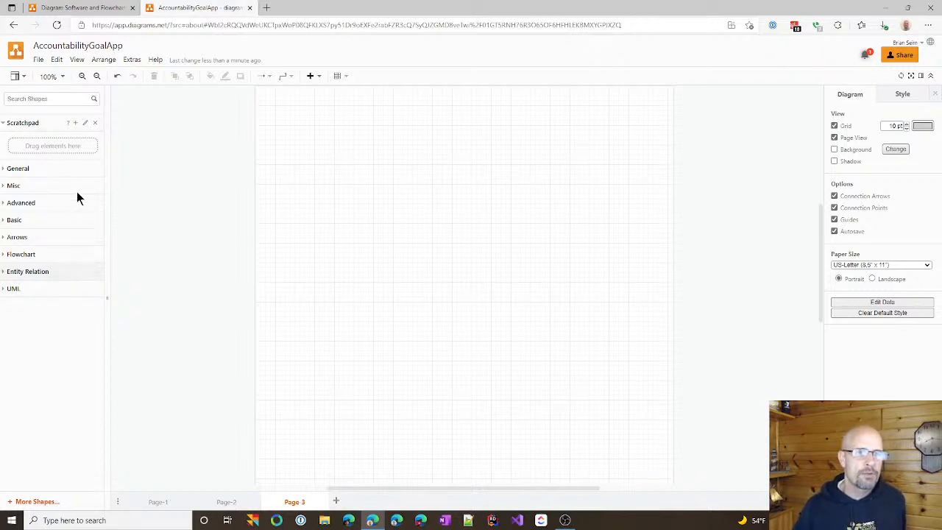
Expand the General, Misc and Advanced shape libraries and preview their shapes
left_click(4, 175)
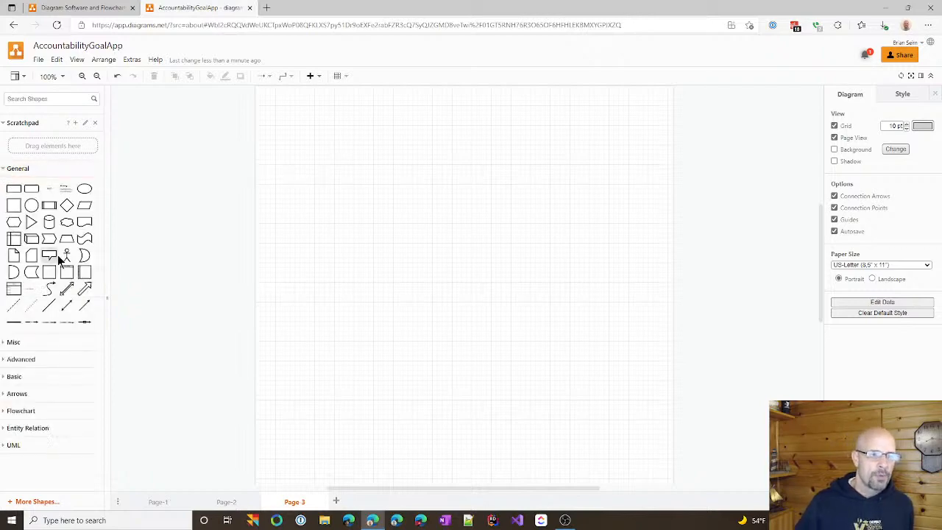
mouse_move(69, 275)
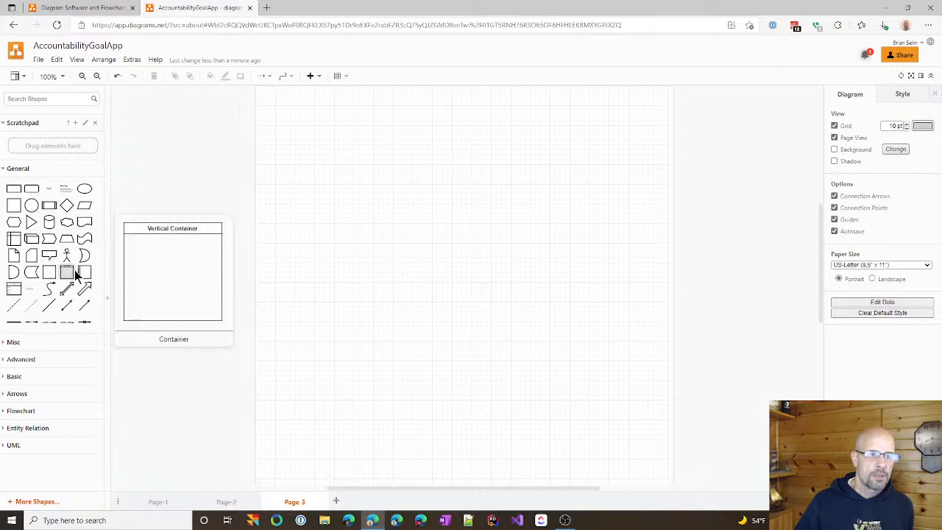
mouse_move(12, 292)
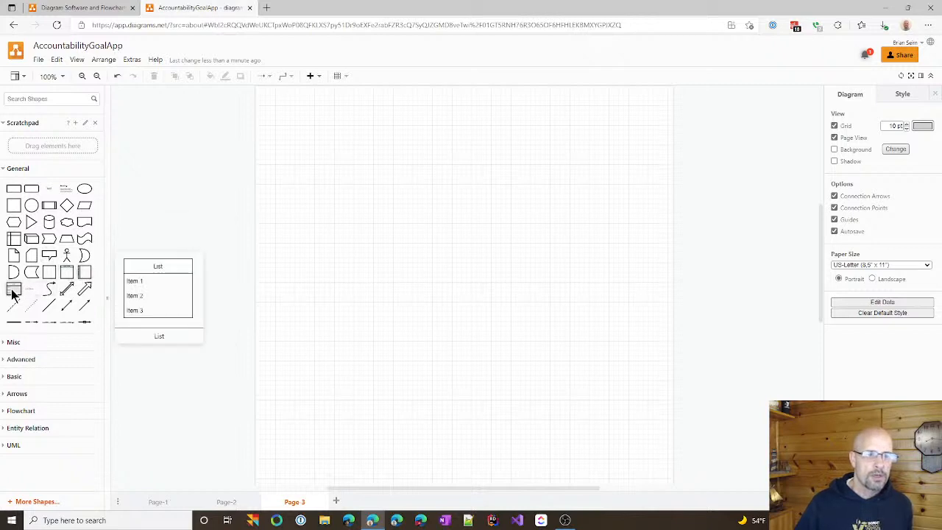
left_click(10, 345)
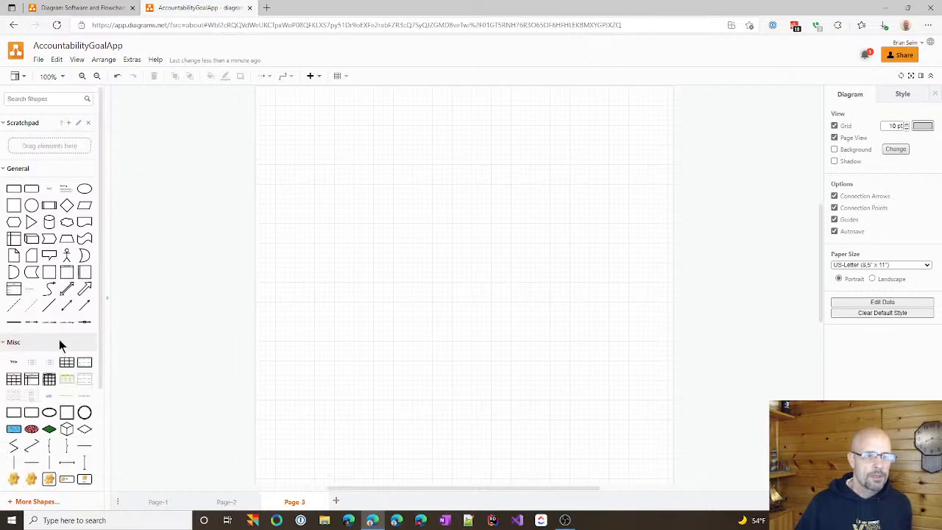
scroll(57, 335, "down", 3)
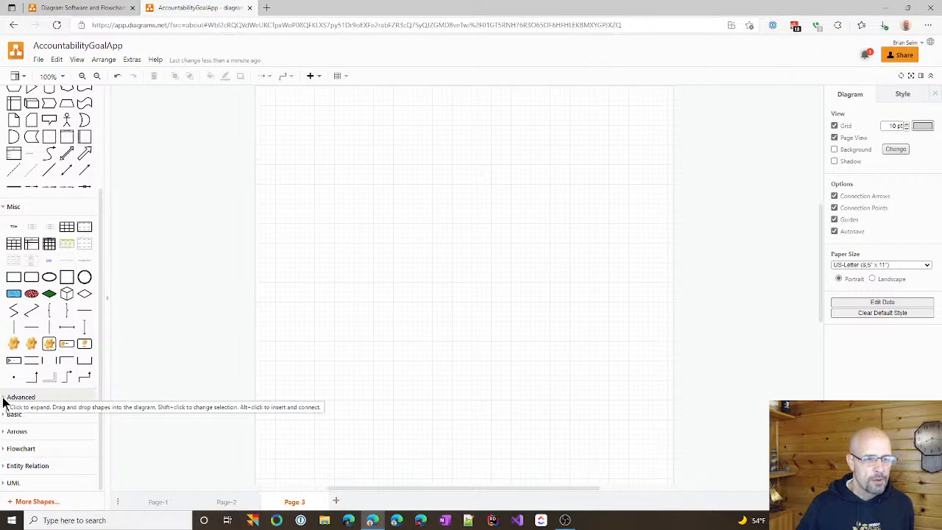
left_click(55, 399)
scroll(59, 385, "down", 3)
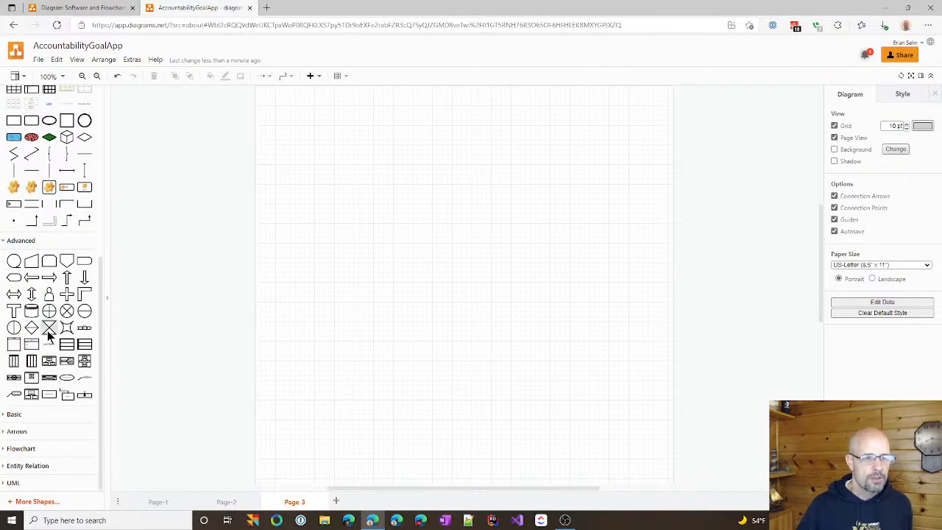
mouse_move(15, 346)
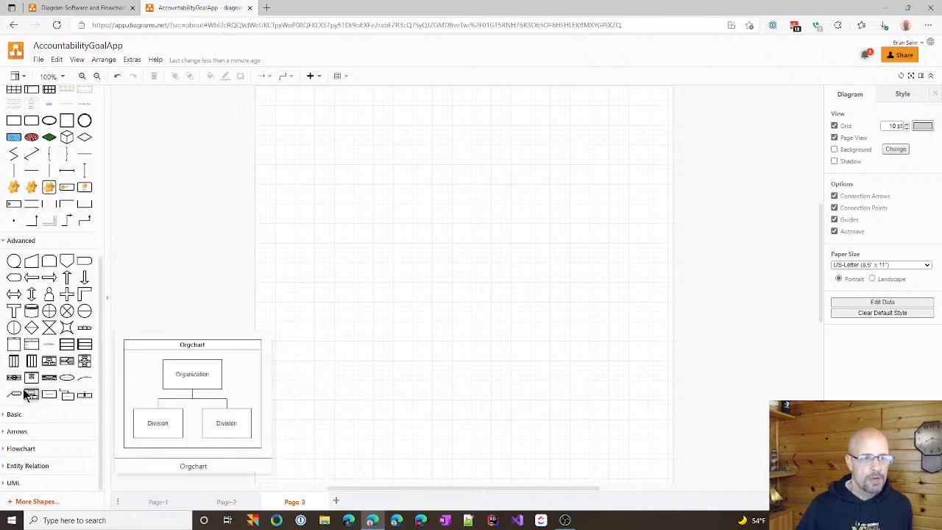
mouse_move(79, 396)
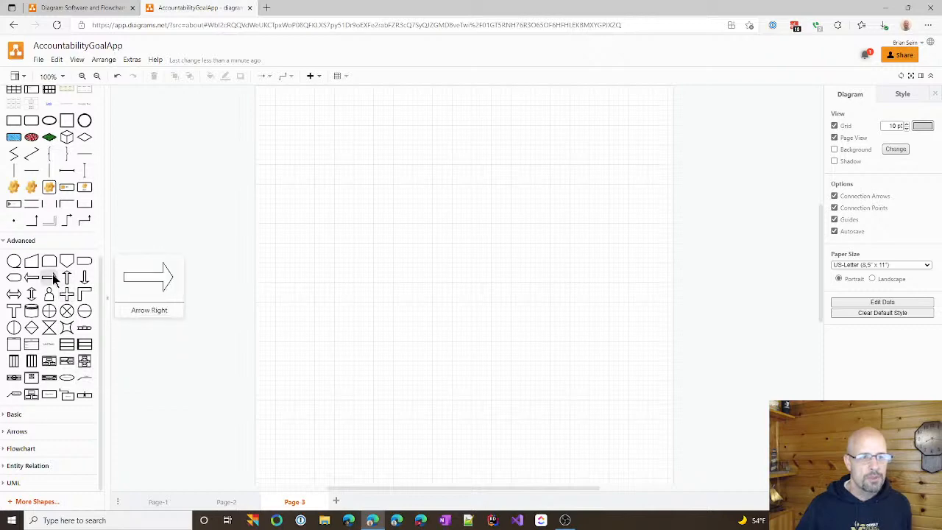
mouse_move(64, 315)
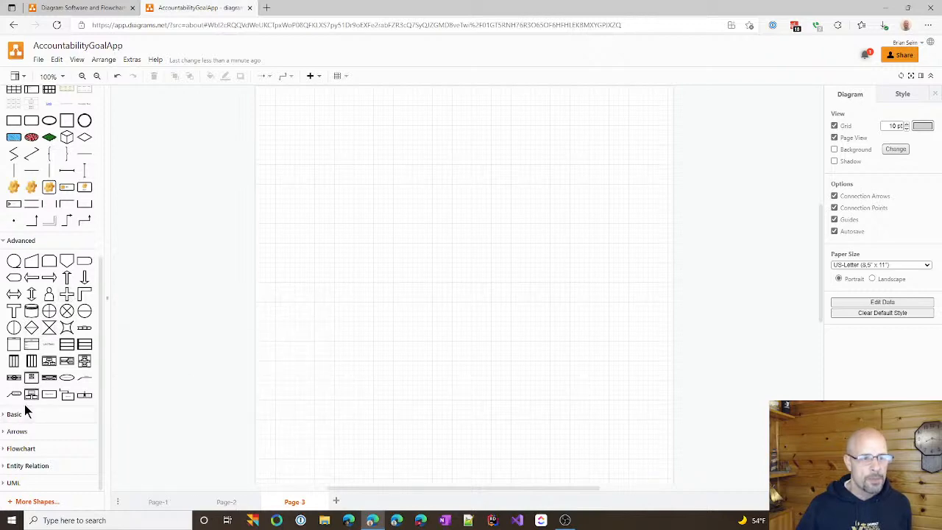
Collapse the Misc and General shape libraries, keeping Advanced expanded
left_click(5, 243)
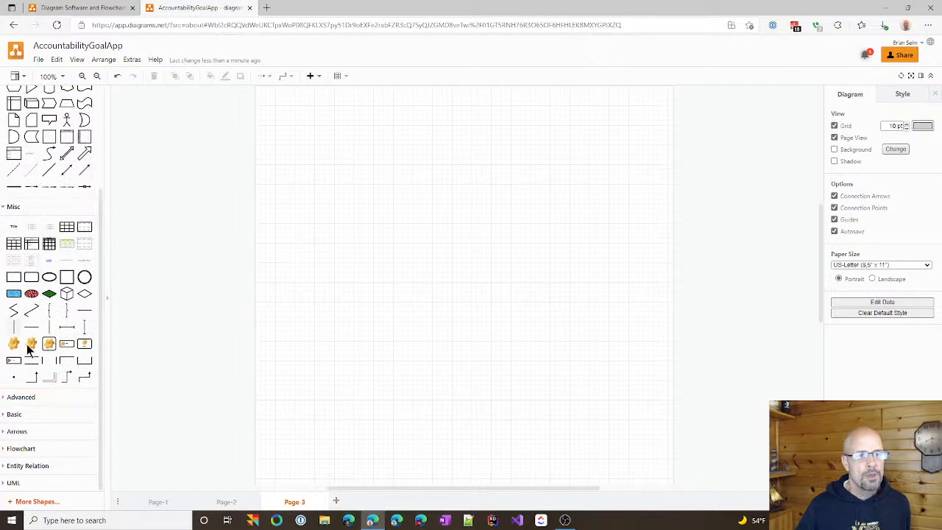
left_click(19, 399)
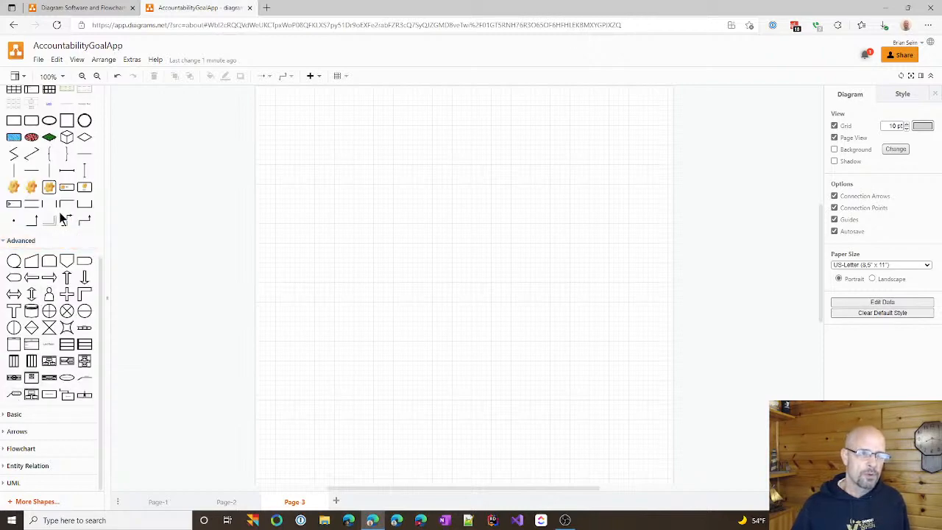
scroll(54, 225, "up", 3)
left_click(12, 234)
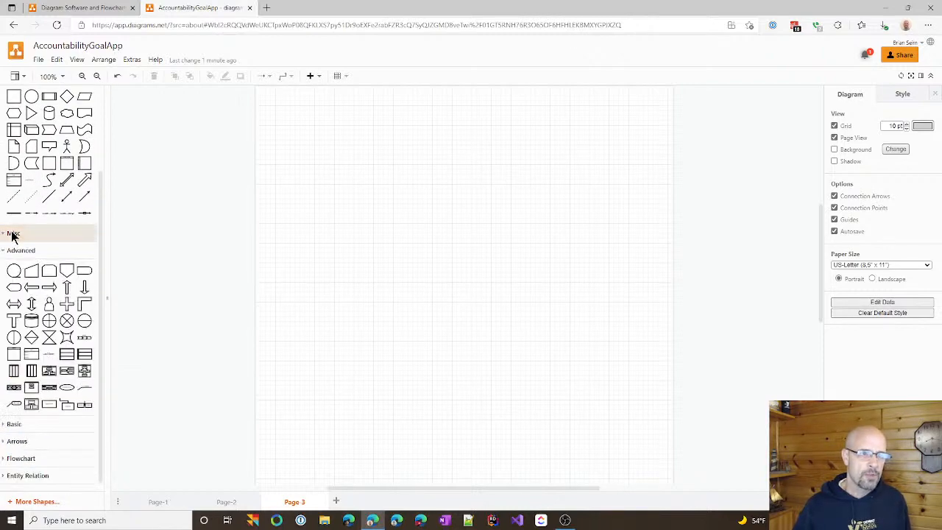
scroll(29, 236, "up", 2)
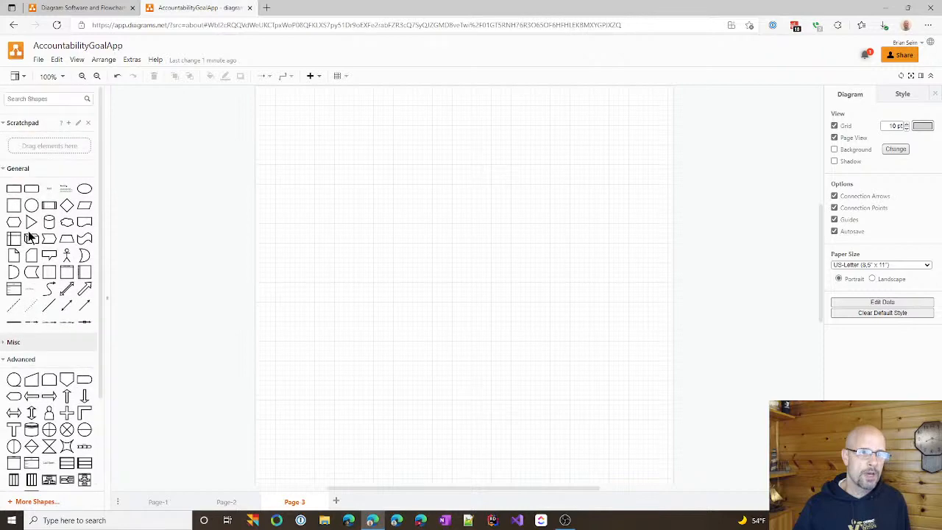
left_click(17, 175)
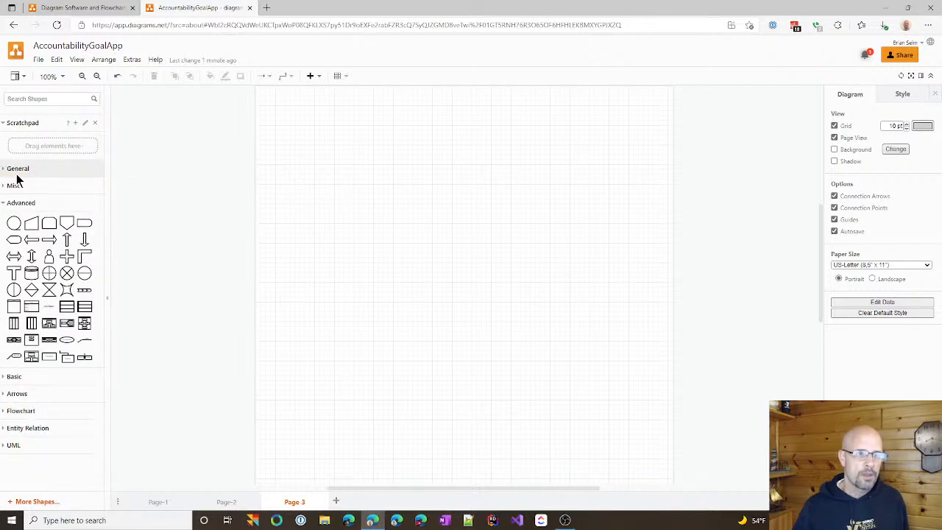
Expand the Basic, Arrows, Flowchart and Entity Relation shape libraries
left_click(18, 379)
scroll(54, 371, "down", 3)
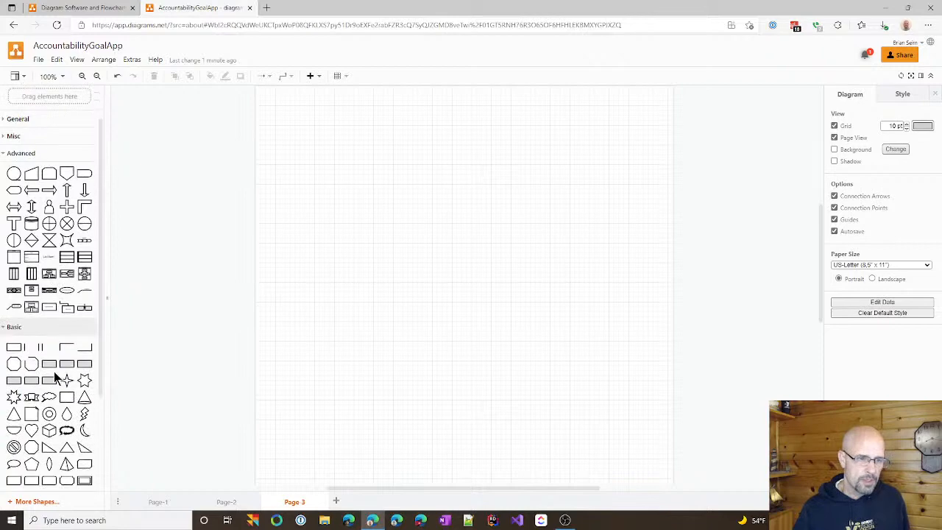
left_click(16, 431)
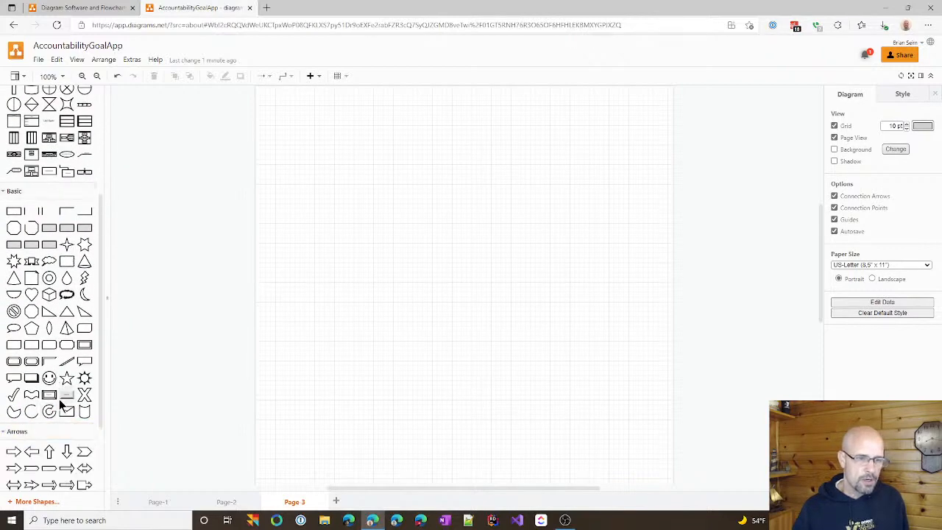
scroll(9, 442, "down", 3)
left_click(13, 449)
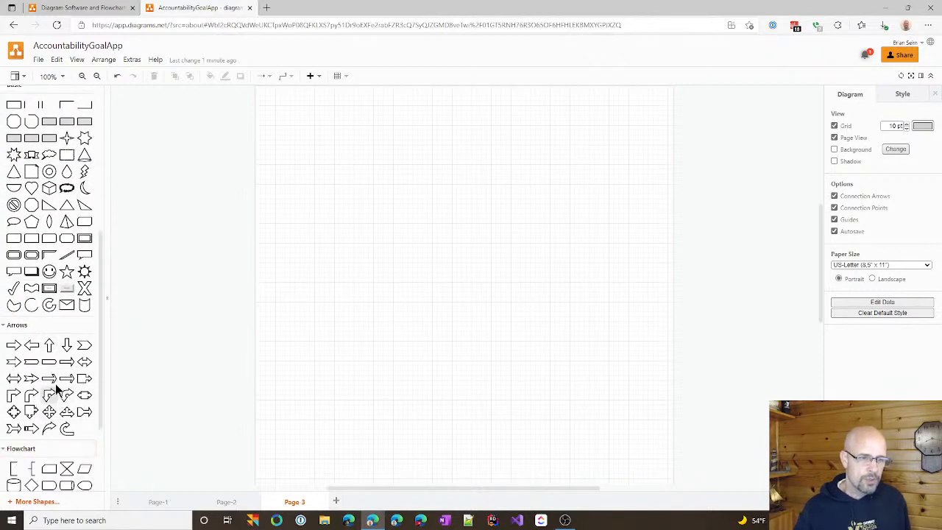
scroll(55, 387, "down", 3)
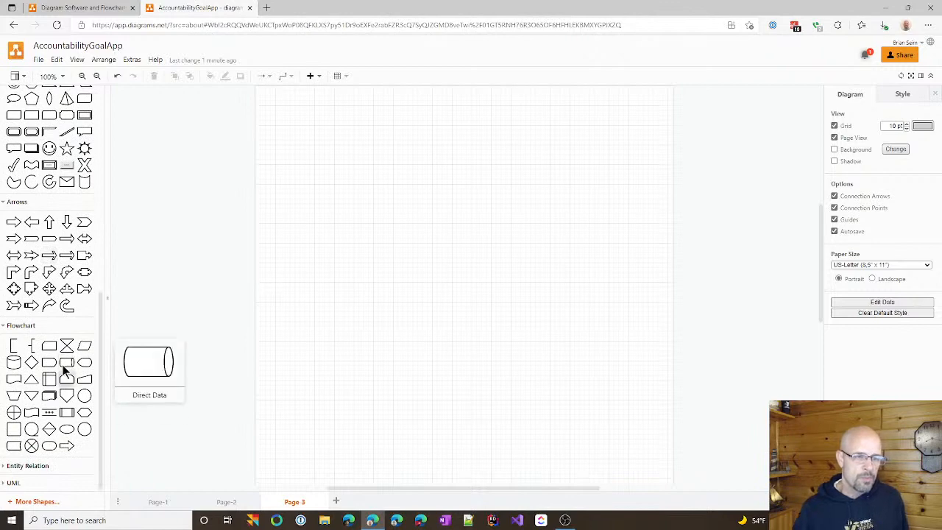
left_click(19, 466)
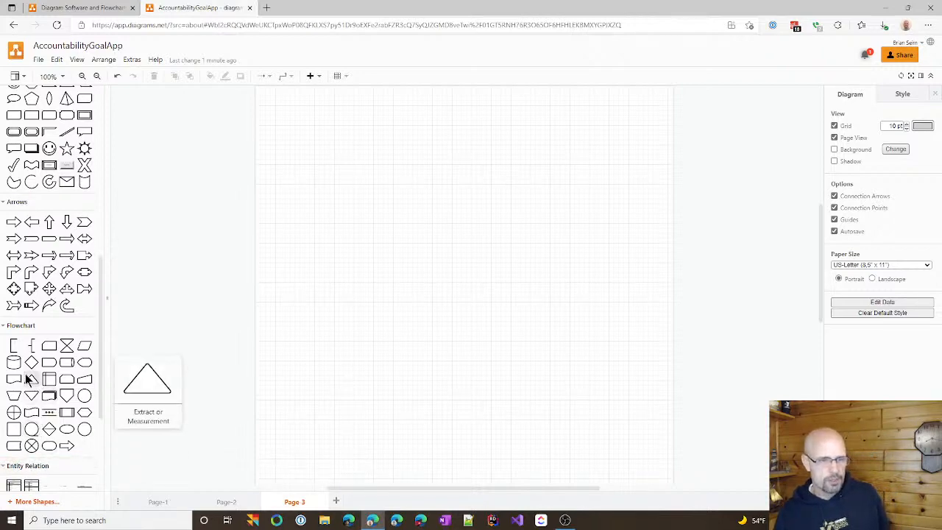
scroll(38, 332, "down", 2)
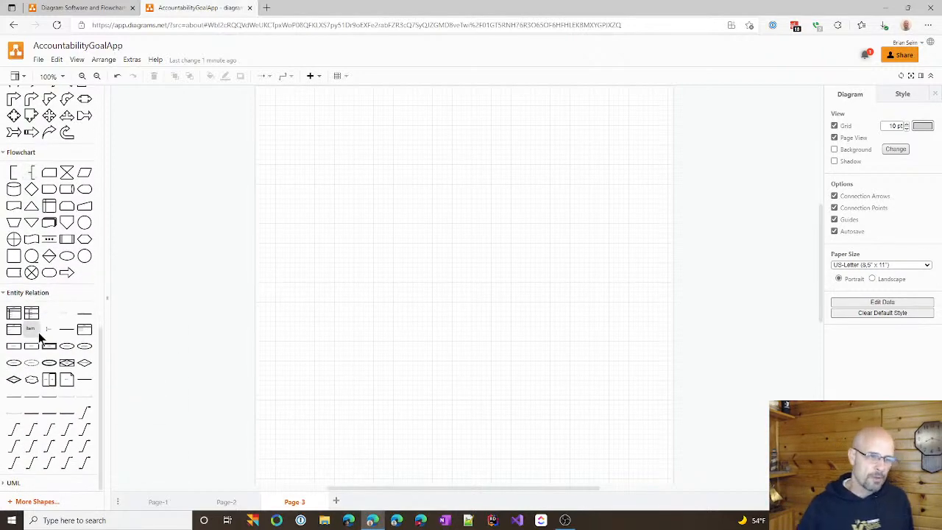
Expand the UML library and browse its class and diagram shapes
mouse_move(17, 313)
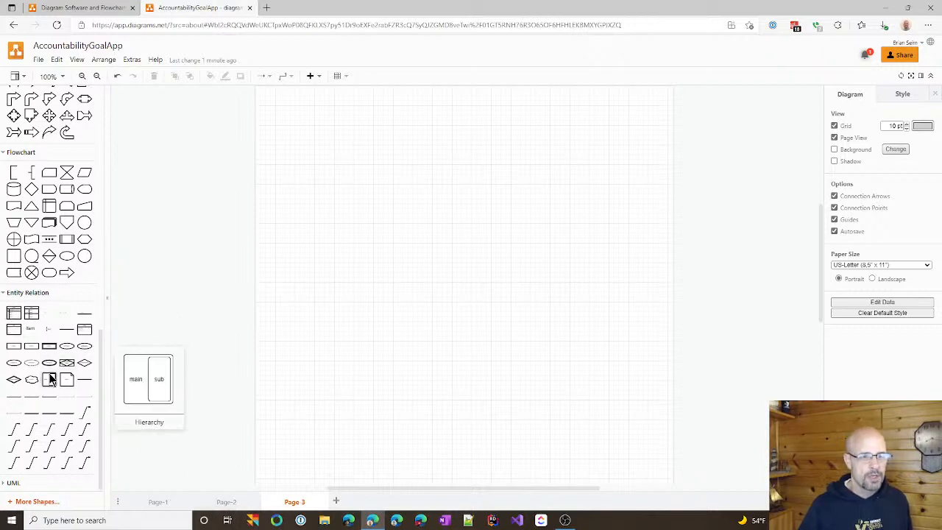
left_click(4, 485)
scroll(57, 460, "down", 3)
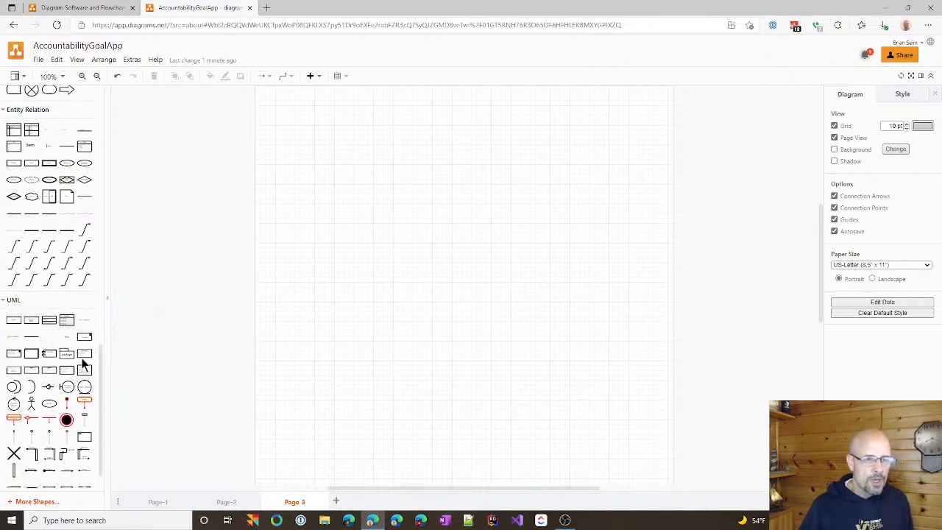
mouse_move(30, 374)
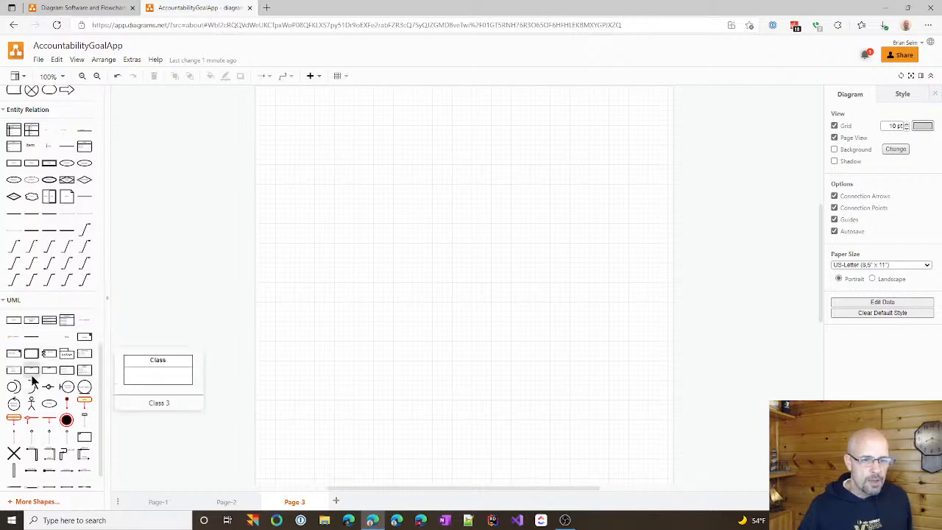
scroll(31, 375, "down", 1)
scroll(31, 377, "up", 2)
scroll(31, 380, "down", 2)
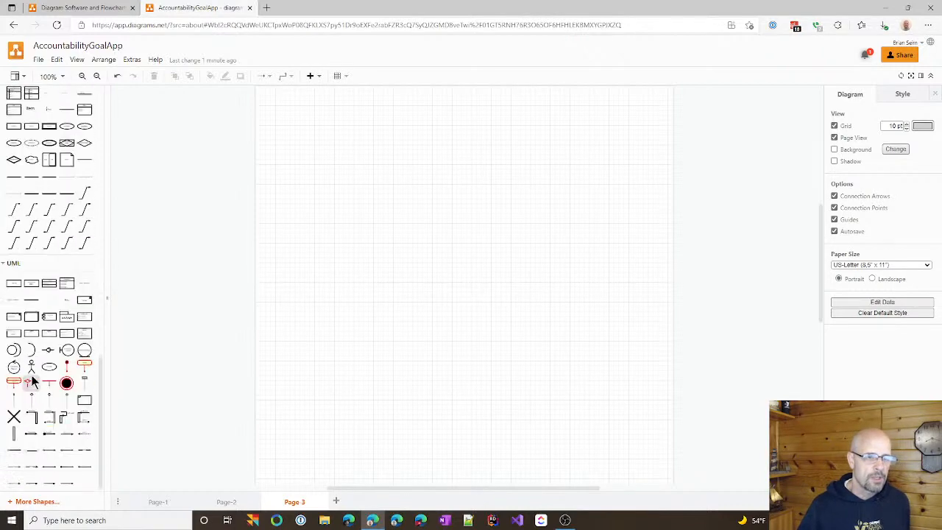
Open the More Shapes dialog and scroll through the available shape libraries
left_click(23, 505)
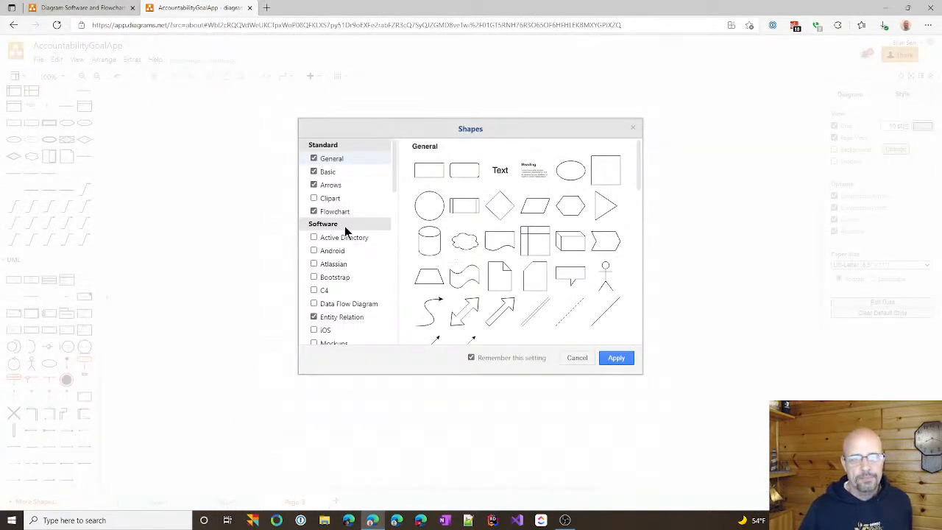
scroll(344, 226, "down", 2)
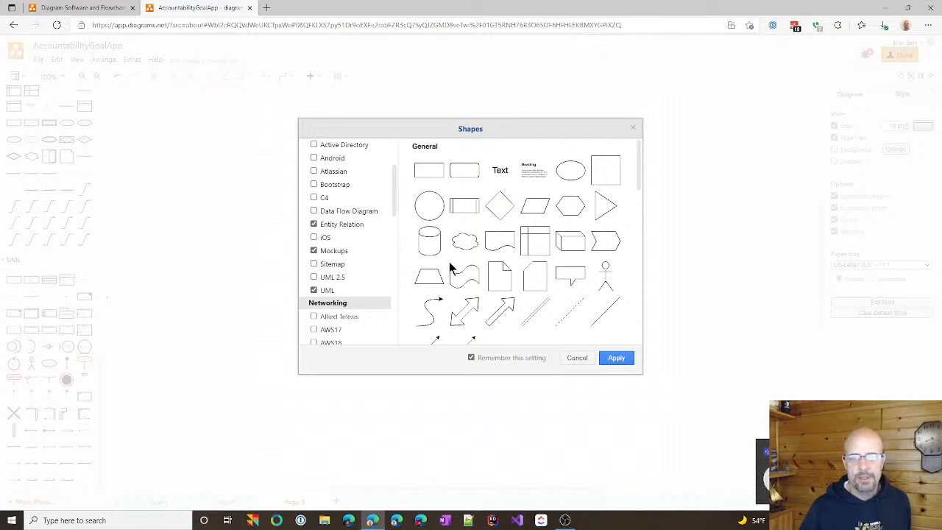
scroll(363, 275, "down", 1)
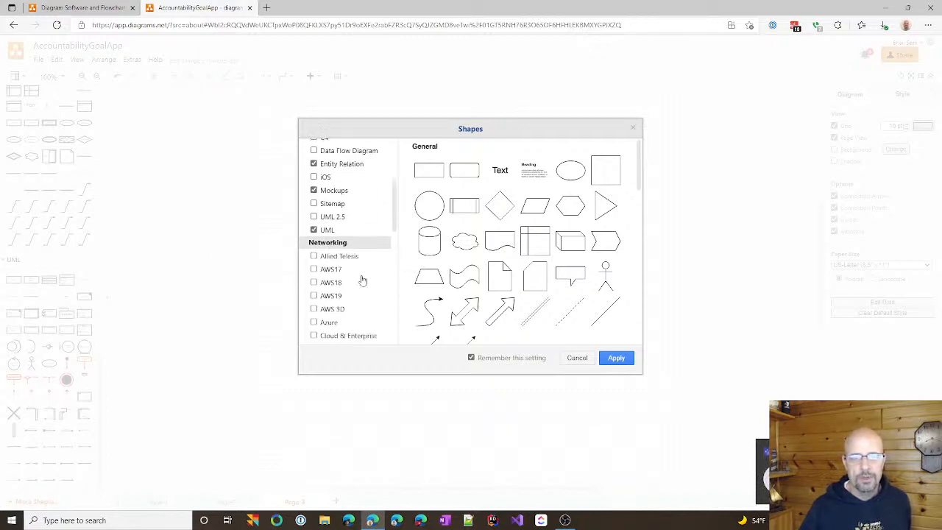
scroll(362, 275, "up", 2)
scroll(372, 234, "down", 1)
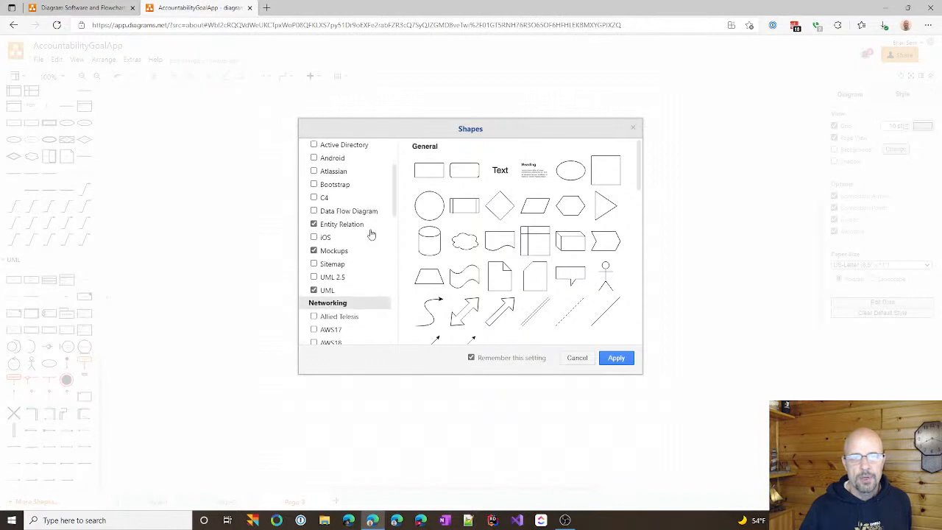
mouse_move(340, 255)
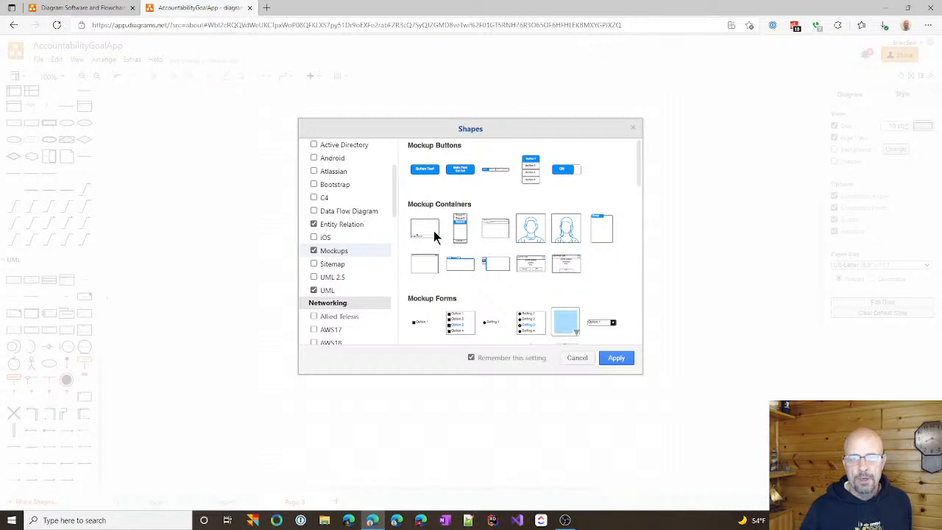
scroll(529, 251, "down", 2)
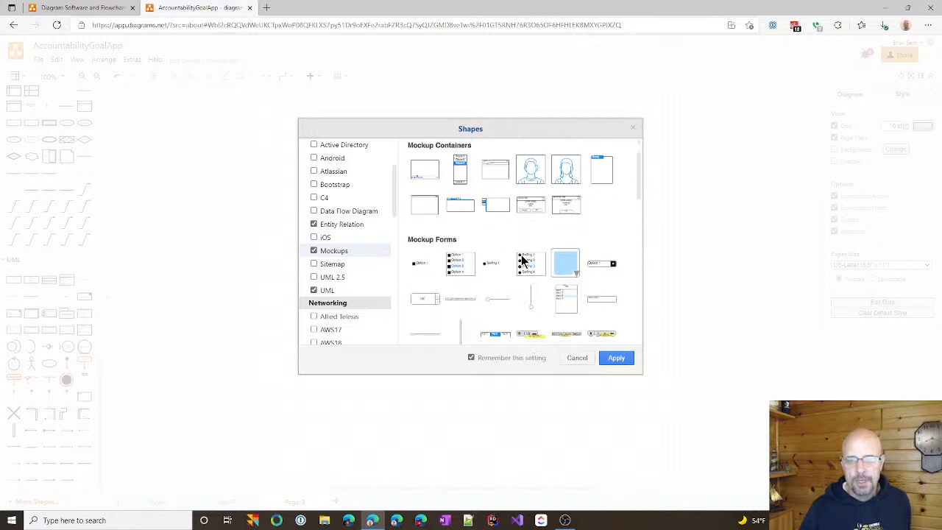
scroll(500, 268, "down", 2)
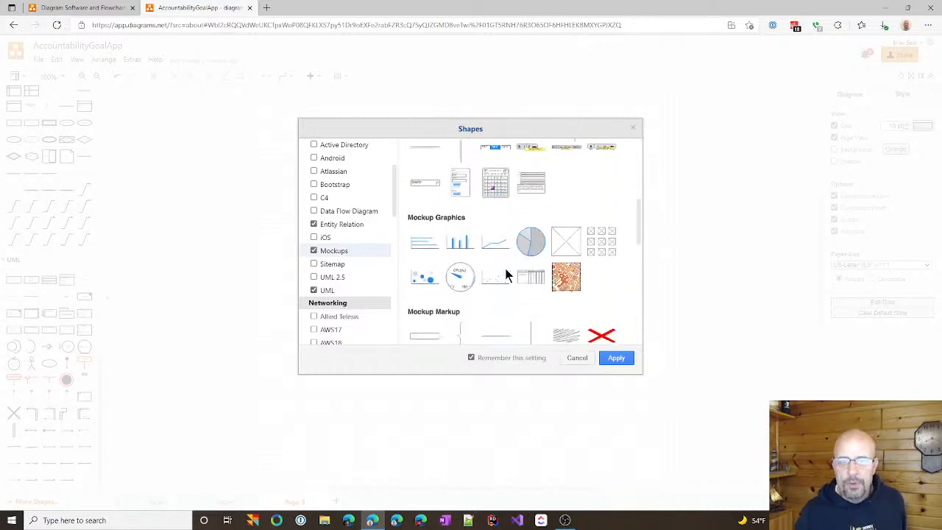
scroll(505, 273, "down", 2)
scroll(505, 274, "down", 4)
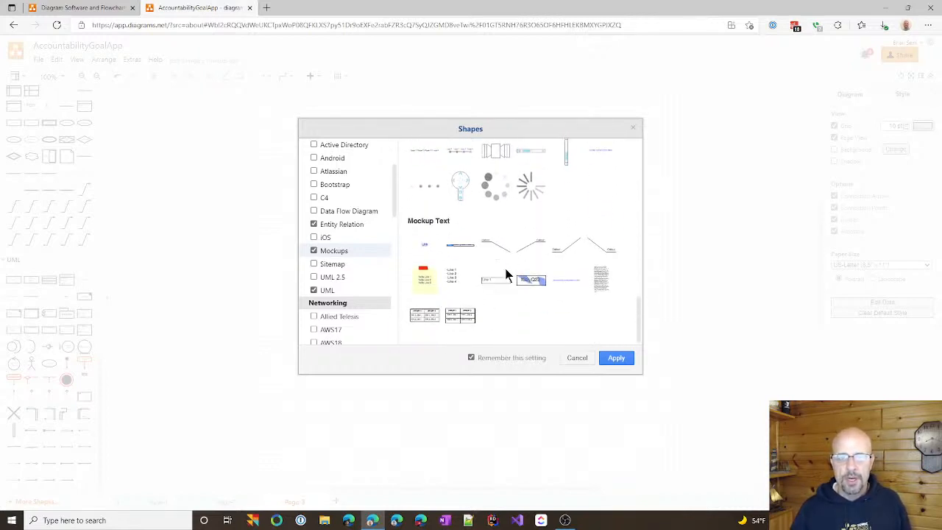
Untick UML, Entity Relation, Basic and General so only Mockups stays enabled
left_click(315, 290)
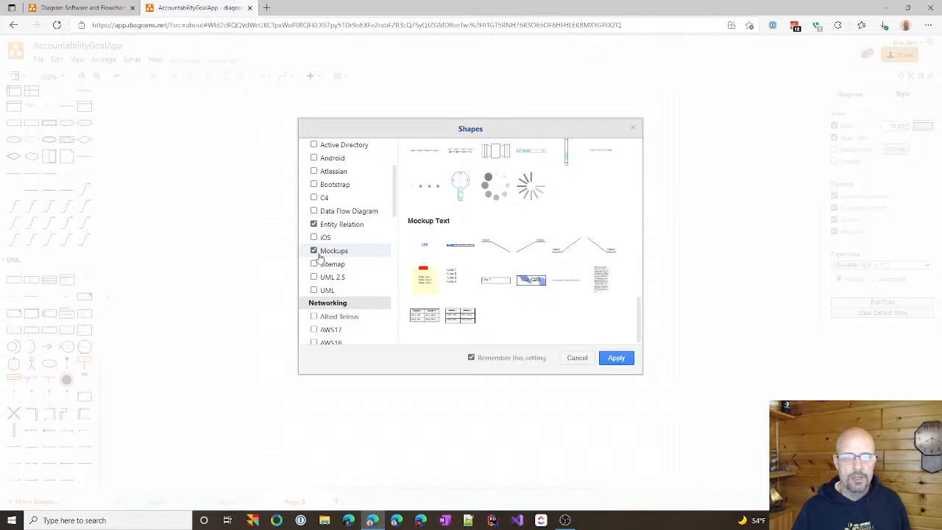
left_click(313, 225)
scroll(313, 228, "up", 3)
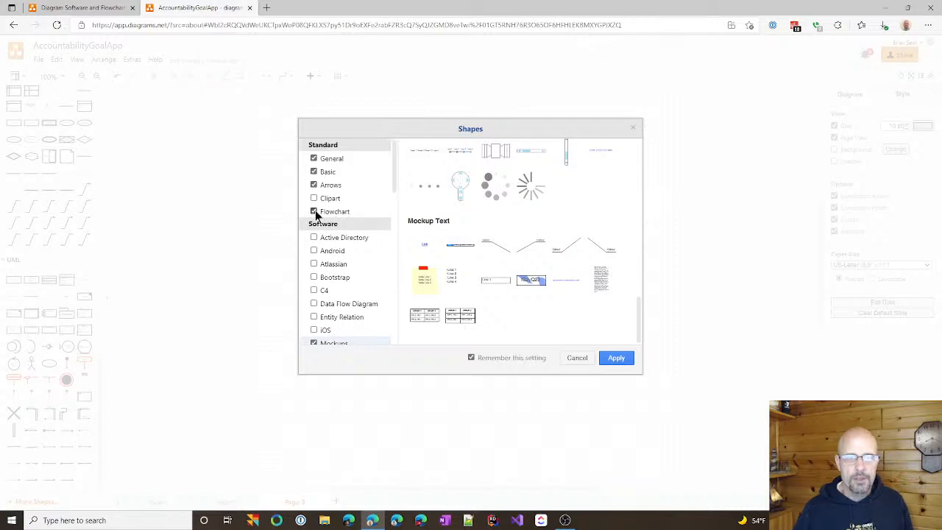
left_click(314, 171)
left_click(315, 158)
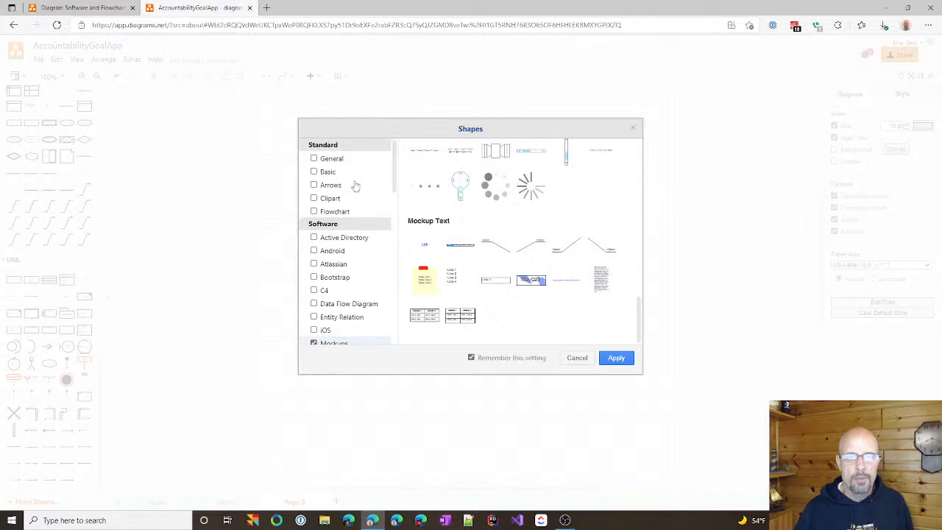
Preview the shapes in the Web Icons library
scroll(355, 185, "down", 3)
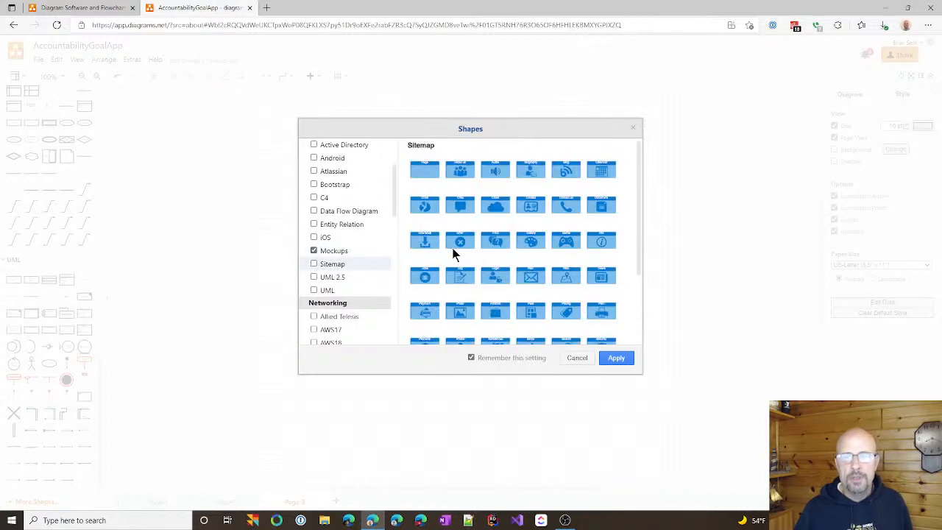
scroll(453, 254, "down", 3)
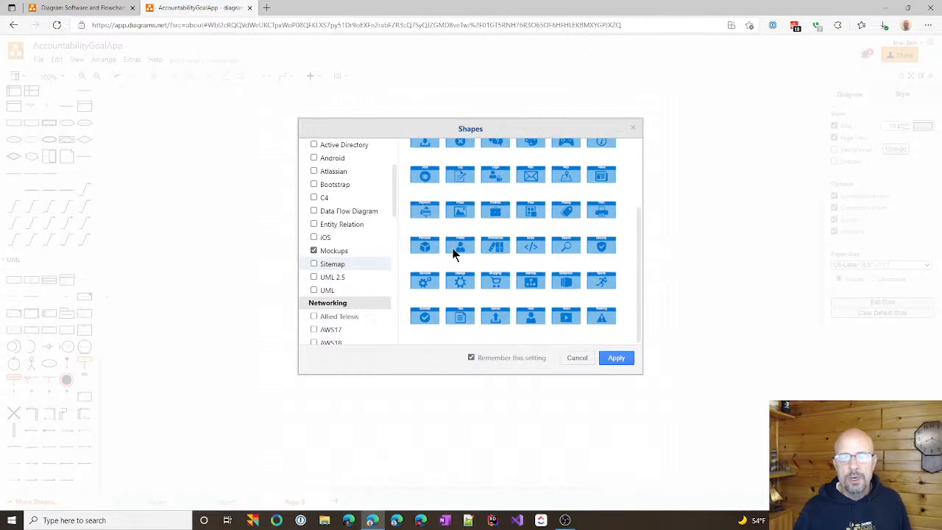
scroll(453, 254, "up", 3)
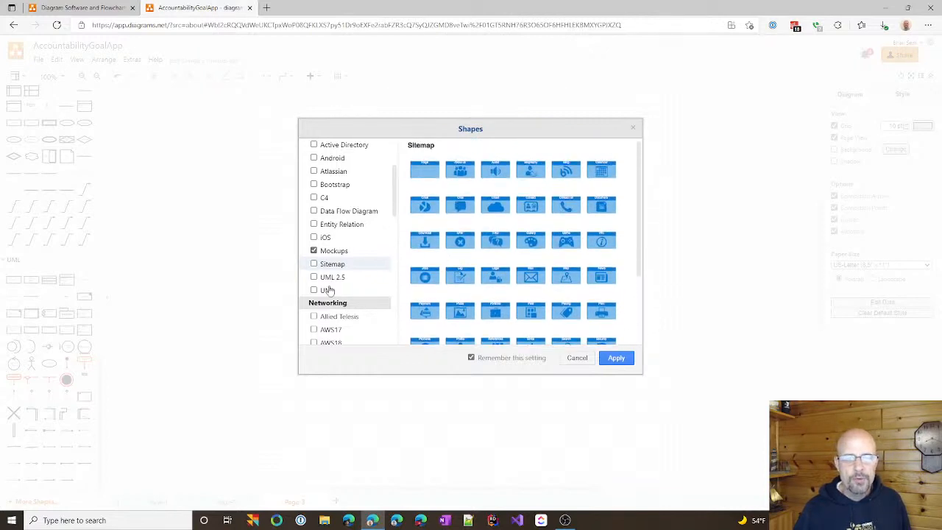
scroll(351, 277, "down", 3)
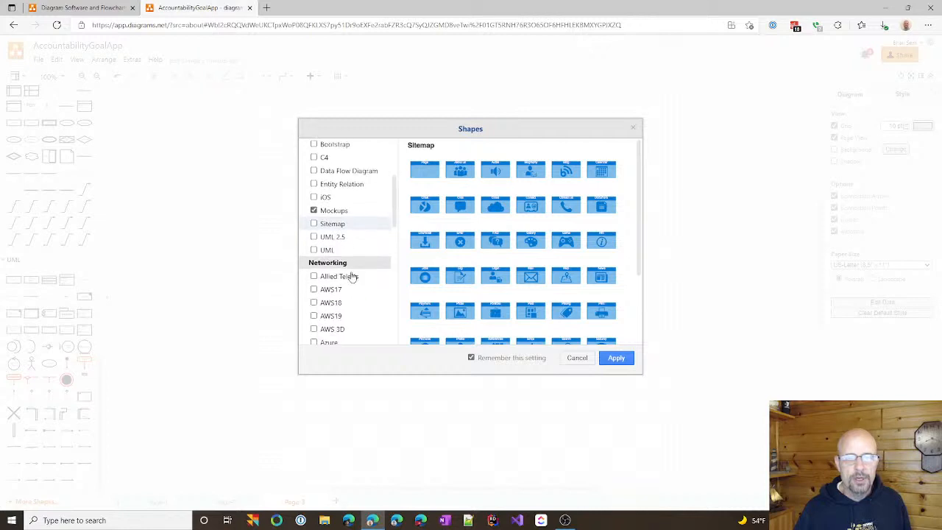
scroll(352, 277, "down", 7)
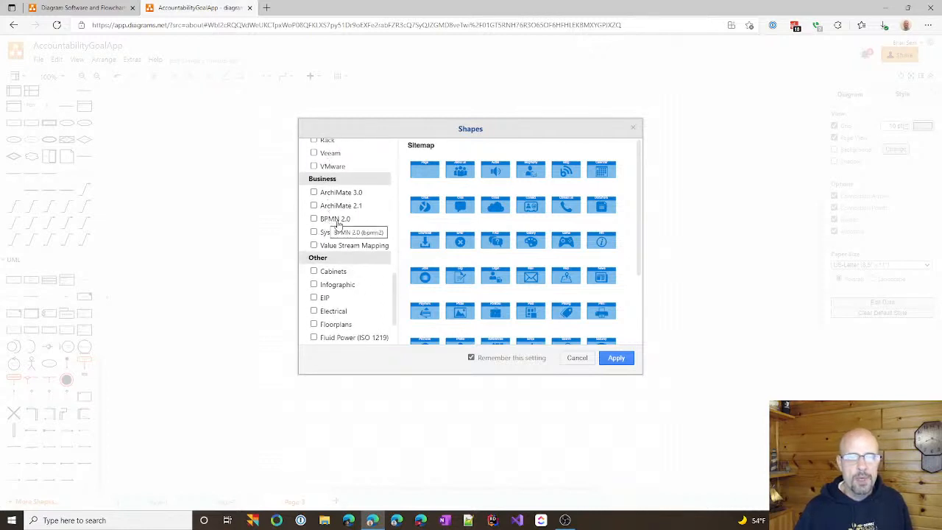
mouse_move(337, 220)
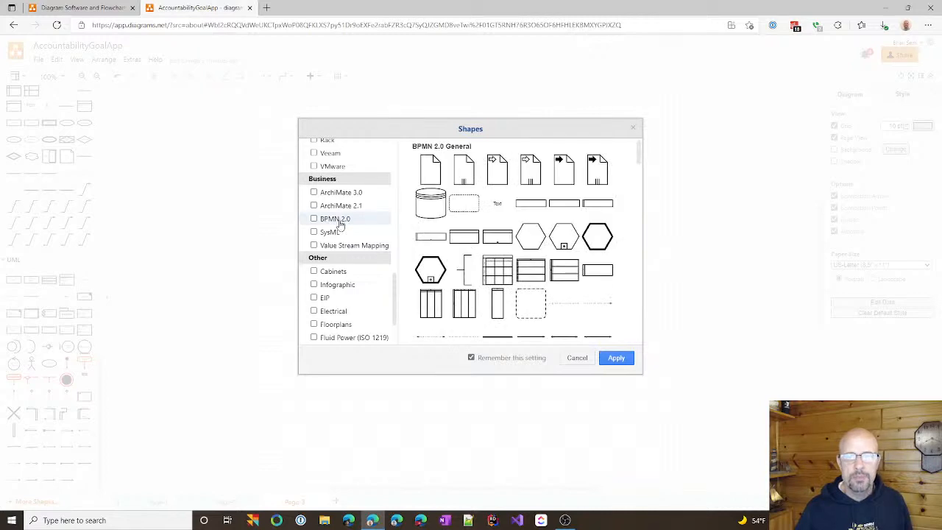
scroll(474, 213, "down", 4)
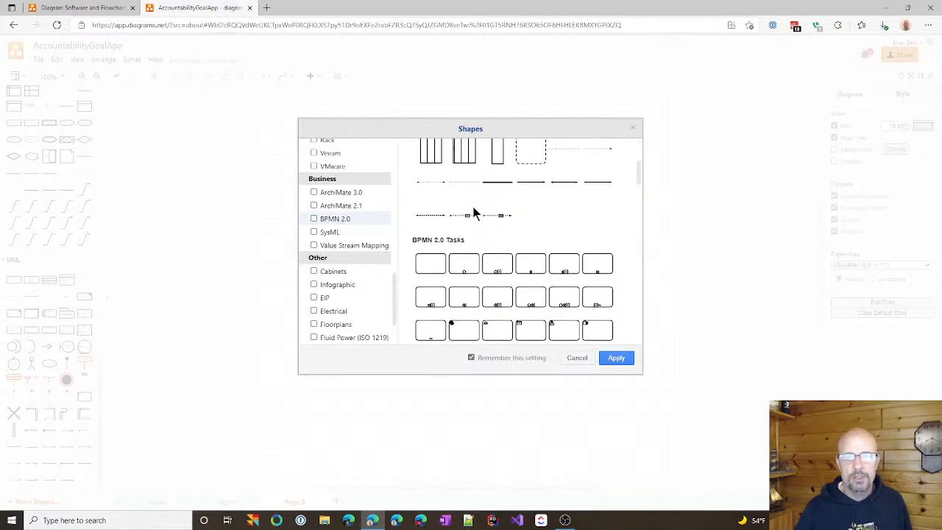
scroll(448, 272, "down", 8)
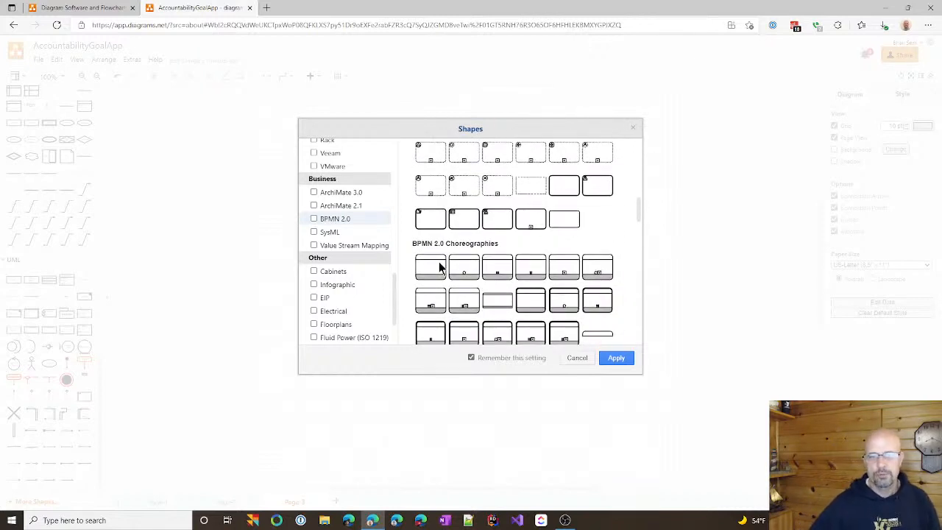
scroll(345, 250, "down", 3)
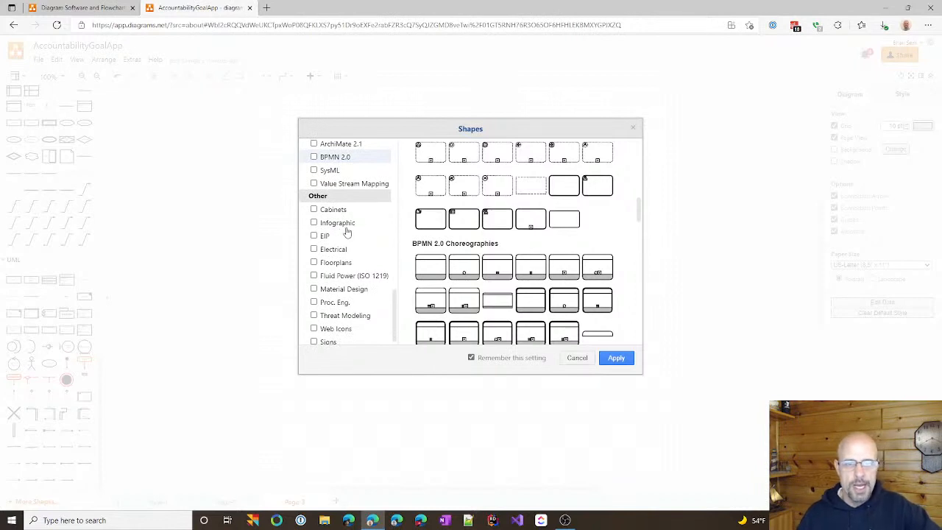
scroll(346, 232, "down", 1)
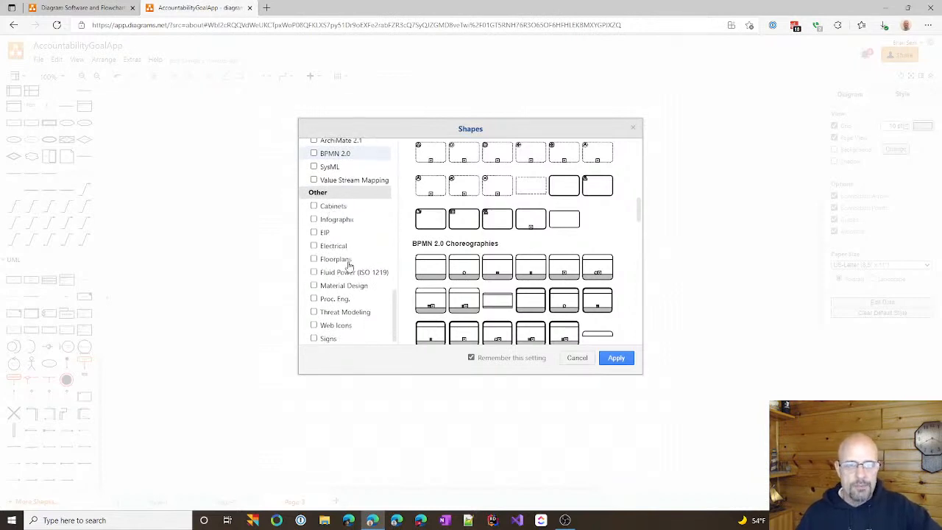
left_click(339, 326)
scroll(532, 236, "down", 5)
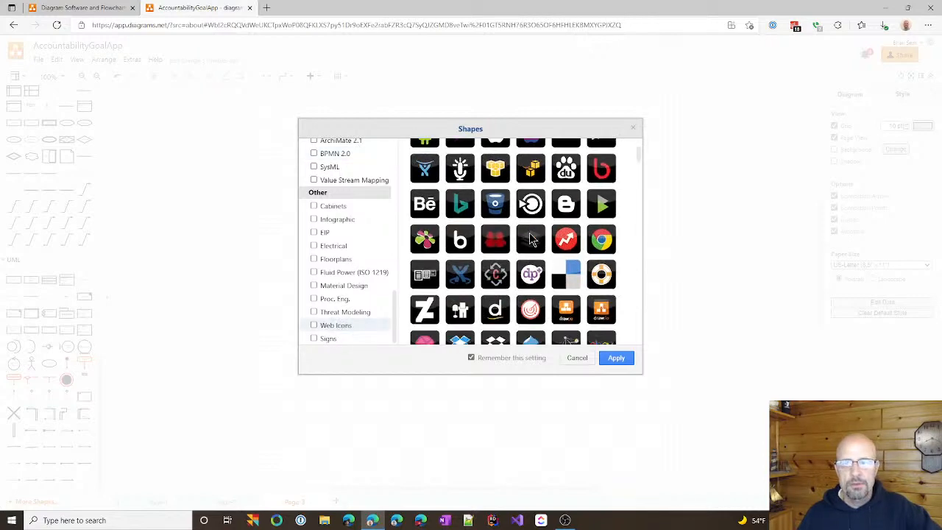
scroll(532, 236, "down", 15)
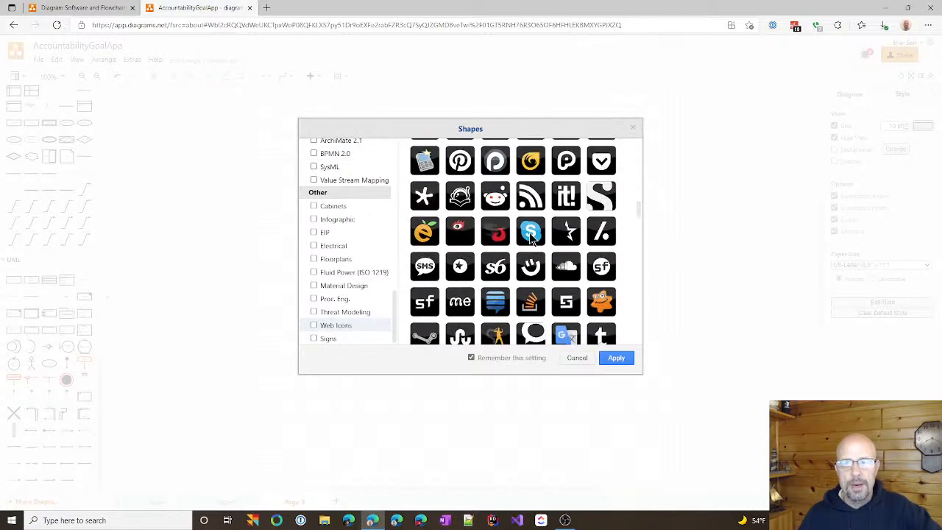
Preview the icons in the Signs library
left_click(320, 338)
scroll(503, 263, "down", 5)
scroll(503, 262, "down", 10)
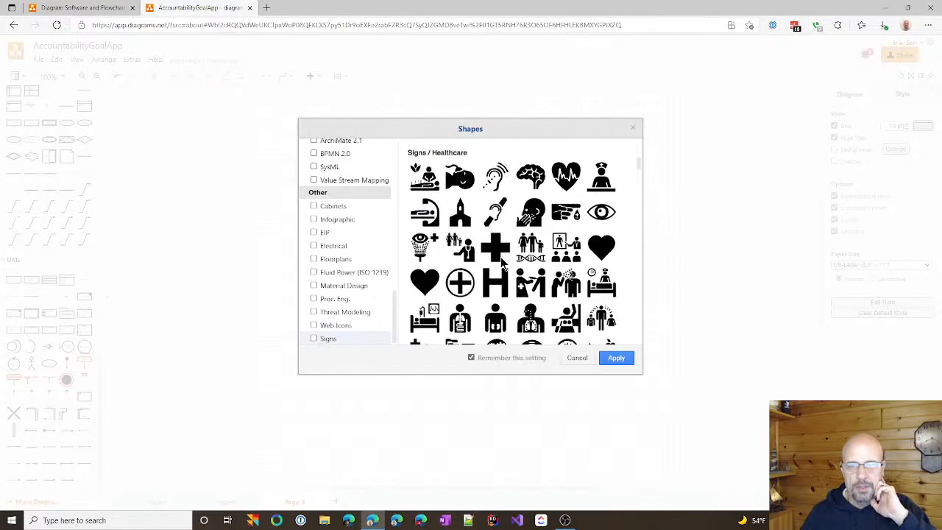
scroll(503, 263, "down", 4)
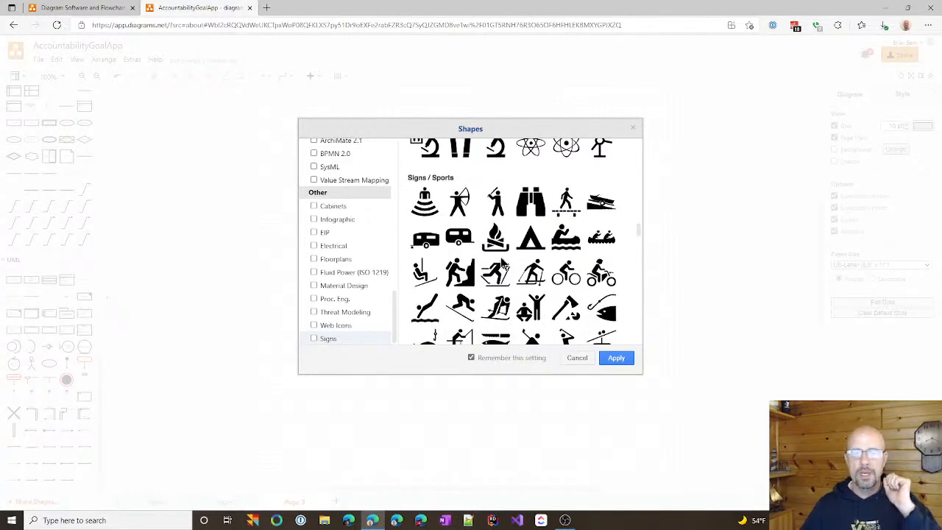
scroll(502, 263, "down", 2)
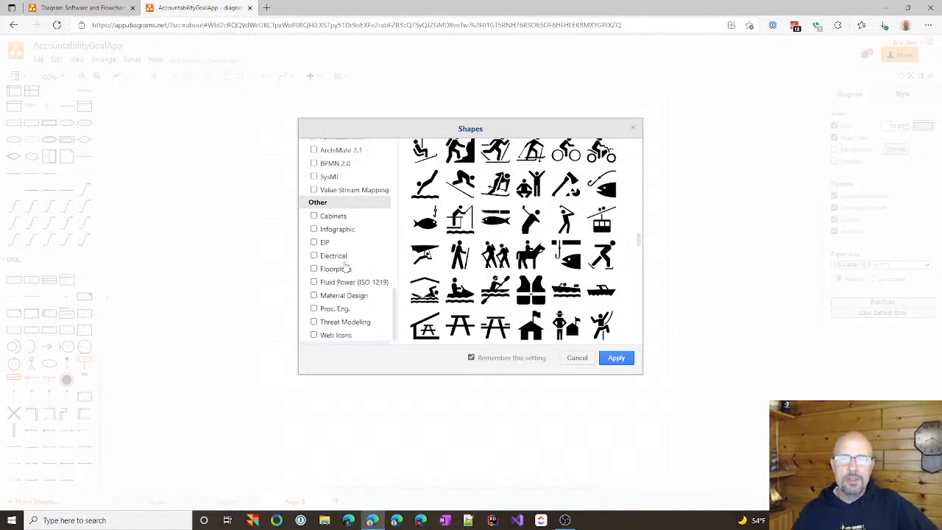
scroll(344, 269, "up", 5)
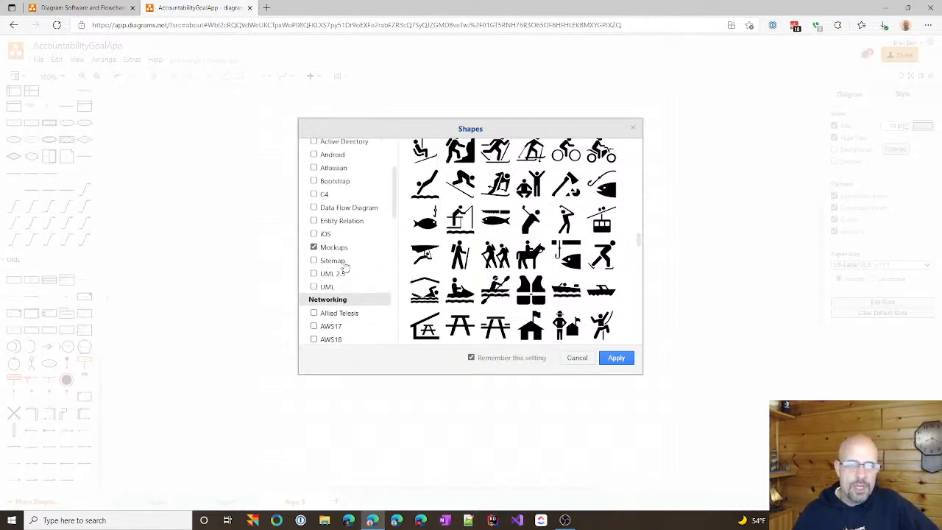
scroll(344, 253, "up", 3)
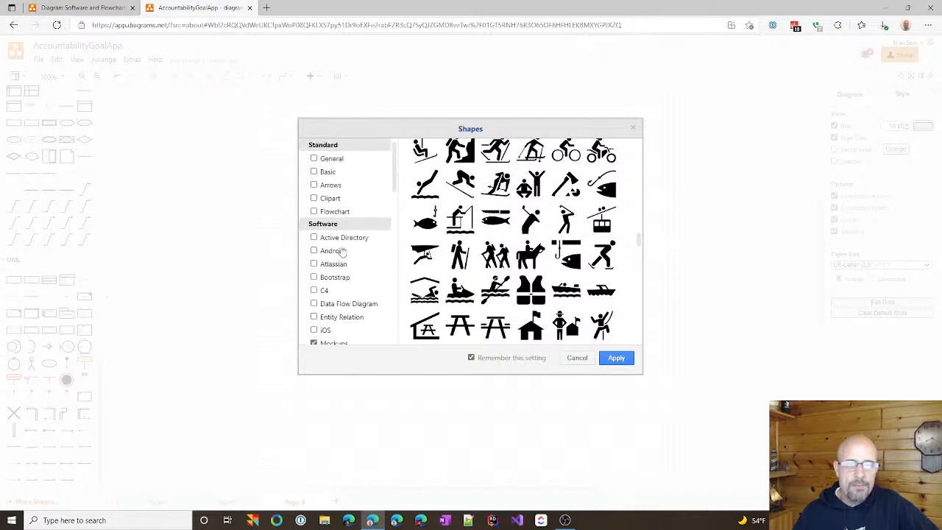
scroll(345, 218, "down", 8)
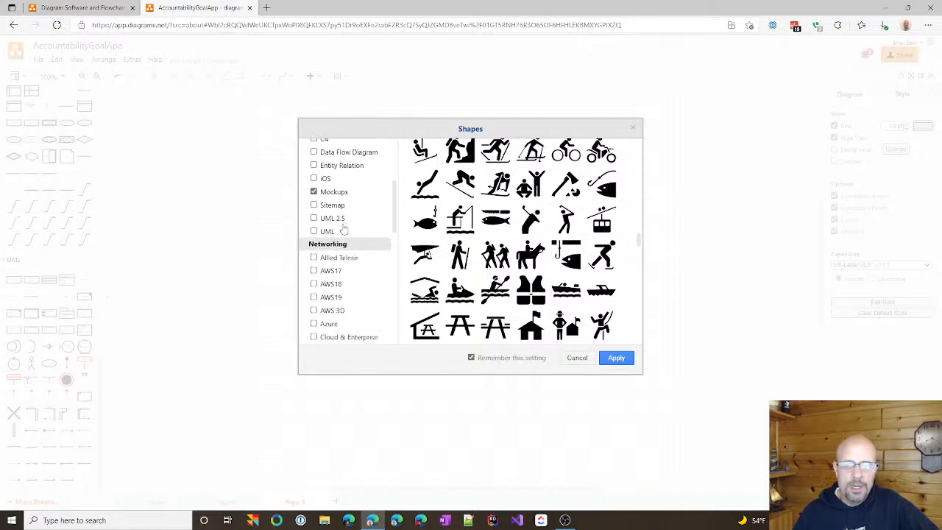
left_click(616, 358)
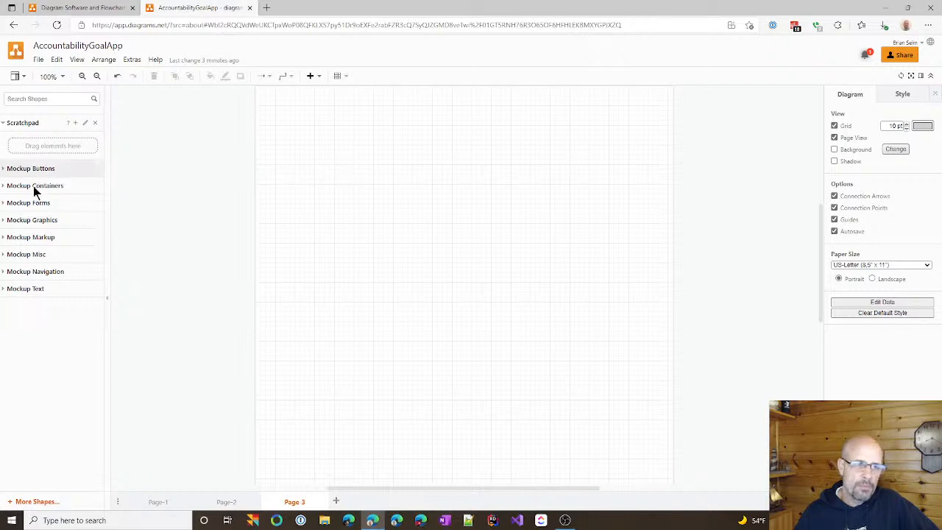
left_click(6, 190)
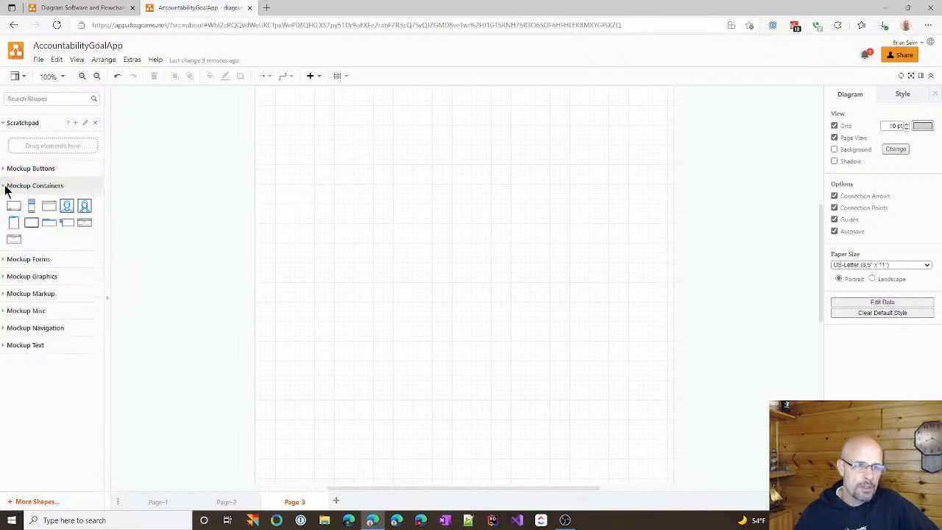
mouse_move(13, 208)
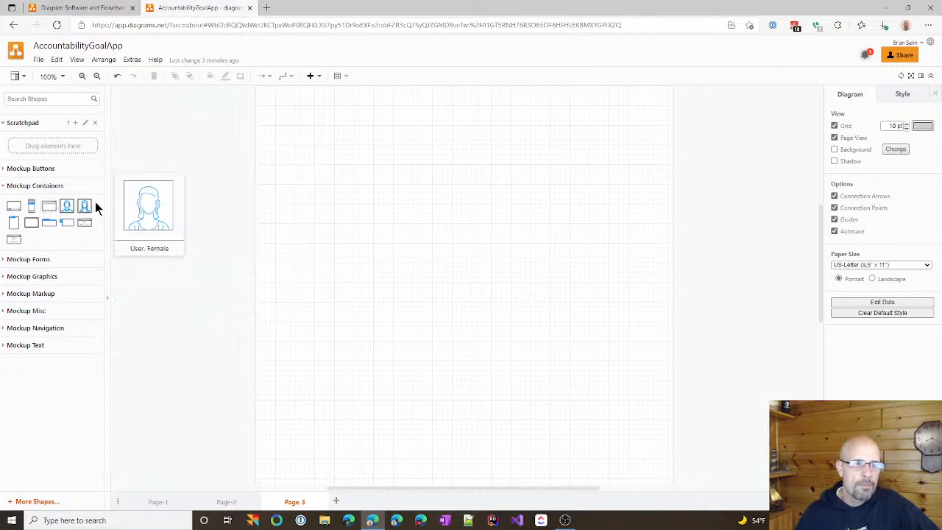
mouse_move(91, 226)
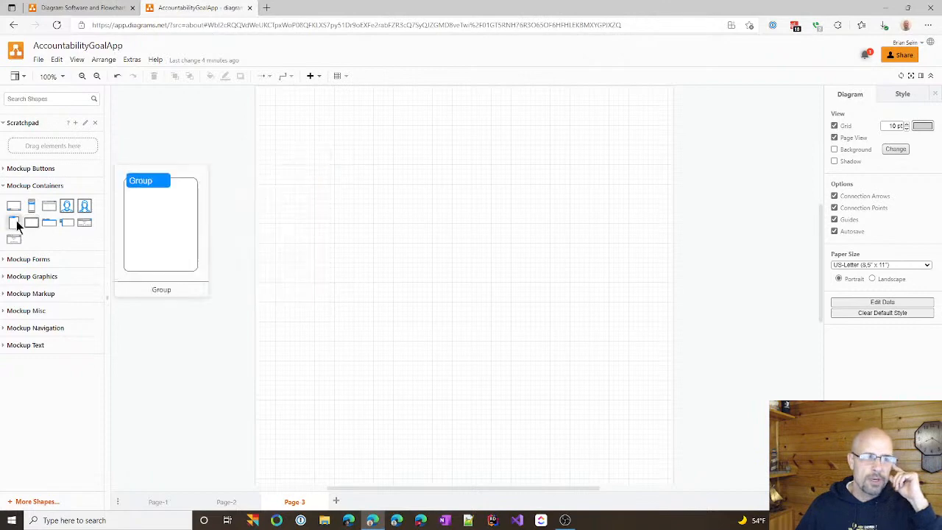
mouse_move(16, 245)
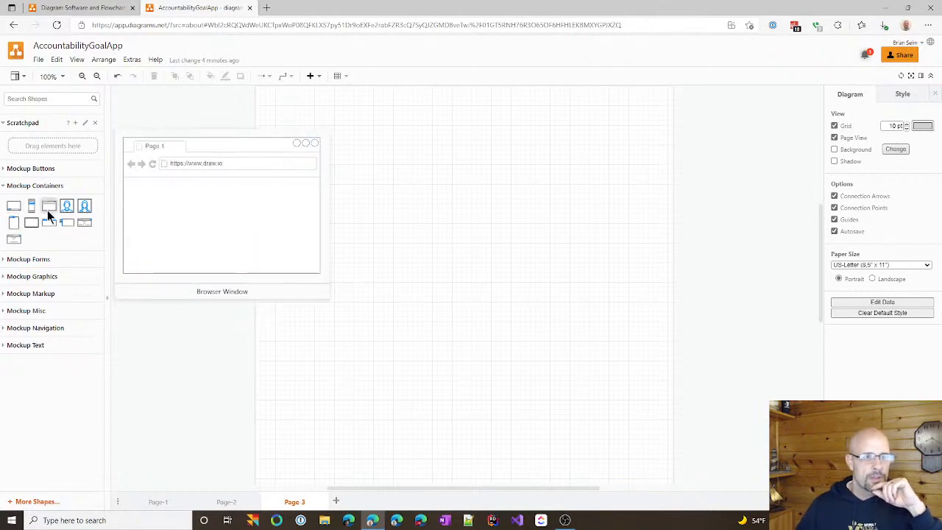
Place a Browser Window mockup at the top of Page 3, enlarged to about 760 x 690
left_click_drag(47, 210, 284, 195)
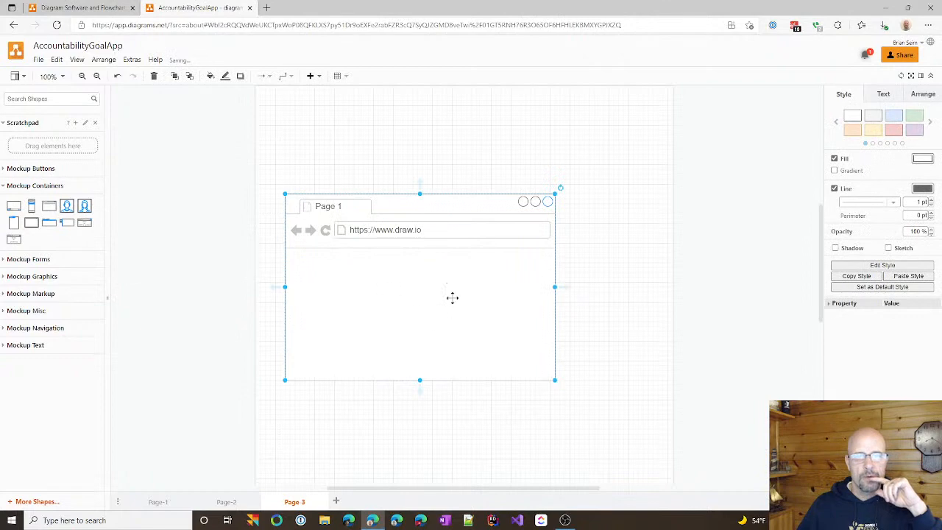
left_click_drag(444, 280, 432, 194)
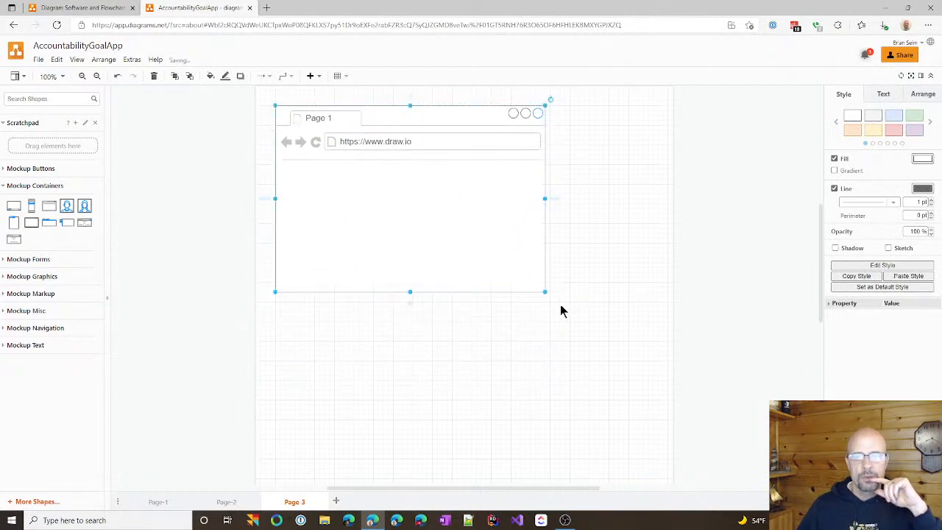
left_click_drag(545, 291, 651, 454)
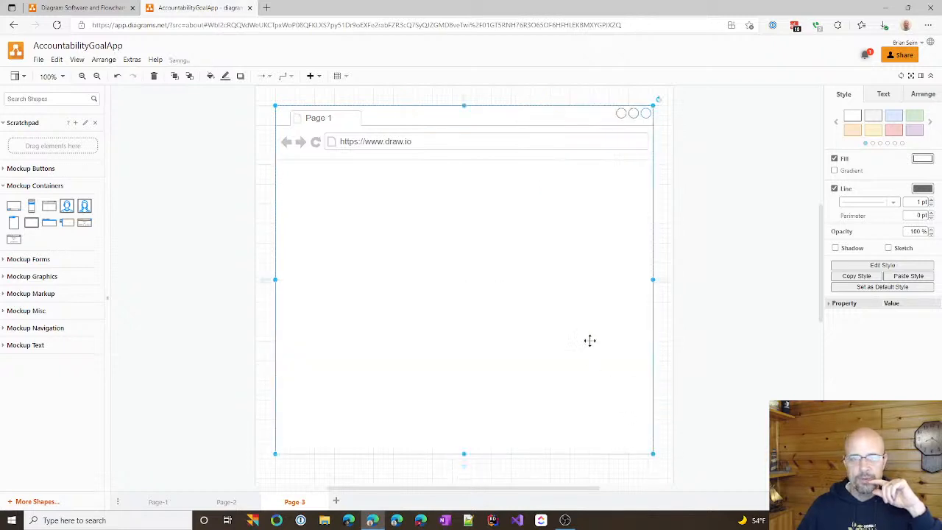
left_click(389, 141)
double_click(390, 141)
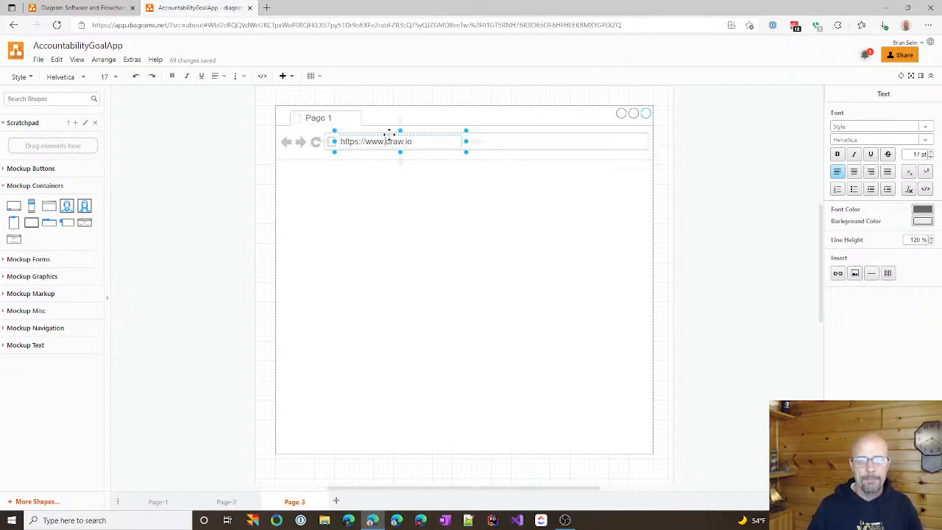
key("Delete")
key("Delete")
key("Delete")
key("Delete")
key("Delete")
type("accounta")
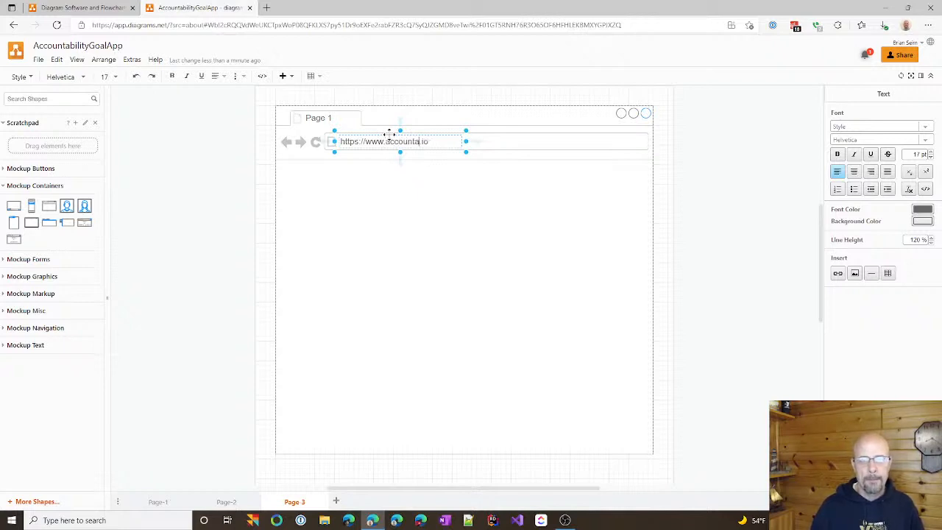
type("bility")
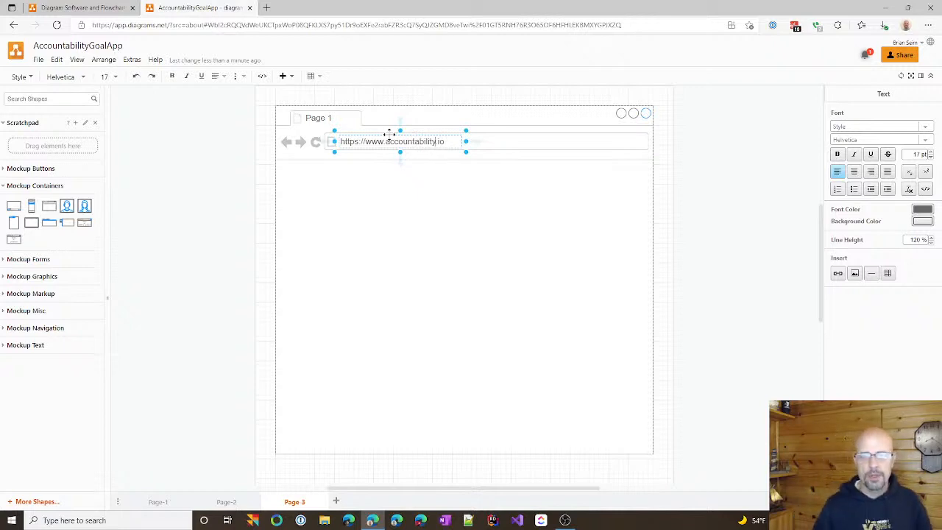
key("Delete")
key("Delete")
key("Delete")
type(".evodyn")
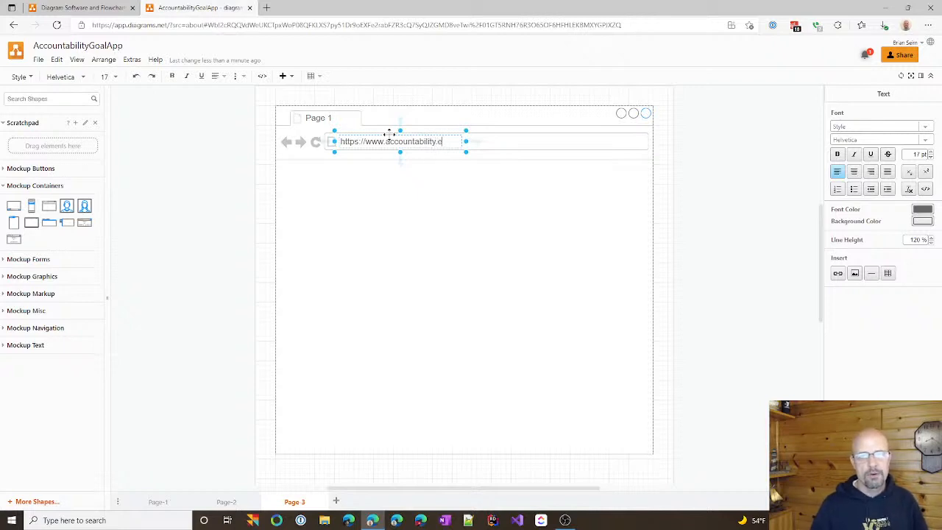
type("amic.com")
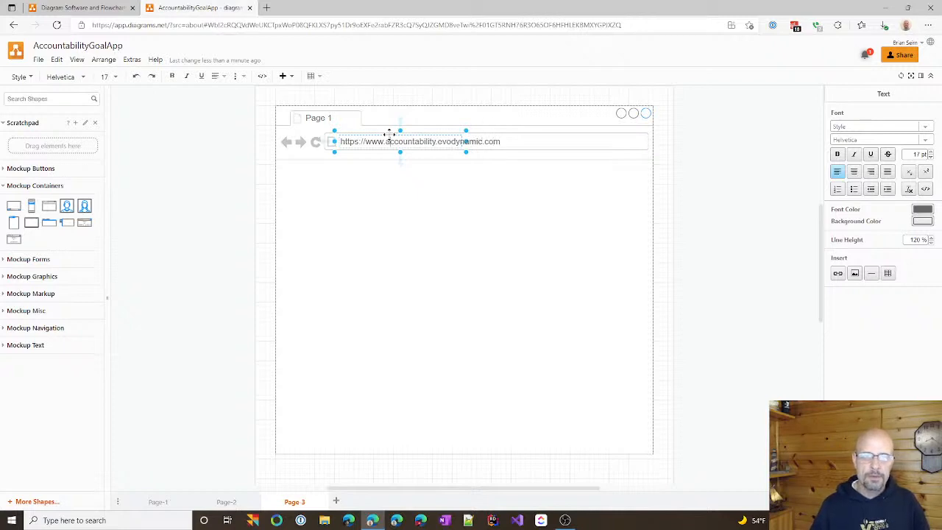
key("BackSpace")
key("BackSpace")
key("BackSpace")
key("BackSpace")
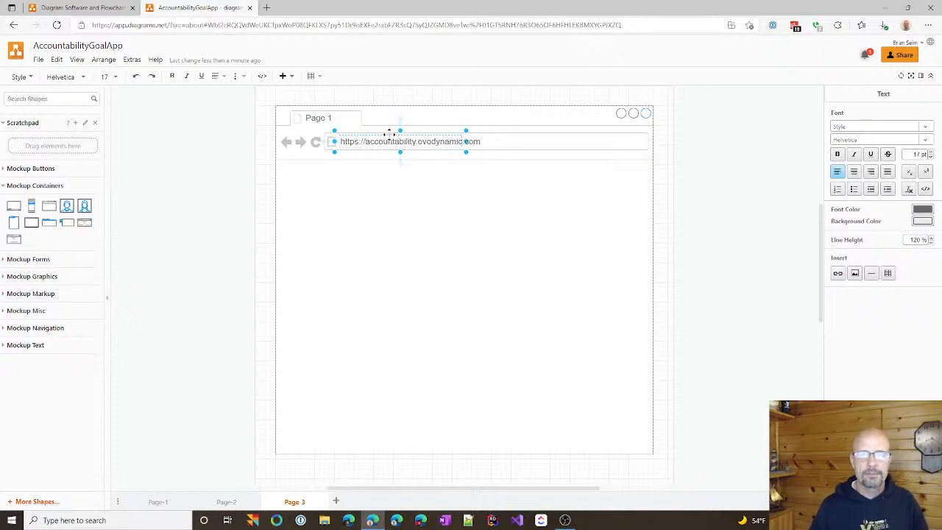
left_click(393, 237)
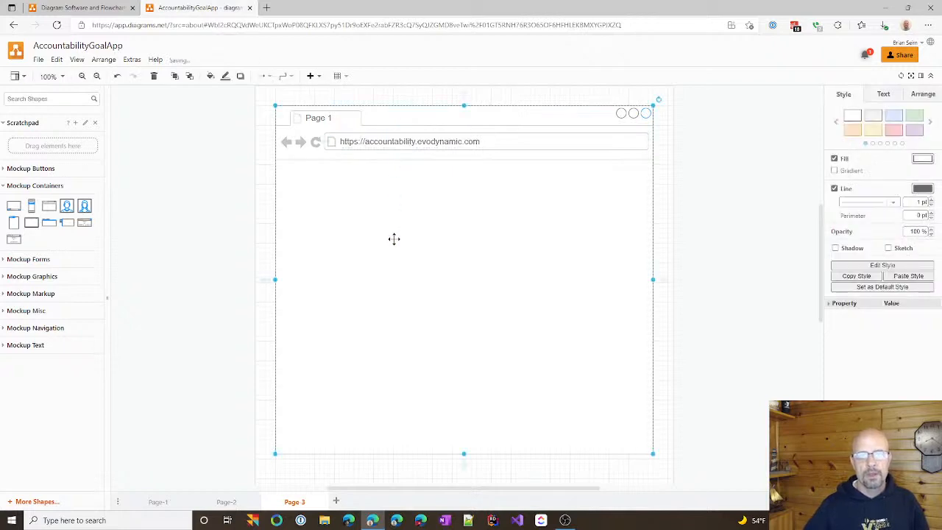
Start editing the mockup's Page 1 tab label, then bring up Page 3's page options
double_click(328, 118)
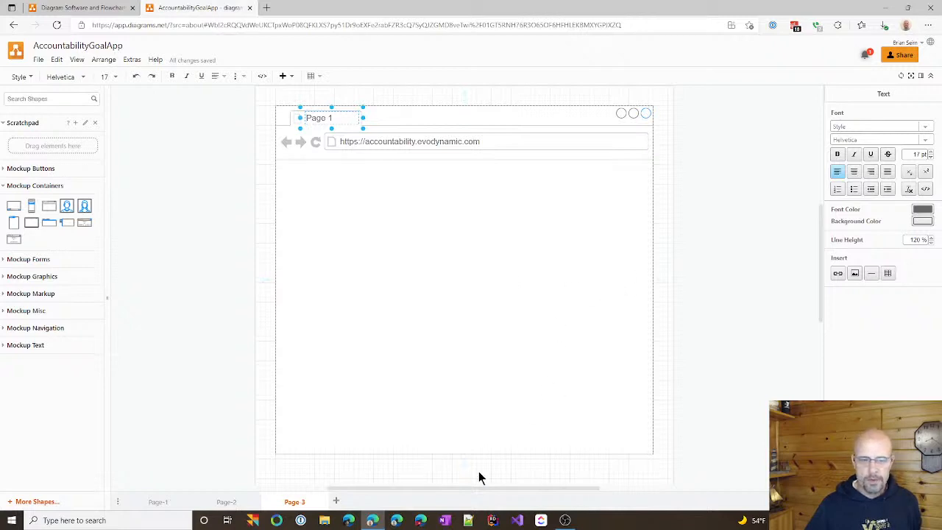
right_click(303, 502)
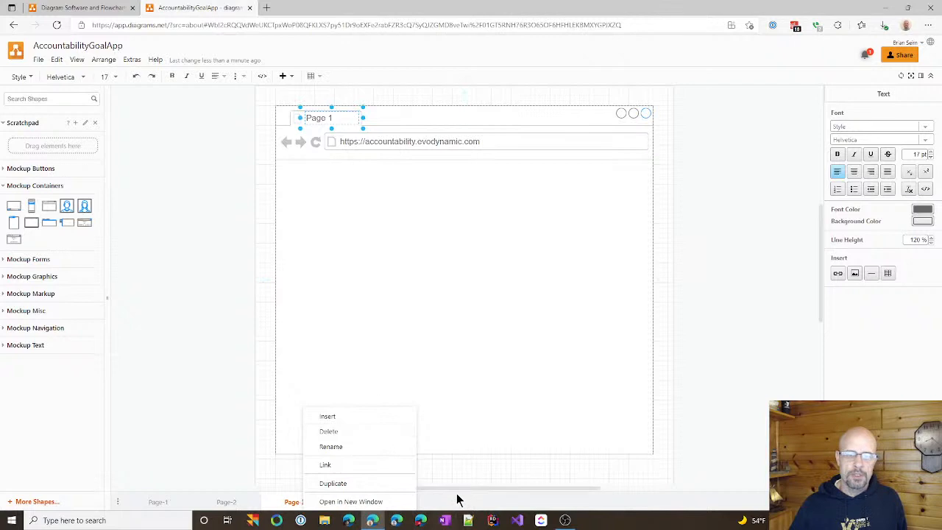
Rename Page 3 to MockUpTemplate
double_click(293, 503)
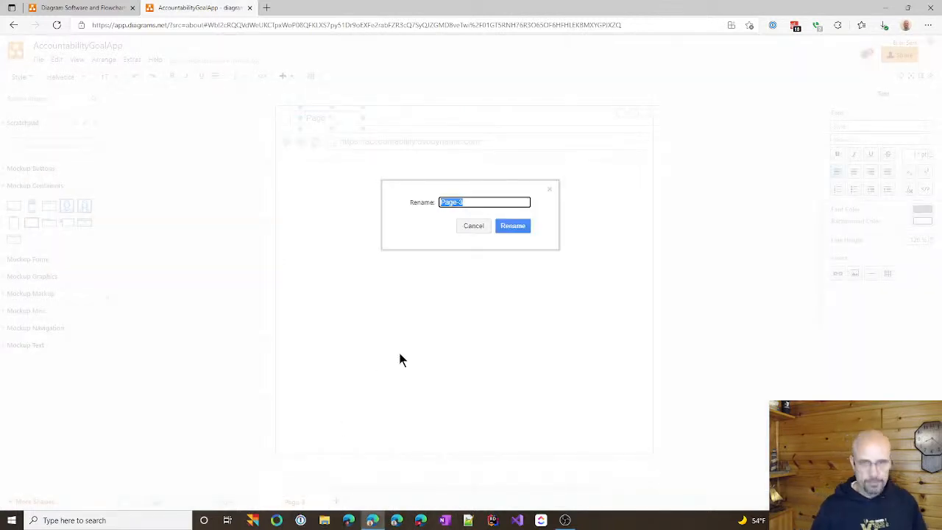
type("Mock U")
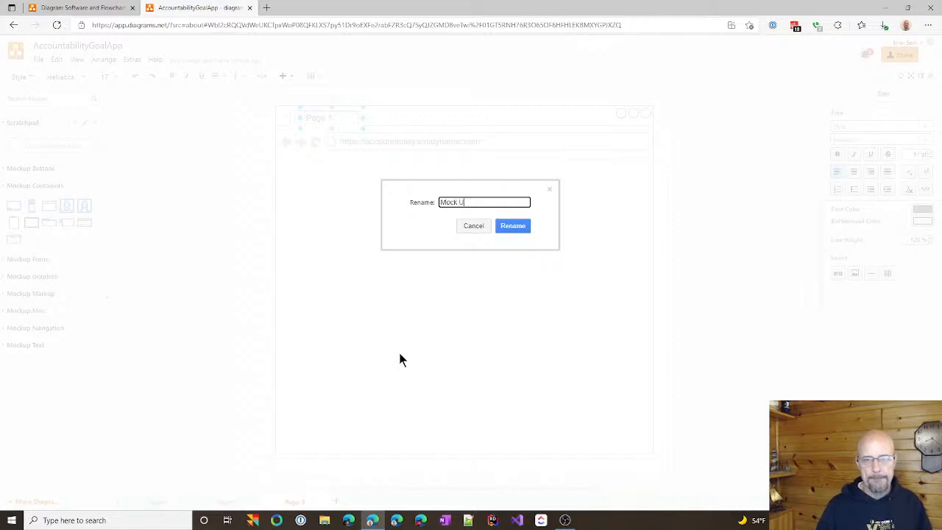
key("BackSpace")
key("BackSpace")
type("Up")
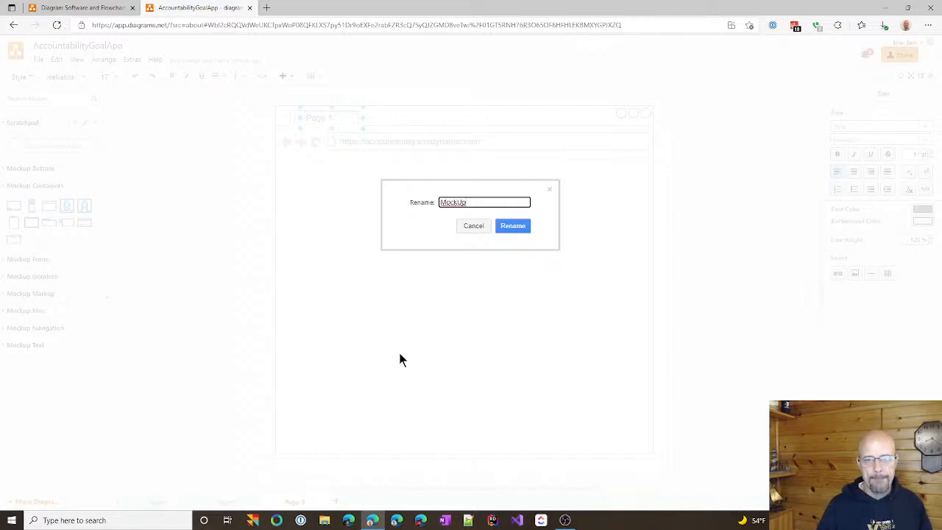
type("Template")
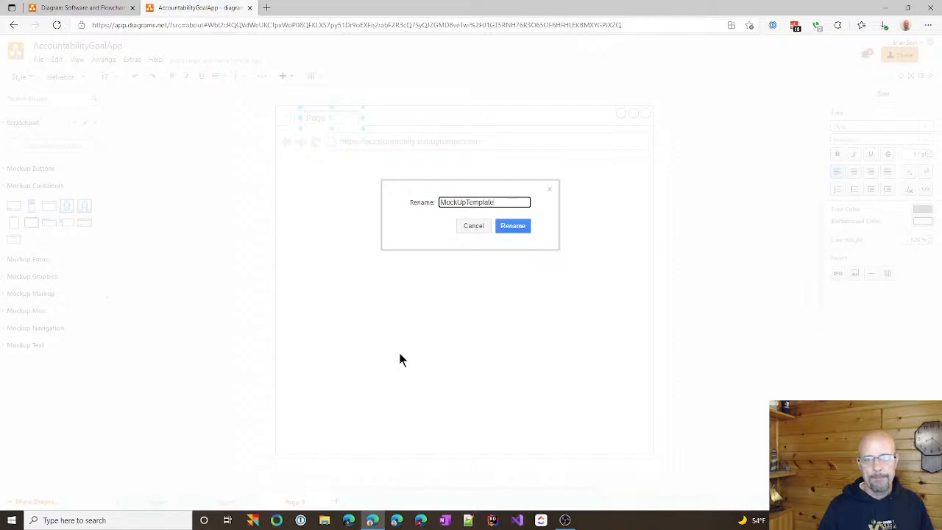
key("Return")
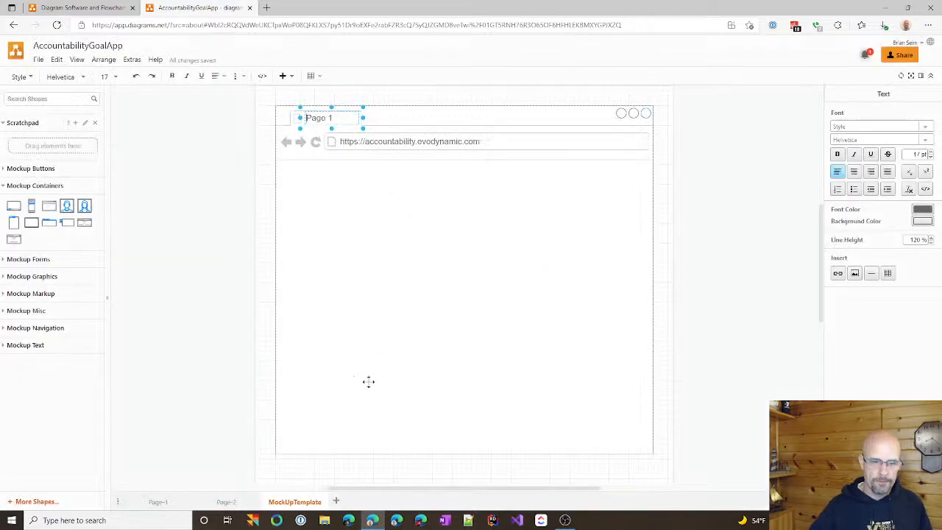
Rename Page-2 to '3 - Workflows'
double_click(227, 502)
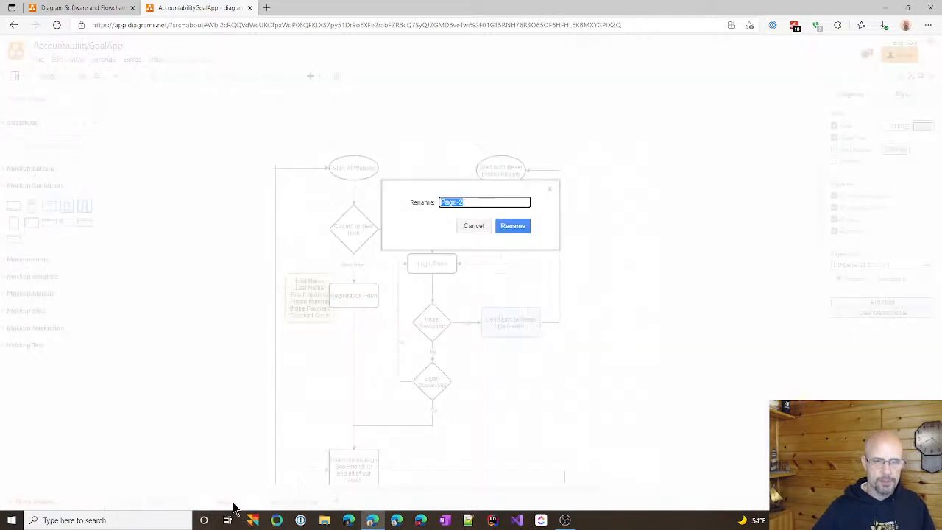
type("Workf")
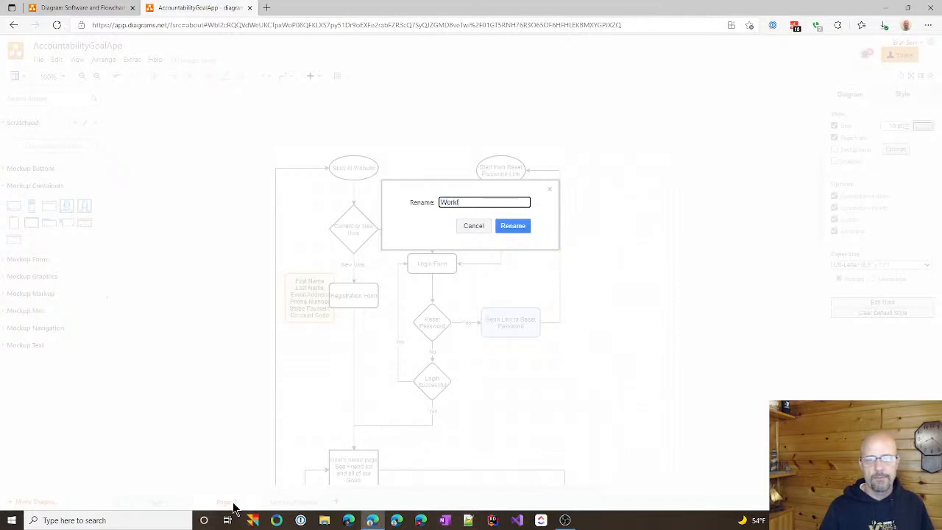
type("low")
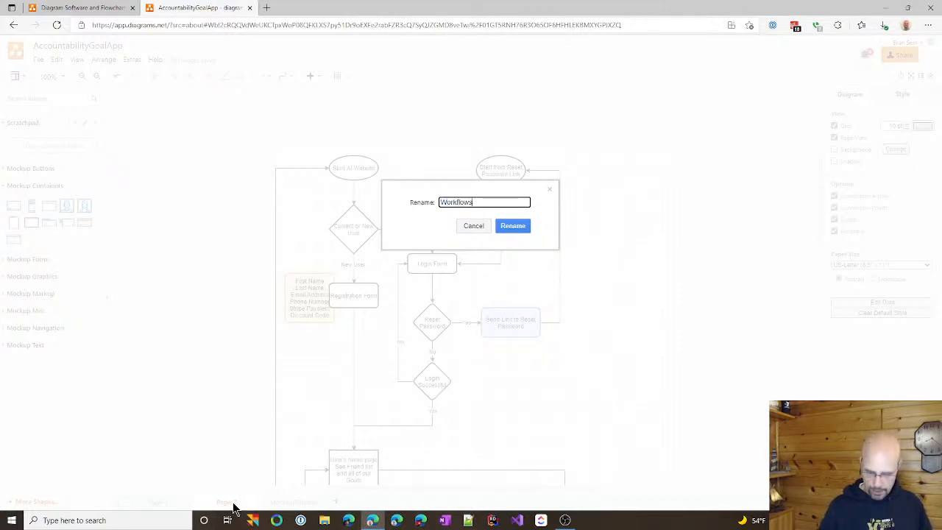
type("s")
key("Home")
type("3 -")
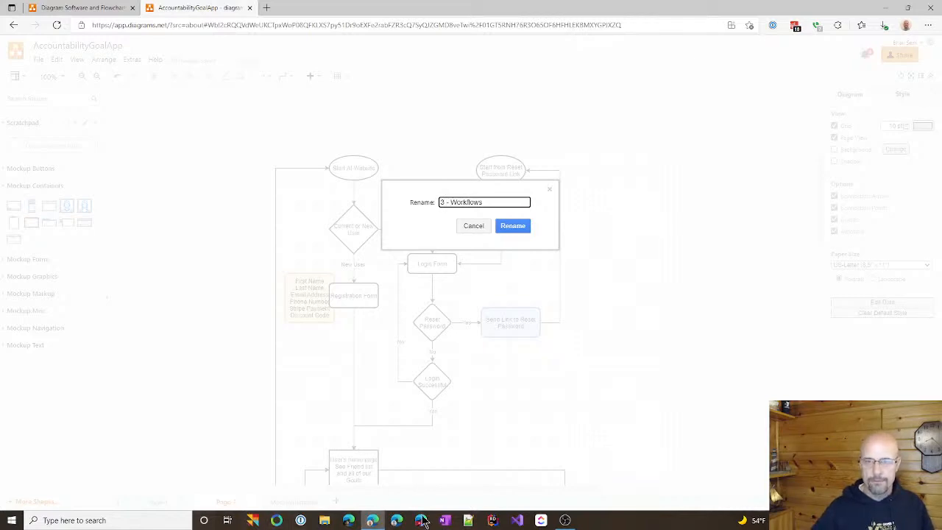
left_click(515, 227)
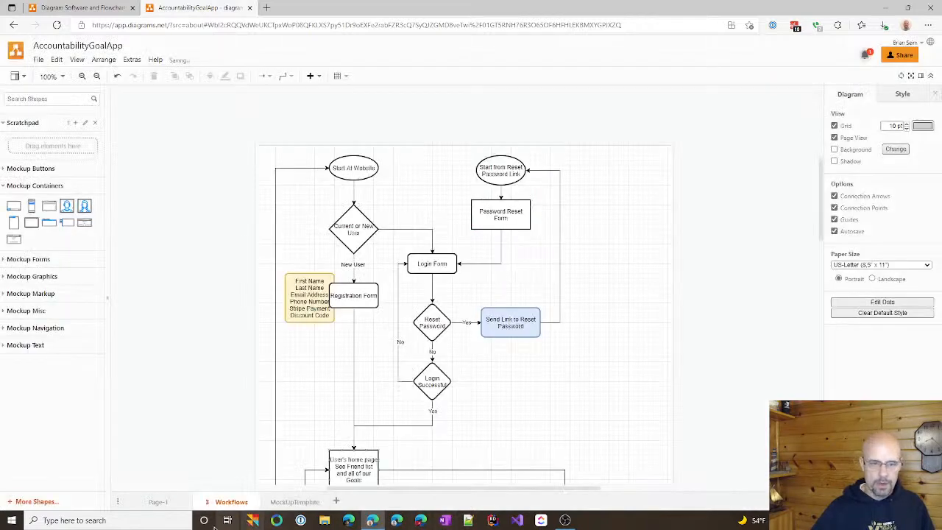
Rename Page-1 to '1/2 - Idea Web/Scope ID'
double_click(157, 503)
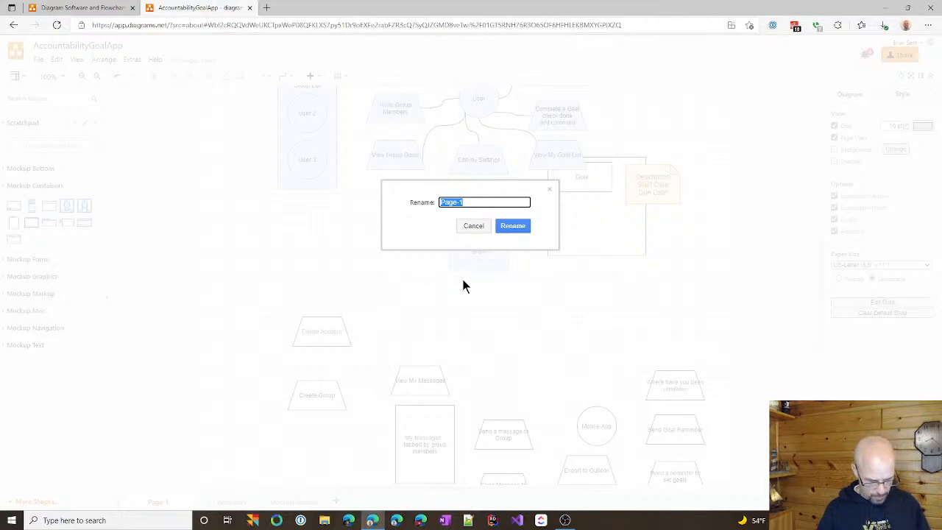
type("1/2 ")
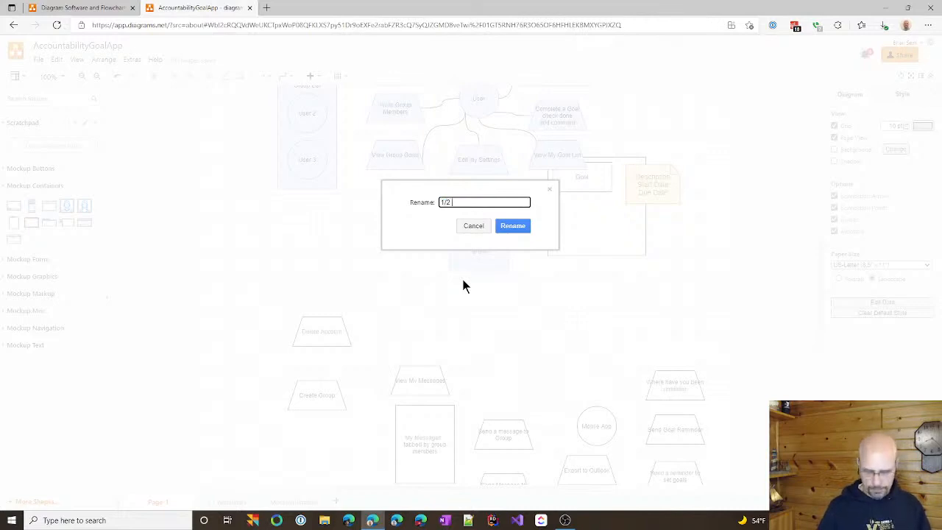
type("-")
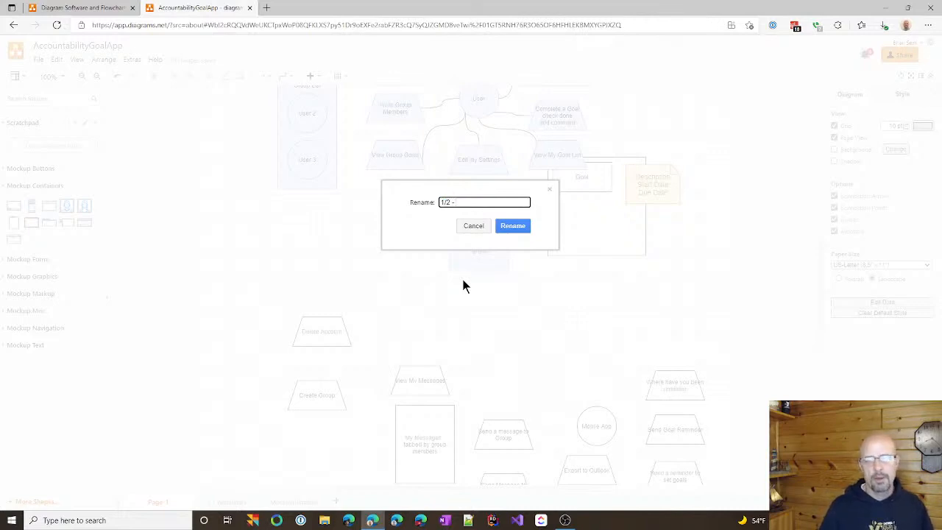
type(" Idea W")
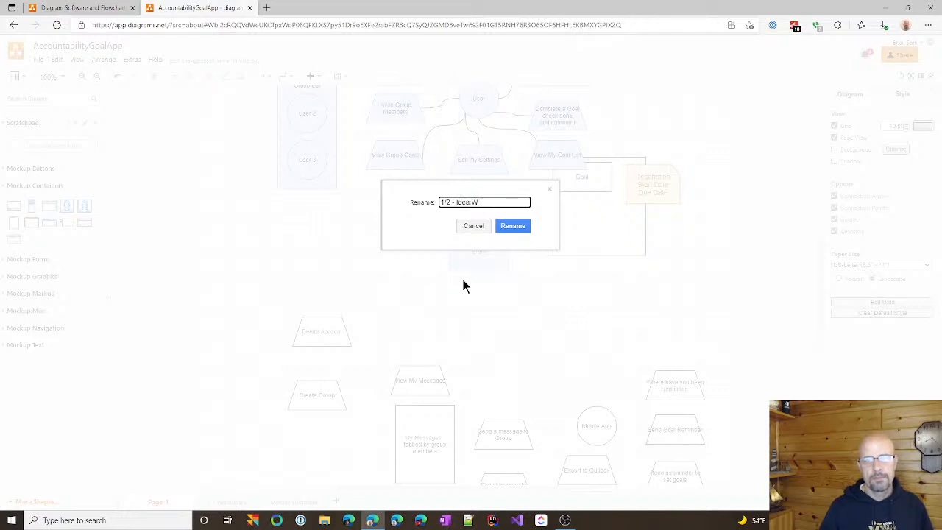
type("eb/")
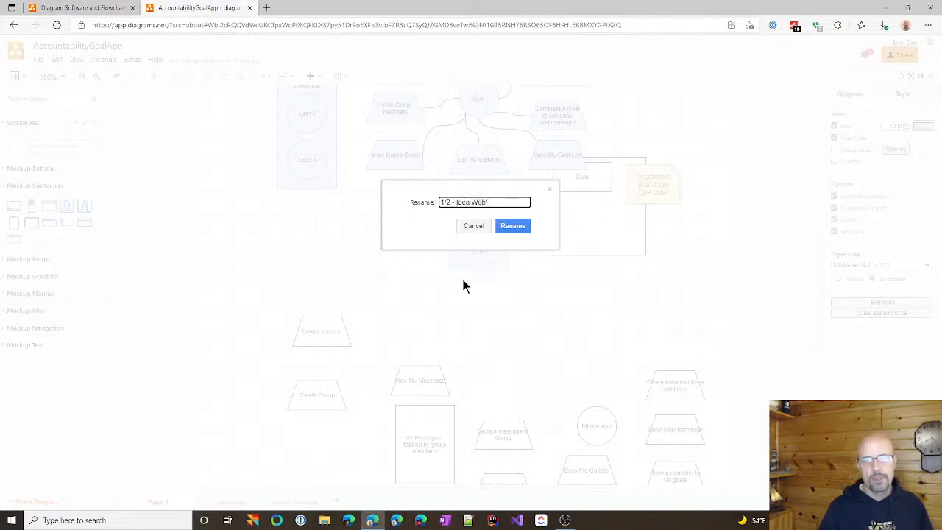
key("BackSpace")
type("M")
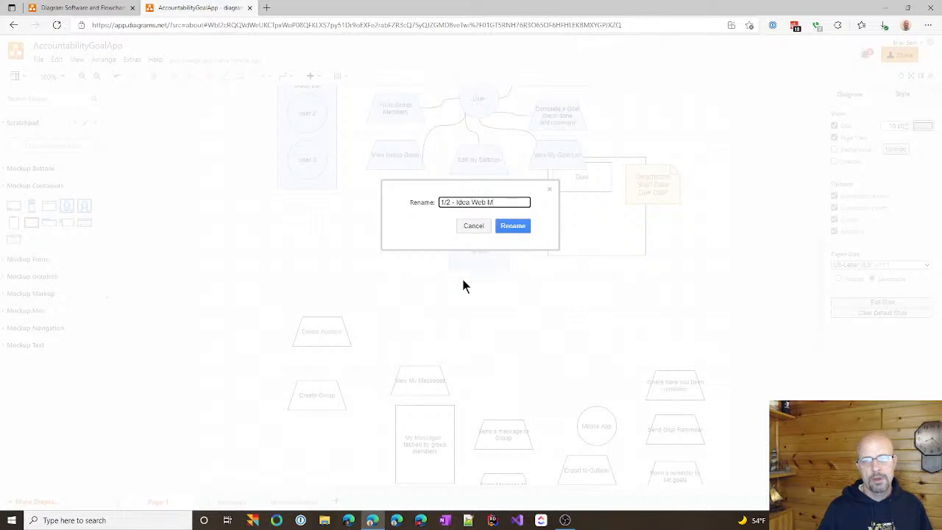
key("BackSpace")
key("BackSpace")
type("/S")
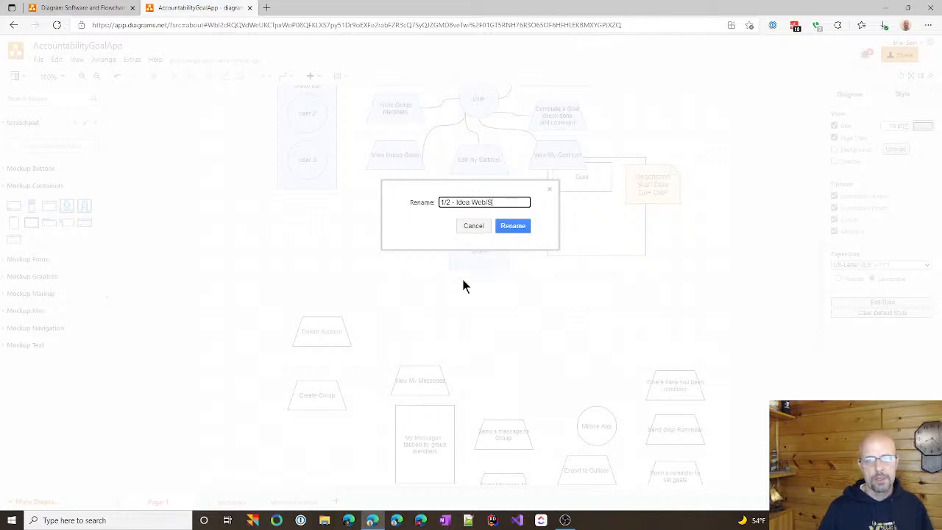
type("cope ID")
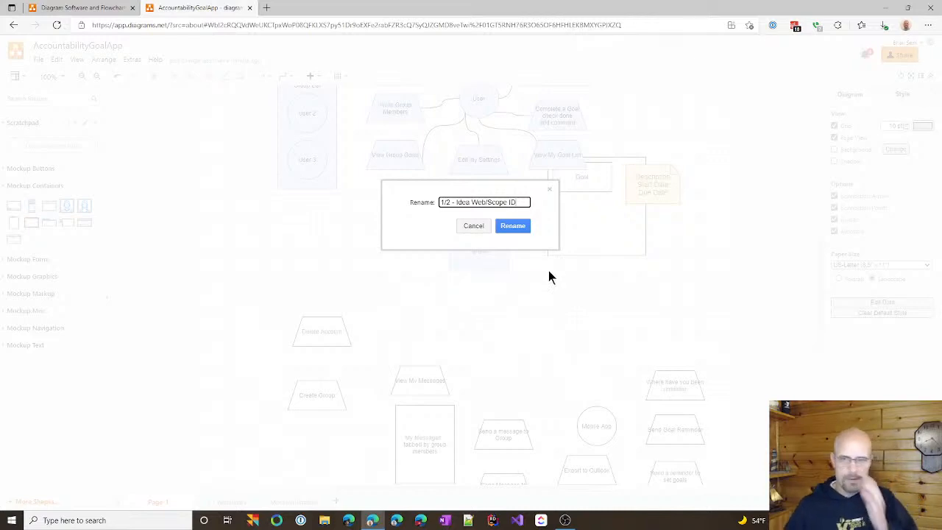
left_click(498, 226)
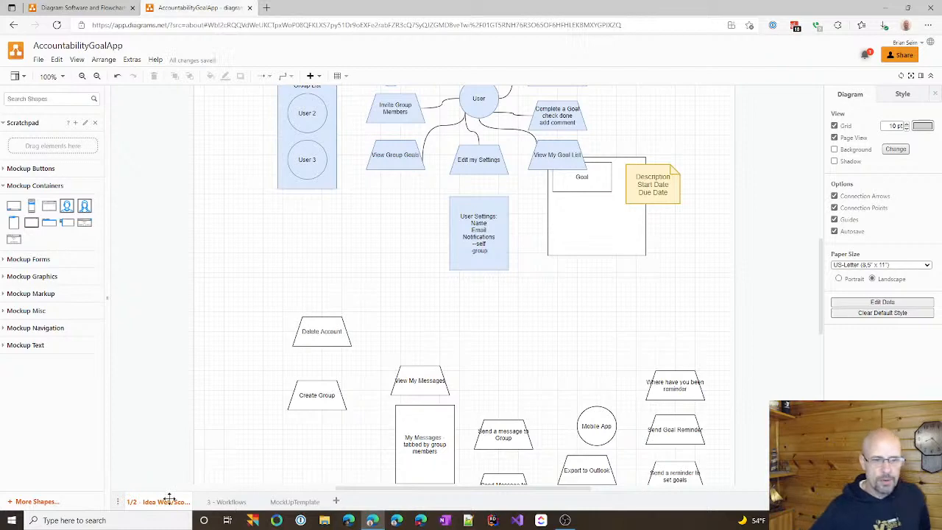
Duplicate the MockUpTemplate page
left_click(234, 501)
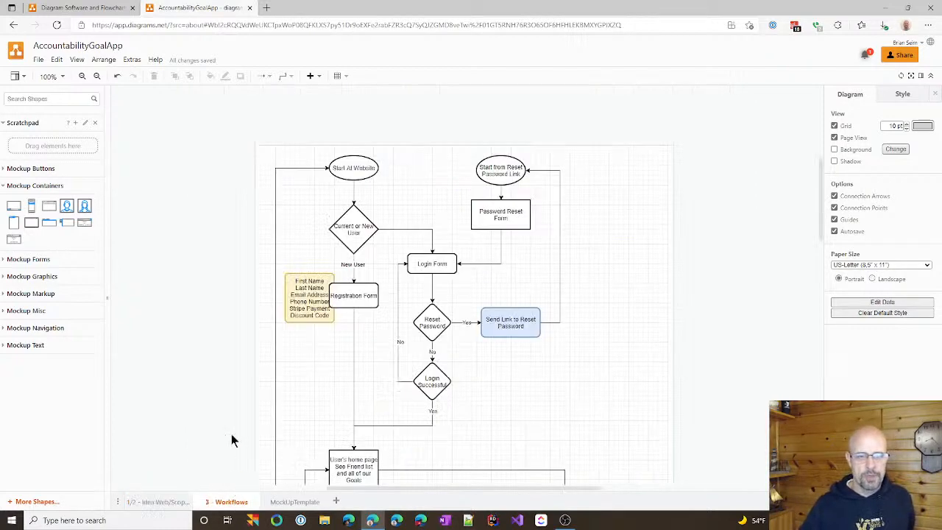
left_click(291, 501)
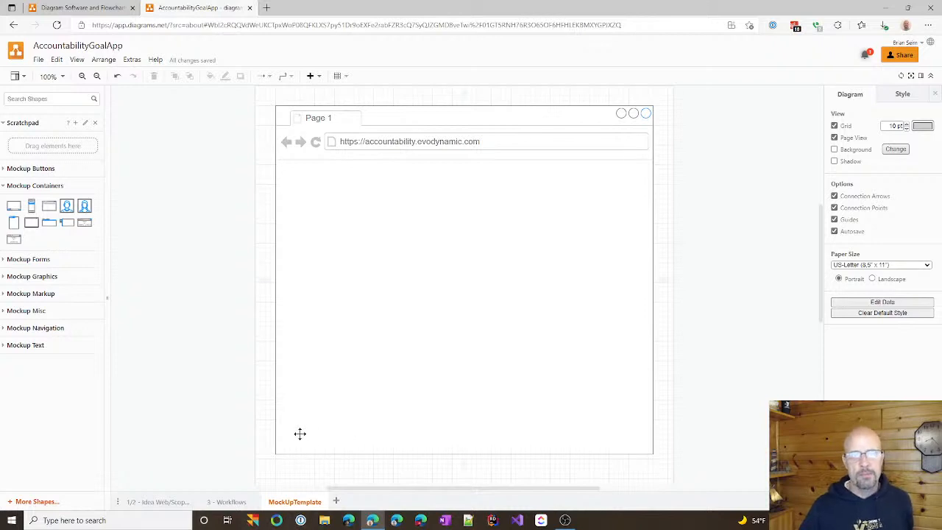
right_click(307, 501)
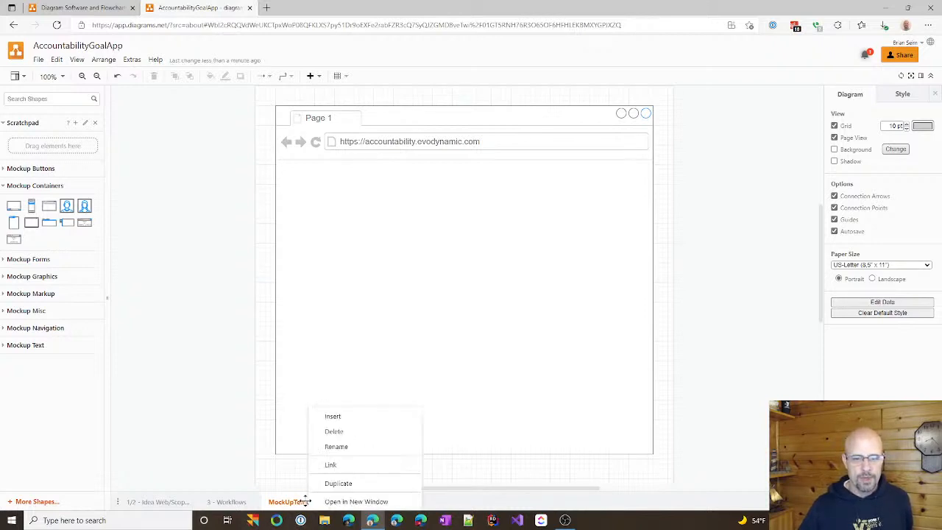
left_click(343, 483)
right_click(309, 502)
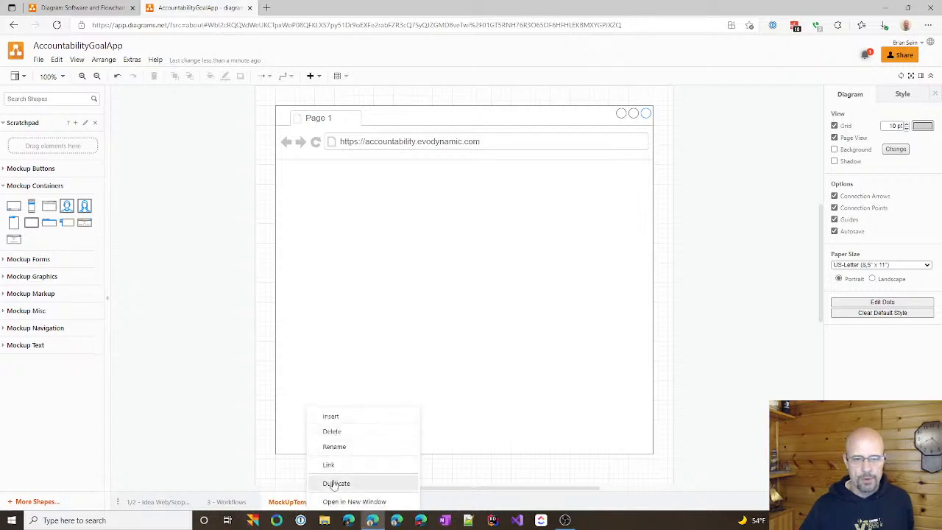
left_click(335, 483)
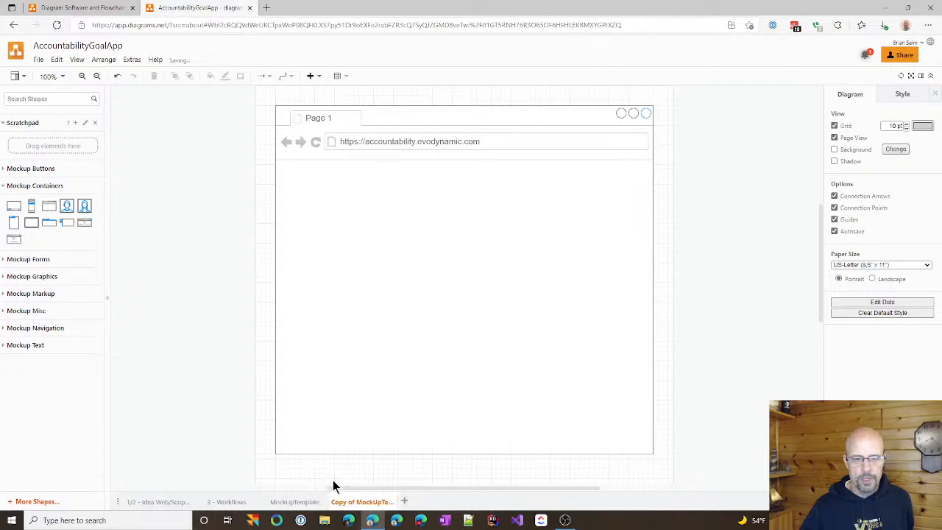
Rename the duplicated page to 'Home'
right_click(375, 504)
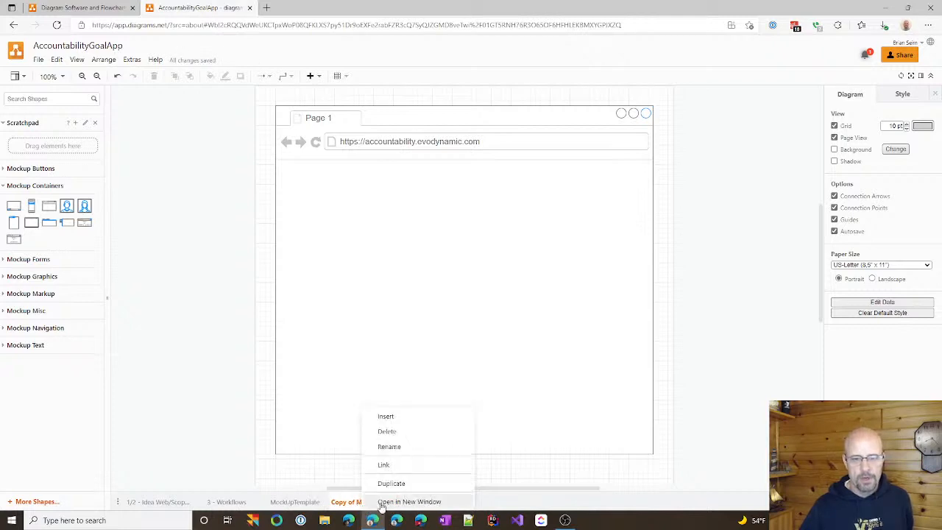
left_click(391, 449)
type("Home")
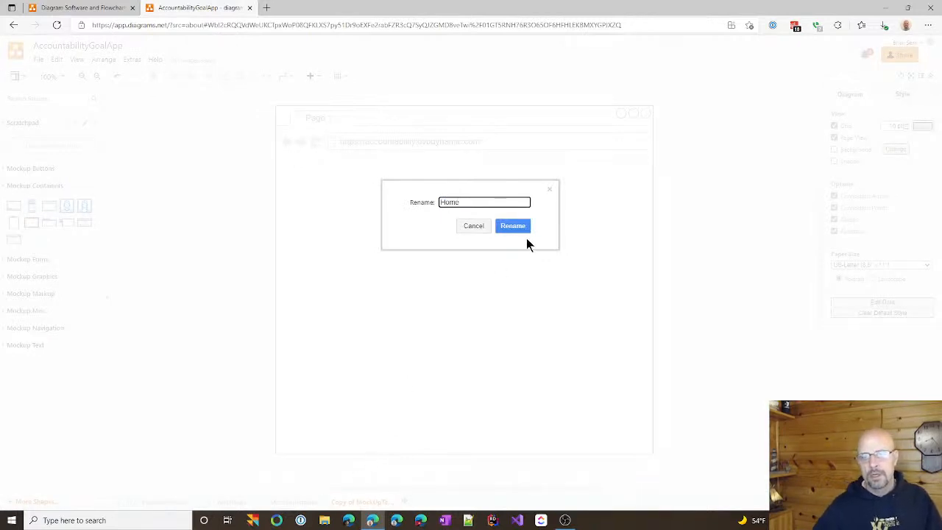
left_click(506, 228)
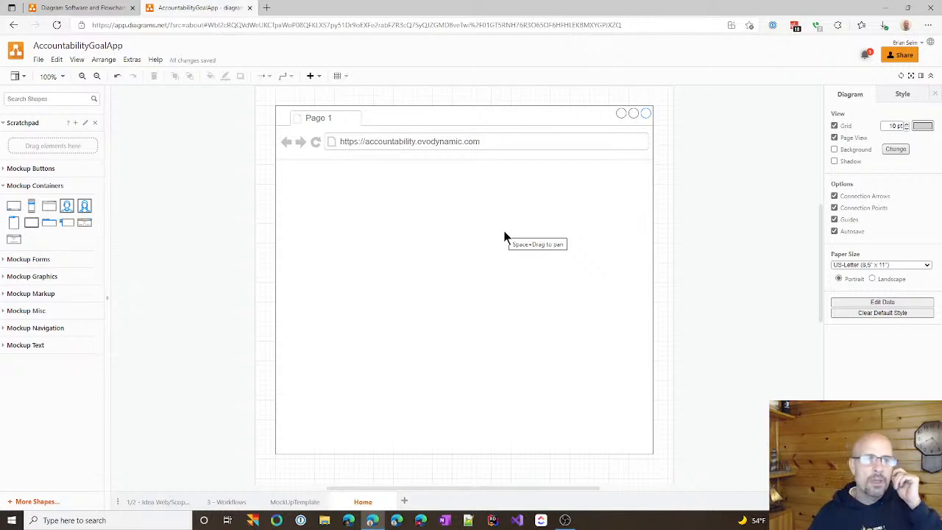
left_click(116, 64)
mouse_move(128, 64)
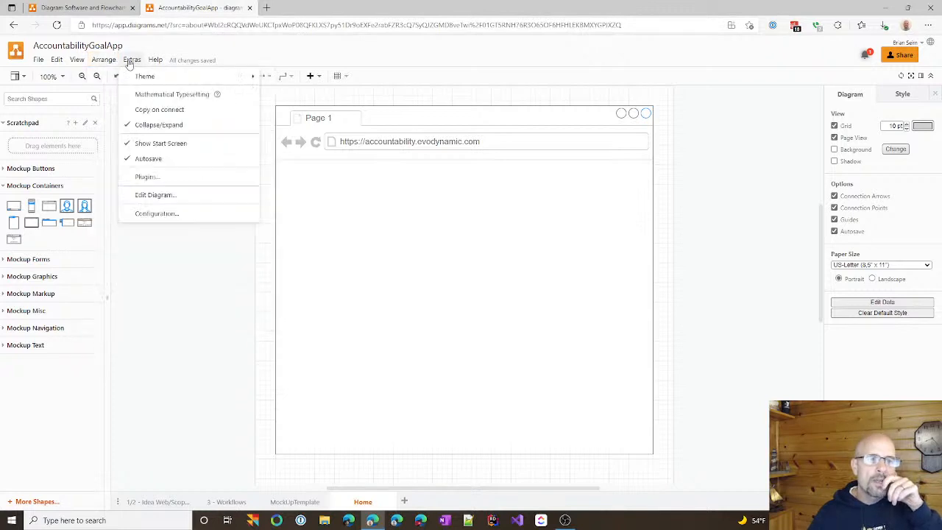
mouse_move(84, 65)
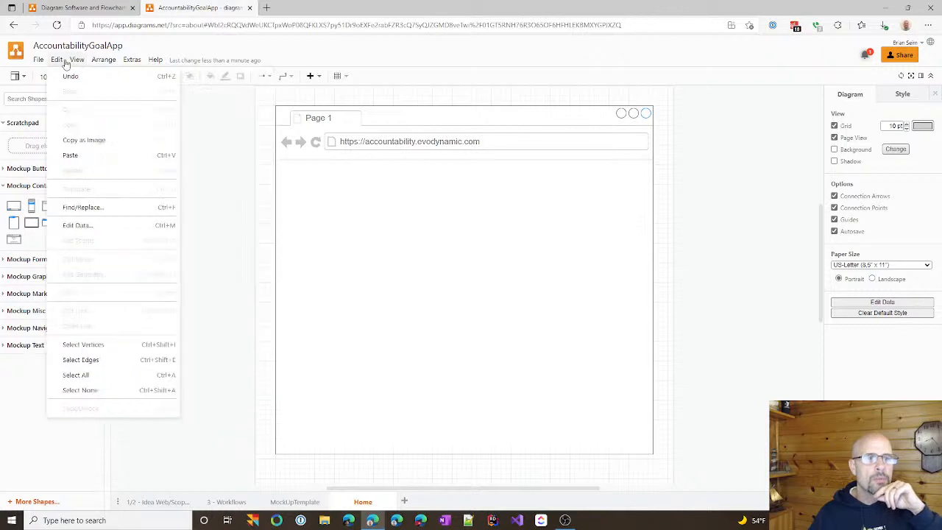
left_click(205, 210)
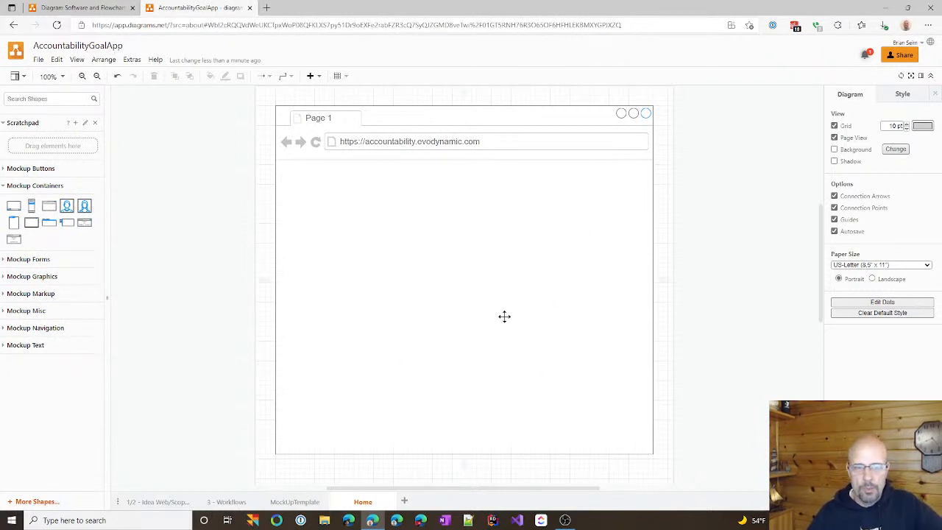
Replace the browser mockup's 'Page 1' tab label with 'Home Page'
left_click(320, 117)
double_click(321, 118)
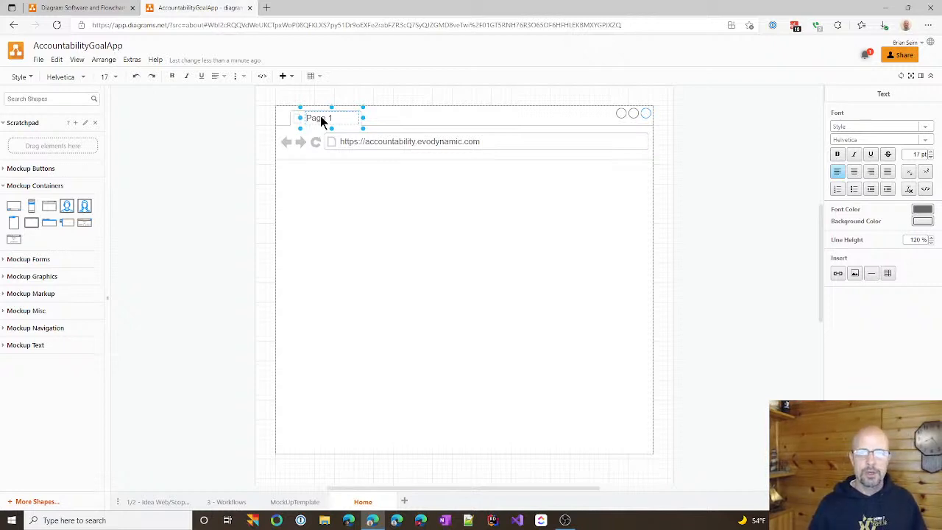
type("Home Page")
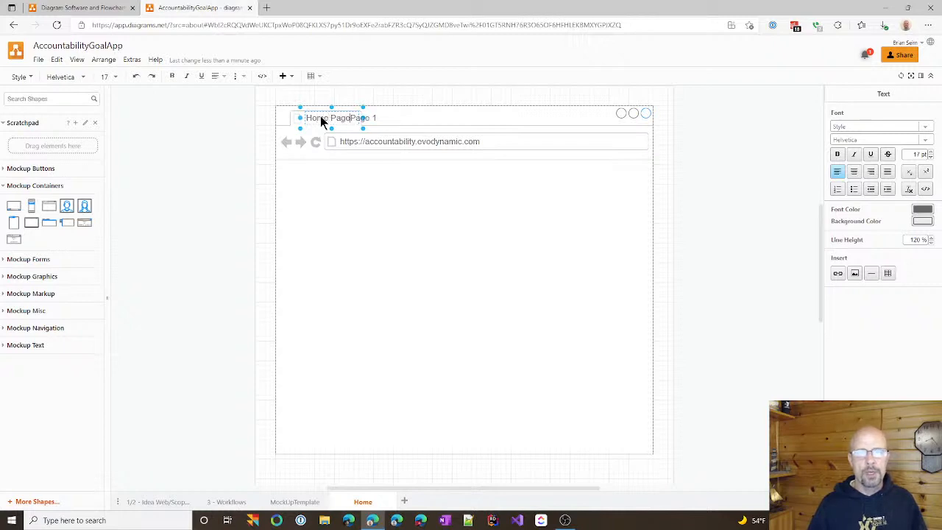
key("Delete")
key("Delete")
key("Delete")
key("Delete")
key("Delete")
key("Delete")
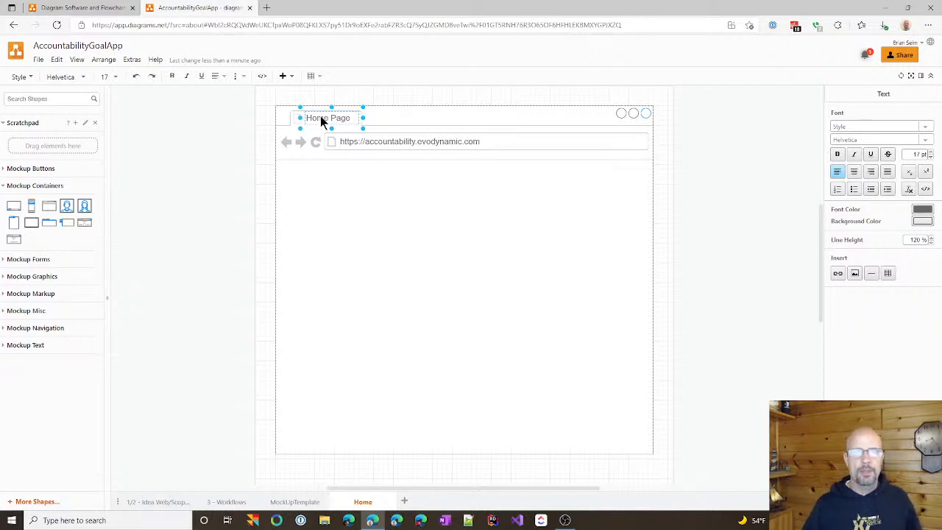
left_click(393, 227)
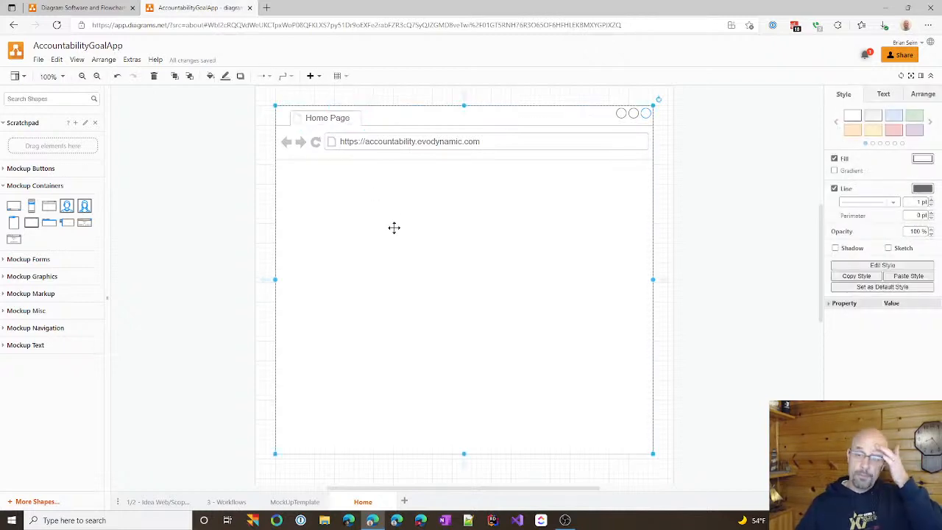
scroll(394, 227, "down", 5)
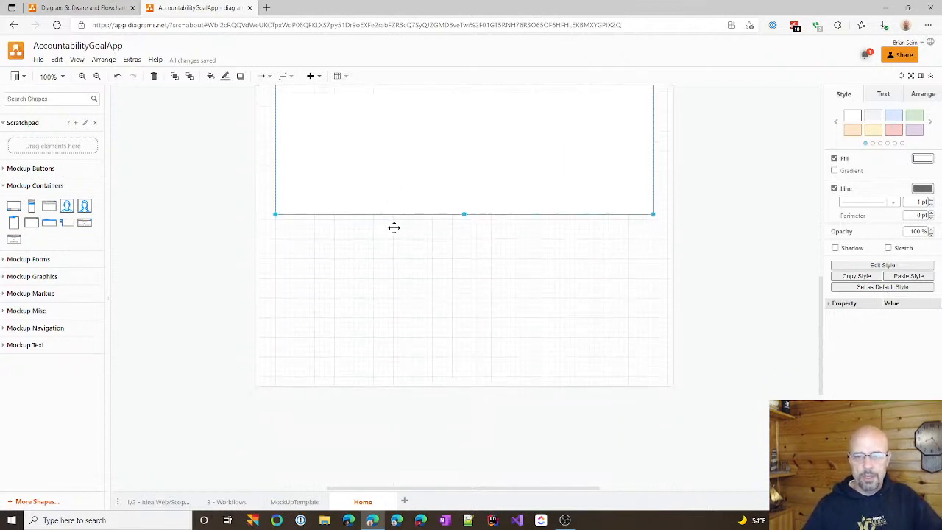
scroll(480, 209, "up", 5)
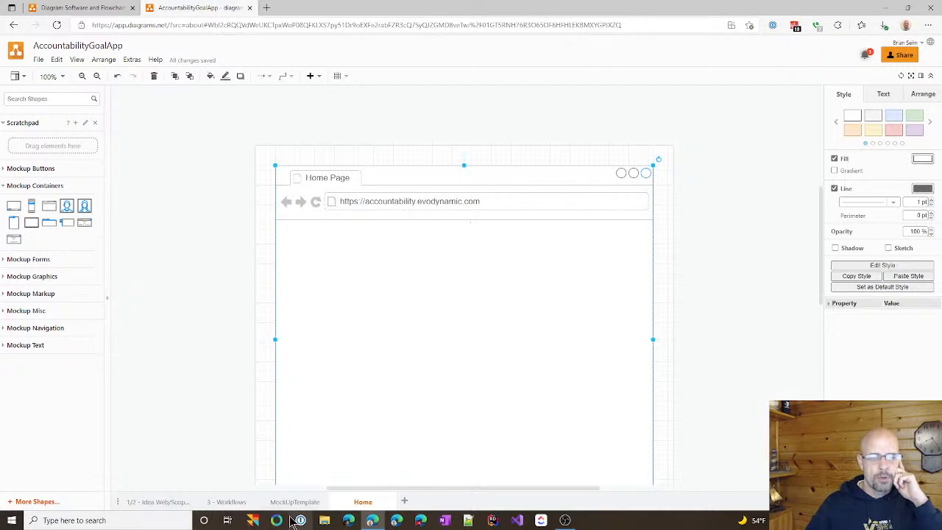
left_click(237, 502)
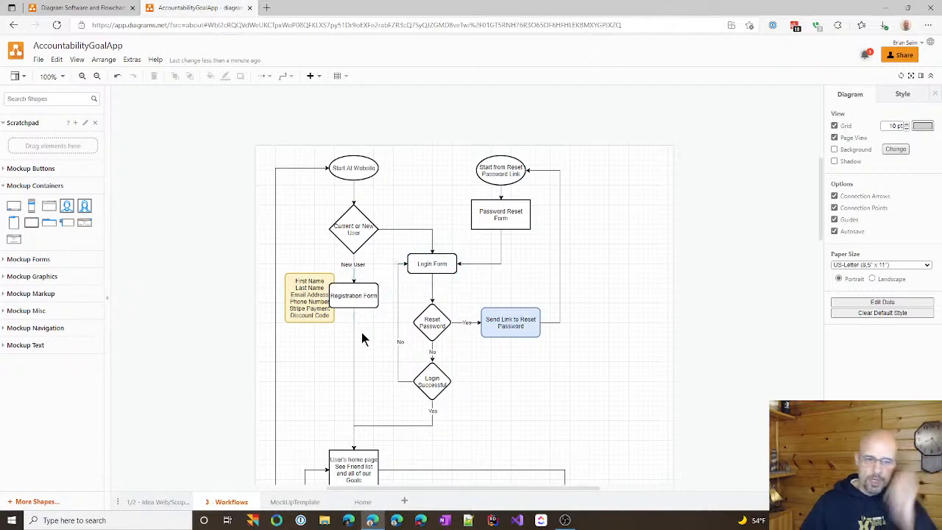
left_click(362, 502)
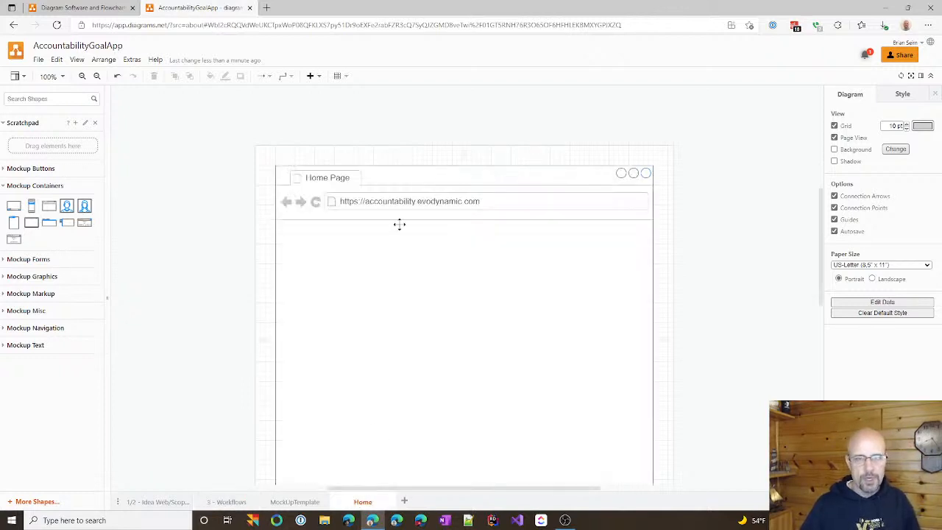
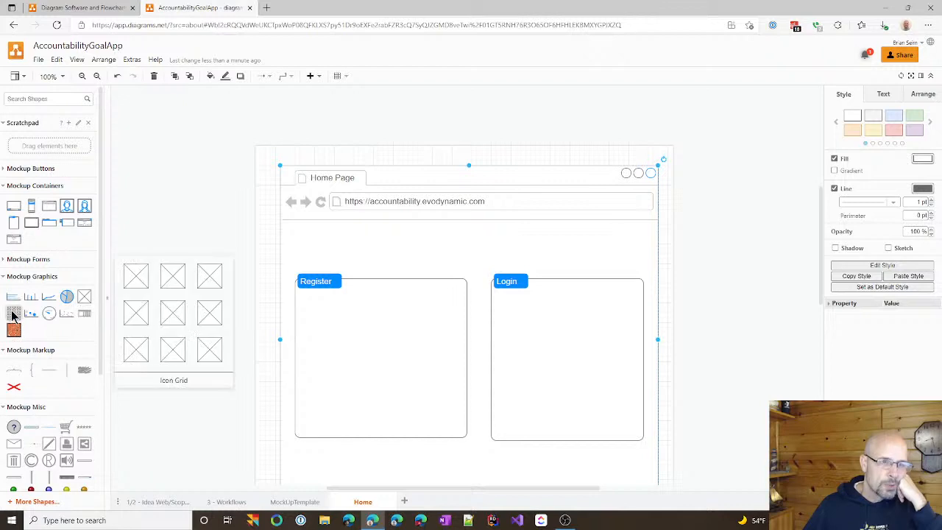
Drag two Mockup Forms Password Field shapes into the Login panel, one below the other
mouse_move(86, 302)
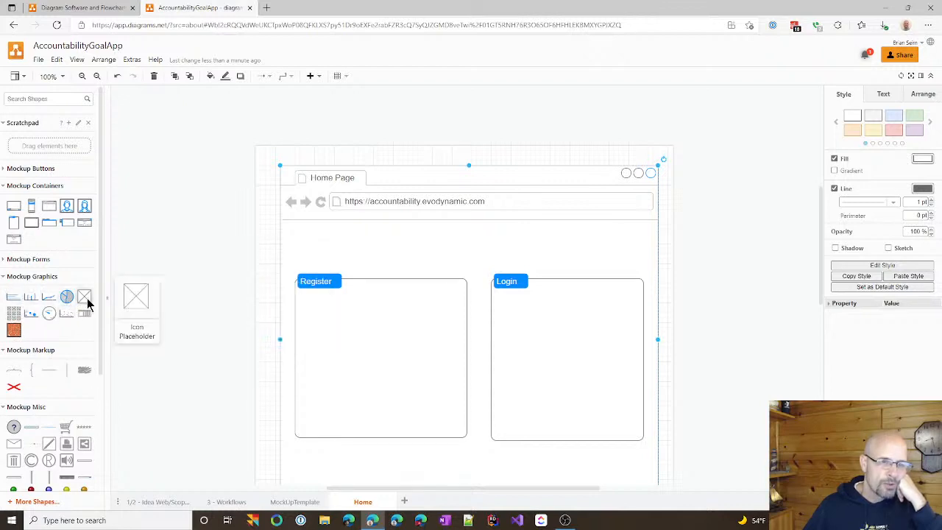
left_click(7, 259)
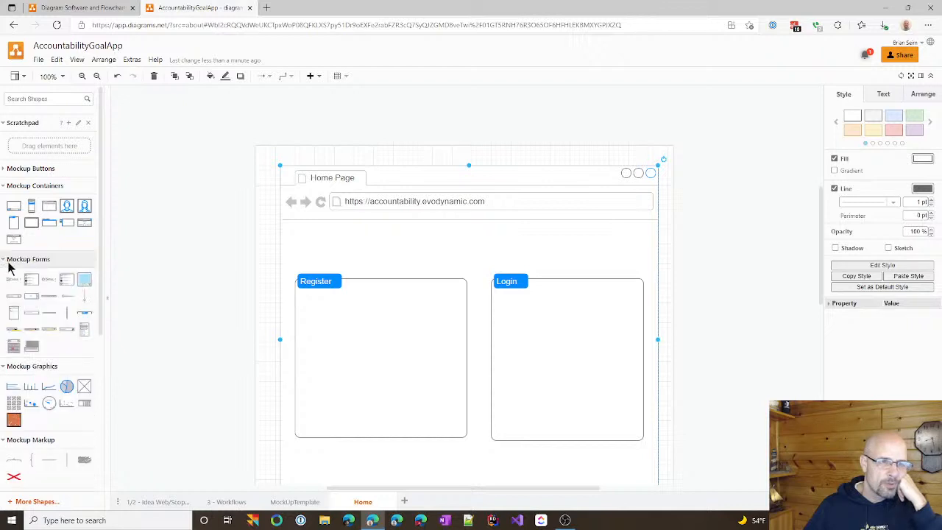
mouse_move(31, 322)
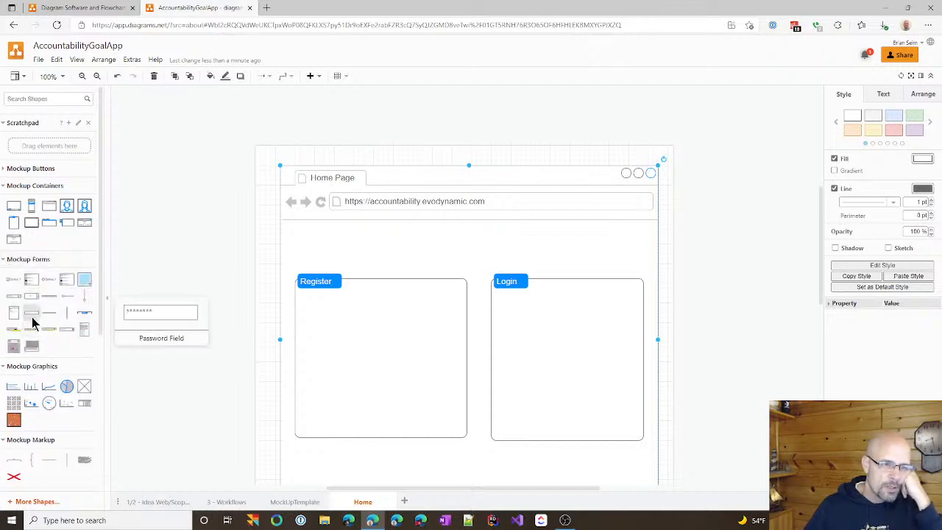
left_click_drag(32, 321, 556, 344)
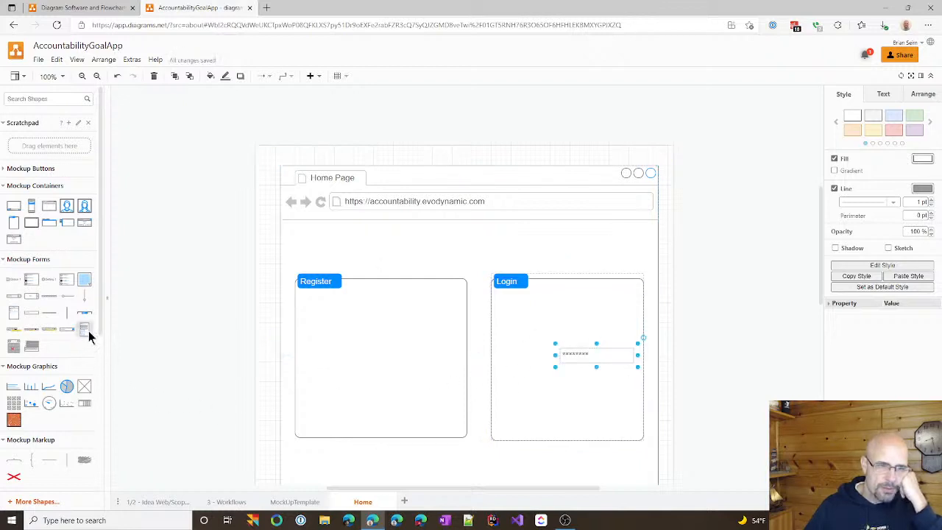
mouse_move(34, 316)
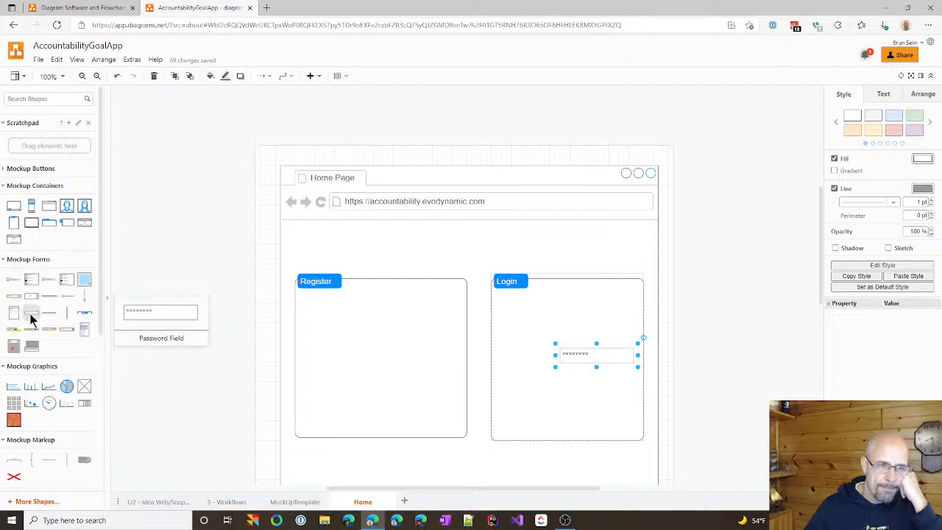
left_click_drag(34, 316, 561, 376)
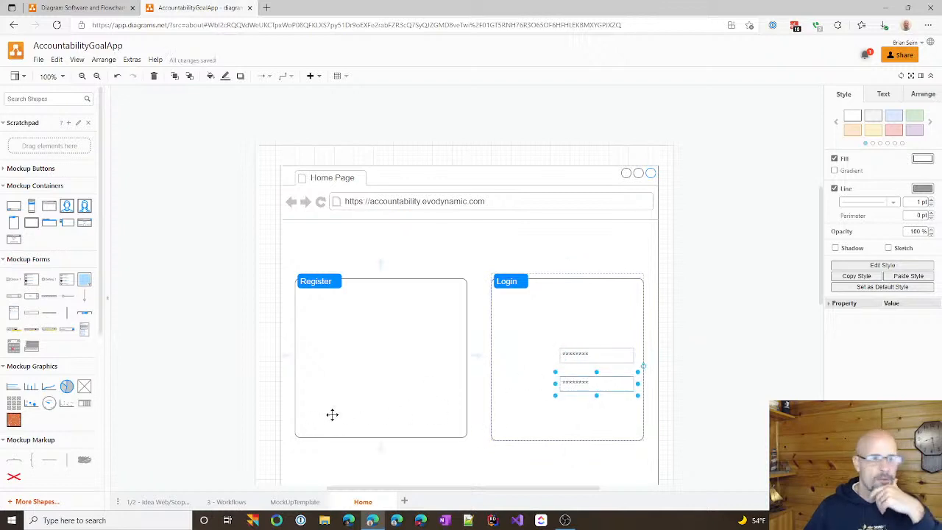
mouse_move(30, 310)
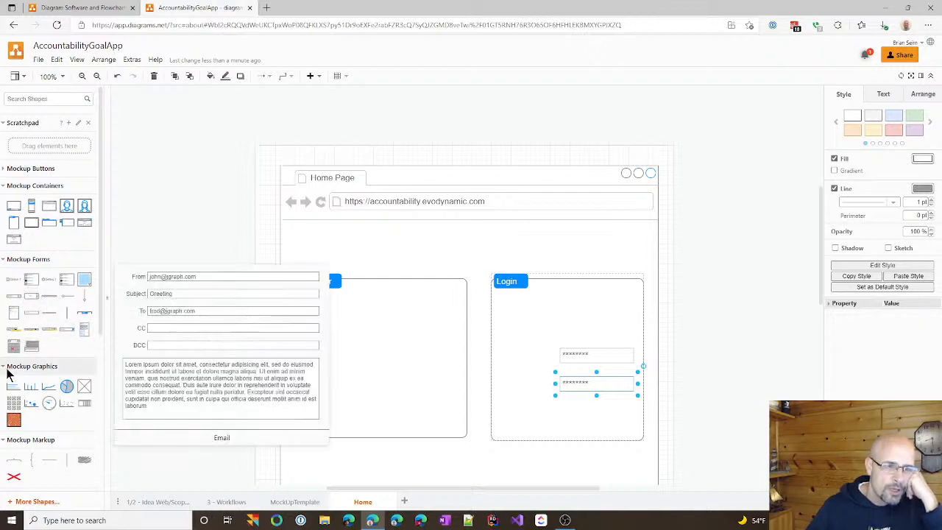
scroll(56, 335, "down", 3)
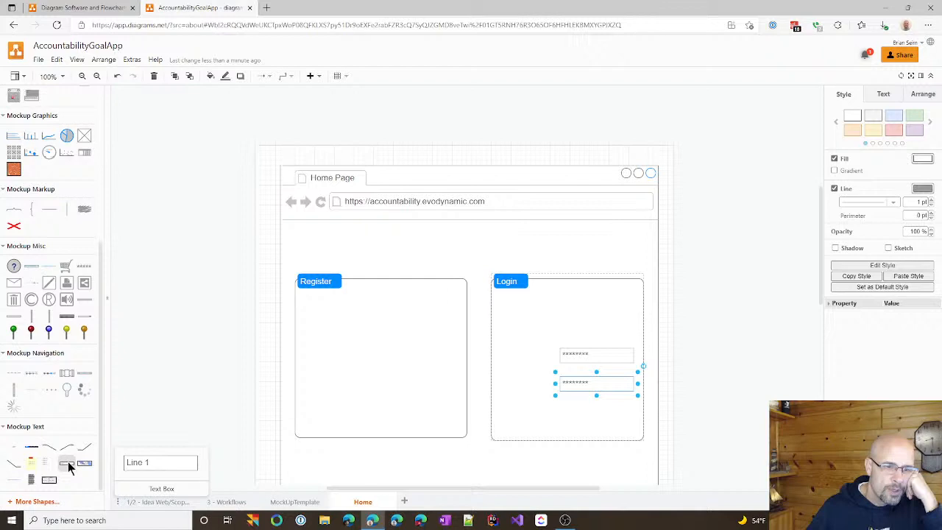
Place a Mockup Text Box input reading 'Line 1' above the Login password fields
left_click_drag(67, 465, 561, 320)
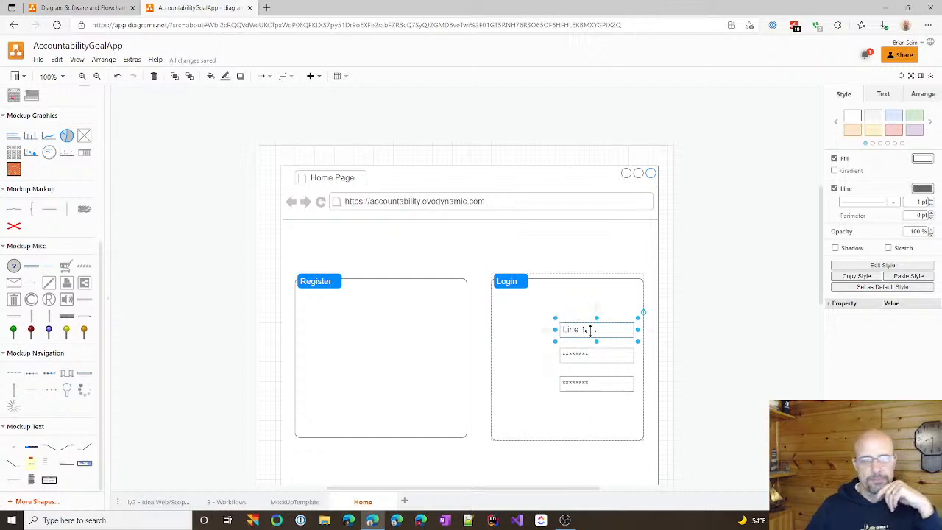
scroll(161, 311, "up", 3)
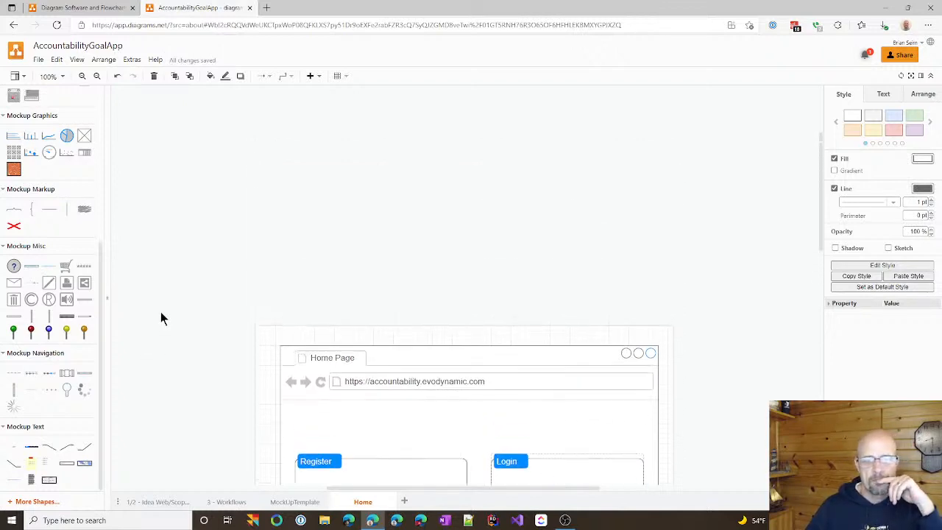
scroll(161, 311, "down", 3)
scroll(161, 311, "up", 1)
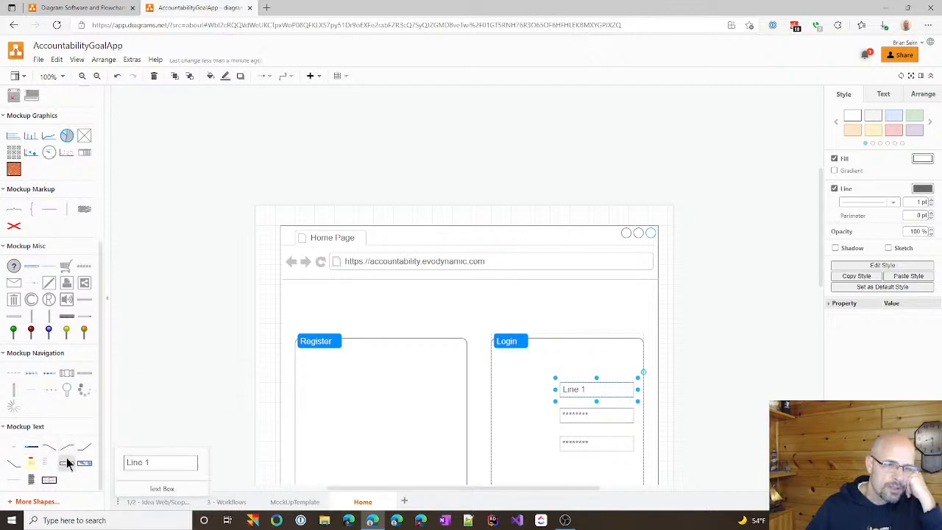
Add the General shape set to the library through More Shapes
left_click(33, 500)
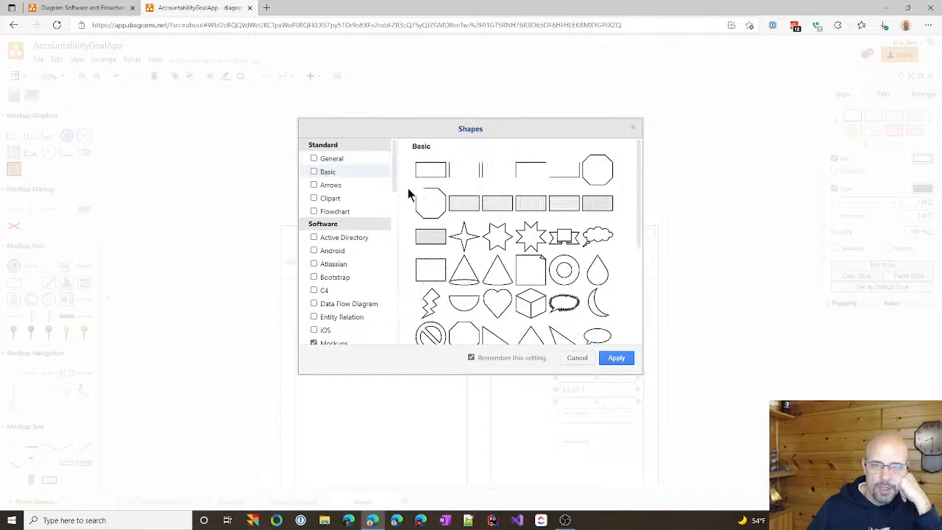
scroll(526, 201, "down", 5)
scroll(524, 205, "up", 1)
scroll(523, 204, "up", 4)
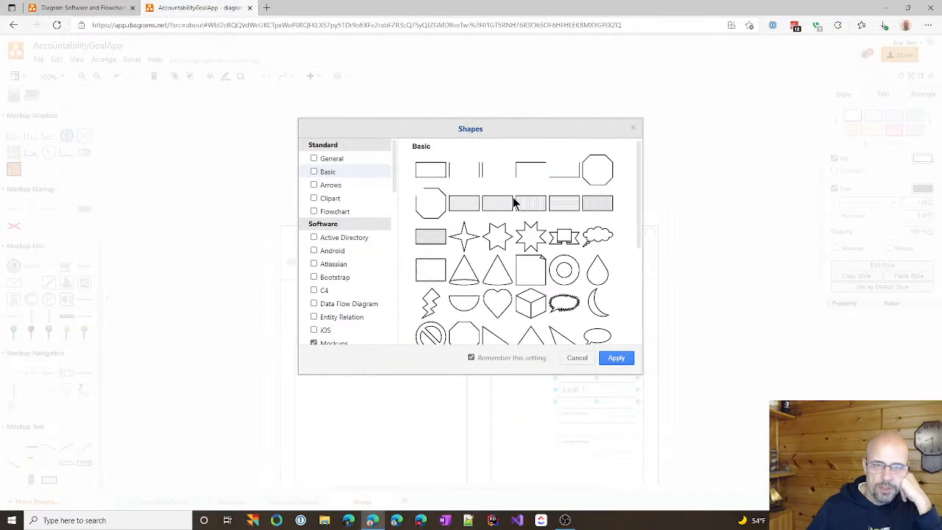
left_click(314, 159)
left_click(617, 358)
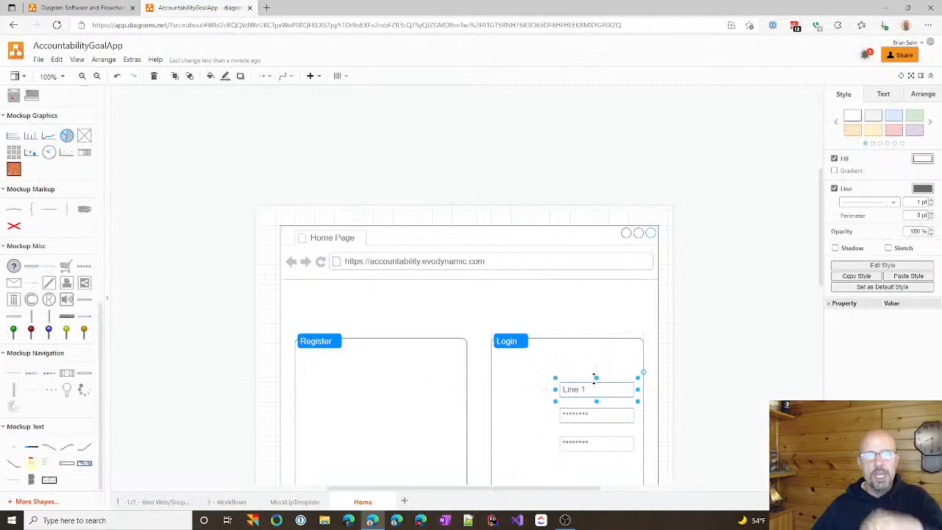
Place a General Text shape above the Register and Login forms
scroll(48, 191, "up", 8)
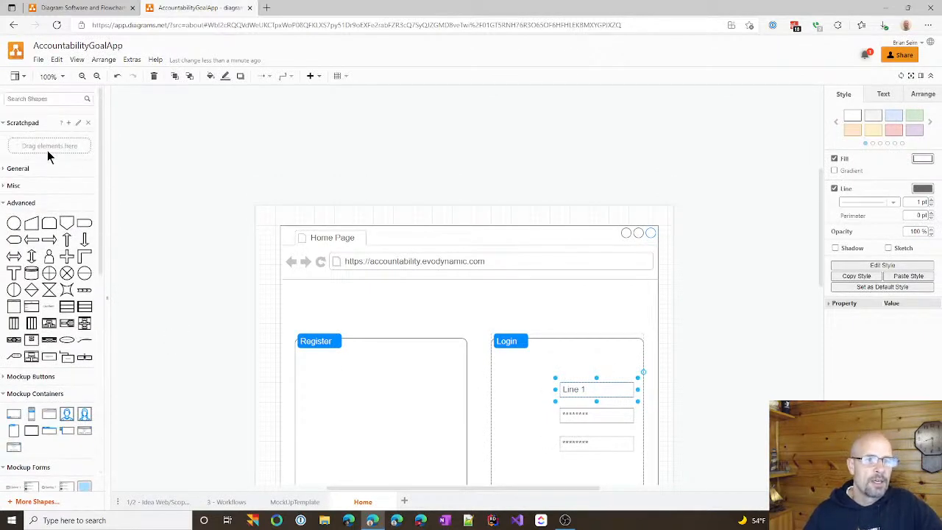
left_click(5, 188)
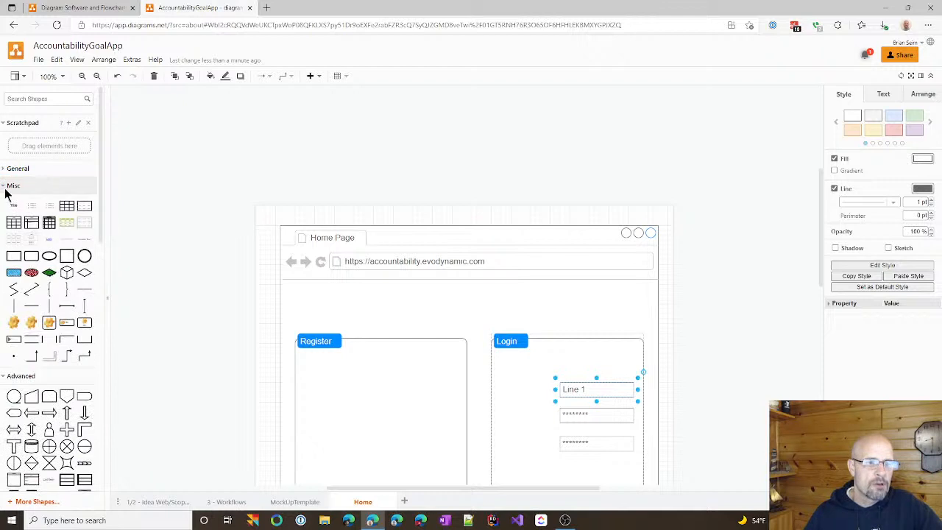
left_click(5, 189)
left_click(6, 170)
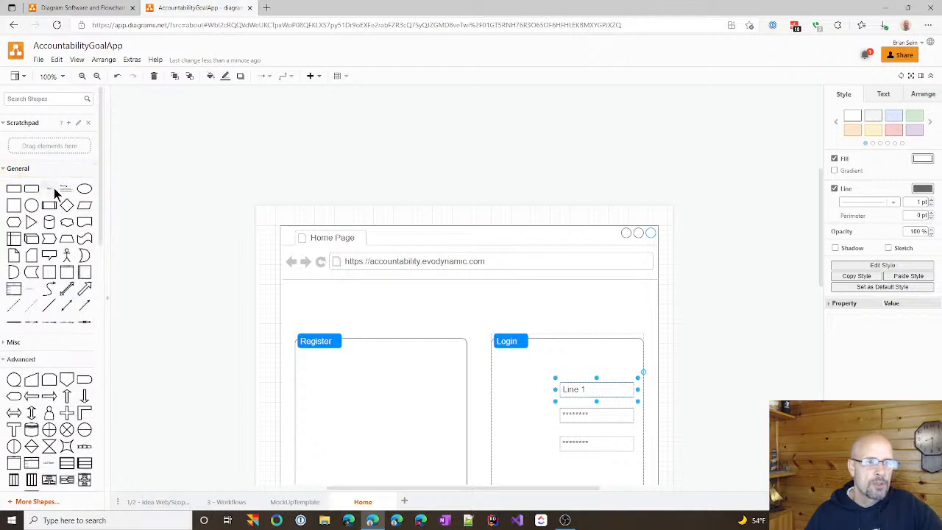
left_click_drag(49, 188, 382, 290)
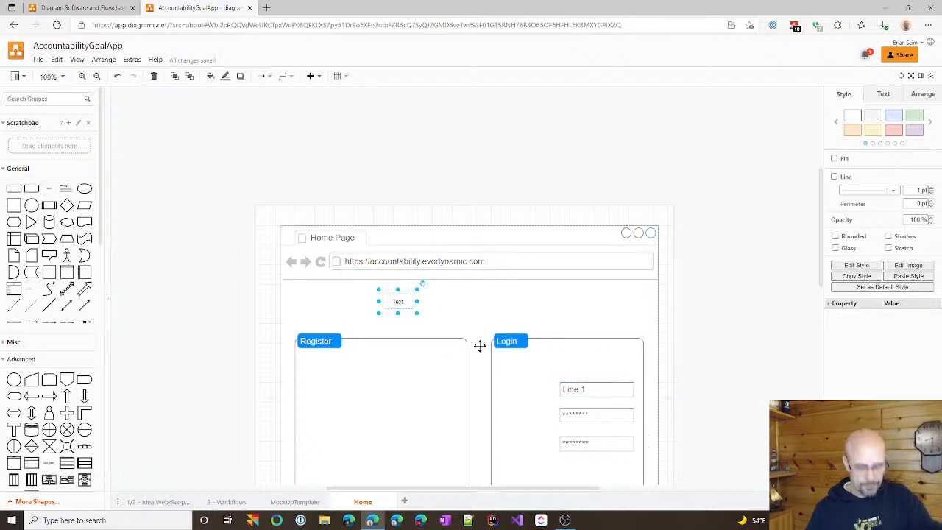
Retype the text label as 'EvoDynamic Accountability Goal App', replacing the placeholder
key("F2")
type("EvoDynamic")
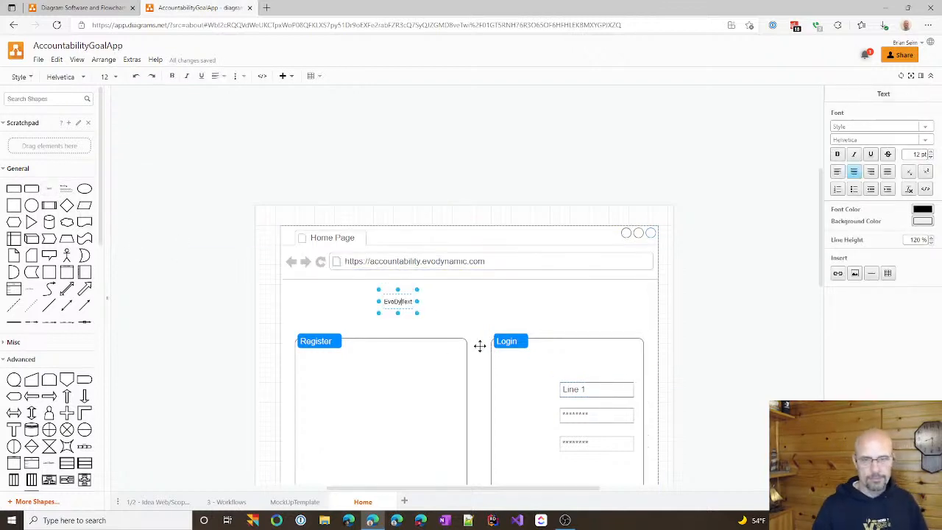
key("Return")
type("Account")
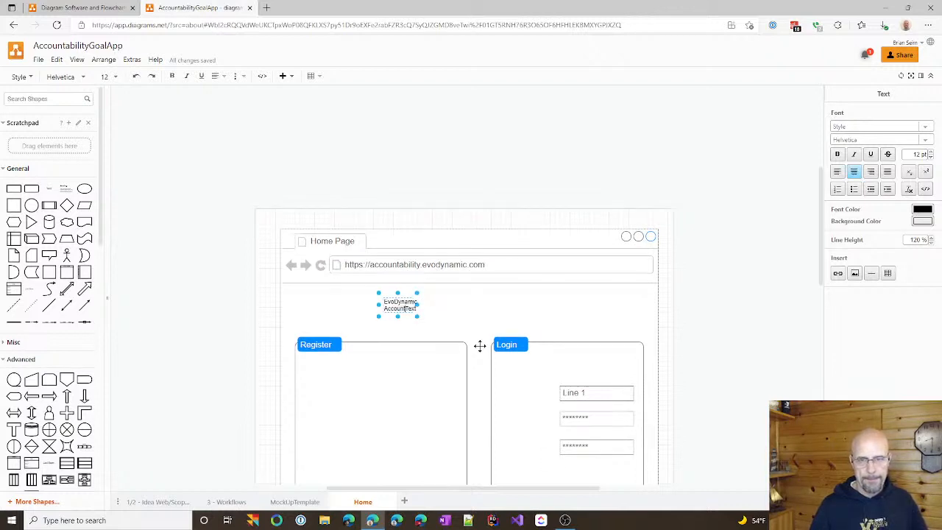
type("ability")
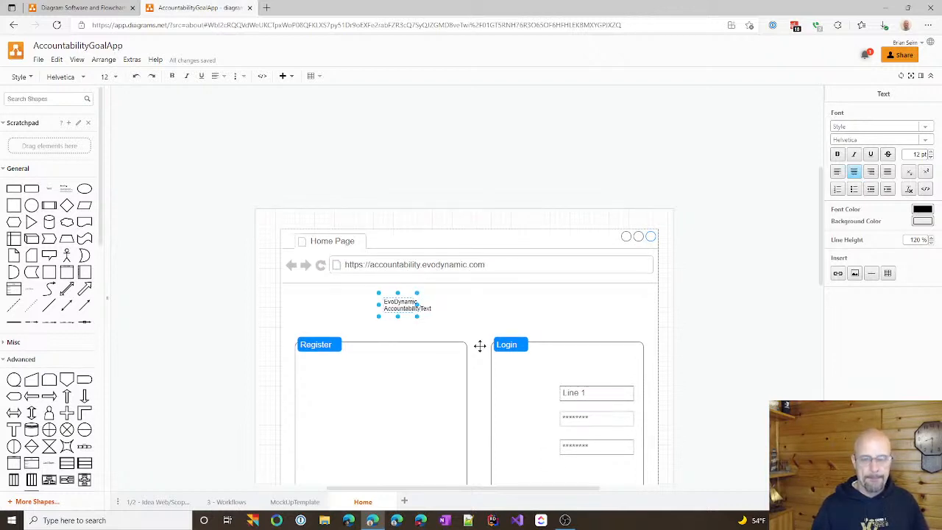
key("Return")
type("Goal")
key("Return")
type("A")
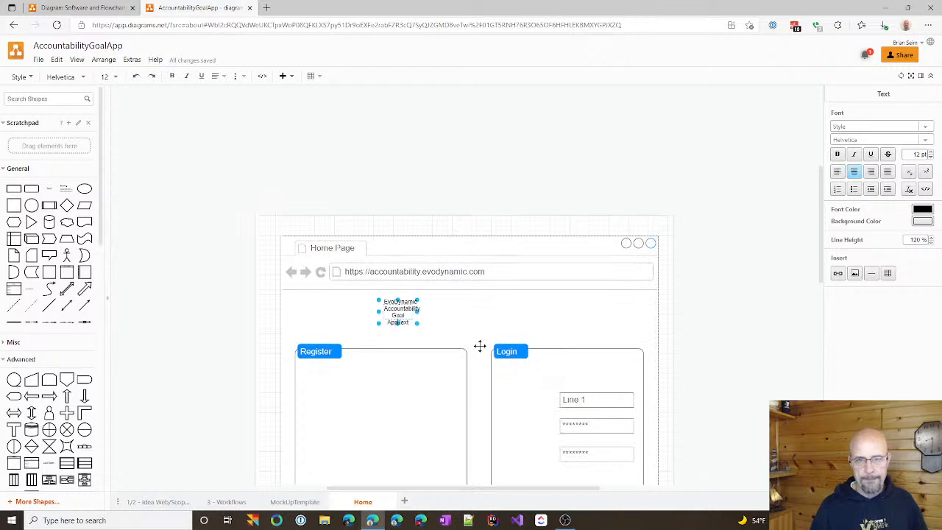
type("pp")
key("Delete")
key("Delete")
key("Delete")
key("Delete")
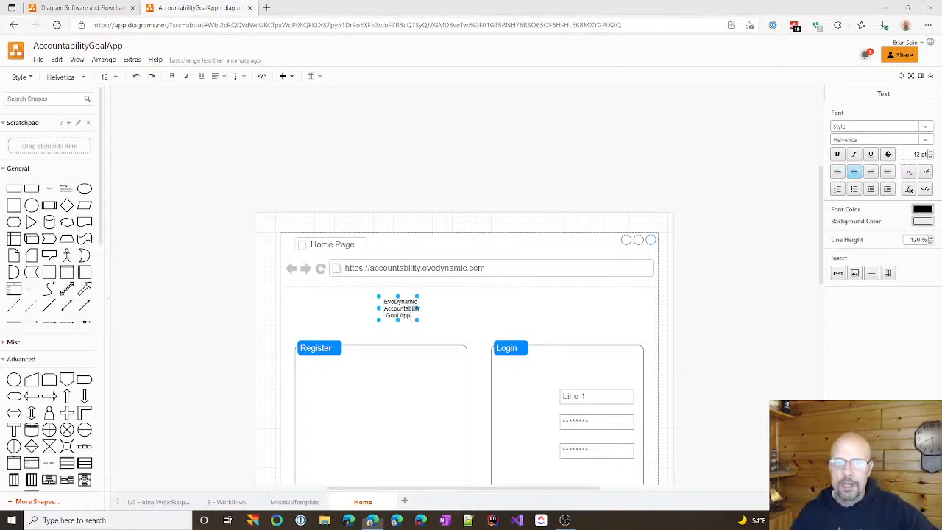
Widen the title label so it fits on one line
left_click(562, 313)
left_click(401, 308)
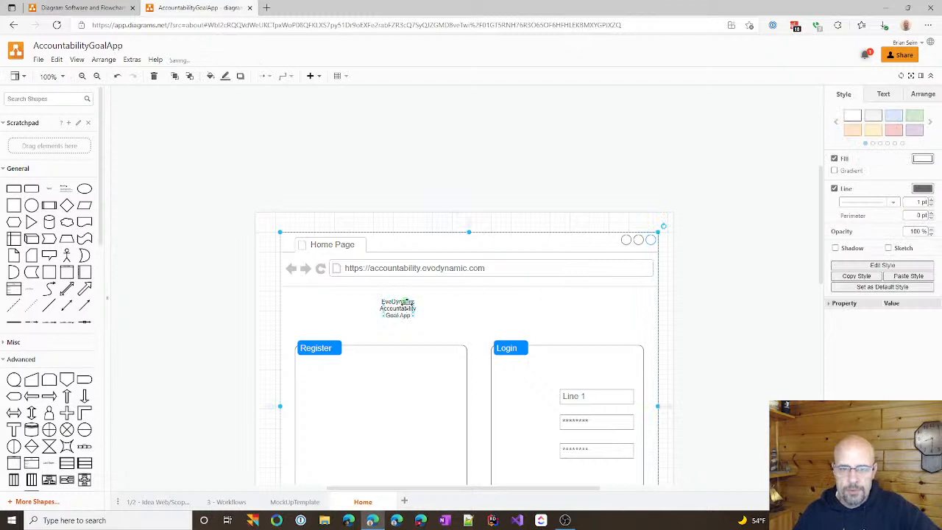
left_click_drag(416, 309, 579, 308)
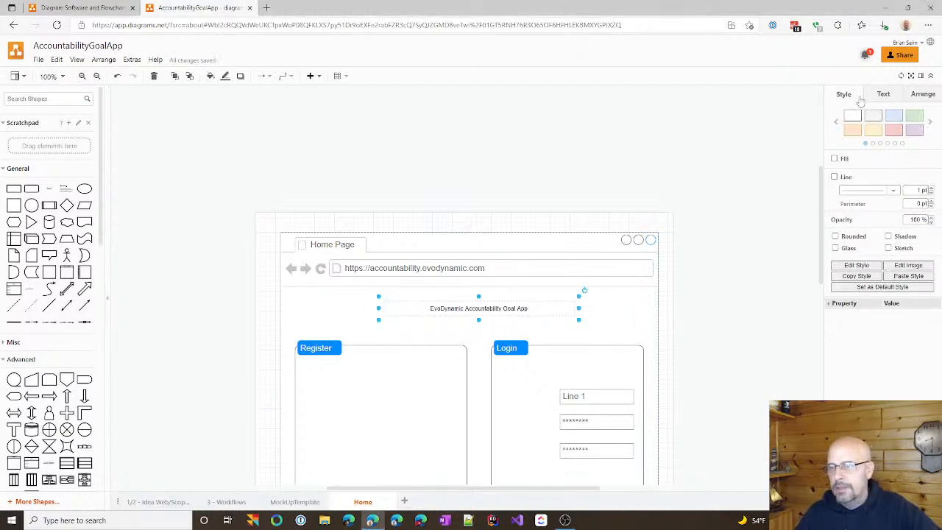
Make the title text bold at 16 pt
left_click(891, 98)
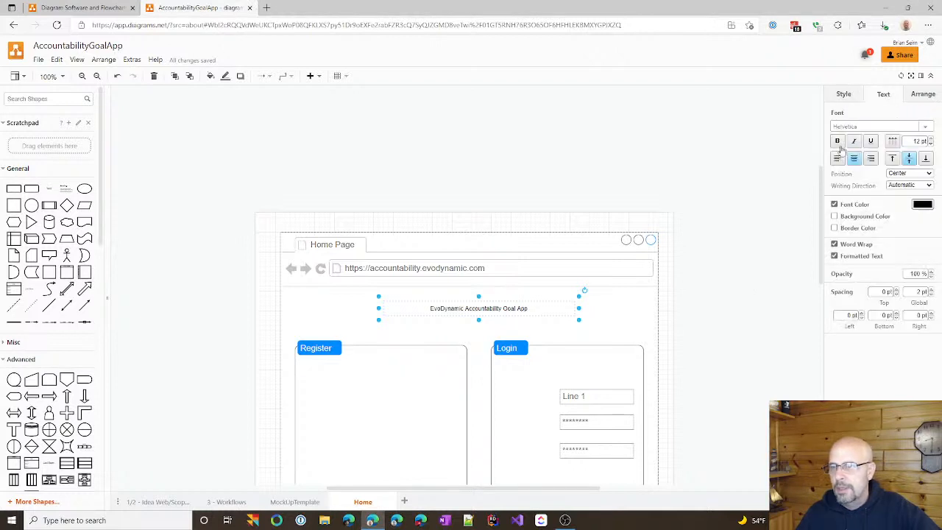
left_click(837, 98)
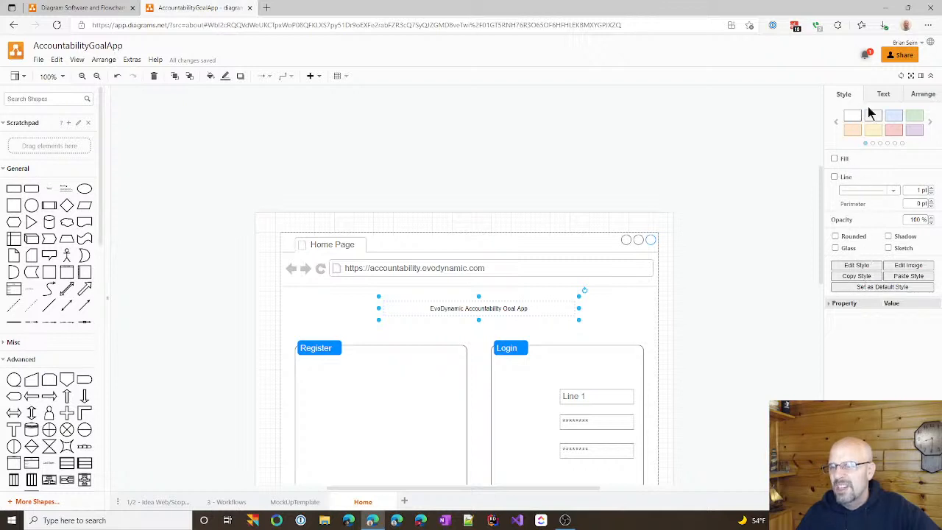
left_click(889, 99)
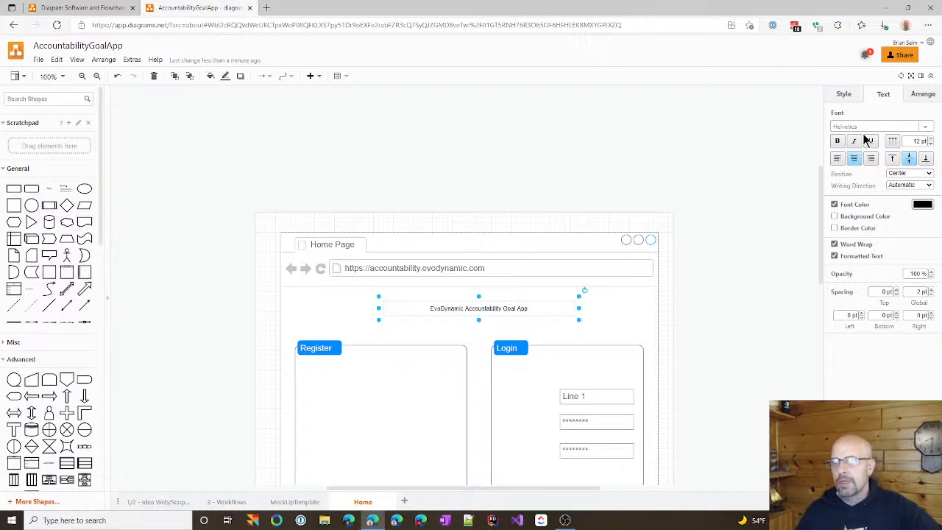
left_click(844, 94)
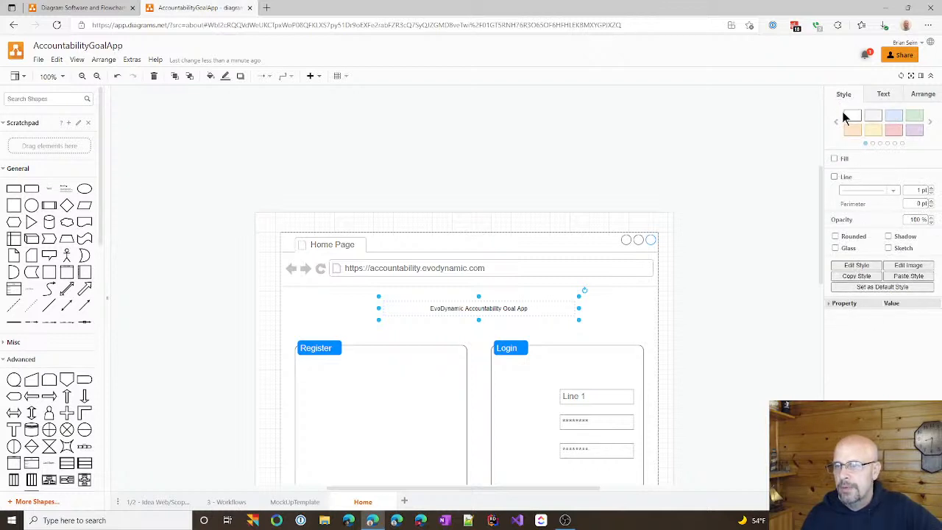
left_click(886, 97)
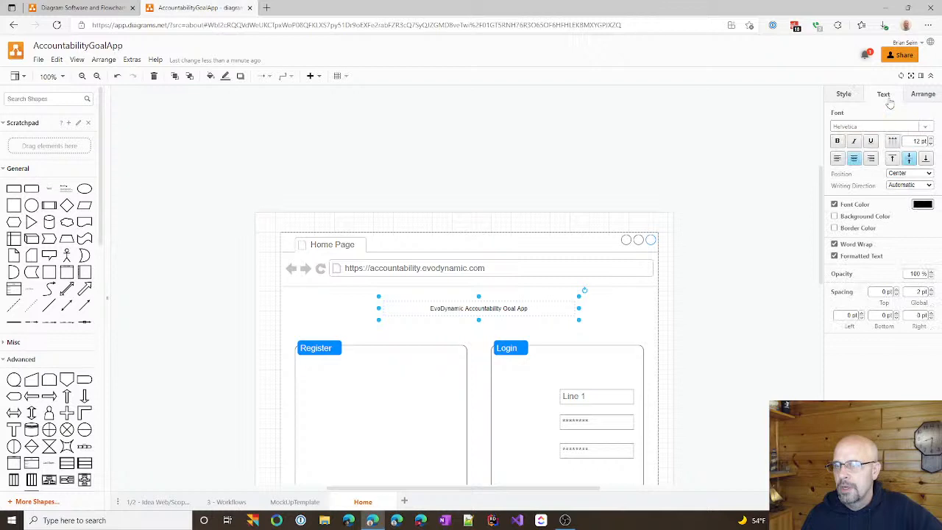
left_click(838, 141)
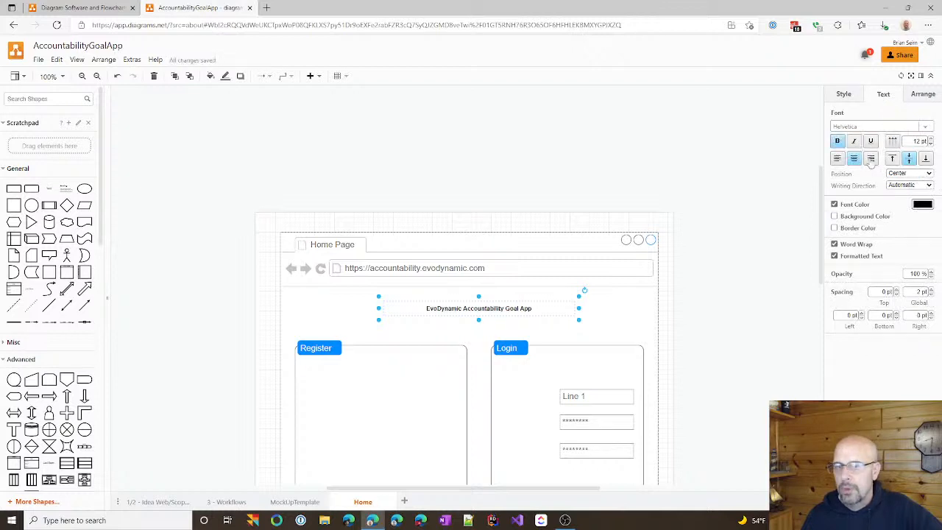
left_click(930, 138)
left_click(930, 138)
left_click(930, 139)
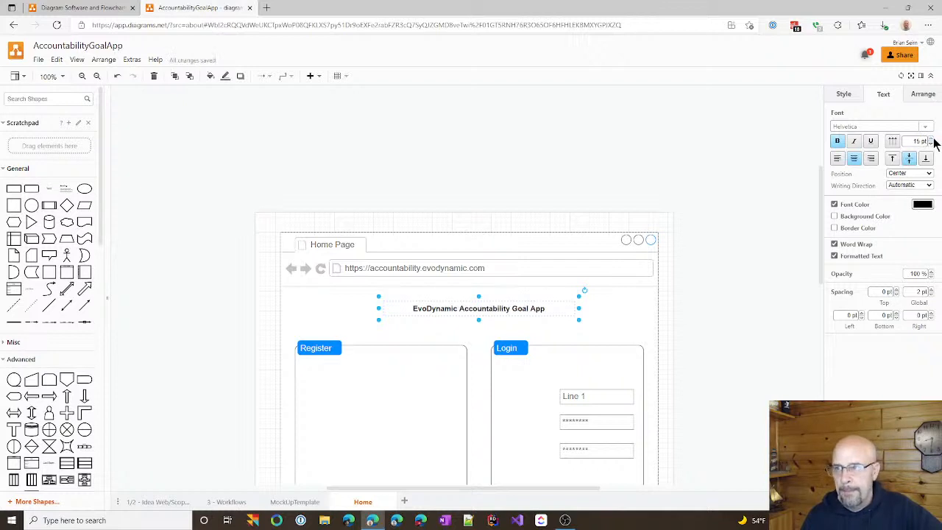
left_click(930, 138)
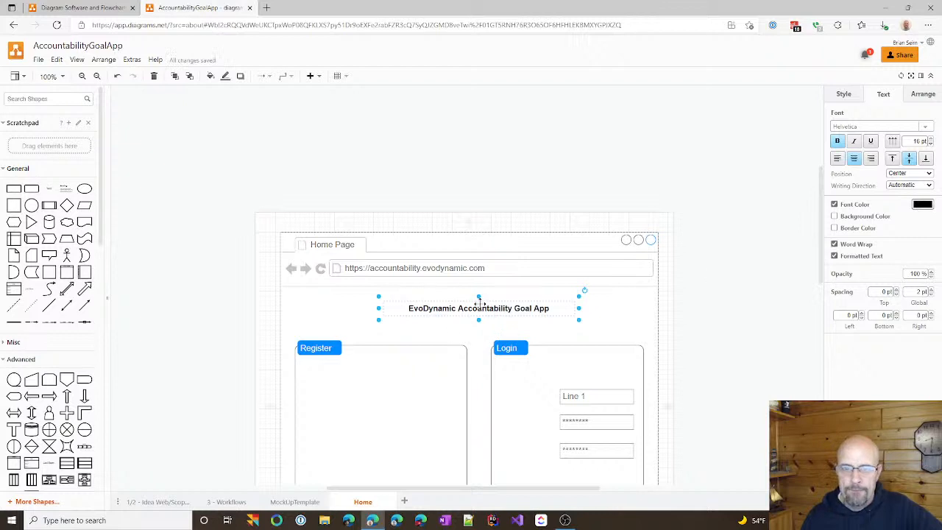
Raise the title beneath the address bar, then select the Register and Login panels
left_click_drag(480, 309, 468, 297)
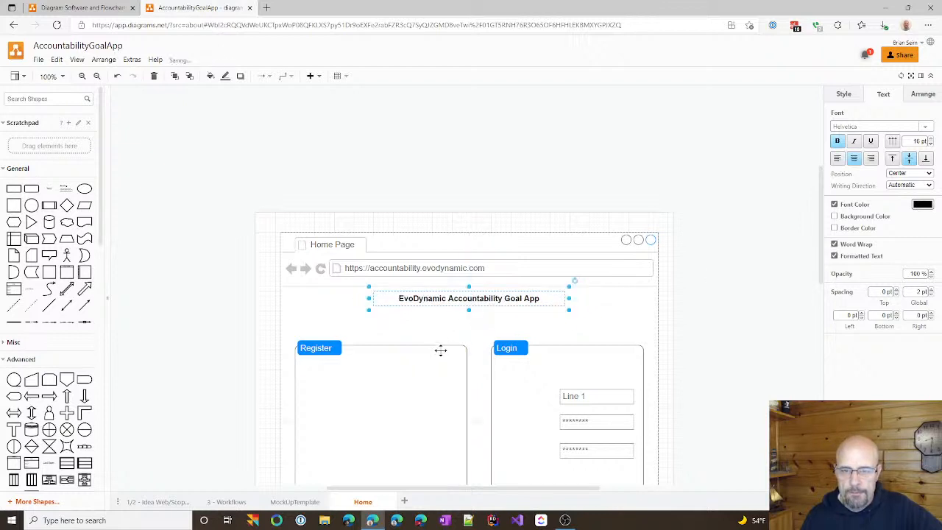
left_click(438, 344)
left_click(437, 349)
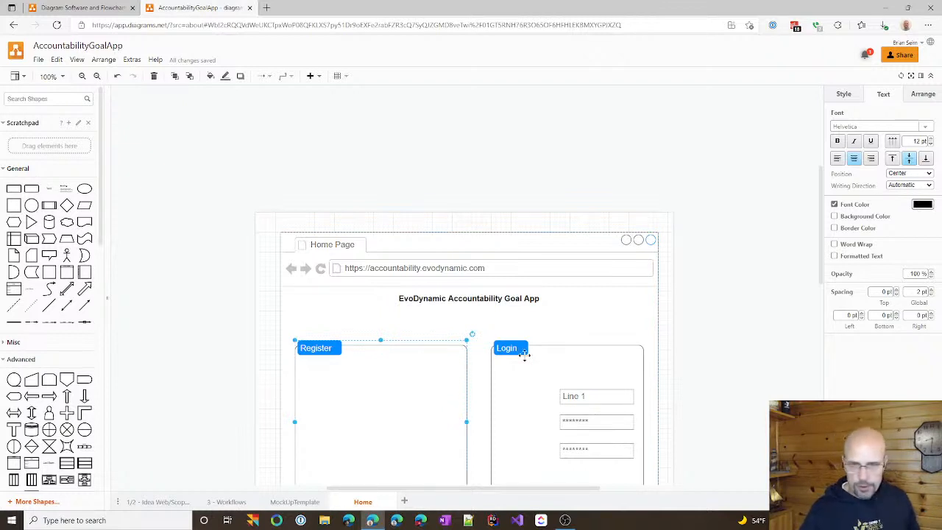
left_click(567, 345, "shift")
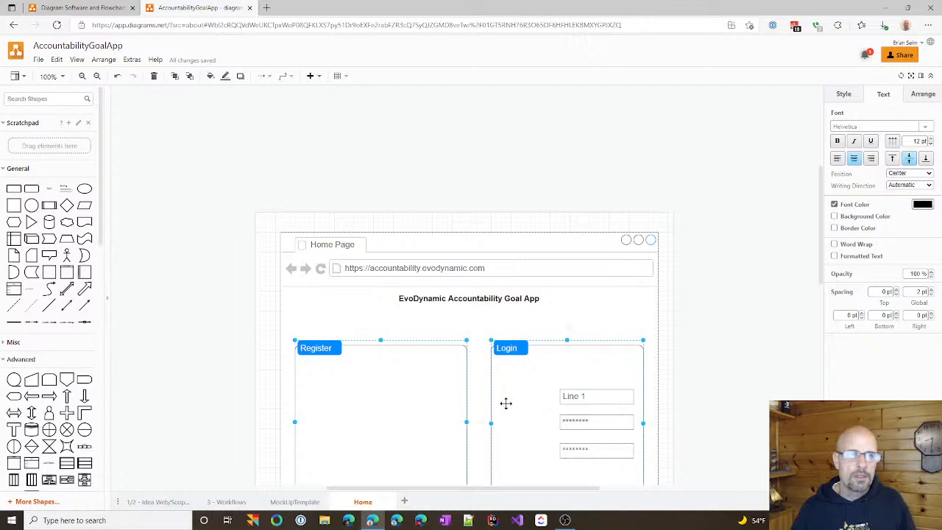
Top-align the Register and Login panels with Arrange > Align
left_click(104, 59)
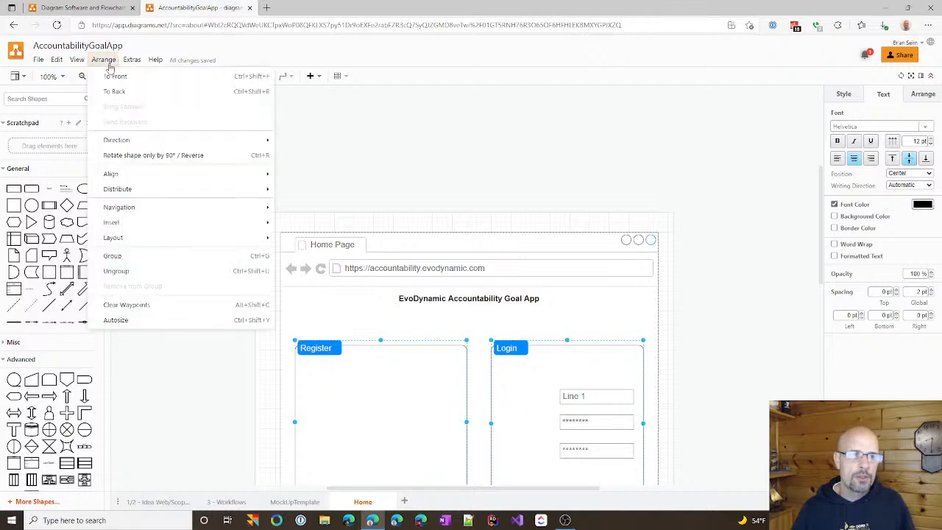
mouse_move(160, 181)
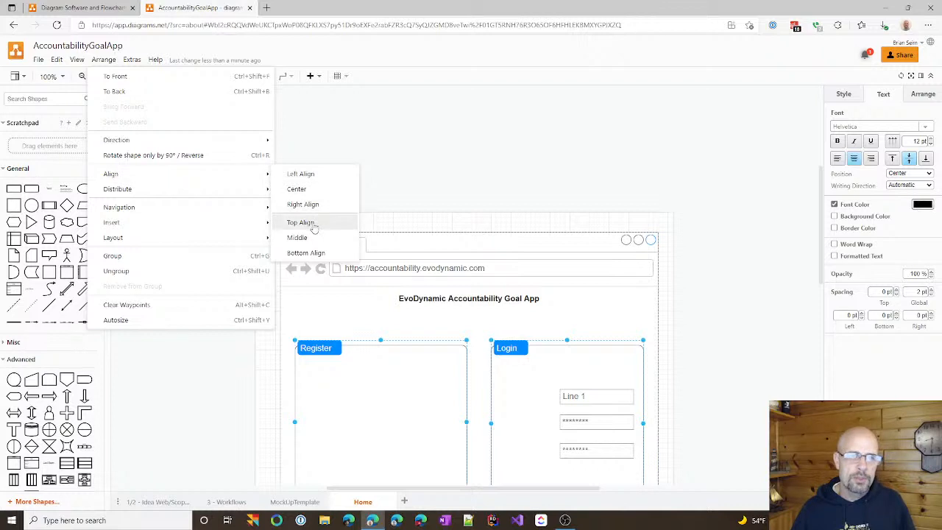
left_click(300, 223)
scroll(348, 150, "down", 4)
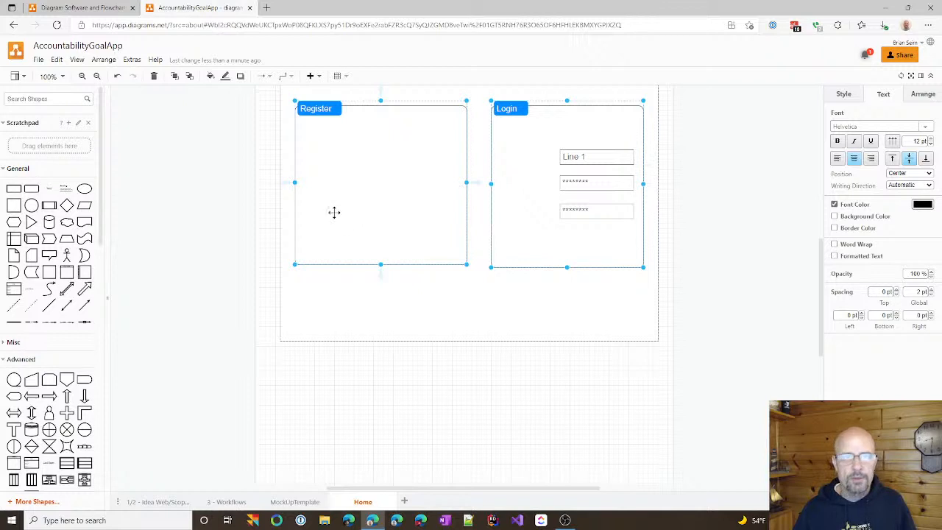
Inspect the Register panel's style properties and raw style, closing without changes
left_click(332, 263)
left_click(332, 263)
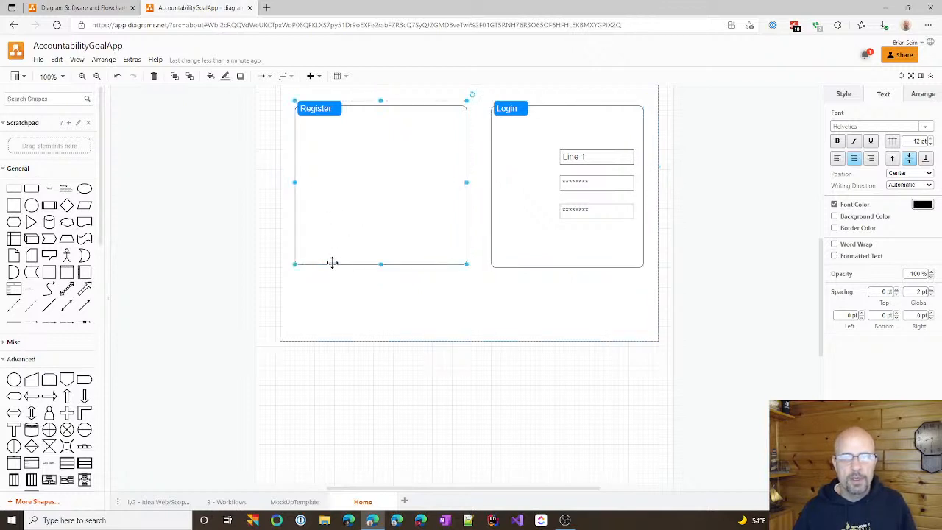
left_click(843, 95)
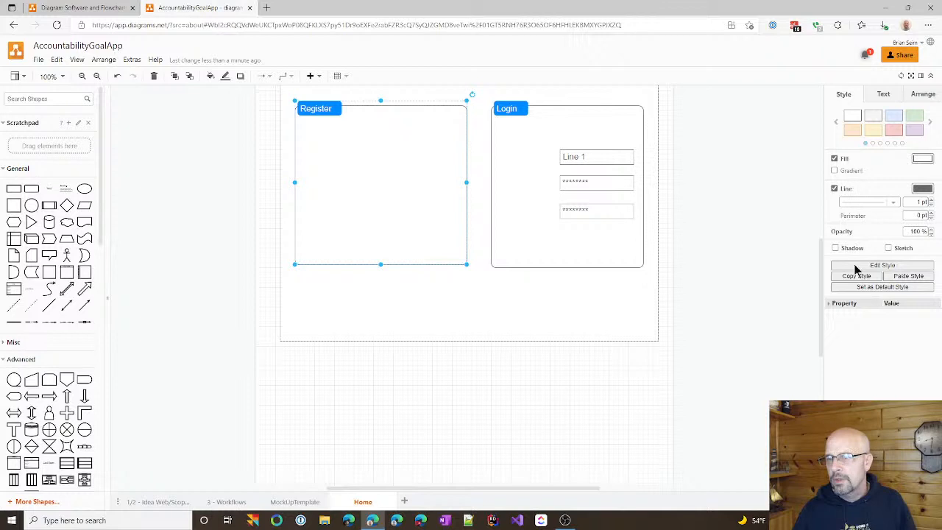
left_click(830, 306)
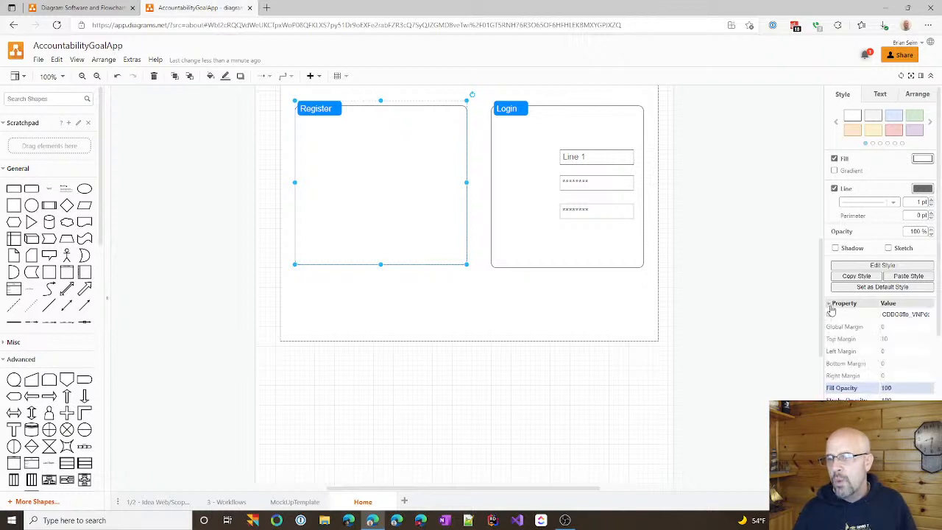
scroll(875, 331, "down", 5)
scroll(875, 334, "down", 1)
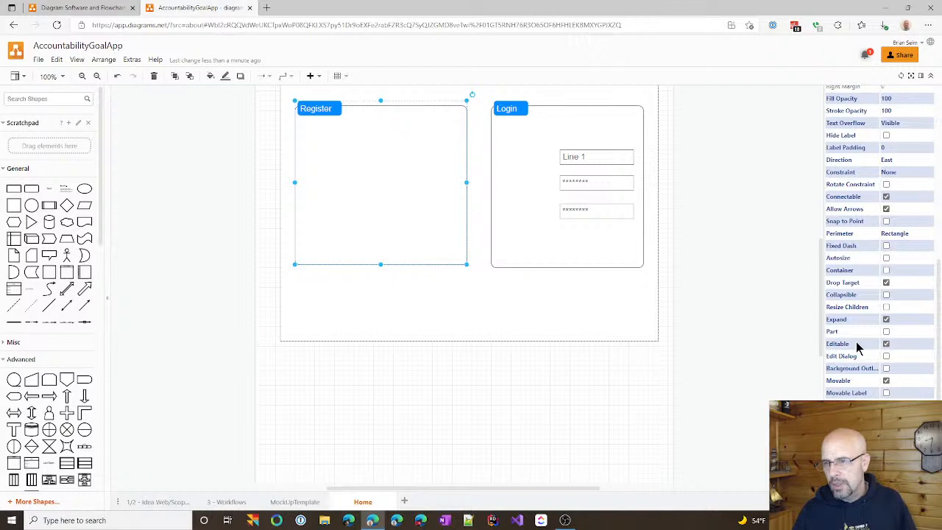
scroll(856, 347, "up", 4)
scroll(856, 348, "up", 5)
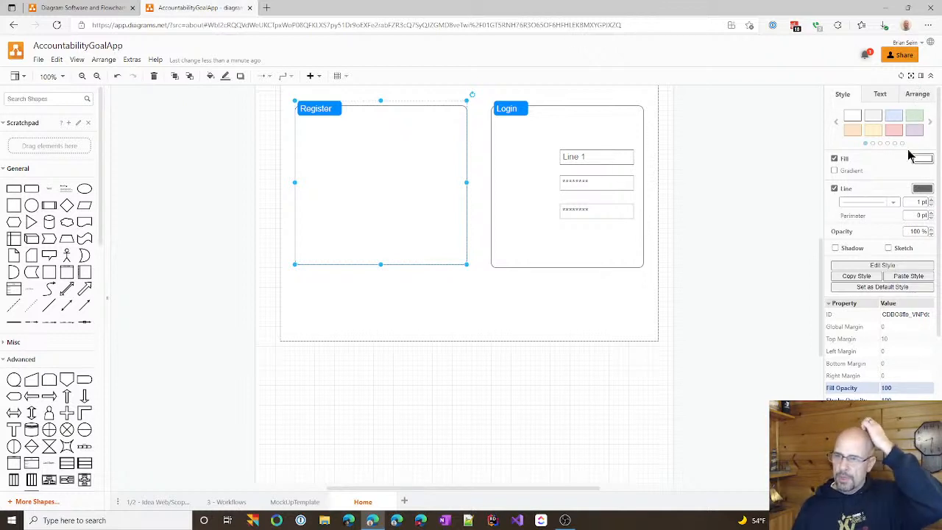
left_click(890, 264)
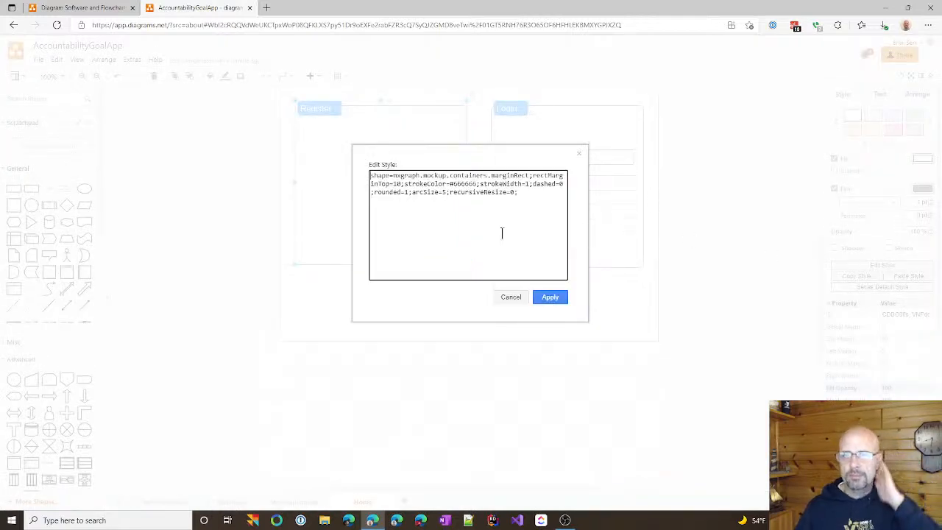
left_click(507, 298)
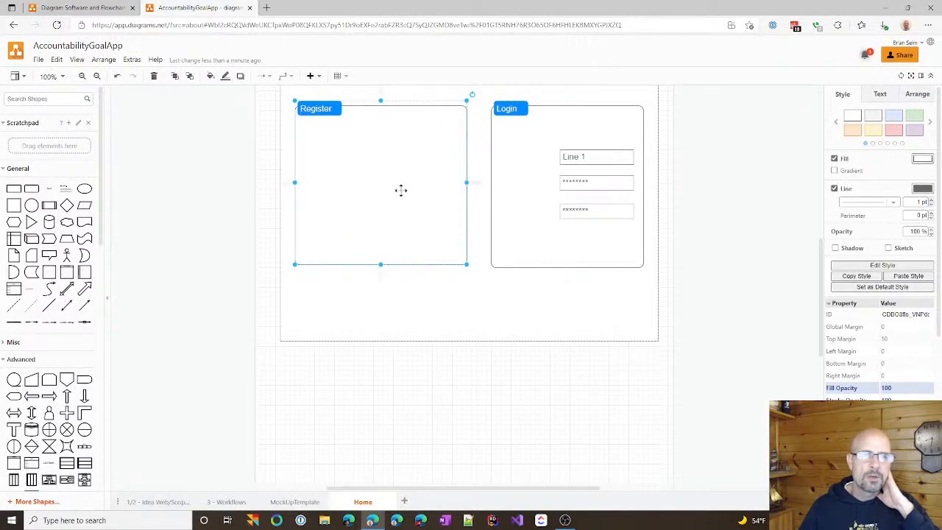
Apply a 350 height to the Register panel through Edit Geometry
left_click(59, 62)
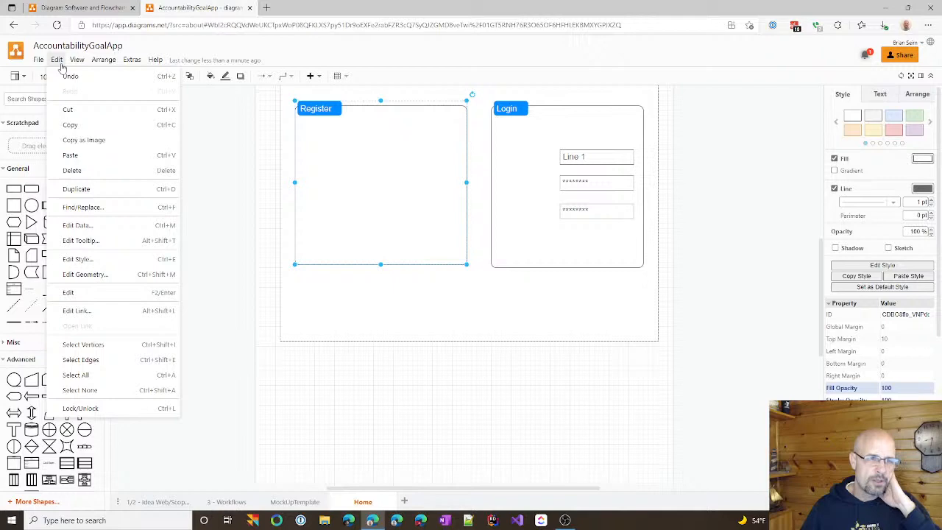
left_click(85, 275)
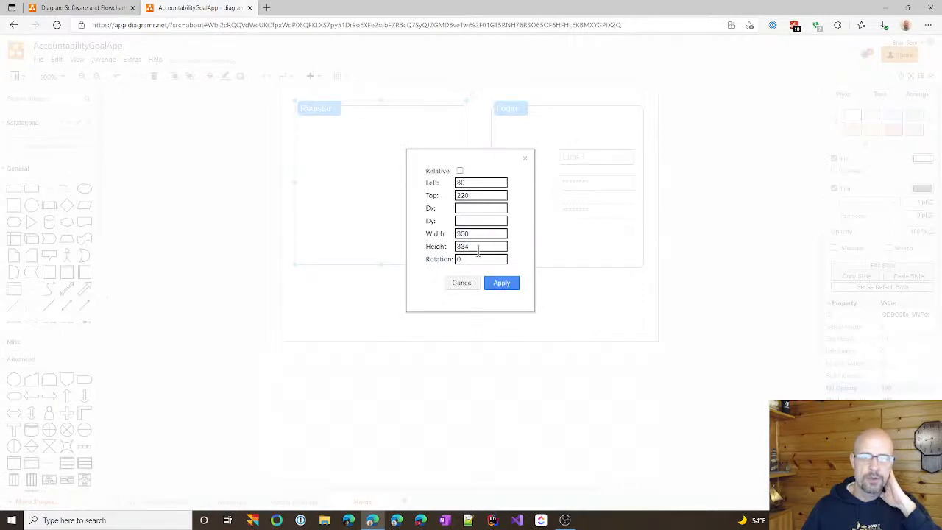
left_click_drag(478, 247, 441, 251)
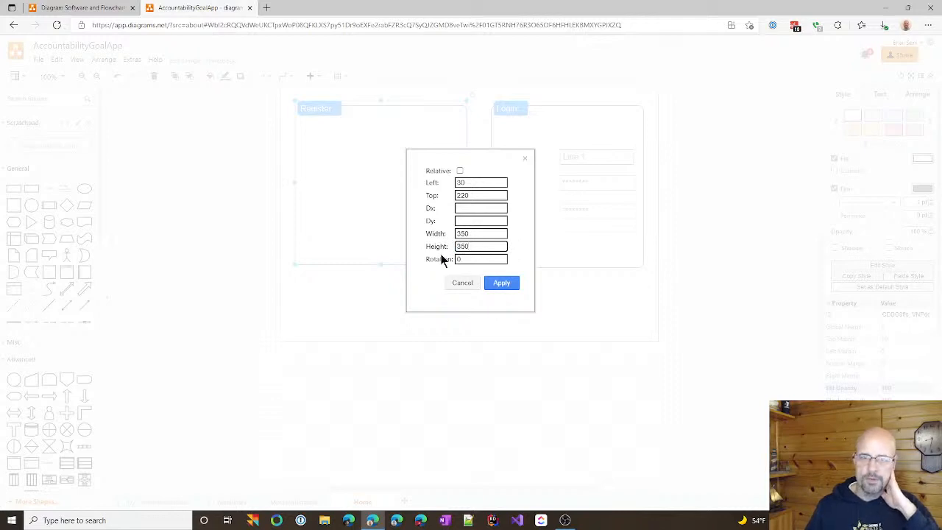
key("Return")
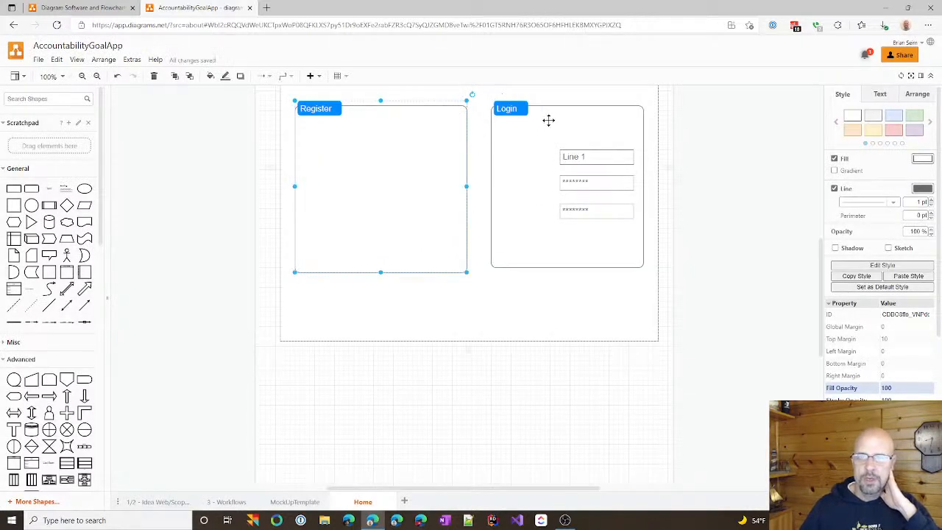
Select the Login panel and view its data and style definitions without changes
left_click(546, 107)
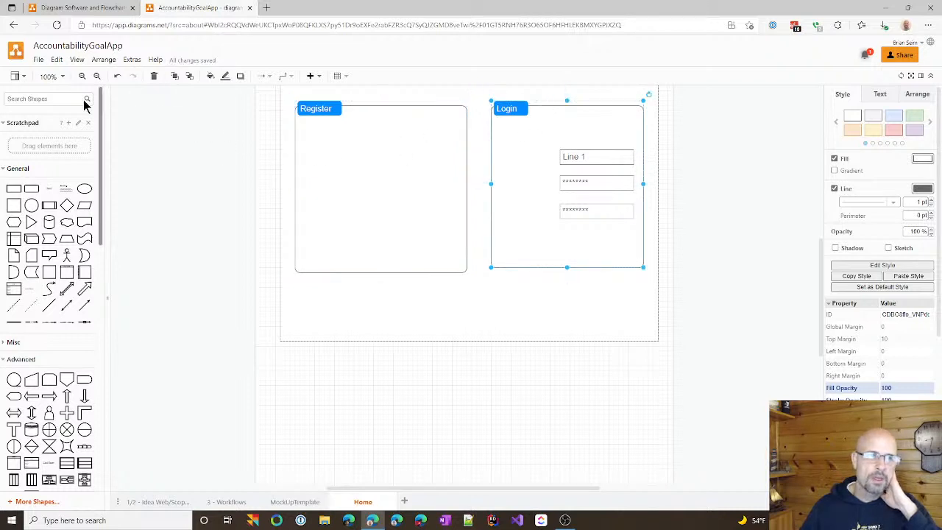
left_click(56, 59)
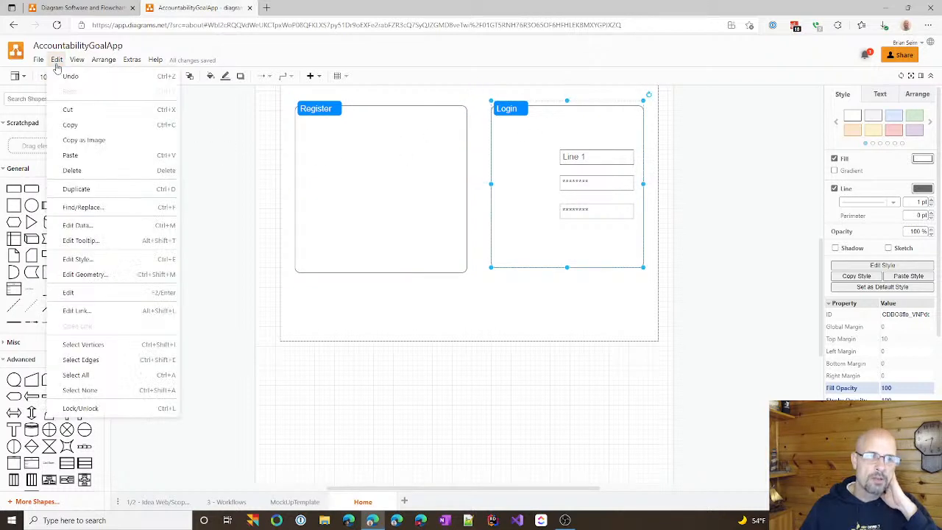
left_click(119, 233)
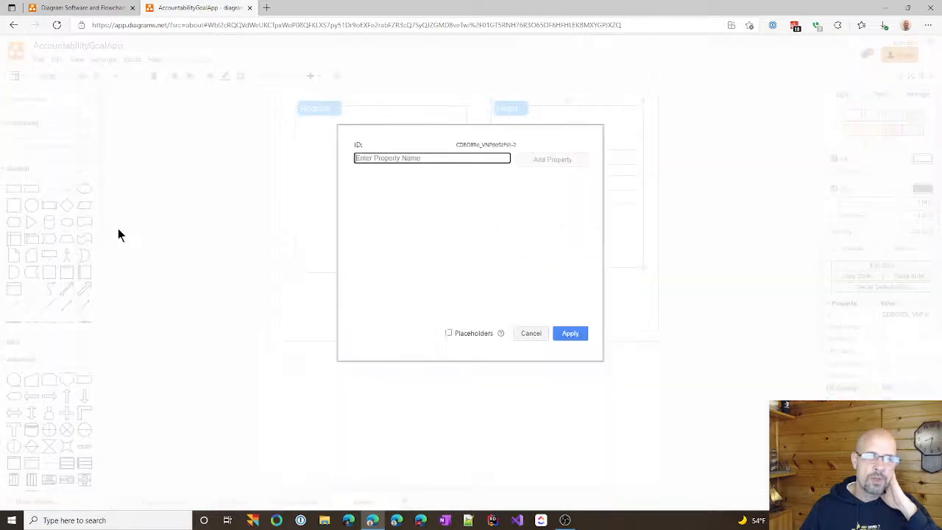
left_click(533, 335)
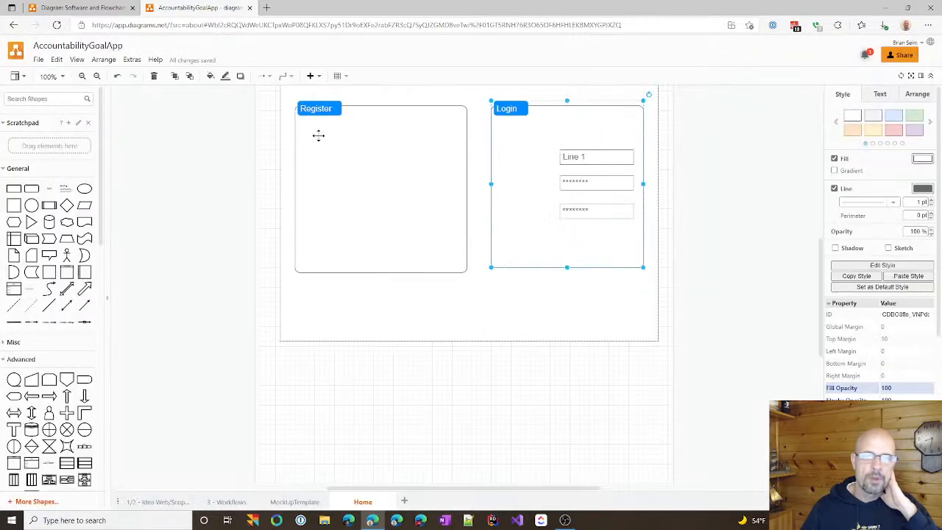
left_click(56, 59)
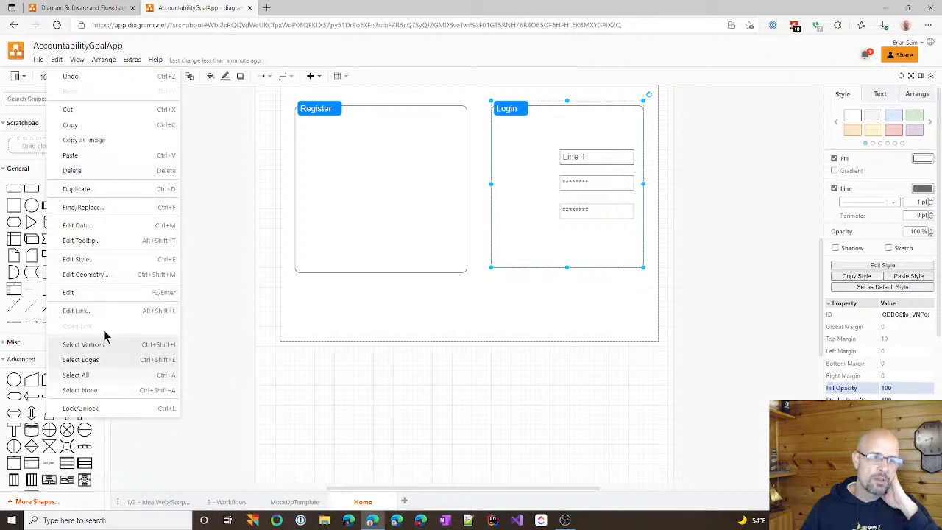
left_click(77, 259)
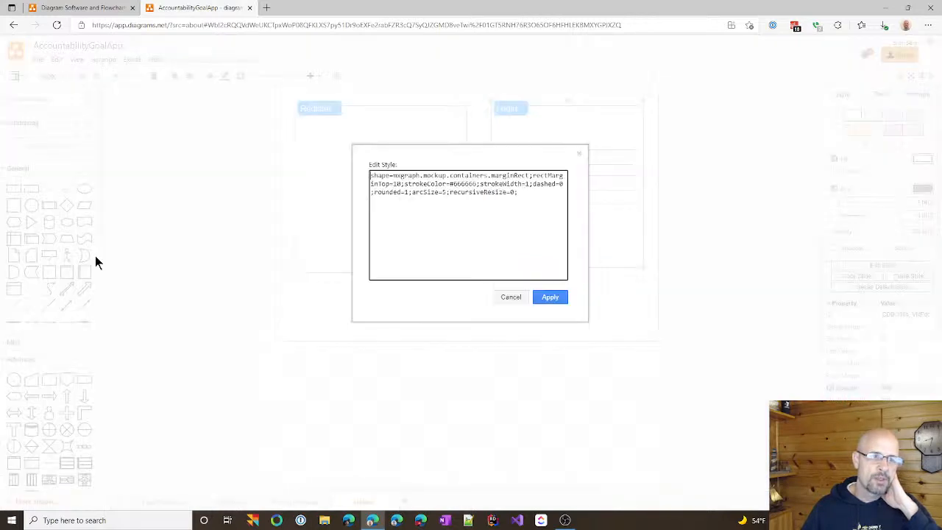
left_click(511, 297)
Set the Login panel's width and height to 350 in Edit Geometry
left_click(57, 59)
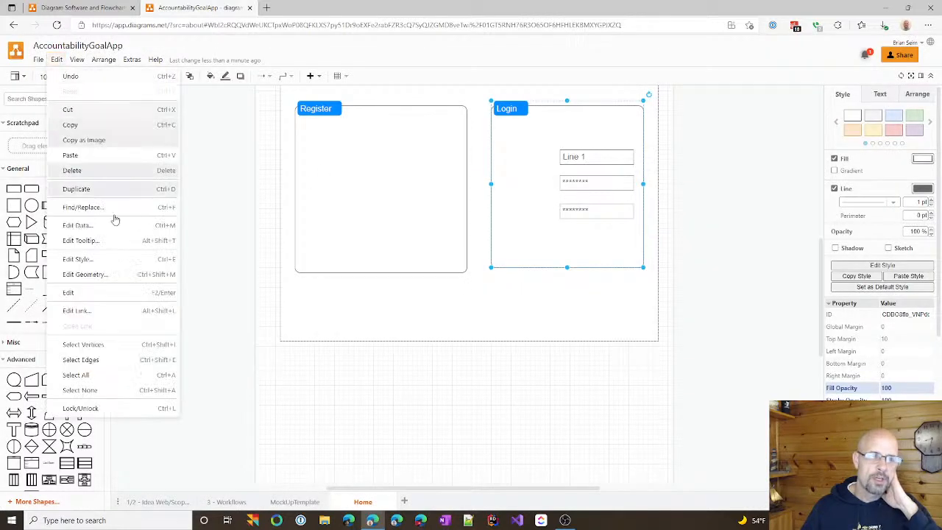
left_click(84, 274)
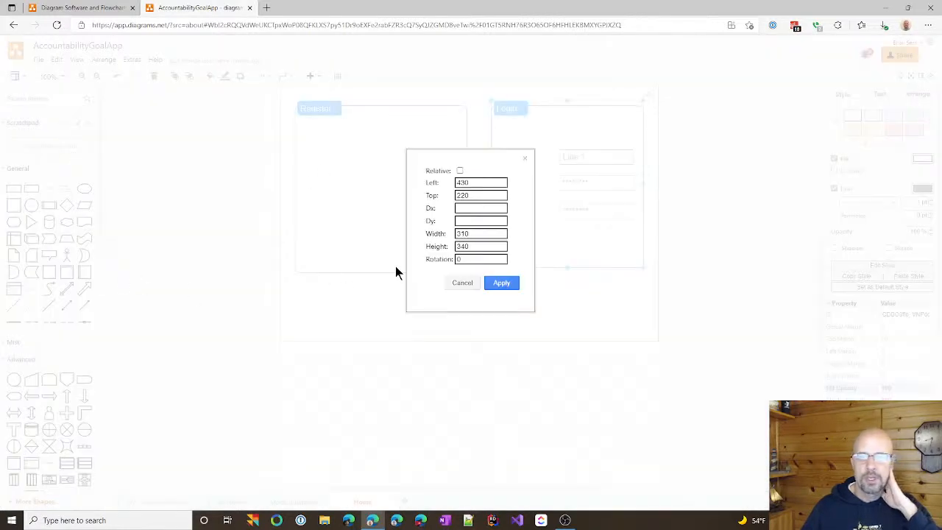
double_click(469, 233)
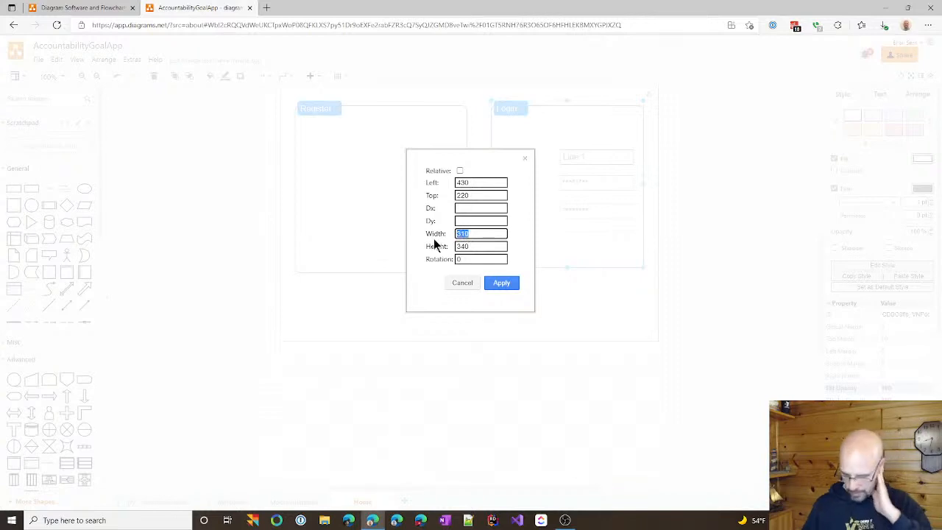
type("350")
key("Tab")
type("350")
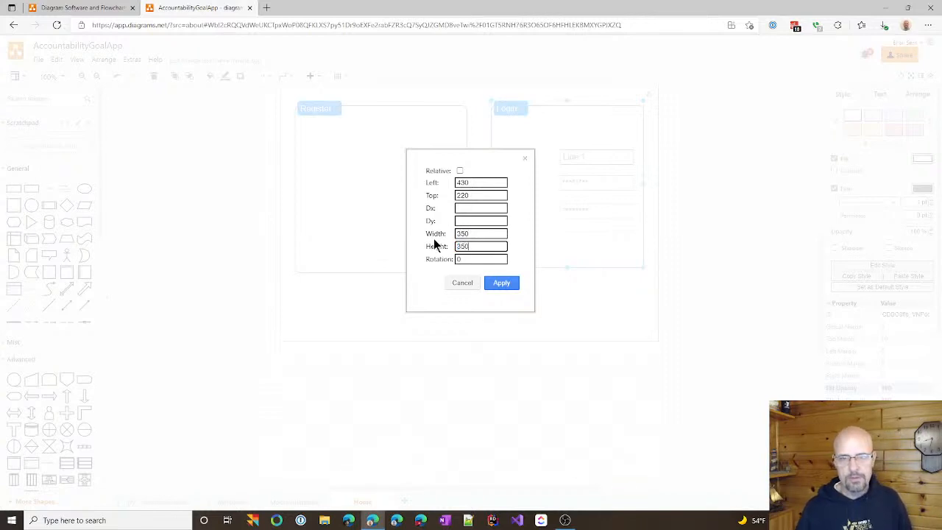
left_click(503, 284)
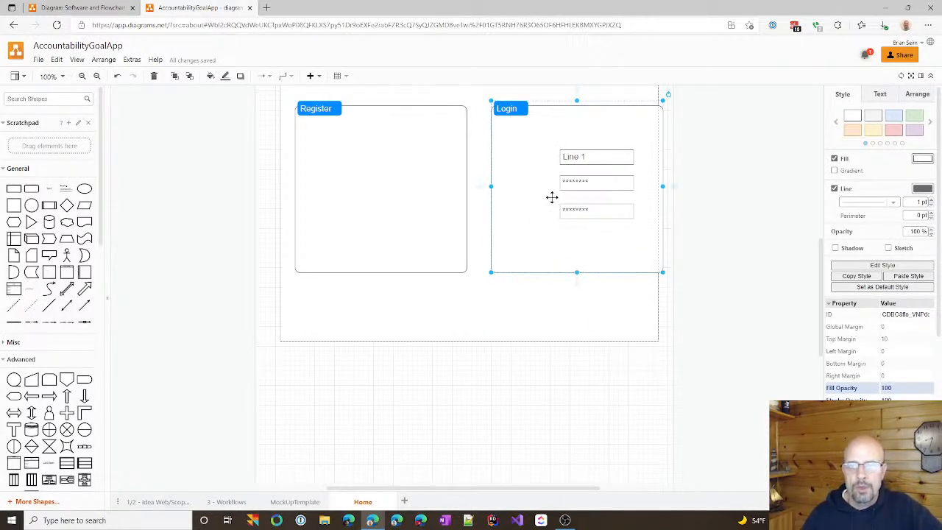
Nudge the Login and Register boxes left to tighten the gap between them
key("Left")
key("Left")
key("Left")
key("Left")
key("Left")
key("Left")
key("Left")
key("Left")
key("Left")
key("Left")
key("Left")
key("Left")
key("Left")
key("Left")
key("Left")
key("Left")
key("Left")
key("Left")
key("Left")
key("Left")
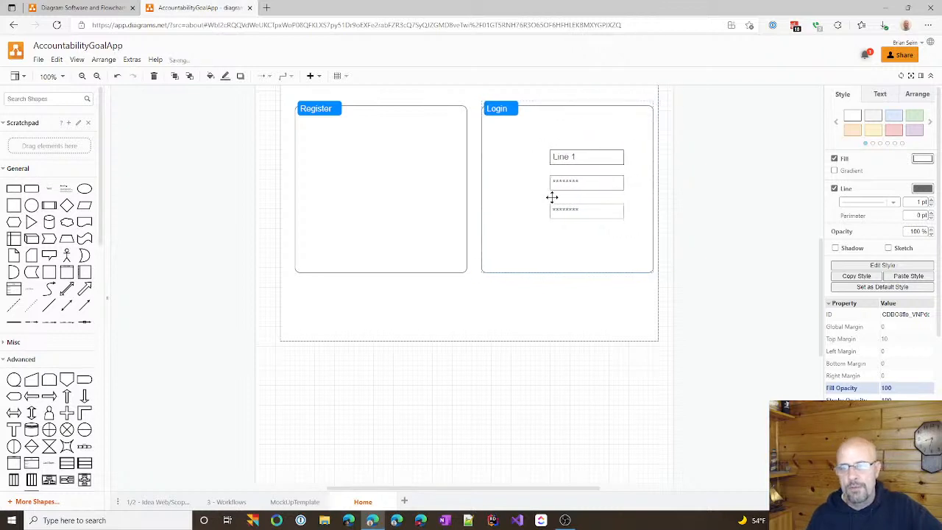
key("Left")
key("Left")
key("Left")
key("Left")
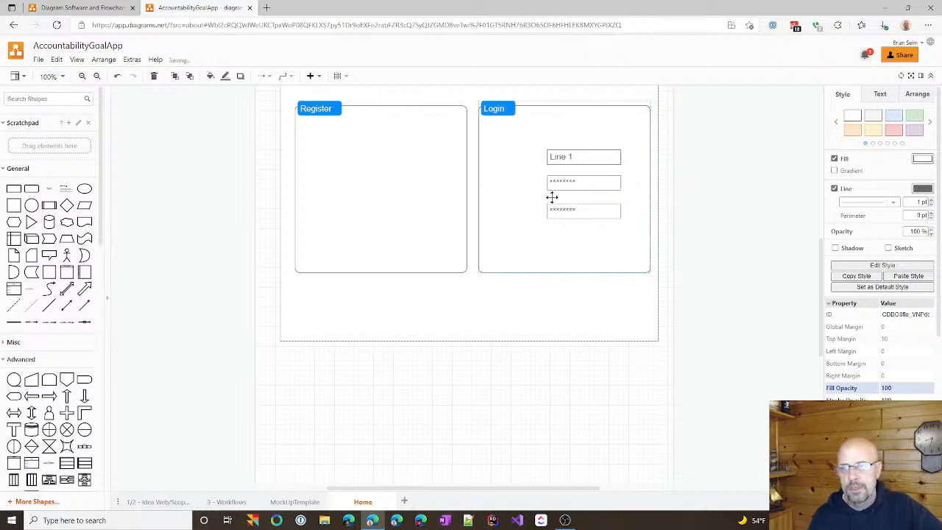
key("Left")
key("Left")
left_click(372, 199)
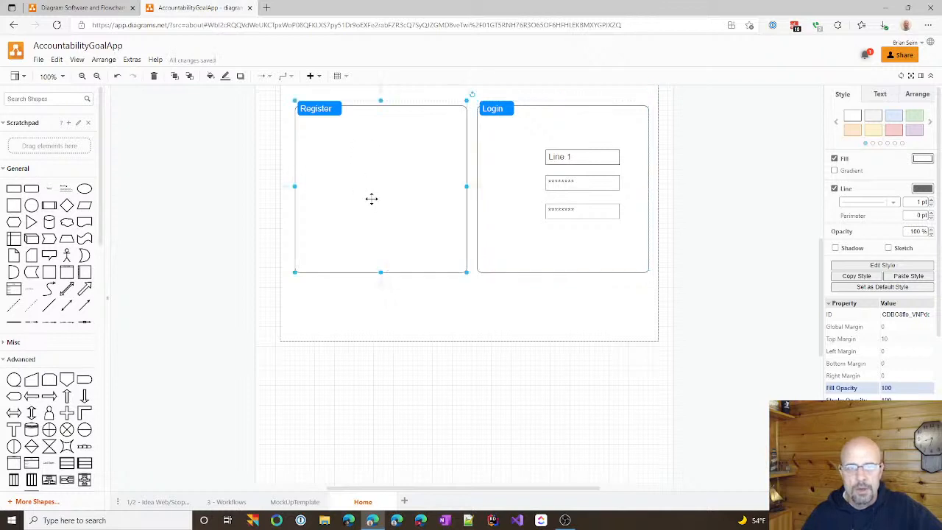
key("Left")
key("Left")
key("Left")
key("Left")
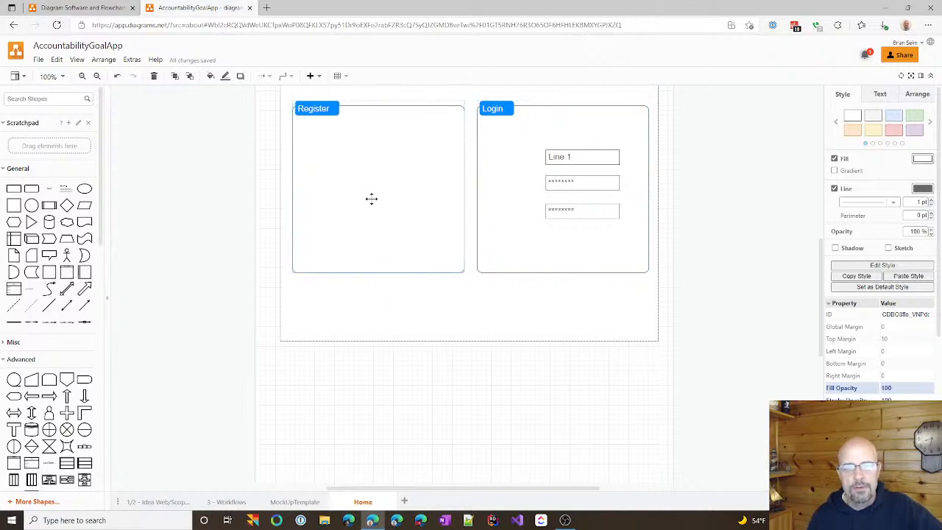
key("Right")
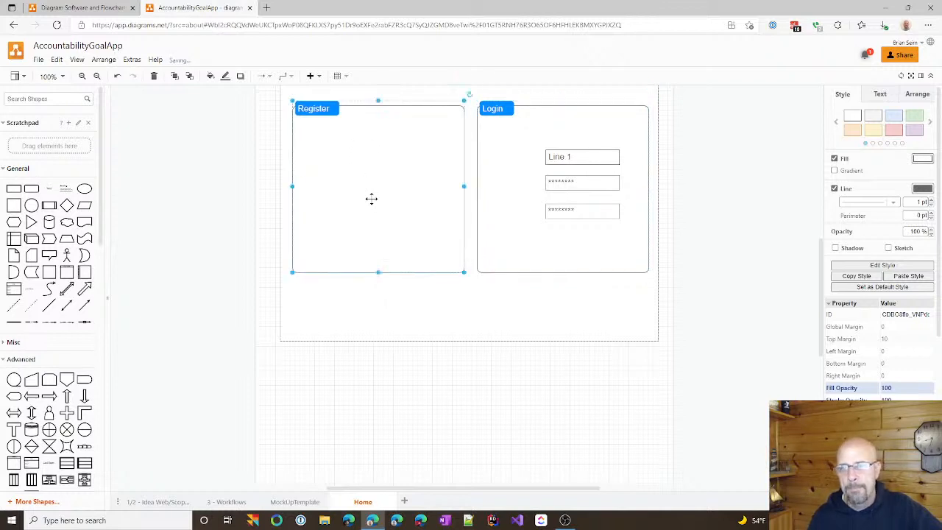
scroll(596, 347, "up", 4)
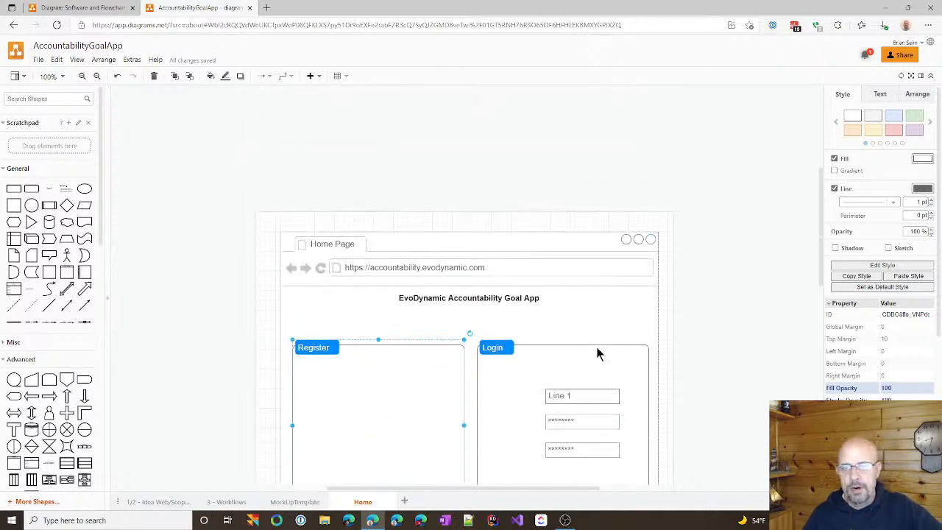
scroll(597, 347, "down", 2)
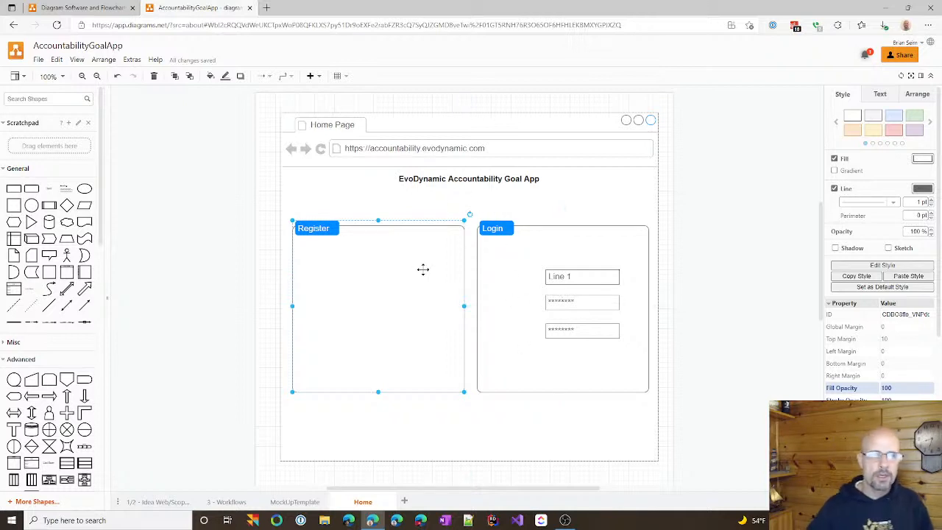
Select the 'Line 1' input and both password fields and move them into Register
left_click(570, 274)
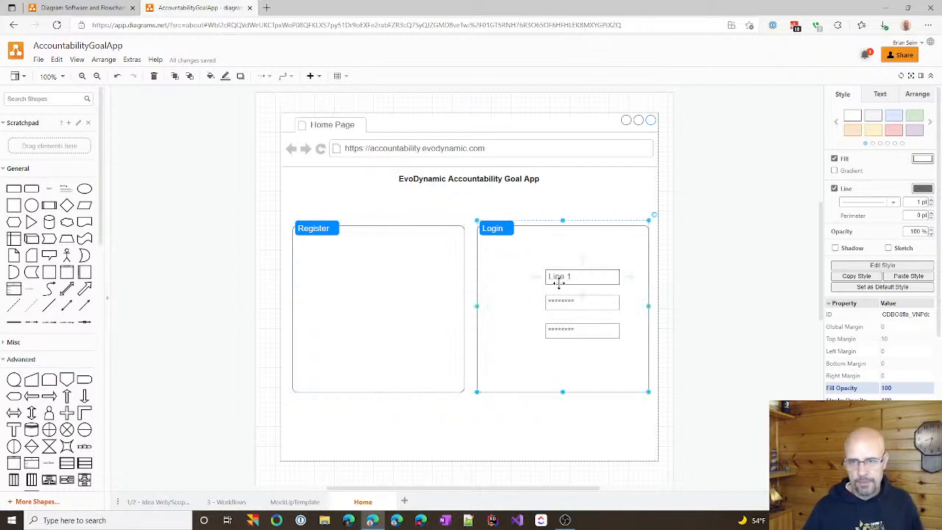
left_click(559, 283)
left_click(559, 304, "shift")
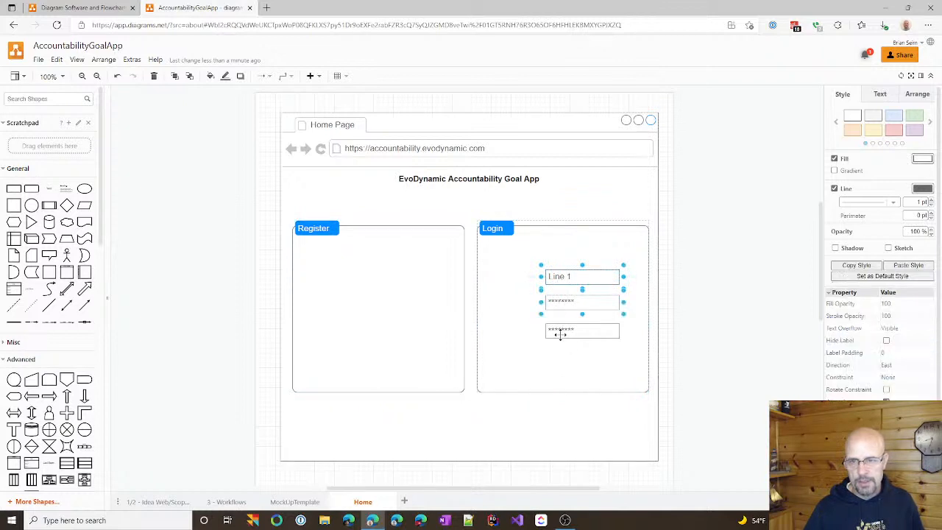
left_click(561, 333, "shift")
key("Right")
key("Right")
key("Right")
key("Right")
key("Right")
key("Right")
key("Right")
key("Right")
key("Right")
key("Right")
key("Right")
key("Right")
key("Right")
key("Right")
key("Right")
key("Right")
key("Right")
key("Right")
key("Right")
key("Right")
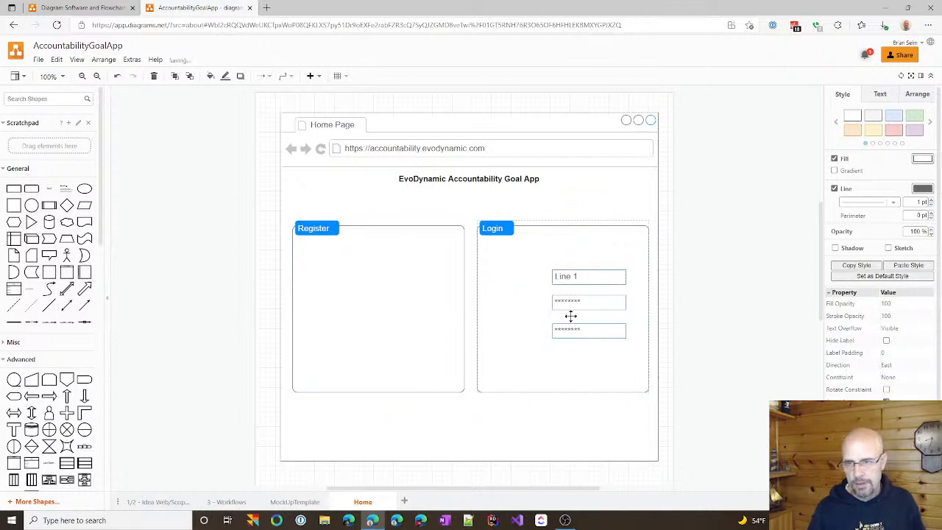
key("Up")
key("Up")
key("Up")
key("Up")
key("Up")
key("Up")
key("Up")
key("Up")
key("Up")
key("Up")
key("Up")
key("Up")
key("Up")
key("Up")
key("Up")
key("Up")
key("Up")
key("Up")
key("Up")
key("Up")
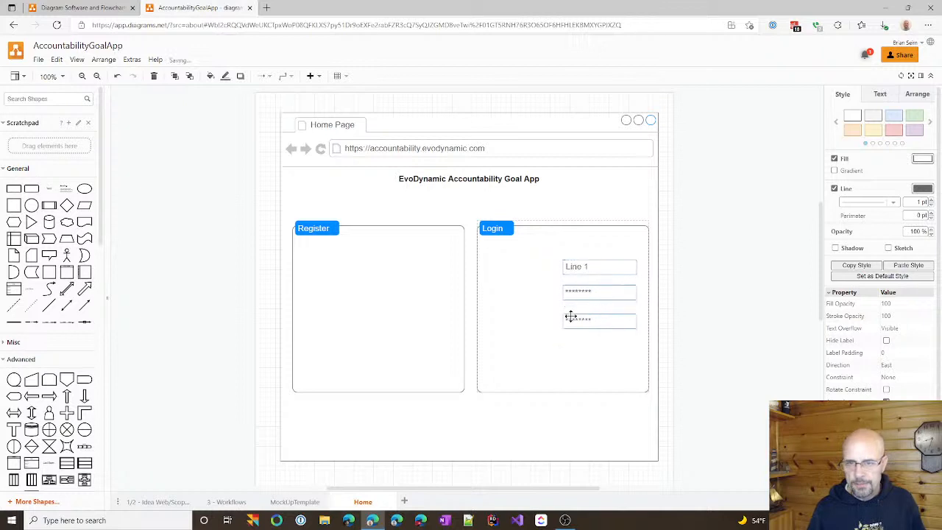
key("Up")
key("Up")
key("Up")
key("Up")
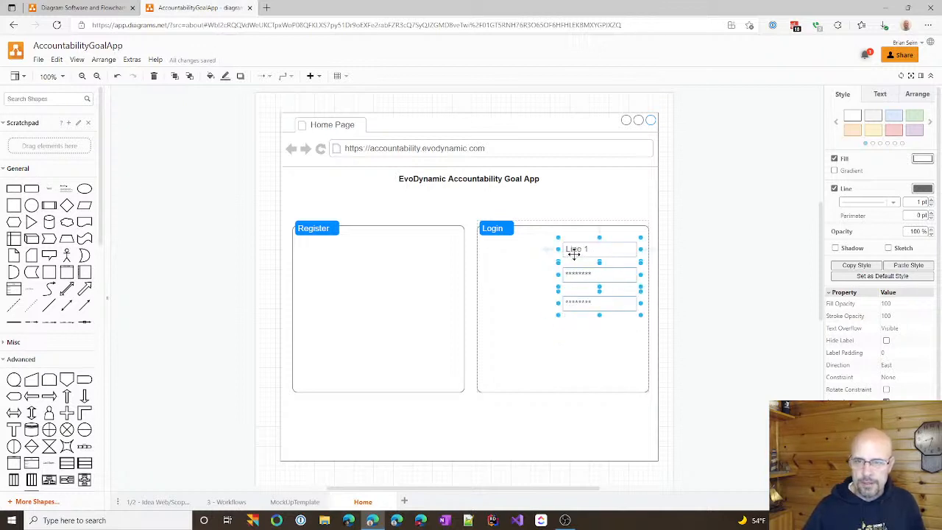
left_click_drag(575, 254, 387, 267)
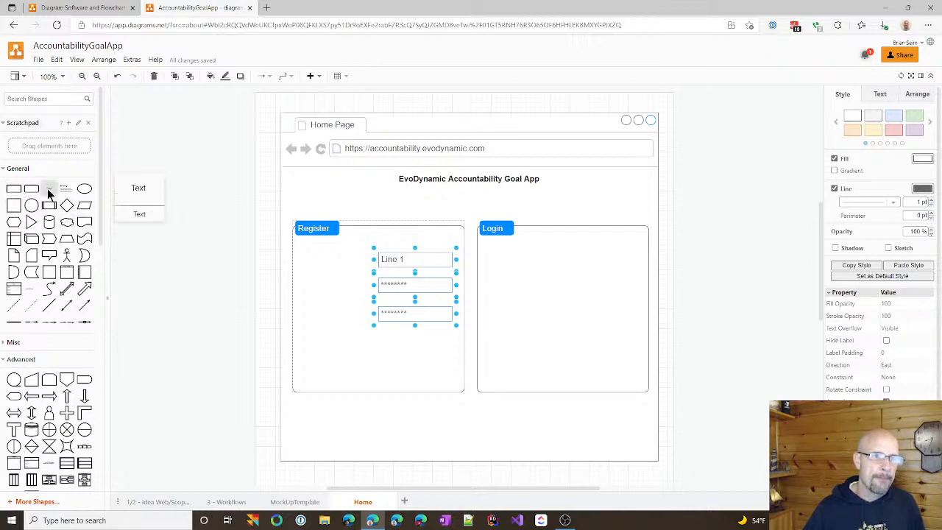
left_click_drag(47, 188, 299, 250)
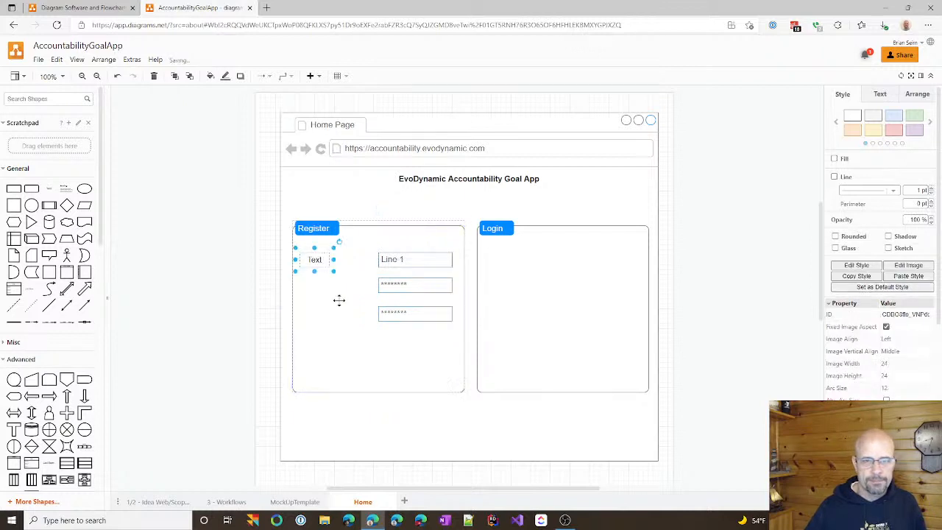
key("F2")
type("U")
key("BackSpace")
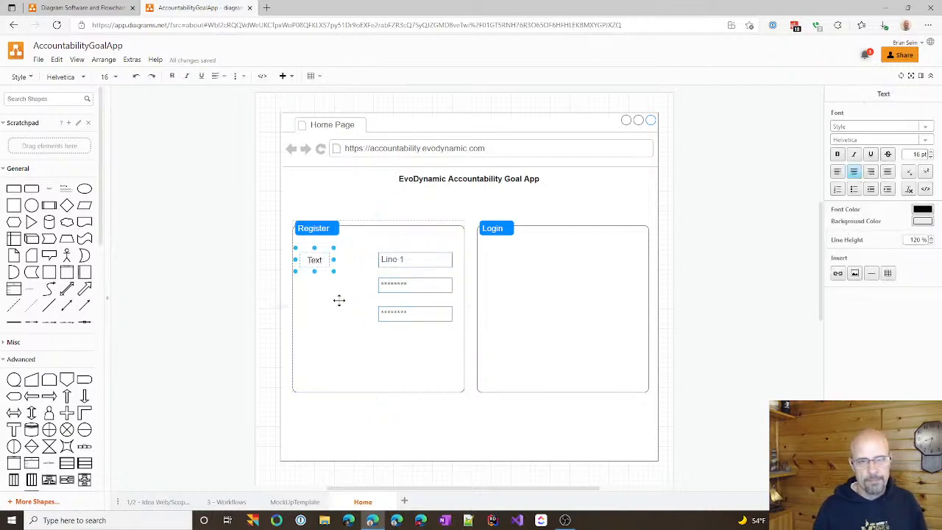
type("Email Address")
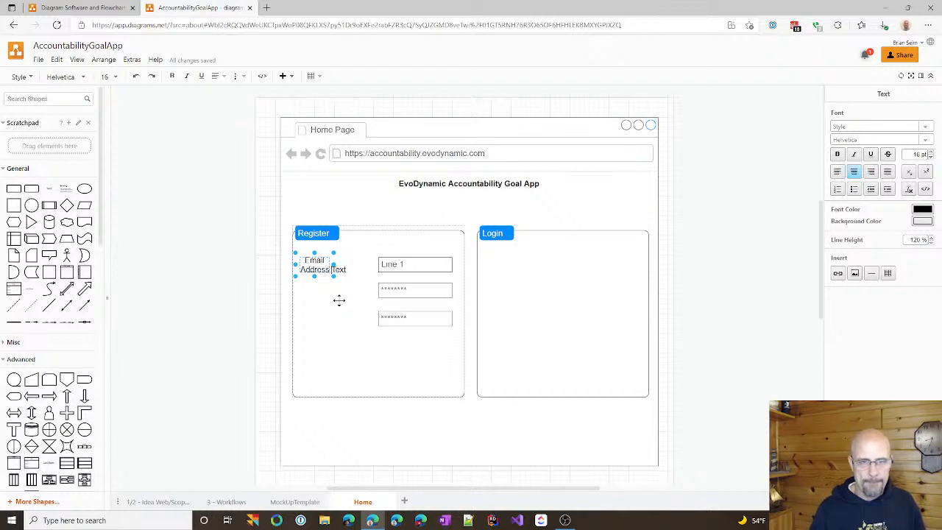
key("Delete")
key("Delete")
key("Delete")
key("Delete")
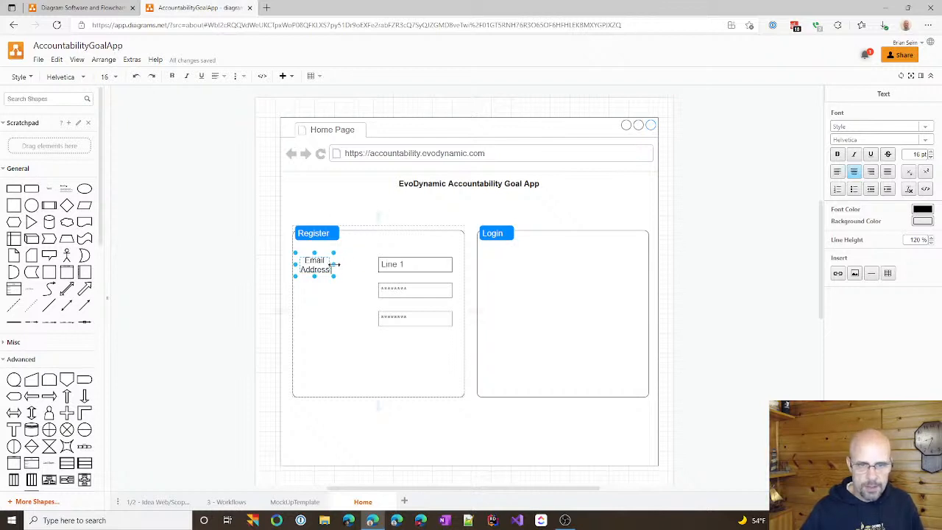
left_click_drag(335, 264, 379, 264)
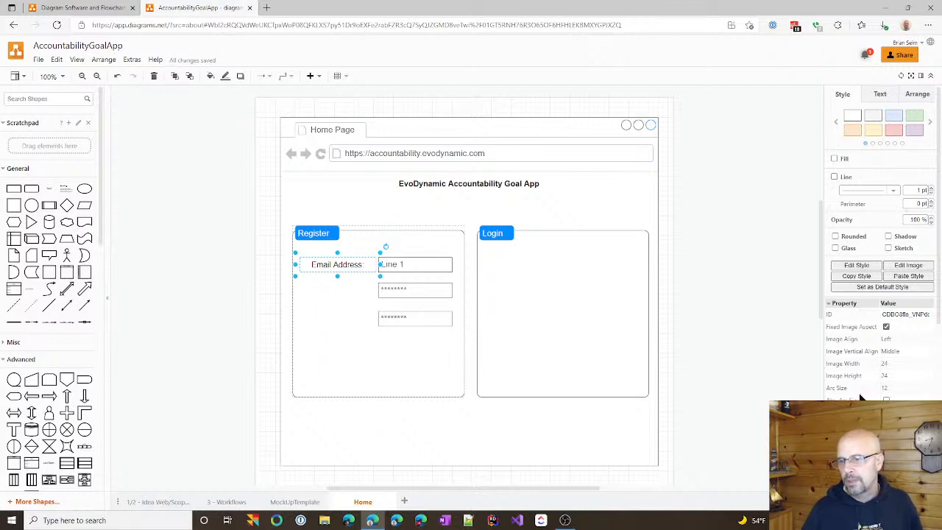
left_click(878, 94)
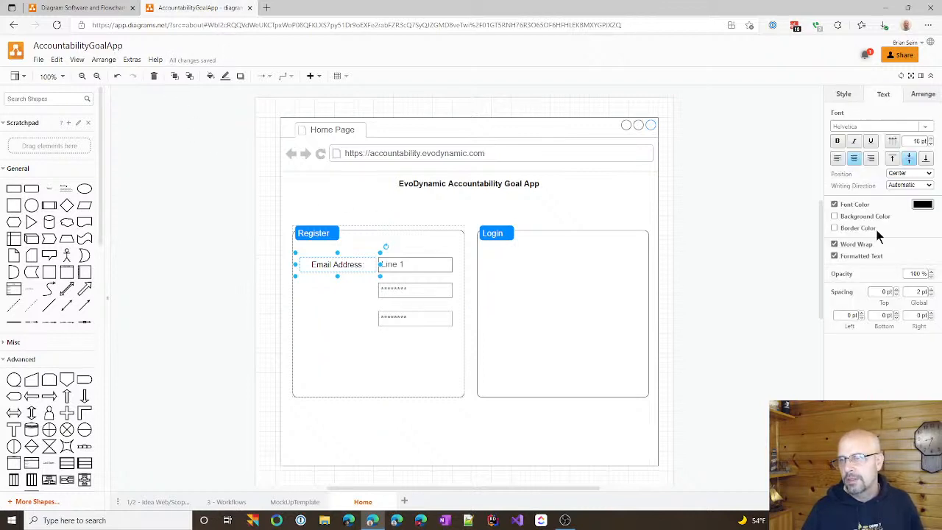
left_click(838, 159)
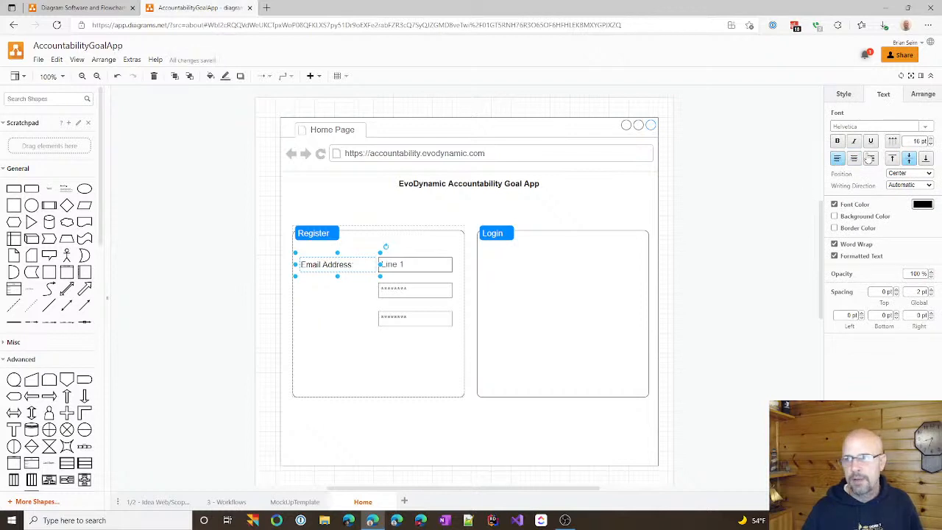
left_click(871, 158)
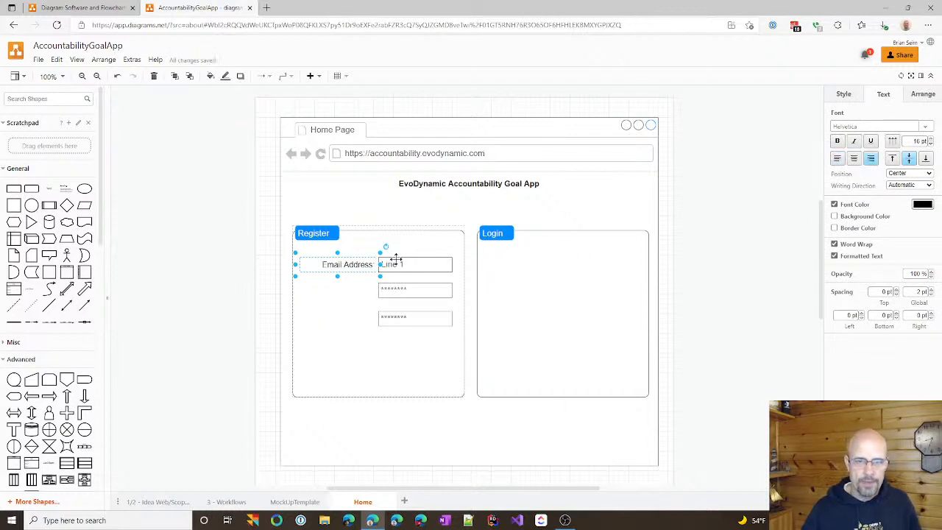
double_click(347, 264)
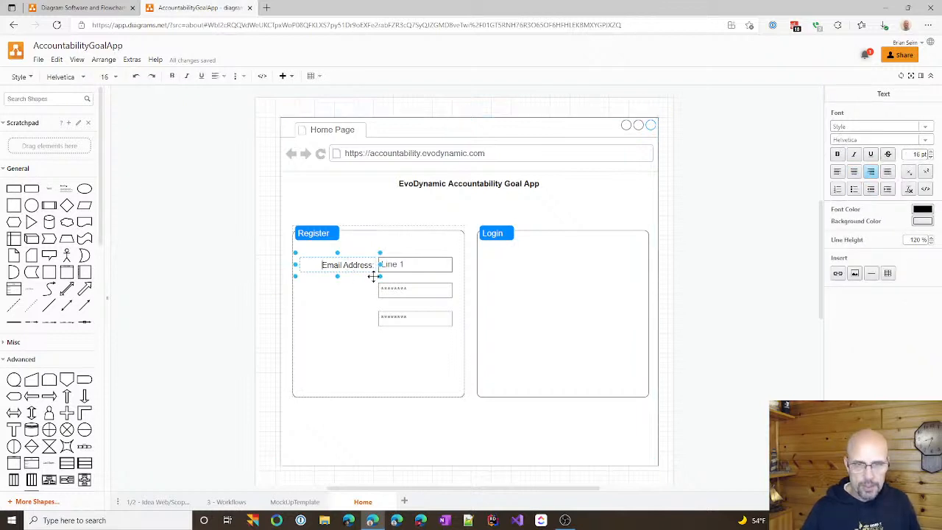
left_click(370, 279)
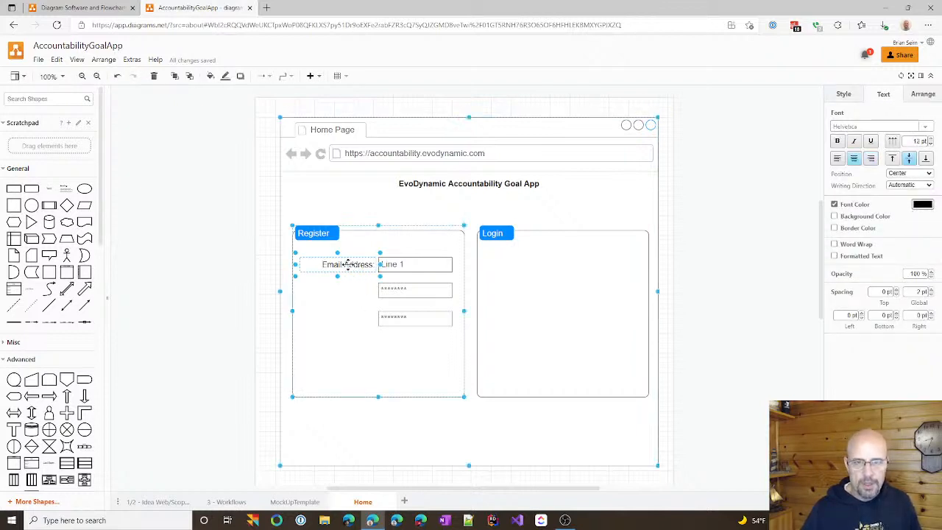
left_click(348, 266)
left_click(351, 266)
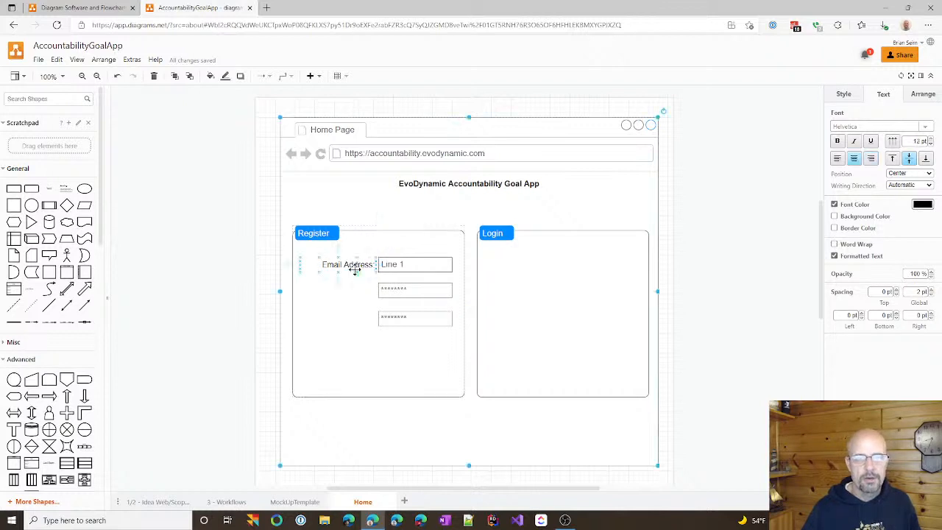
left_click(228, 315)
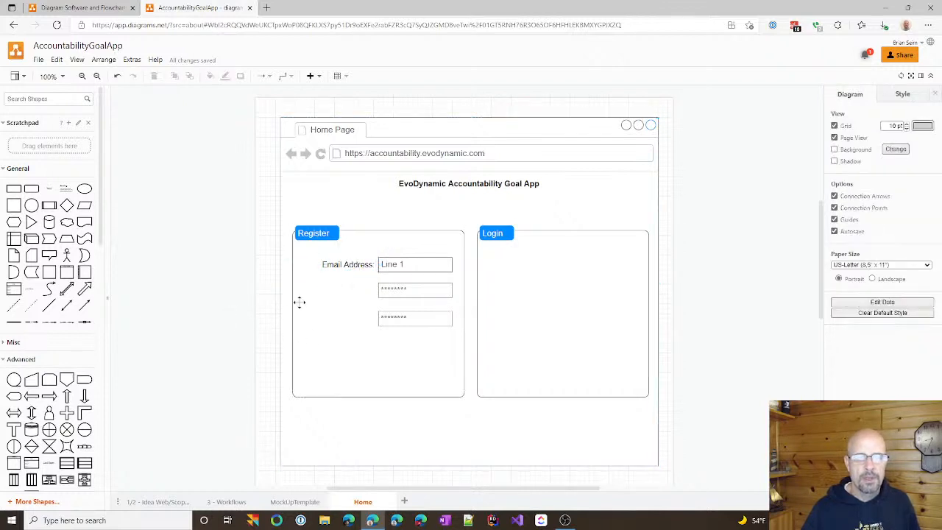
left_click(332, 267)
right_click(327, 266)
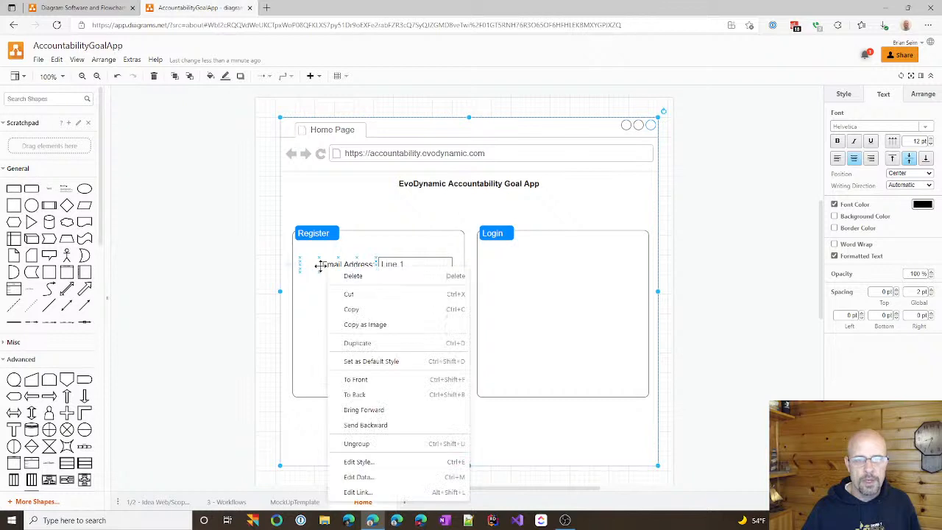
left_click(361, 342)
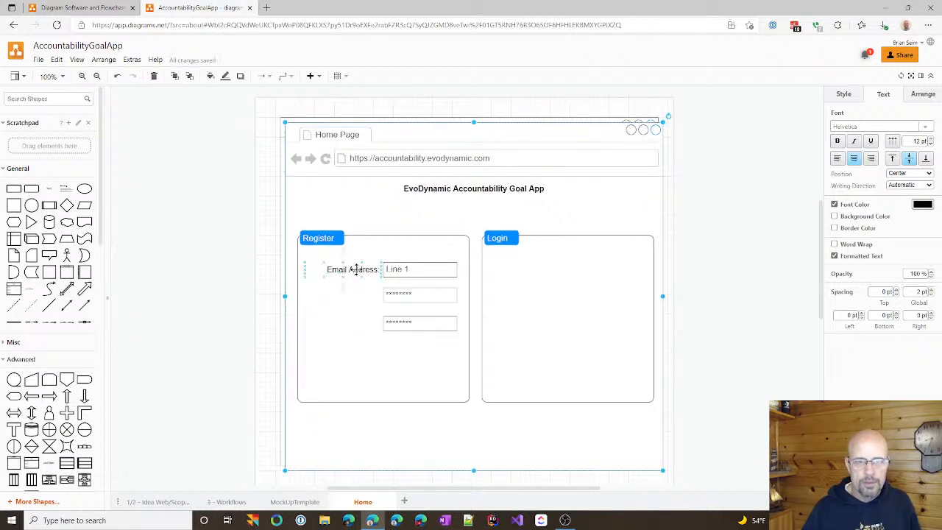
key("ctrl+z")
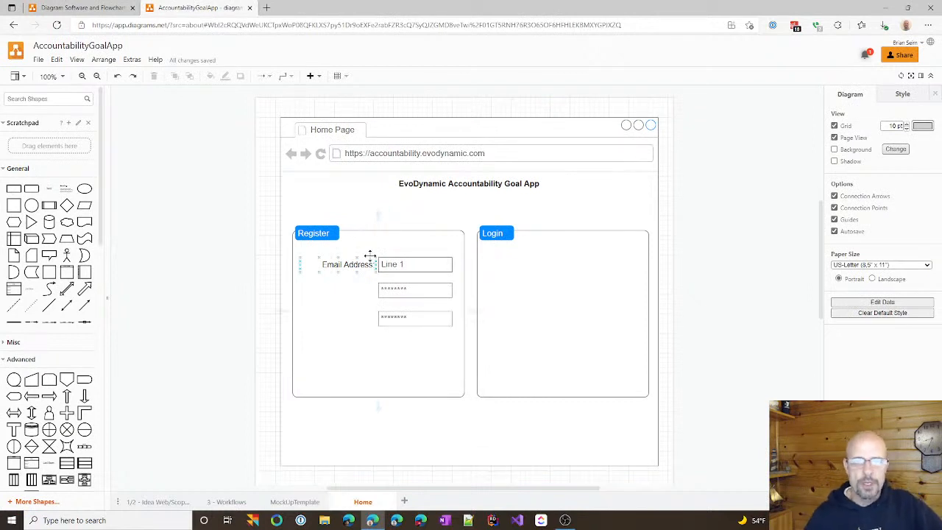
left_click(359, 264)
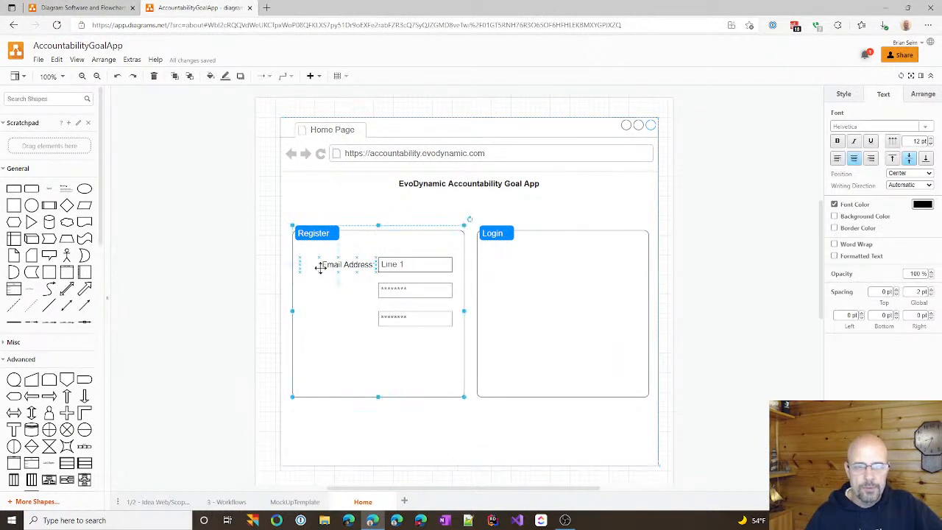
left_click(338, 265)
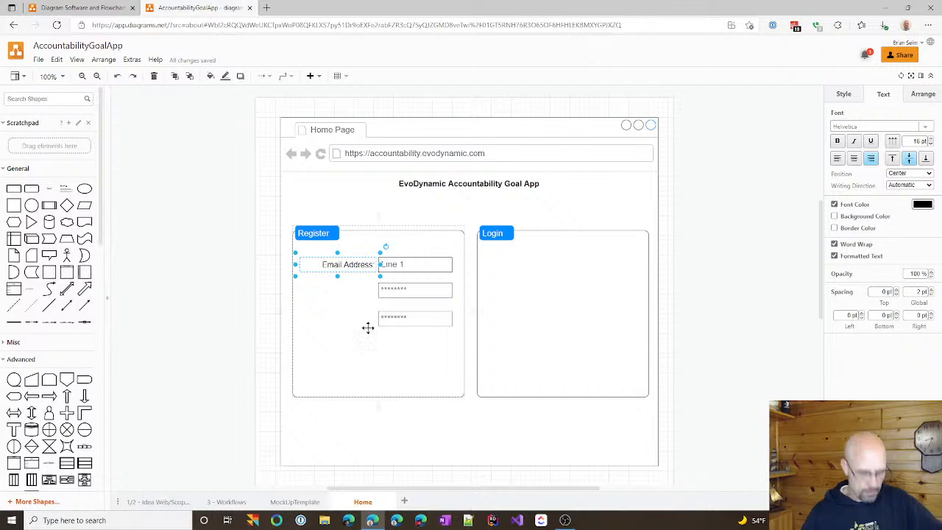
Duplicate the Email Address label beside the first password field and retype it 'Password:'
right_click(351, 268)
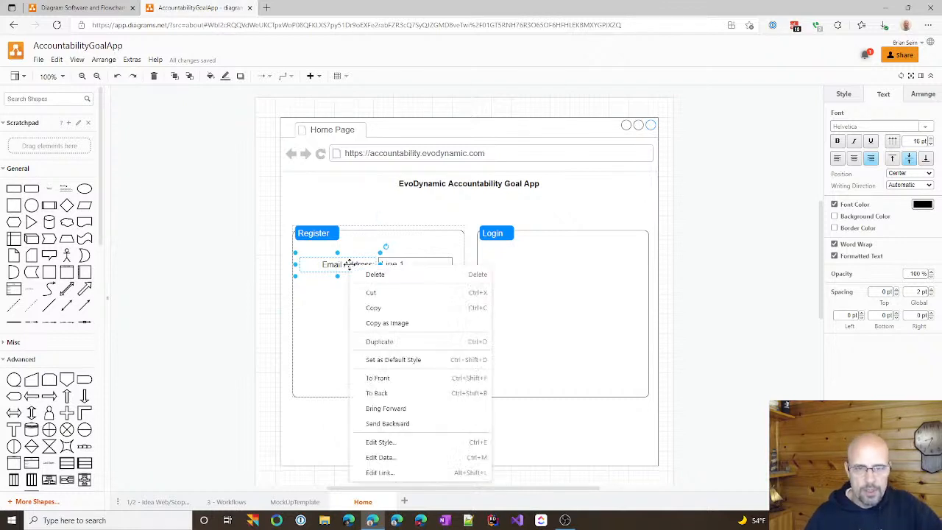
left_click(379, 341)
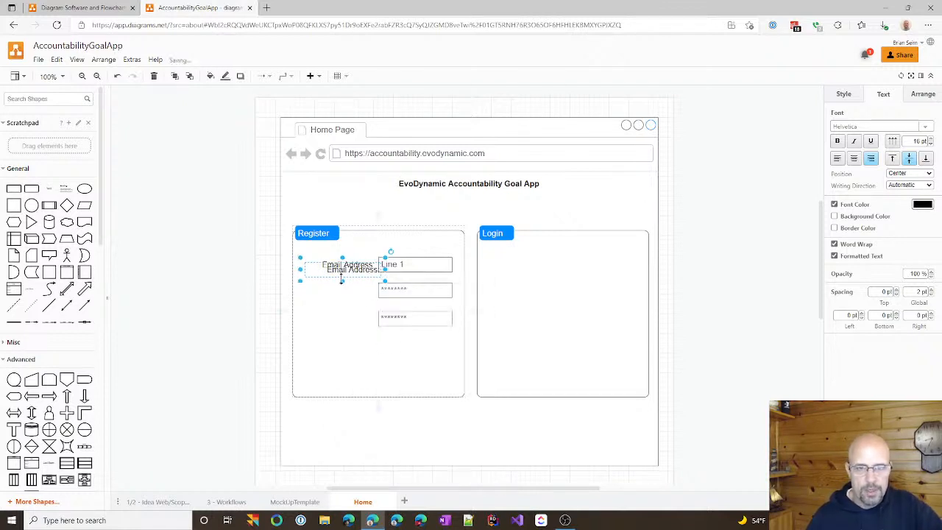
key("Left")
key("Left")
key("Left")
key("Left")
key("Left")
key("Left")
key("Left")
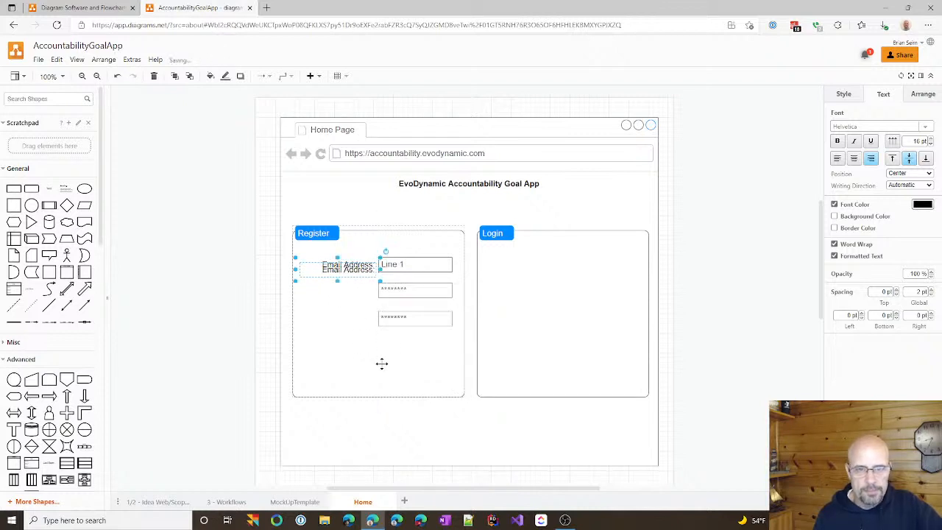
key("Down")
key("Down")
key("Down")
key("Down")
key("Down")
key("Down")
key("Down")
key("Down")
key("Down")
key("Down")
key("Down")
key("Down")
key("Down")
key("Down")
key("Down")
key("Down")
key("Down")
key("Down")
key("Down")
key("Down")
key("Down")
key("Down")
key("Down")
key("Down")
key("Down")
key("Down")
key("Down")
key("Down")
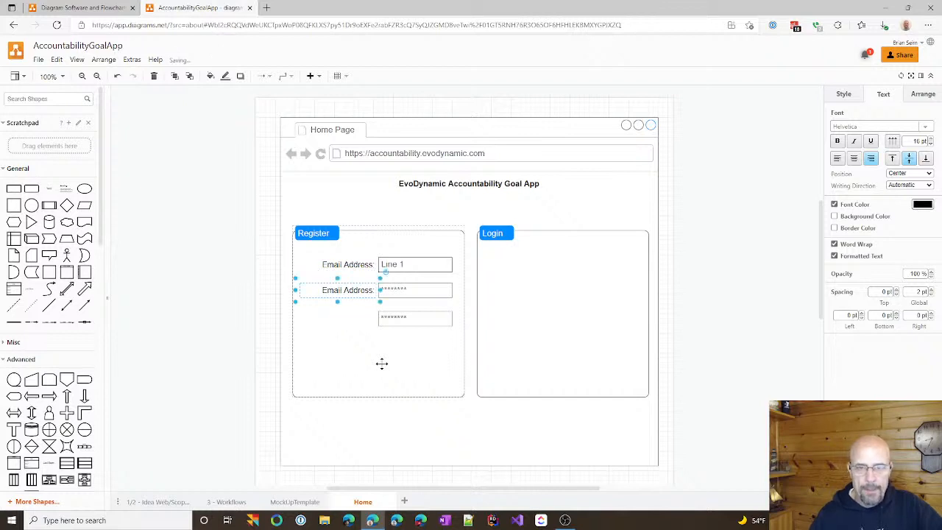
double_click(338, 288)
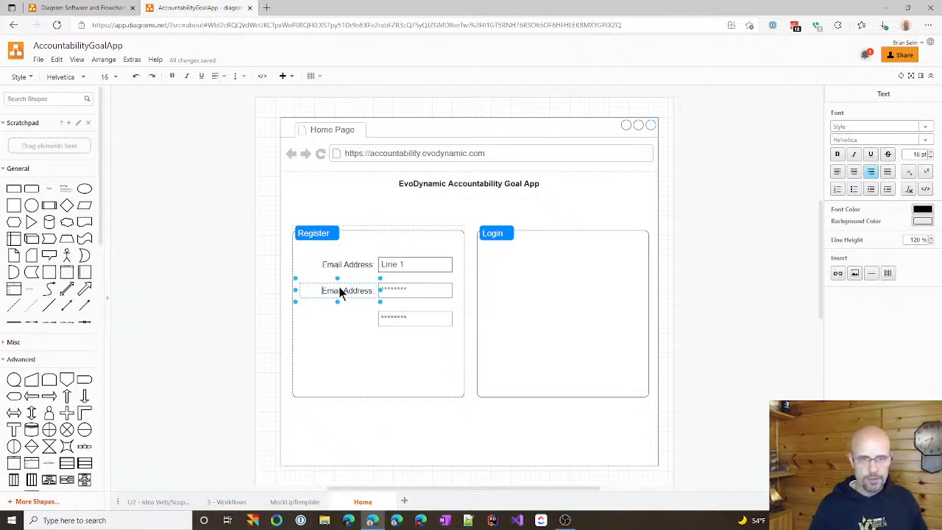
key("BackSpace")
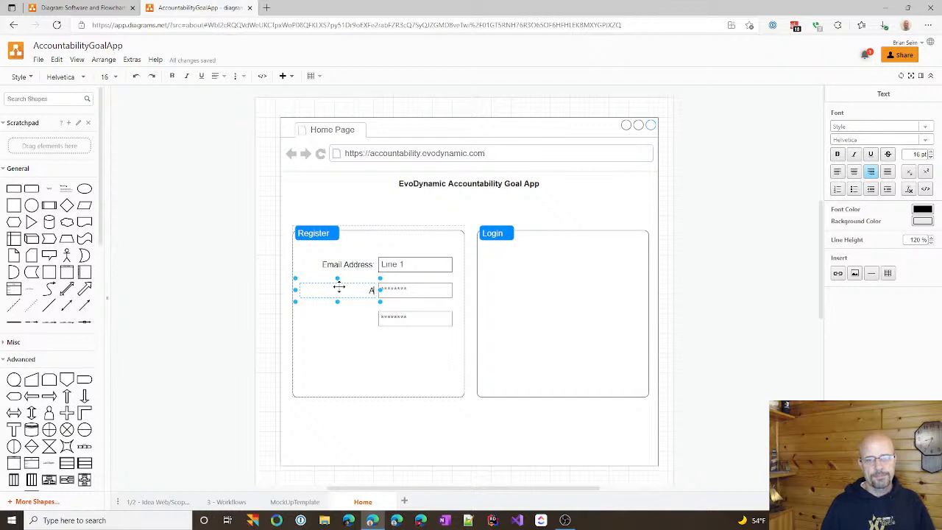
type("Password:")
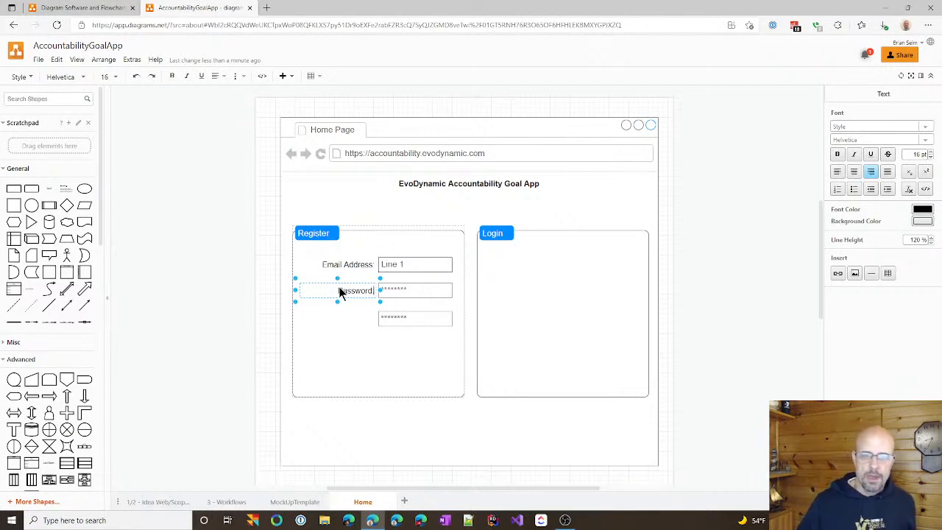
double_click(343, 293)
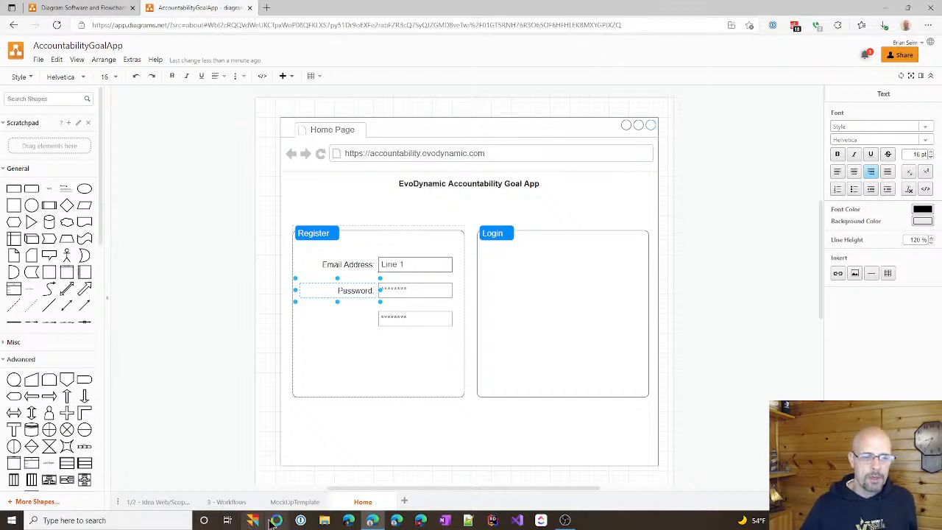
left_click(233, 502)
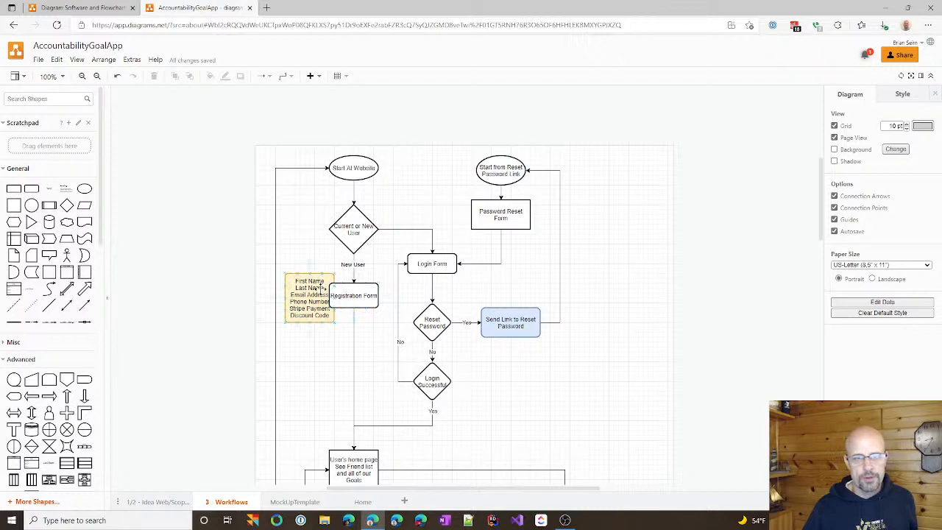
left_click(318, 309)
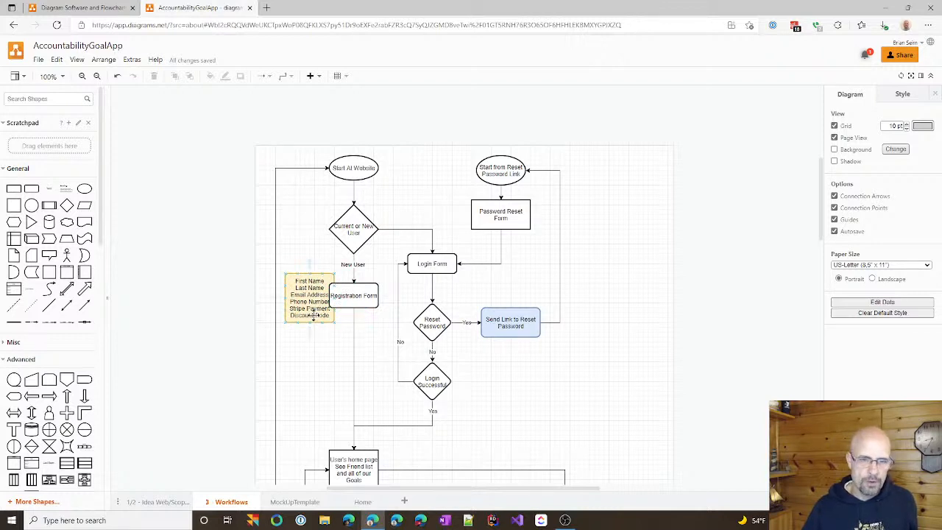
left_click(379, 331)
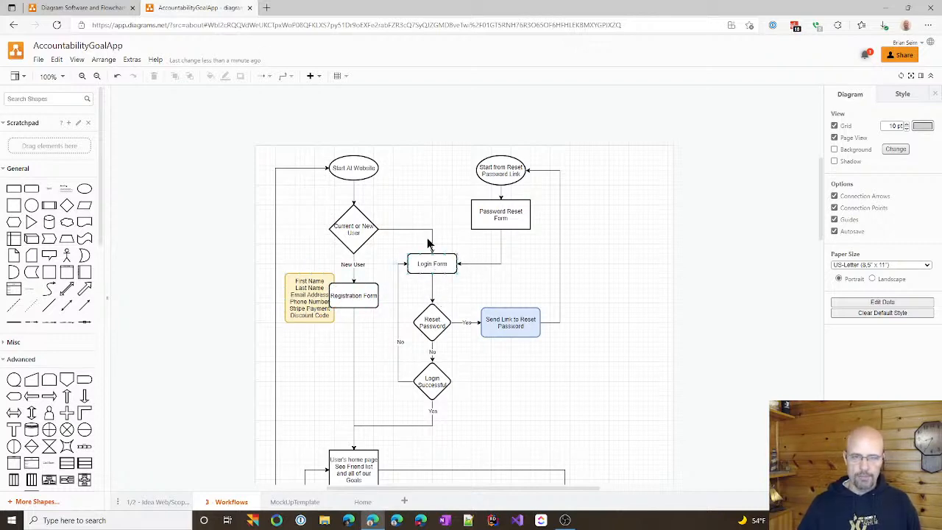
left_click(84, 8)
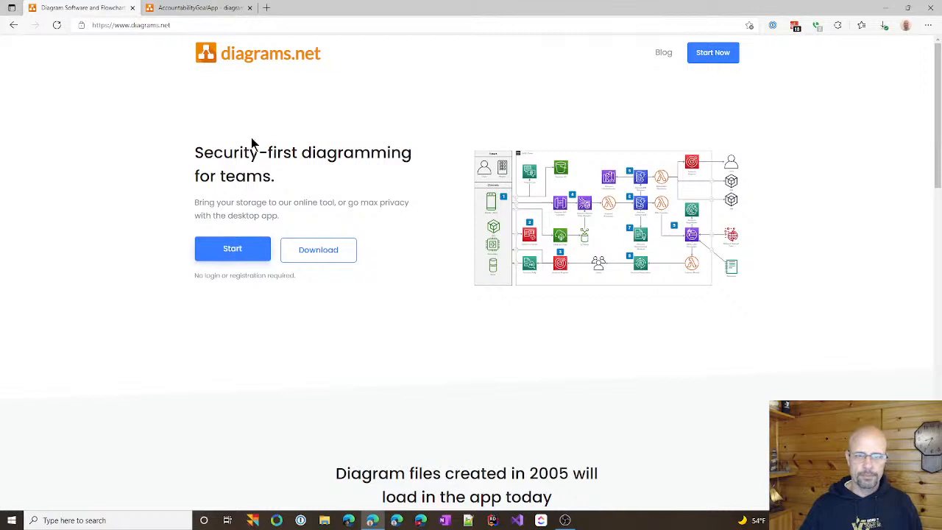
left_click(209, 9)
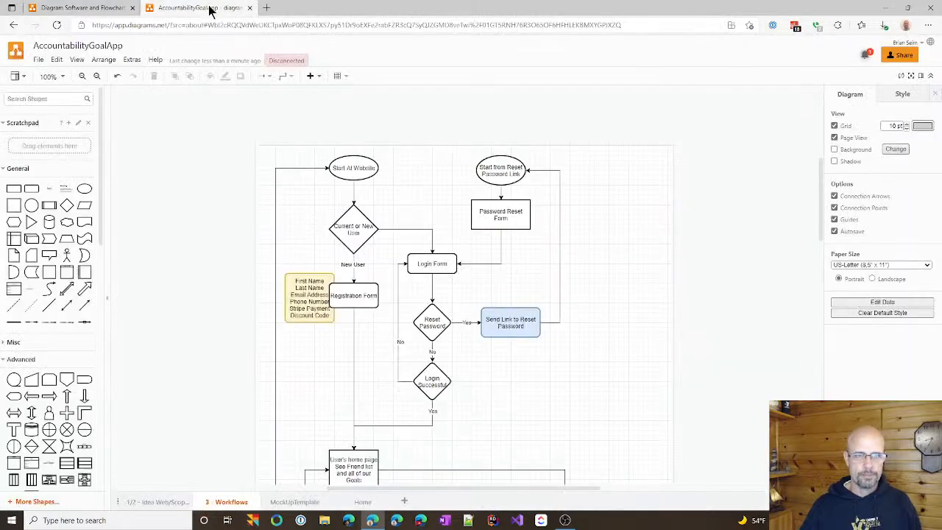
left_click(298, 502)
left_click(360, 503)
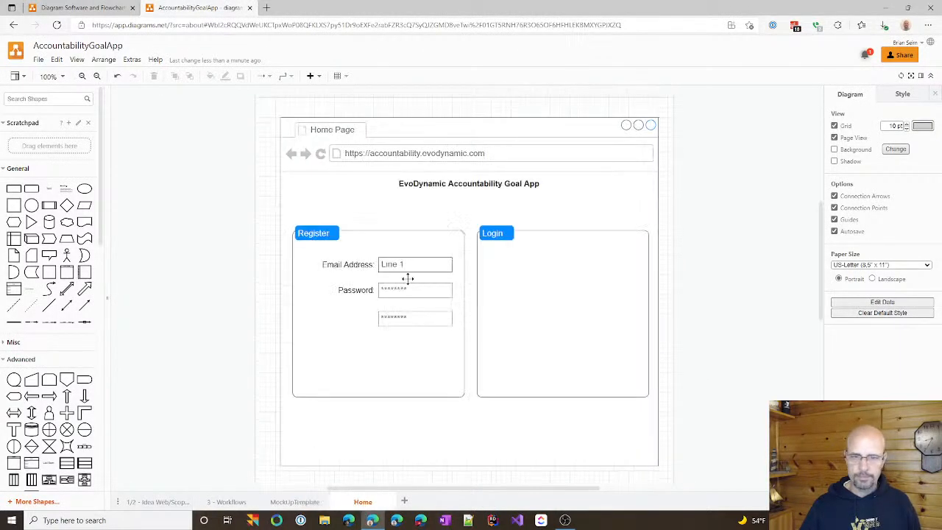
Duplicate the Email Address and Password labels with their inputs and move copies into Login
left_click(347, 265)
left_click(337, 266)
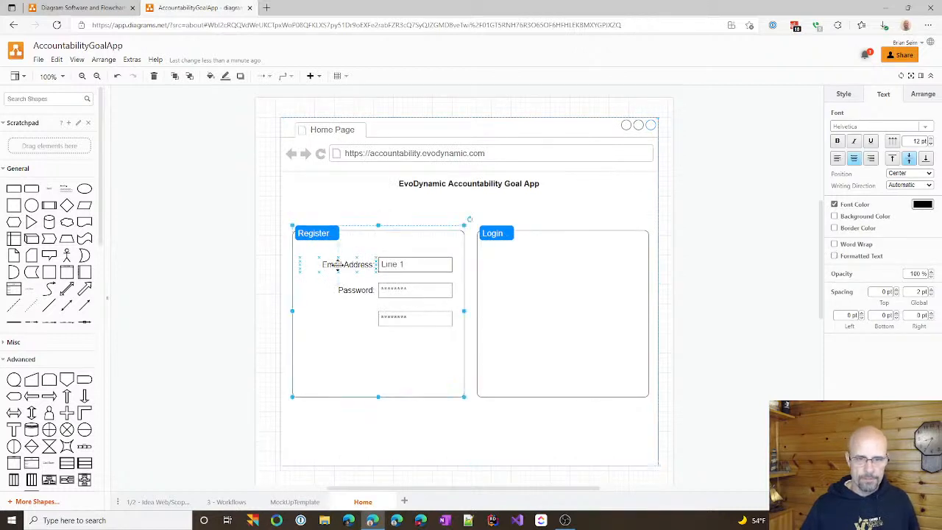
left_click(338, 265)
left_click(406, 265)
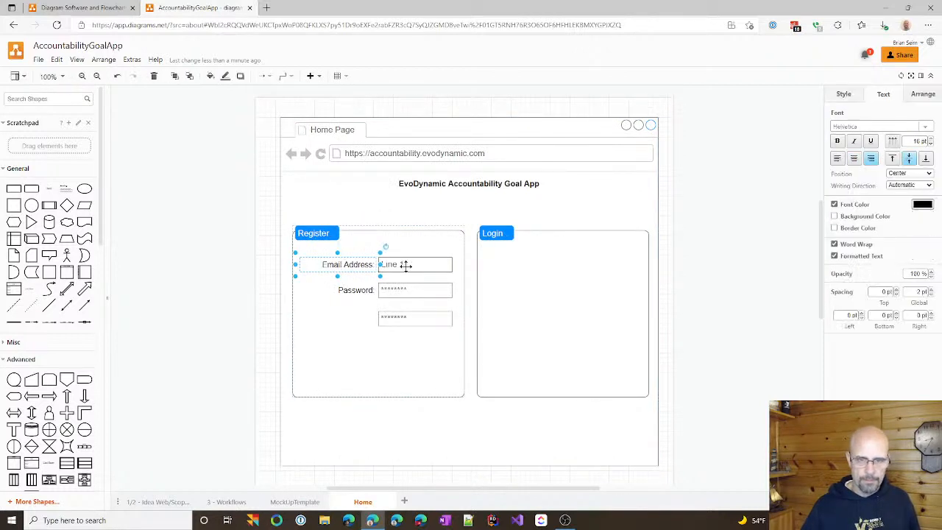
left_click(371, 290, "shift")
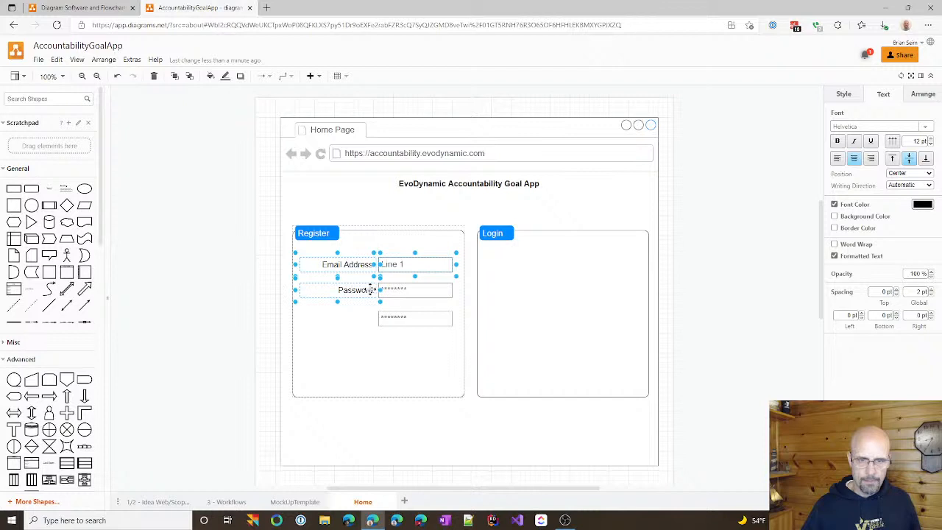
left_click(413, 292, "shift")
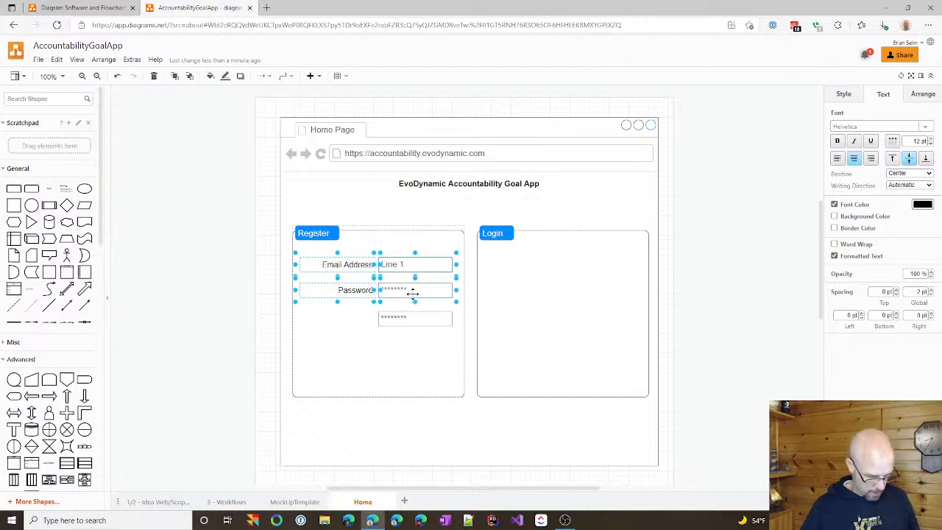
right_click(406, 290)
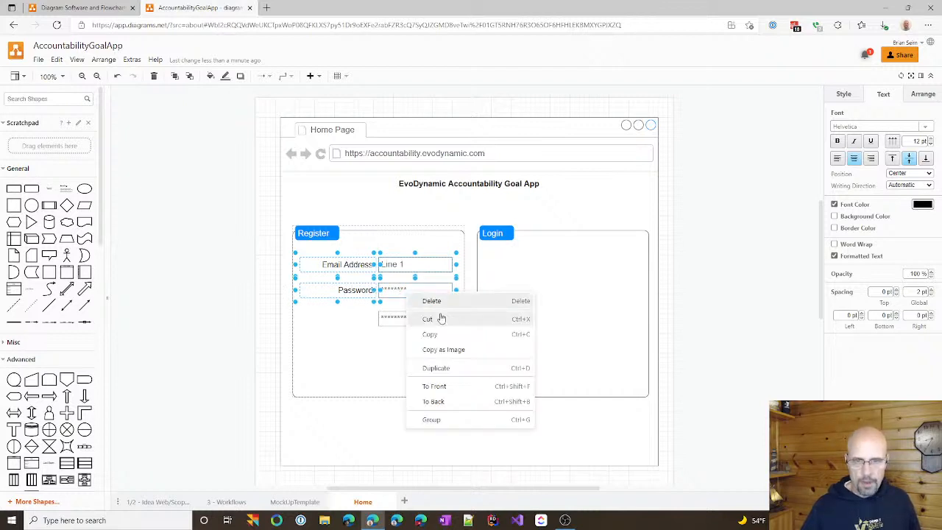
left_click(449, 370)
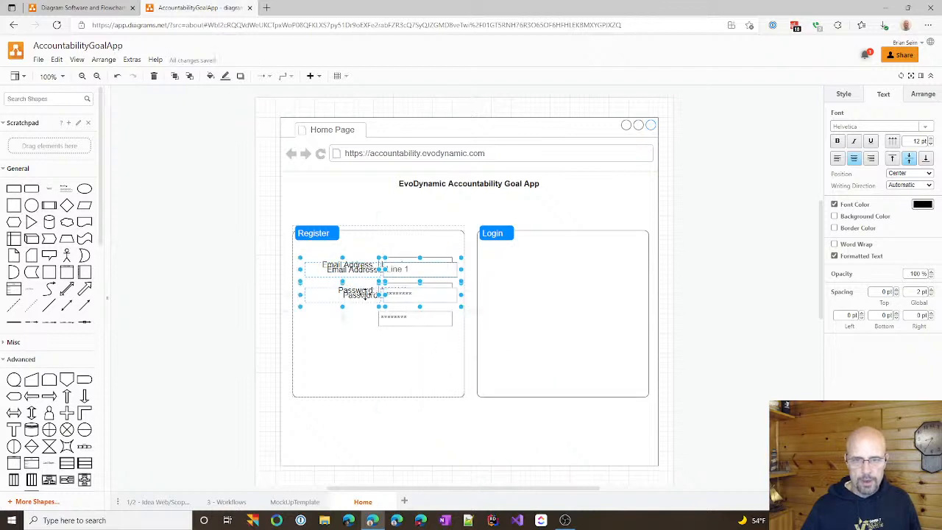
left_click_drag(368, 293, 546, 293)
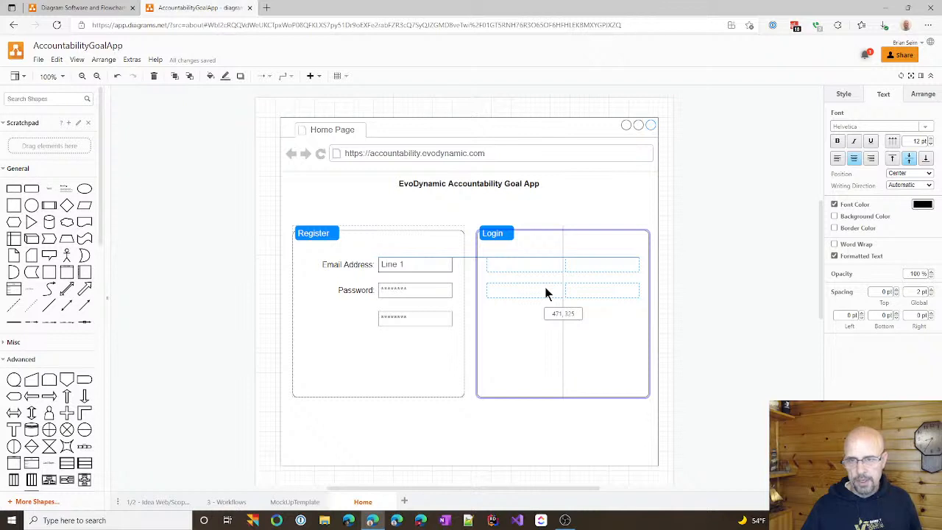
left_click_drag(546, 293, 545, 294)
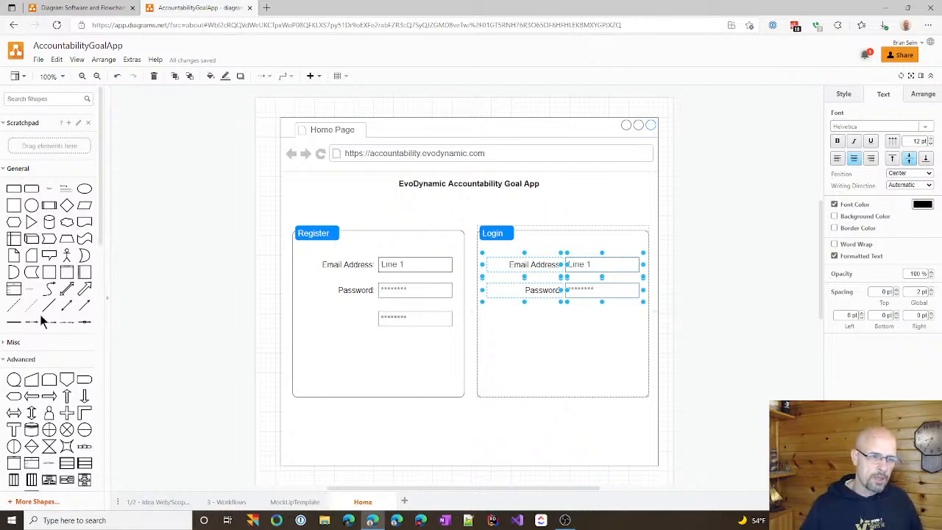
Search the shape library for 'button' shapes
scroll(36, 332, "down", 3)
scroll(33, 340, "down", 5)
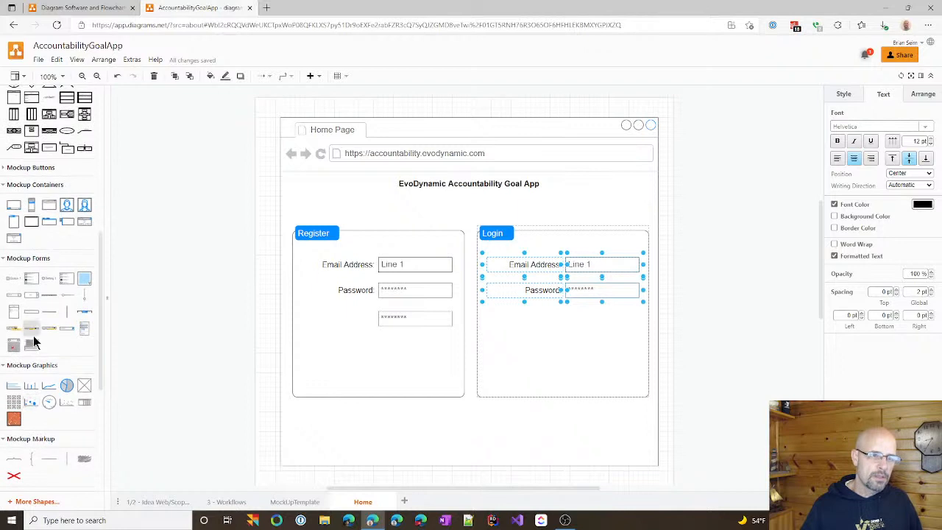
scroll(34, 340, "down", 2)
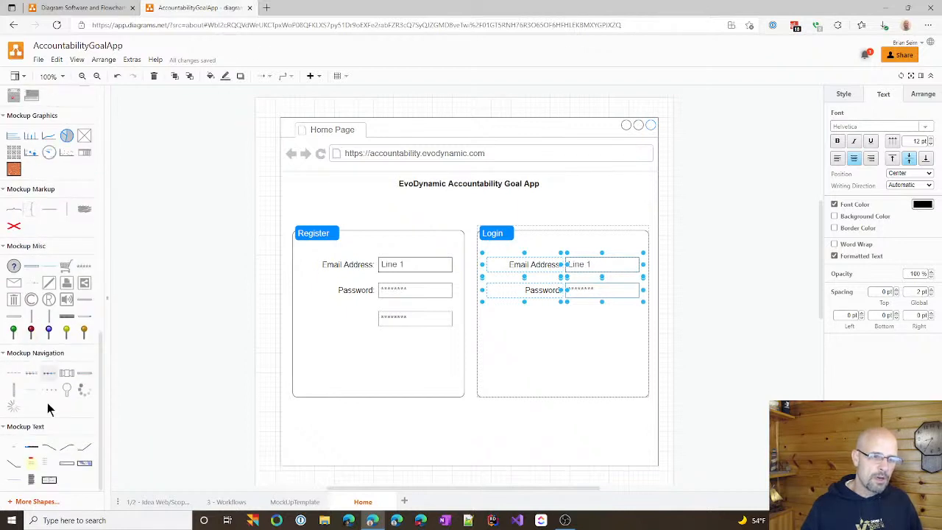
scroll(42, 347, "up", 3)
scroll(42, 347, "up", 1)
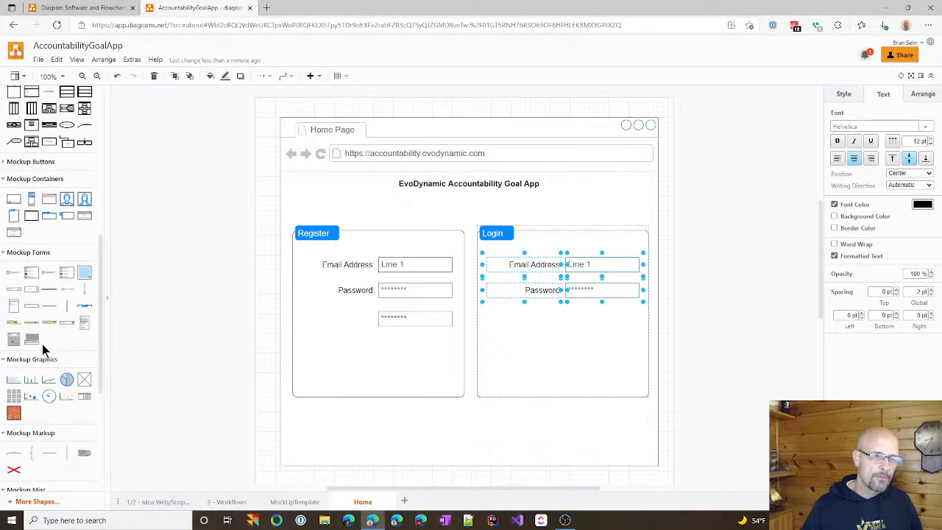
scroll(42, 344, "down", 3)
mouse_move(36, 327)
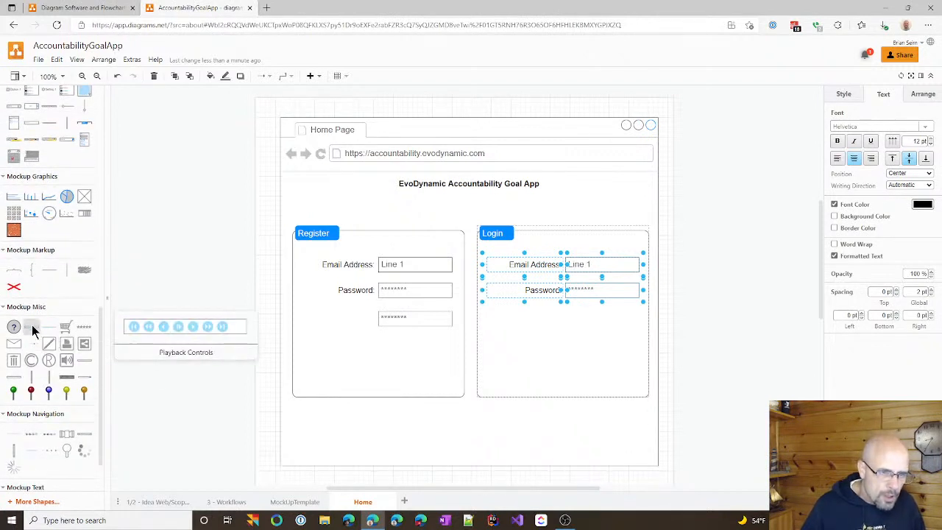
scroll(42, 346, "down", 1)
mouse_move(10, 397)
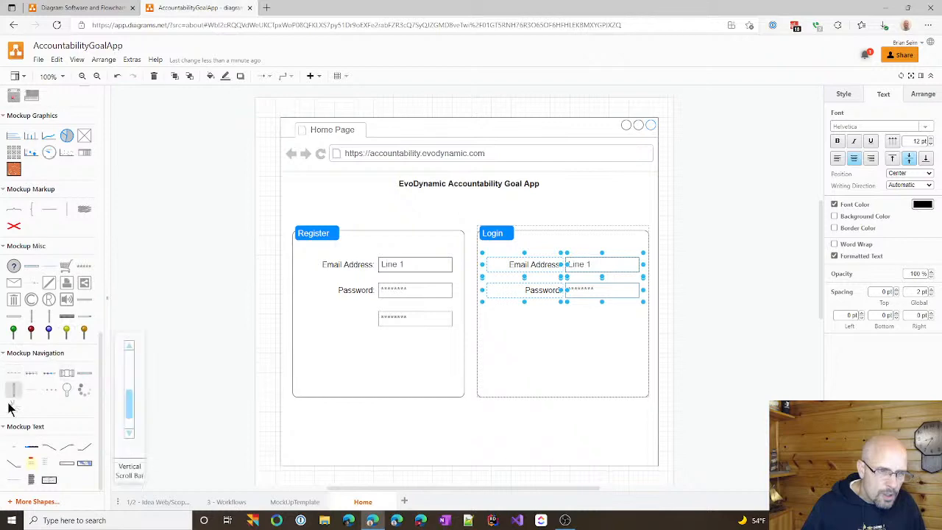
scroll(64, 331, "up", 6)
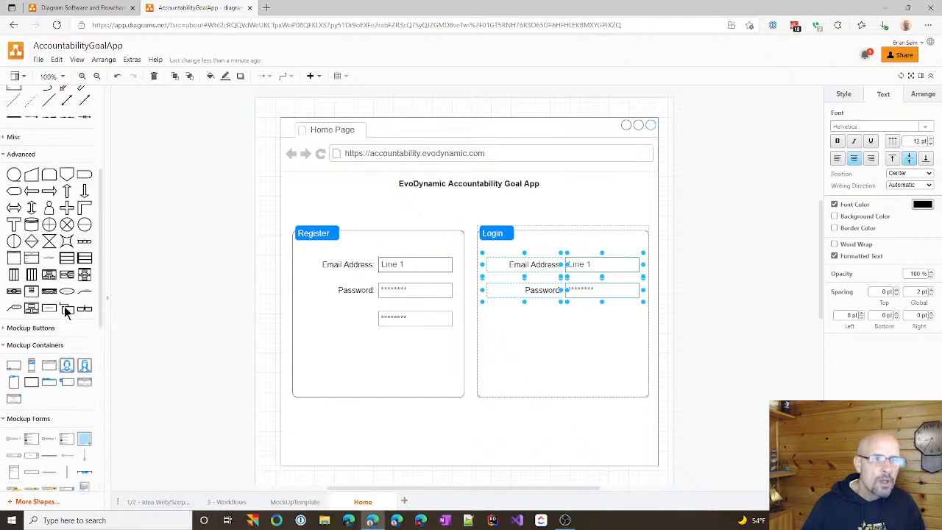
scroll(64, 311, "up", 3)
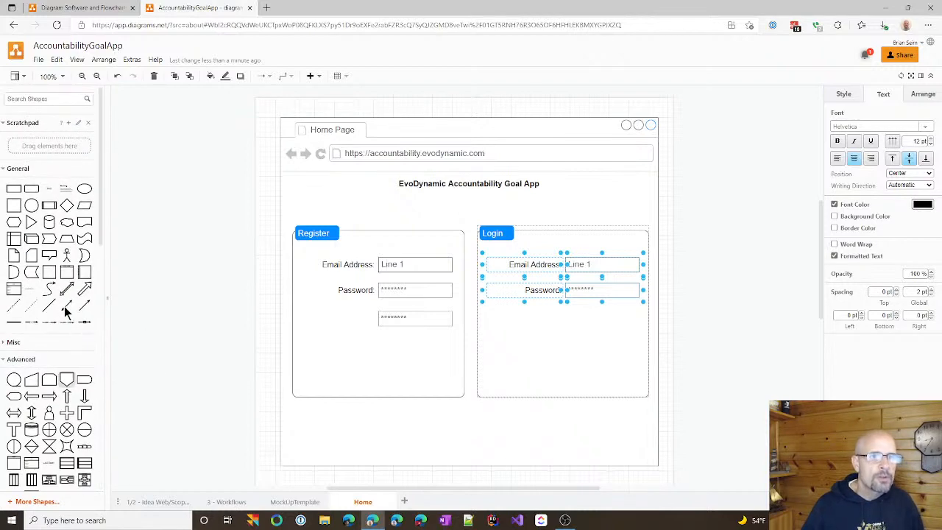
left_click(50, 99)
type("button")
key("Return")
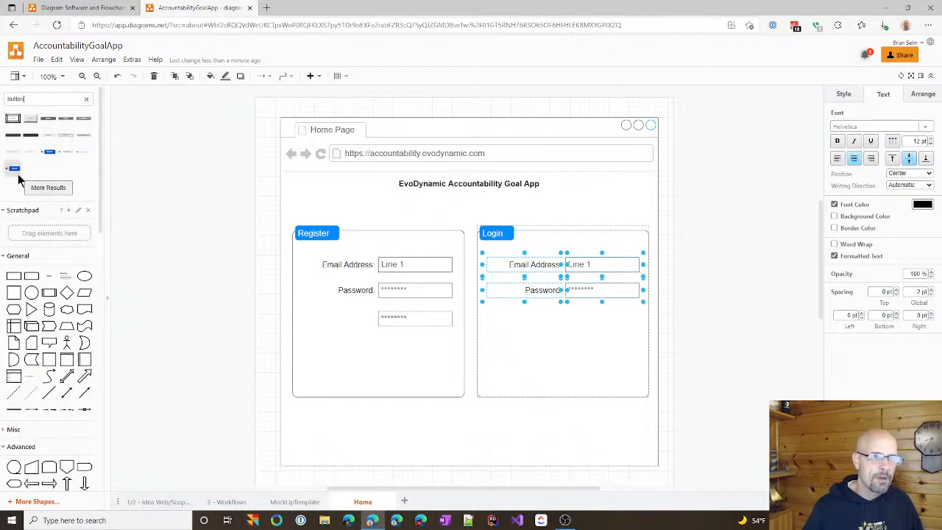
Drag the Pay now button into the Login form, then delete it
mouse_move(18, 175)
mouse_move(48, 156)
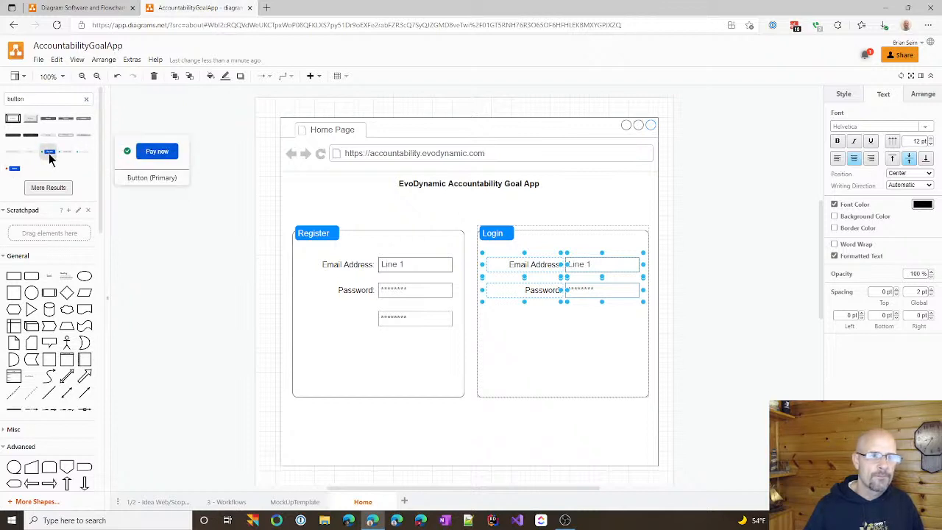
left_click_drag(50, 158, 566, 313)
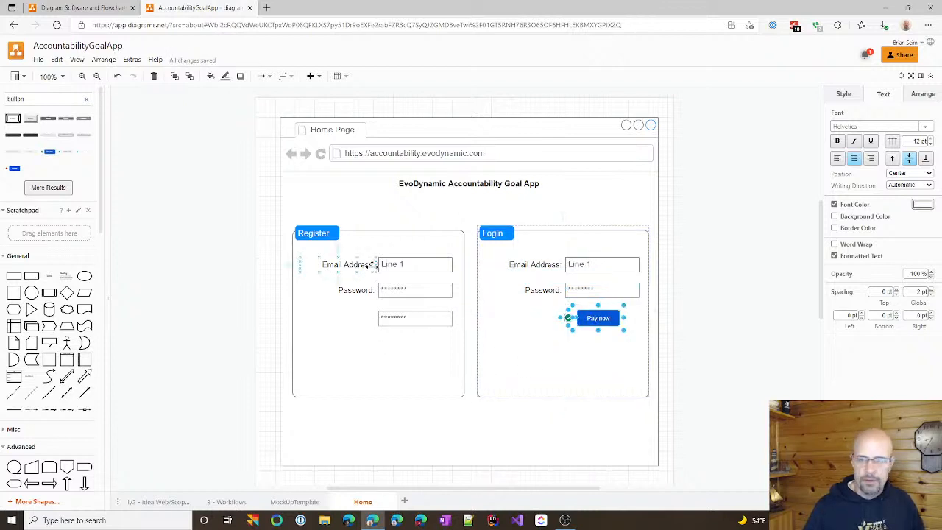
key("Delete")
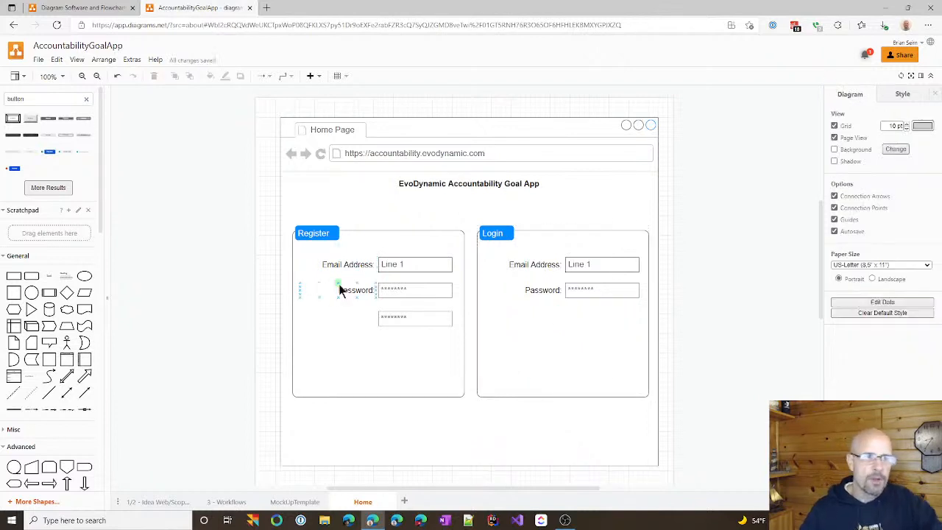
Place a Button (Primary) shape under the Login password field and label it 'Login'
mouse_move(50, 149)
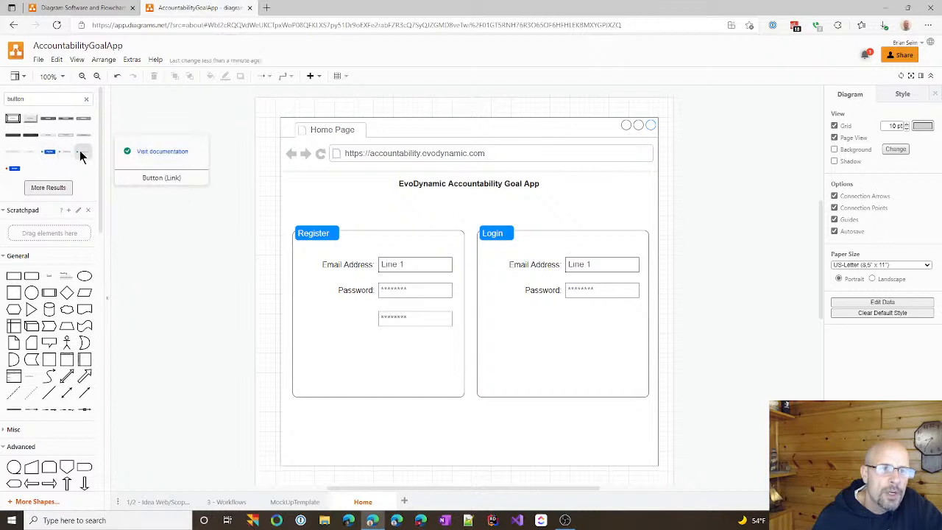
left_click(54, 184)
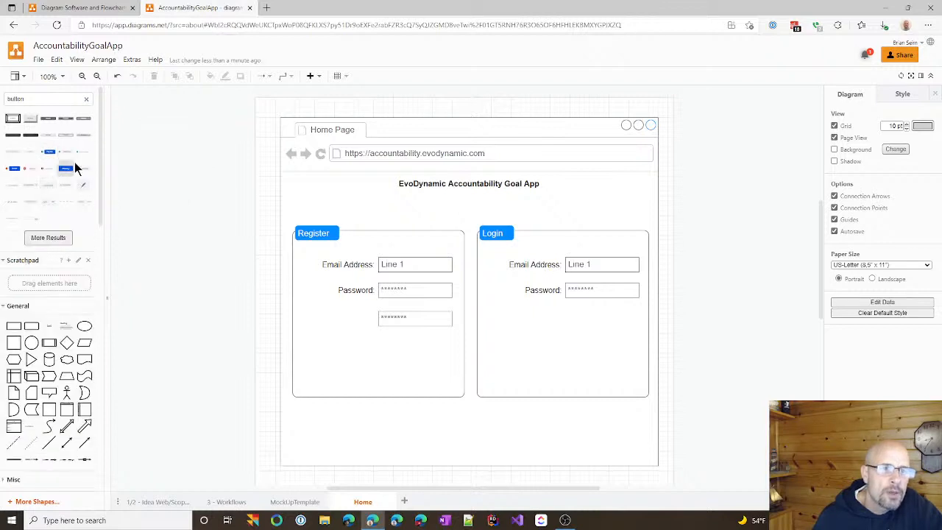
mouse_move(67, 170)
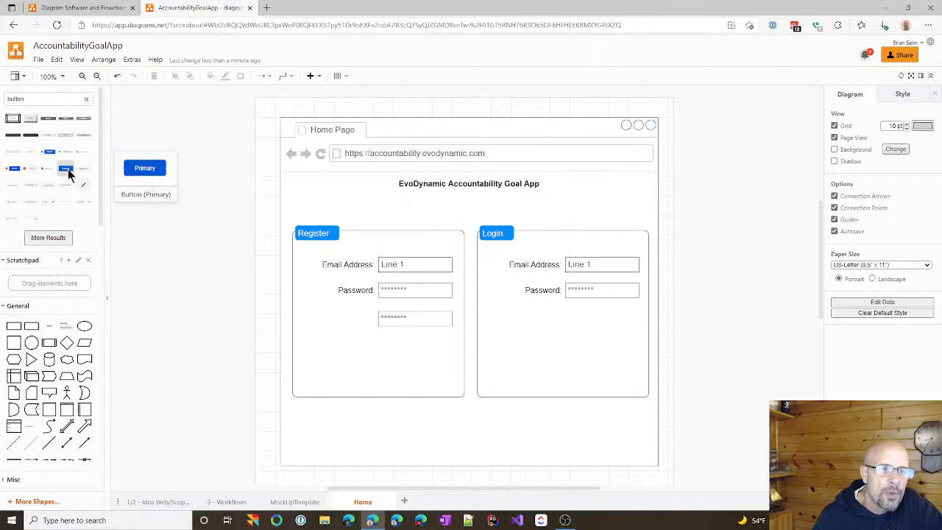
left_click_drag(66, 171, 566, 313)
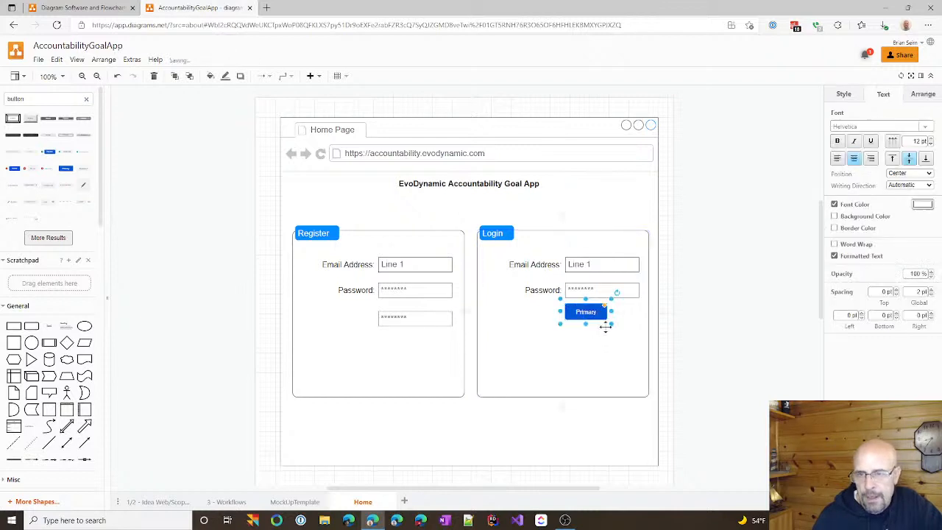
double_click(583, 312)
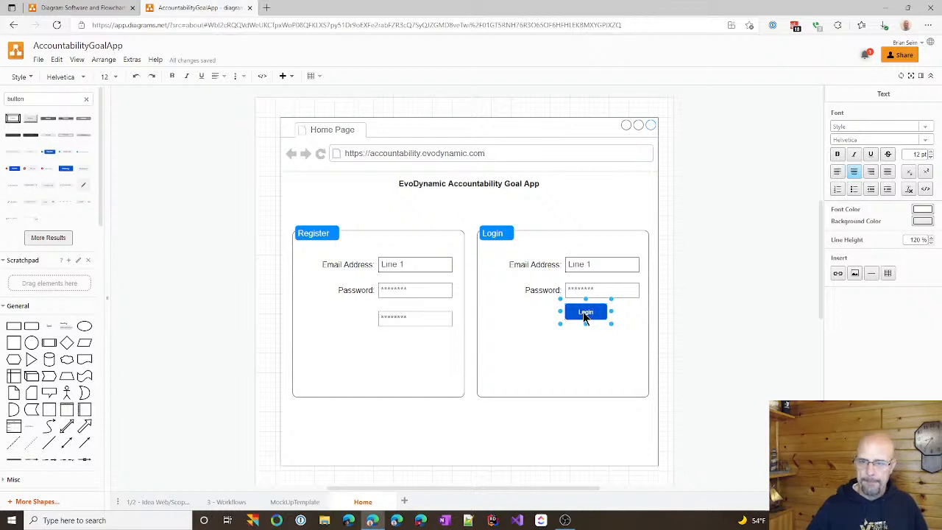
right_click(583, 311)
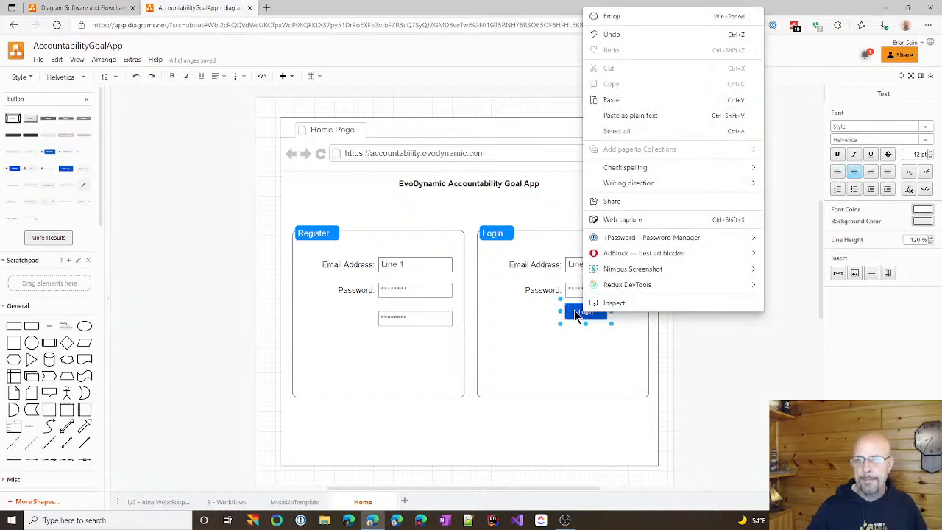
left_click(547, 377)
left_click(586, 313)
Duplicate the Login button and move the copy to the bottom of the Register form
left_click(585, 312)
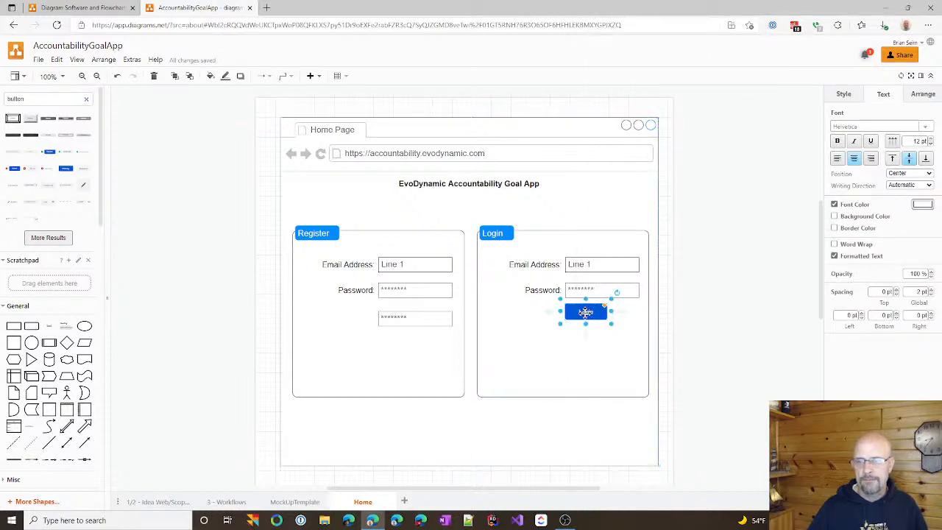
right_click(585, 313)
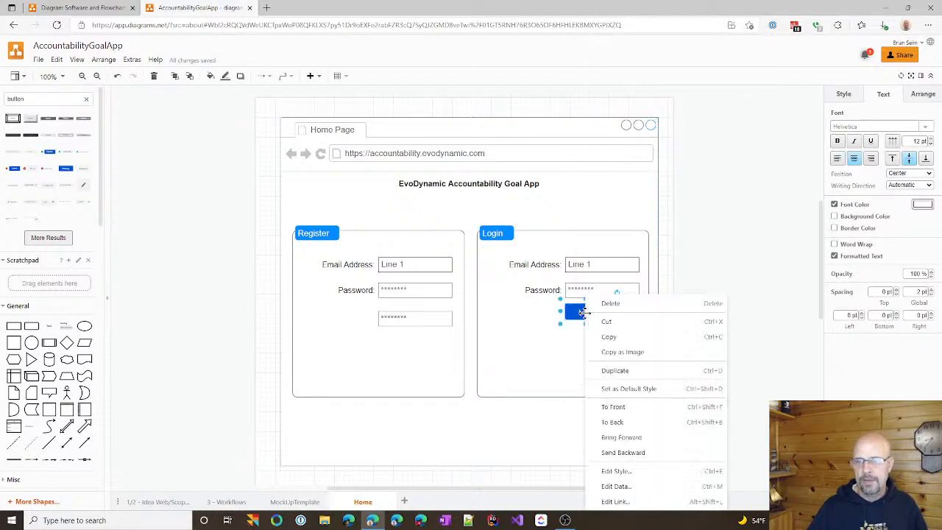
left_click(609, 369)
left_click_drag(589, 315, 396, 385)
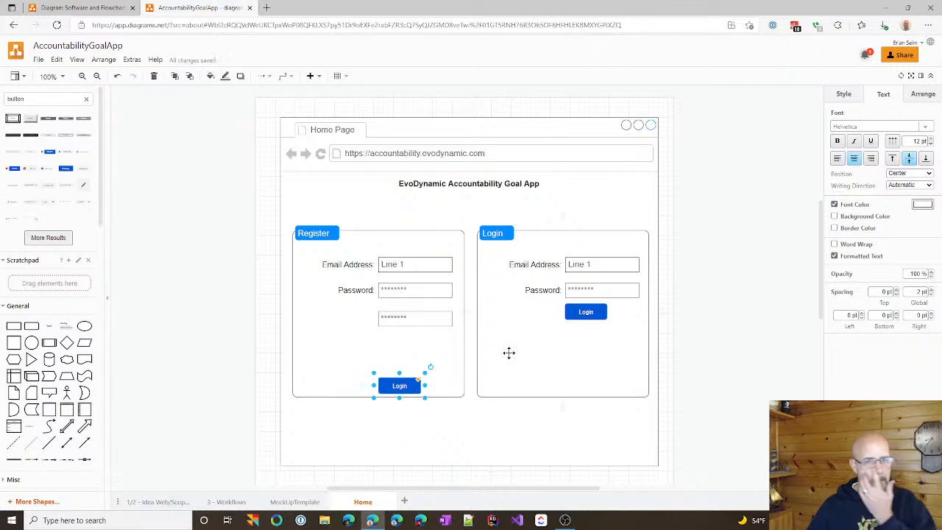
Duplicate the Register form's Password label and move the copy down beside the third field
left_click(352, 290)
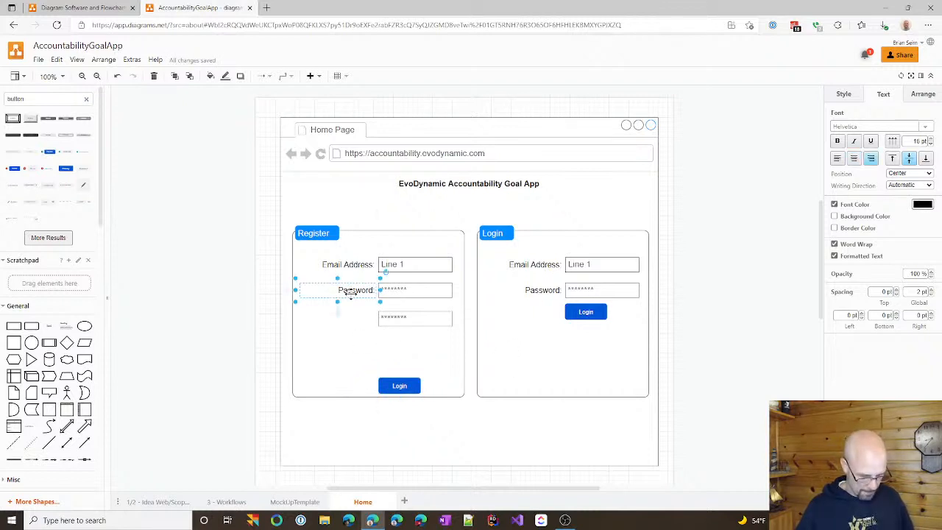
key("ctrl+v")
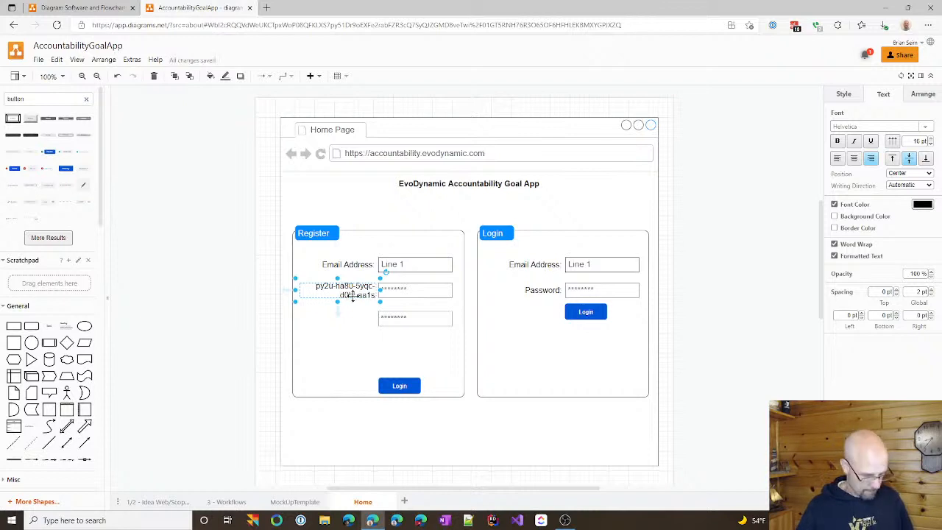
key("ctrl+z")
right_click(352, 292)
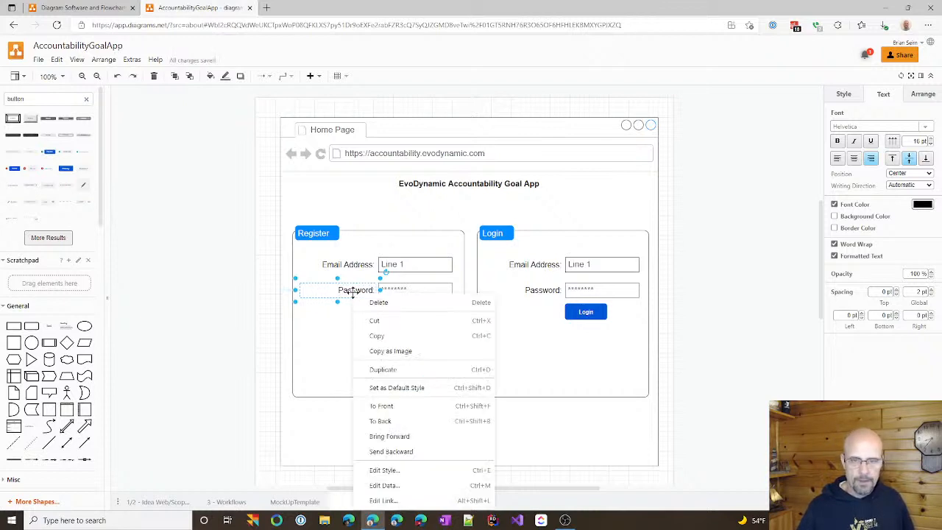
left_click(387, 370)
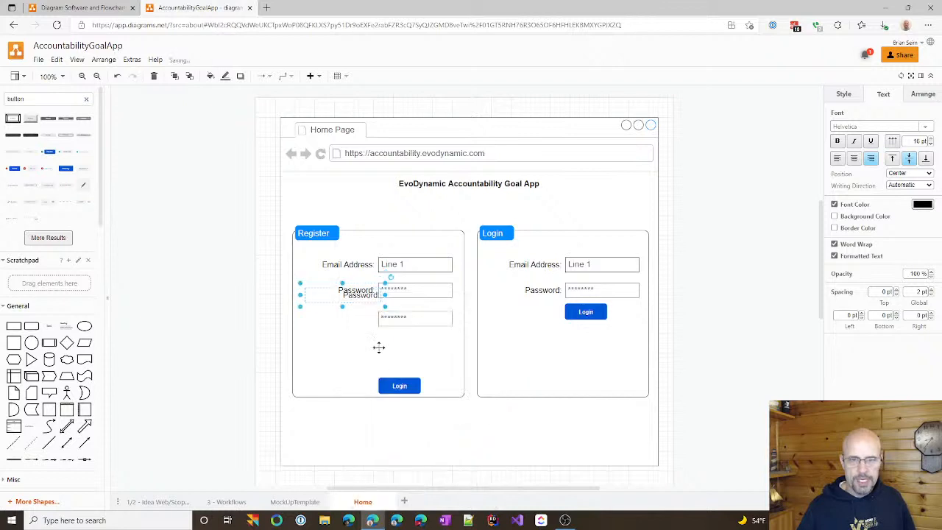
left_click_drag(355, 297, 355, 321)
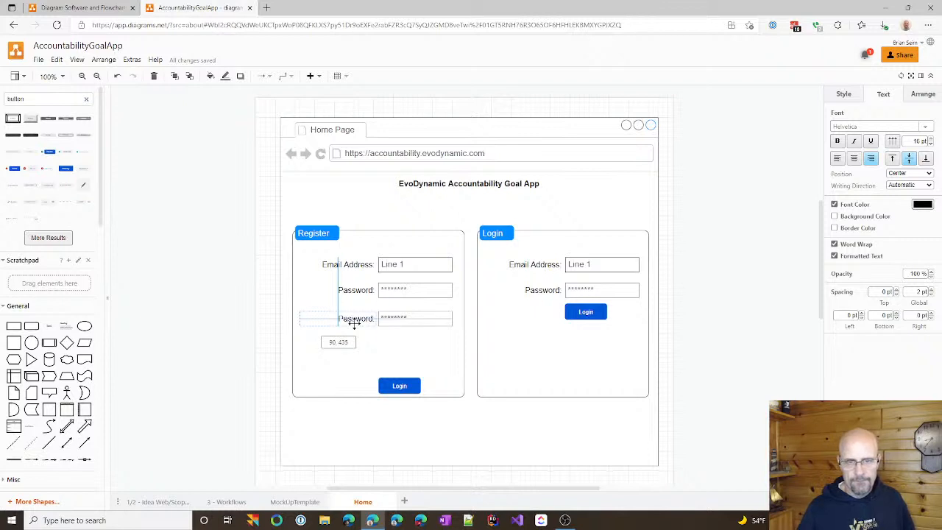
Rename the copied label to 'Password Again:' and nudge it with its field into line
left_click_drag(354, 323, 355, 321)
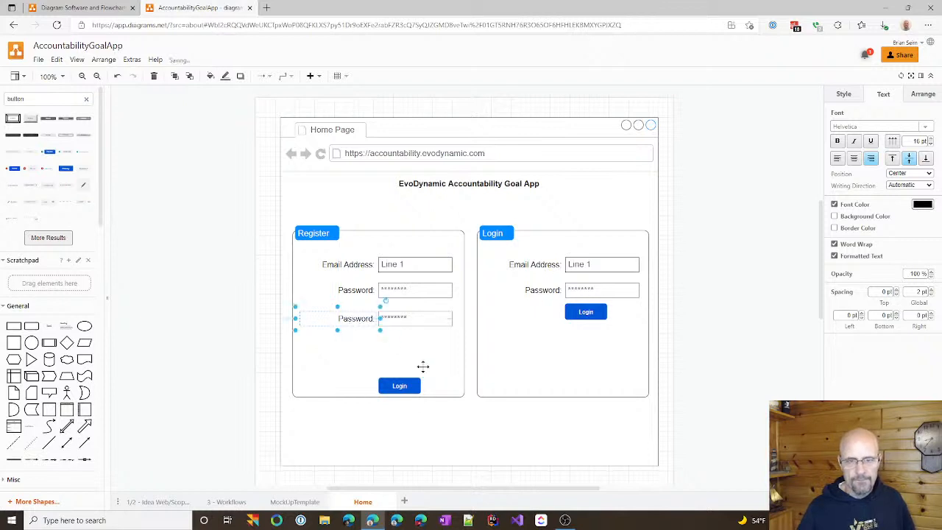
double_click(358, 320)
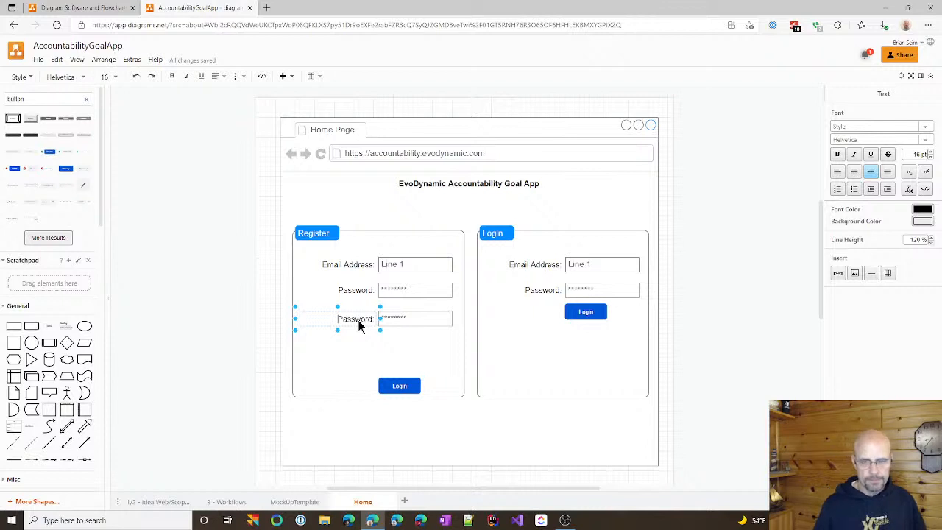
key("End")
key("Left")
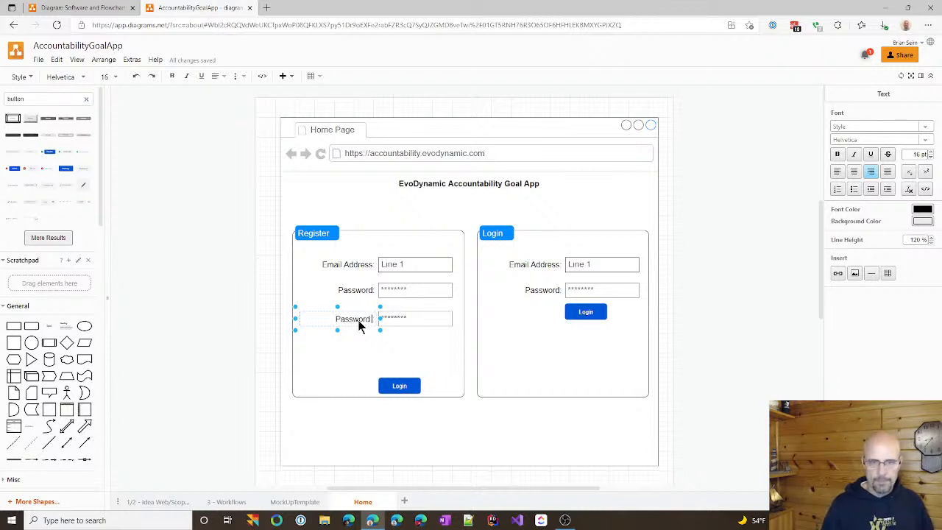
type("Again")
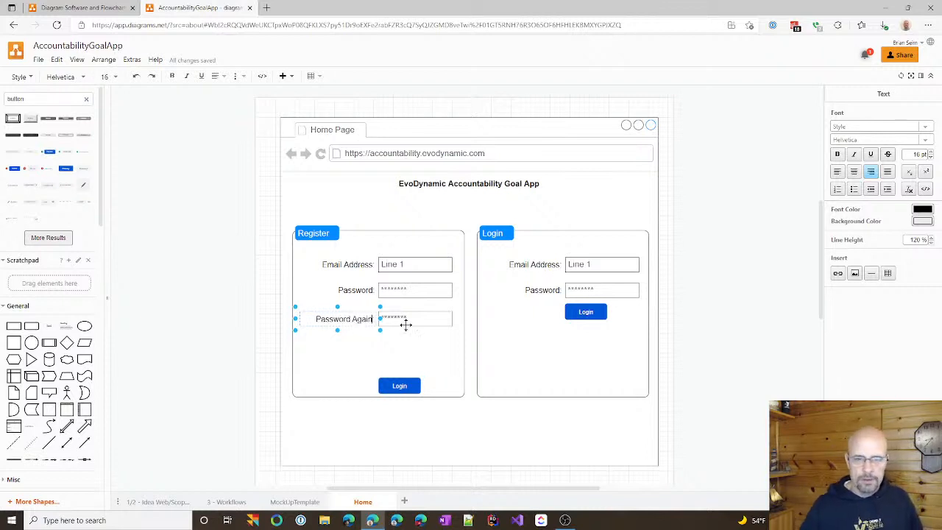
left_click(409, 323, "shift")
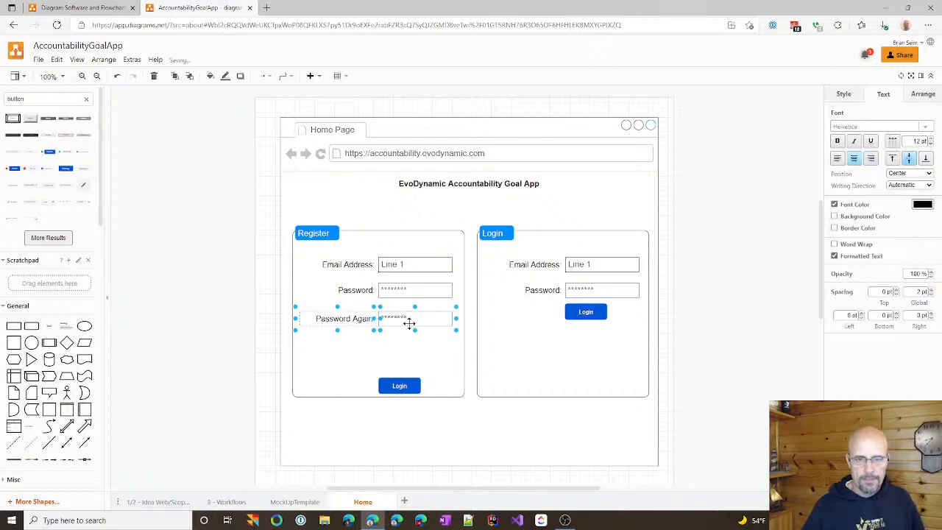
key("Up")
key("Up")
key("Up")
key("Up")
key("Up")
key("Up")
key("Up")
key("Up")
key("Up")
key("Up")
key("Up")
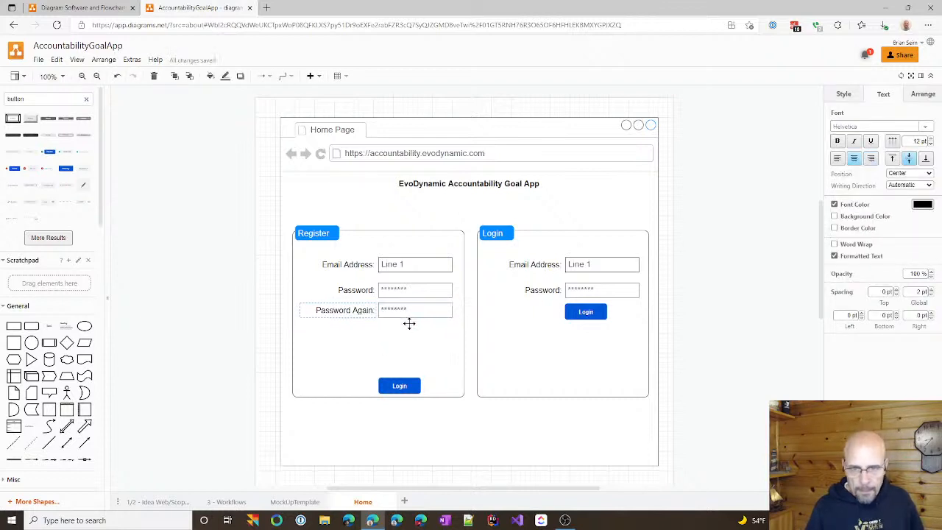
key("Up")
key("Up")
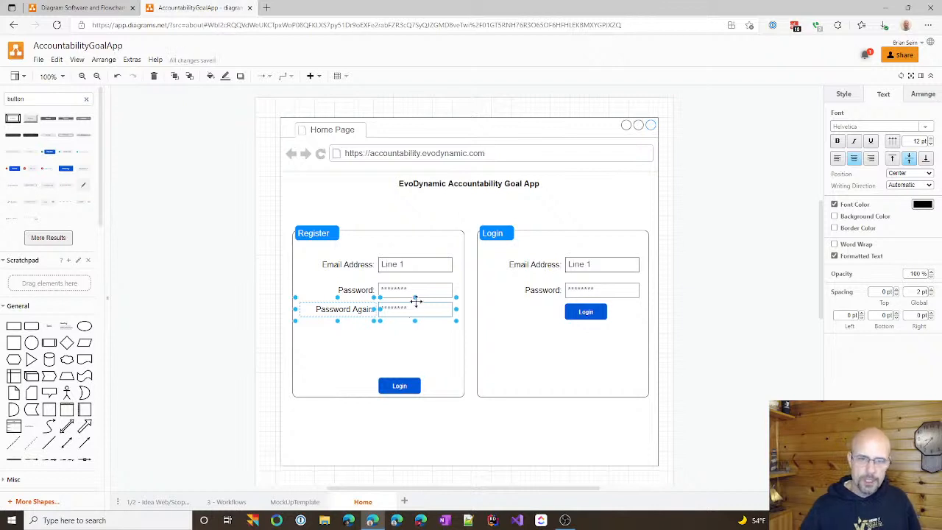
Move the Password and Password Again rows up together, just beneath Email Address
left_click(360, 290)
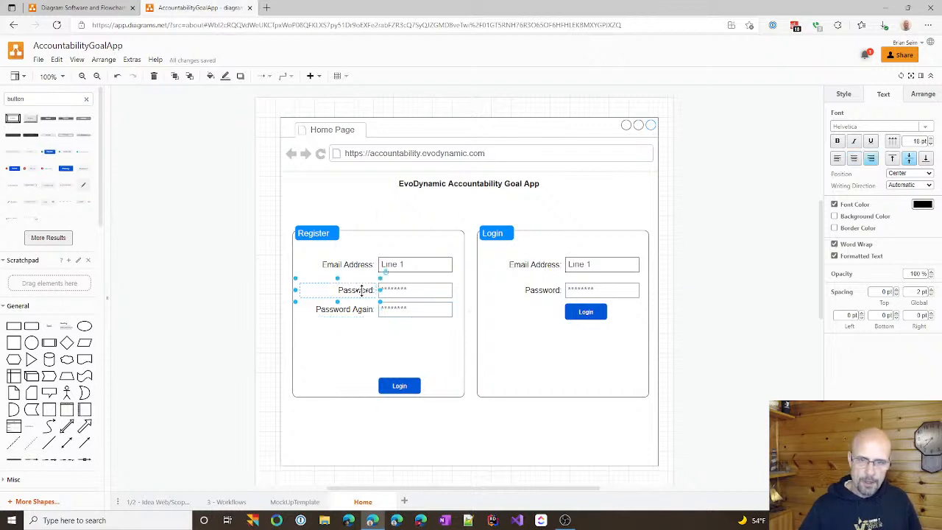
left_click(403, 290, "ctrl")
left_click(398, 308, "ctrl")
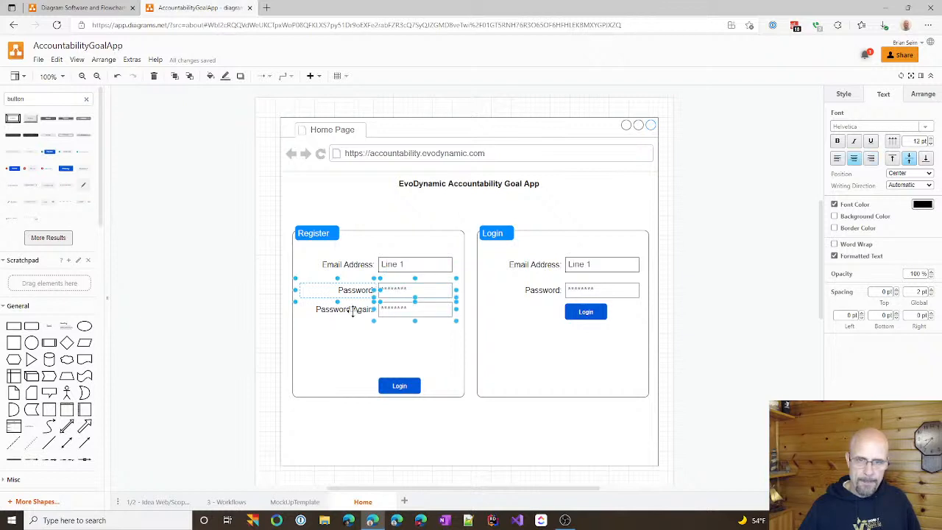
left_click(352, 310, "ctrl")
key("shift+Up")
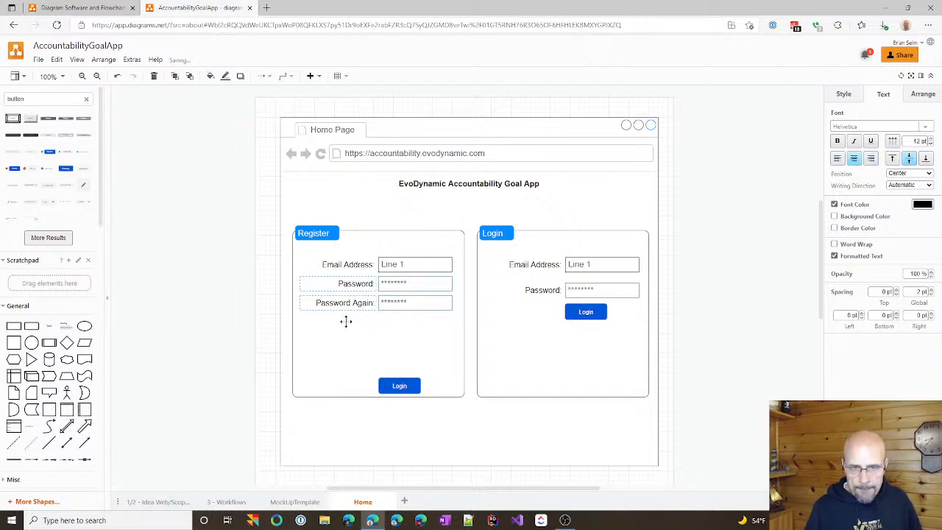
key("Up")
key("Up")
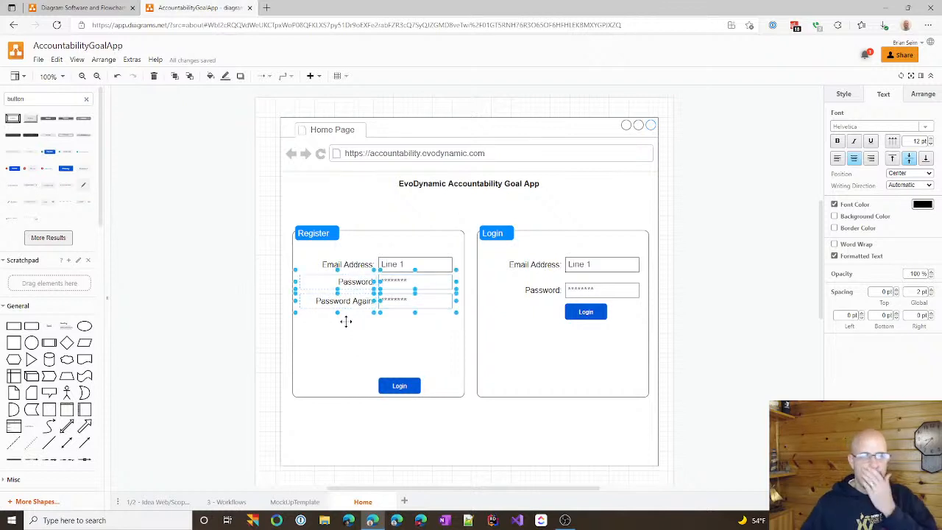
left_click(347, 412)
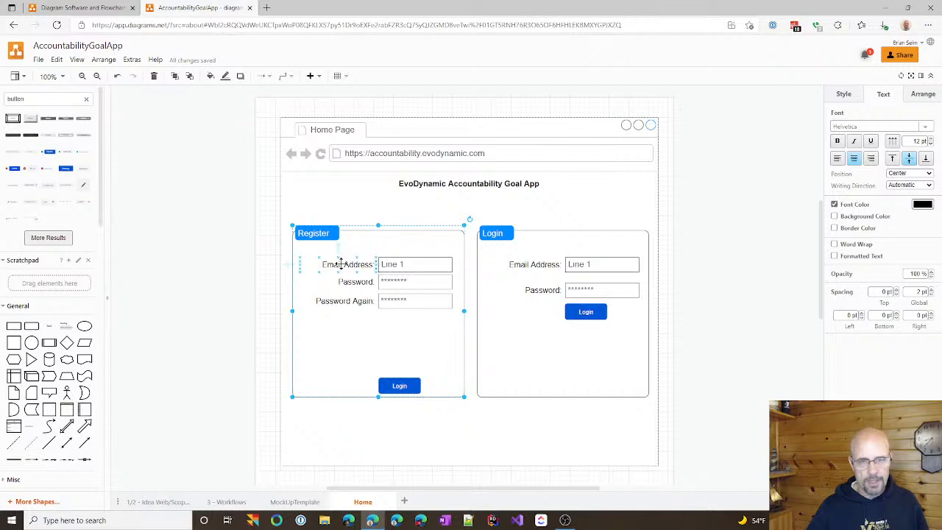
left_click(339, 265)
Duplicate the Email Address row and position the copy below Password Again
left_click(404, 263, "shift")
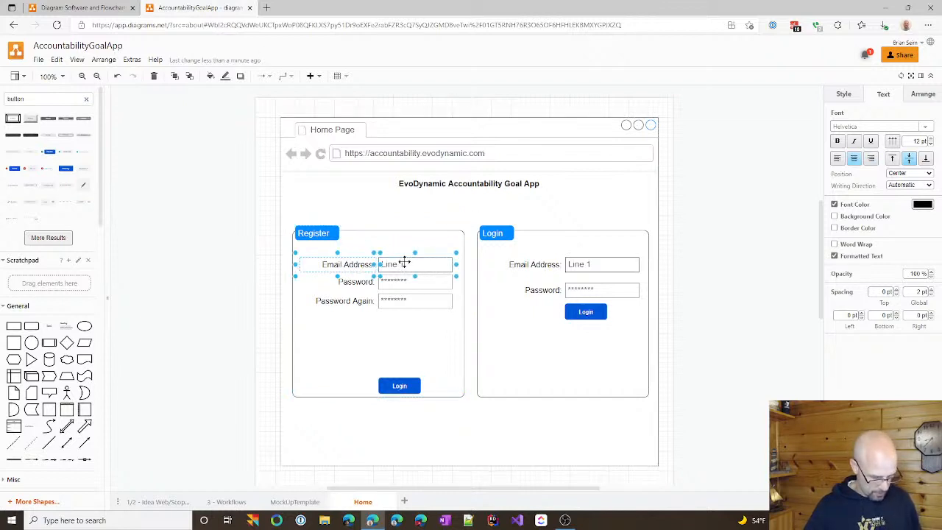
key("ctrl+d")
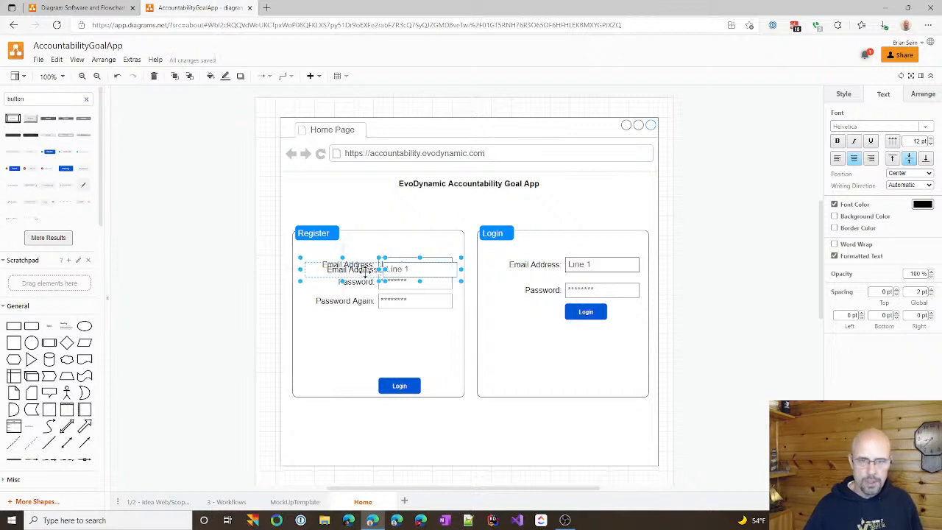
key("Left")
key("Left")
key("Left")
key("Left")
key("Left")
key("Left")
key("Left")
key("Left")
key("Left")
key("Left")
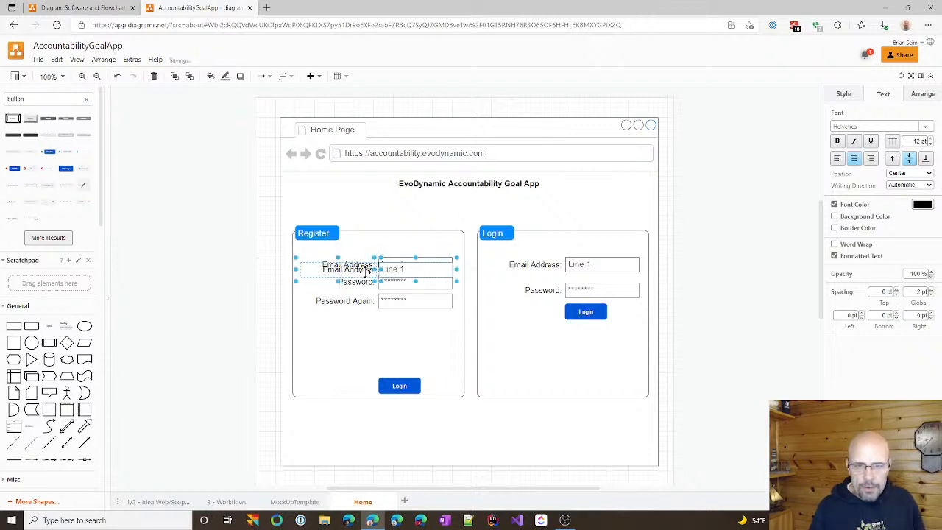
key("Down")
key("Down")
key("Down")
key("Down")
key("Down")
key("Down")
key("Down")
key("Down")
key("Down")
key("Down")
key("Down")
key("Down")
key("Down")
key("Down")
key("Down")
key("Down")
key("Down")
key("Down")
key("Down")
key("Down")
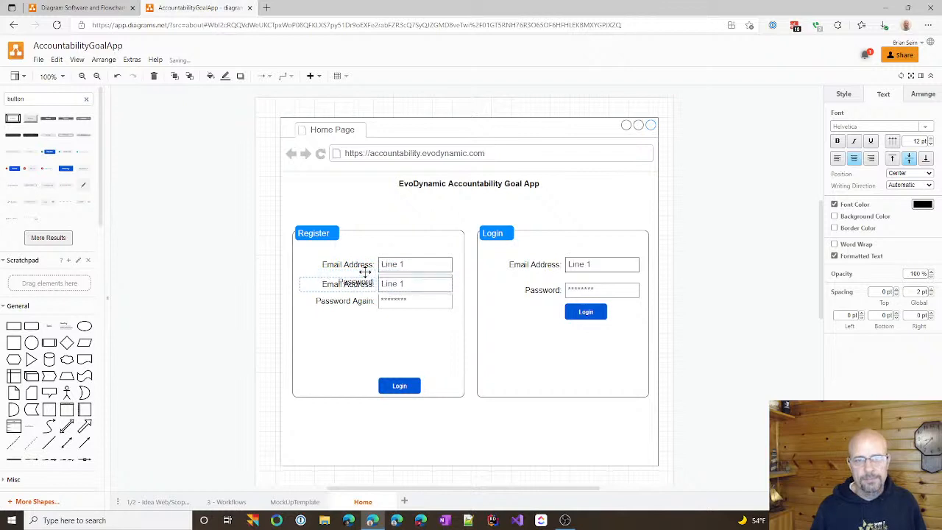
key("Down")
key("Down")
key("Down")
key("Down")
key("Down")
key("Down")
key("Down")
key("Down")
key("Down")
key("Down")
key("Down")
key("Down")
key("Down")
key("Down")
key("Down")
key("Down")
key("Down")
key("Down")
key("Down")
key("Down")
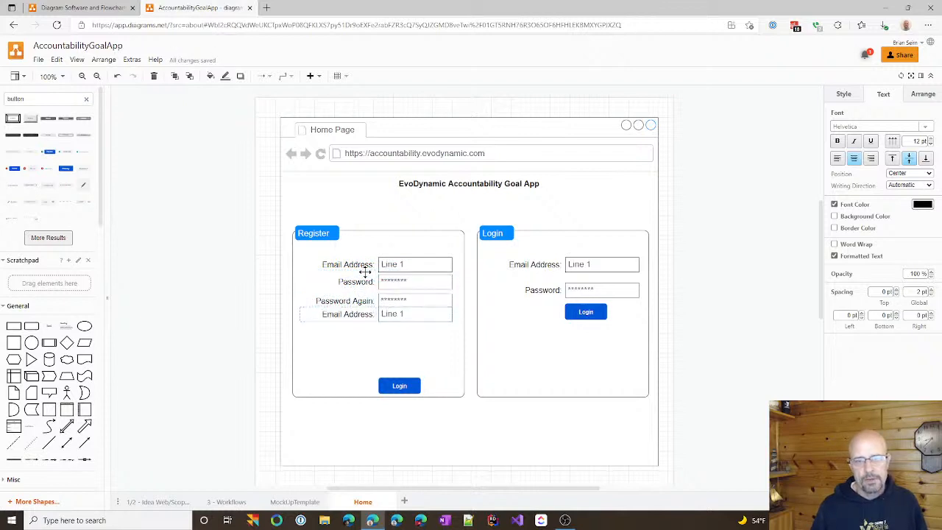
key("Down")
key("Down")
key("Down")
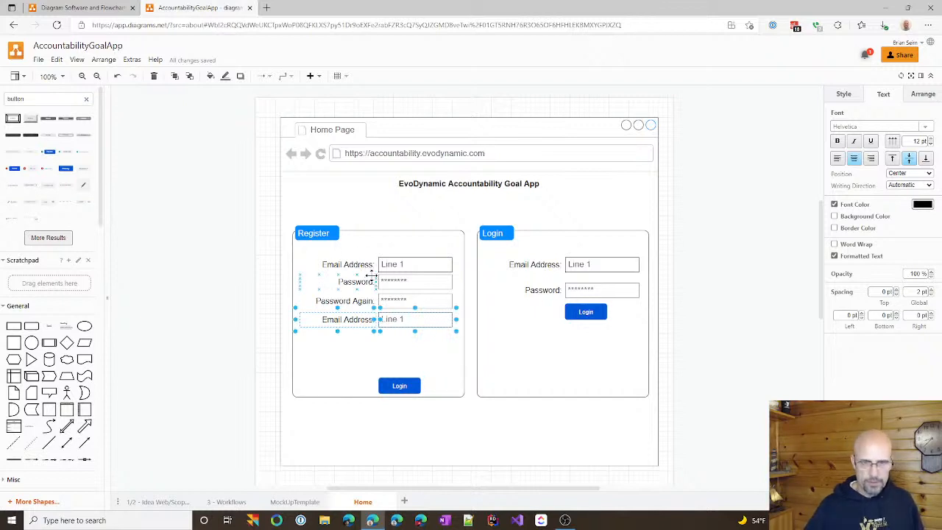
Paste two more Email Address rows and nudge them down into evenly spaced lines
key("ctrl+v")
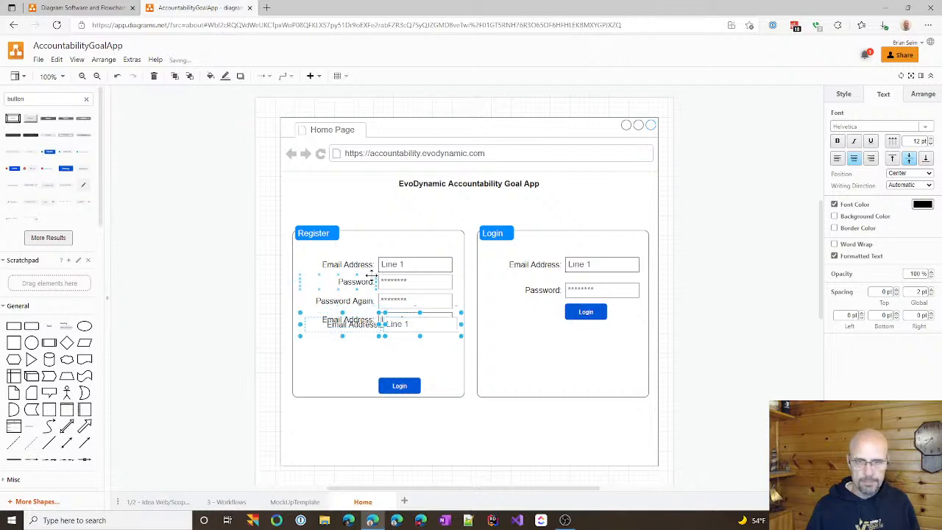
key("Left")
key("Left")
key("Left")
key("Left")
key("Left")
key("Left")
key("Left")
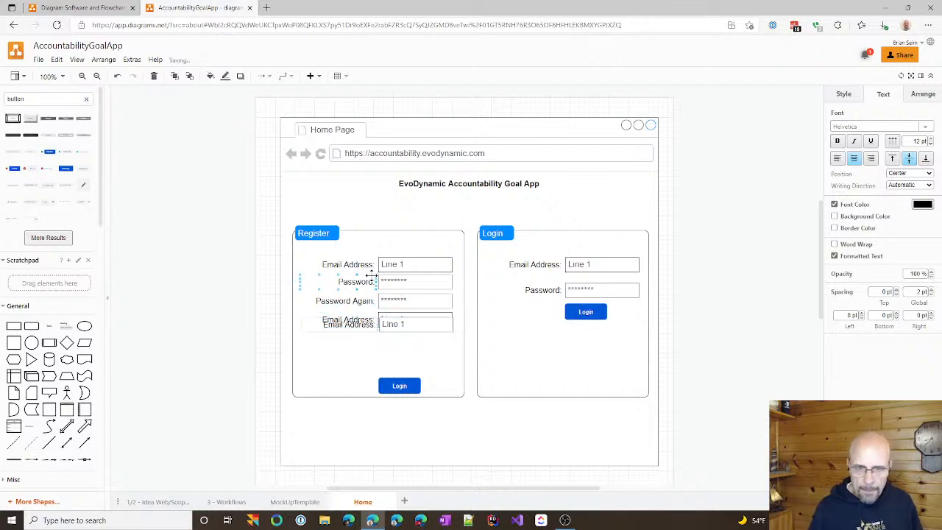
key("Down")
key("Down")
key("Down")
key("Down")
key("Down")
key("Down")
key("Down")
key("Down")
key("Down")
key("Down")
key("Down")
key("Down")
key("Down")
key("Down")
key("Down")
key("Down")
key("Down")
key("Down")
key("Down")
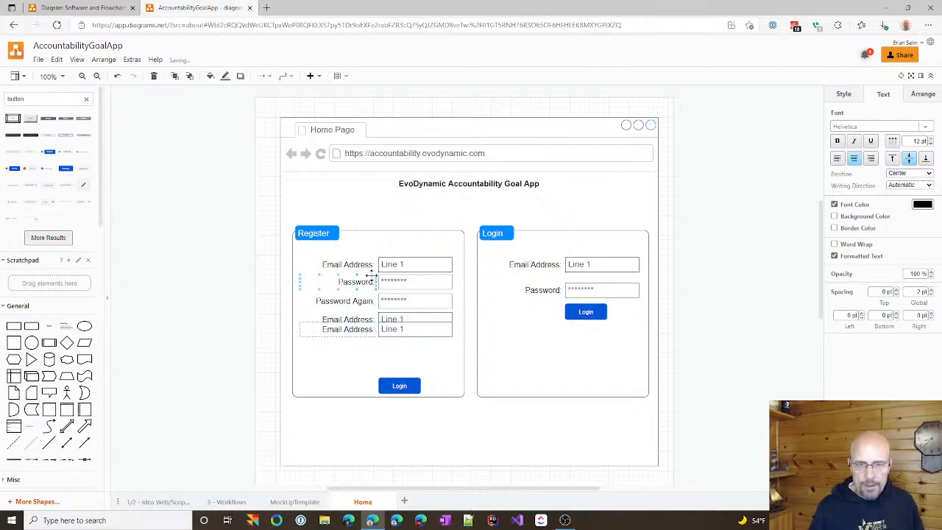
key("Down")
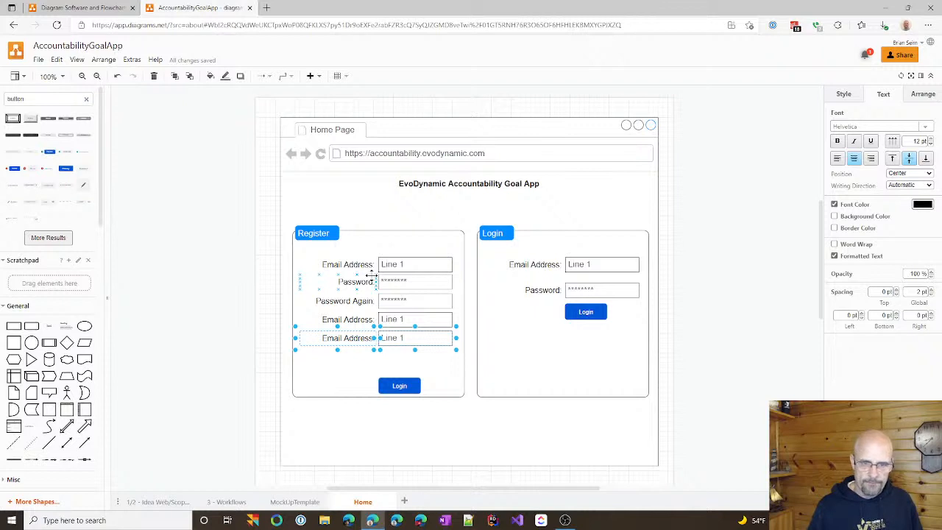
key("Down")
key("Down")
key("Down")
key("Down")
key("Down")
key("Down")
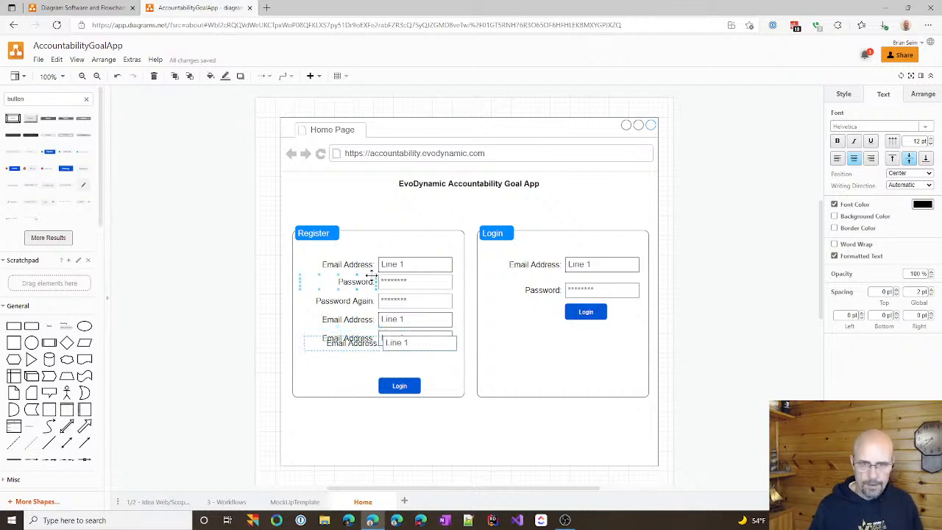
key("Down")
key("Down")
key("Down")
key("Down")
key("Down")
key("Down")
key("Down")
key("Down")
key("Down")
key("Down")
key("Down")
key("Down")
key("Down")
key("Down")
key("Down")
key("Down")
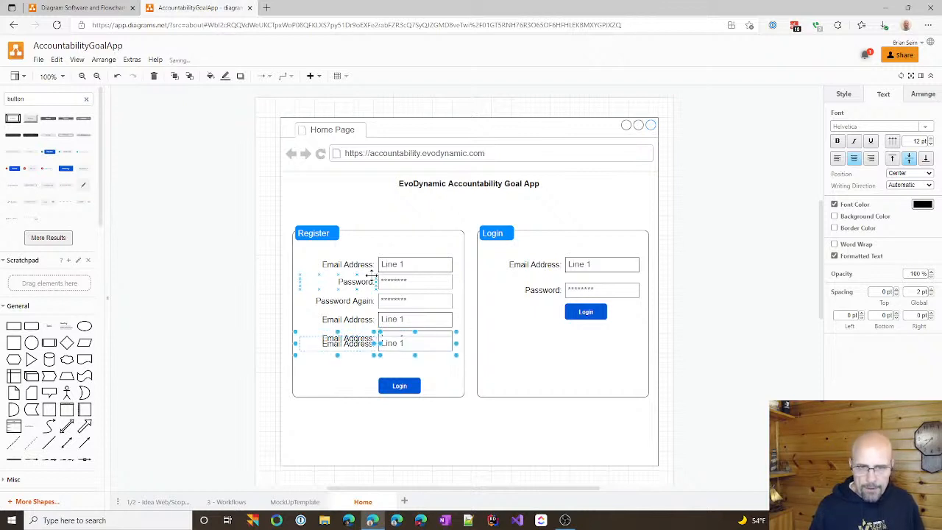
key("Down")
key("Down")
key("Down")
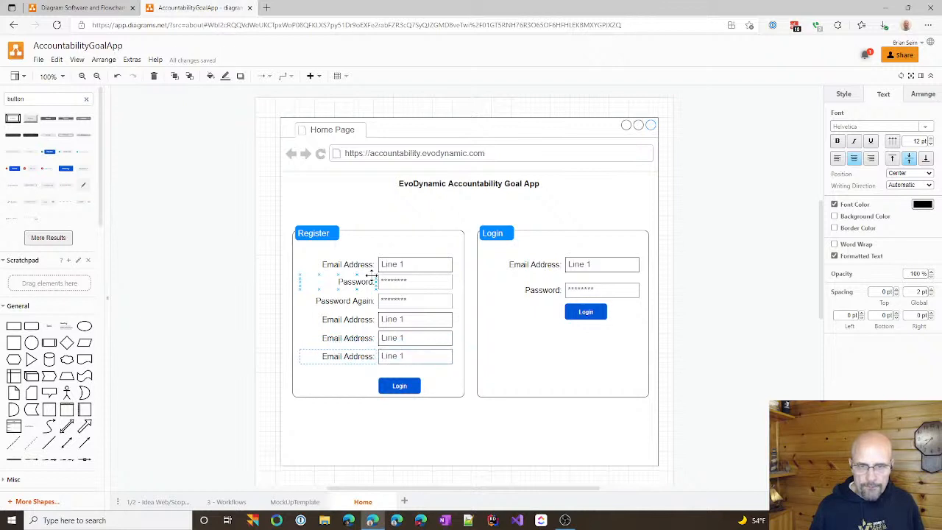
key("Down")
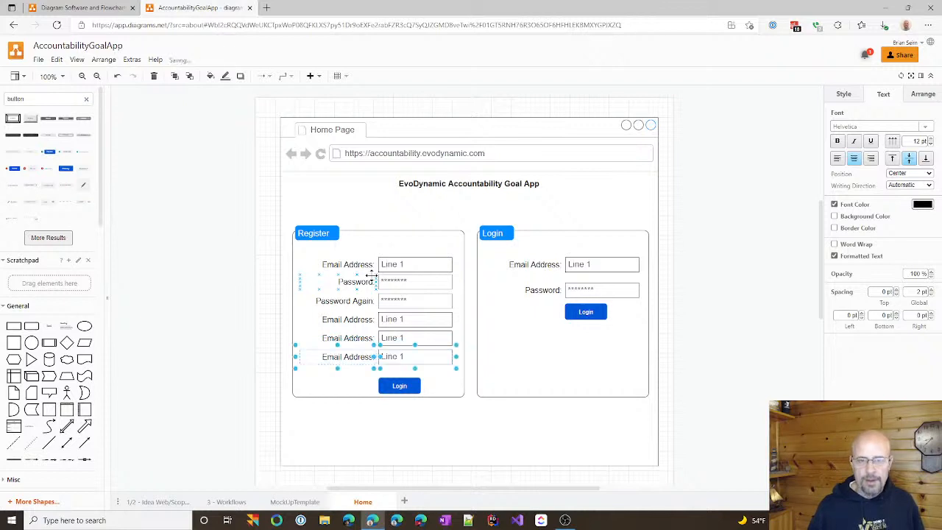
left_click(228, 501)
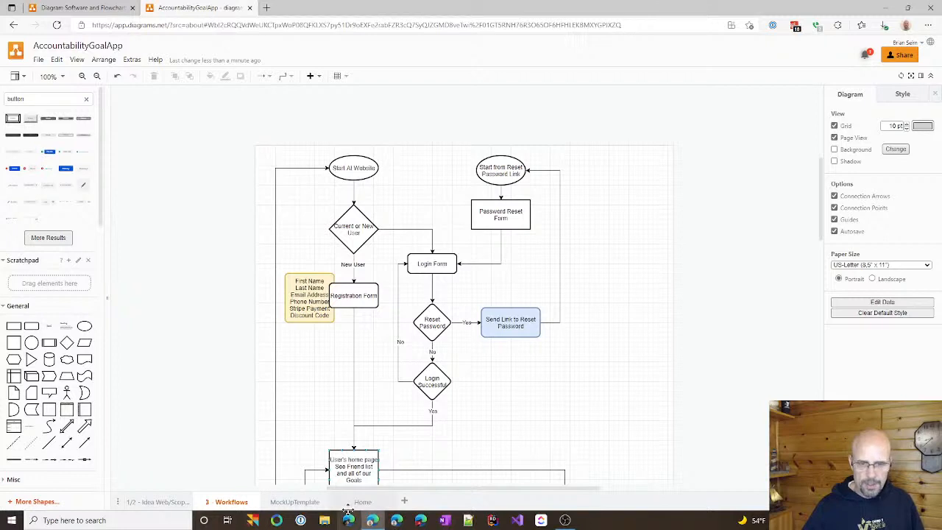
left_click(347, 501)
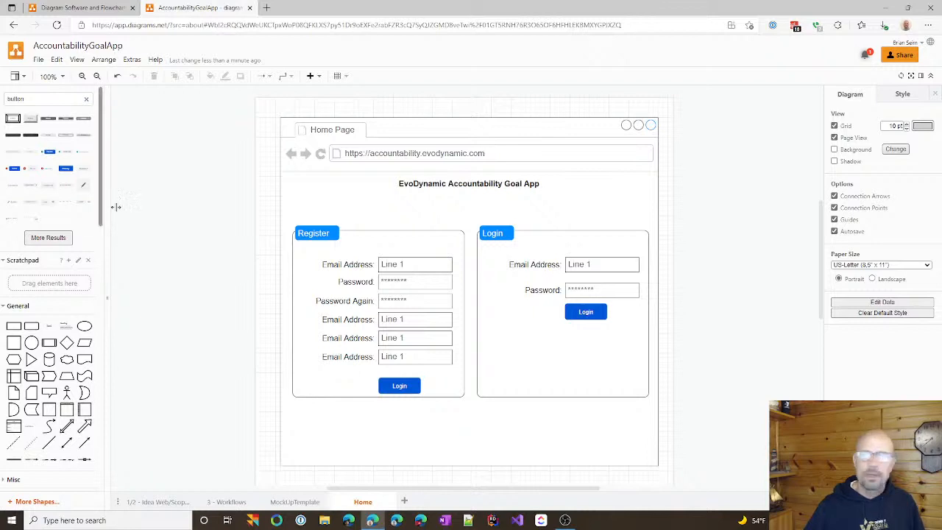
Browse the Edit and View menus, then view the browser mockup container's context menu
left_click(57, 61)
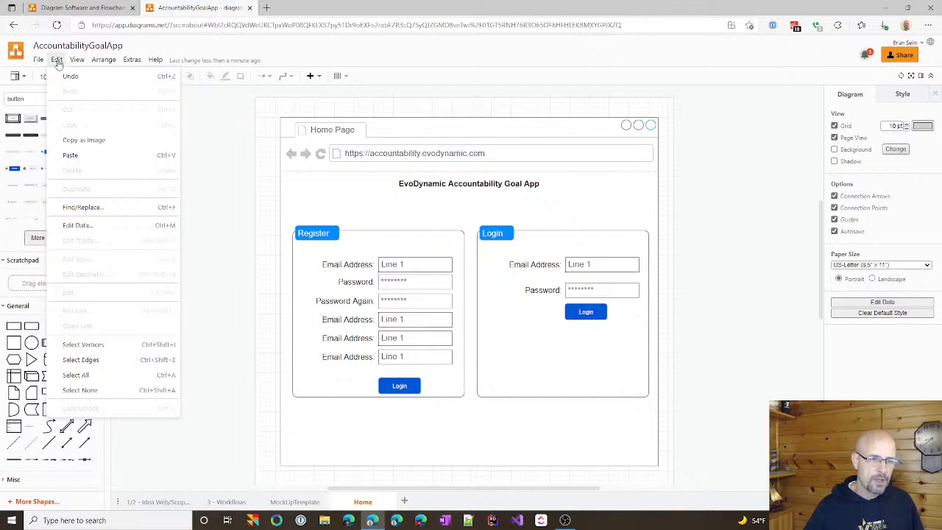
mouse_move(76, 62)
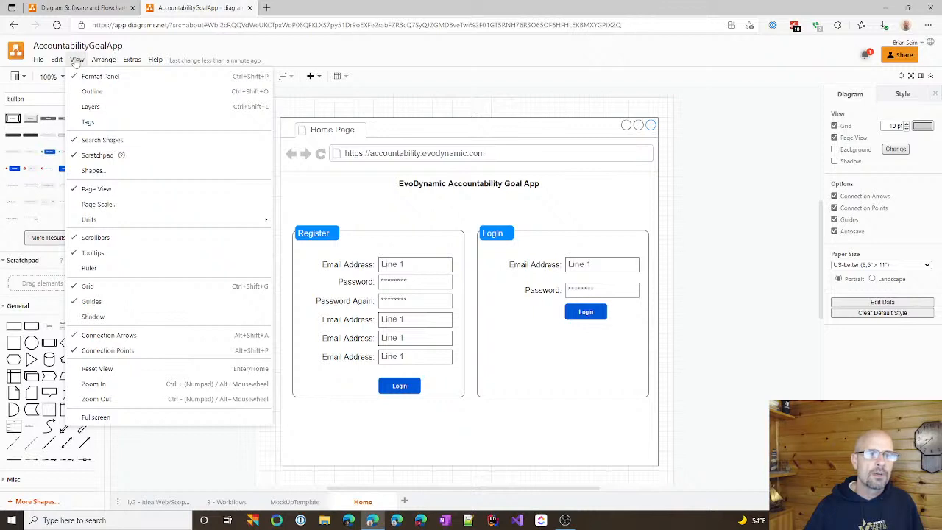
left_click(361, 177)
right_click(363, 210)
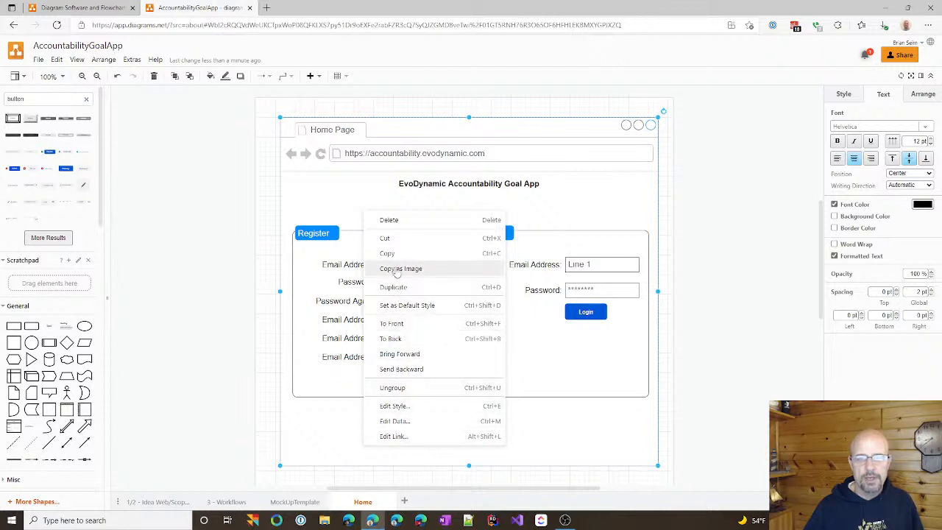
left_click(267, 222)
Select all six Register label-and-input rows and nudge them up two steps
left_click(355, 265)
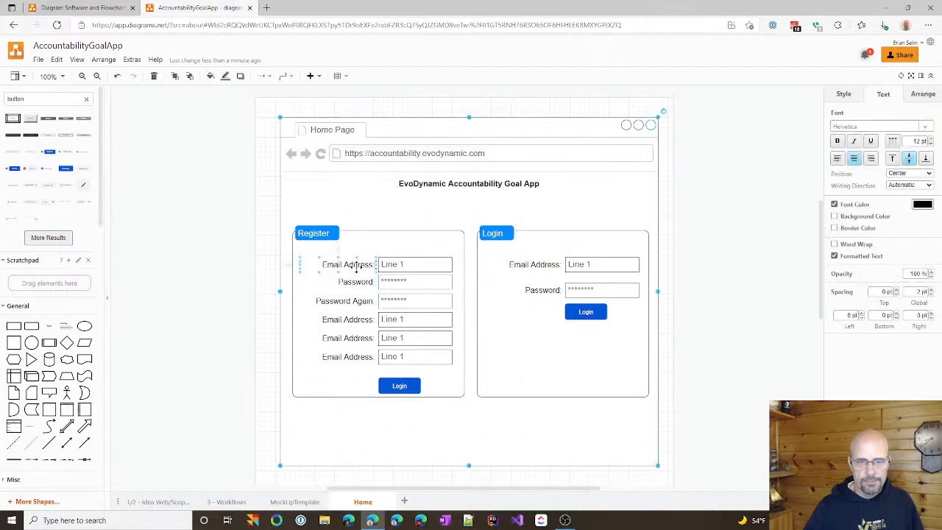
double_click(355, 266)
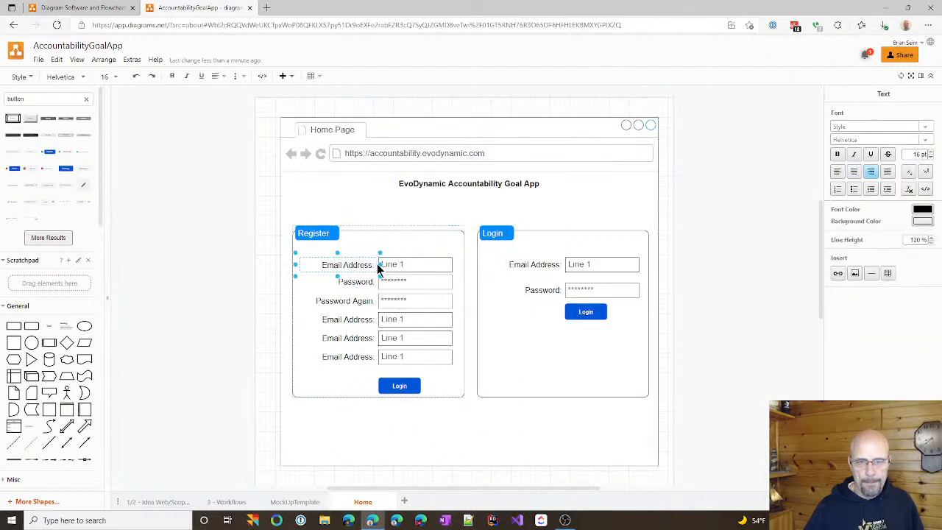
left_click(399, 267, "shift")
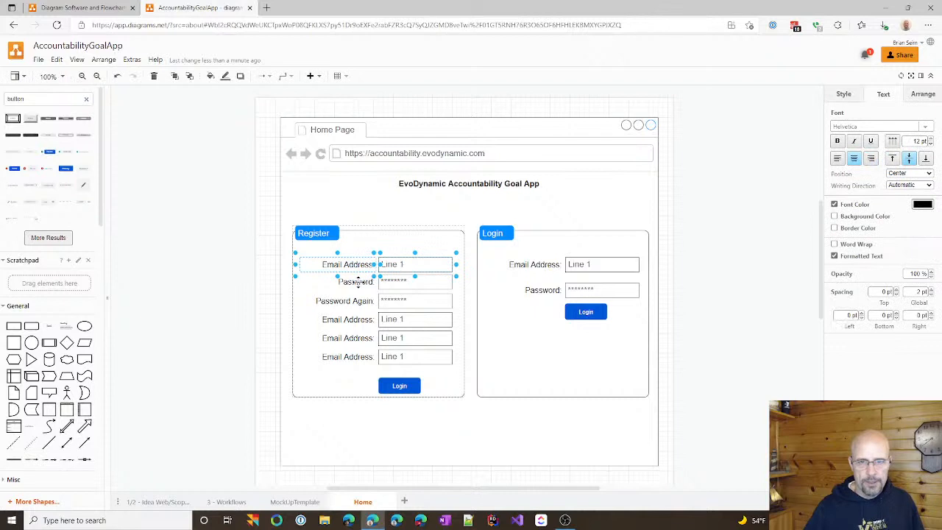
left_click(404, 282, "shift")
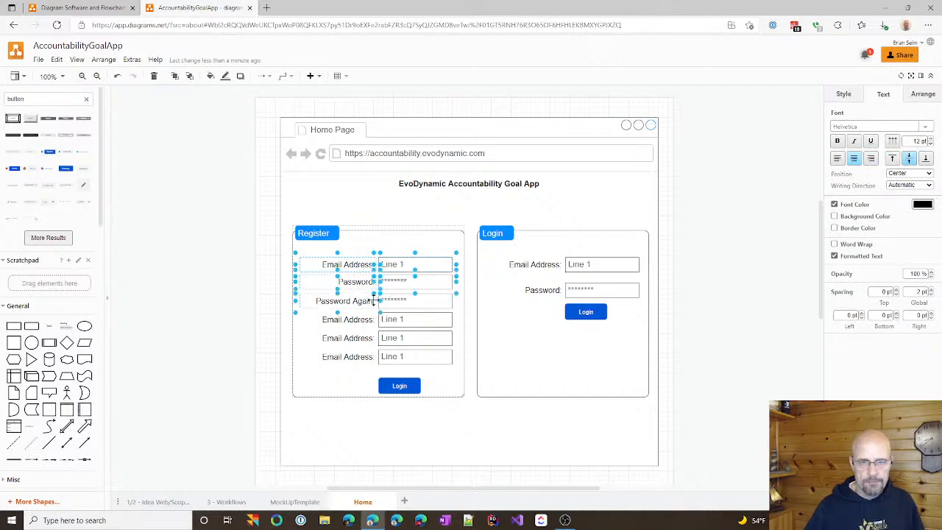
left_click(385, 300, "shift")
left_click(401, 321, "shift")
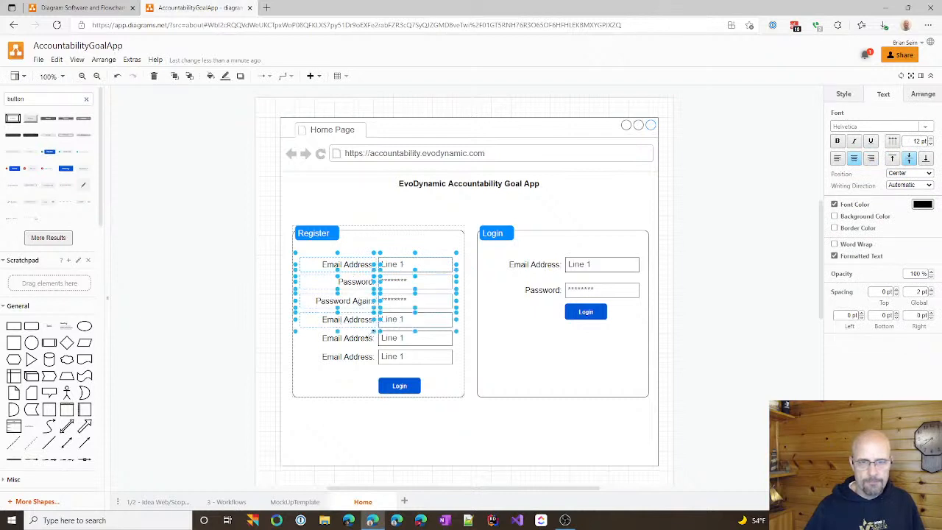
left_click(405, 337, "shift")
left_click(396, 357, "shift")
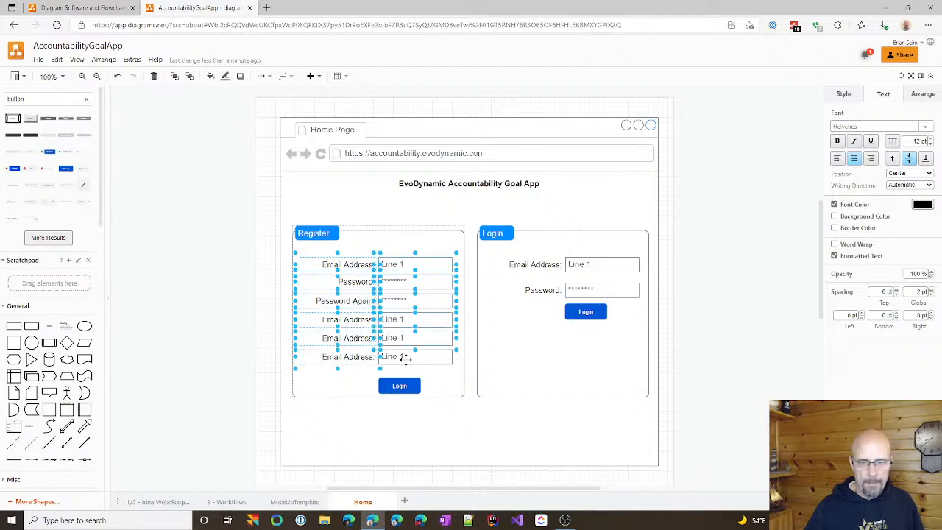
left_click(468, 401)
key("Up")
key("Up")
key("Up")
key("Up")
key("Up")
key("Up")
key("Up")
key("Up")
key("Up")
key("Up")
key("Up")
key("Up")
key("Up")
key("Up")
key("Up")
key("Up")
key("Up")
key("Up")
key("Up")
key("Up")
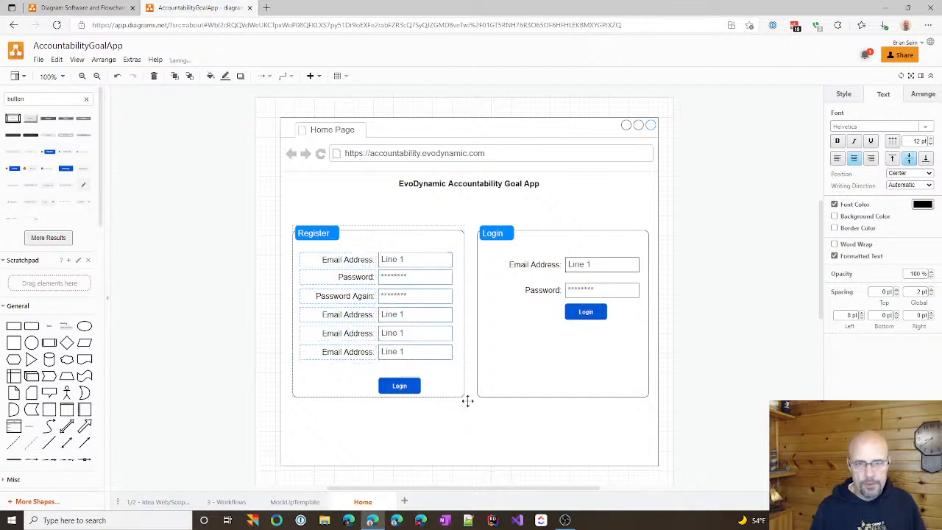
key("Up")
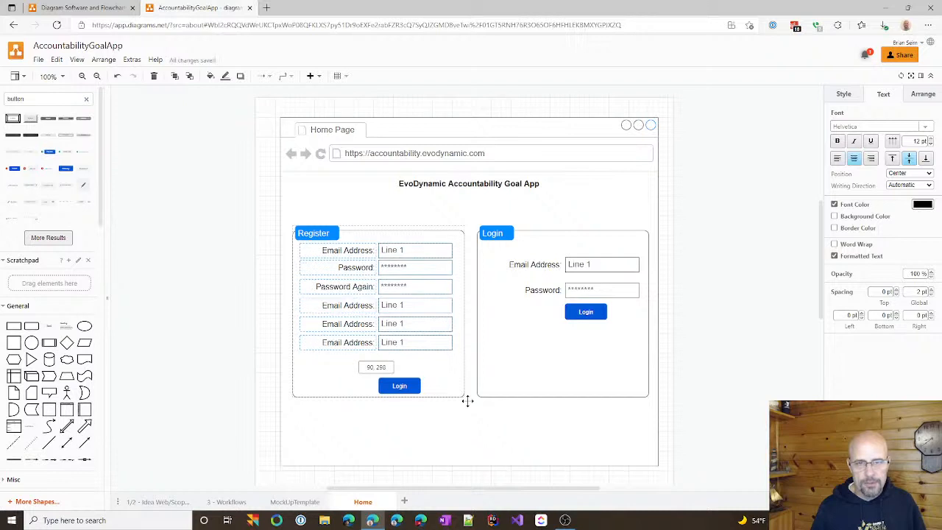
Relabel the fourth, fifth and sixth Register rows 'First Name', 'Last Name:' and 'Phone:'
double_click(348, 307)
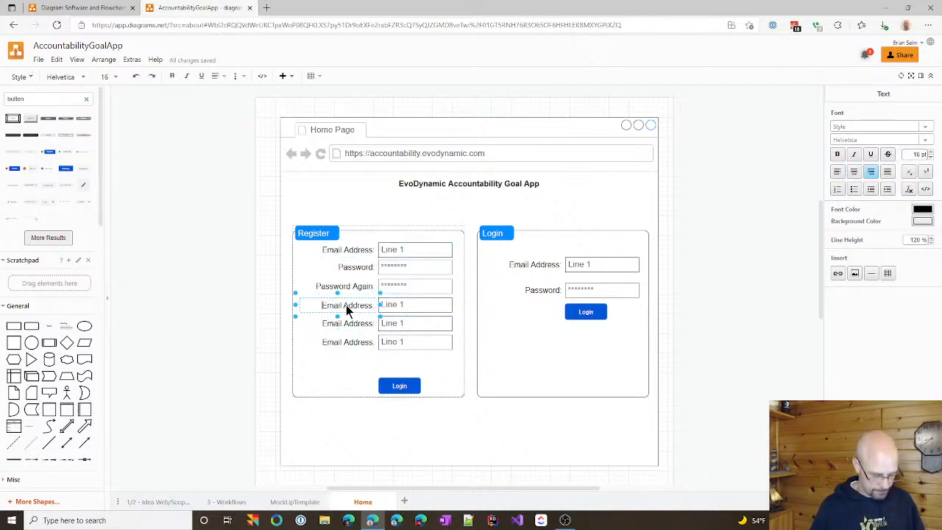
key("Delete")
key("Delete")
key("Delete")
key("Delete")
key("Delete")
key("Delete")
key("Delete")
key("Delete")
key("Delete")
key("Delete")
key("Delete")
key("Delete")
key("Delete")
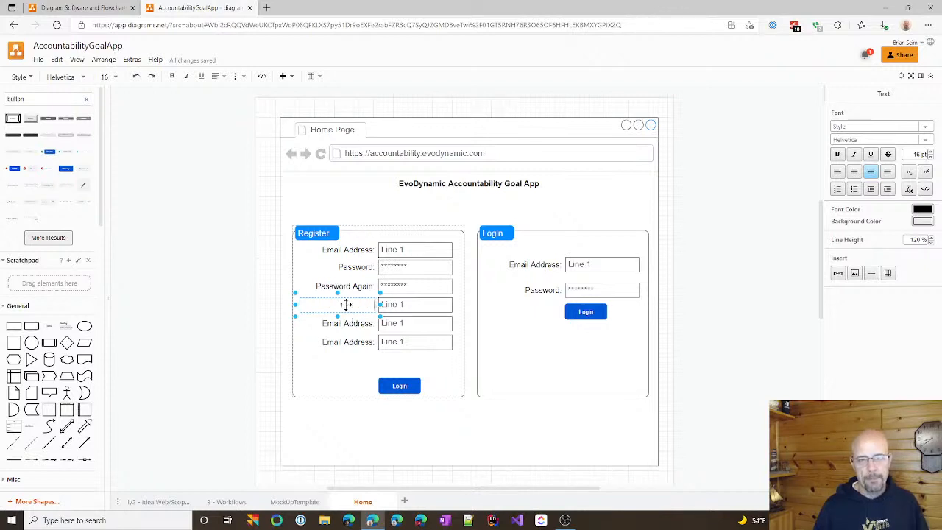
type("First Name")
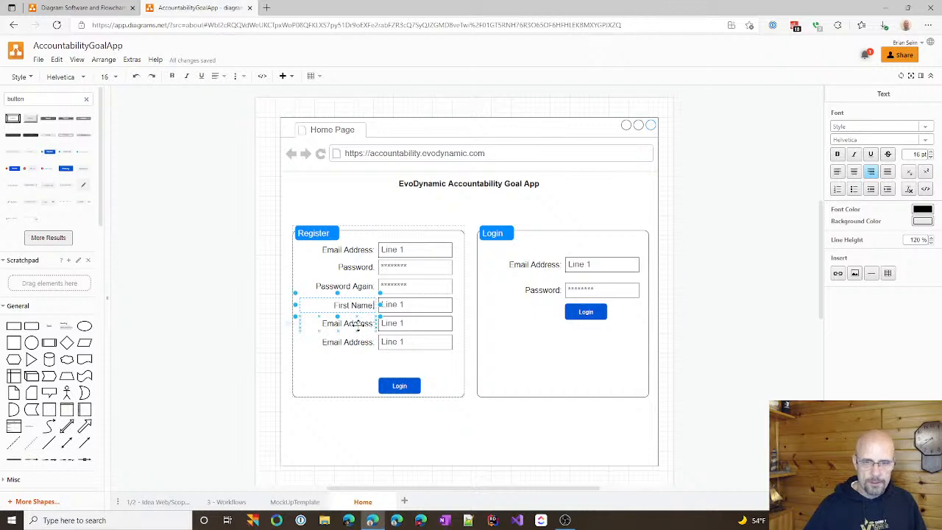
double_click(360, 331)
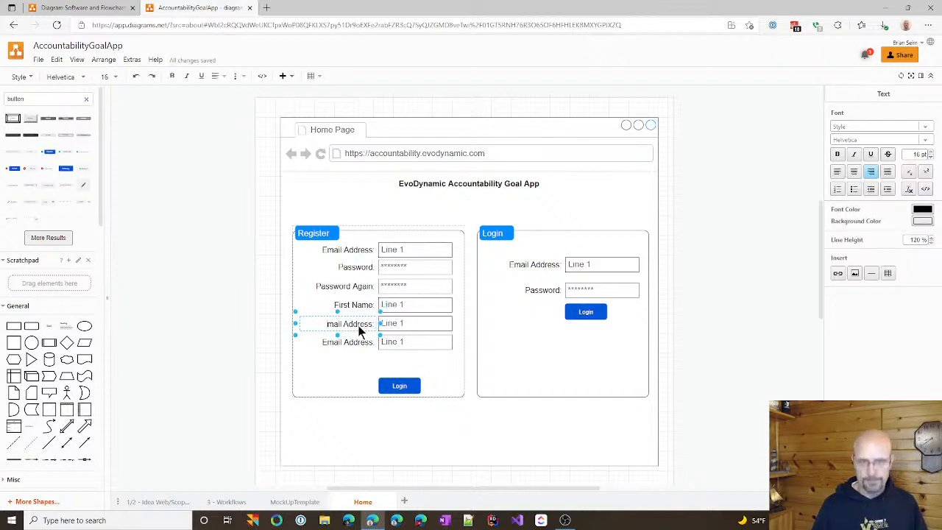
key("Delete")
key("Delete")
key("Delete")
key("Delete")
key("Delete")
key("Delete")
key("Delete")
key("Delete")
key("Delete")
key("Delete")
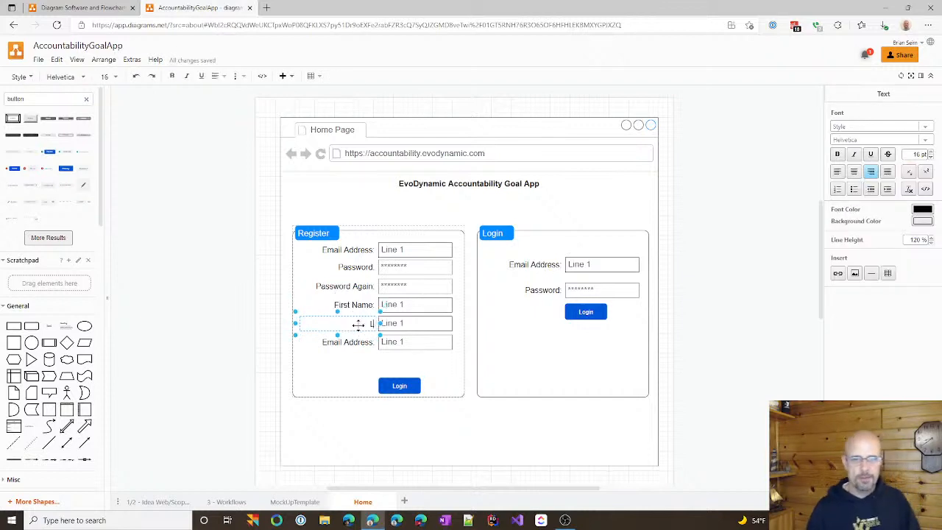
type("Last Name:")
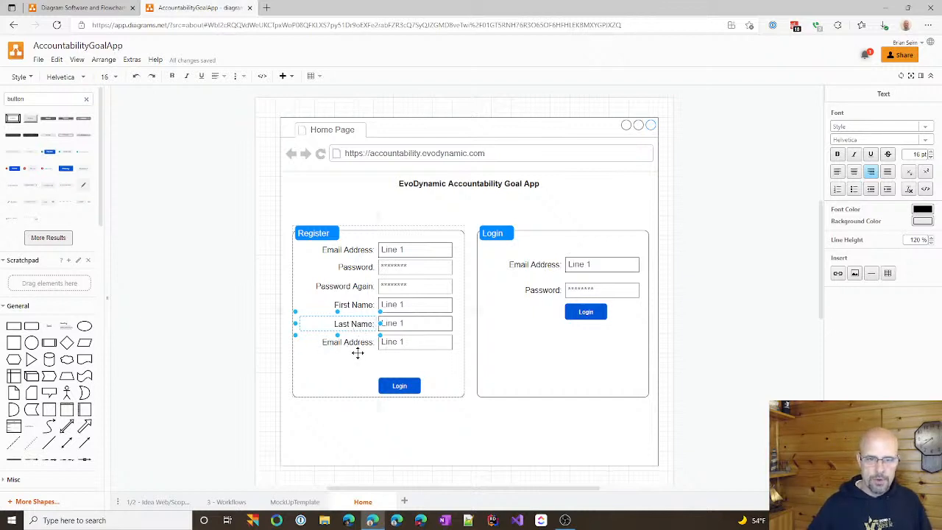
left_click(357, 346)
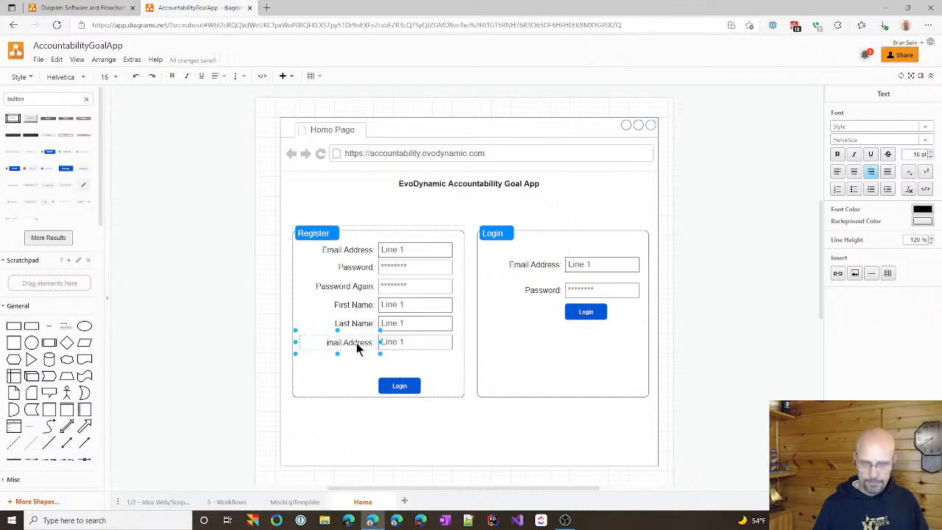
key("BackSpace")
key("BackSpace")
key("BackSpace")
key("BackSpace")
key("BackSpace")
key("BackSpace")
key("BackSpace")
key("BackSpace")
key("BackSpace")
key("BackSpace")
key("BackSpace")
key("BackSpace")
key("BackSpace")
key("BackSpace")
type("P")
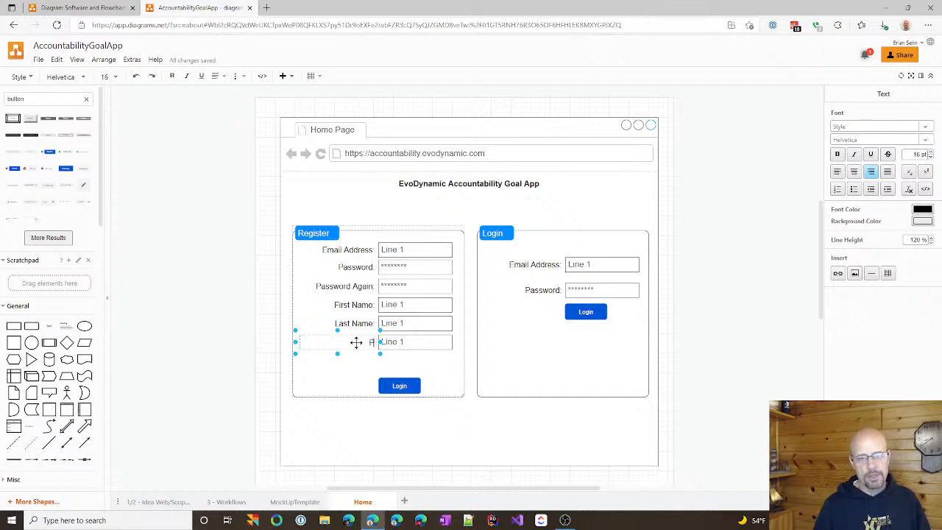
type("hone:")
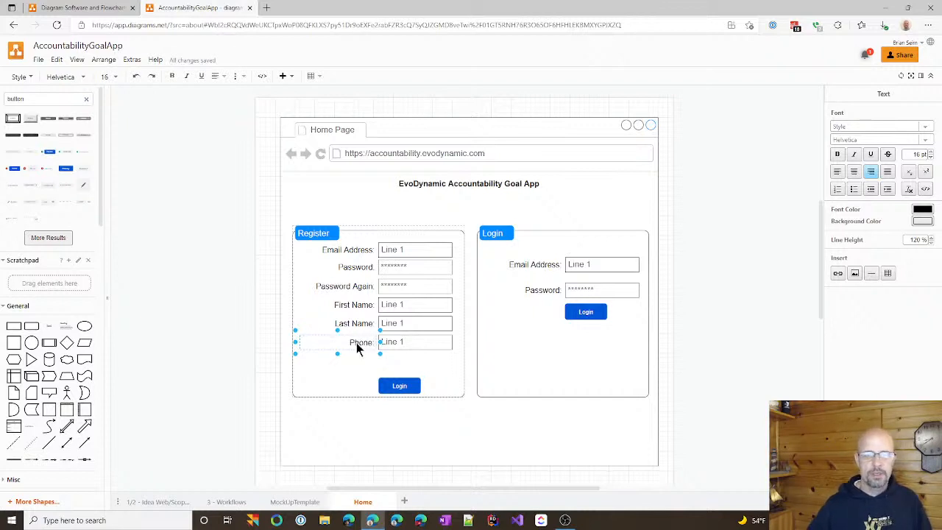
left_click(385, 345)
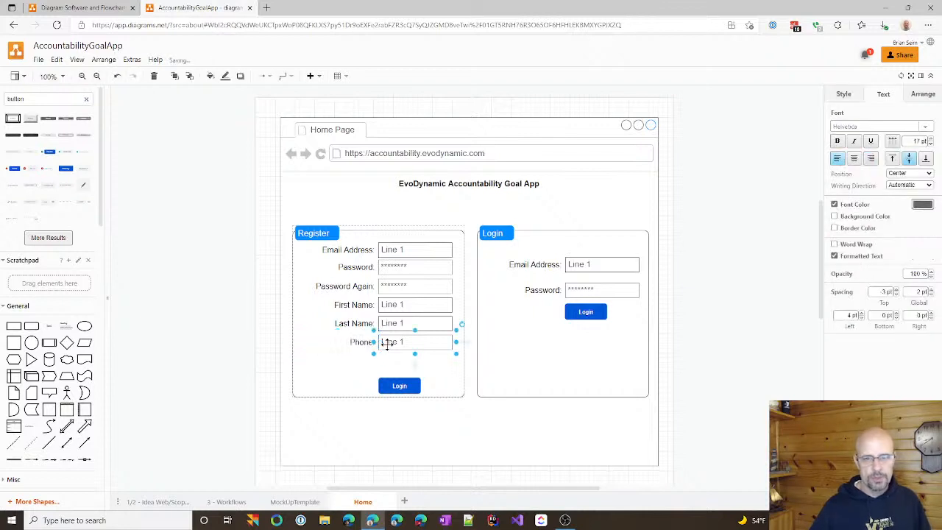
Copy the Phone row and align the copy just below it
left_click(354, 342, "shift")
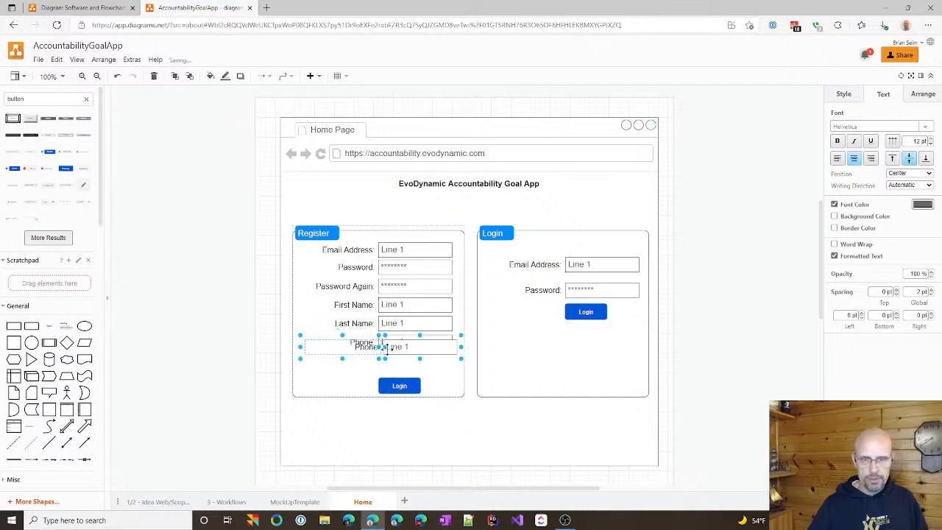
left_click_drag(359, 352, 361, 356)
key("Left")
key("Left")
key("Left")
key("Left")
key("Left")
key("Left")
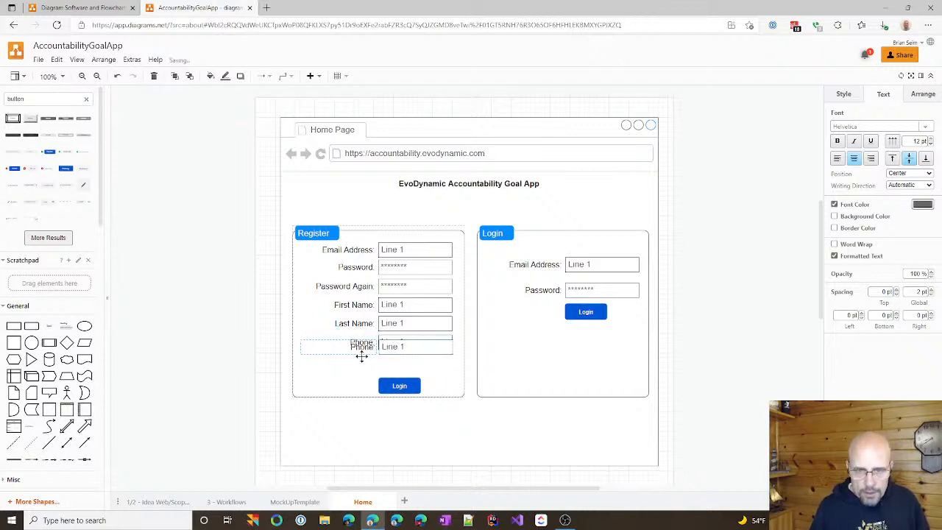
key("Down")
key("Down")
key("Down")
key("Down")
key("Down")
key("Down")
key("Down")
key("Down")
key("Down")
key("Down")
key("Down")
key("Down")
key("Down")
key("Down")
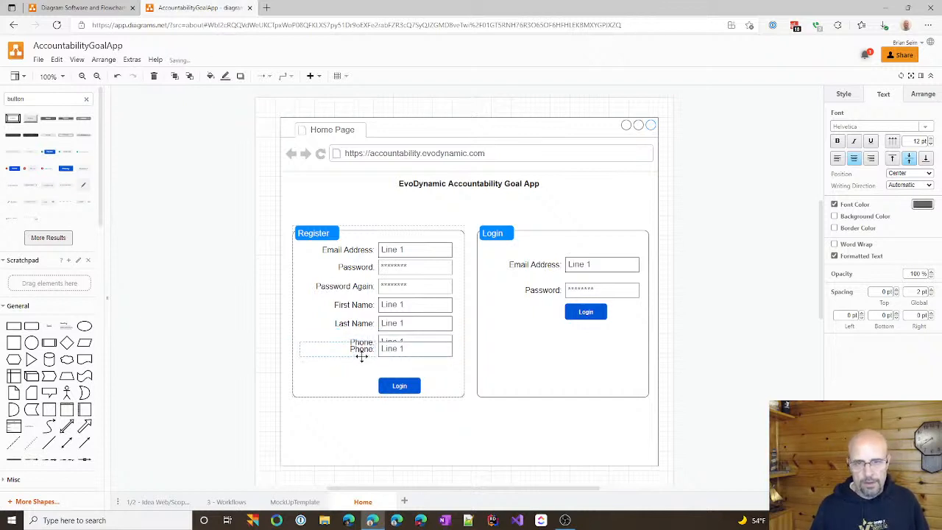
key("Down")
key("Down")
key("Down")
key("Down")
key("Down")
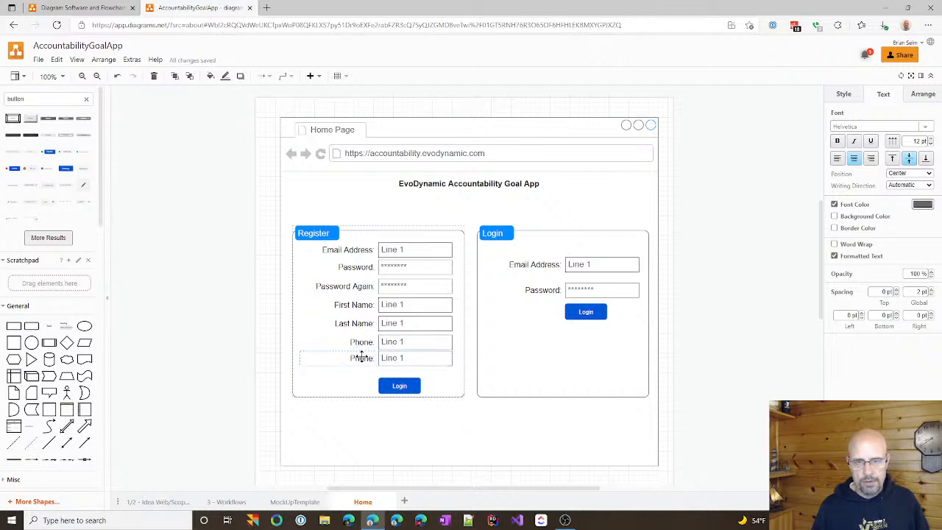
key("Down")
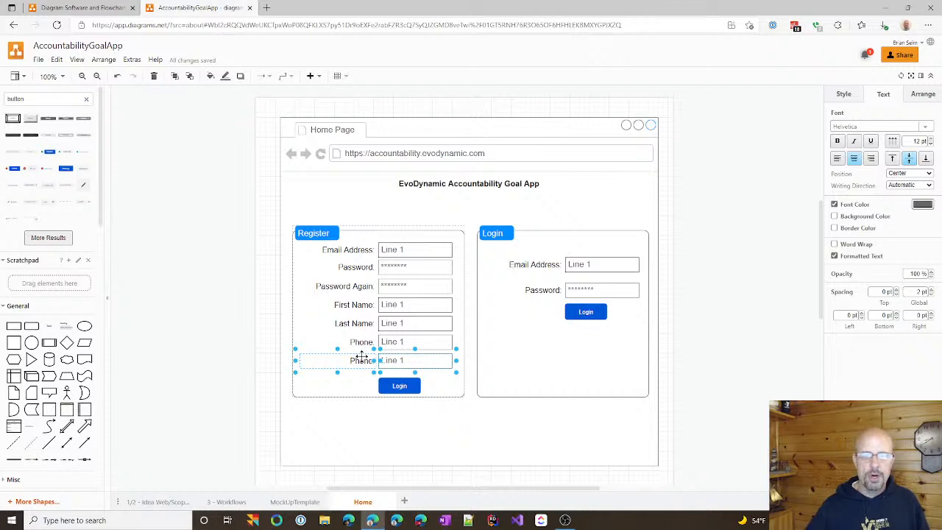
Nudge the Email Address row up and rename the copied row 'Discount Code:'
left_click(354, 248)
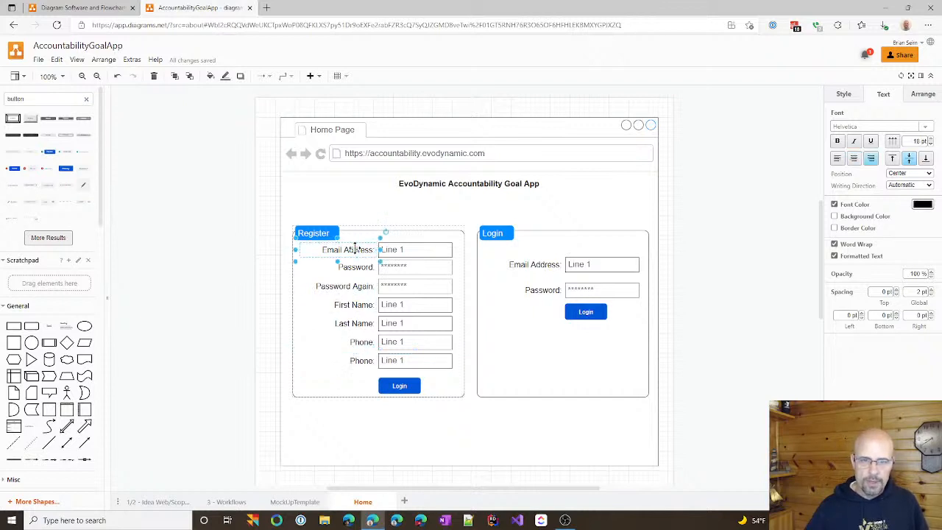
left_click(401, 248)
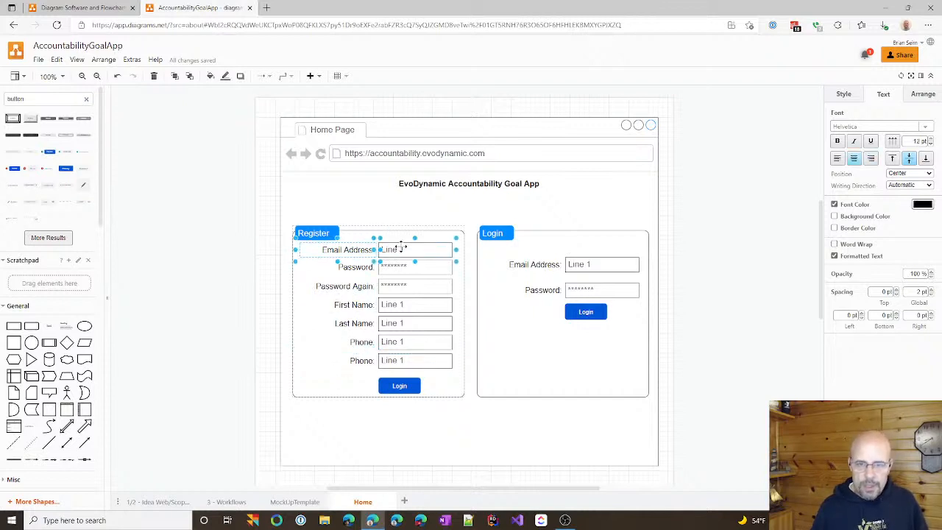
key("Up")
key("Up")
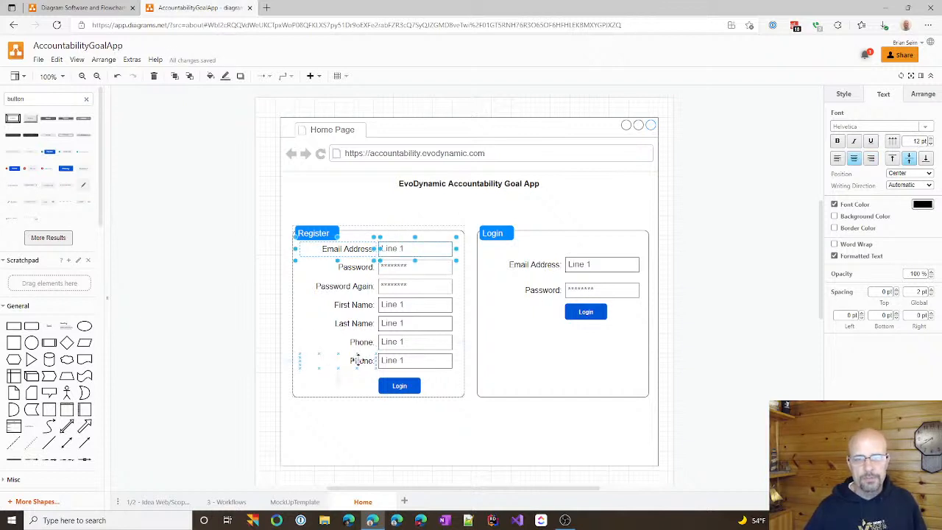
double_click(358, 360)
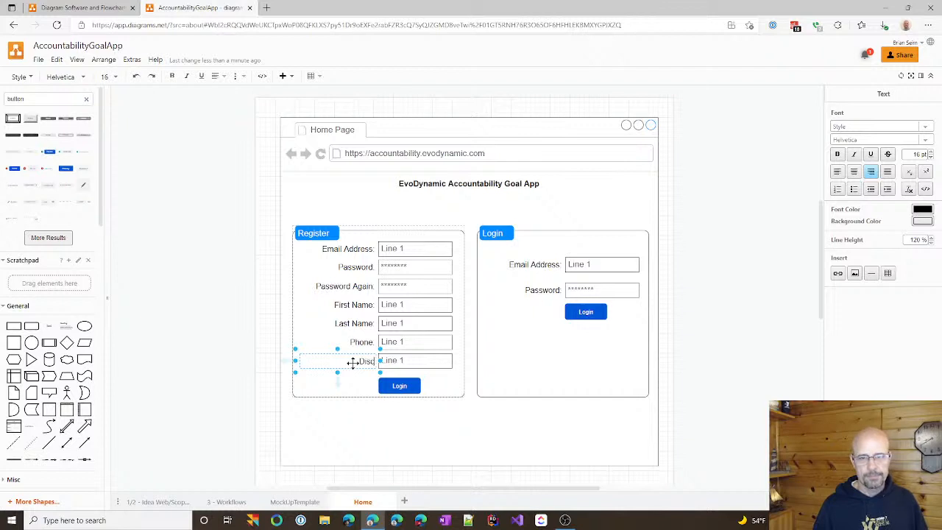
type("nt Code:")
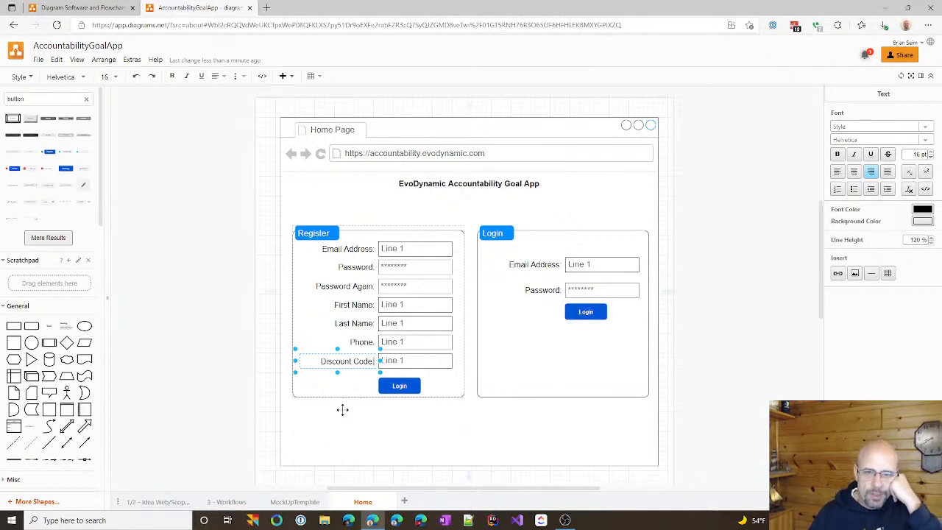
scroll(50, 342, "down", 8)
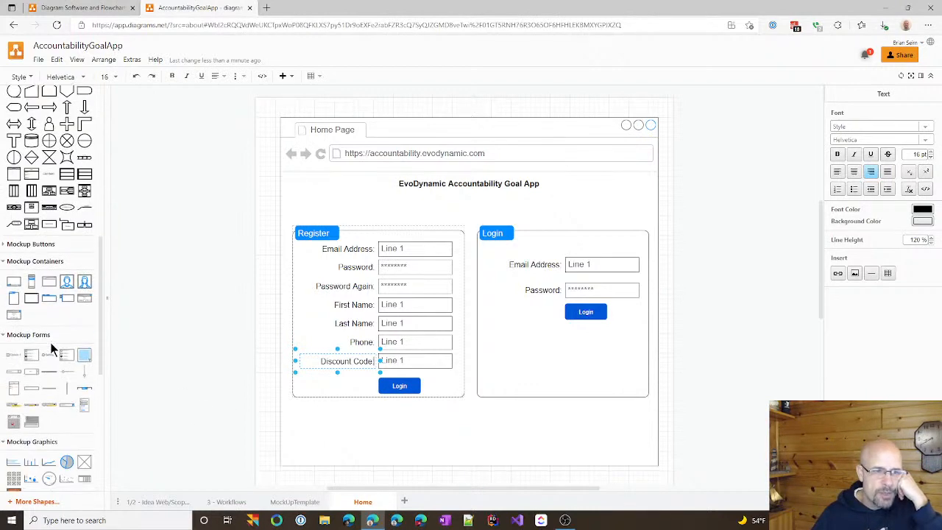
scroll(50, 343, "down", 2)
mouse_move(13, 346)
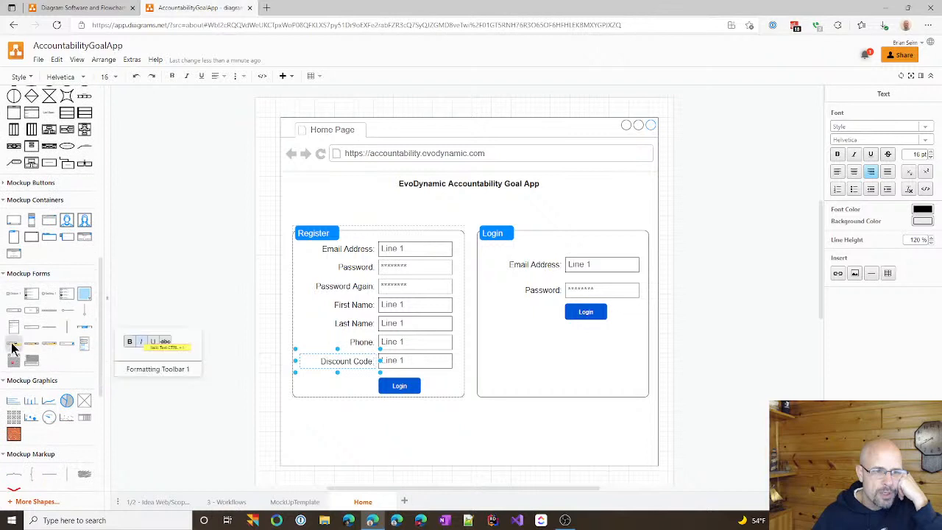
mouse_move(29, 361)
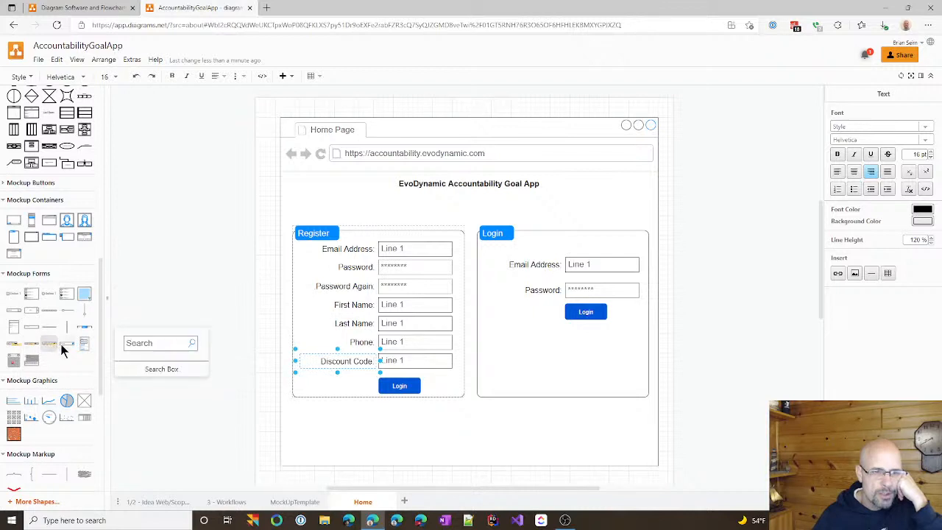
mouse_move(85, 344)
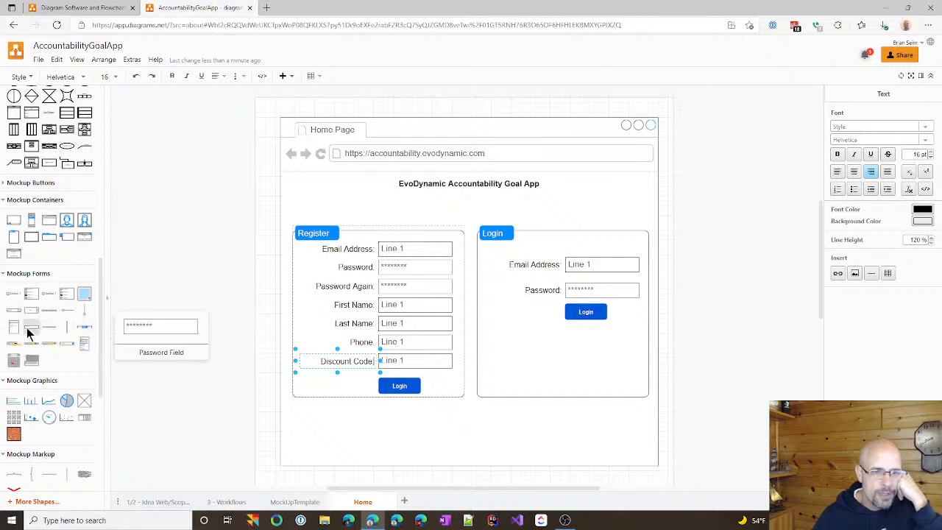
mouse_move(14, 312)
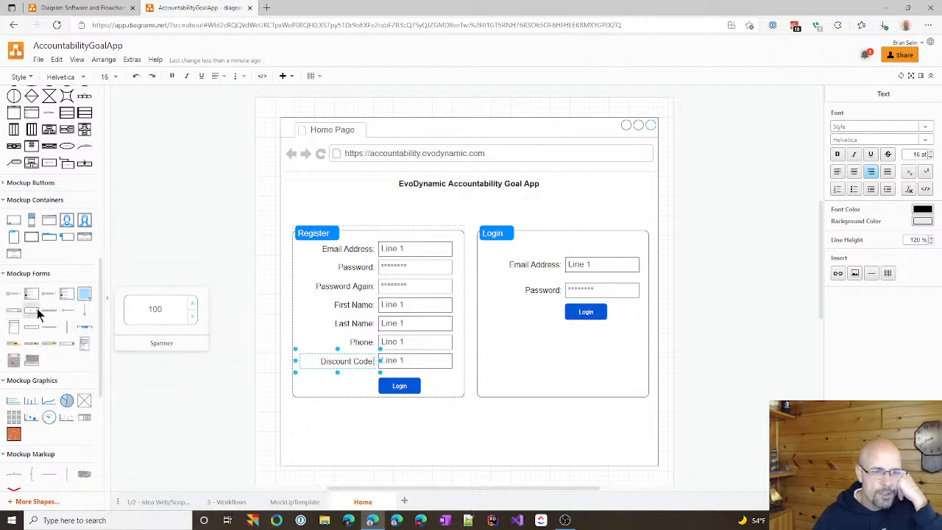
mouse_move(76, 309)
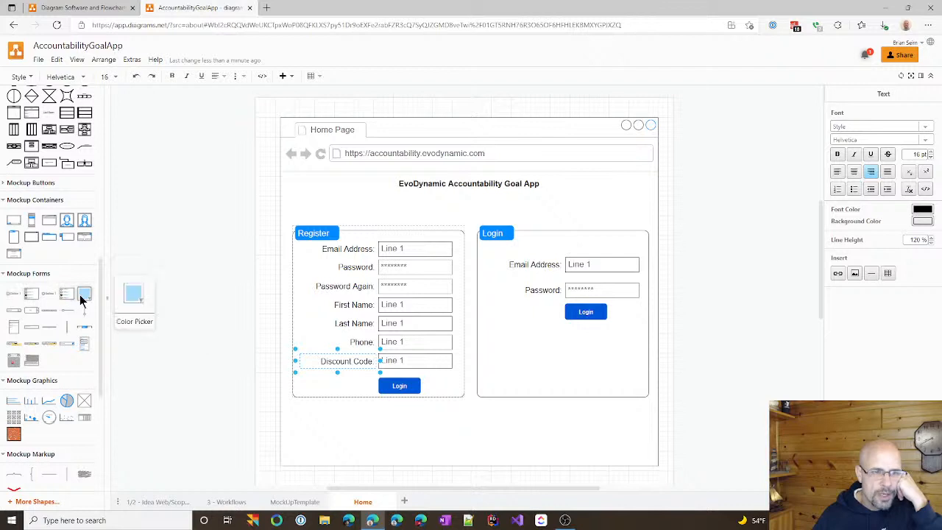
left_click_drag(82, 296, 318, 434)
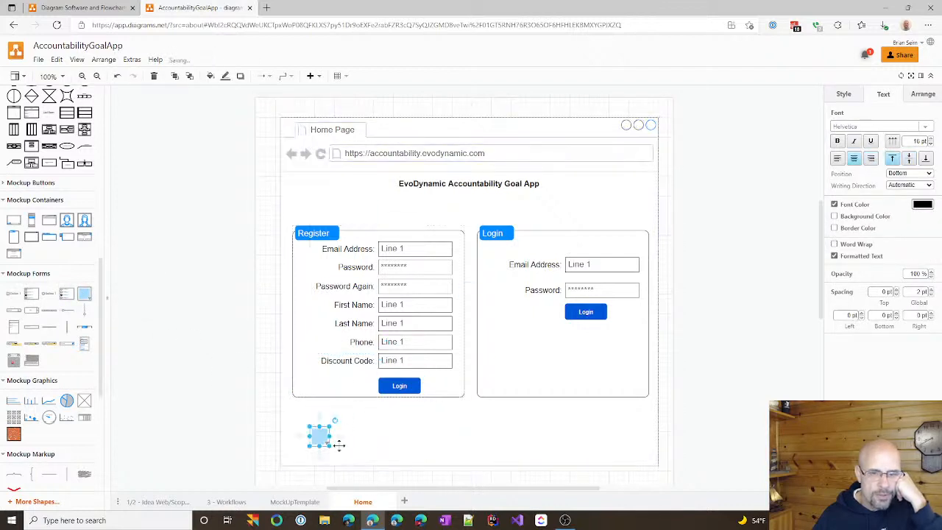
left_click(320, 435)
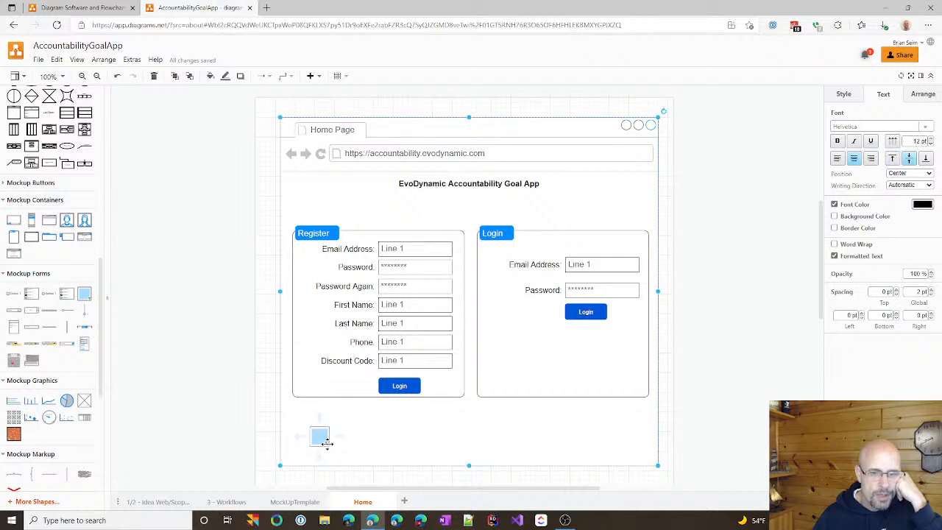
left_click(321, 437)
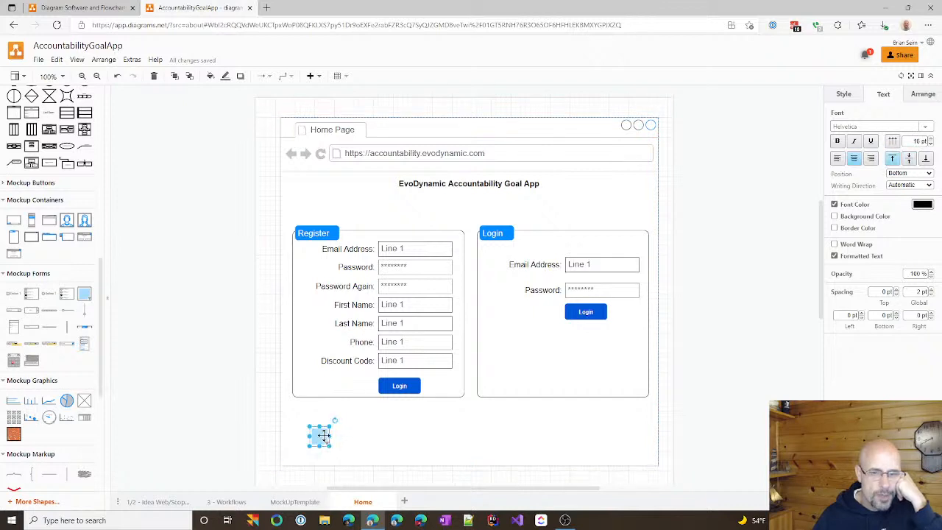
left_click(349, 457)
left_click(324, 437)
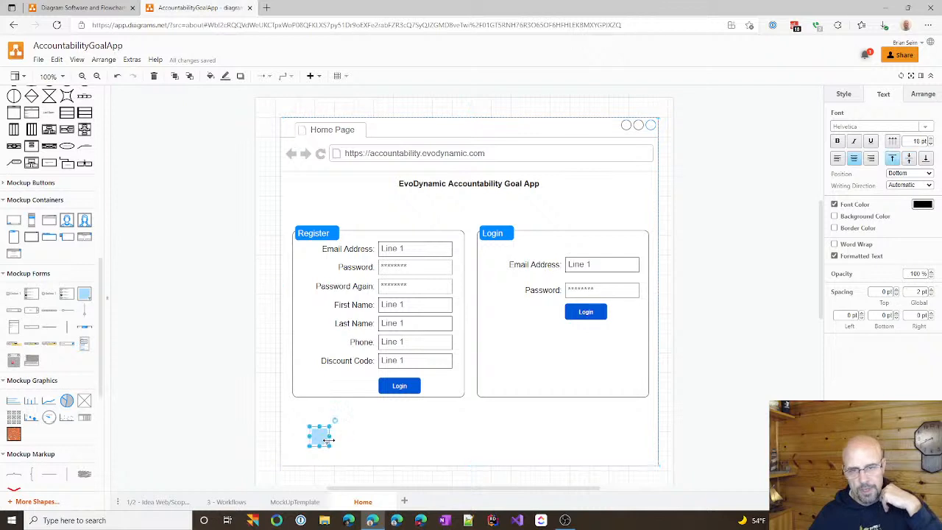
key("Delete")
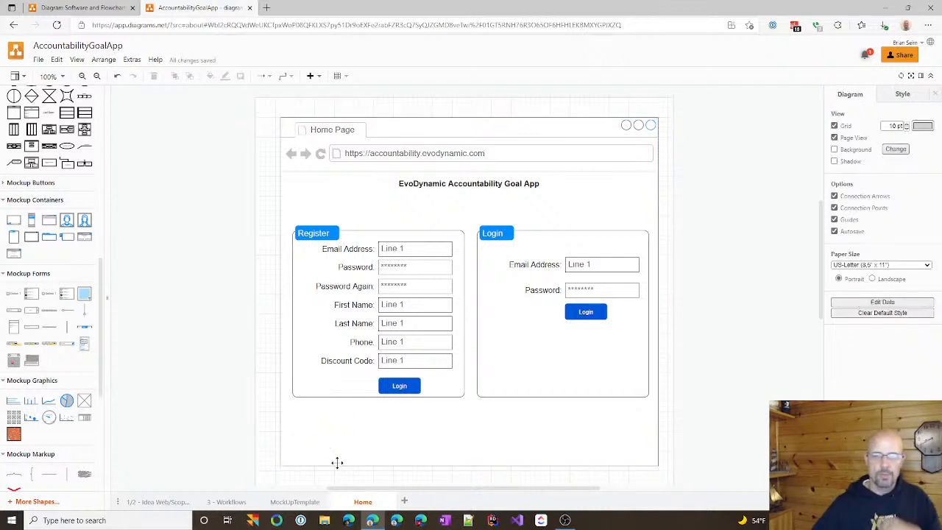
Clear the placeholder text from the First Name, Last Name, Phone and Discount Code inputs
double_click(410, 304)
key("Delete")
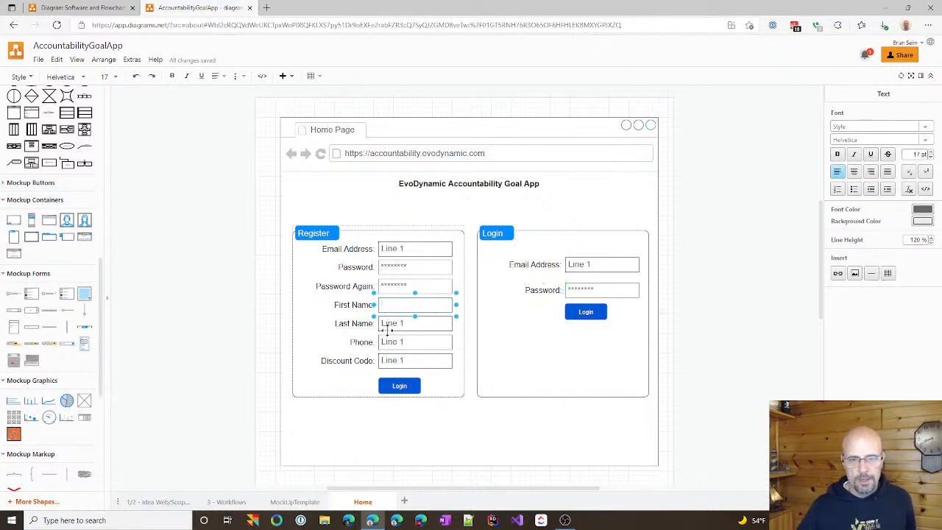
double_click(386, 324)
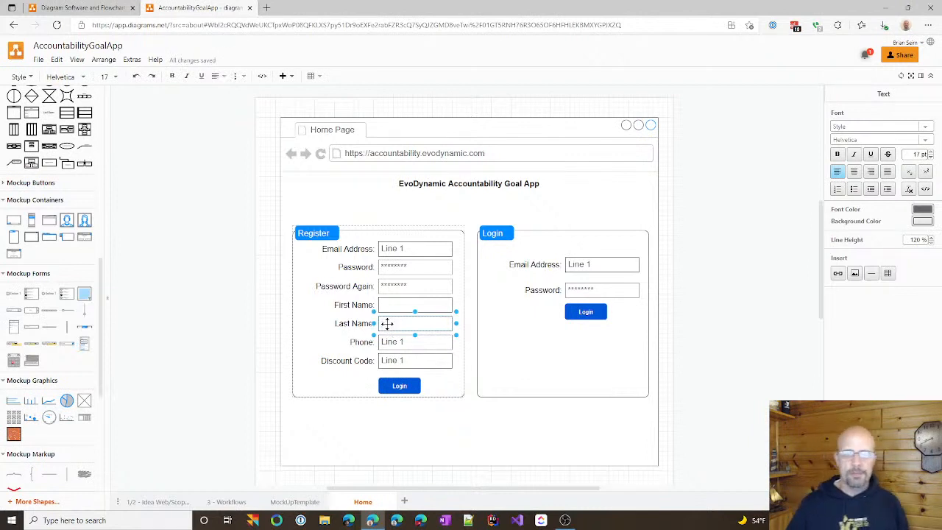
double_click(388, 343)
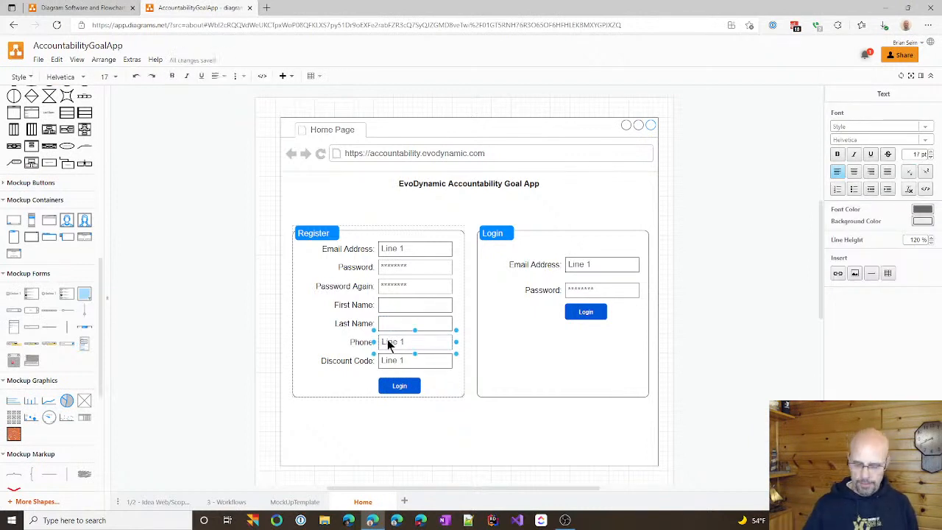
key("Delete")
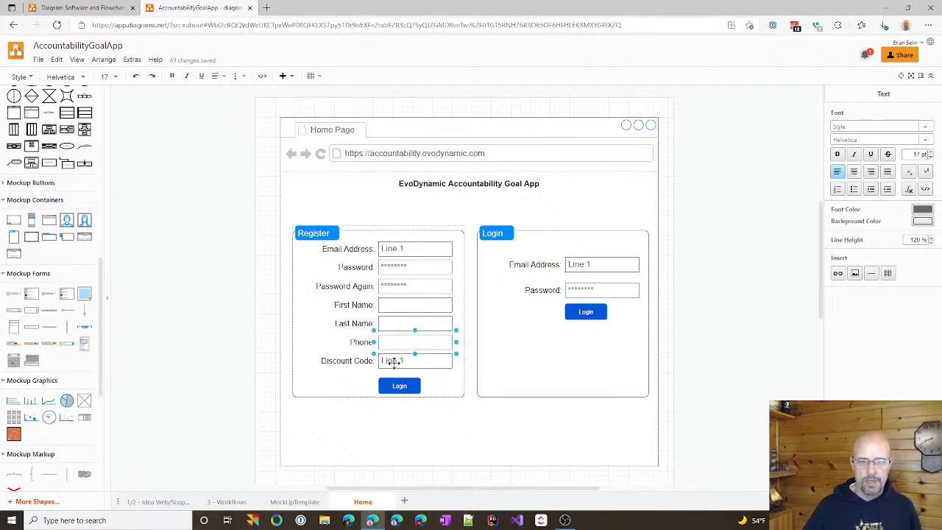
double_click(394, 361)
key("Delete")
key("Delete")
key("Delete")
key("Delete")
key("Delete")
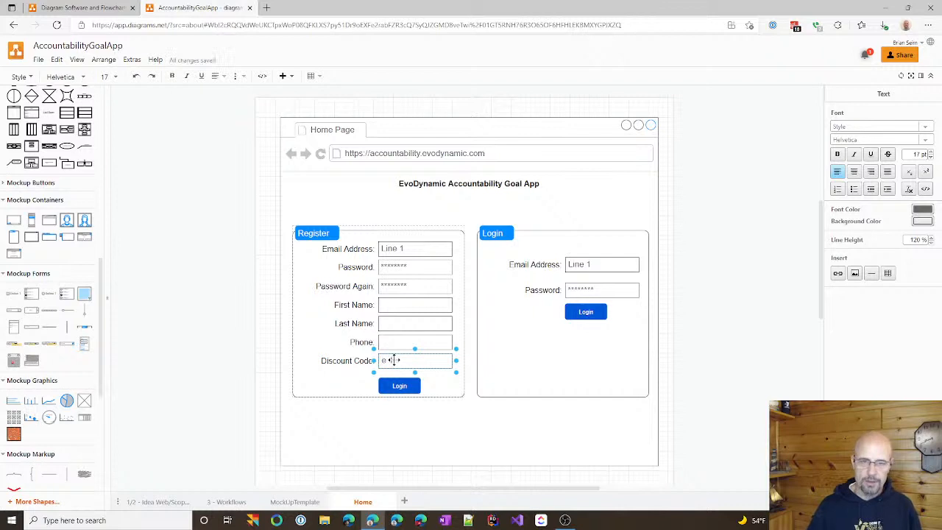
Empty the Email Address, Password and Password Again inputs, then start a new browser tab
left_click(393, 251)
key("Delete")
key("Delete")
key("Delete")
key("Delete")
key("Delete")
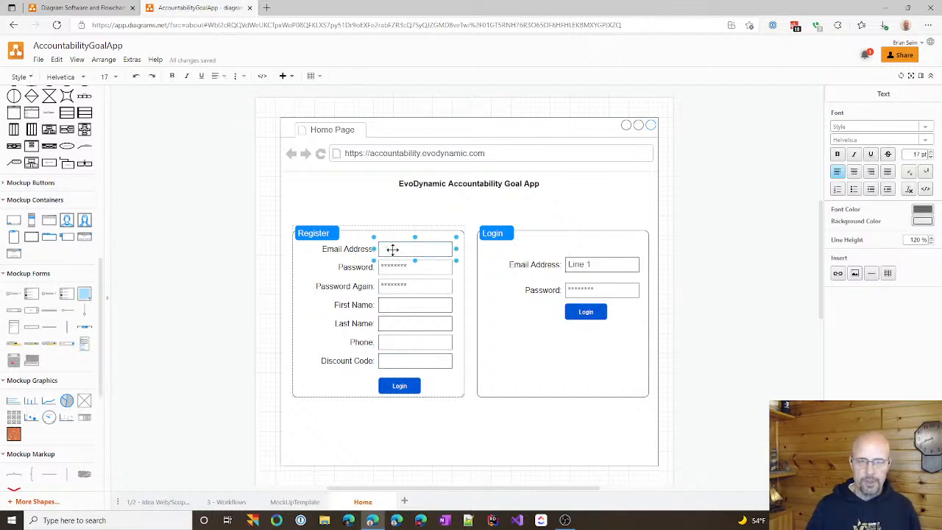
left_click(398, 270)
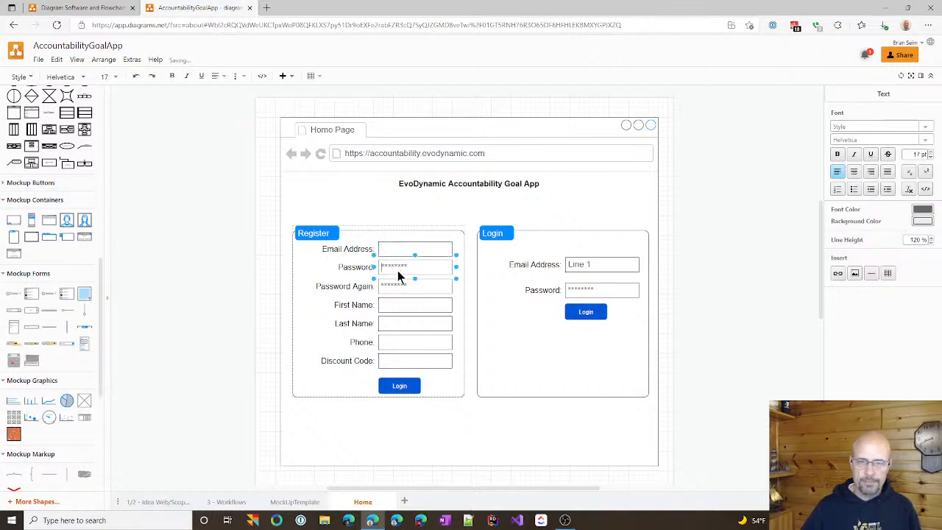
key("Delete")
key("Delete")
key("Delete")
key("Delete")
key("Delete")
key("Delete")
key("Delete")
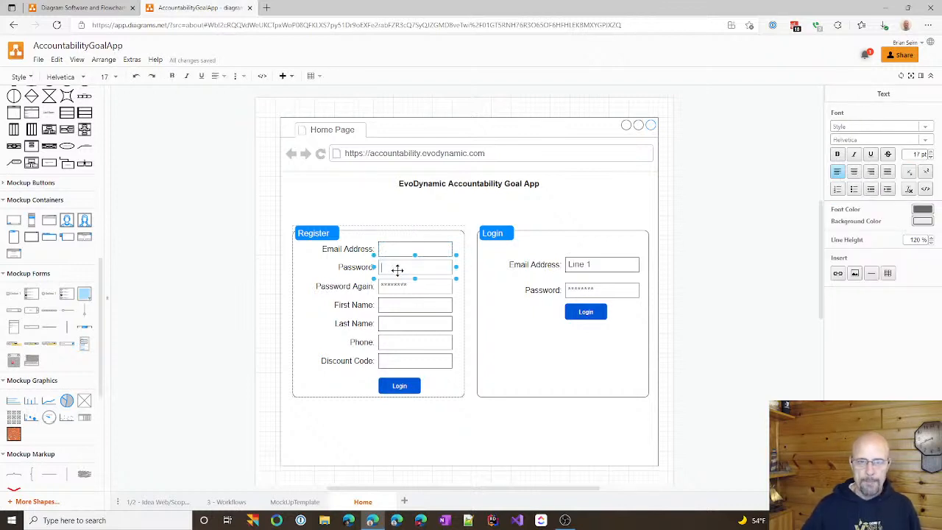
left_click(402, 284)
double_click(402, 284)
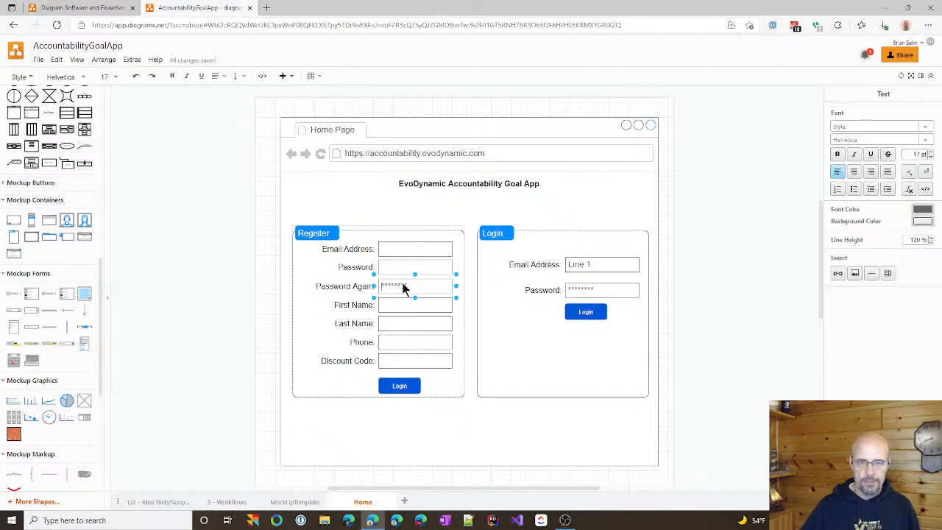
key("Delete")
key("Delete")
key("Delete")
key("Delete")
key("Delete")
key("Delete")
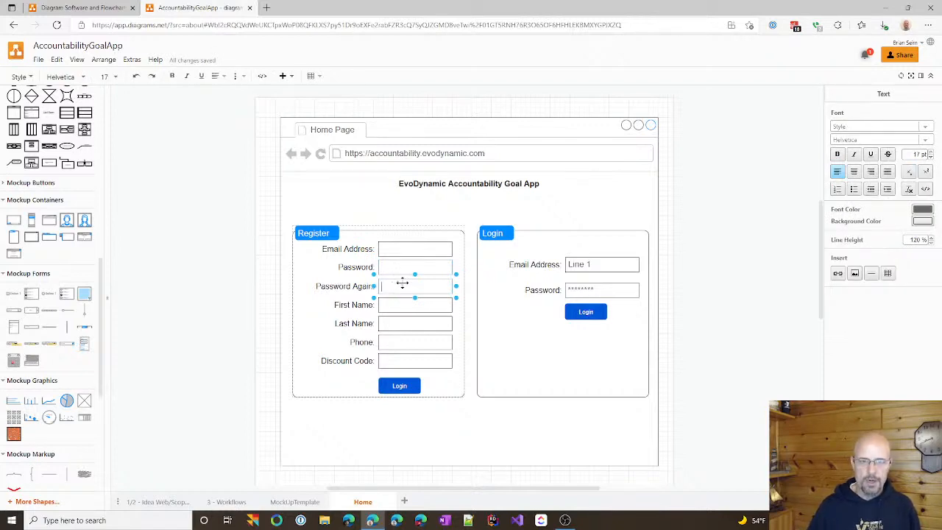
left_click(266, 8)
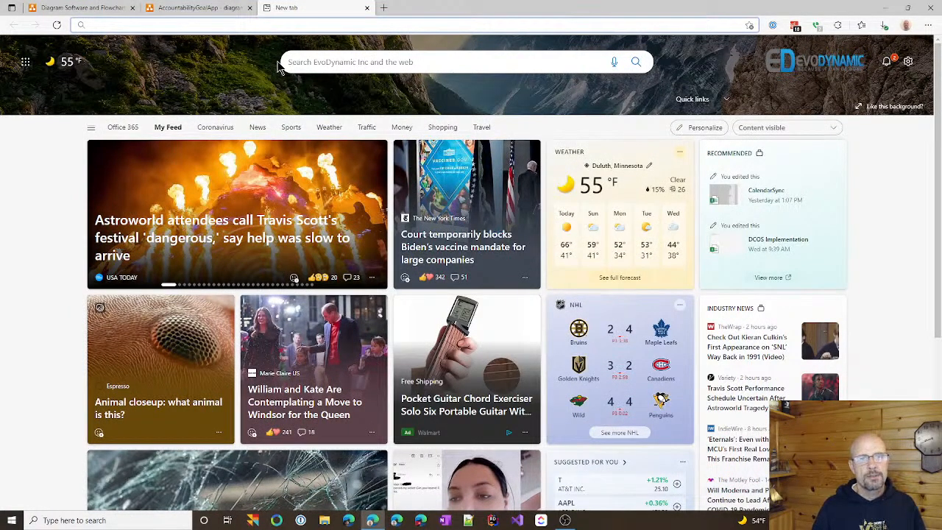
Search Bing images for 'stripe payment layout' and preview the Stripe Payment form image
type("st")
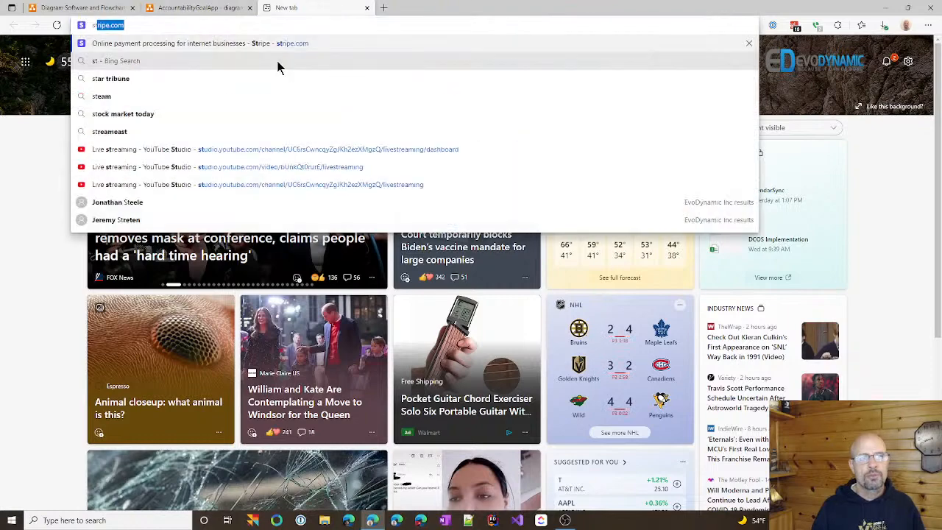
type("ripe payment ")
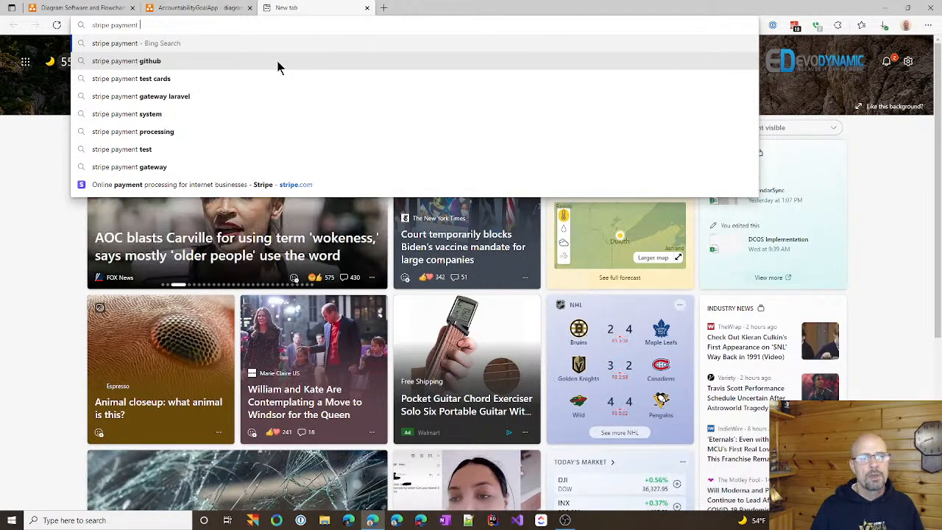
type("layout")
key("Return")
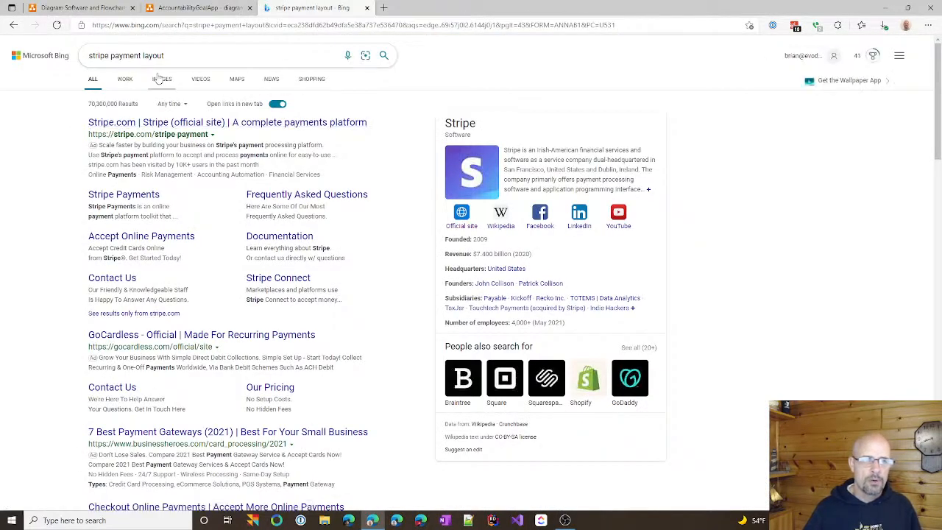
left_click(163, 79)
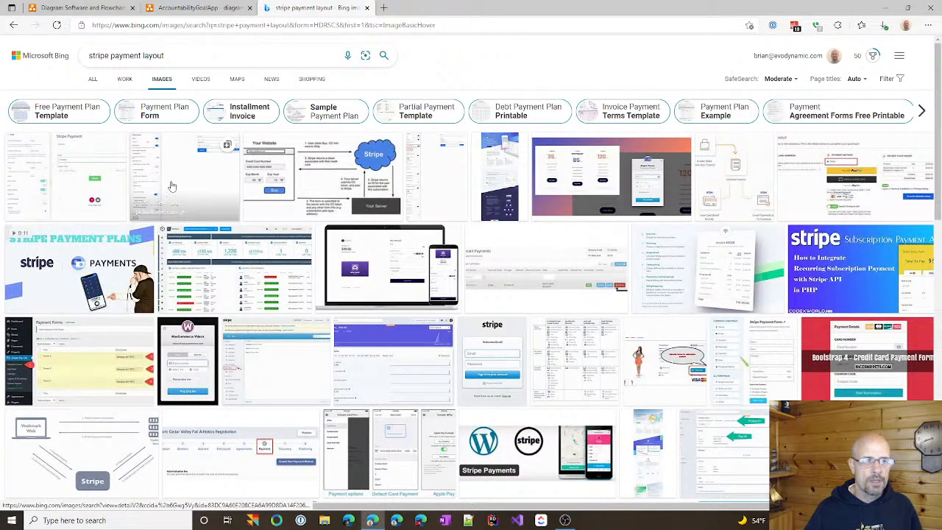
left_click(85, 166)
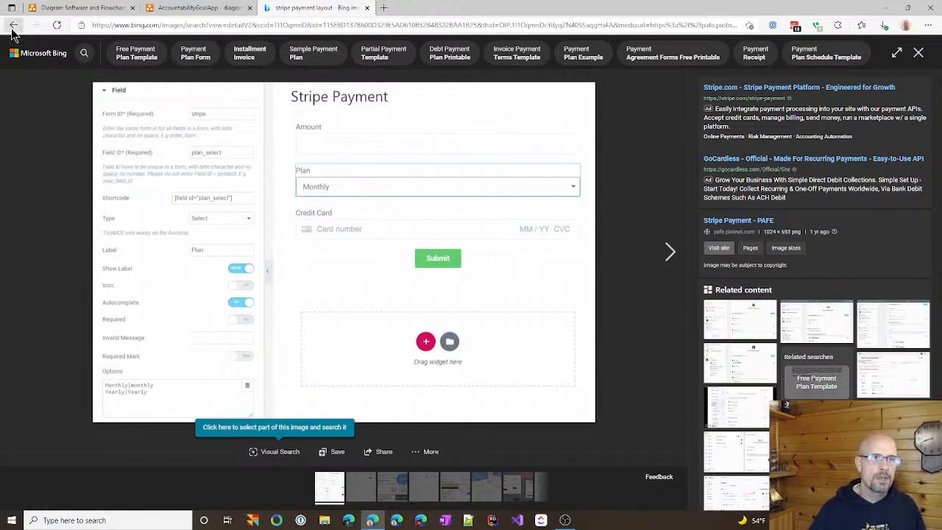
left_click(75, 119)
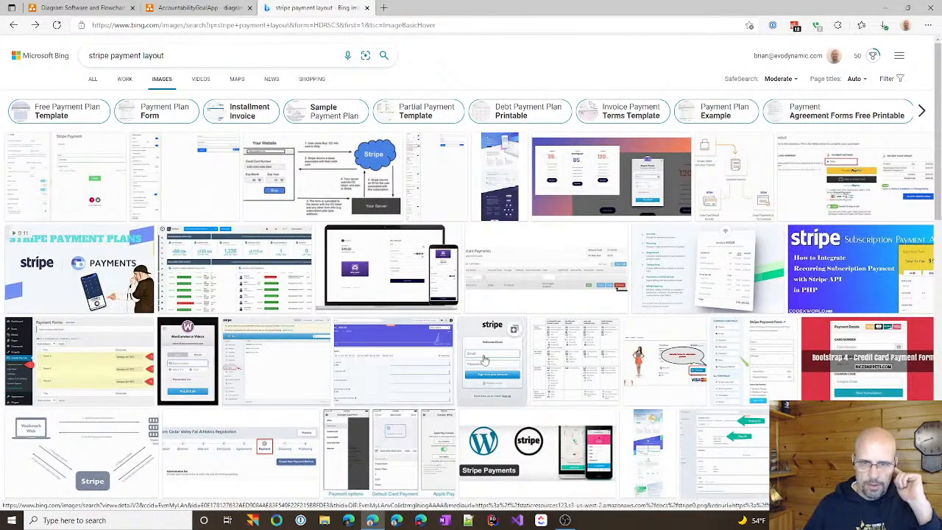
scroll(484, 337, "down", 3)
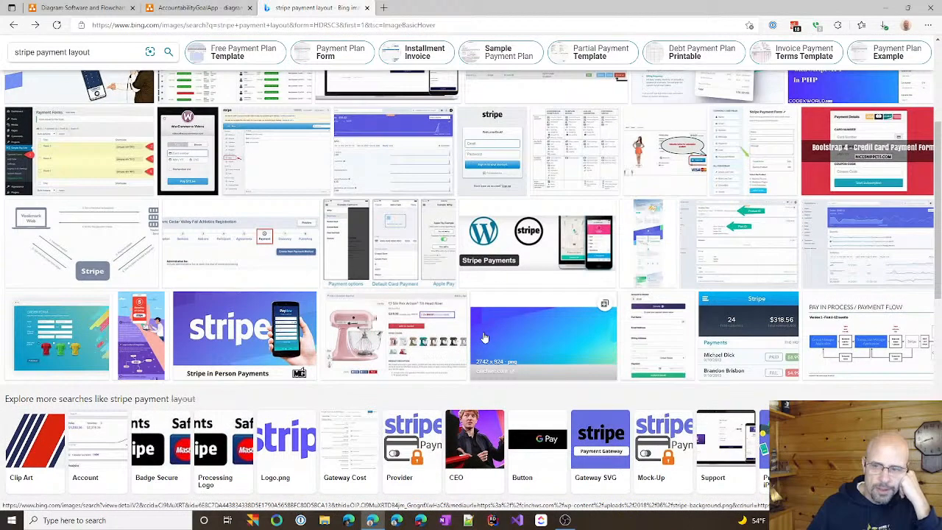
scroll(485, 337, "up", 3)
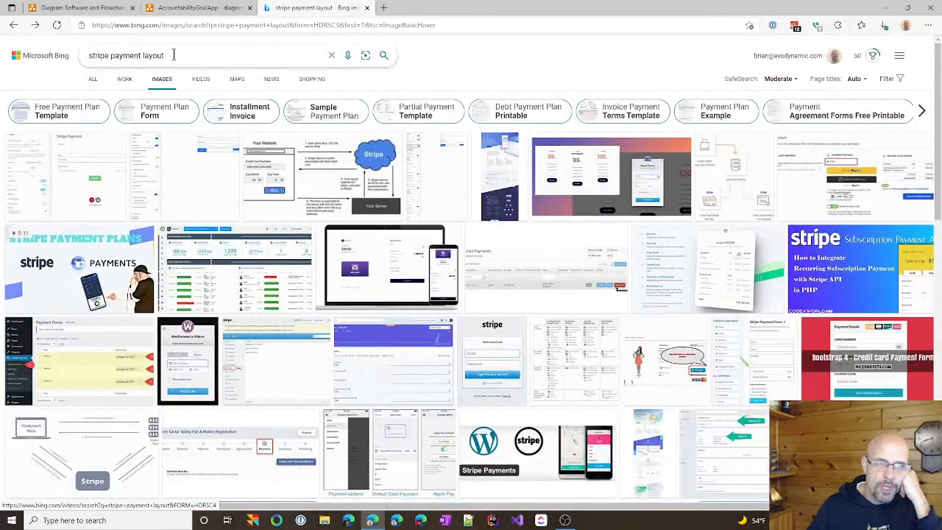
Change the image search query to 'stripe payment form'
double_click(151, 55)
type("f")
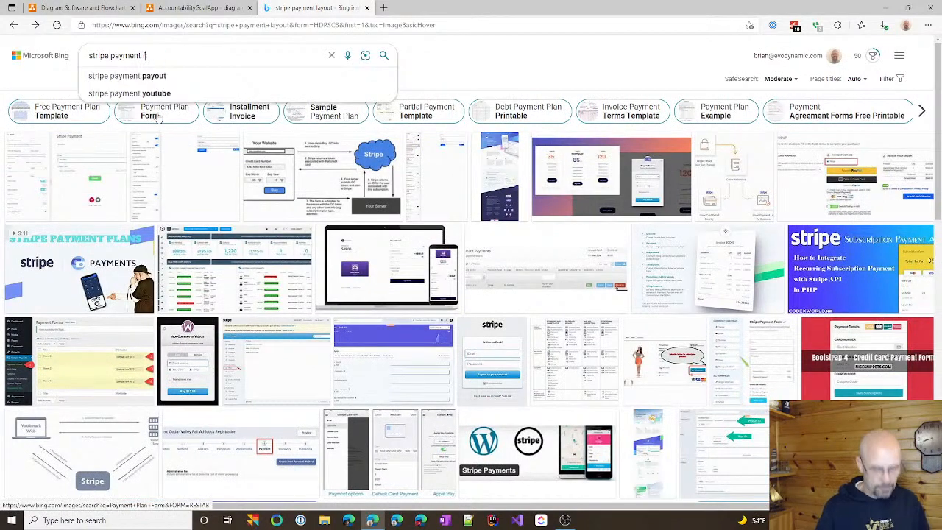
type("orm")
key("Return")
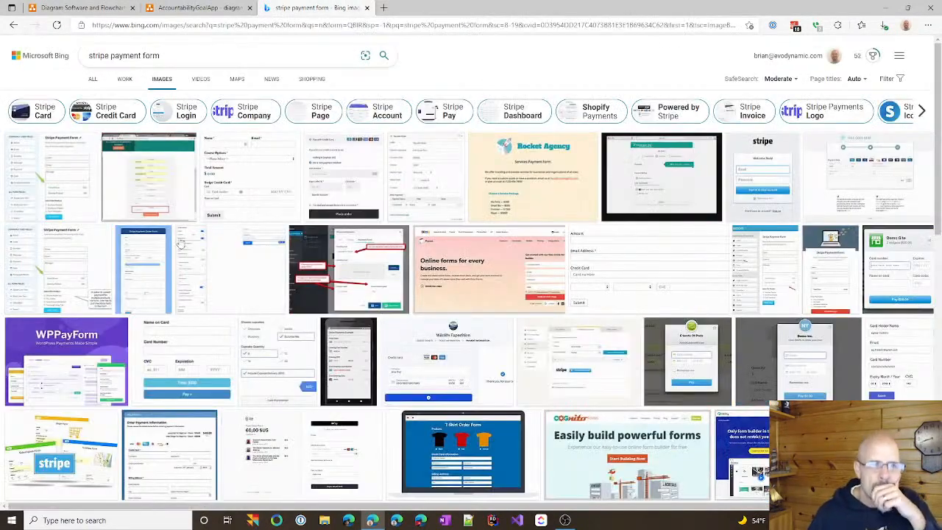
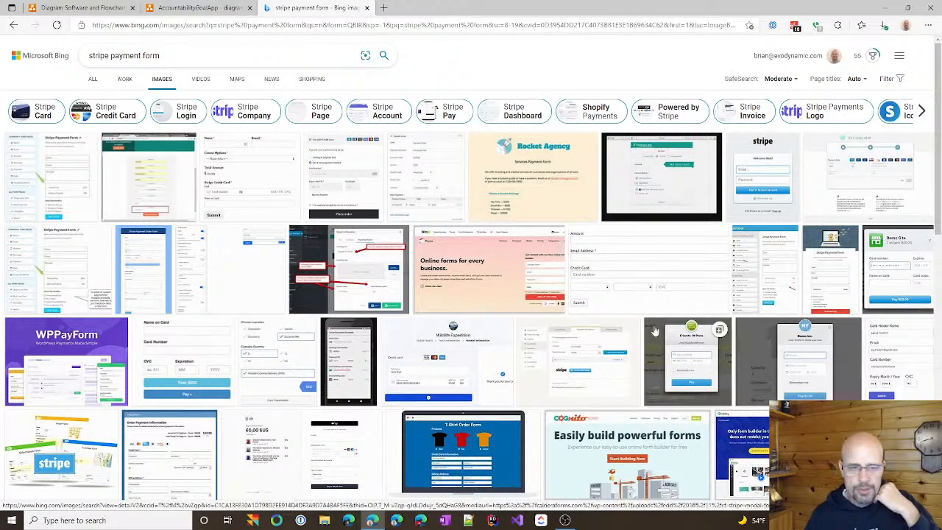
Scroll down through the 'stripe payment form' image results
scroll(353, 272, "down", 3)
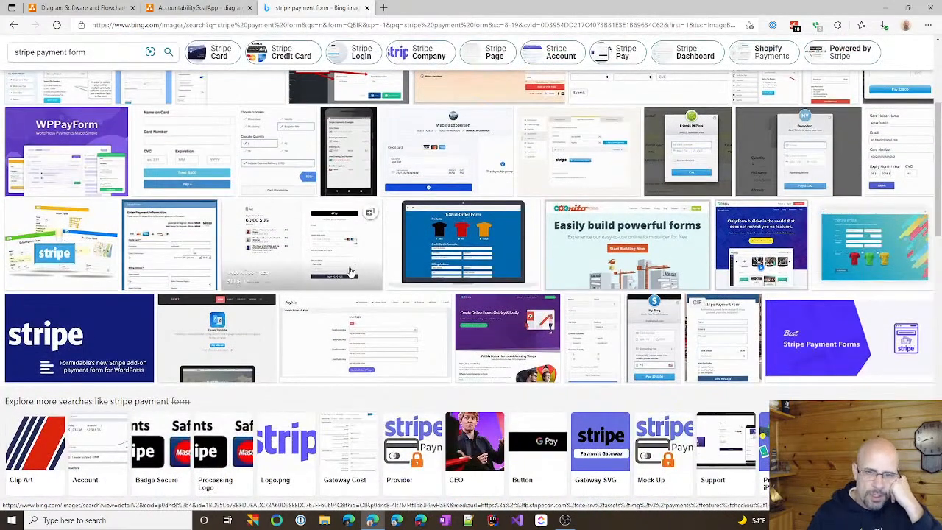
scroll(351, 272, "down", 1)
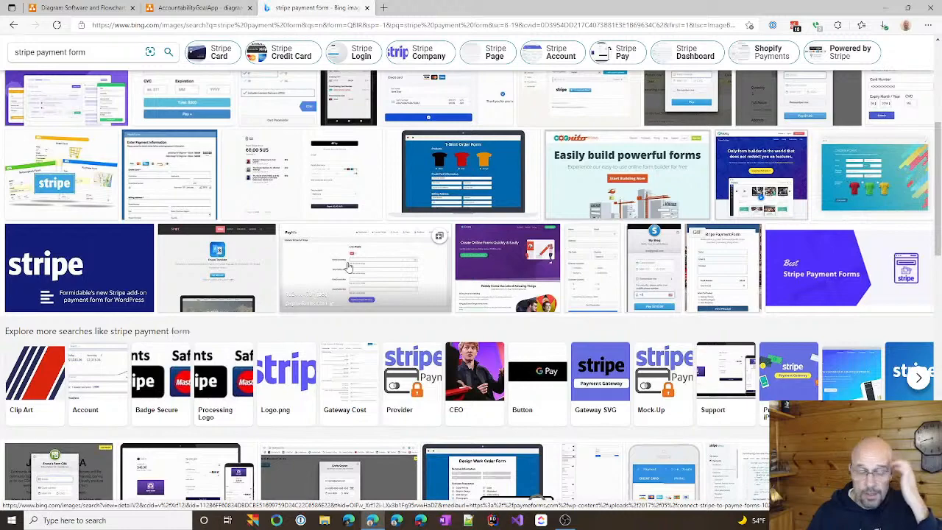
Go to the Business Legal Lifecycle site and open the Buy Now registration page from The Quiz
left_click(384, 8)
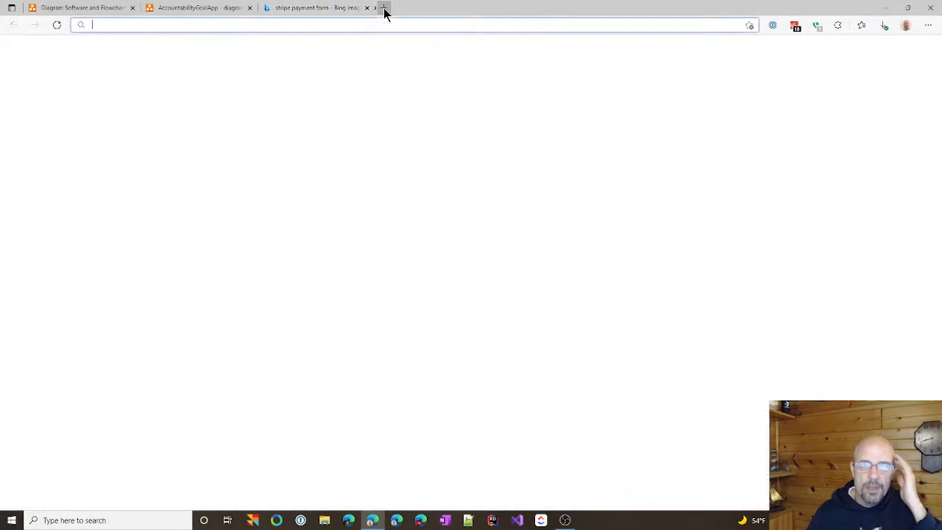
type("businesslegallifecycle.com")
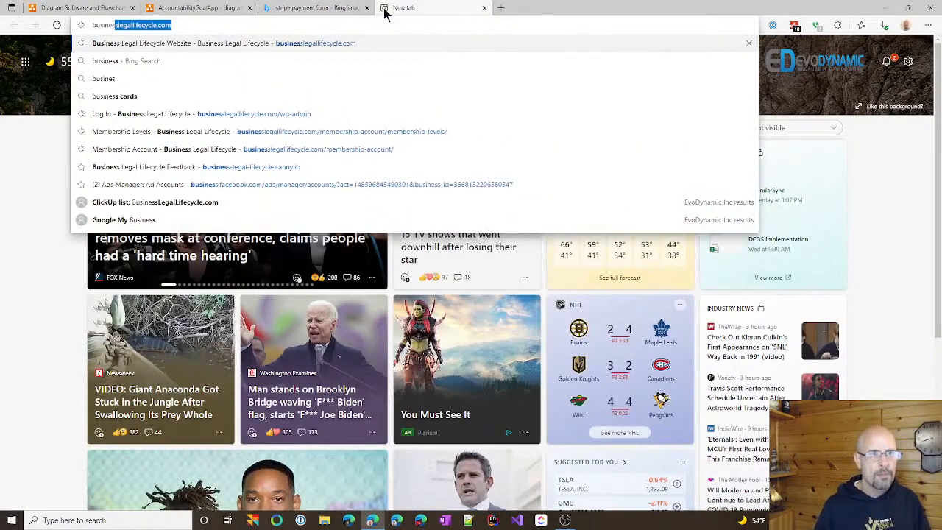
key("Return")
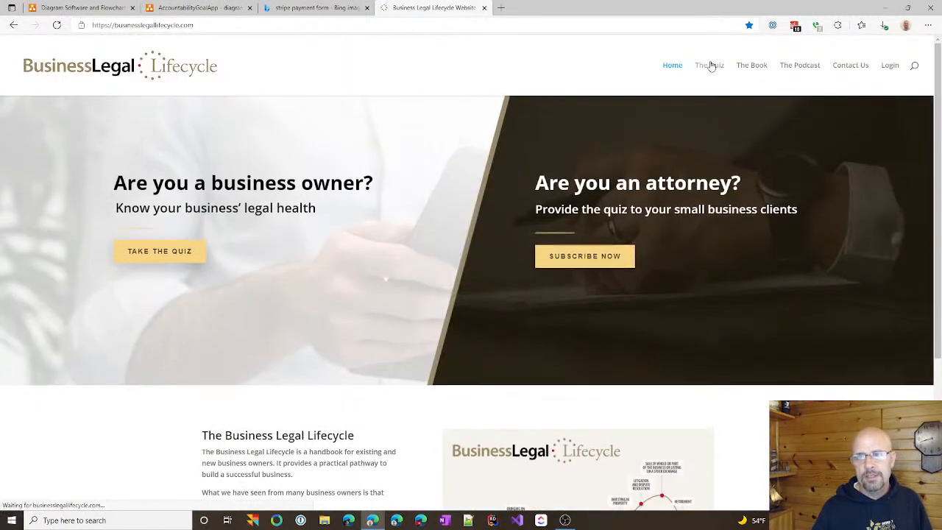
left_click(711, 66)
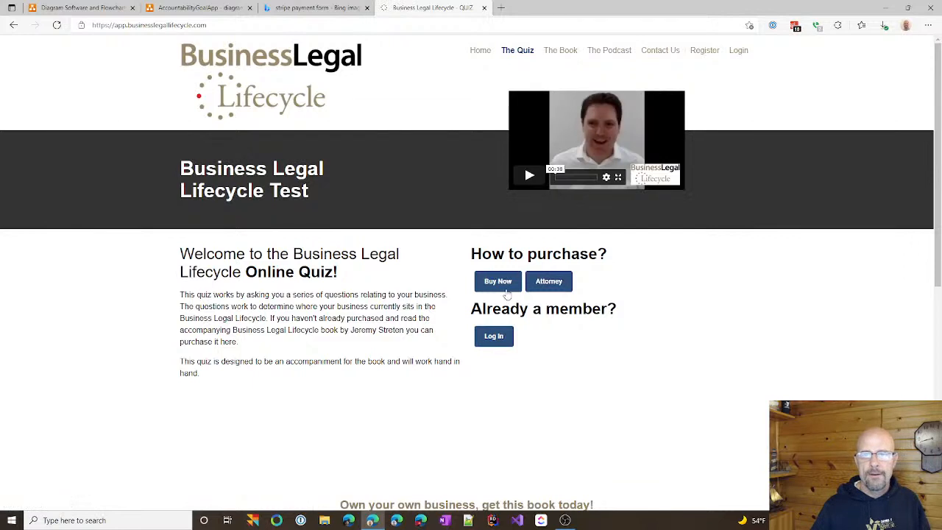
left_click(492, 282)
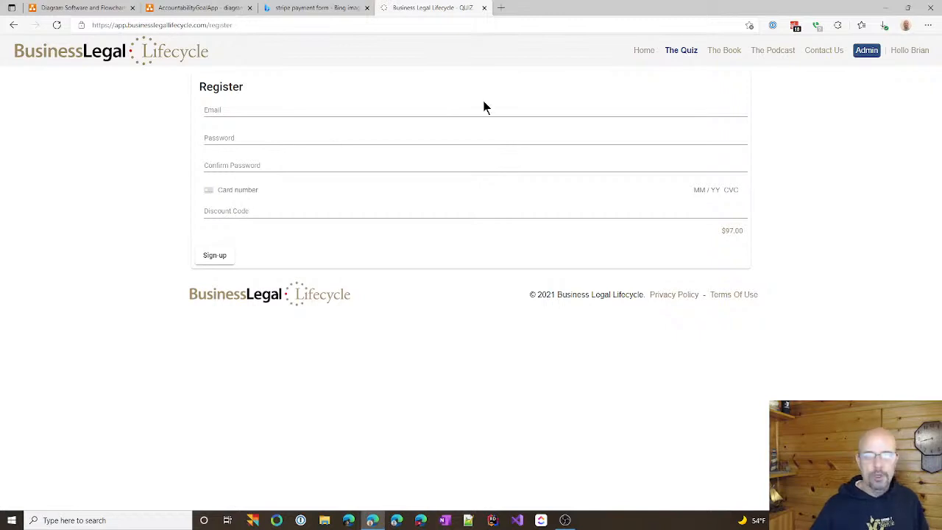
Try the Confirm Password, Password and Email fields, then return to the AccountabilityGoalApp diagram
key("super+Left")
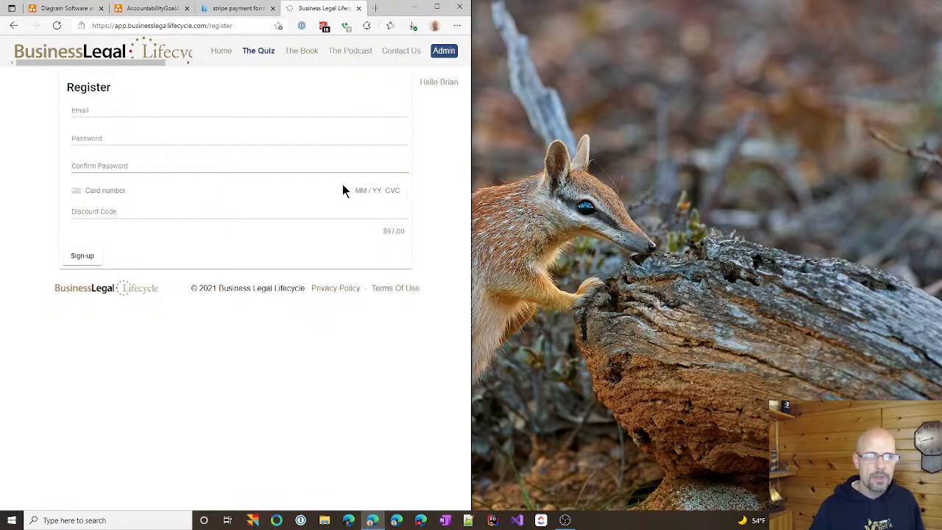
left_click(110, 165)
left_click(135, 141)
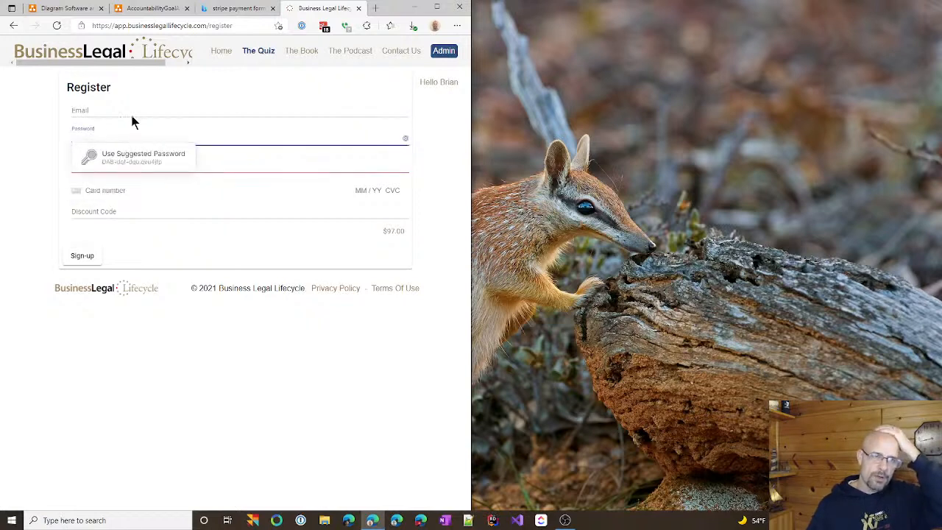
left_click(130, 111)
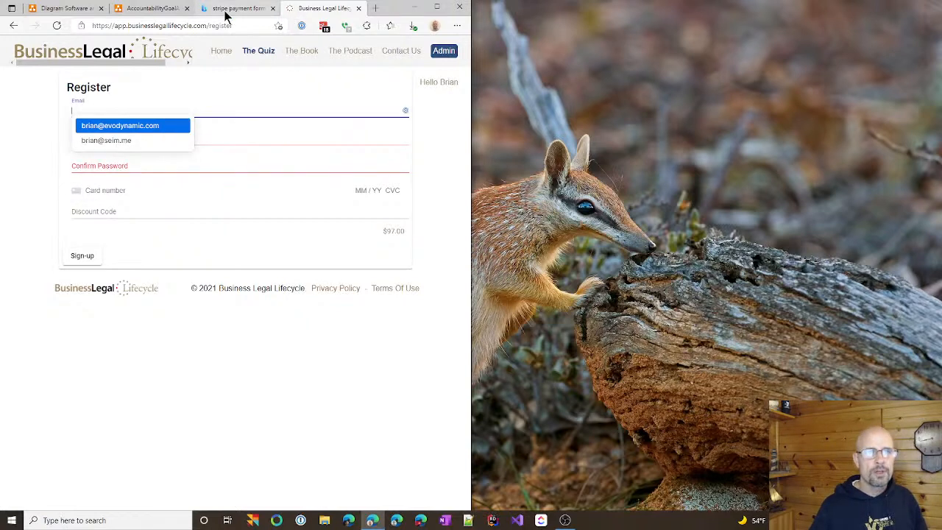
left_click(438, 13)
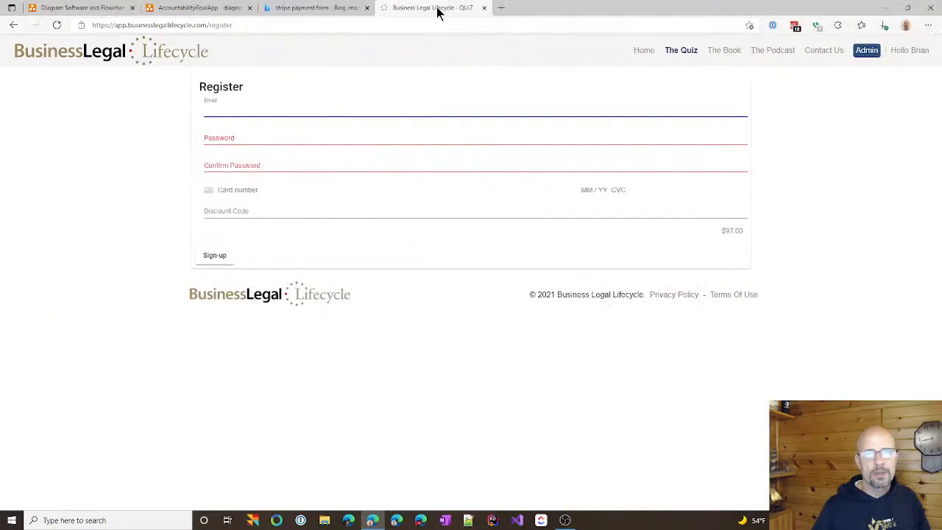
left_click(188, 8)
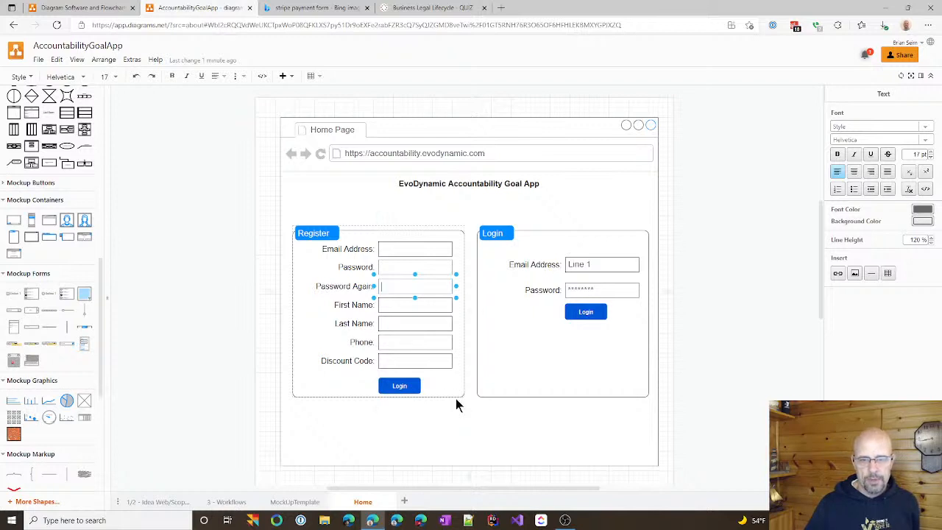
Make the Register form box taller and move its Login button lower
left_click(302, 368)
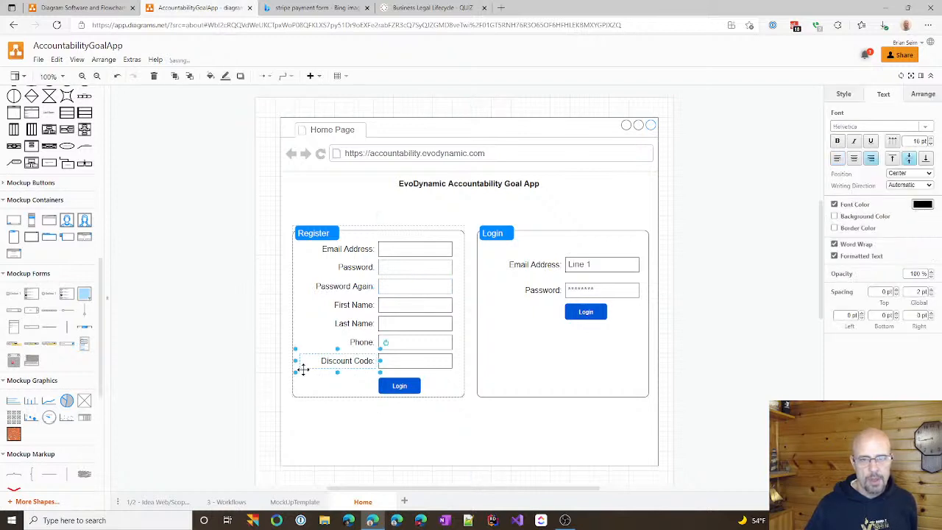
left_click(296, 385)
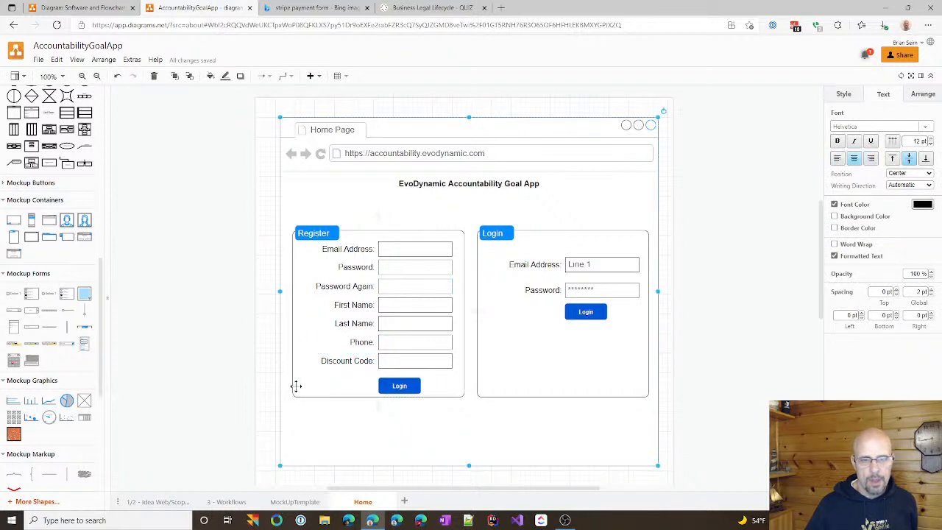
left_click(294, 388)
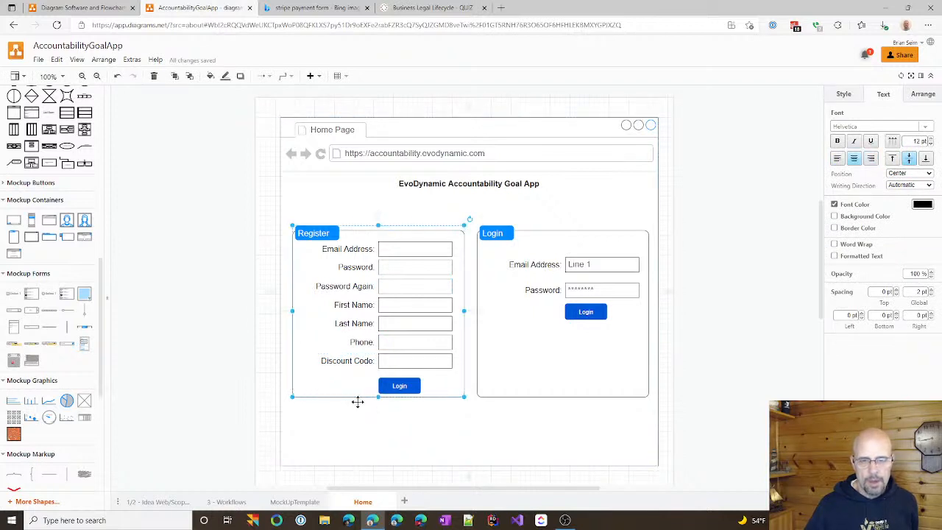
left_click_drag(376, 399, 376, 431)
left_click(392, 388)
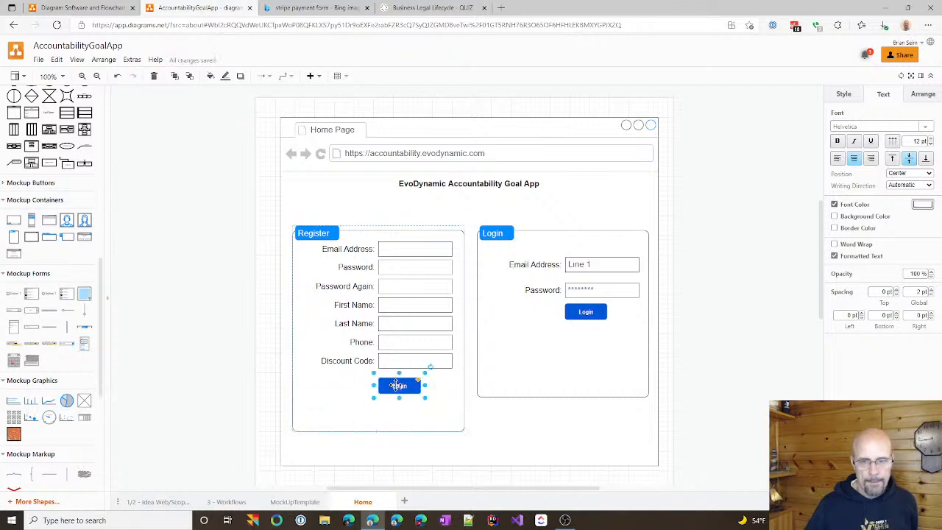
left_click_drag(395, 387, 397, 419)
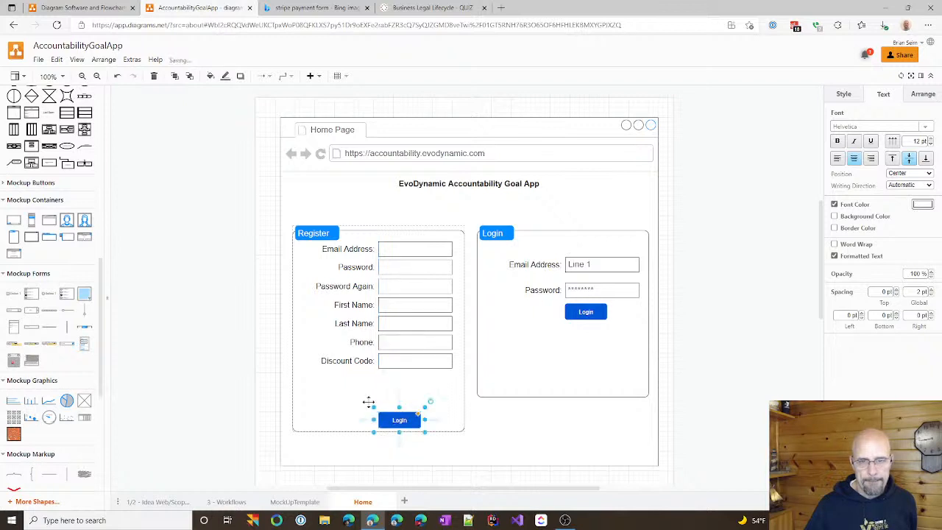
Edit the Discount Code label, where Ctrl+D bookmarks the page; dismiss the bookmark confirmation
left_click(366, 363)
left_click(366, 361)
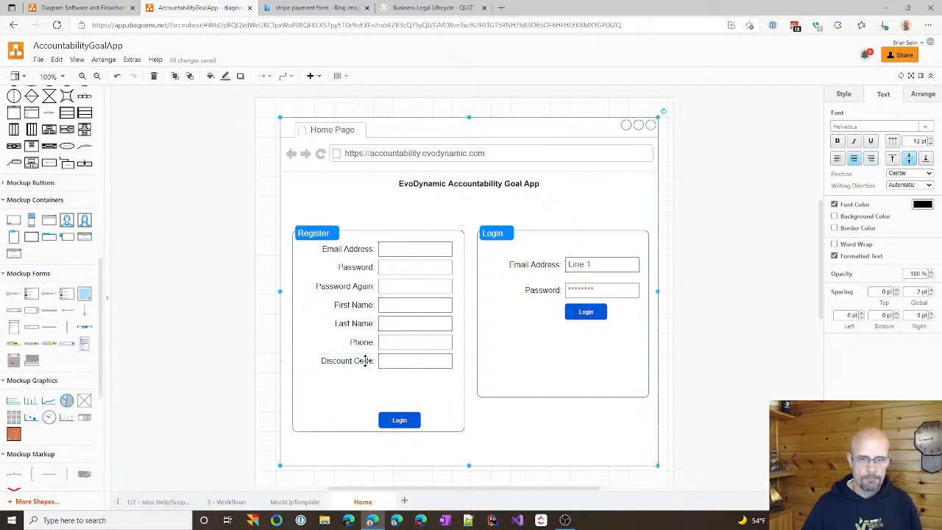
double_click(366, 360)
key("ctrl+d")
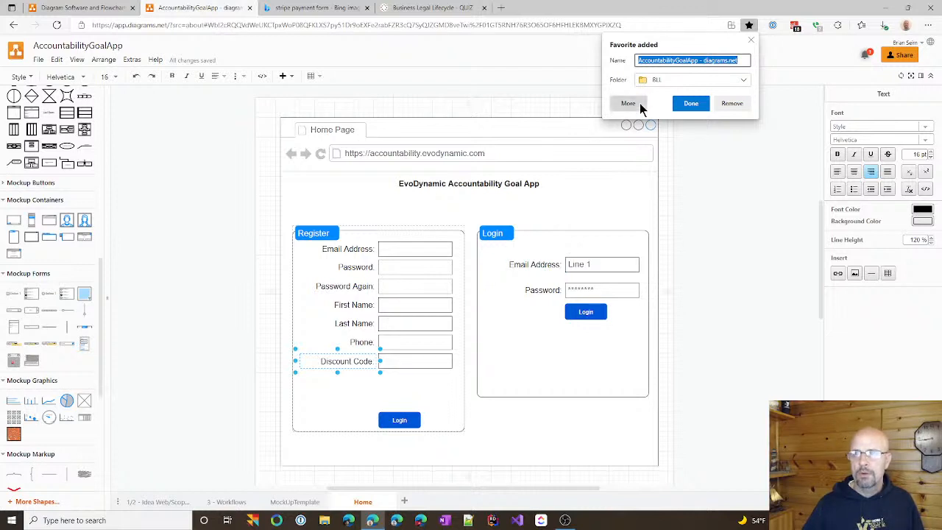
left_click(750, 39)
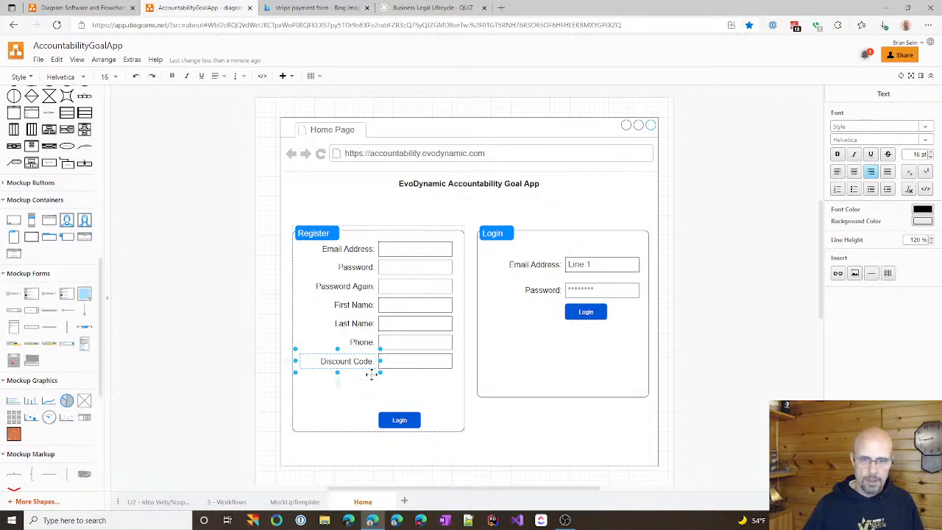
Duplicate the Discount Code label below itself and retype the copy as 'Credit Card'
left_click(352, 361)
left_click(353, 361)
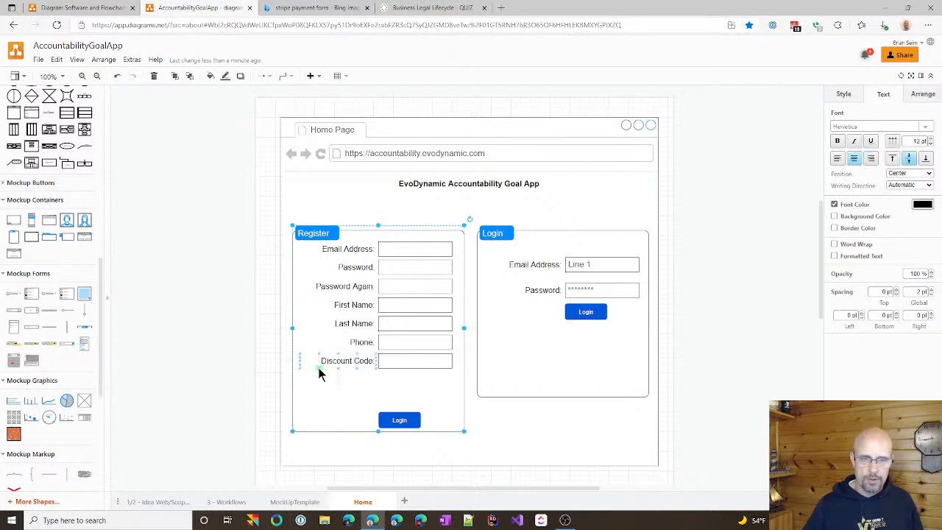
left_click(357, 359)
key("ctrl+d")
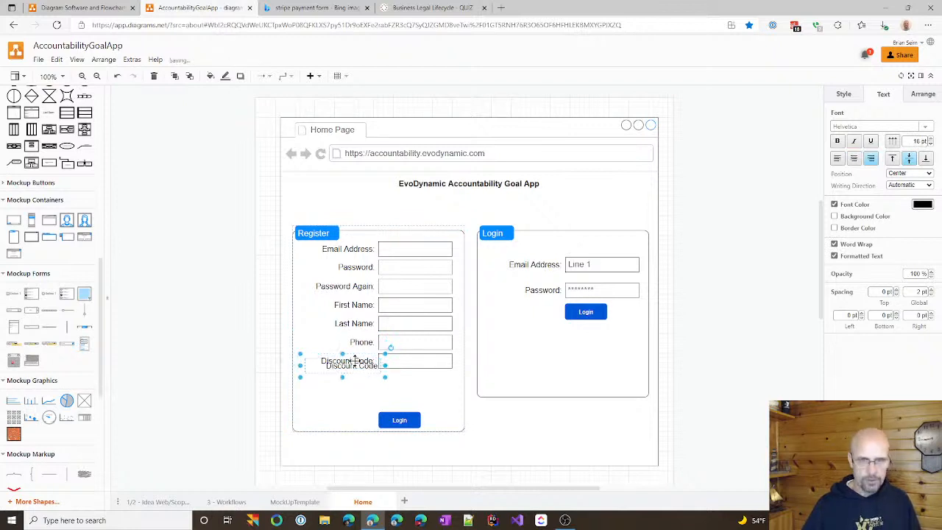
key("Left")
key("Left")
key("Left")
key("Left")
key("Left")
key("Left")
key("Left")
key("Left")
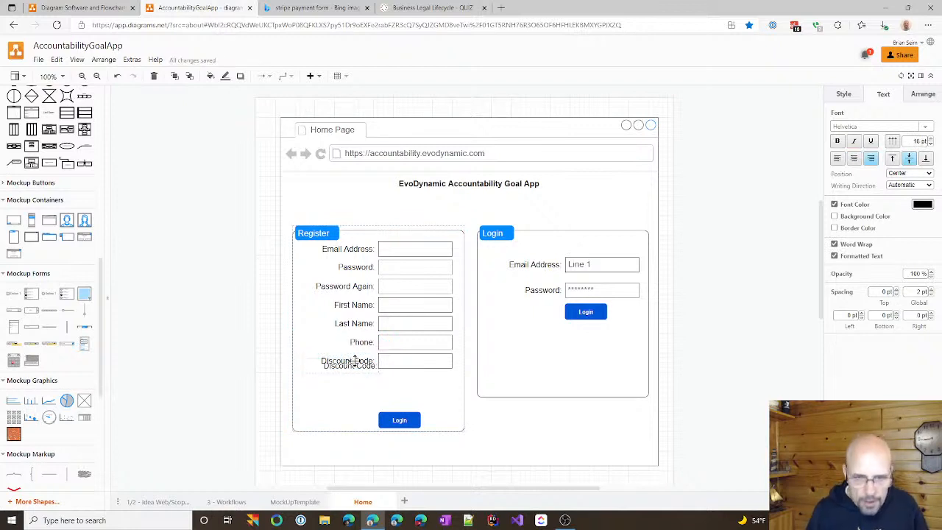
key("Down")
key("Down")
key("Down")
key("Down")
key("Down")
key("Down")
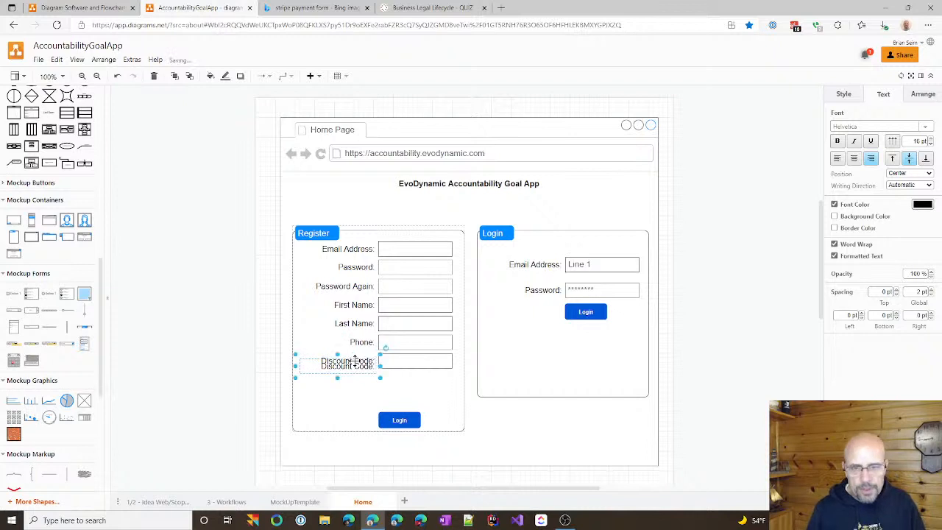
key("Down")
key("Down")
key("Down")
key("Down")
key("Down")
key("Down")
key("Down")
key("Down")
key("Down")
key("Down")
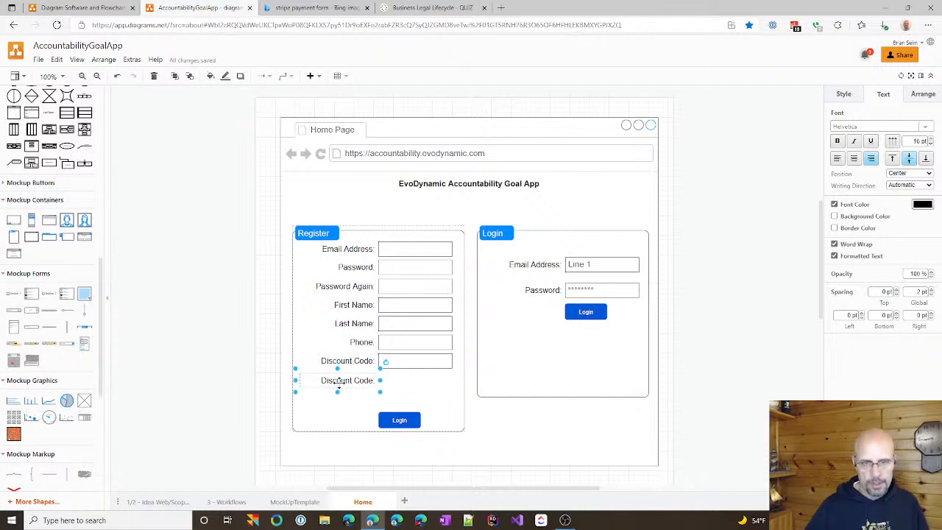
double_click(340, 390)
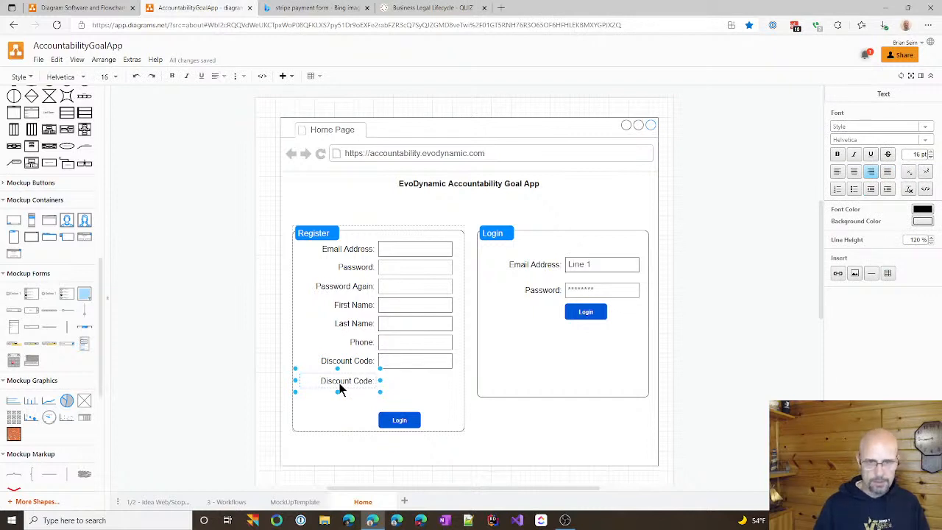
key("Delete")
key("Delete")
key("Delete")
key("Delete")
key("Delete")
key("Delete")
key("Delete")
key("Delete")
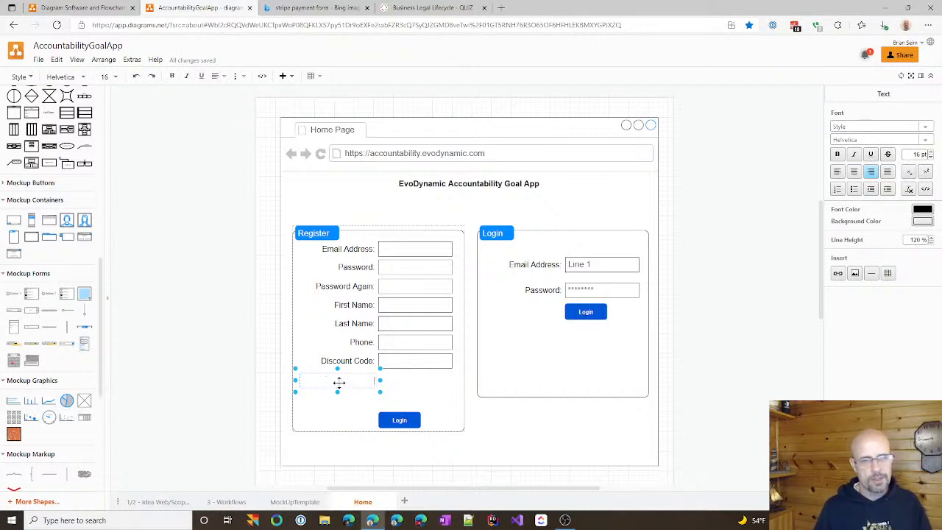
type("Credit Card:")
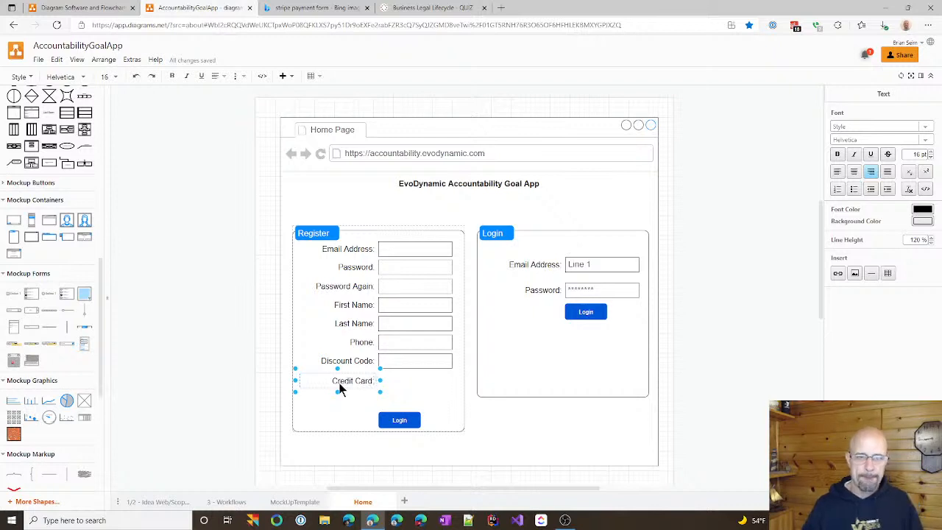
left_click(449, 380)
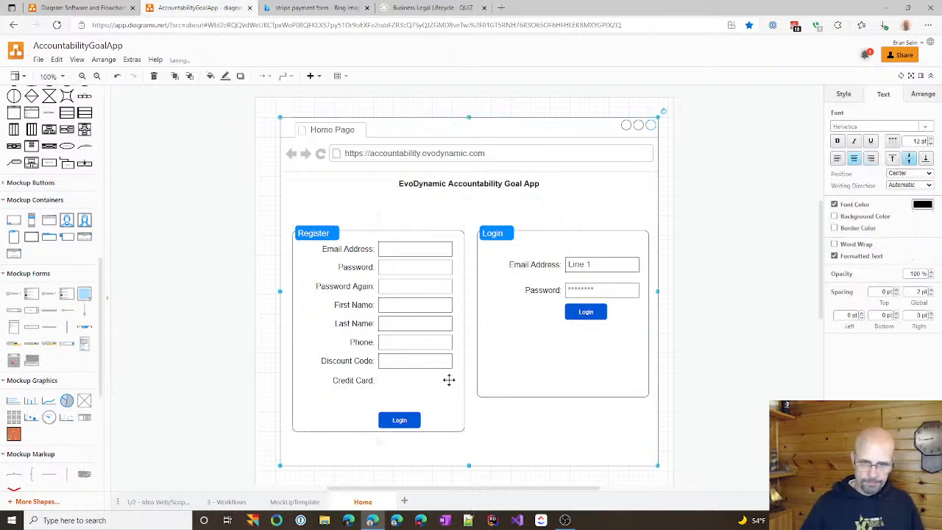
Remove a misplaced input box and delete the old Credit Card label
left_click(400, 361)
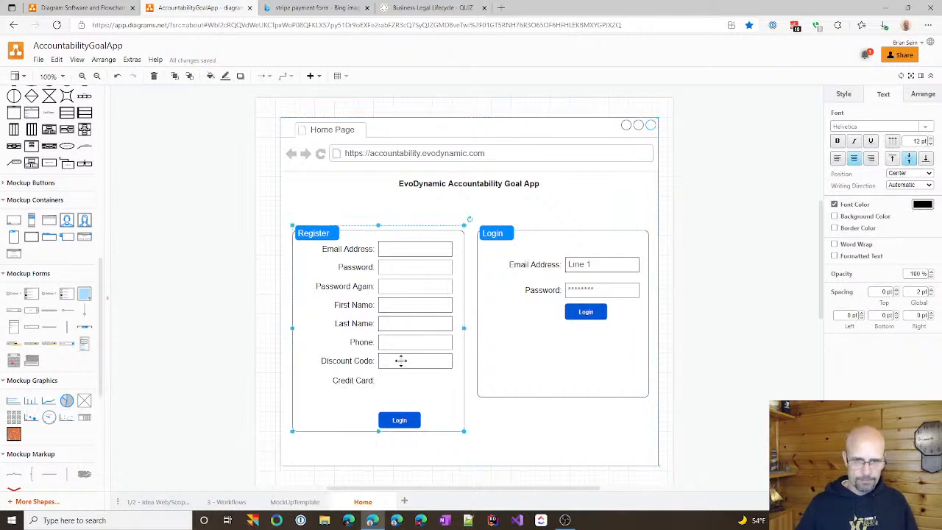
left_click(401, 361)
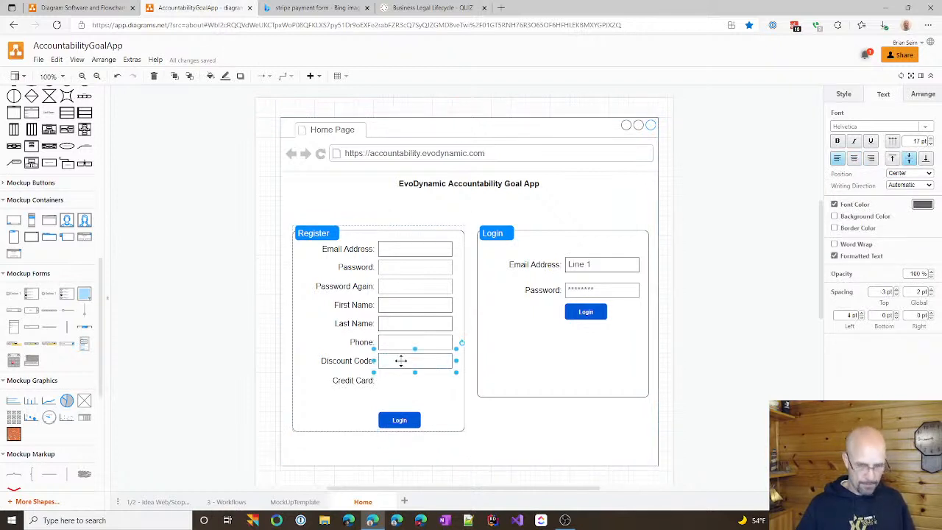
left_click_drag(400, 361, 409, 366)
left_click_drag(403, 378, 403, 381)
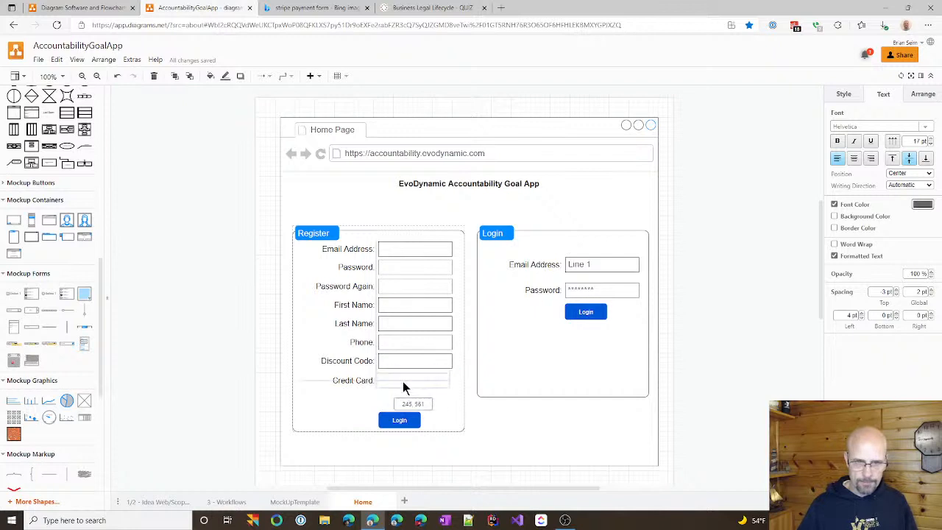
key("Delete")
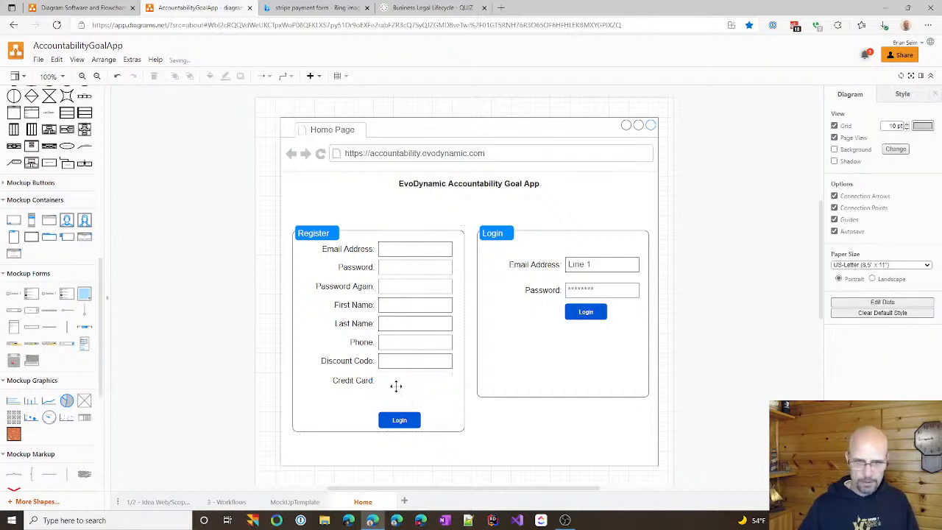
left_click(366, 383)
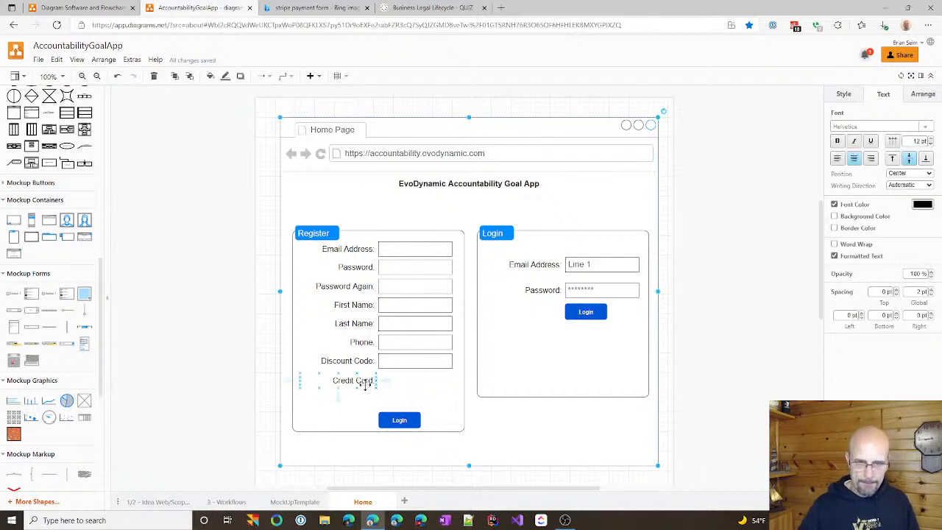
left_click(362, 380)
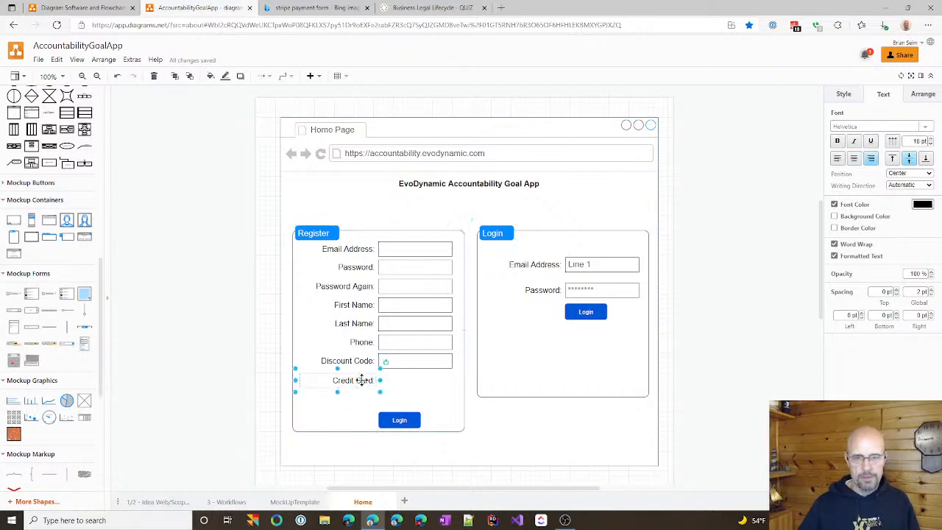
key("Delete")
Duplicate the Discount Code label and box below it and relabel the copy 'Credit Card:'
left_click(393, 360)
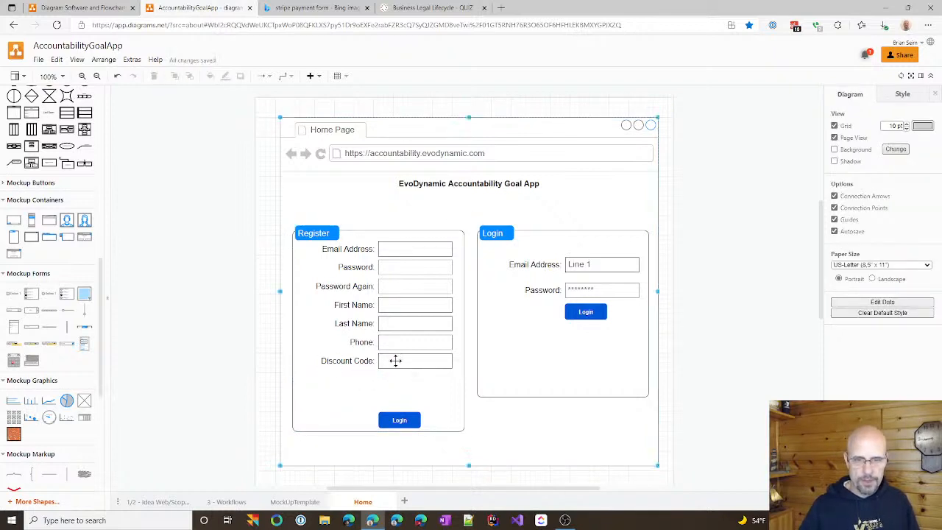
left_click(376, 361)
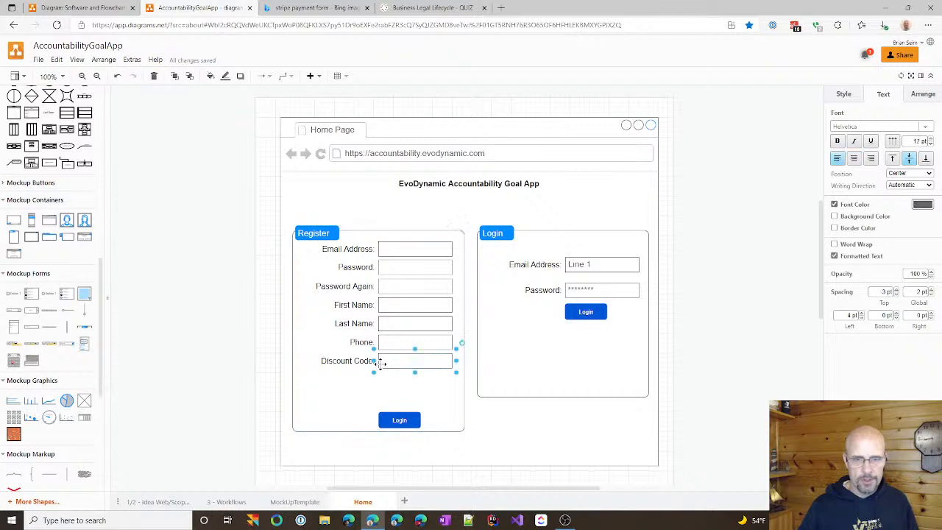
left_click(361, 360, "shift")
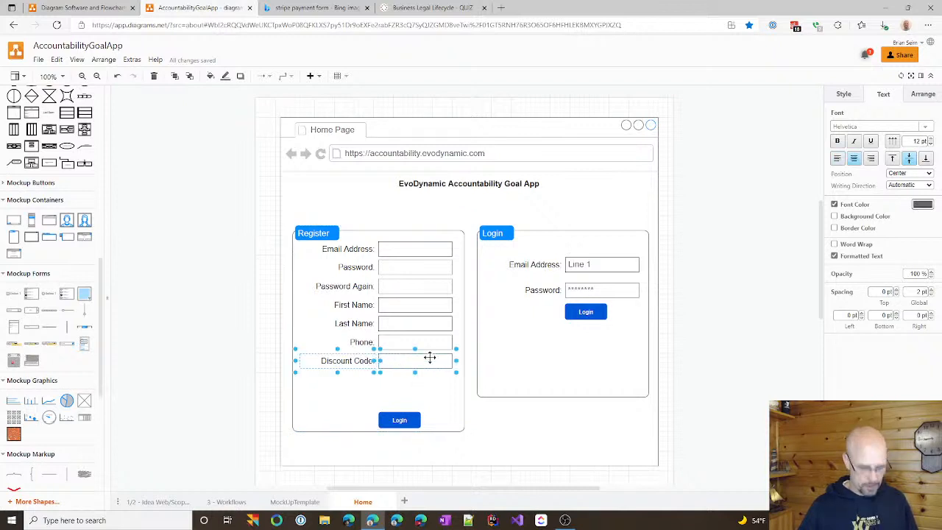
key("ctrl+d")
key("Left")
key("Left")
key("Left")
key("Left")
key("Left")
key("Left")
key("Left")
key("Left")
key("Left")
key("Left")
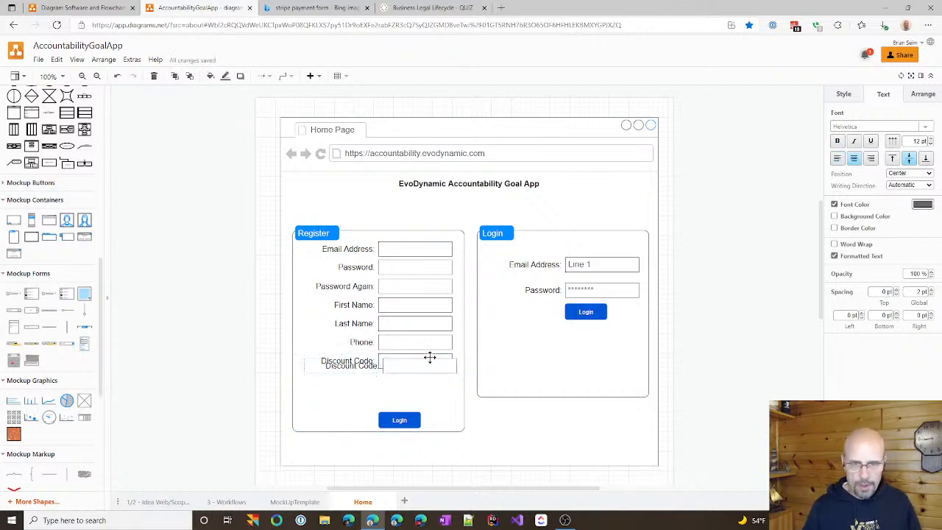
key("Down")
key("Down")
key("Down")
key("Down")
key("Down")
key("Down")
key("Down")
key("Down")
key("Down")
key("Down")
key("Down")
key("Down")
key("Down")
key("Down")
key("Down")
key("Down")
key("Down")
key("Down")
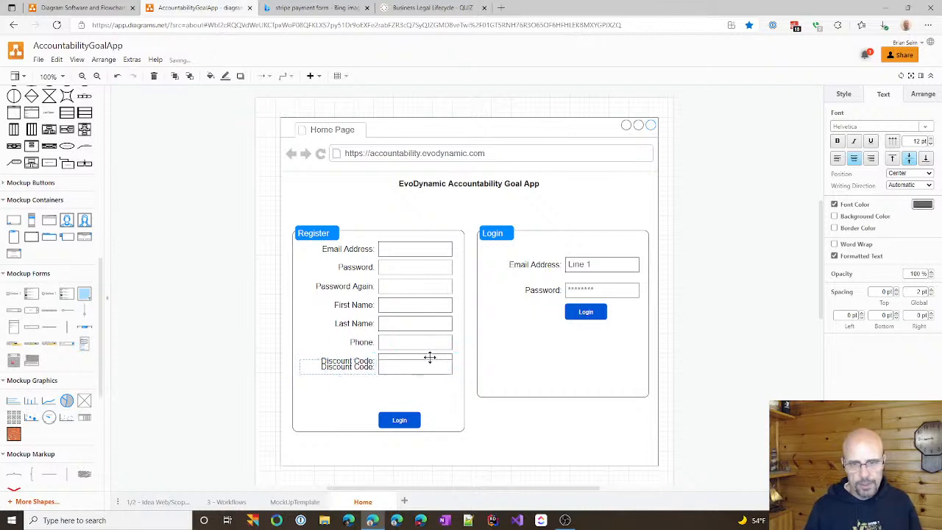
key("Down")
key("Down")
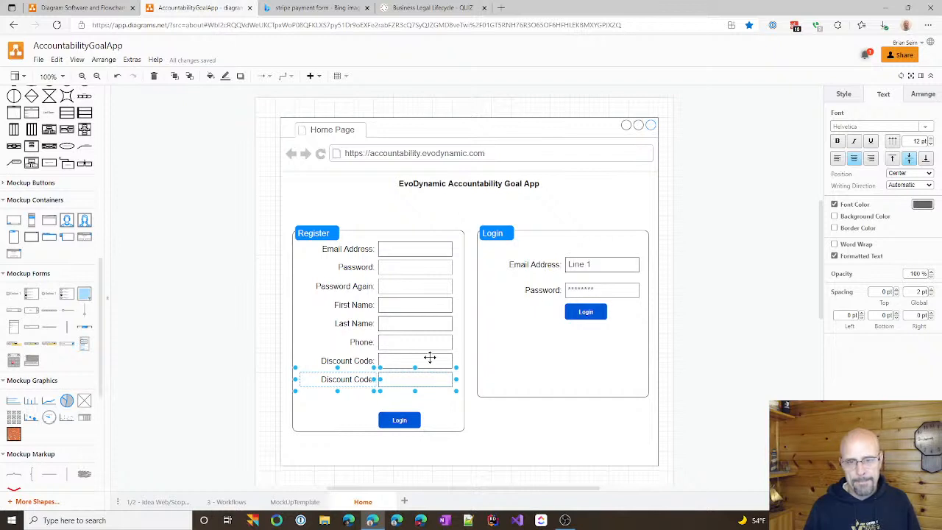
double_click(346, 386)
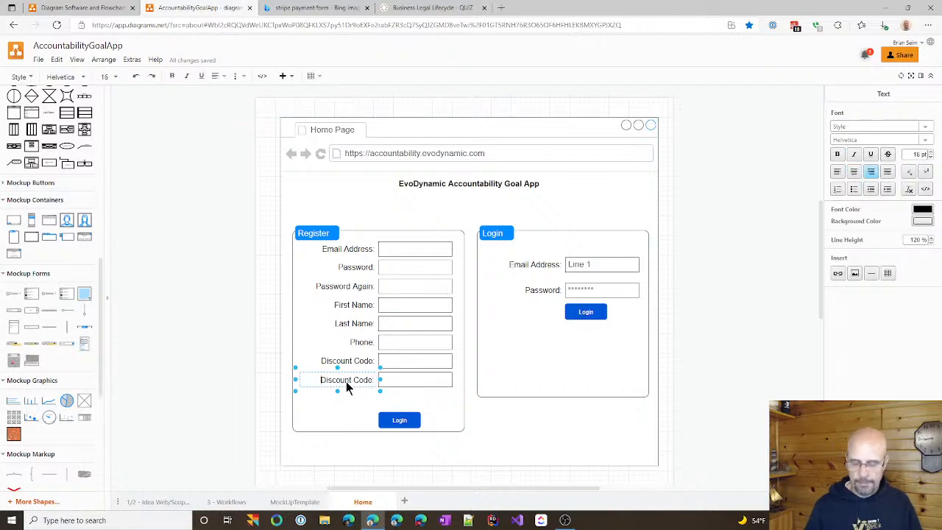
key("Delete")
key("Delete")
key("Delete")
key("Delete")
key("Delete")
key("Delete")
key("Delete")
key("Delete")
key("Delete")
key("Delete")
key("Delete")
key("Delete")
key("Delete")
key("Delete")
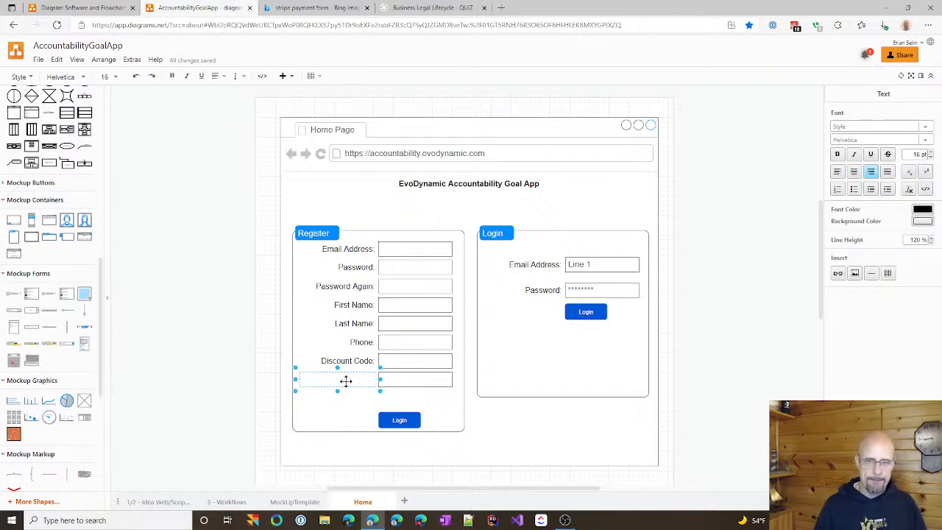
type("Credit")
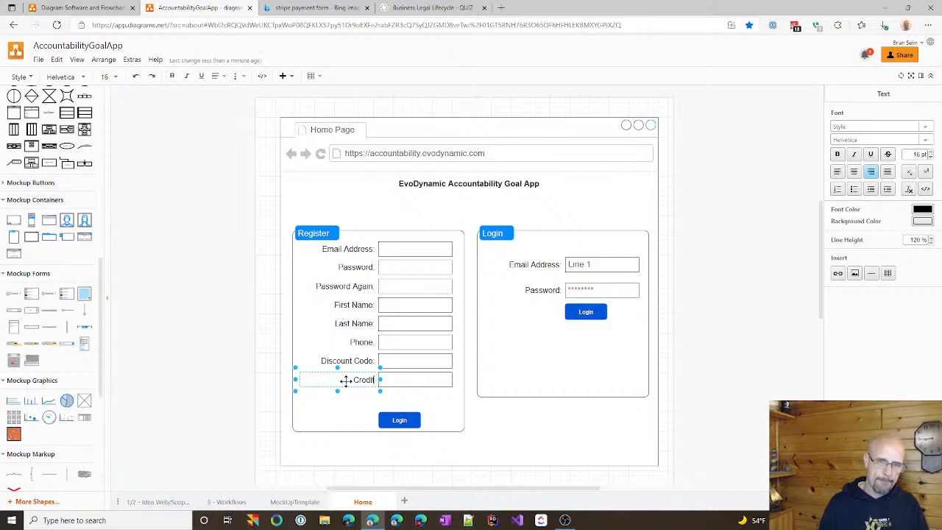
type(" Card")
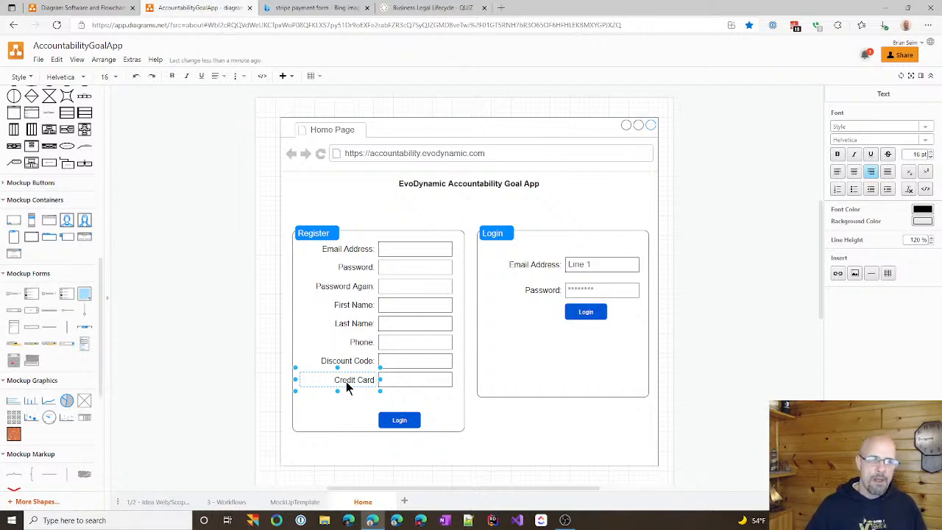
type(":")
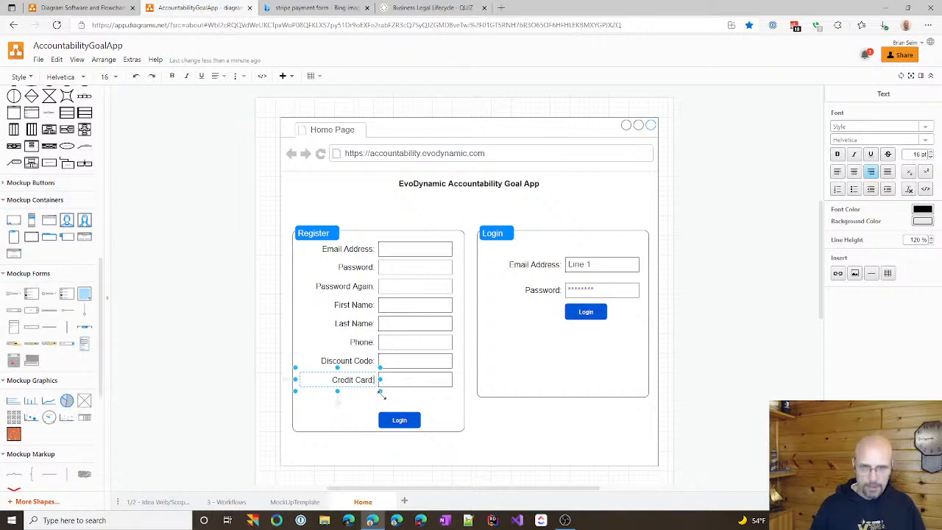
Copy the Credit Card label-and-box row and paste it directly beneath the original
left_click(418, 381, "ctrl")
key("ctrl+c")
key("ctrl+v")
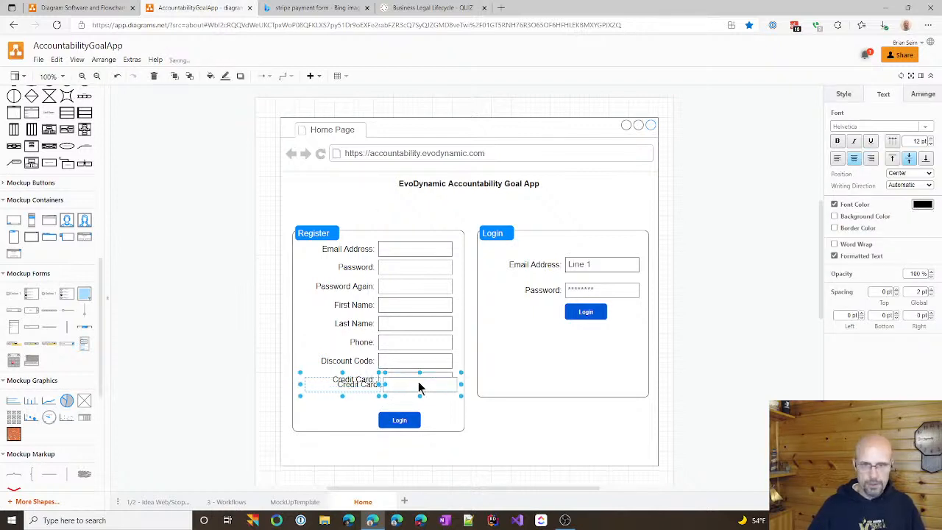
key("Left")
key("Left")
key("Left")
key("Left")
key("Left")
key("Left")
key("Left")
key("Left")
key("Left")
key("Left")
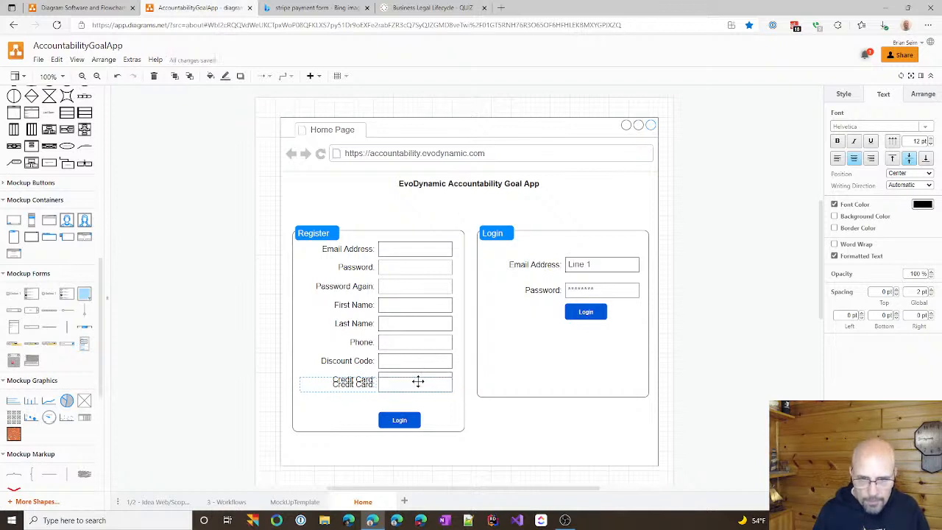
key("Down")
key("Down")
key("Down")
key("Down")
key("Down")
key("Down")
key("Down")
key("Down")
key("Down")
key("Down")
key("Down")
key("Down")
key("Down")
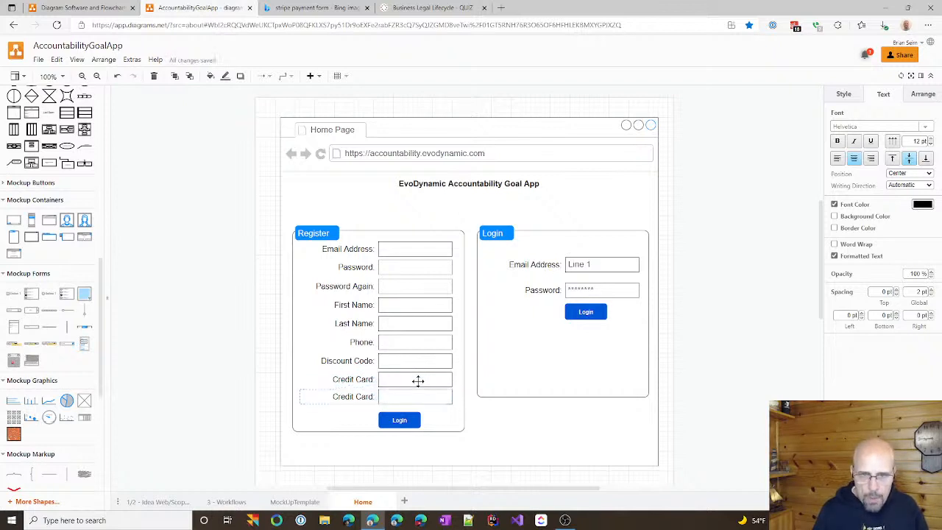
key("Down")
key("Down")
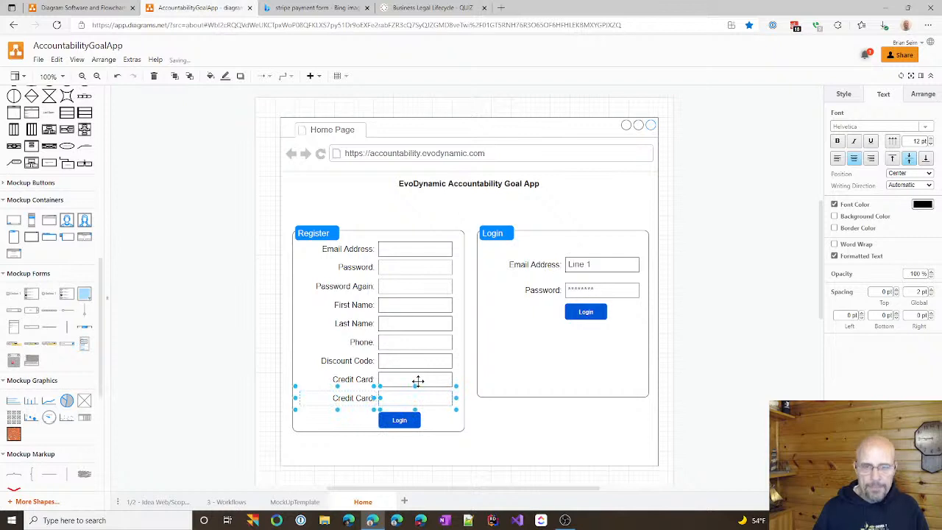
double_click(416, 399)
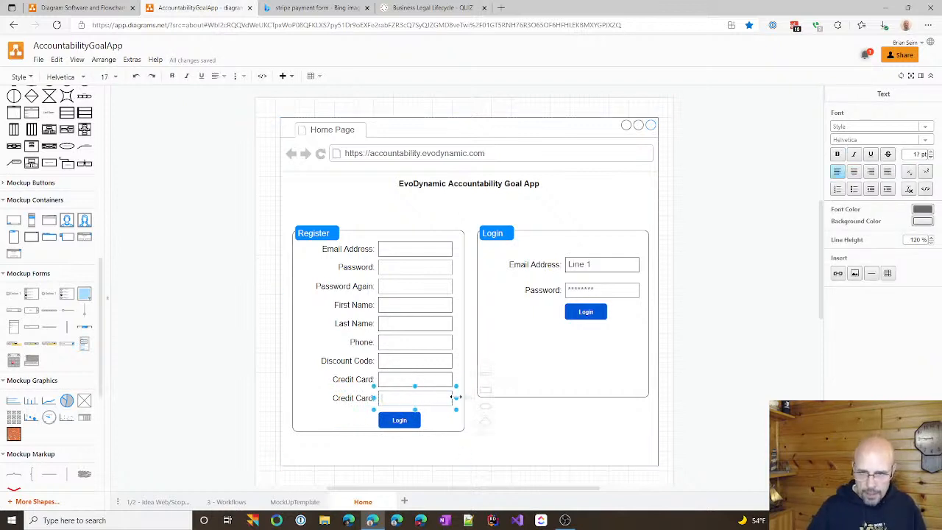
Narrow the lower Credit Card box to 65 wide and paste a copy to its right
left_click_drag(456, 398, 414, 398)
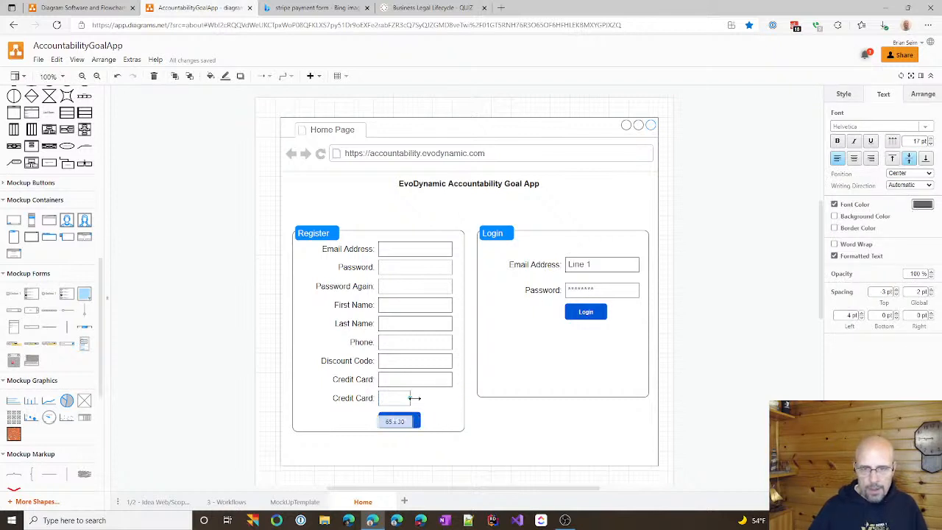
left_click_drag(415, 398, 397, 400)
key("ctrl+v")
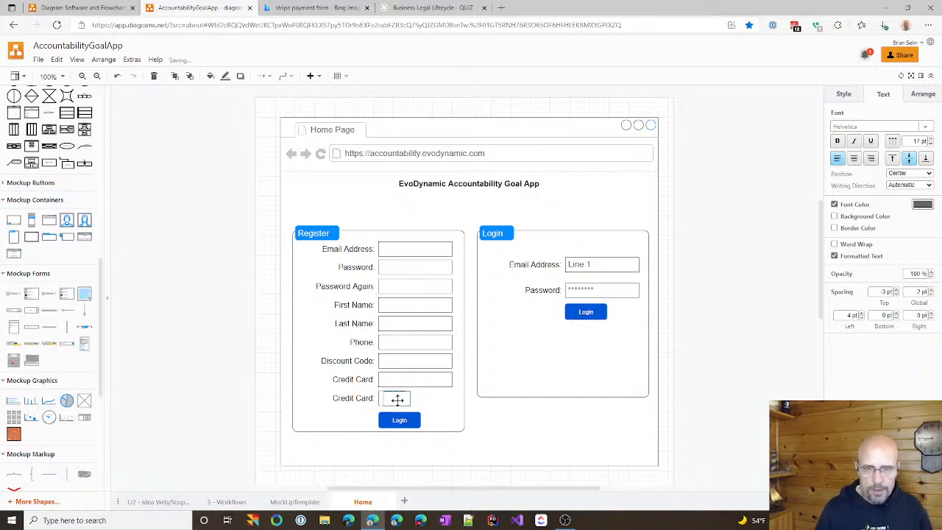
key("Right")
key("Right")
key("Right")
key("Right")
key("Right")
key("Right")
key("Right")
key("Right")
key("Right")
key("Right")
key("Right")
key("Right")
key("Right")
key("Right")
key("Right")
key("Right")
key("Right")
key("Right")
key("Right")
key("Right")
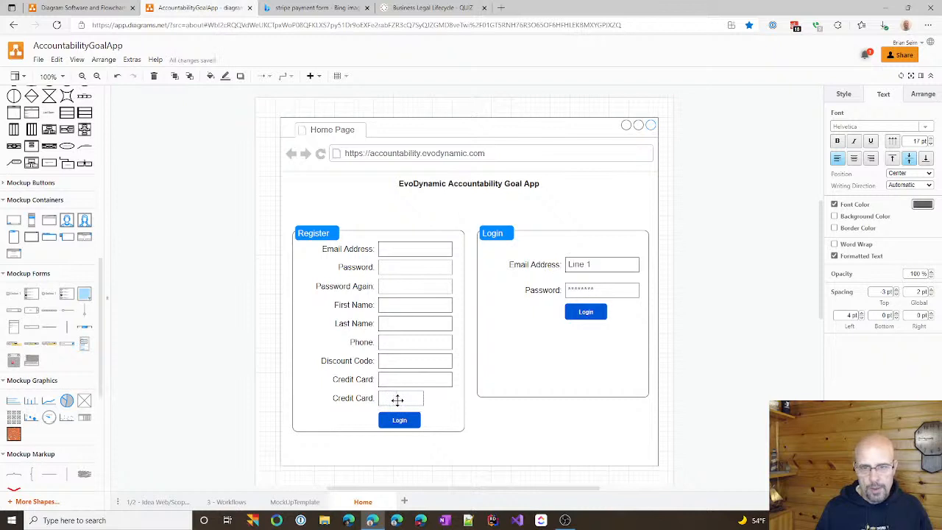
key("Right")
key("Right")
key("Right")
key("Right")
key("Right")
key("Right")
key("Right")
key("Right")
key("Right")
key("Right")
key("Right")
key("Right")
key("Right")
key("Right")
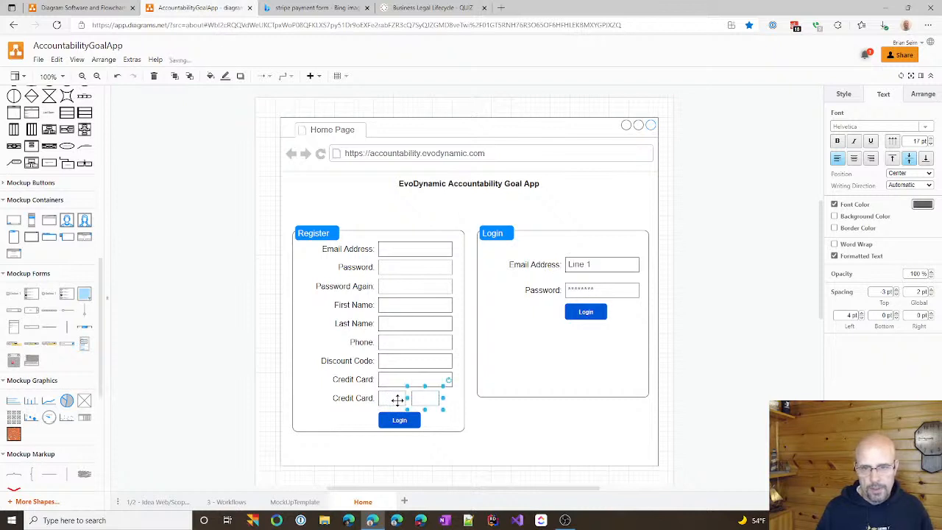
key("Escape")
key("Left")
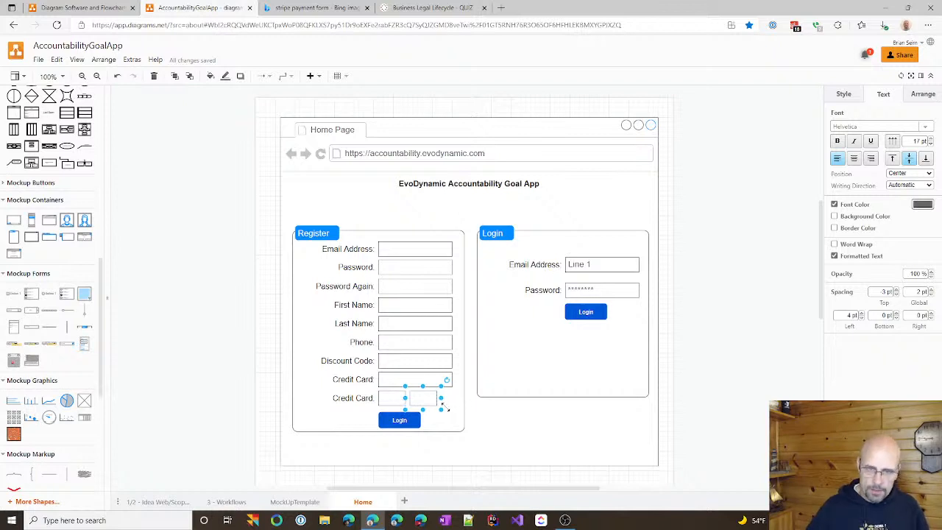
Shrink a box to 31 wide, add another small box, and align all three in one row
left_click_drag(441, 397, 425, 398)
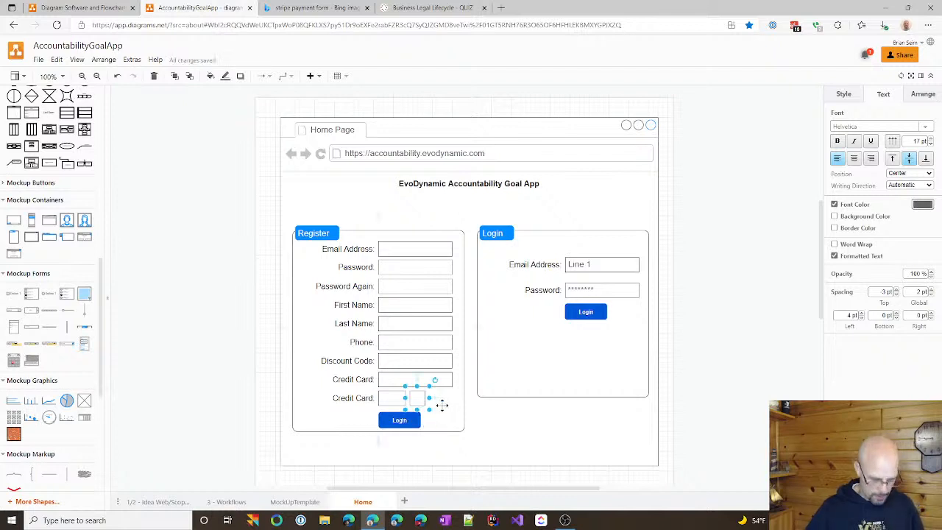
key("ctrl+v")
key("Up")
key("Up")
key("Up")
key("Up")
key("Up")
key("Up")
key("Up")
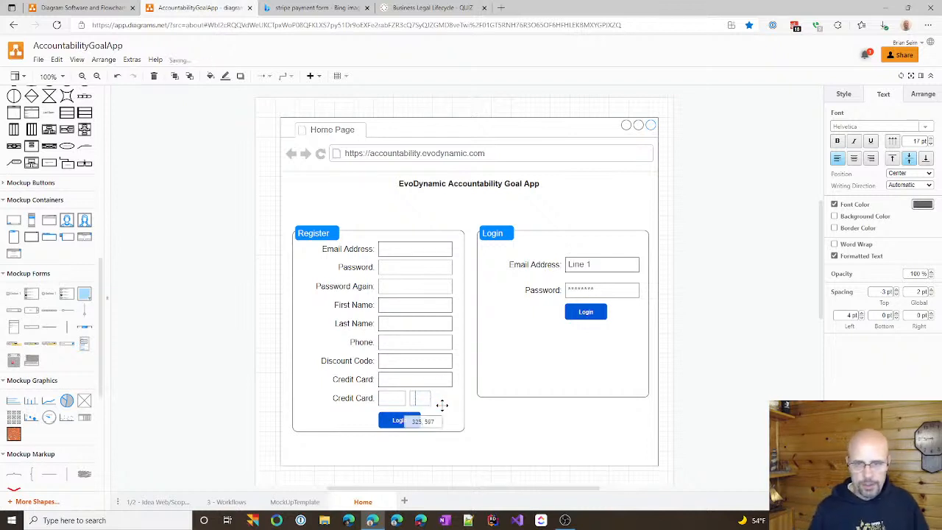
key("Right")
key("Right")
key("Right")
key("Right")
key("Right")
key("Right")
key("Right")
key("Right")
key("Right")
key("Right")
key("Right")
key("Right")
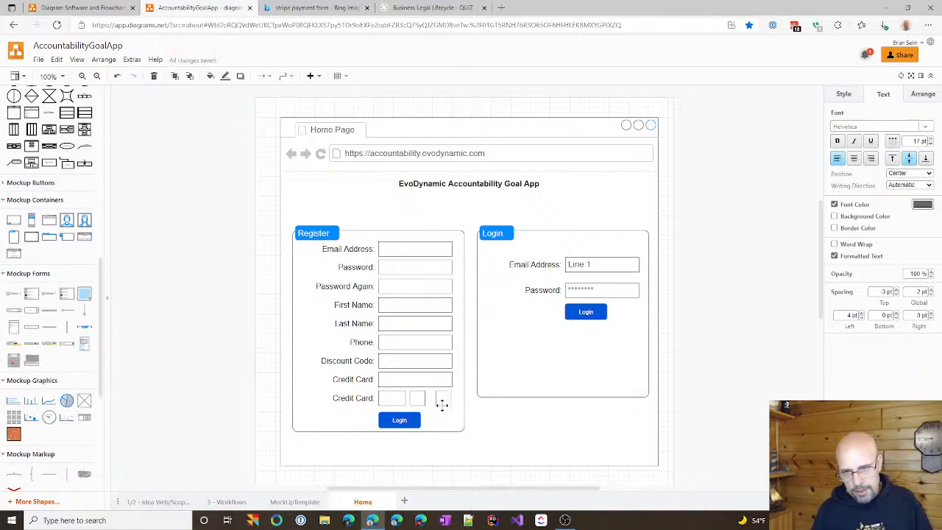
key("Right")
key("Right")
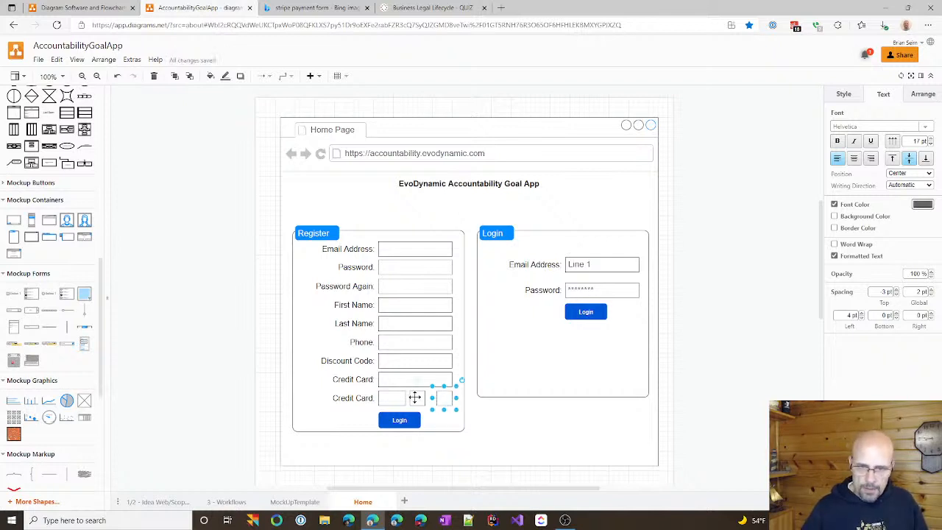
left_click(415, 397)
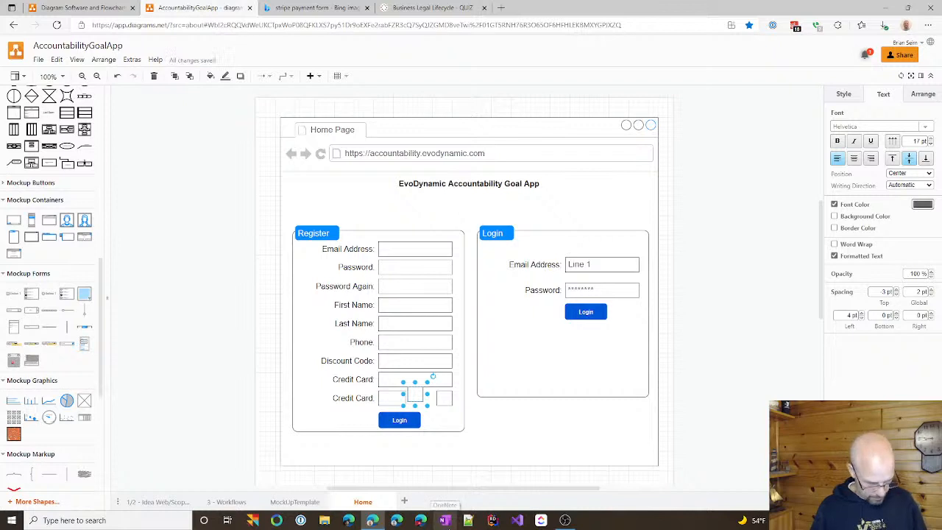
key("Down")
key("Down")
key("Down")
key("Down")
key("Down")
key("Down")
key("Down")
key("Down")
key("Right")
key("Right")
key("Right")
key("Right")
key("Right")
key("Right")
key("Right")
key("Right")
key("Right")
key("Right")
key("Right")
key("Right")
key("Right")
key("Right")
key("Right")
key("Right")
key("Right")
key("Right")
key("Right")
key("Right")
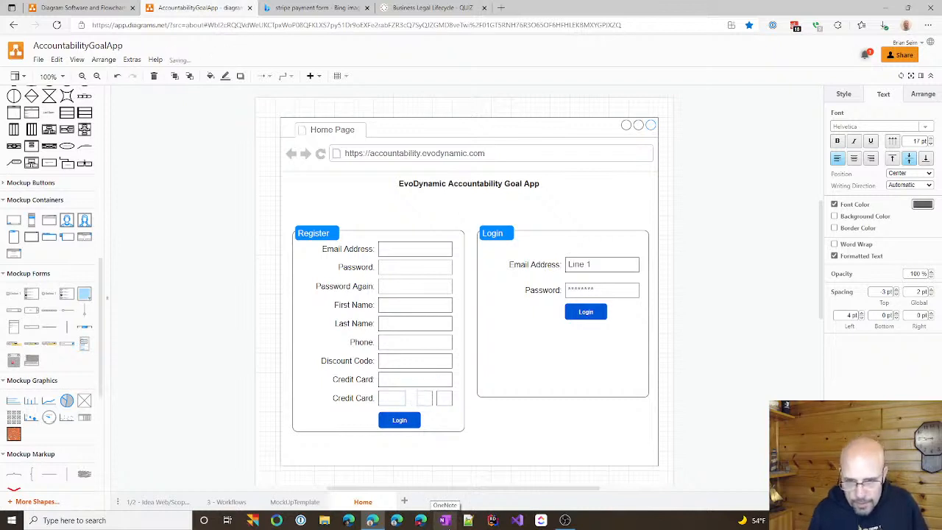
key("Left")
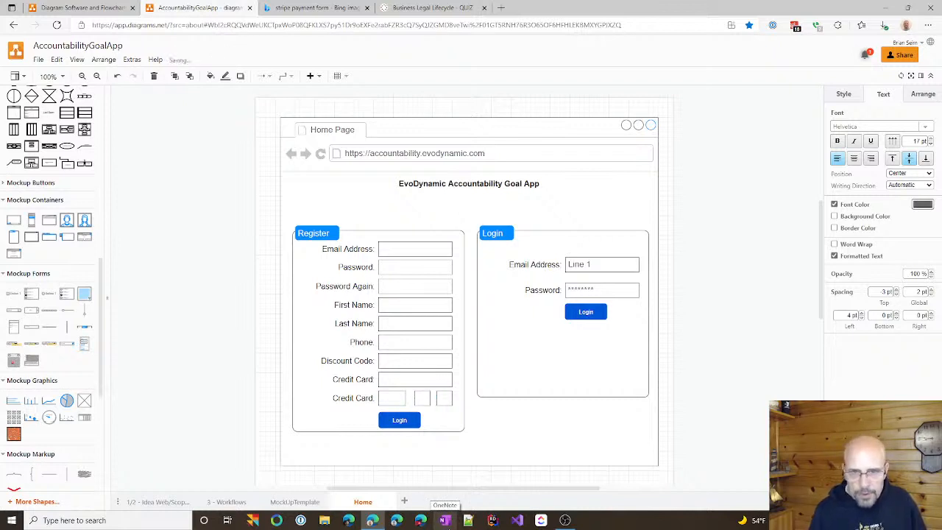
scroll(63, 214, "up", 5)
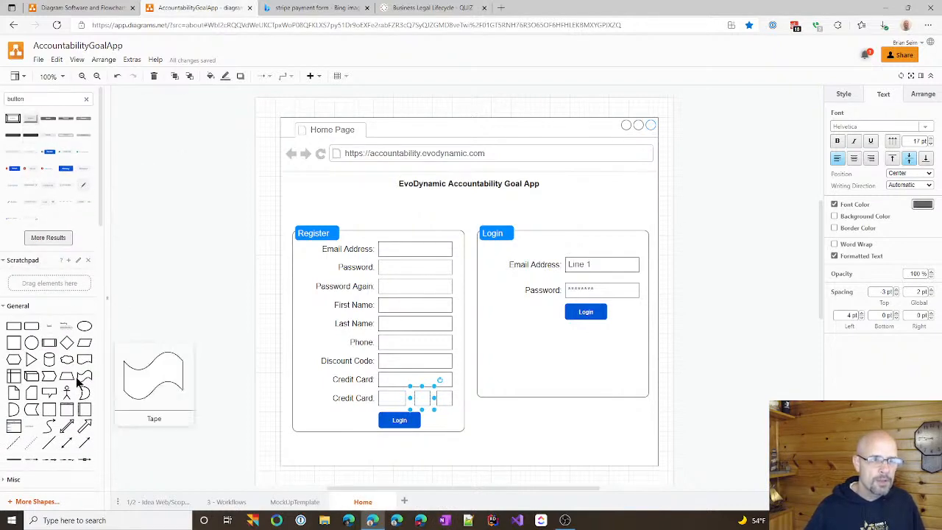
Place a '/' text between the two expiry boxes and widen the left box to 75
left_click_drag(49, 326, 520, 436)
type("/Text")
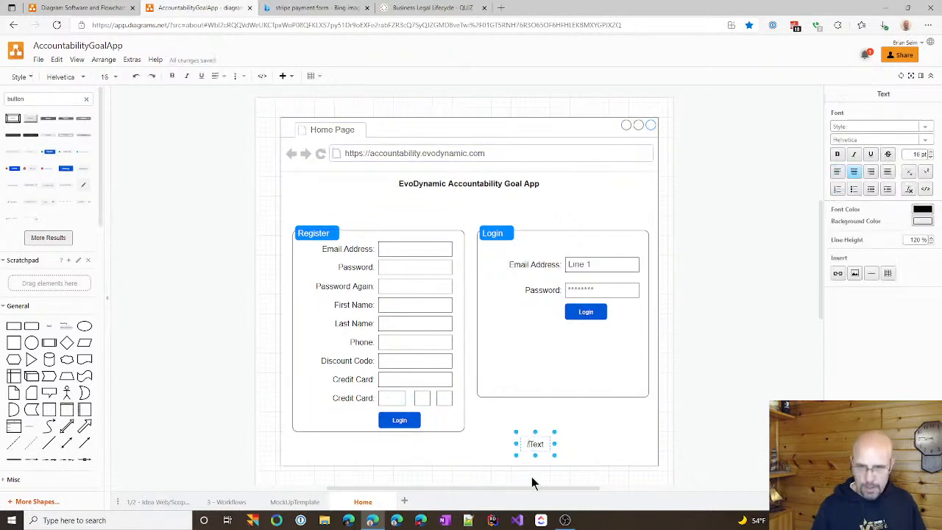
key("Delete")
key("Delete")
key("Delete")
key("Delete")
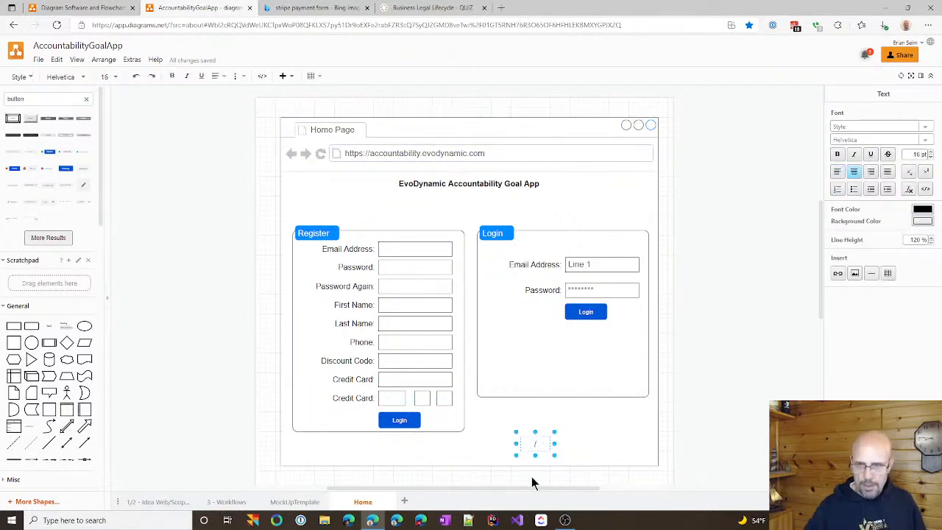
left_click(527, 443)
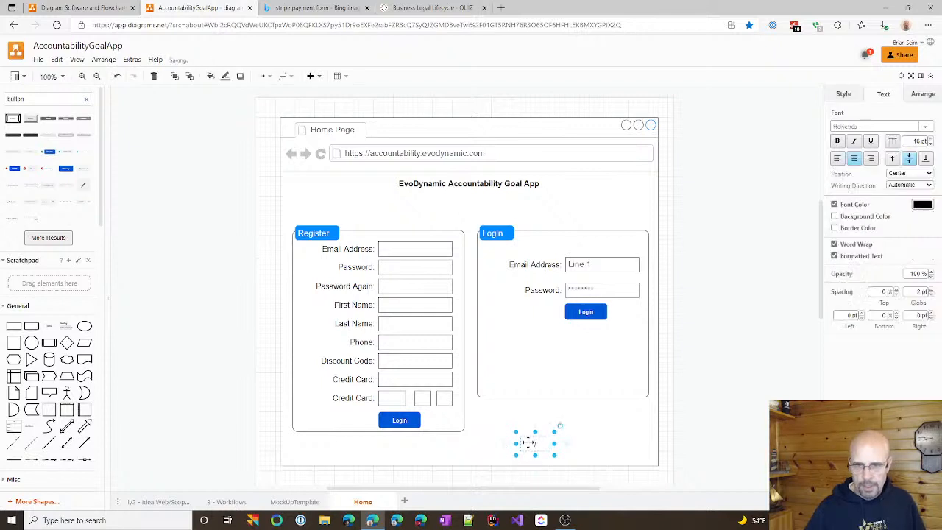
left_click_drag(527, 442, 429, 399)
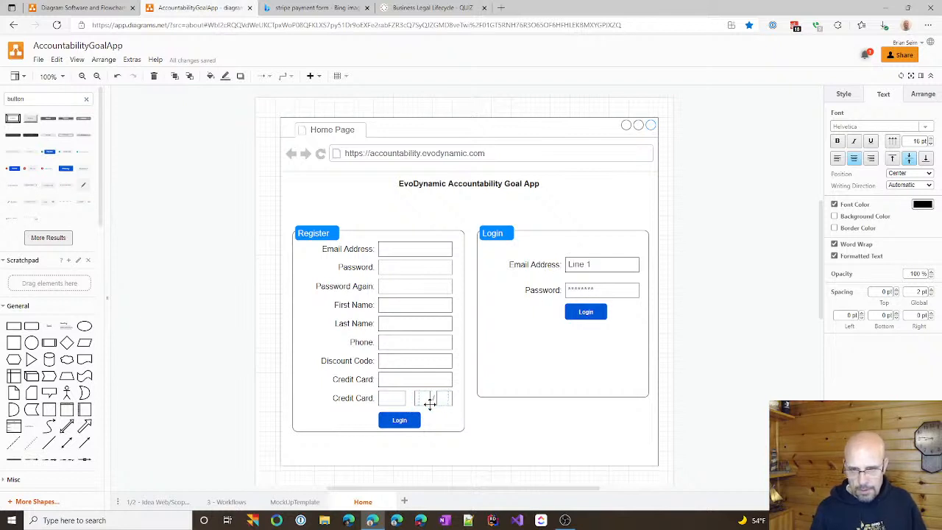
left_click(430, 402)
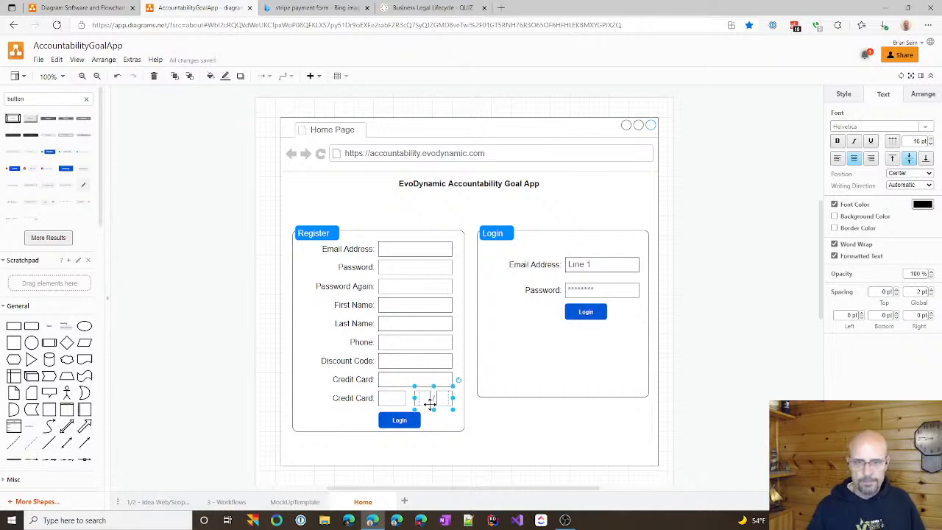
left_click(387, 400)
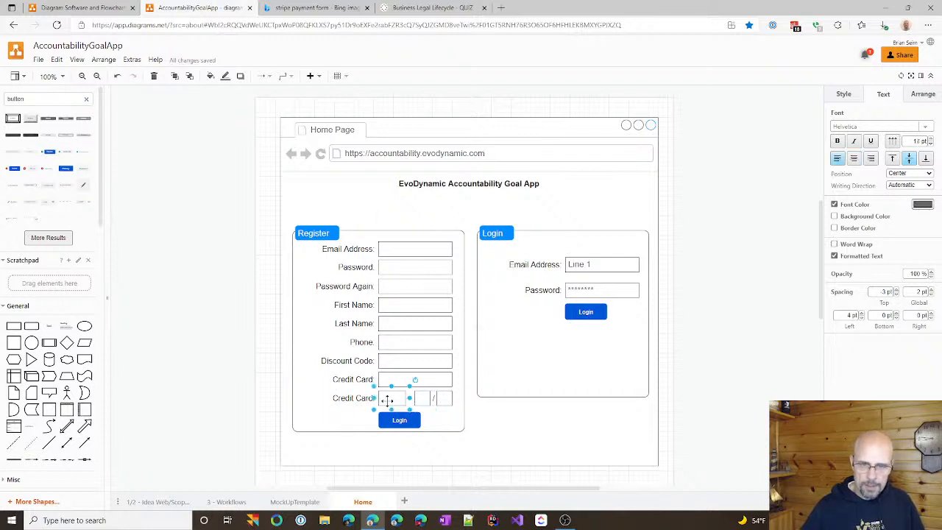
left_click_drag(410, 398, 407, 398)
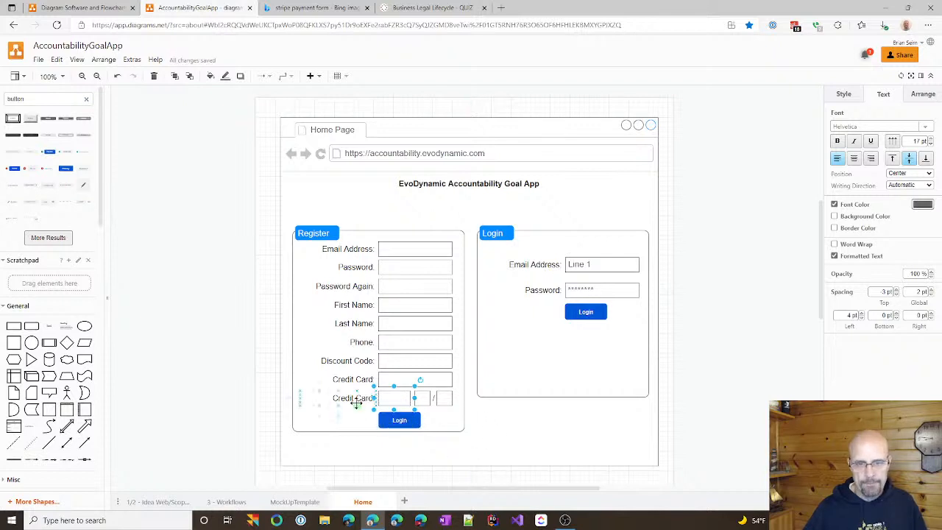
Retype the second Credit Card label as 'CVV & Expiration:'
left_click(351, 398)
double_click(351, 398)
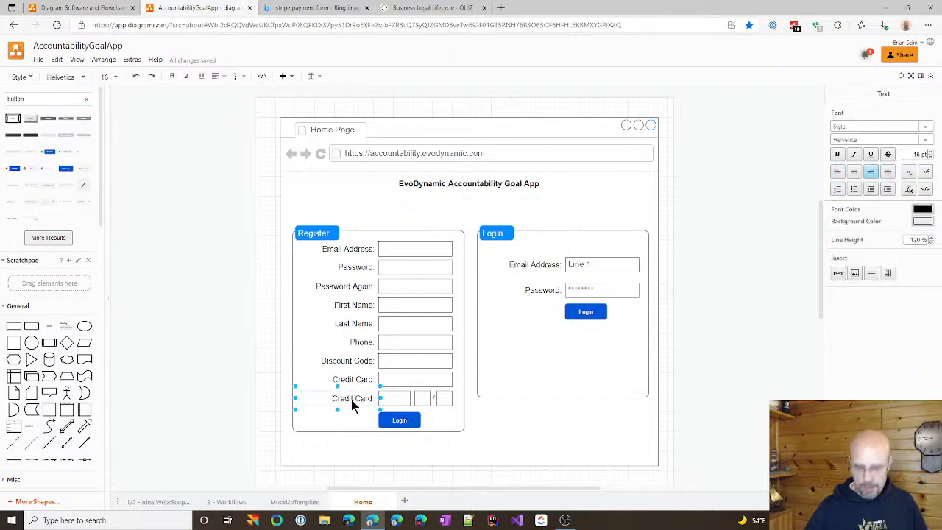
key("BackSpace")
key("BackSpace")
key("BackSpace")
key("BackSpace")
key("BackSpace")
key("BackSpace")
key("BackSpace")
key("BackSpace")
key("BackSpace")
key("BackSpace")
key("BackSpace")
key("BackSpace")
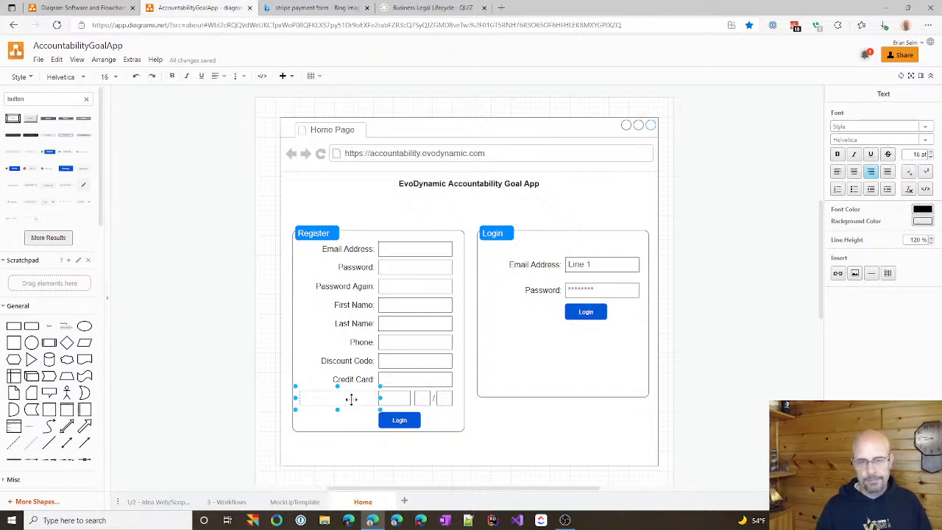
type("C")
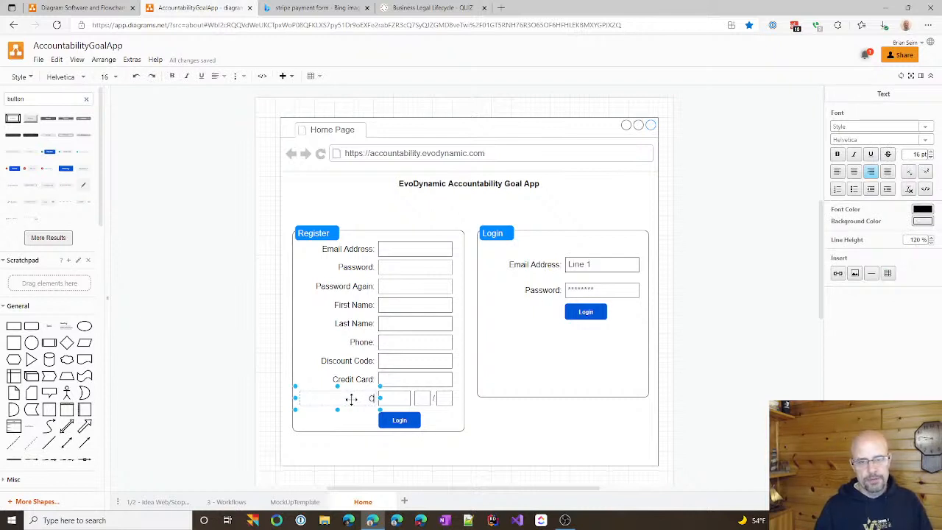
type("VV")
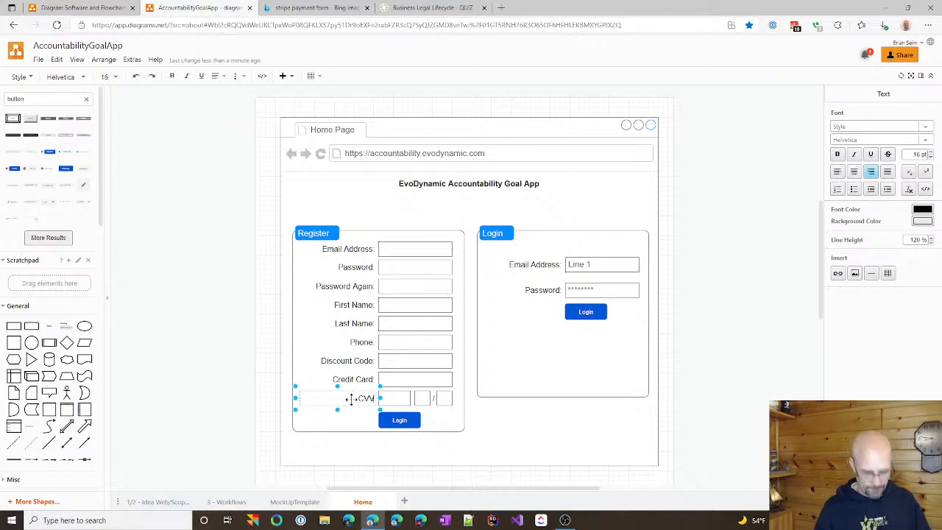
type("V & Expiration")
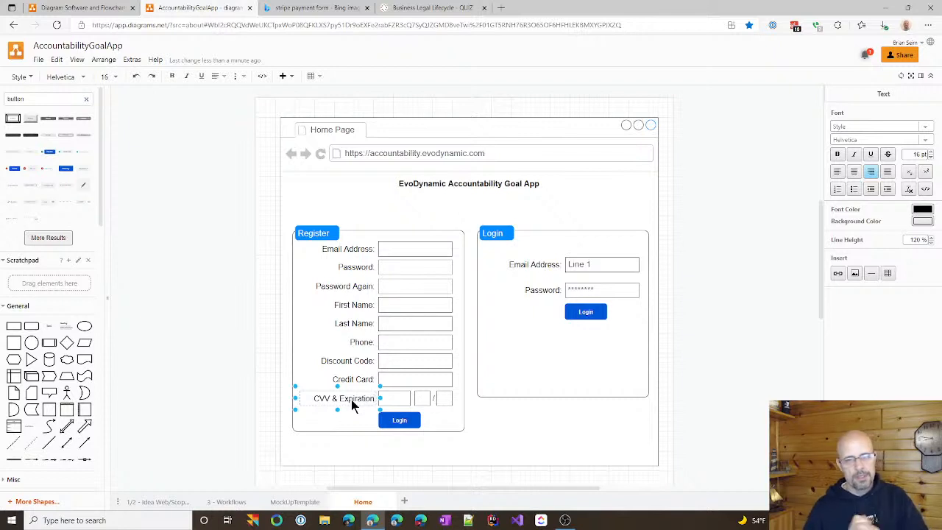
type(":")
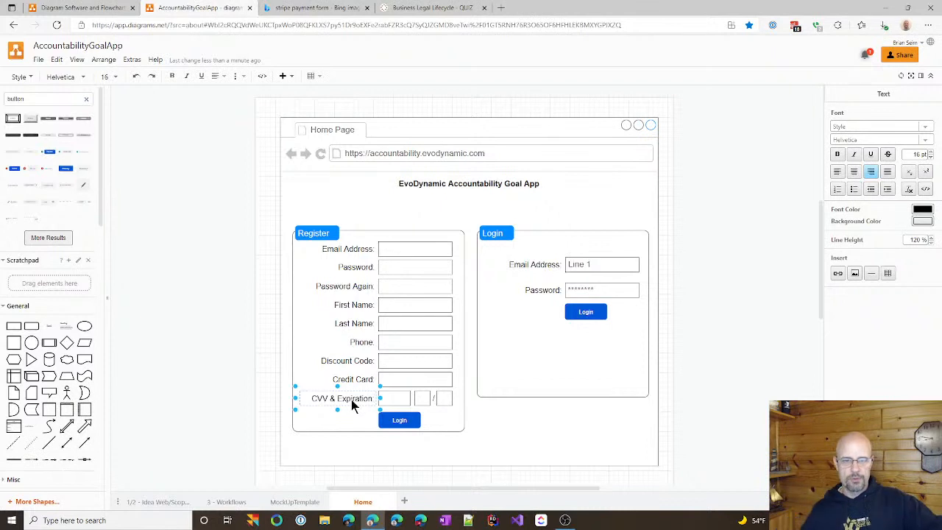
left_click(529, 440)
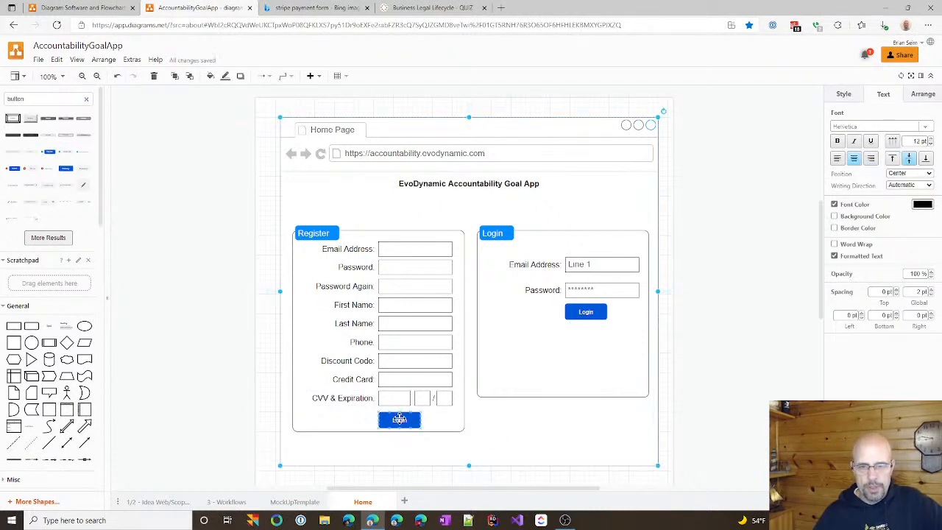
left_click(400, 419)
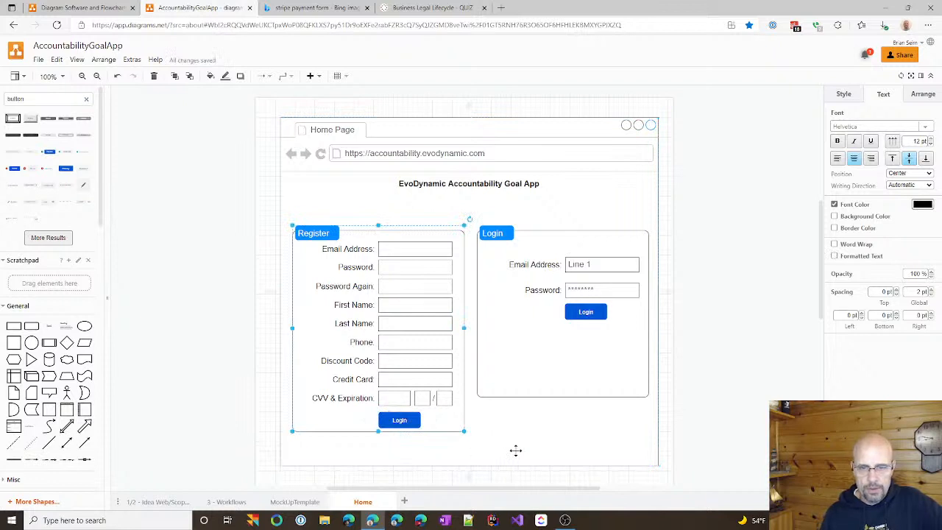
Nudge the Register Login button, shorten the Login panel, and raise its Login button slightly
left_click(409, 420)
key("Up")
key("Up")
key("Up")
key("Up")
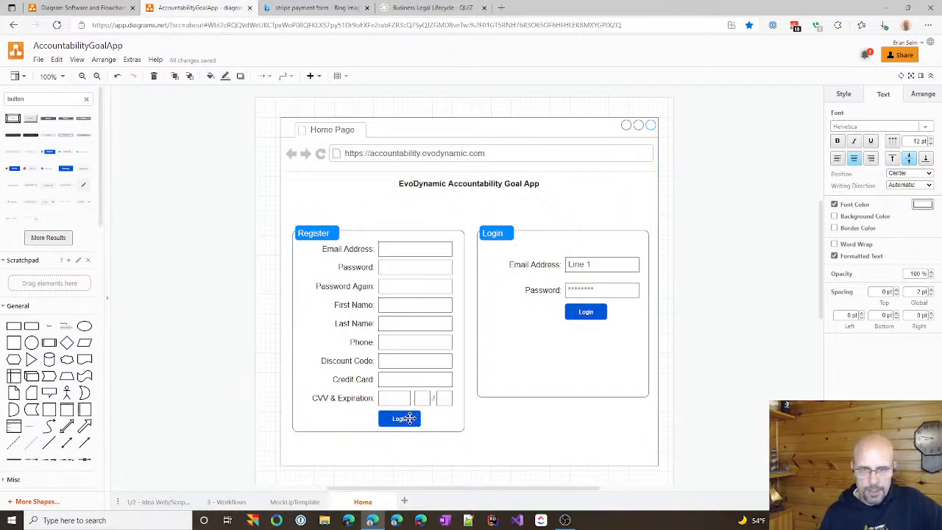
key("Down")
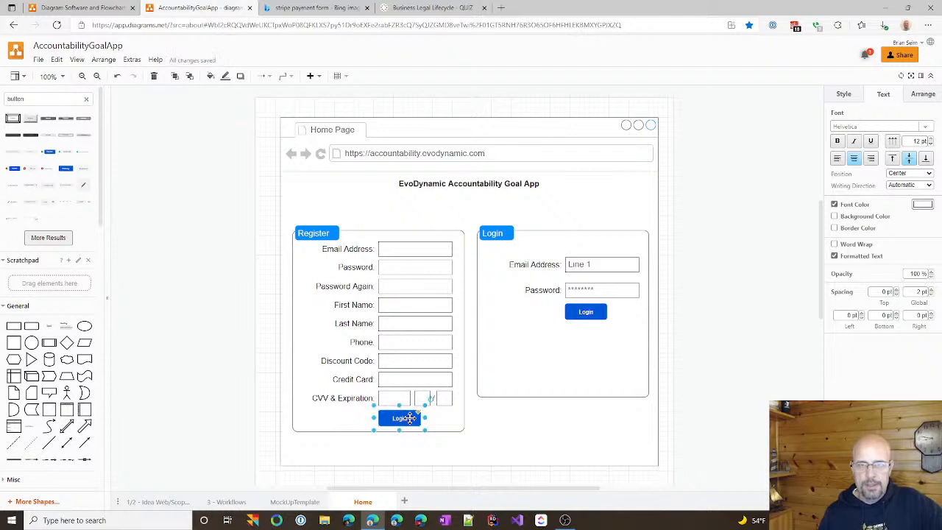
left_click(570, 406)
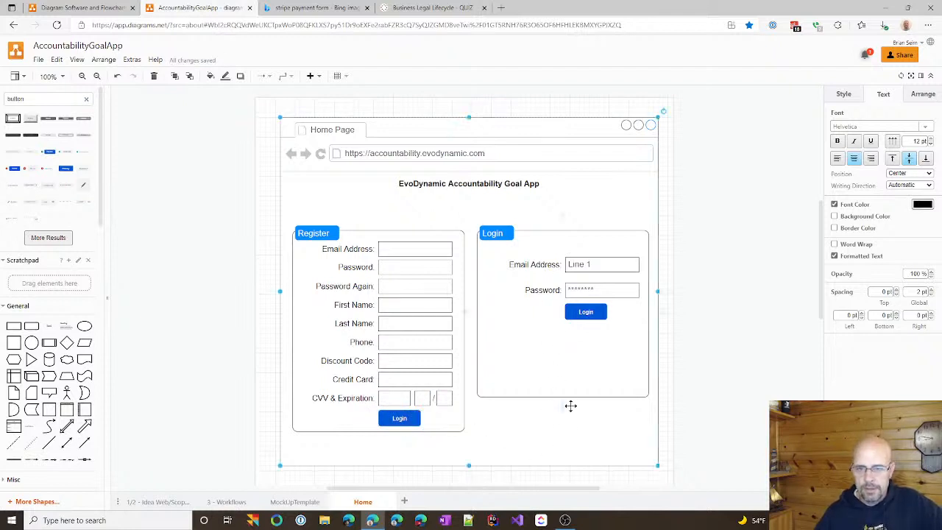
left_click(546, 395)
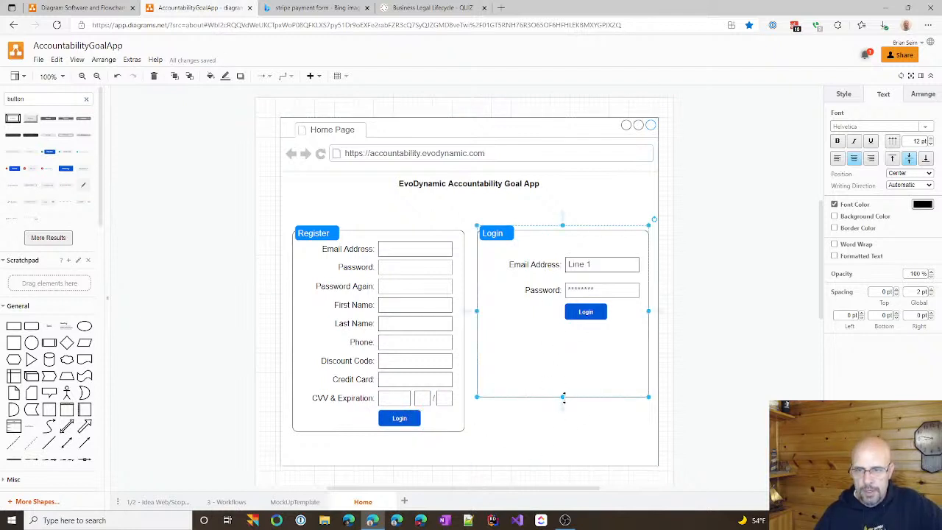
left_click_drag(563, 396, 581, 321)
left_click(582, 317)
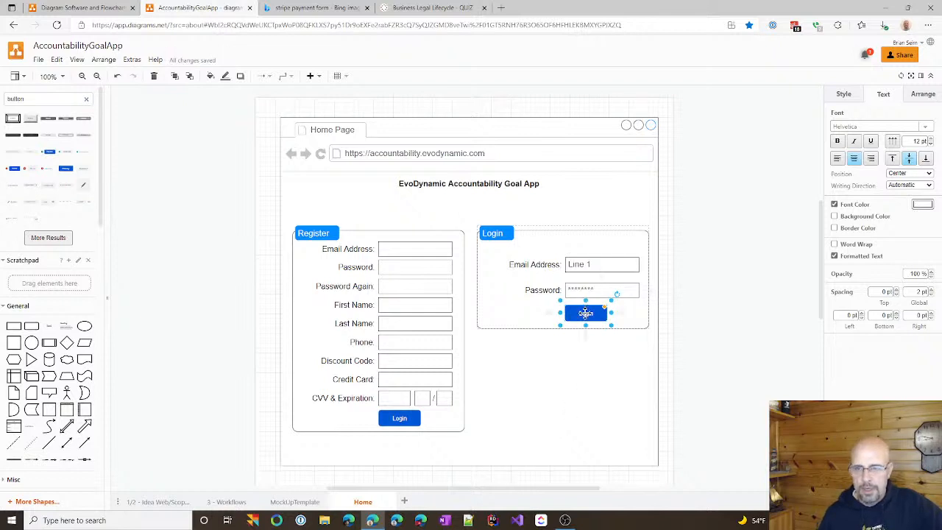
left_click_drag(585, 313, 585, 310)
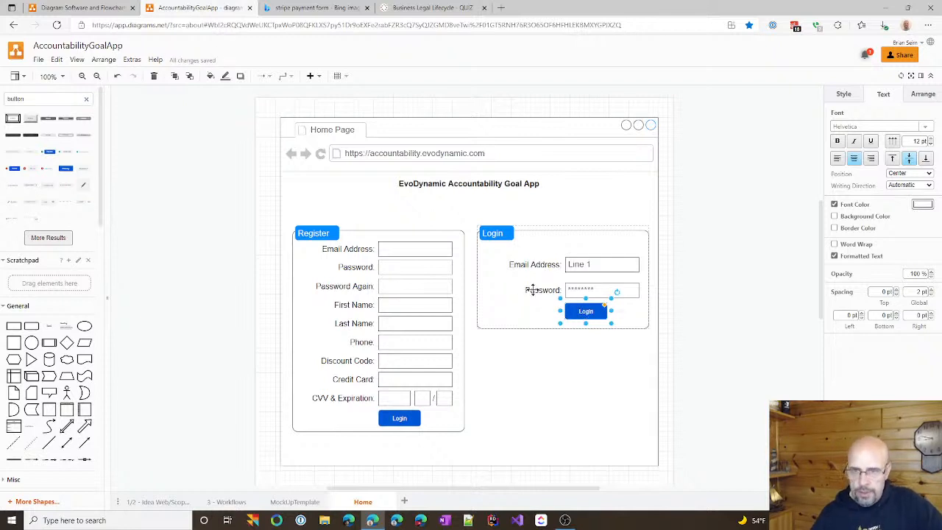
Move the Login panel's email and password rows up and shorten the panel to fit
left_click(529, 289, "shift")
left_click(603, 285, "shift")
key("Up")
key("Up")
key("Up")
key("Up")
key("Up")
key("Up")
key("Up")
key("Up")
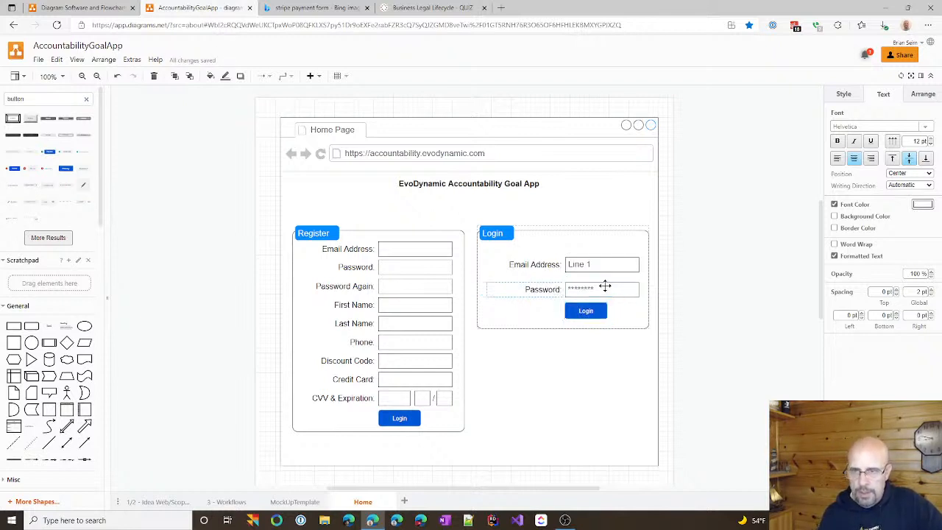
key("Up")
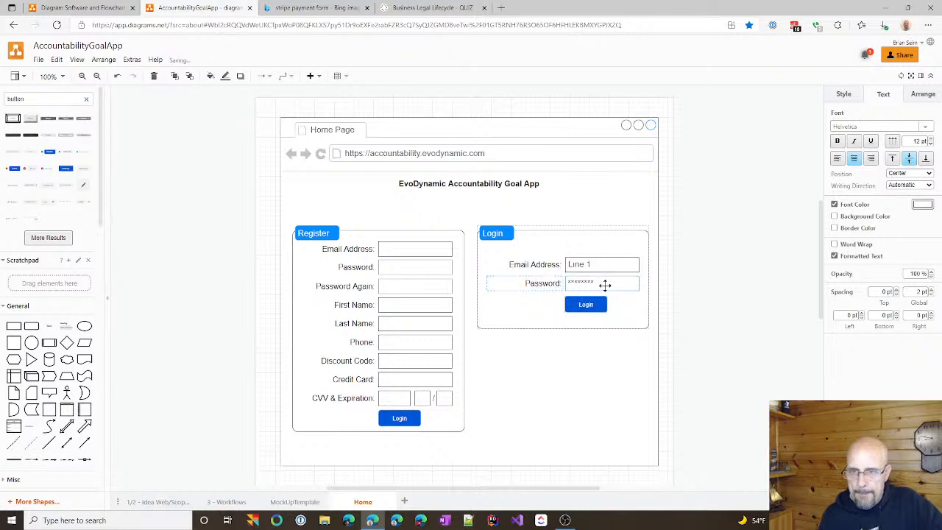
key("Down")
key("Down")
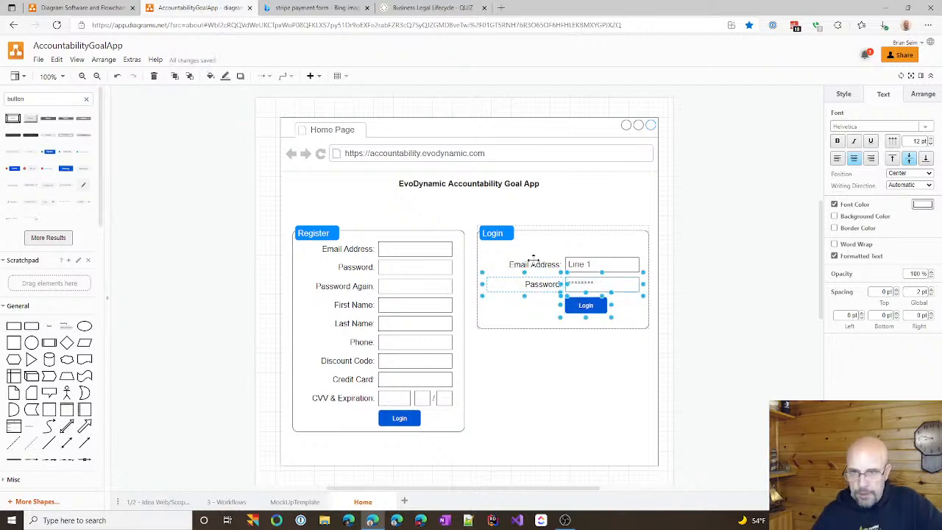
left_click(545, 264, "shift")
left_click(594, 264, "shift")
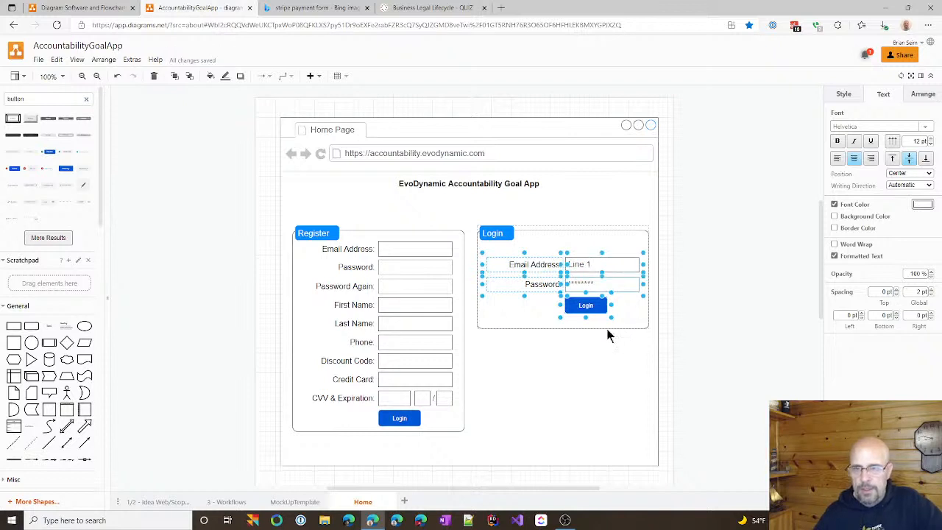
key("Up")
key("Up")
key("Up")
key("Up")
key("Up")
key("Up")
key("Up")
key("Up")
key("Up")
key("Up")
key("Up")
key("Up")
key("Up")
key("Up")
key("Up")
key("Up")
key("Up")
key("Up")
key("Up")
key("Up")
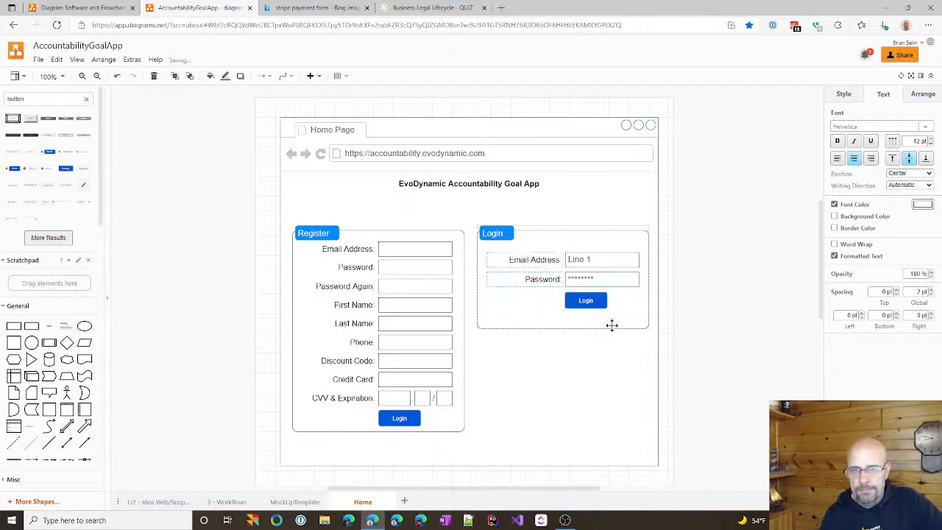
key("Up")
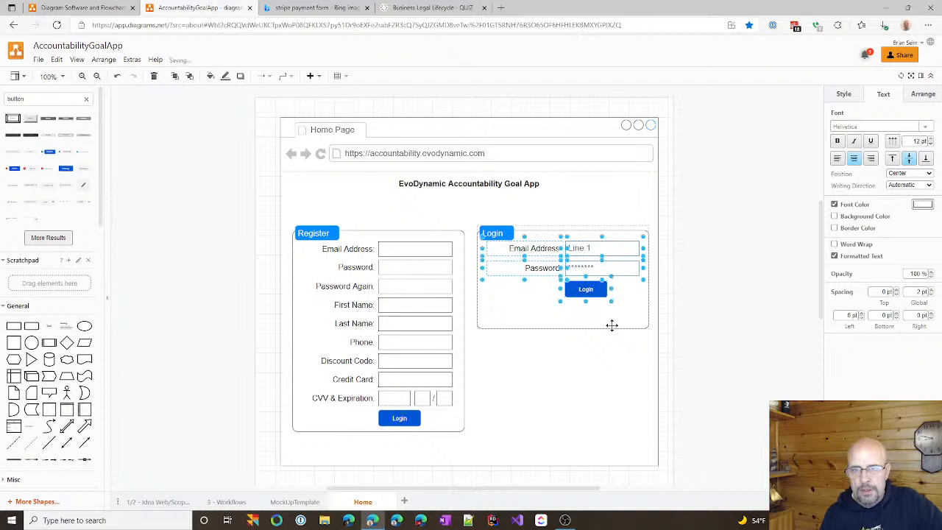
left_click(549, 325)
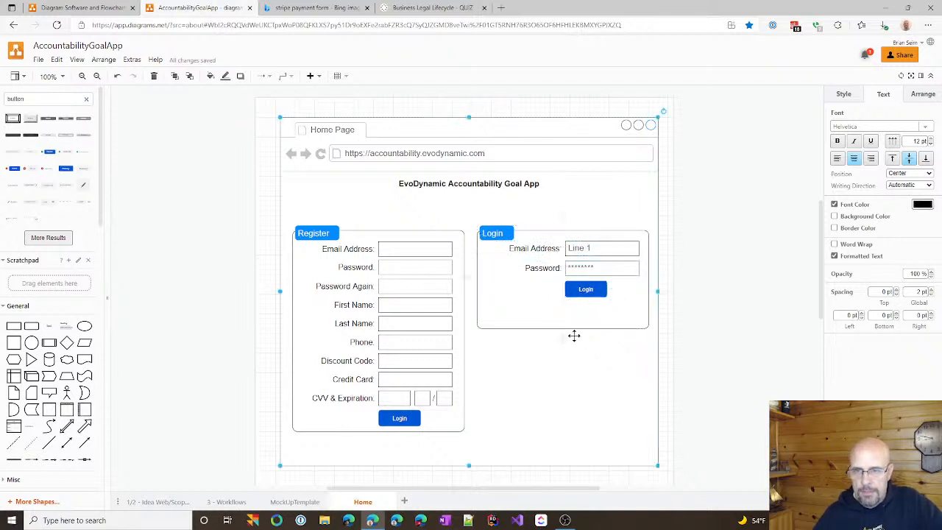
left_click(545, 326)
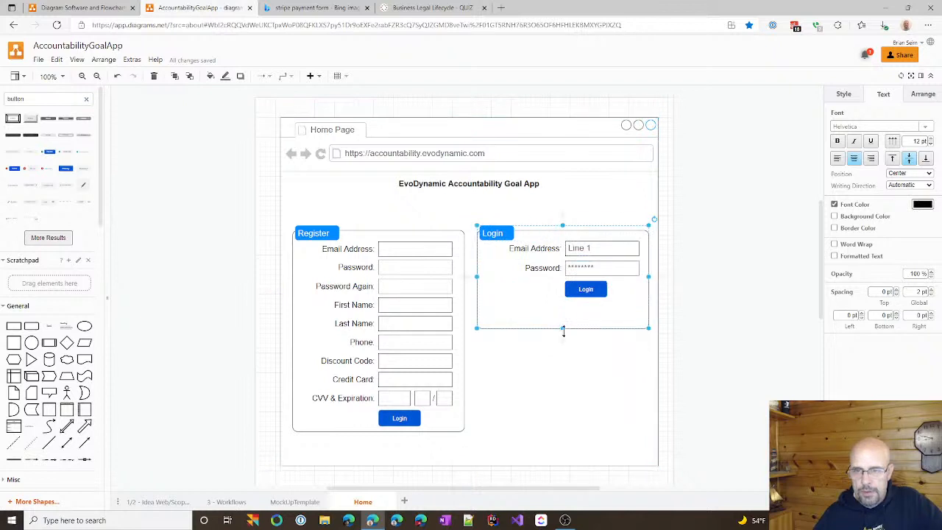
left_click_drag(563, 331, 562, 303)
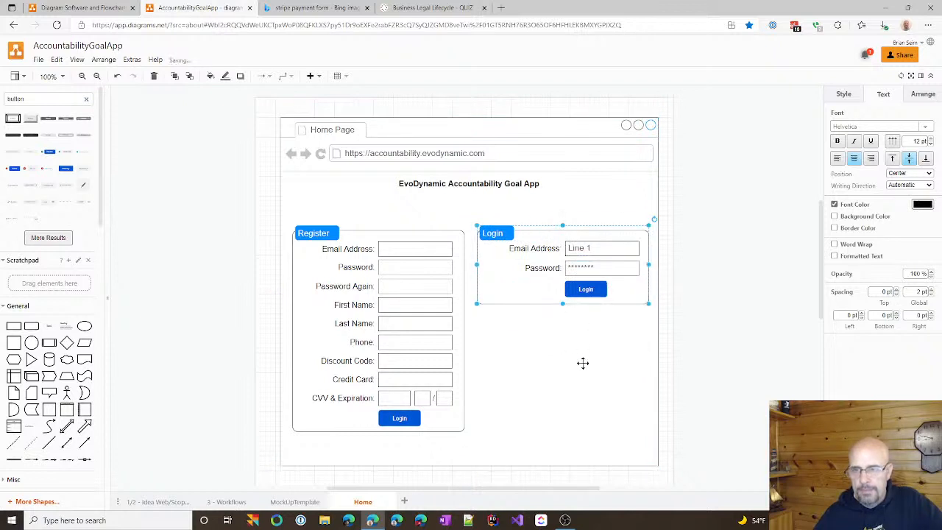
left_click(583, 366)
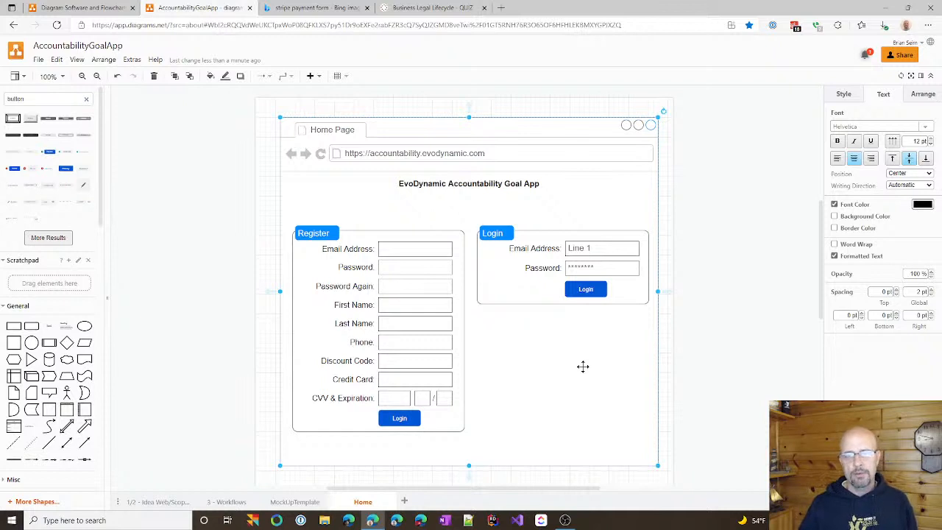
left_click(236, 502)
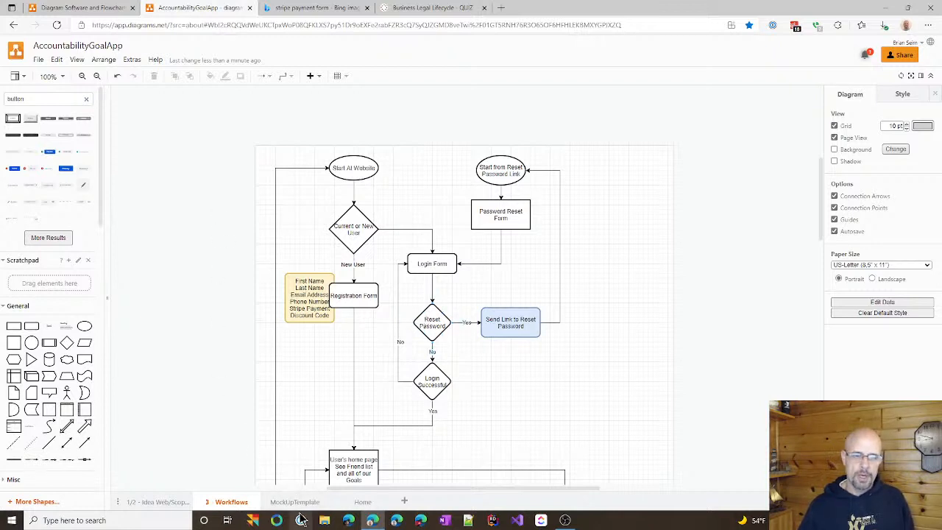
left_click(361, 502)
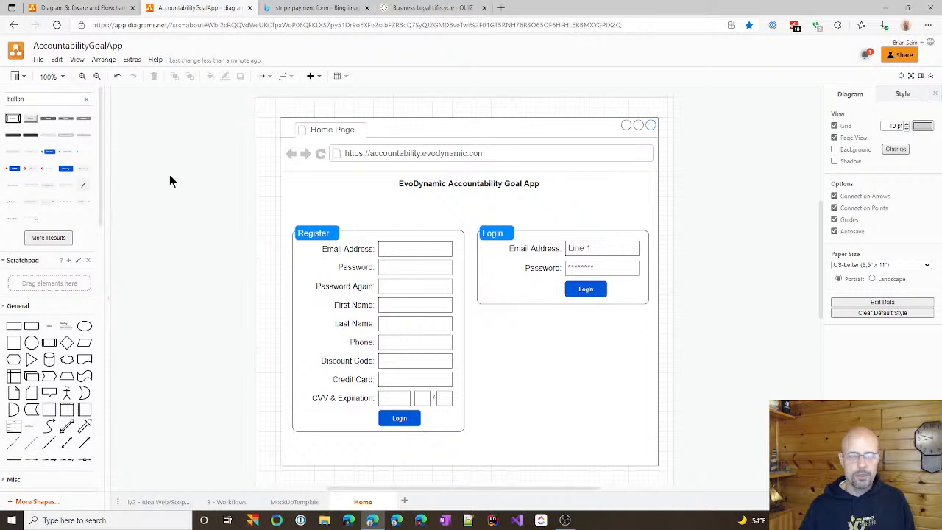
Shift the Login panel slightly, then drag a duplicate of it directly beneath
left_click(579, 287)
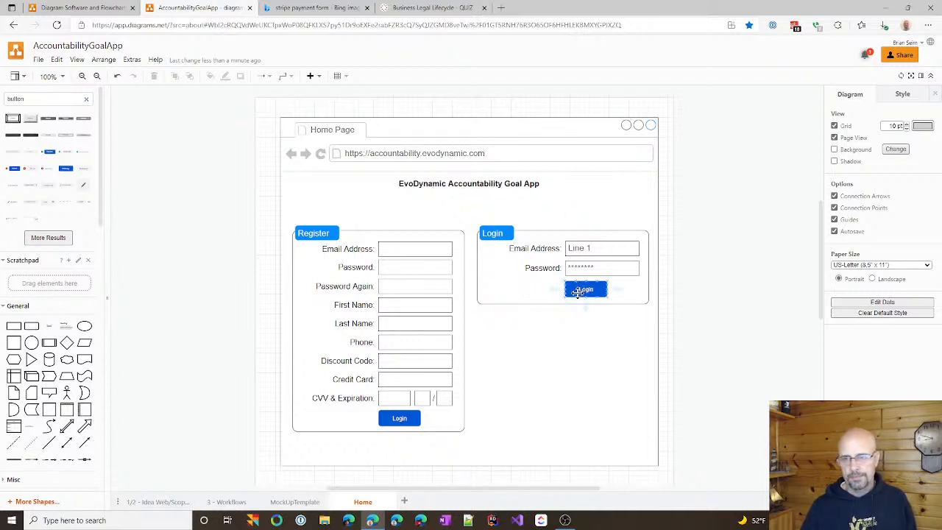
left_click(479, 288)
left_click(478, 288)
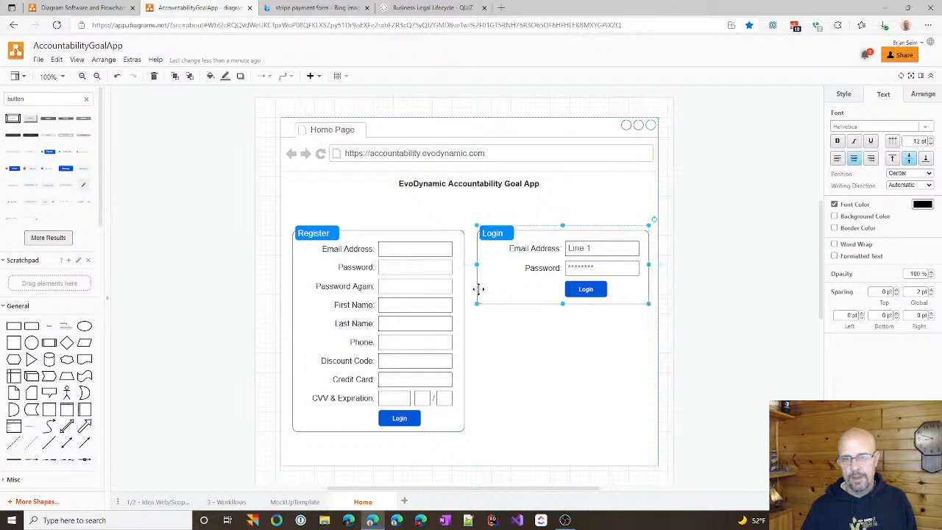
left_click_drag(477, 288, 482, 293)
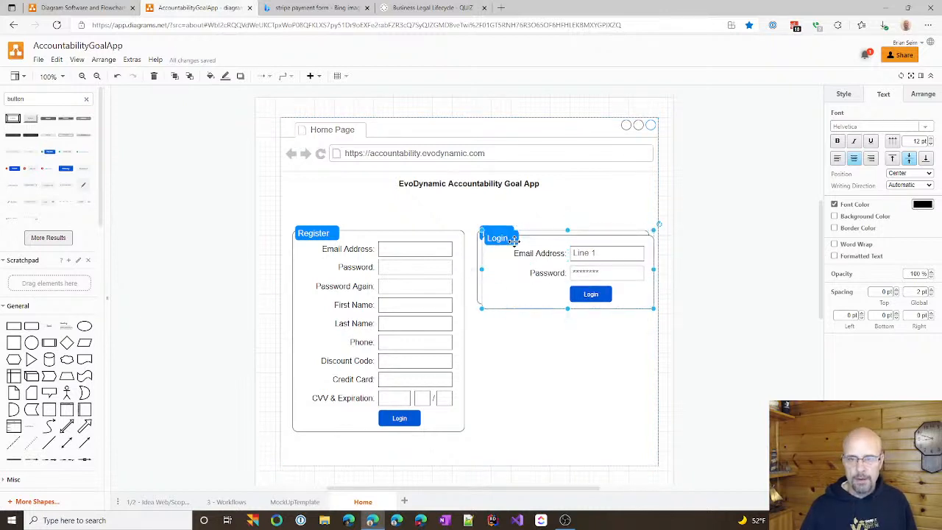
left_click_drag(513, 241, 510, 324)
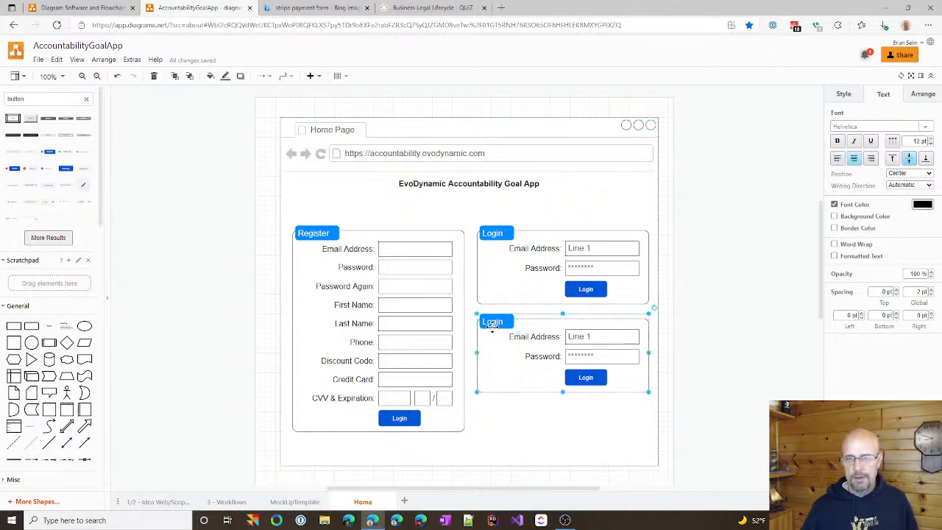
Rename the copied panel's 'Login' tab label to 'Reset Password'
left_click(492, 325)
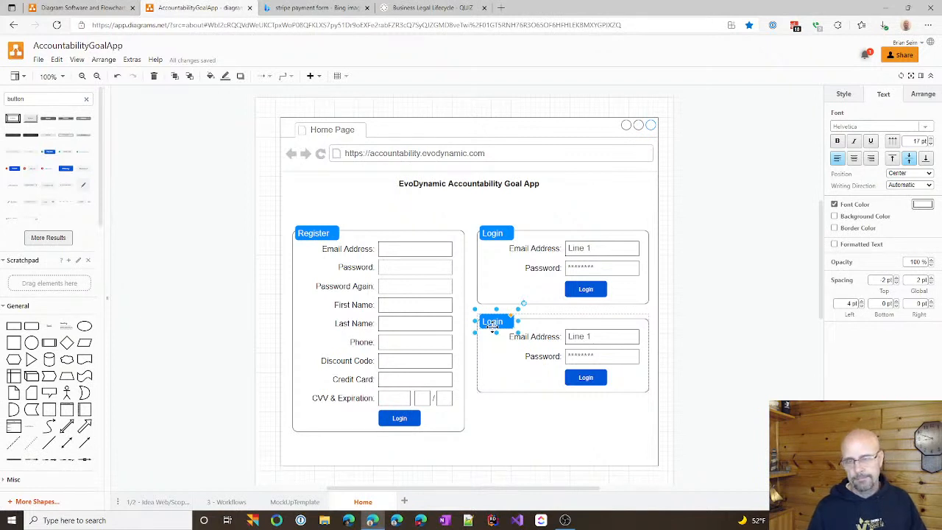
double_click(492, 324)
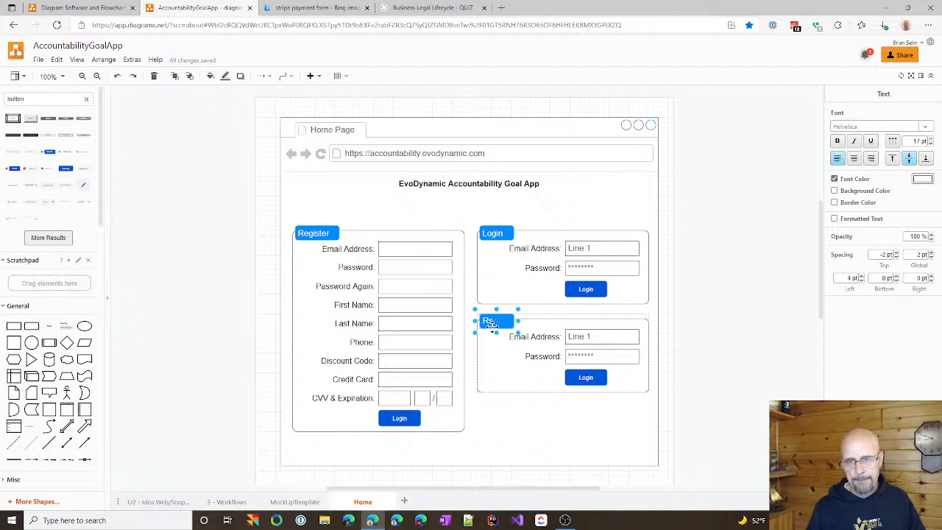
type("Rs")
key("BackSpace")
type("et Pa")
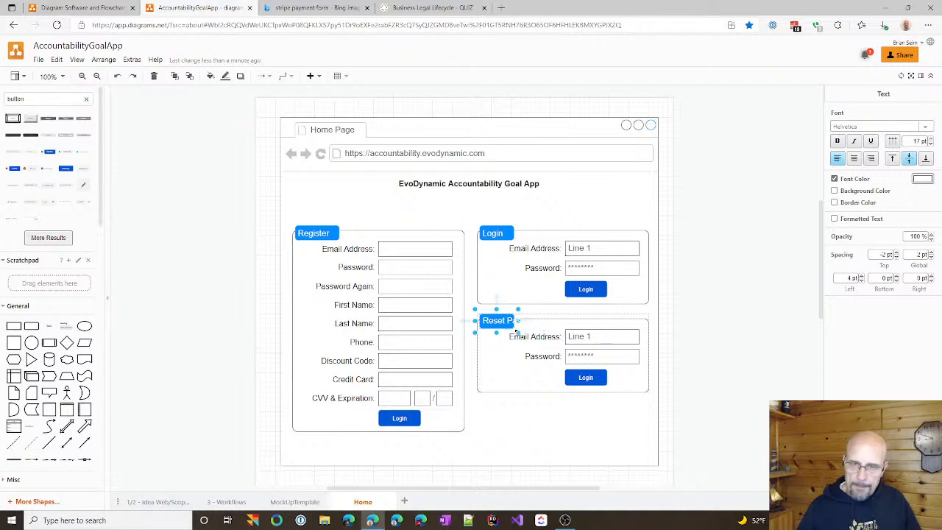
left_click(518, 333)
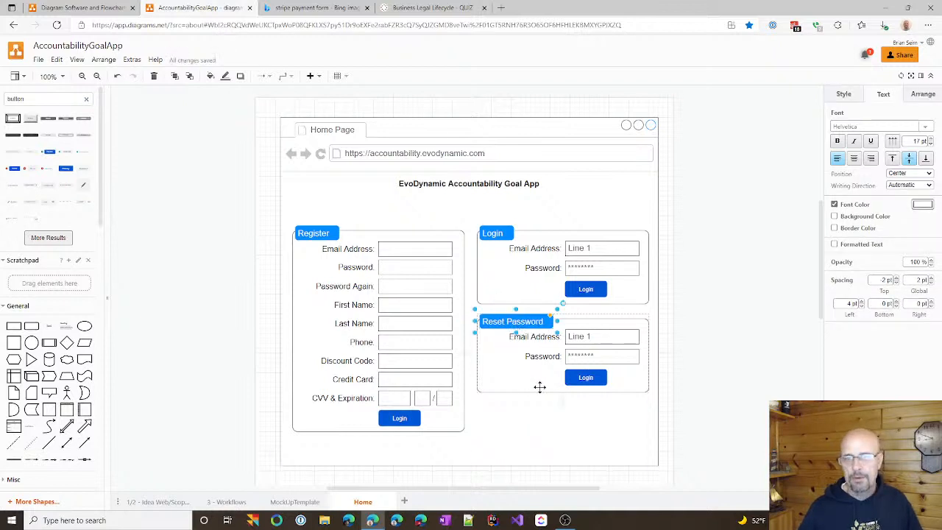
left_click(587, 449)
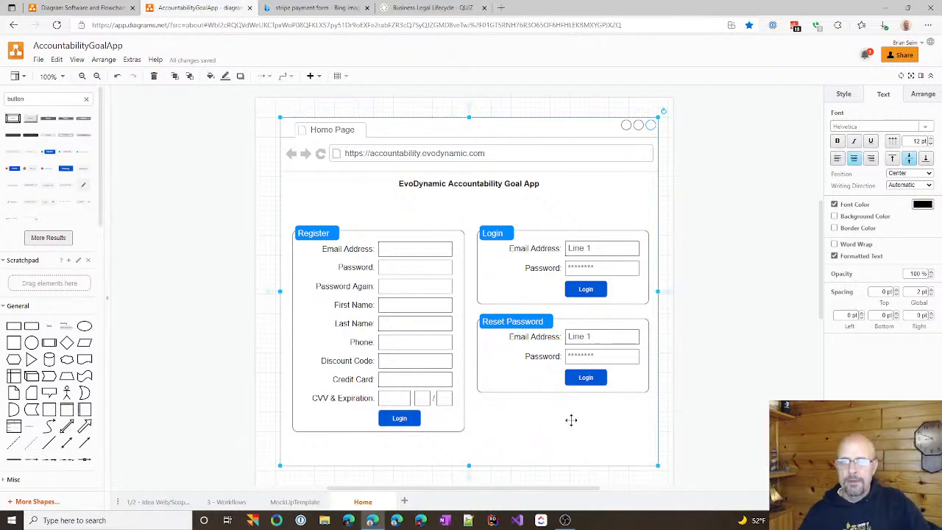
Nudge the Reset Password panel down and stretch the Login panel taller into the gap
left_click(532, 388)
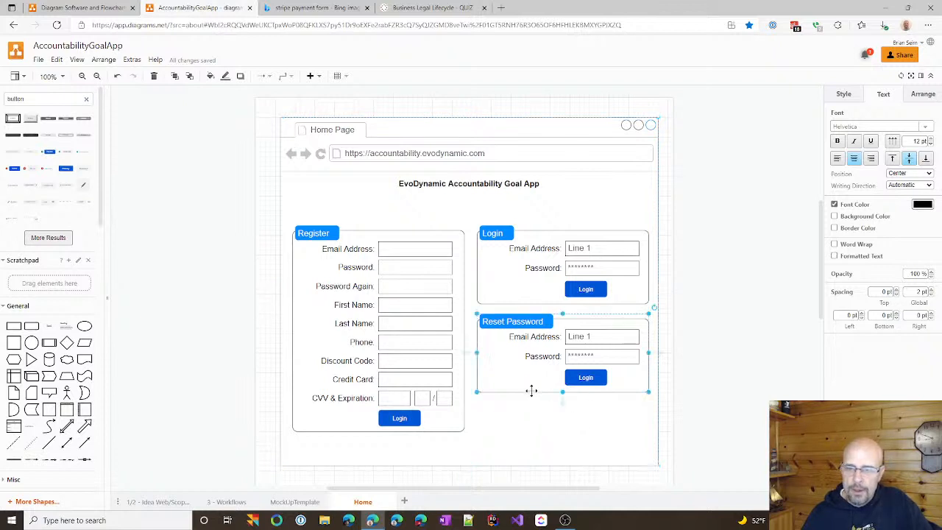
right_click(532, 388)
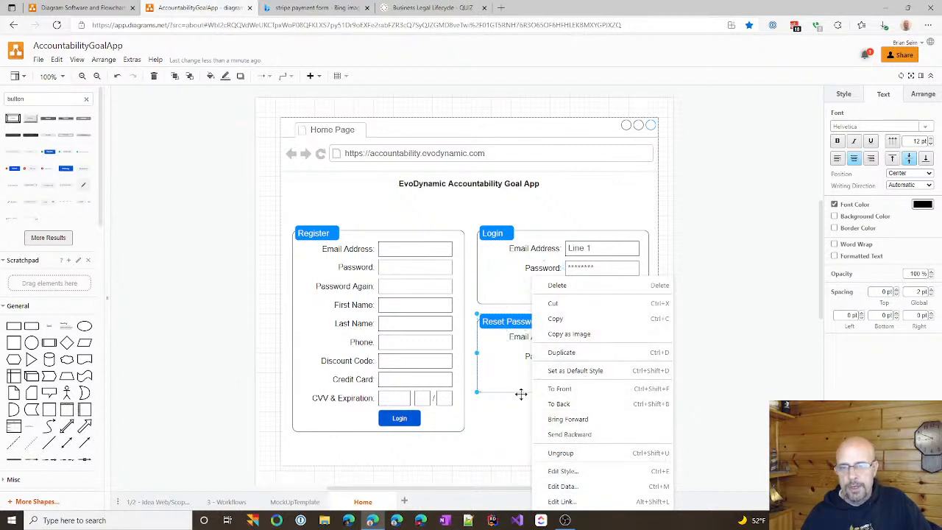
left_click(511, 301)
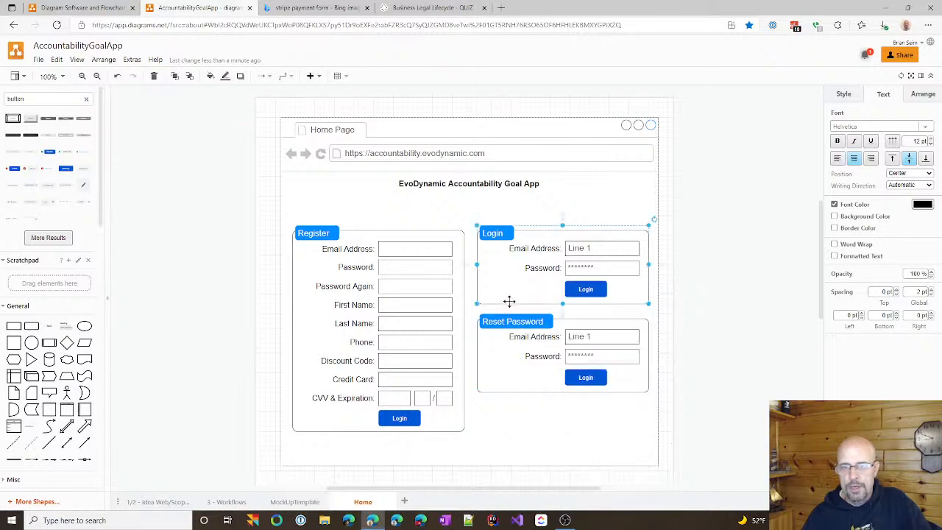
left_click(511, 392)
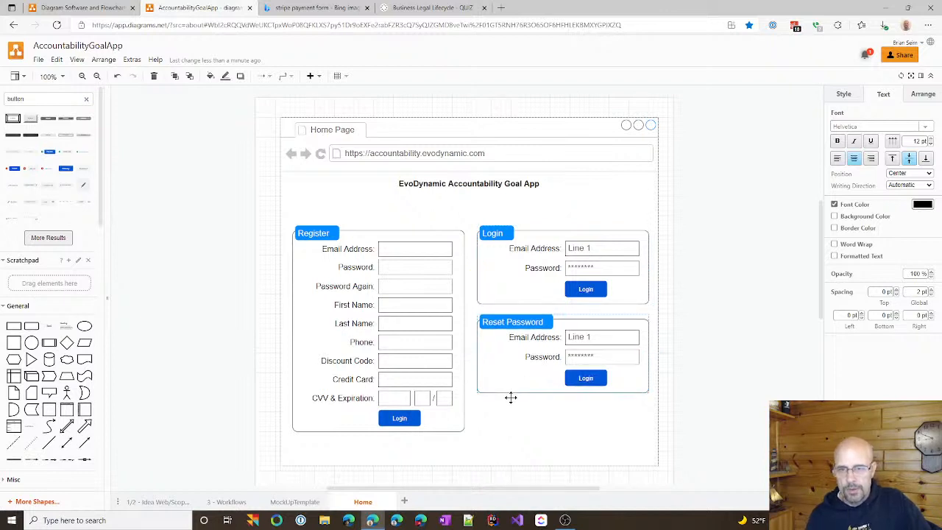
key("Down")
key("Down")
key("Down")
key("Down")
key("Down")
key("Down")
key("Down")
key("Down")
key("Down")
key("Down")
key("Down")
key("Down")
key("Down")
key("Down")
key("Down")
key("Down")
key("Down")
key("Down")
key("Down")
key("Down")
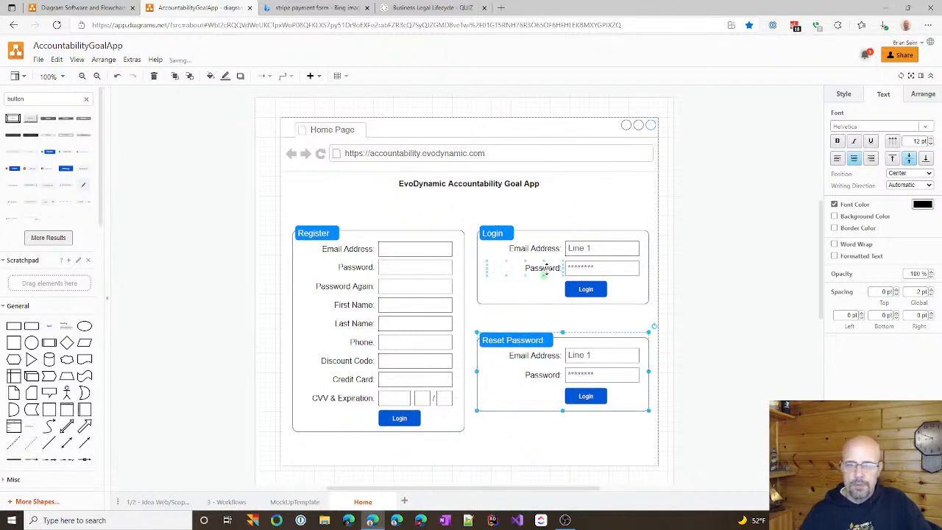
left_click(548, 299)
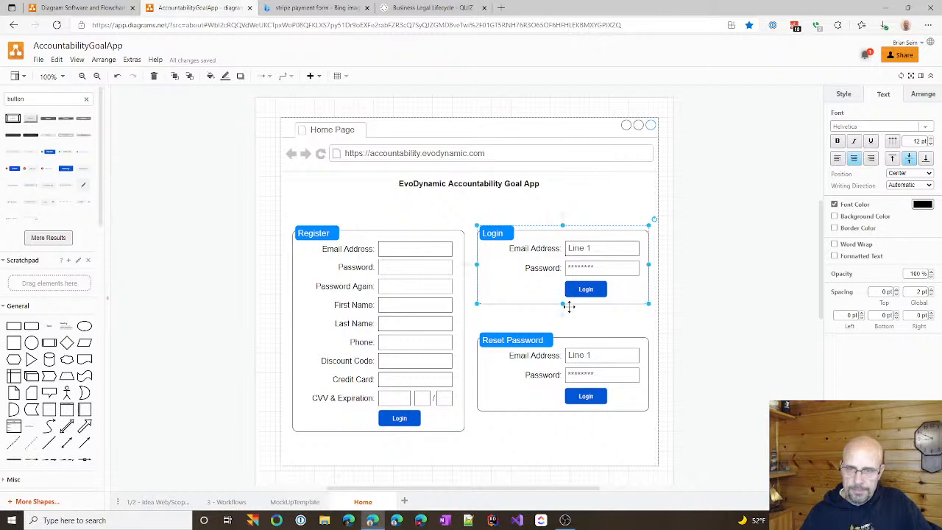
mouse_move(562, 304)
left_mouse_down()
mouse_move(559, 330)
mouse_move(559, 318)
left_mouse_up()
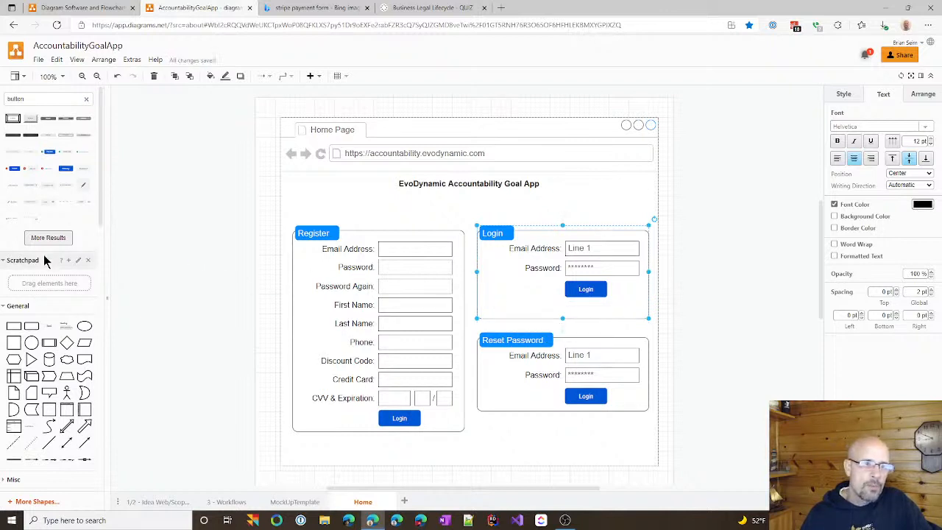
scroll(38, 192, "down", 11)
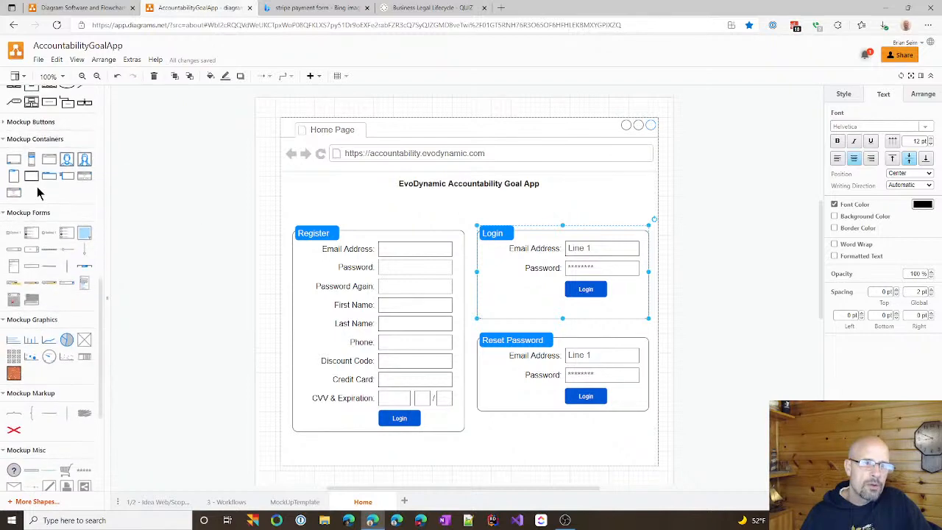
scroll(41, 224, "up", 6)
scroll(42, 223, "up", 5)
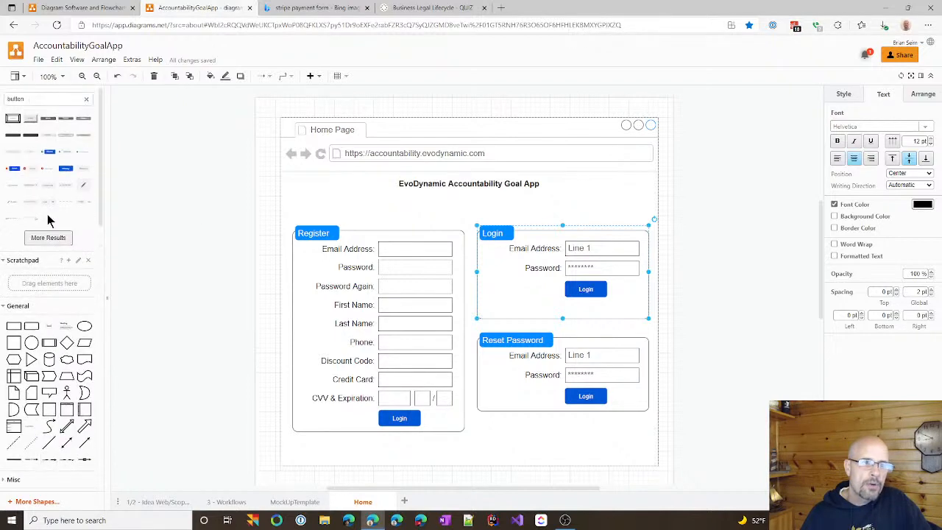
scroll(41, 223, "down", 10)
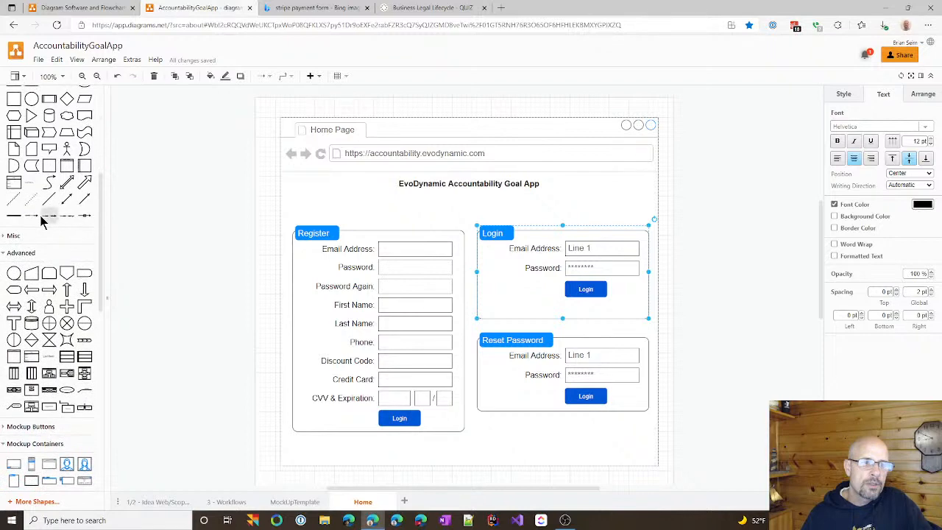
scroll(41, 221, "down", 3)
scroll(41, 223, "up", 12)
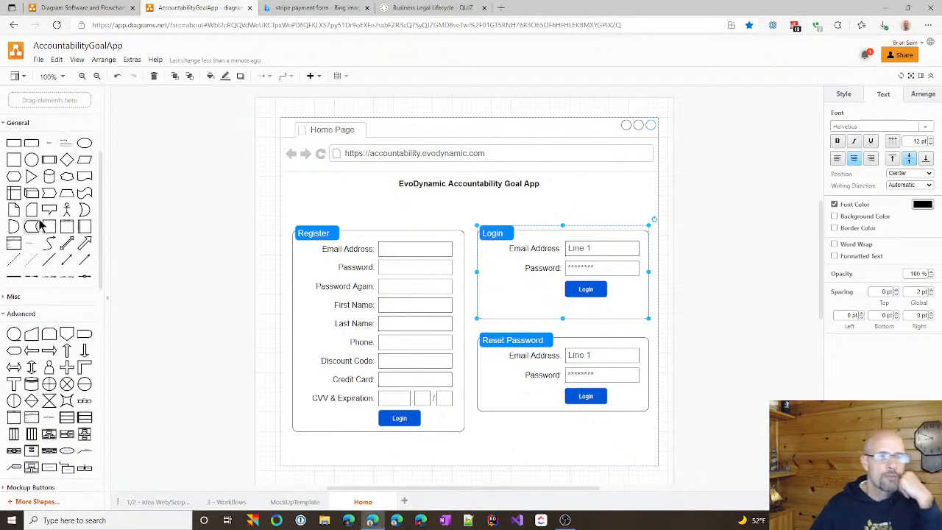
scroll(41, 225, "up", 5)
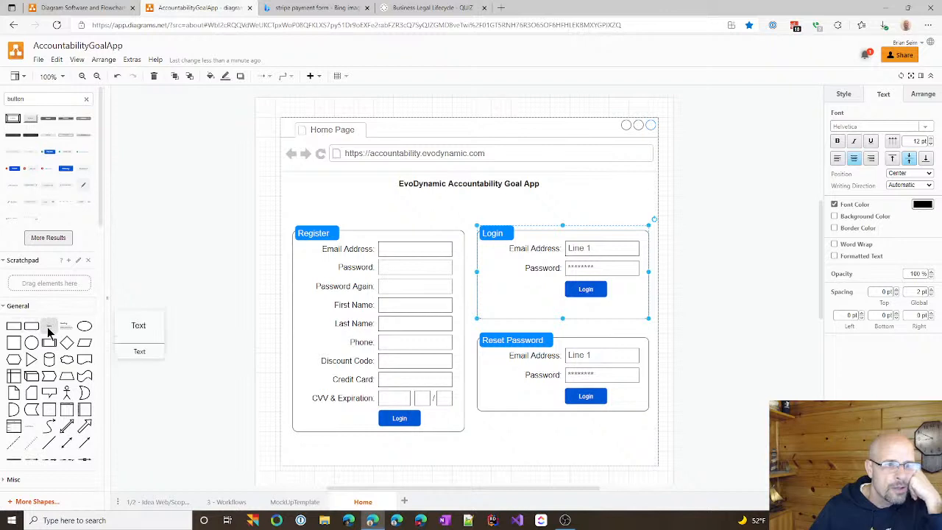
left_click_drag(48, 332, 504, 292)
type("Lo")
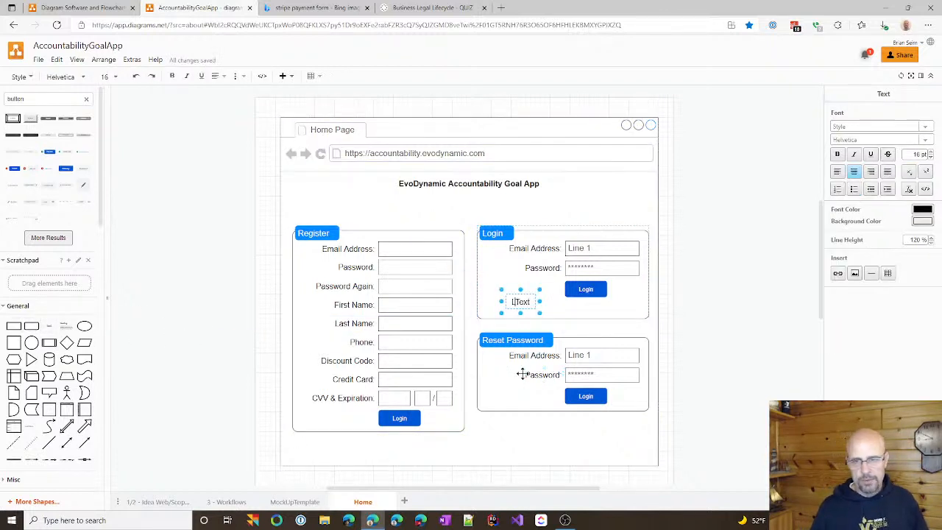
key("BackSpace")
key("BackSpace")
type("F")
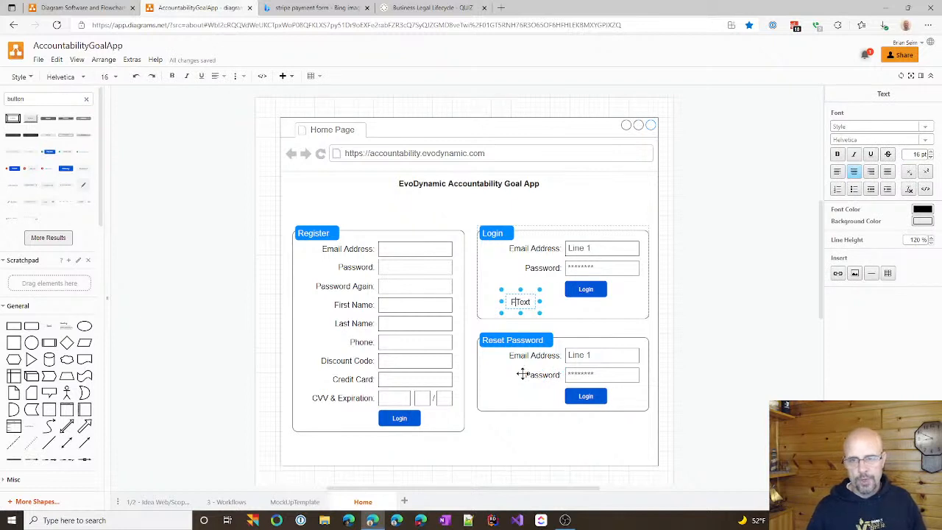
type("orgot")
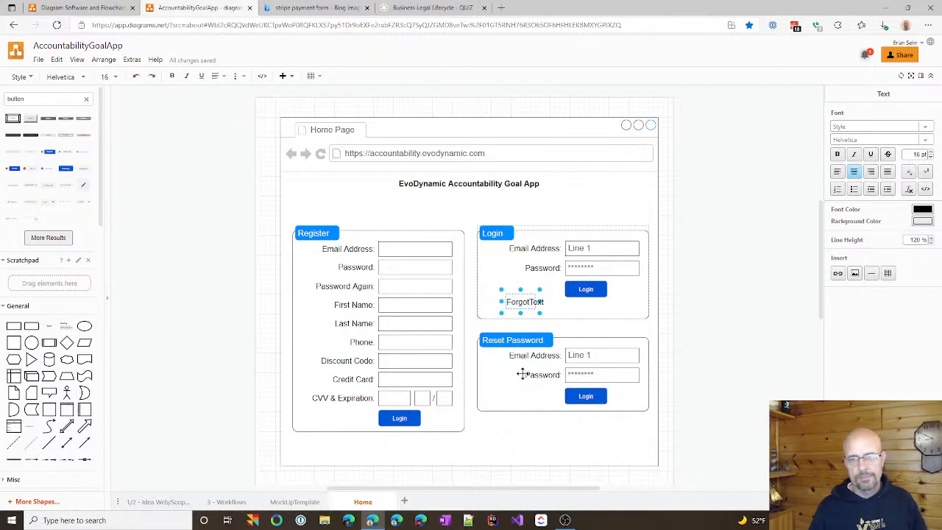
type(" Password")
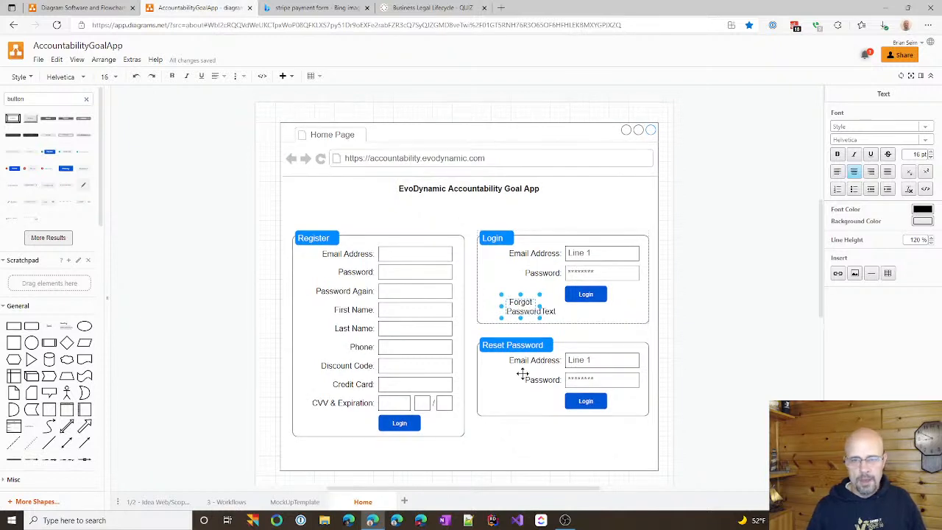
left_click(701, 270)
left_click(520, 307)
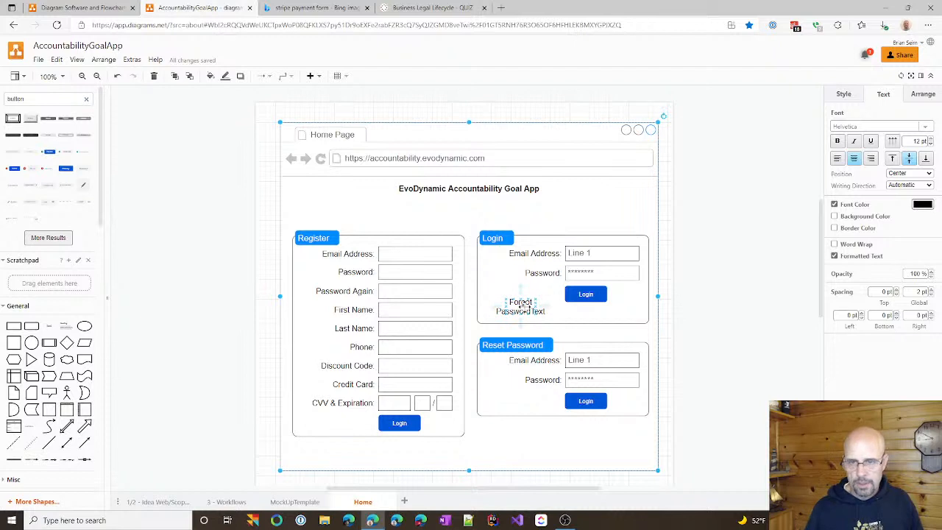
left_click(520, 307)
left_click(521, 307)
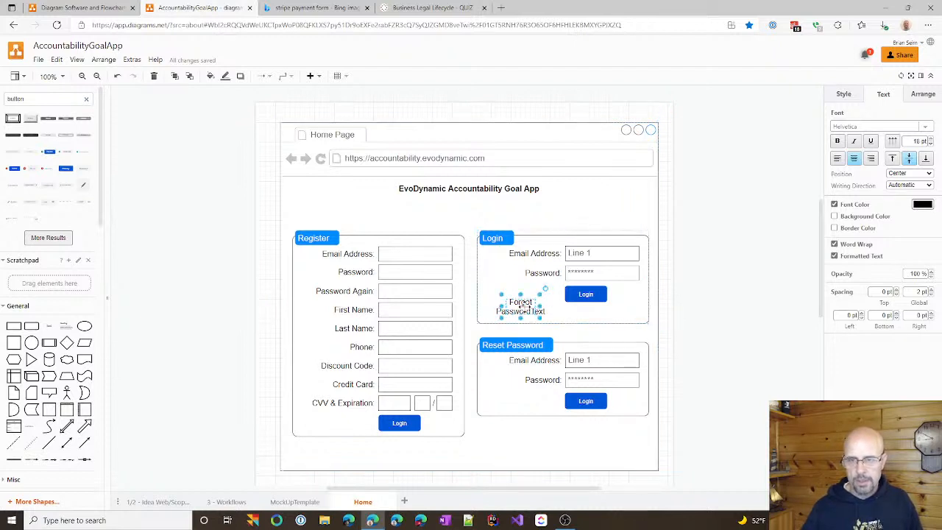
key("Delete")
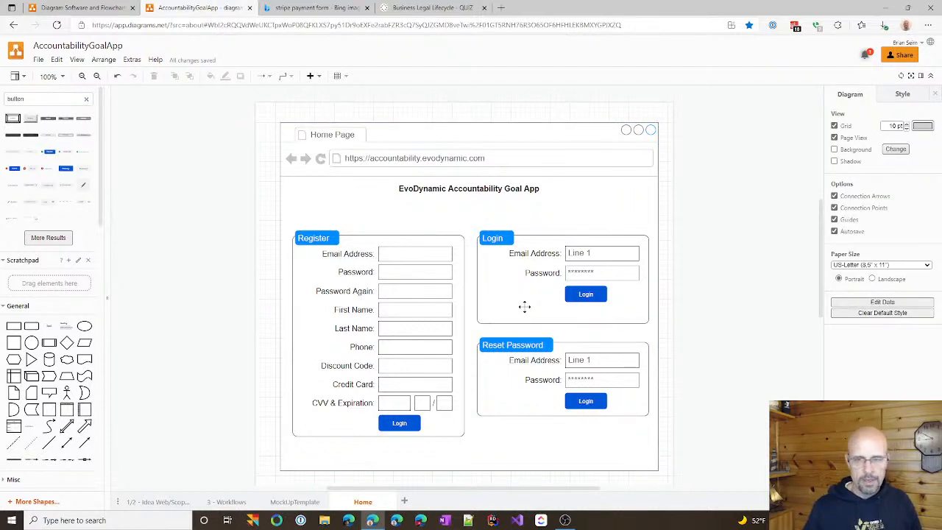
Drop a Mockup Text Link shape under the Login button and relabel it 'Forgotten Password'
scroll(73, 376, "down", 10)
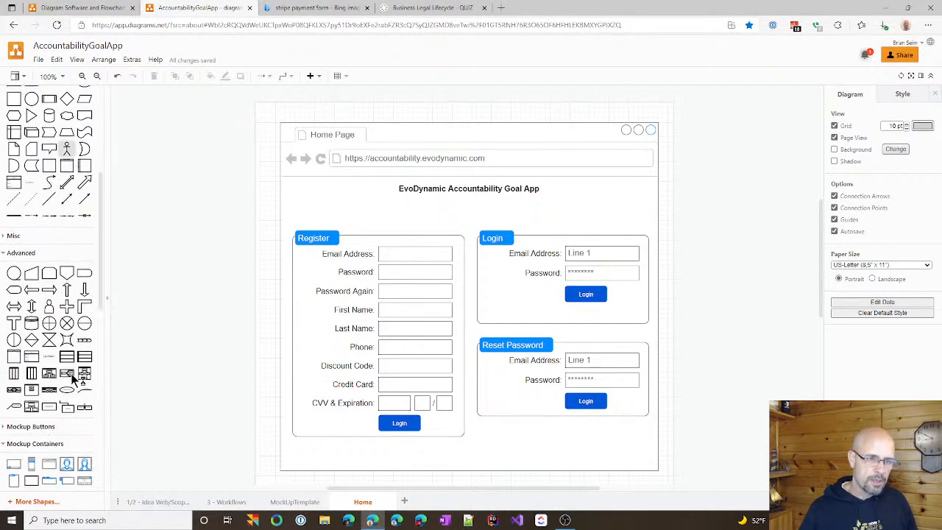
scroll(64, 383, "down", 5)
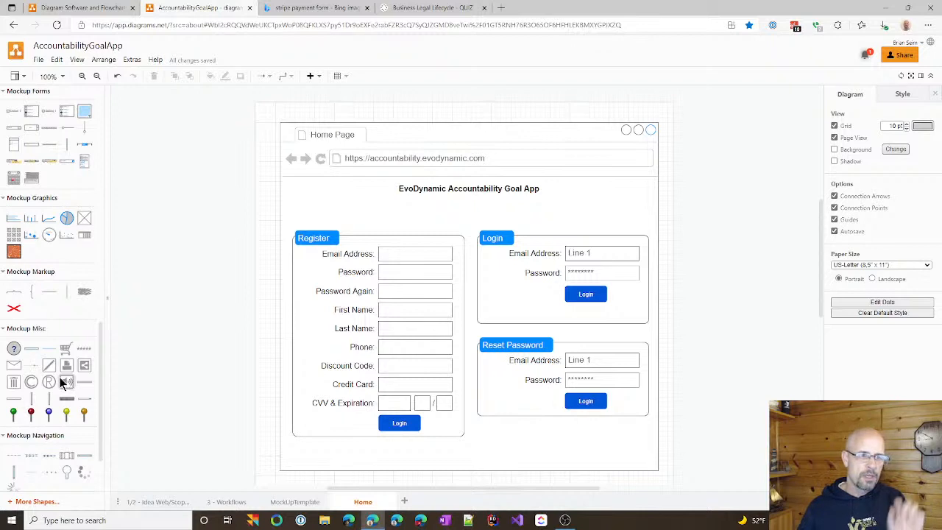
mouse_move(31, 351)
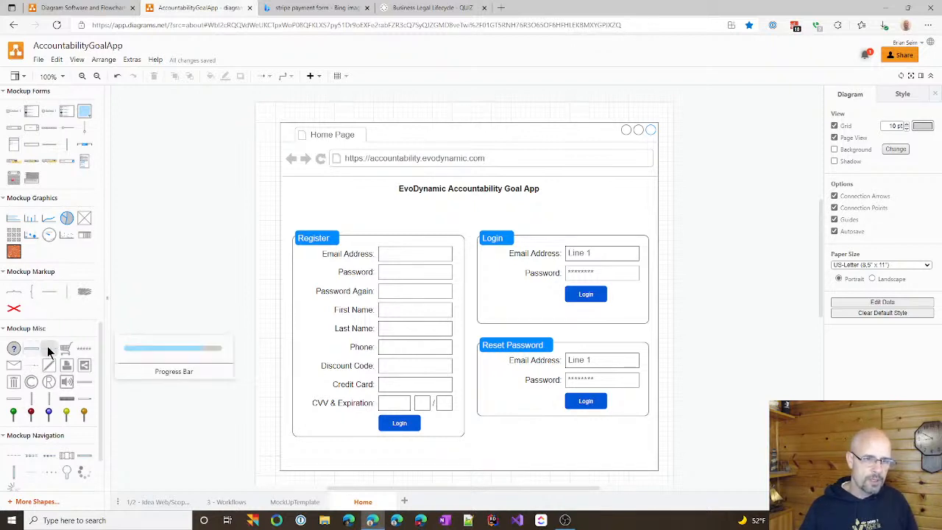
scroll(41, 358, "down", 2)
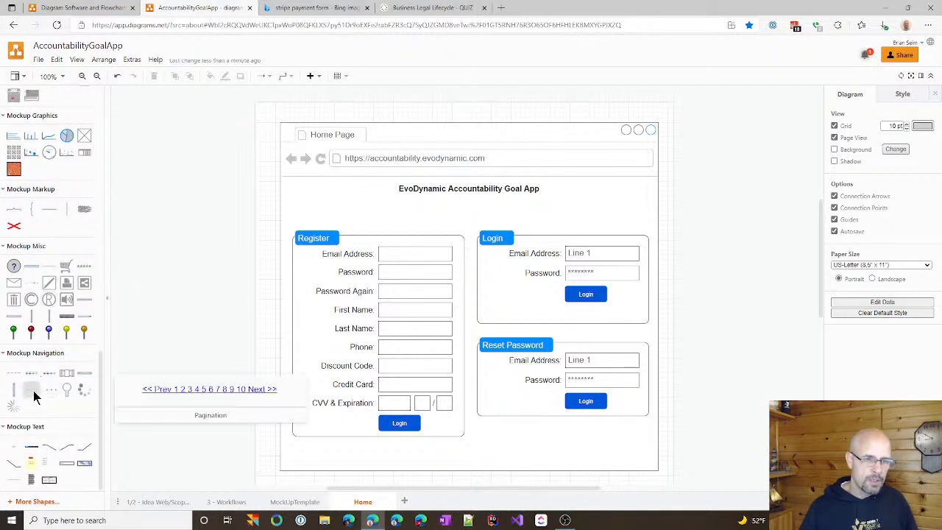
mouse_move(11, 379)
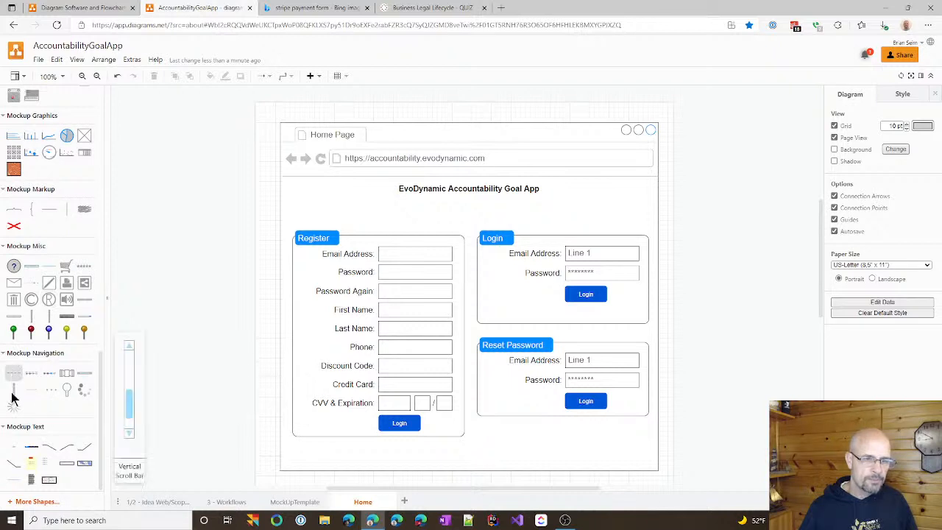
left_click_drag(12, 449, 514, 313)
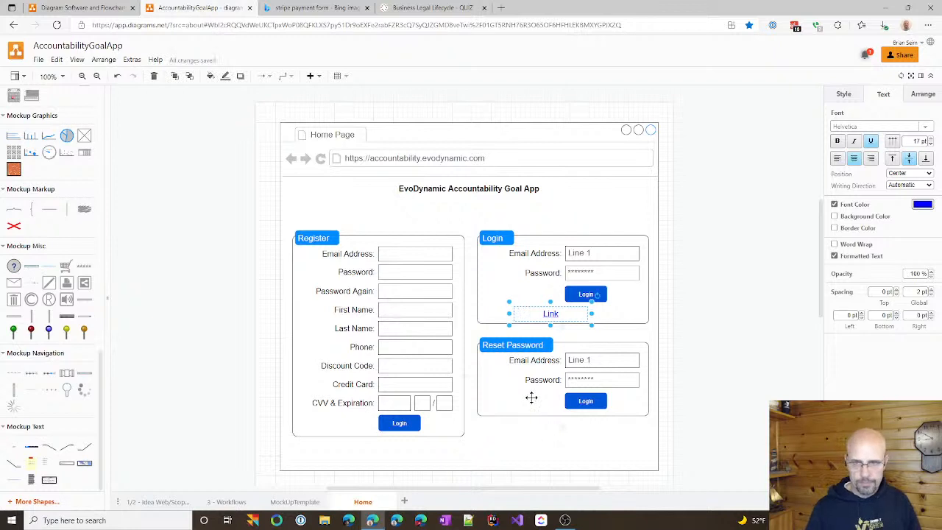
type("Forgotten Pas")
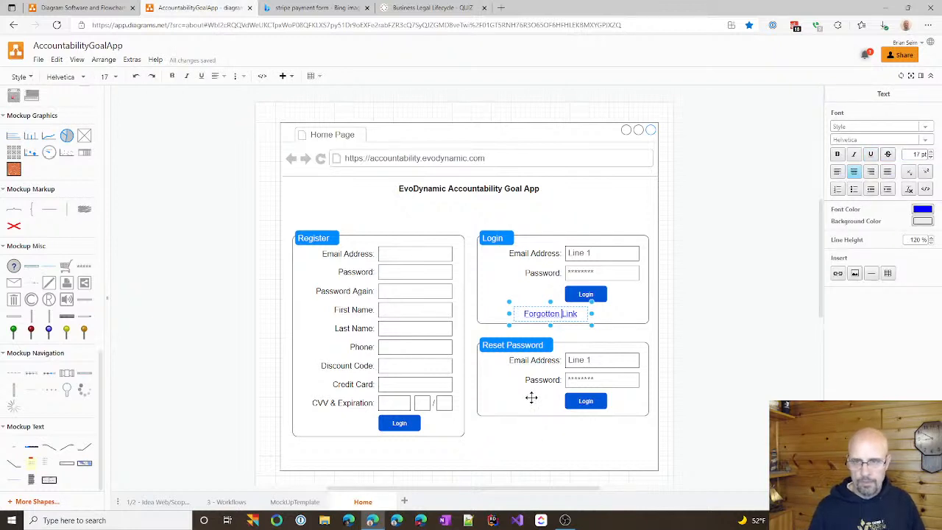
type("sword")
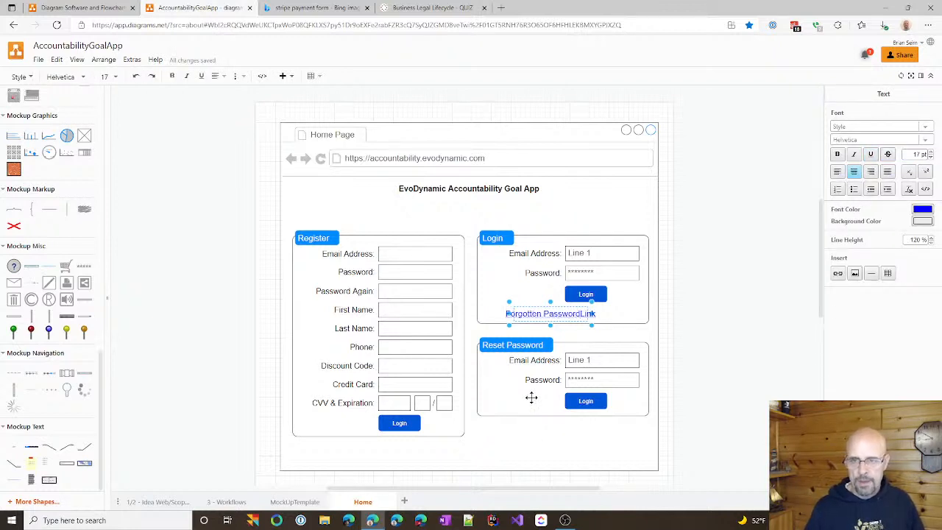
key("Delete")
key("Delete")
key("Delete")
key("Delete")
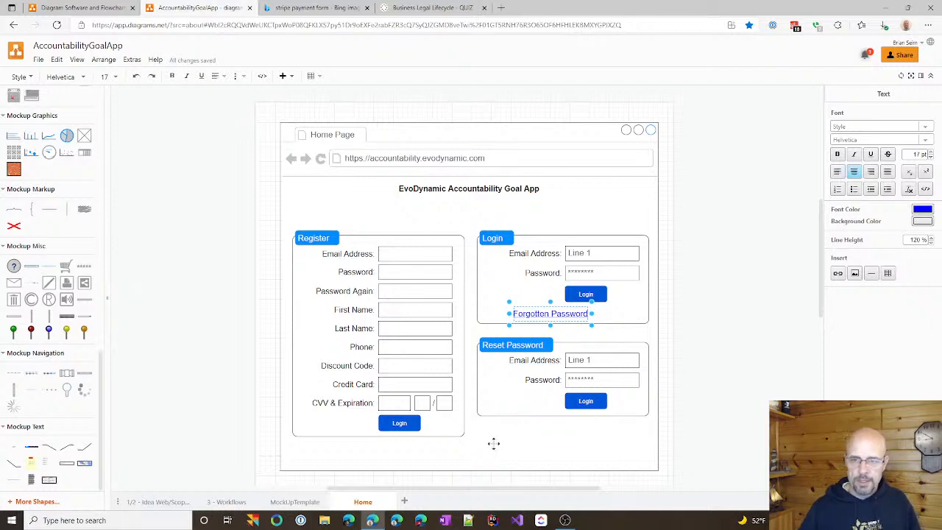
left_click(773, 256)
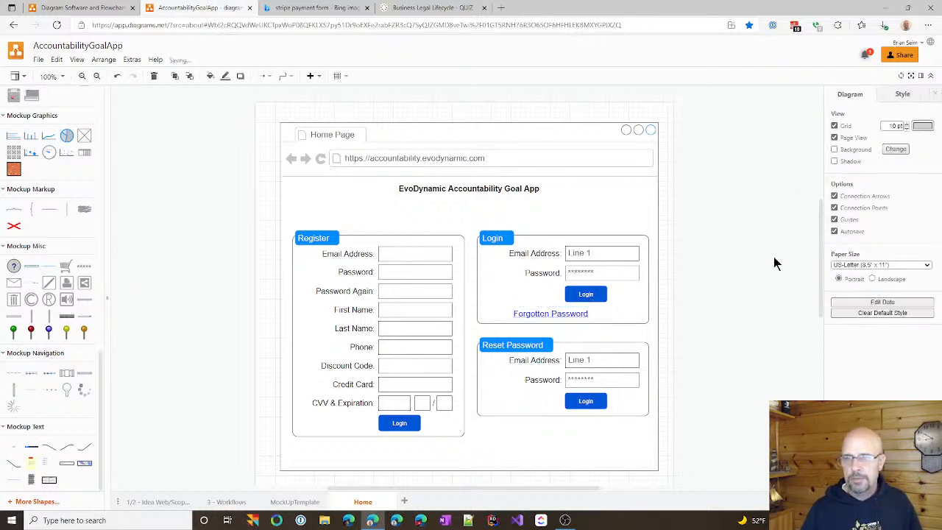
left_click(623, 309)
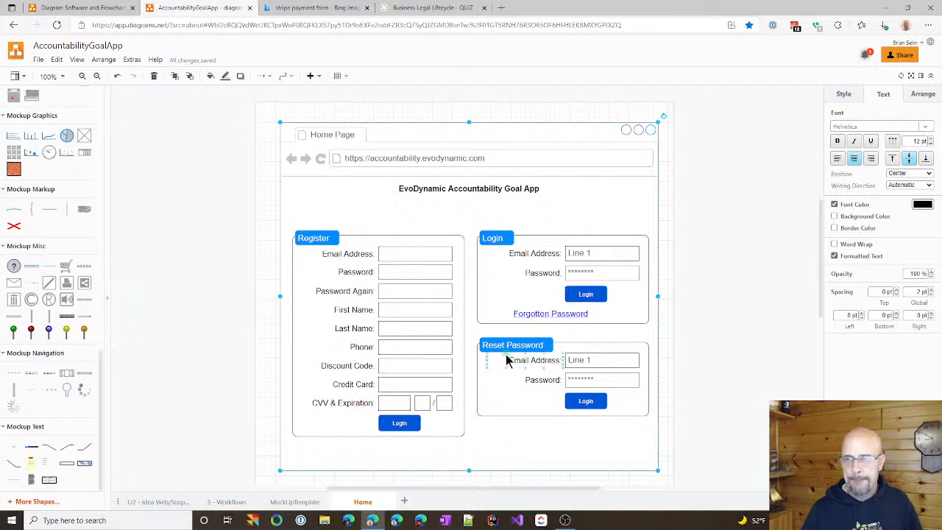
left_click(519, 313)
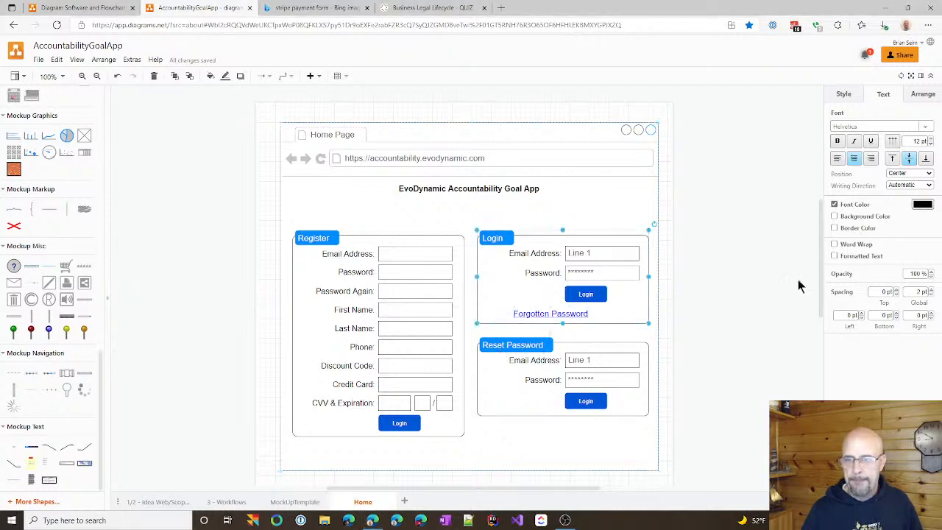
left_click(556, 316)
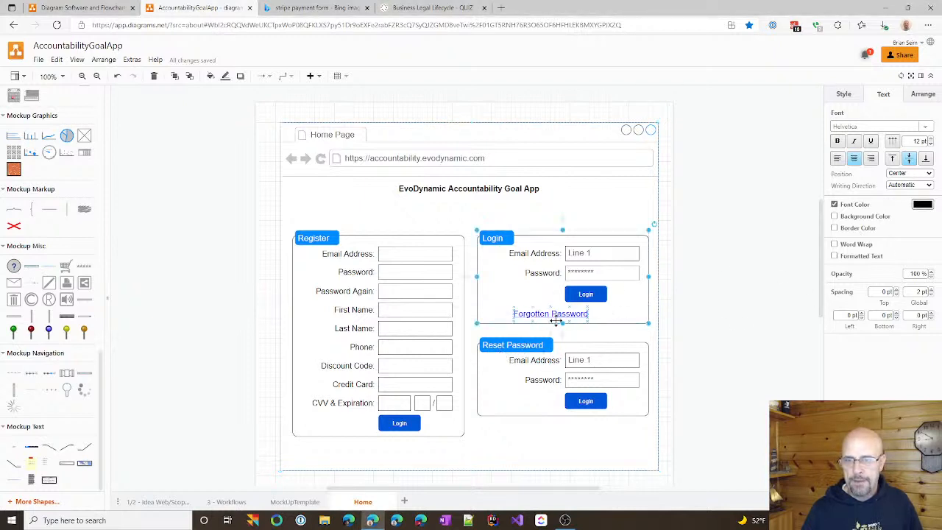
Reduce the Forgotten Password label's font size to 12 pt
left_click(931, 144)
left_click(930, 144)
left_click(930, 144)
left_click(930, 144)
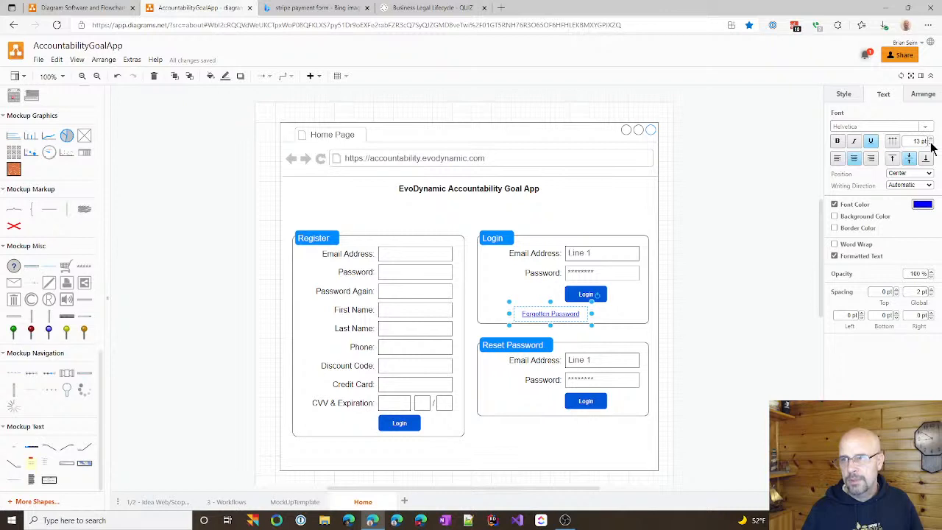
left_click(931, 144)
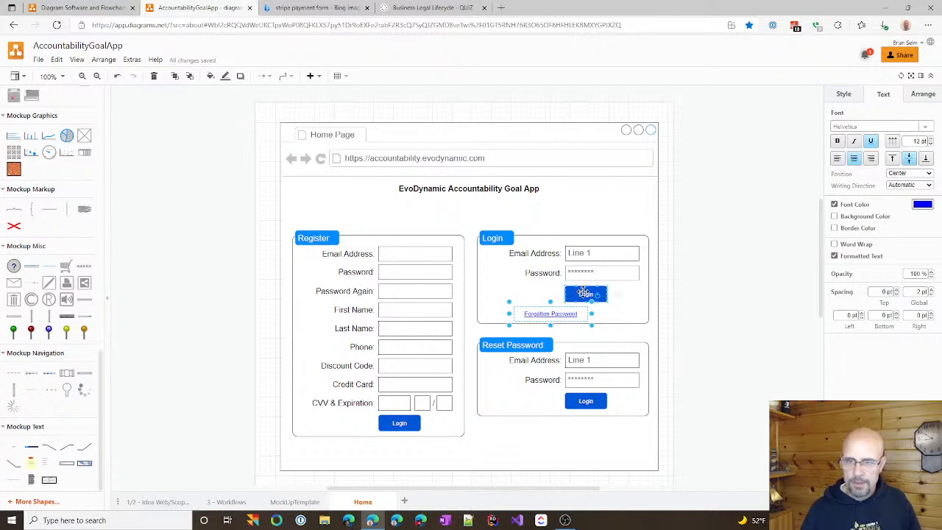
Place the Forgotten Password link just under the password field and shift the Login button slightly lower
left_click(583, 293)
key("Down")
key("Down")
key("Down")
key("Down")
key("Down")
key("Down")
key("Down")
key("Down")
key("Down")
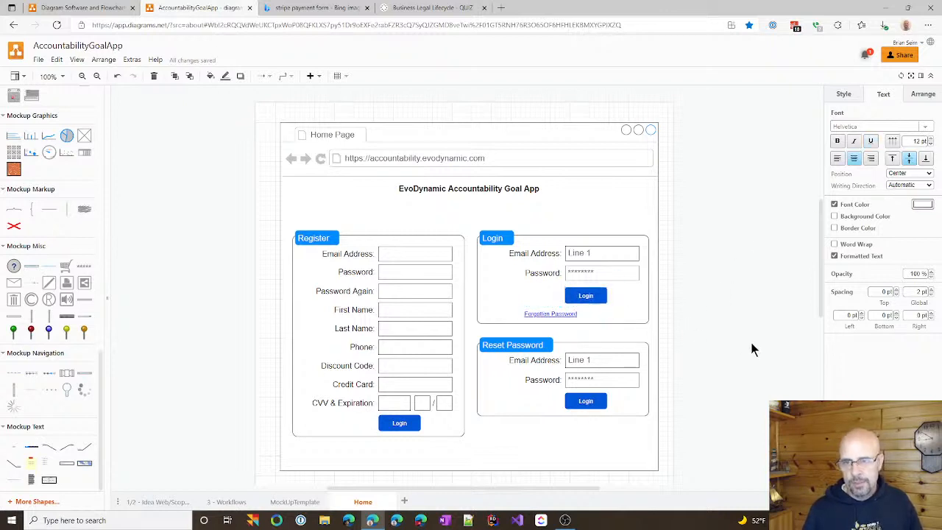
key("Down")
key("Down")
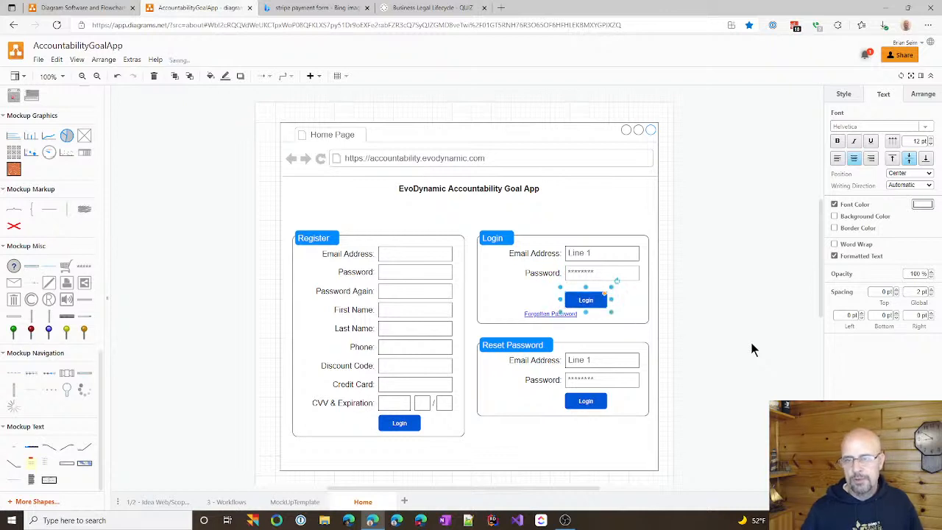
left_click_drag(545, 314, 593, 285)
key("Left")
key("Left")
key("Left")
key("Left")
key("Left")
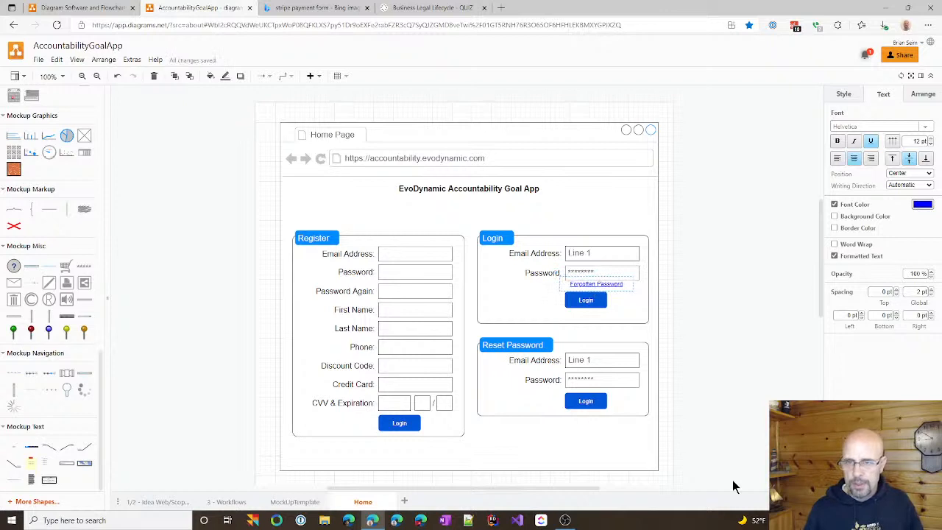
key("Left")
key("Left")
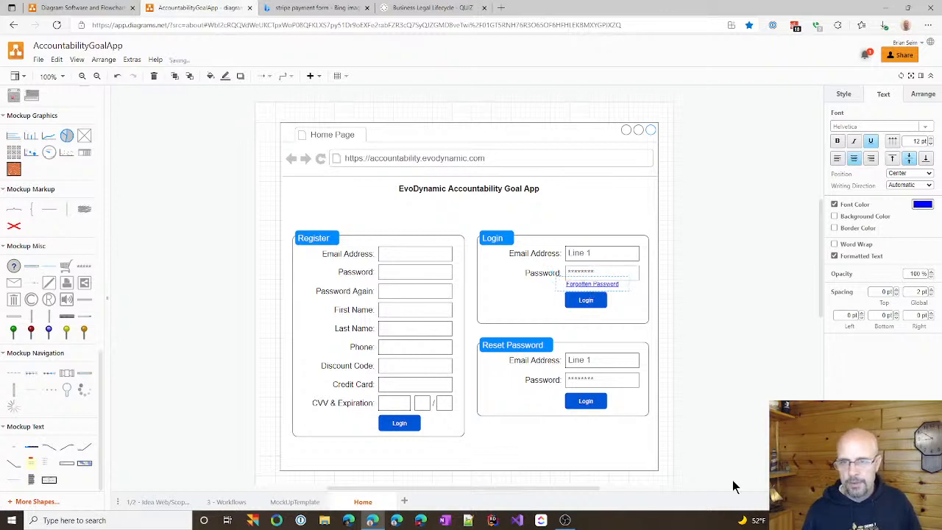
key("Down")
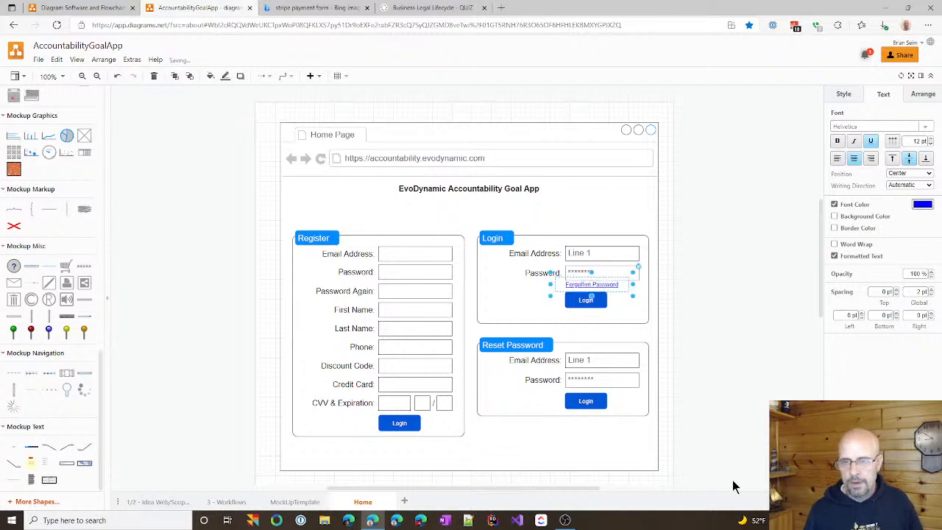
key("Down")
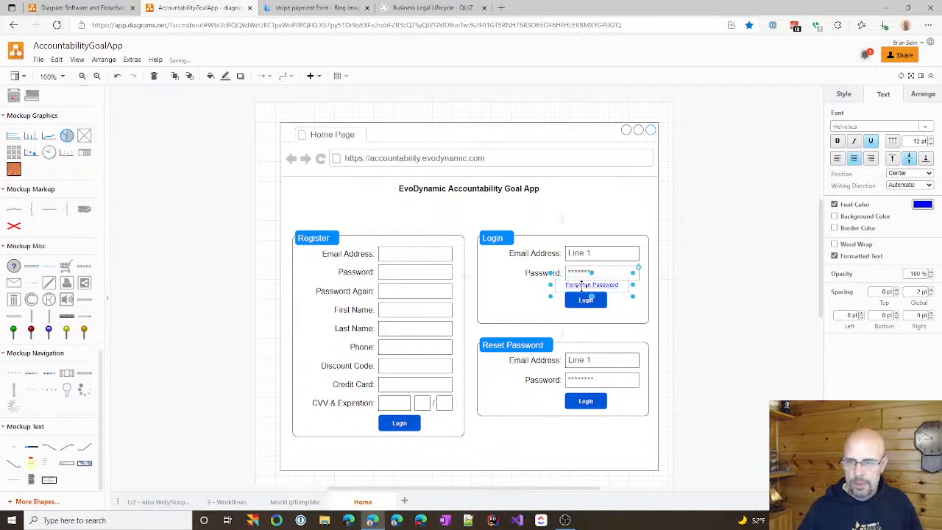
left_click(578, 302)
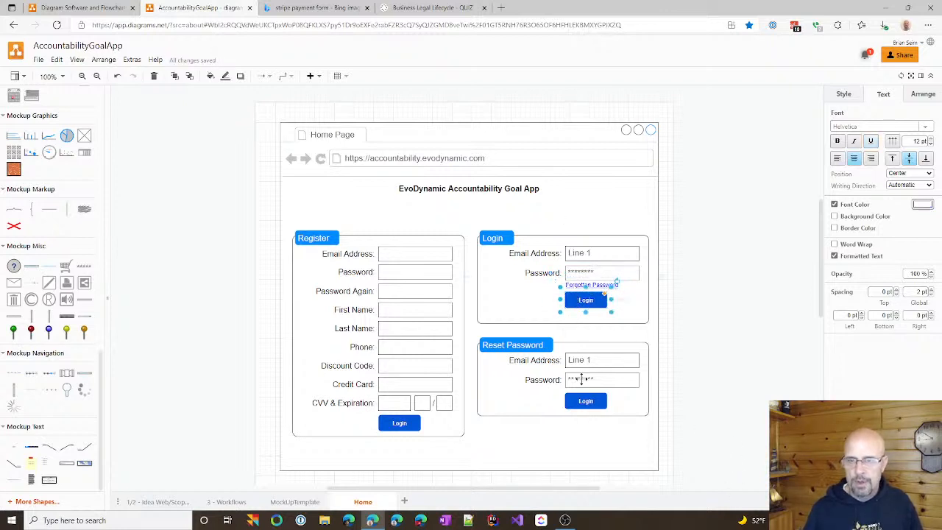
key("Down")
key("Down")
key("Down")
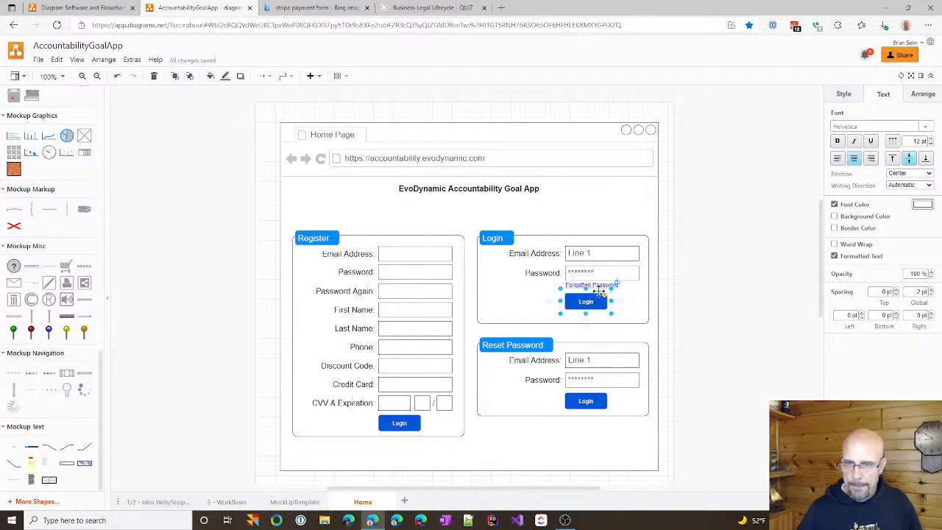
Change the link text to 'Password Reset' and left-align it
double_click(601, 286)
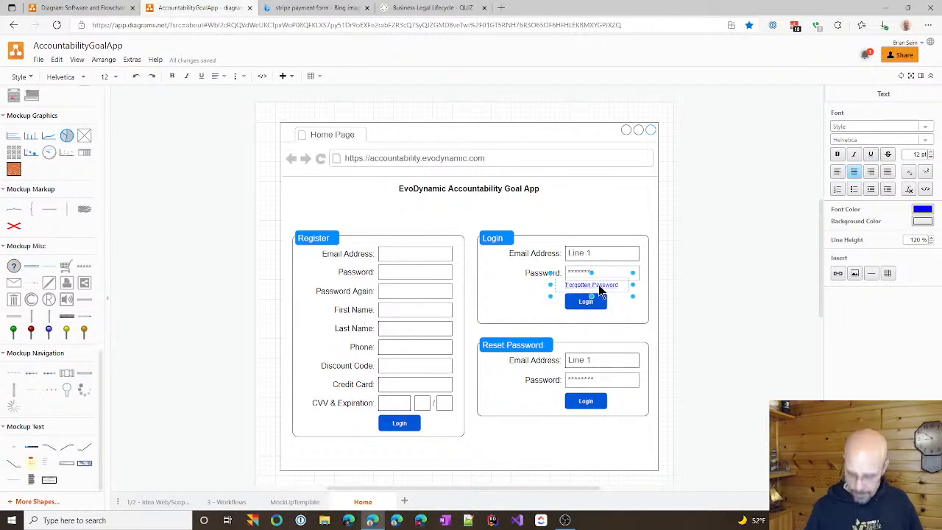
key("BackSpace")
key("BackSpace")
key("BackSpace")
key("BackSpace")
key("BackSpace")
key("BackSpace")
key("BackSpace")
key("BackSpace")
key("BackSpace")
key("BackSpace")
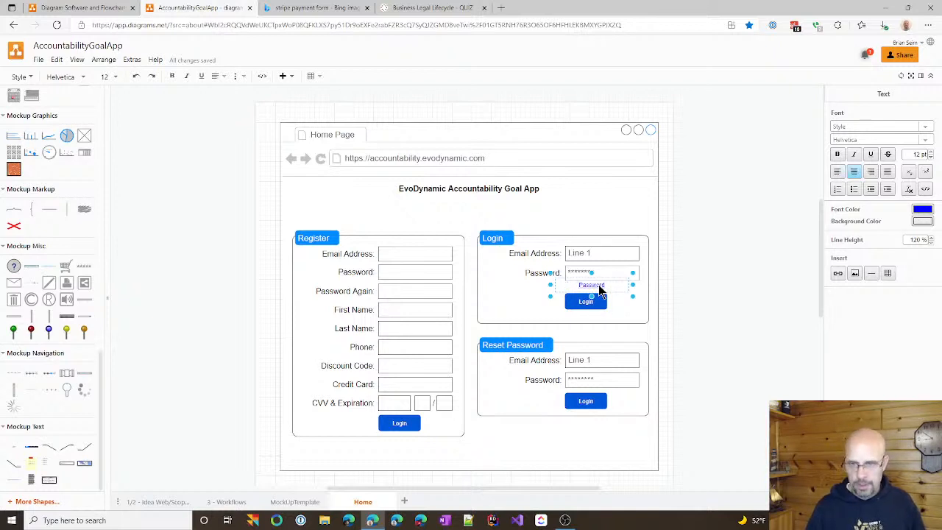
type("Re")
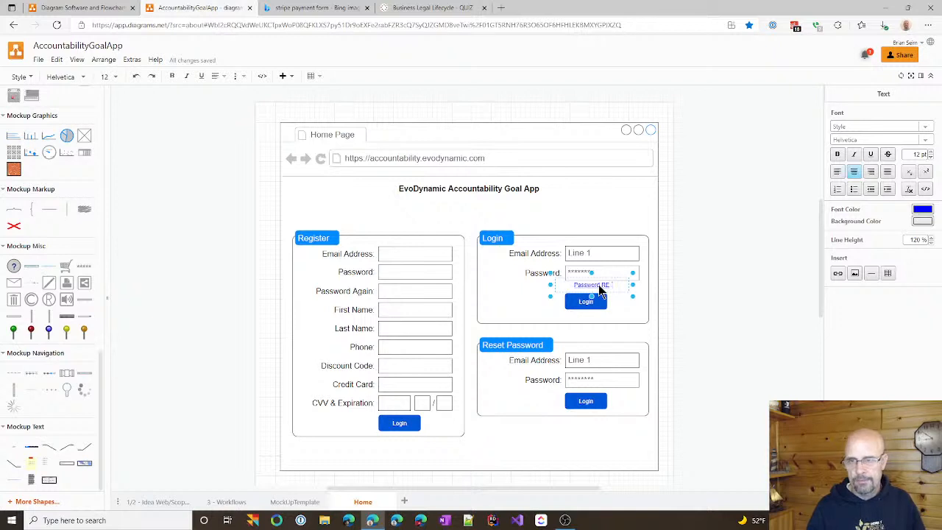
type("set")
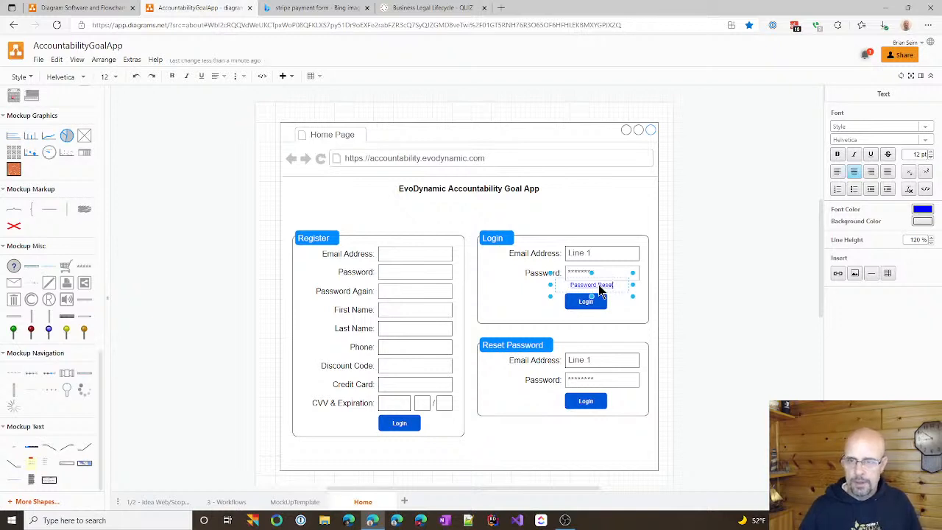
left_click(836, 170)
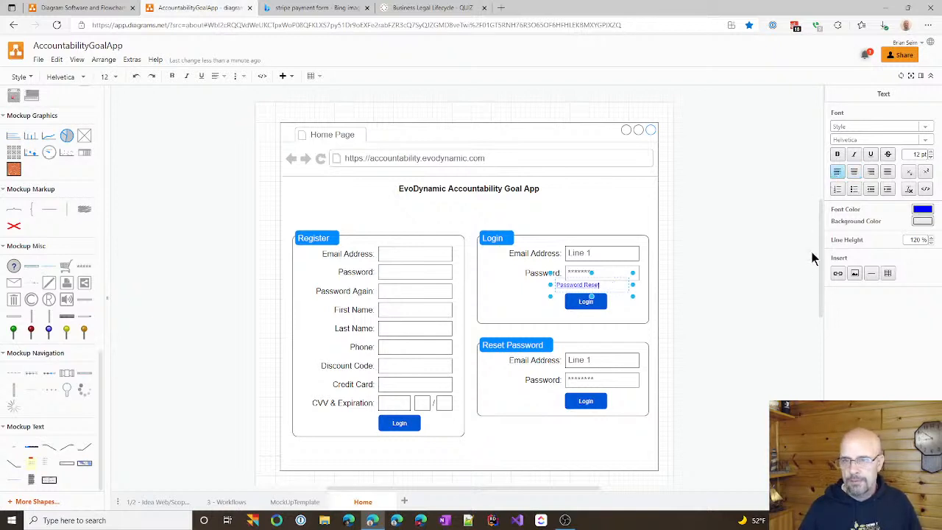
left_click(728, 278)
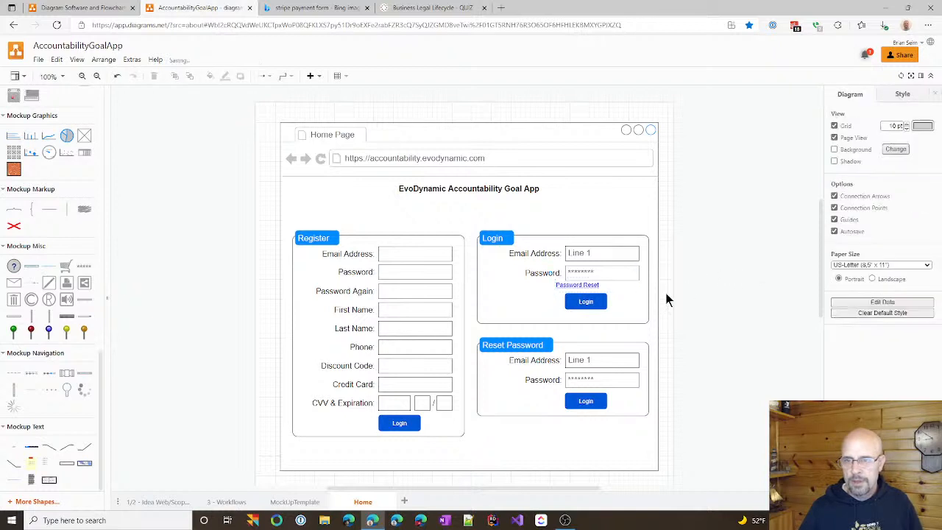
Nudge the Password Reset link right so it lines up under the password field
left_click(614, 306)
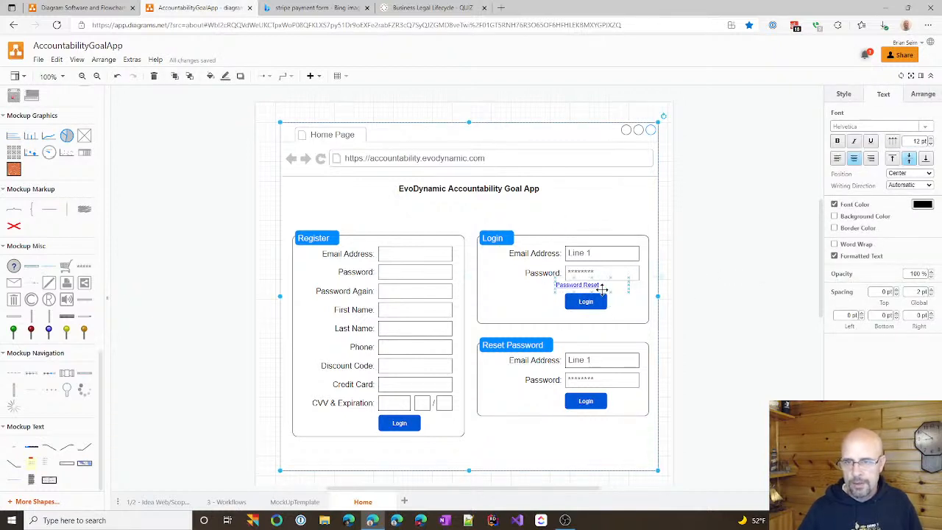
left_click(600, 287)
left_click(598, 287)
key("Right")
key("Right")
key("Right")
key("Right")
key("Right")
key("Right")
key("Right")
key("Right")
key("Right")
key("Right")
key("Right")
key("Right")
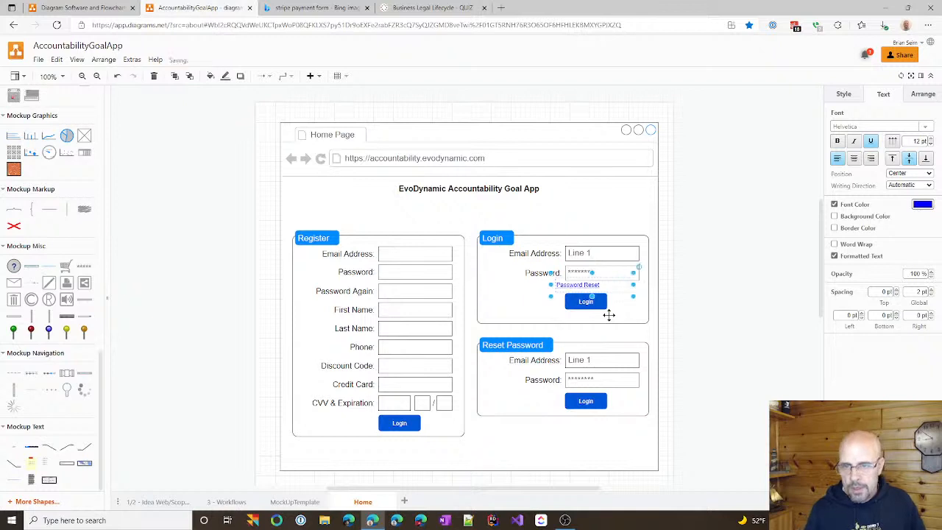
key("Right")
key("Right")
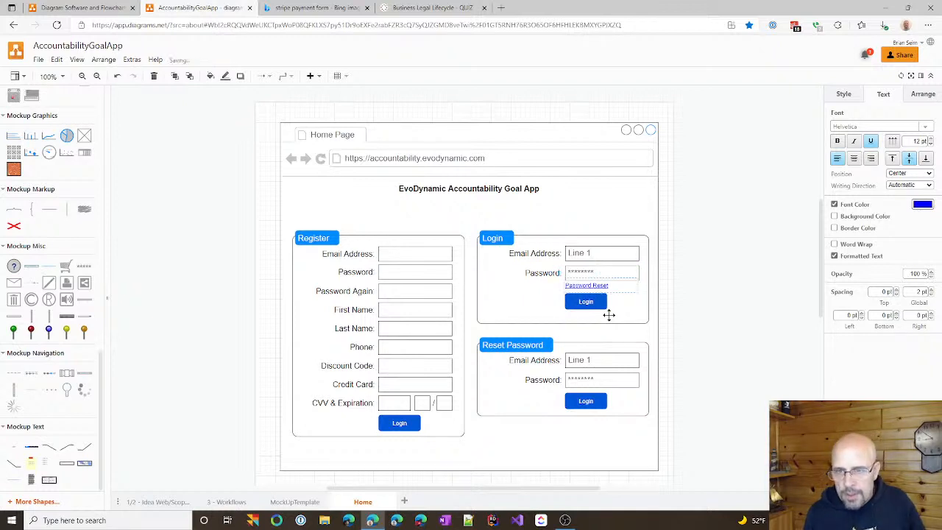
left_click(666, 291)
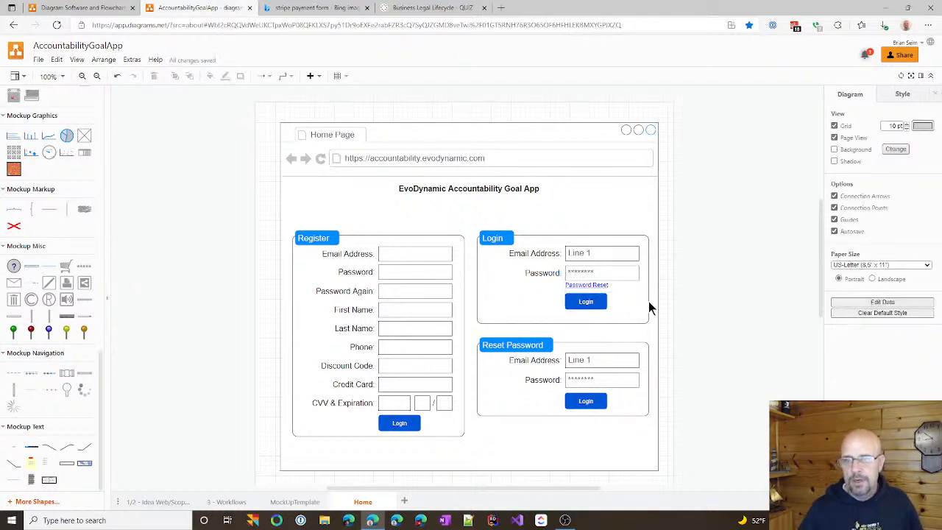
left_click(551, 324)
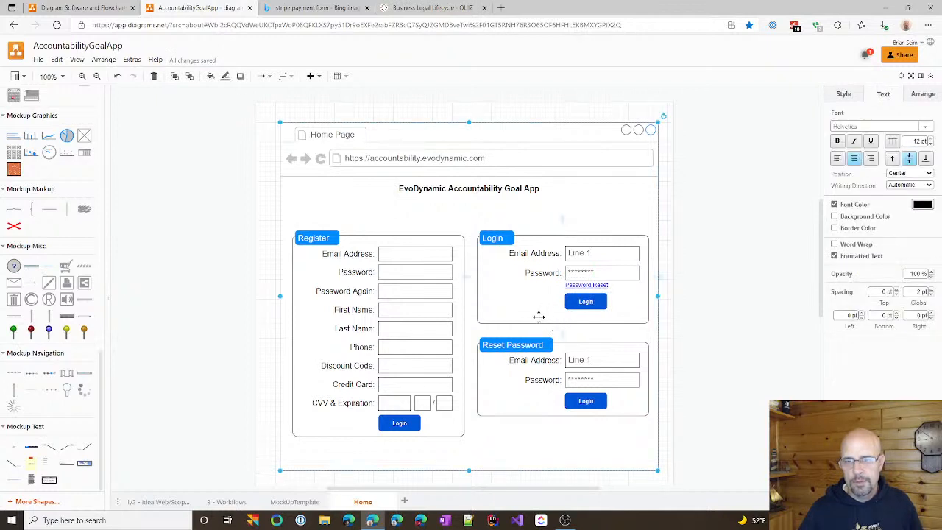
left_click(539, 322)
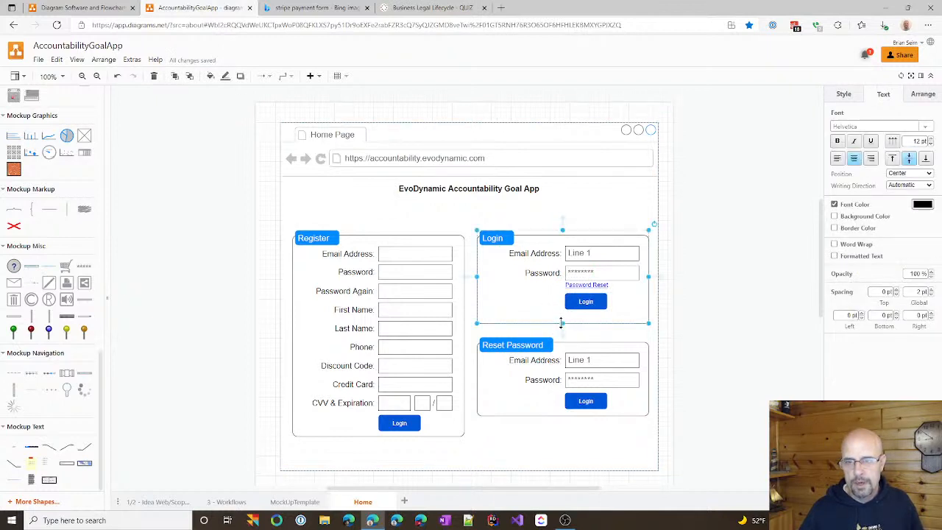
Shorten the Login box to 170 px tall and raise the Reset Password box just beneath it
left_click_drag(561, 322, 561, 313)
left_click(690, 313)
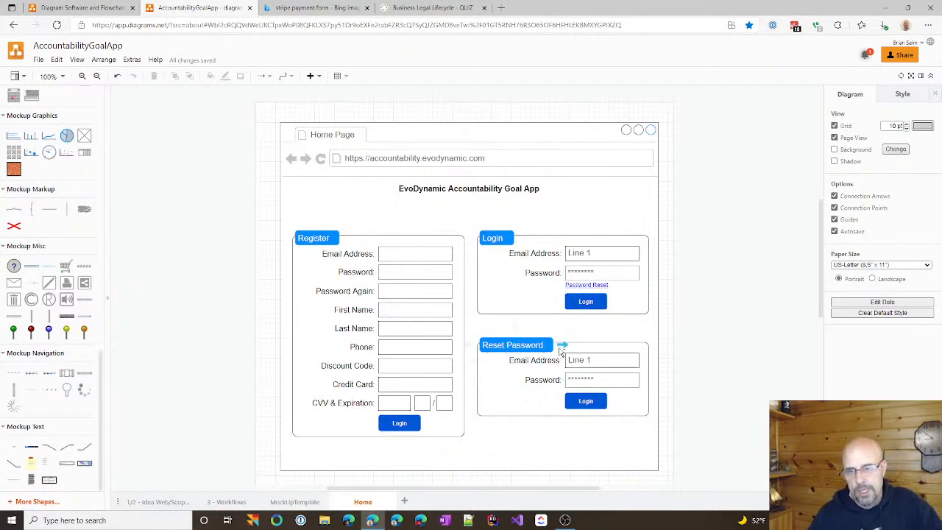
left_click(617, 341)
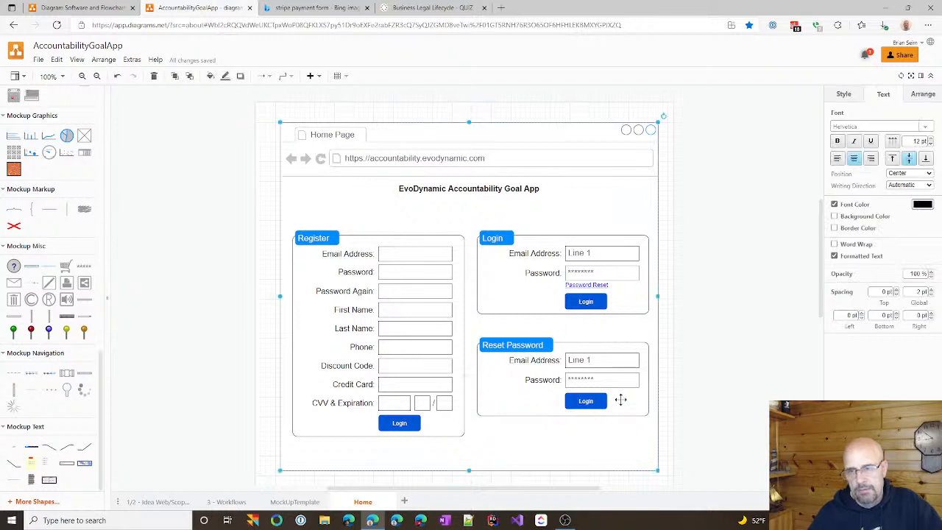
left_click(613, 344)
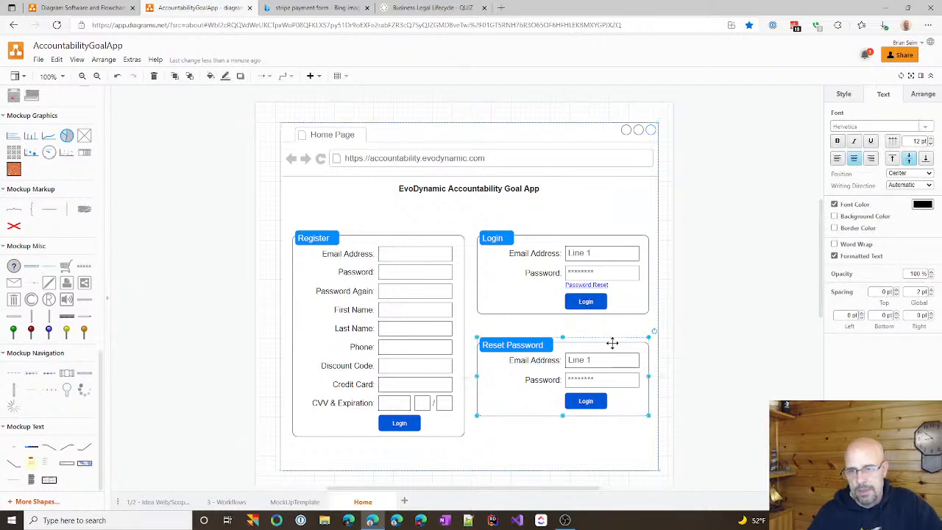
key("Up")
key("Up")
key("Up")
key("Up")
key("Up")
key("Up")
key("Up")
key("Up")
key("Up")
key("Up")
key("Up")
key("Up")
key("Up")
key("Up")
key("Up")
key("Up")
key("Up")
key("Up")
key("Up")
key("Up")
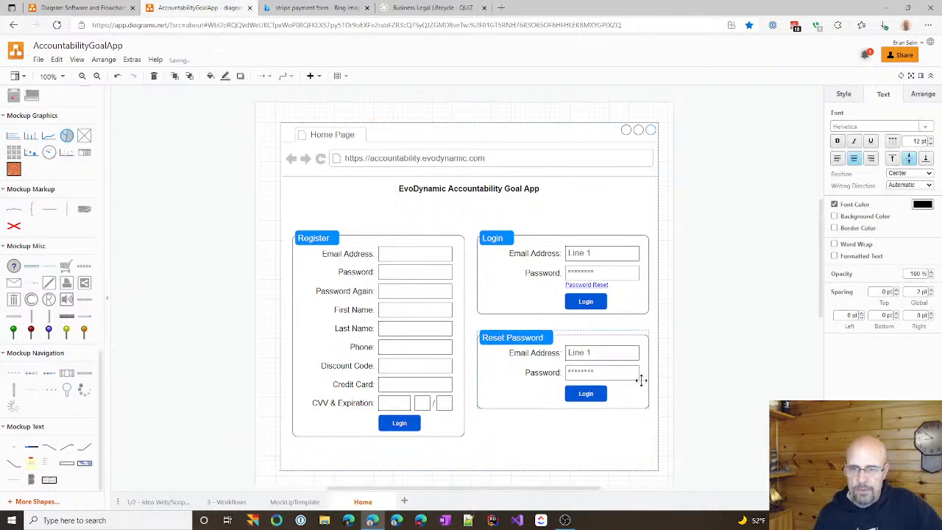
key("Up")
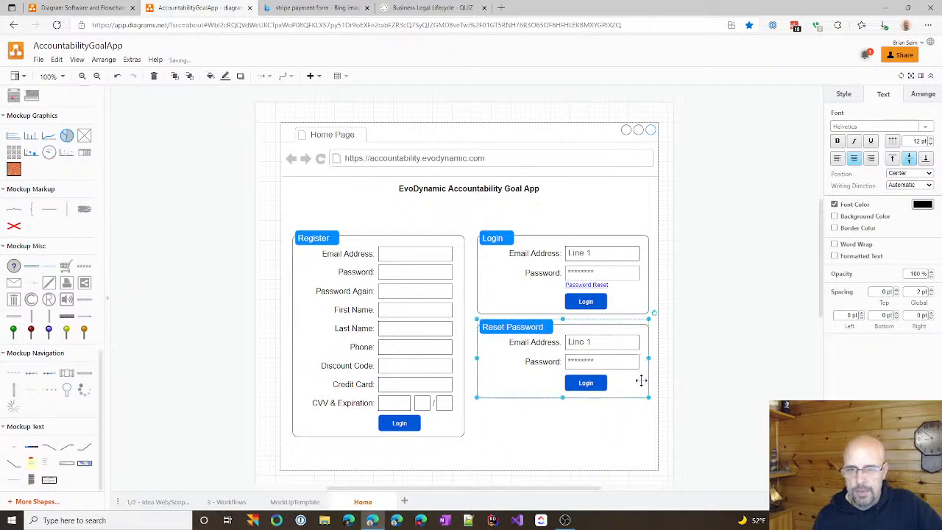
left_click(724, 315)
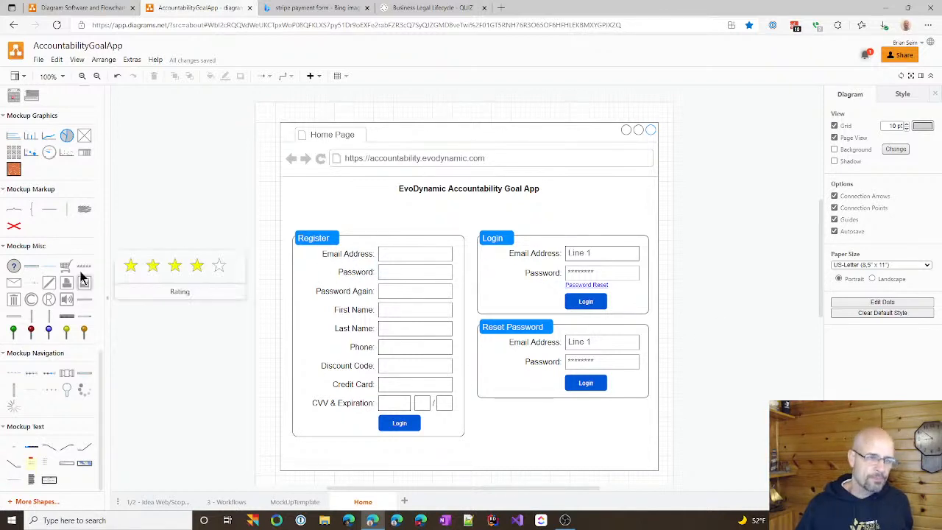
scroll(68, 155, "up", 3)
scroll(68, 156, "up", 5)
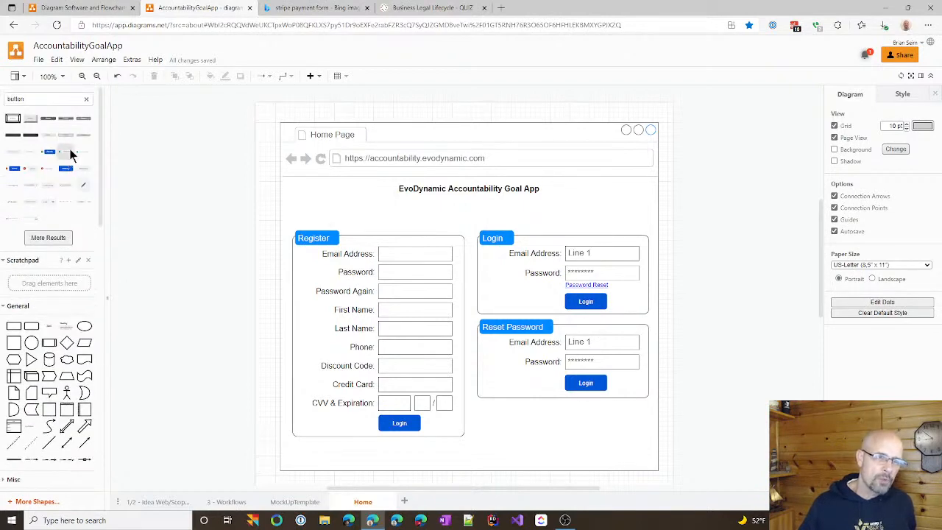
left_click(33, 501)
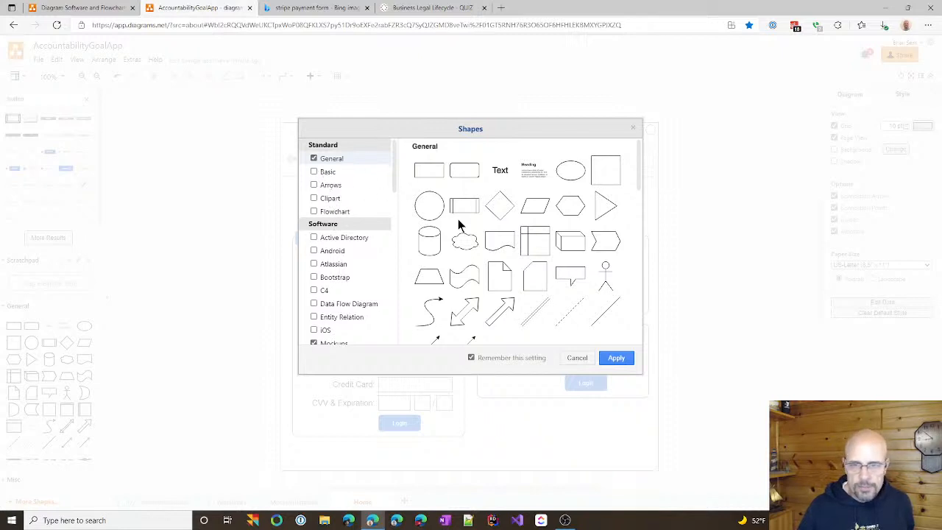
scroll(457, 223, "down", 5)
scroll(455, 221, "up", 1)
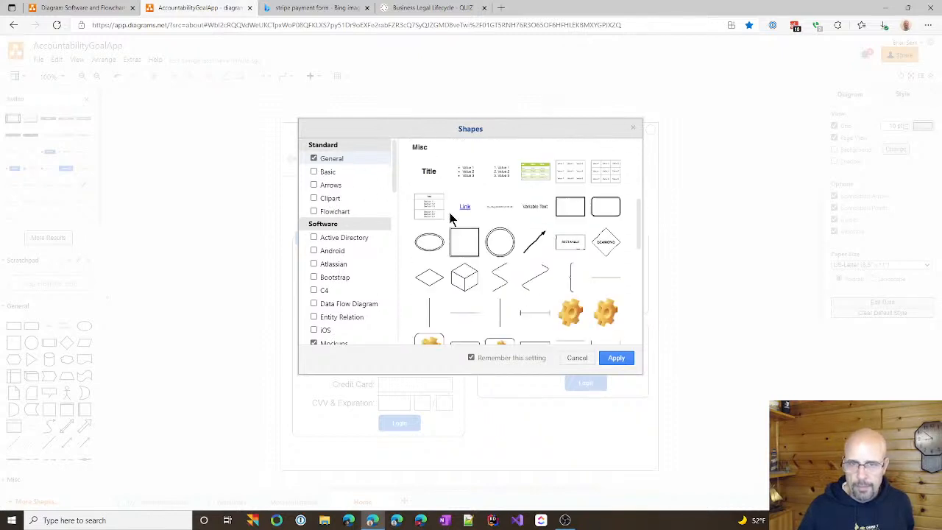
scroll(449, 219, "down", 5)
scroll(435, 221, "down", 2)
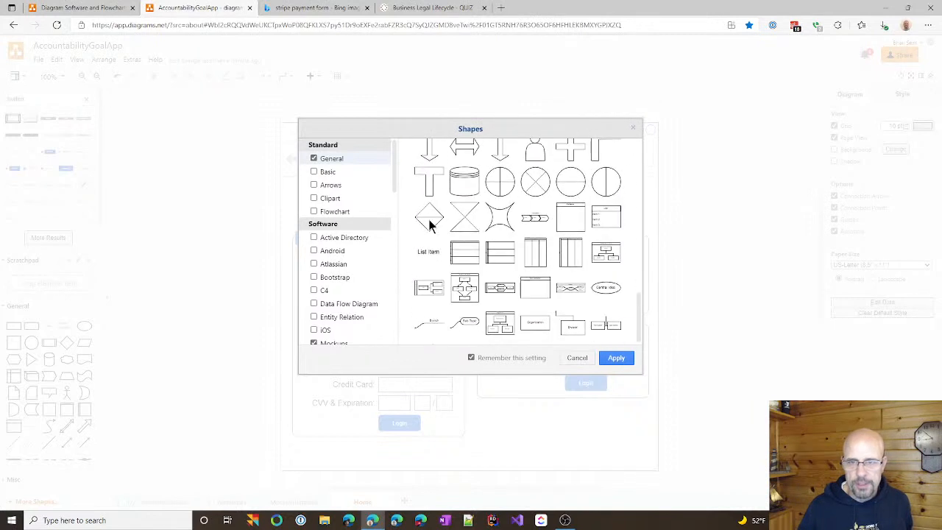
scroll(375, 226, "down", 3)
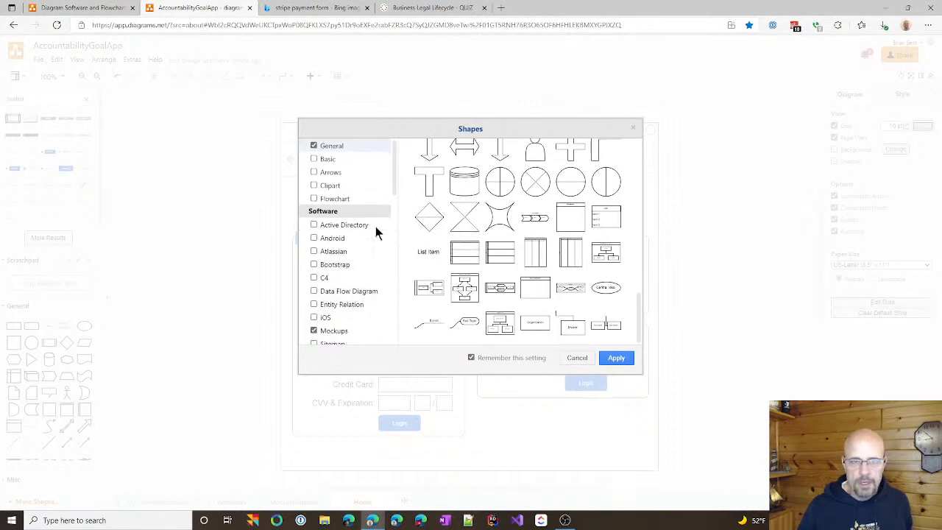
scroll(371, 231, "up", 1)
scroll(365, 228, "down", 5)
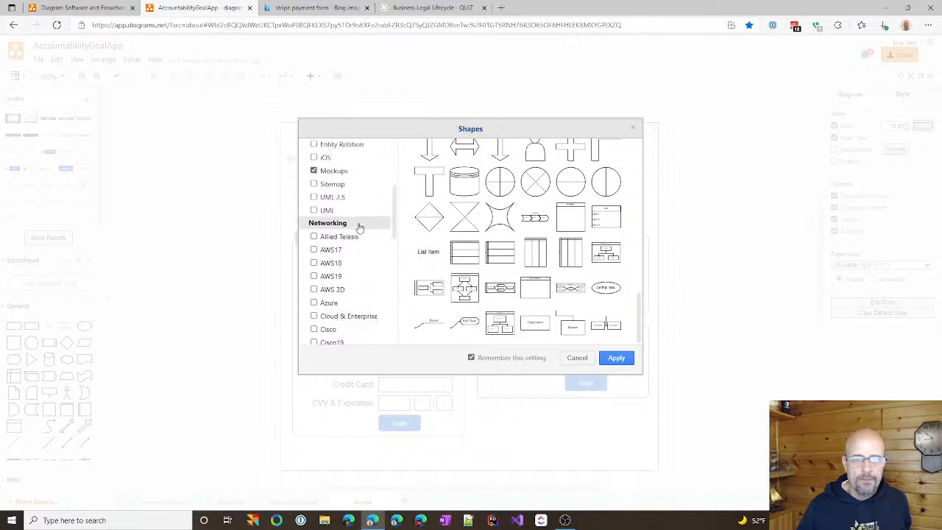
scroll(359, 226, "down", 5)
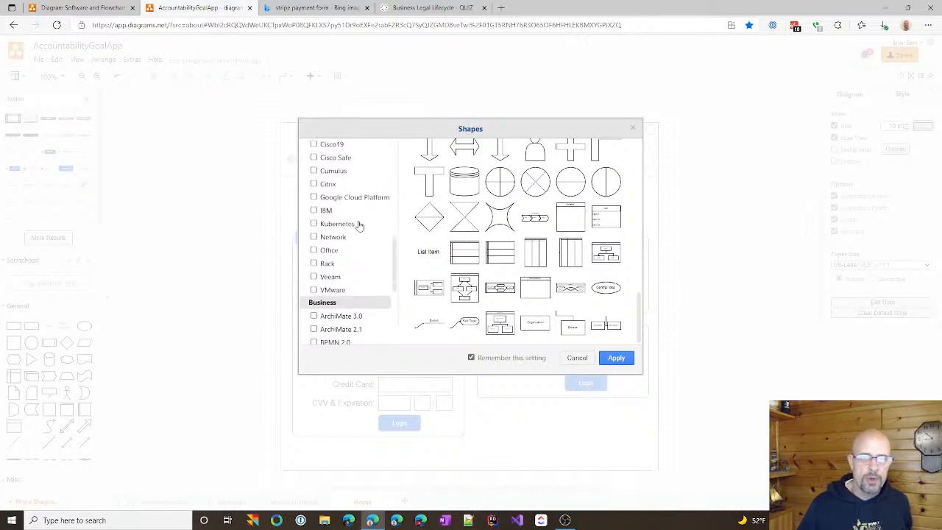
scroll(360, 225, "down", 1)
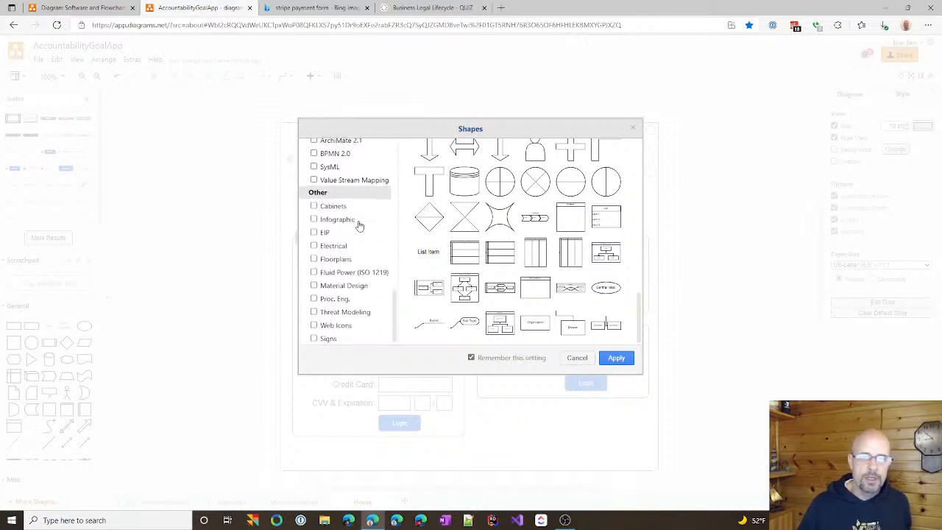
scroll(361, 236, "up", 10)
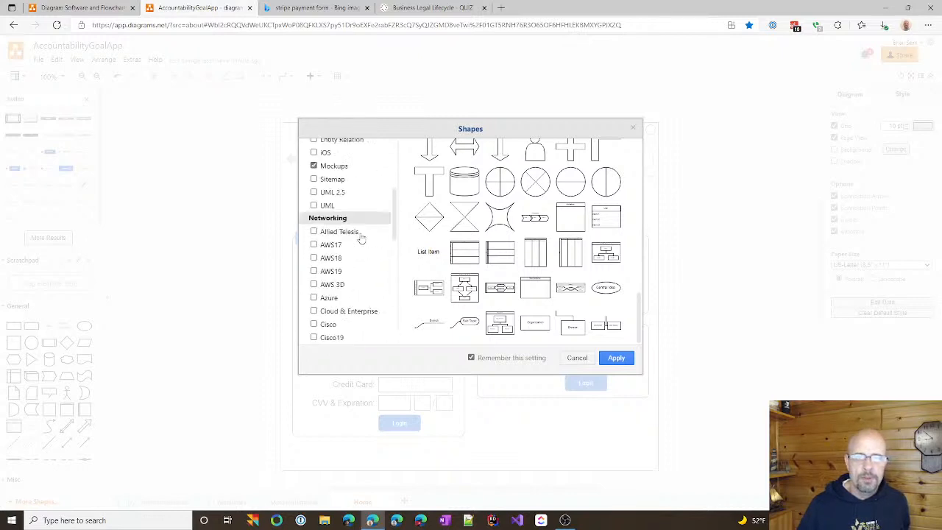
scroll(377, 214, "down", 10)
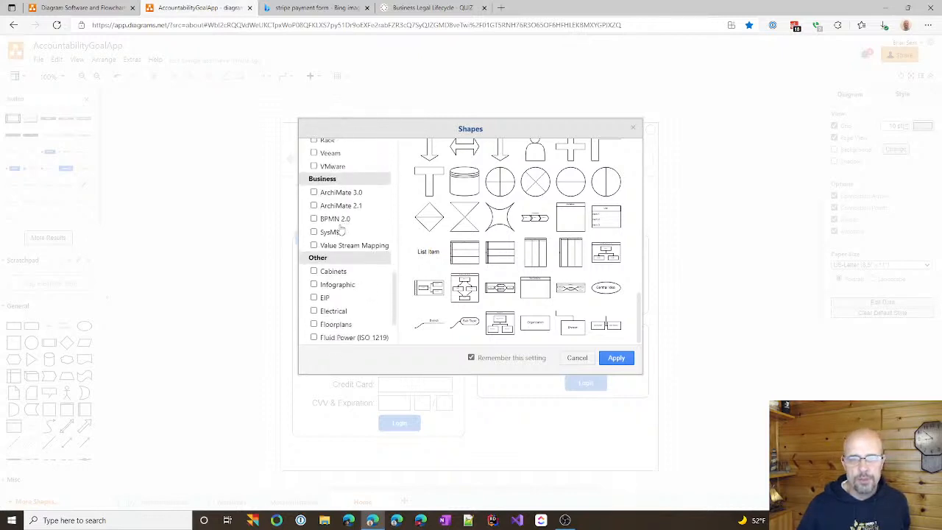
Search the shapes for 'notif' and place a sticky note to the right of the forms
left_click(615, 358)
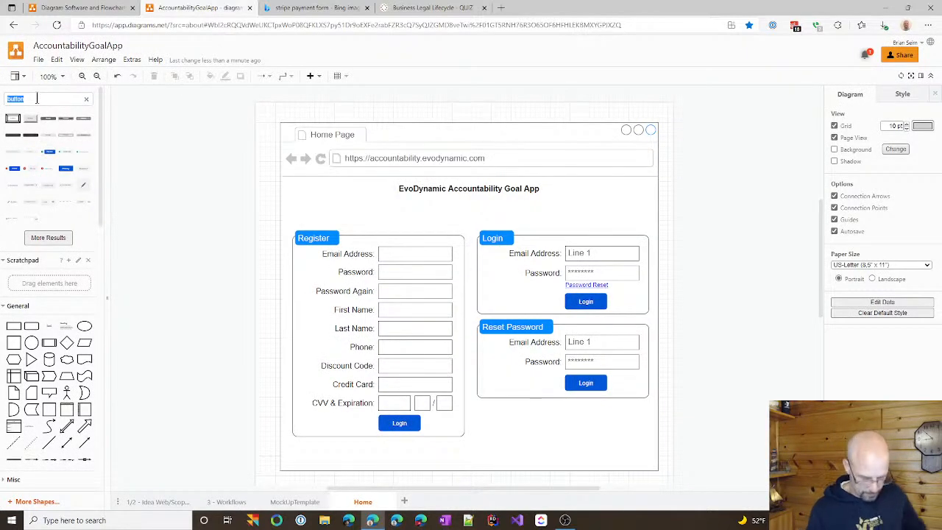
type("notif")
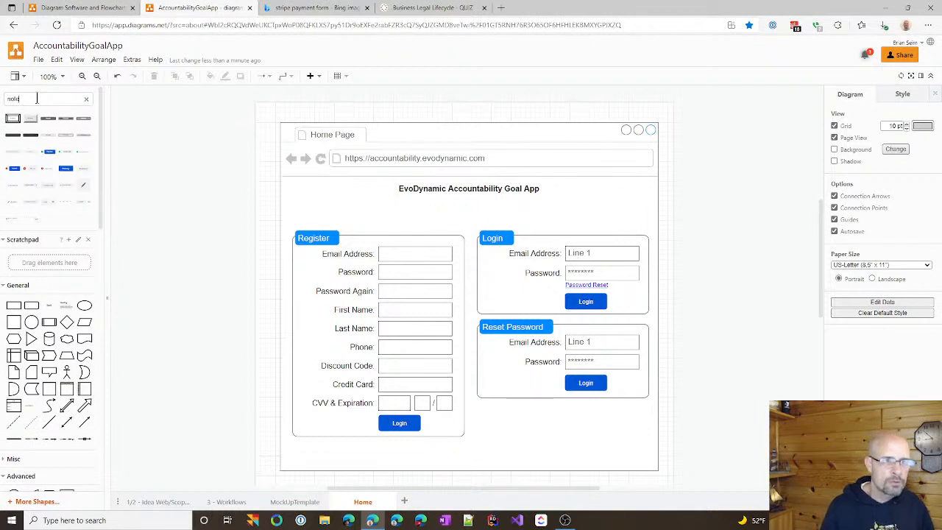
key("Return")
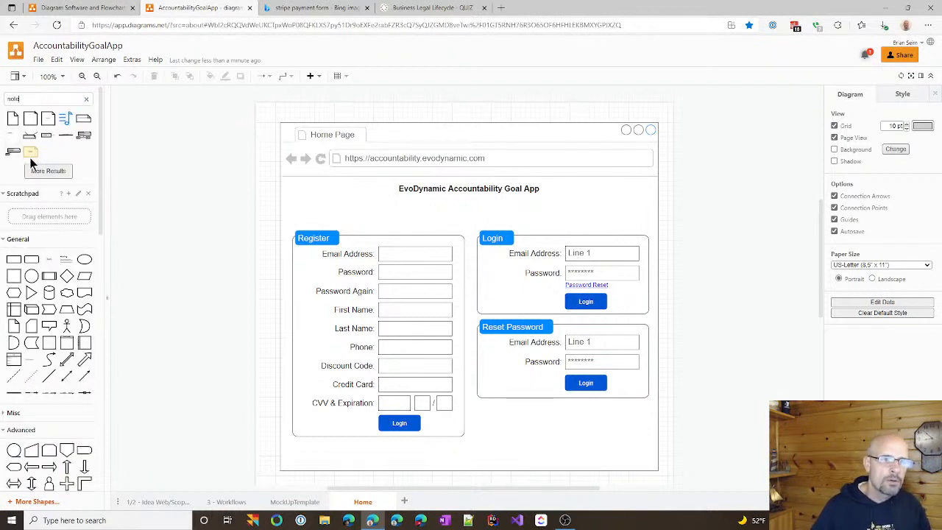
left_click_drag(30, 152, 682, 301)
Write the note: show and center the reset password form only after clicking 'Password Reset', hiding the register forms
double_click(697, 317)
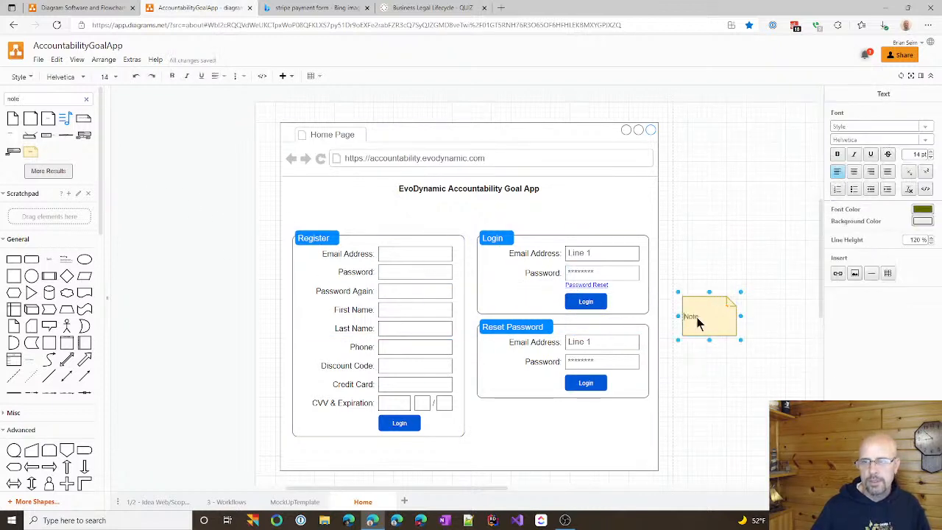
type("te")
key("BackSpace")
key("BackSpace")
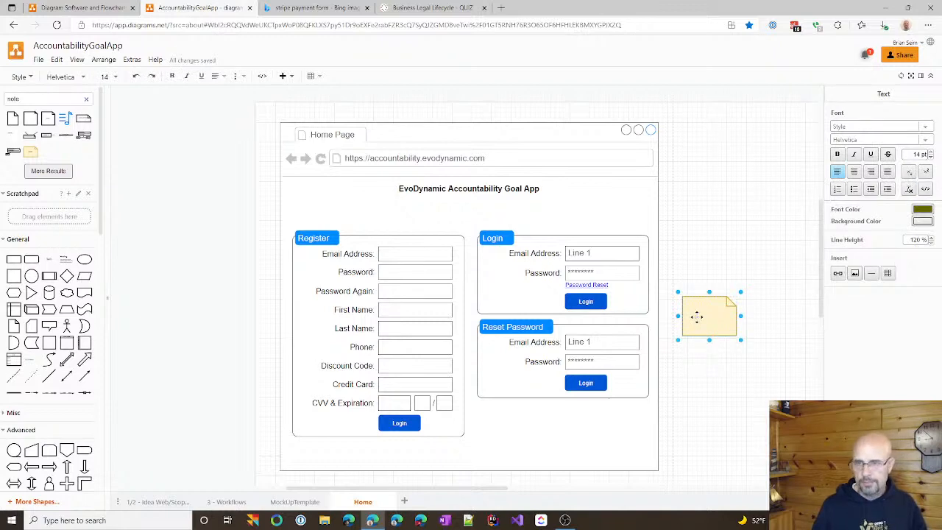
type("Only show")
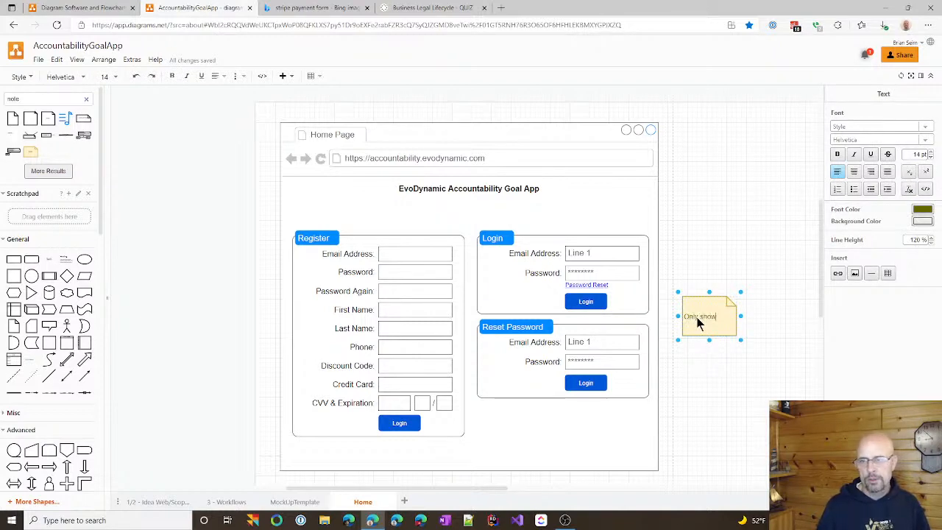
type(" the reset password")
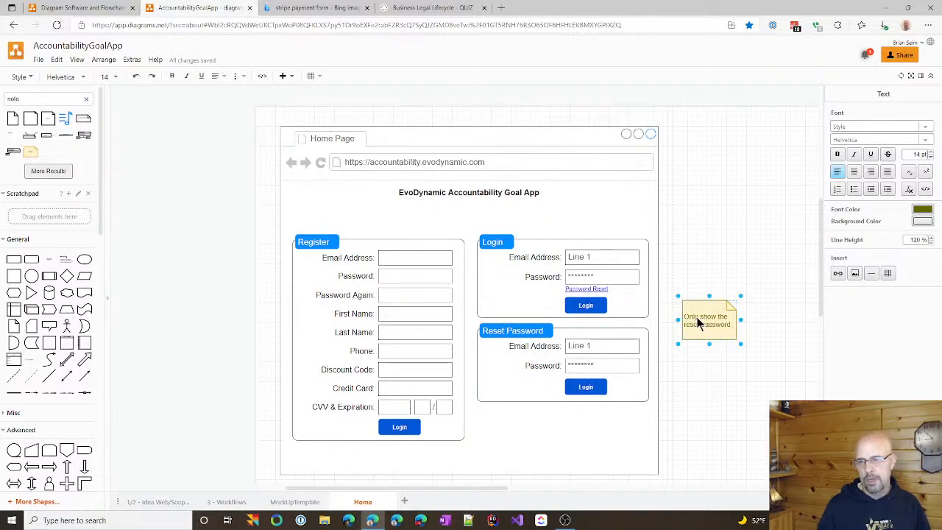
type(" form a")
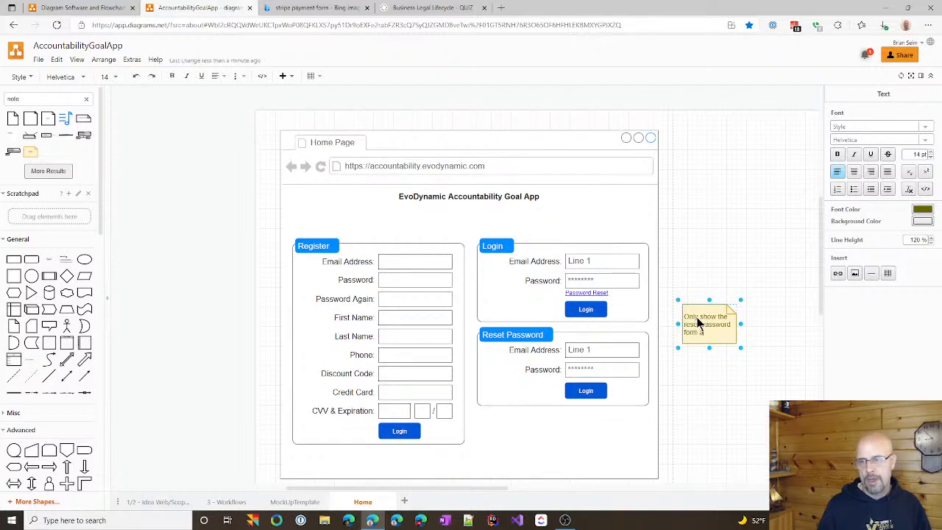
type("fter clicking the")
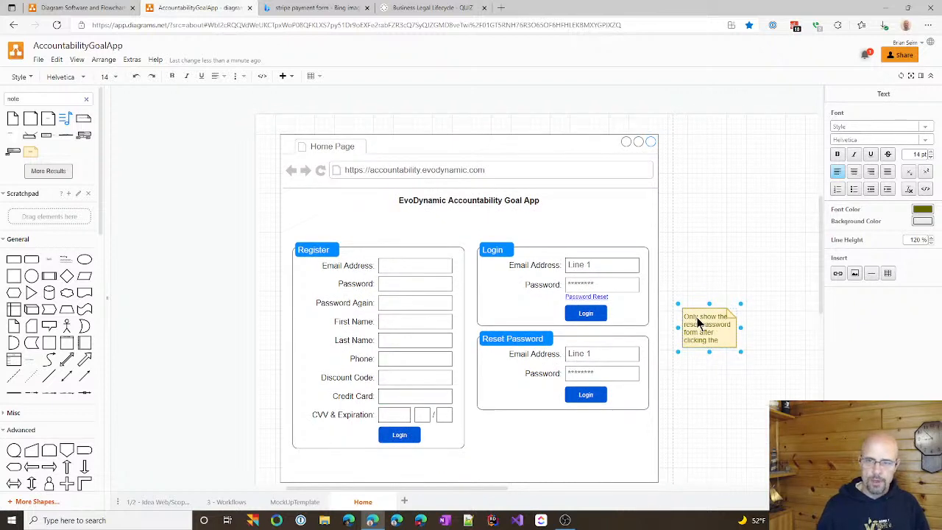
type(" \"Passw")
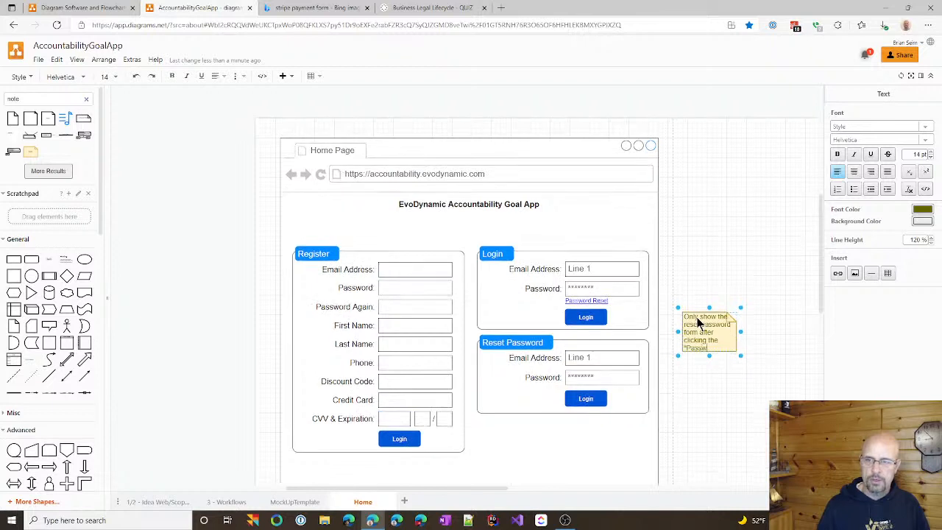
type("ord Reset")
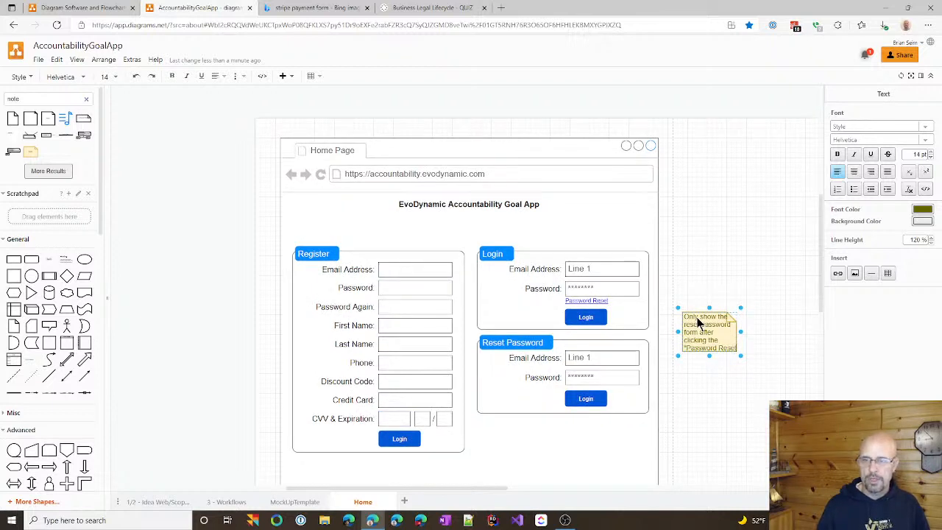
type("\" link")
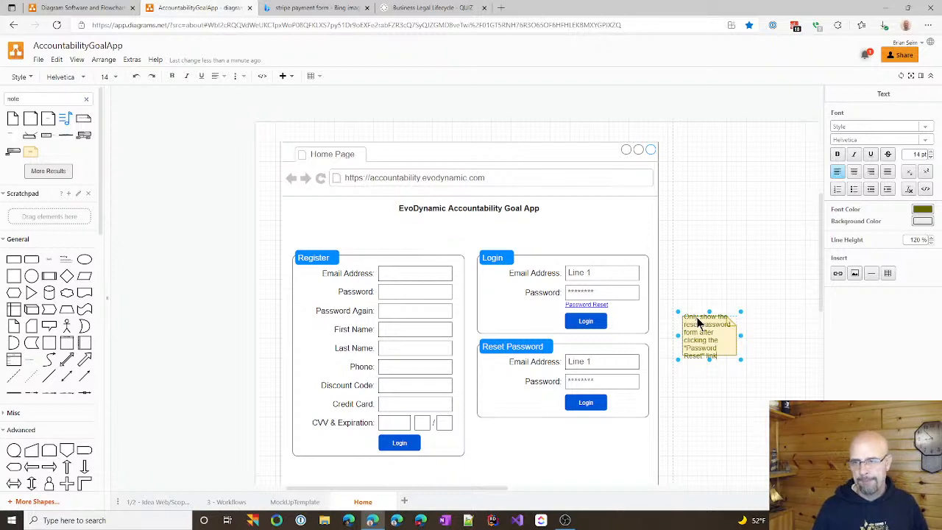
type(". AND hide")
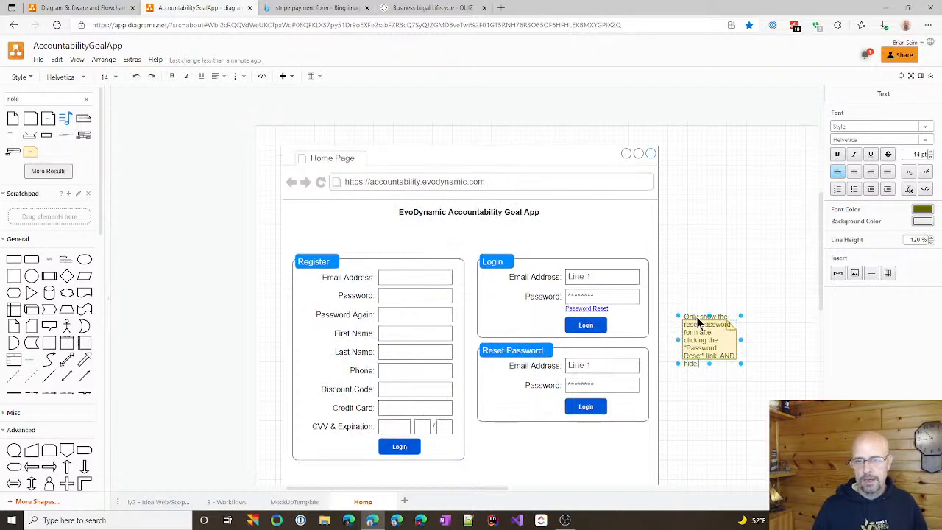
type(" the login Form")
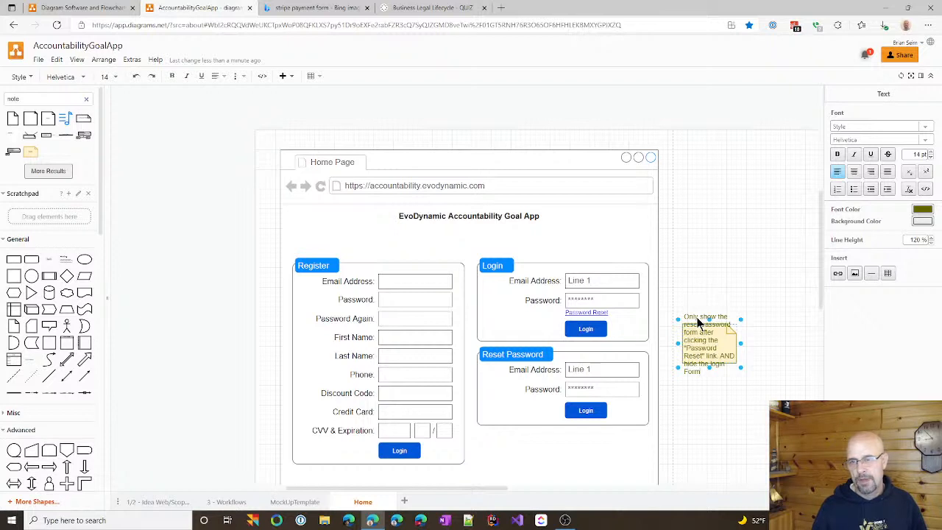
key("BackSpace")
key("BackSpace")
key("BackSpace")
key("BackSpace")
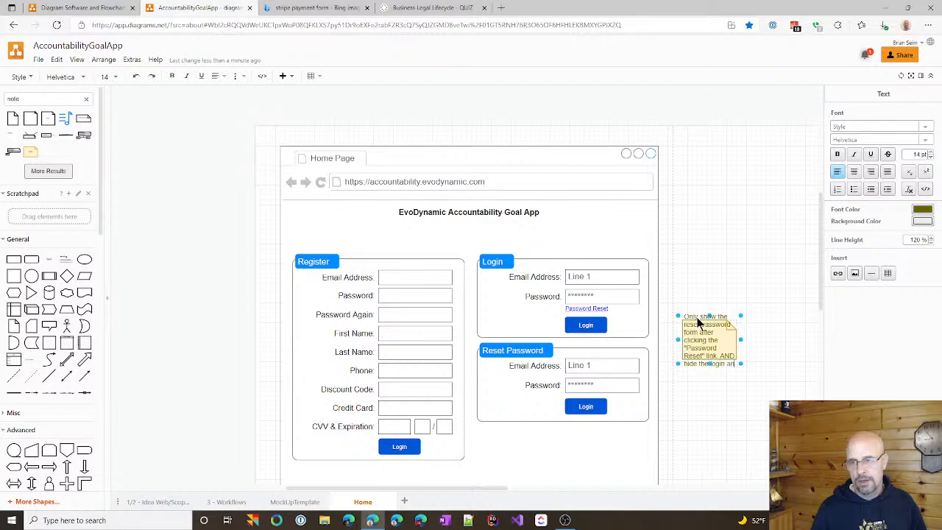
type("d register forms")
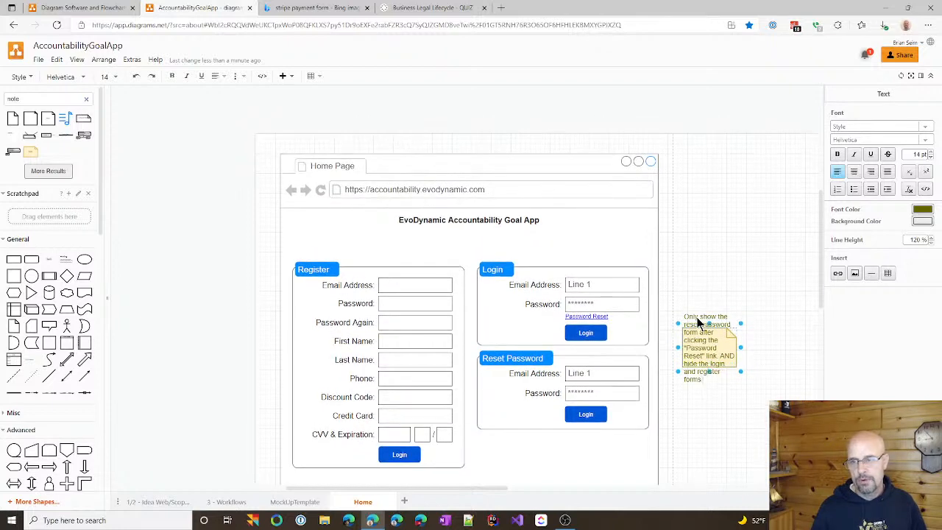
type(" and center the reset")
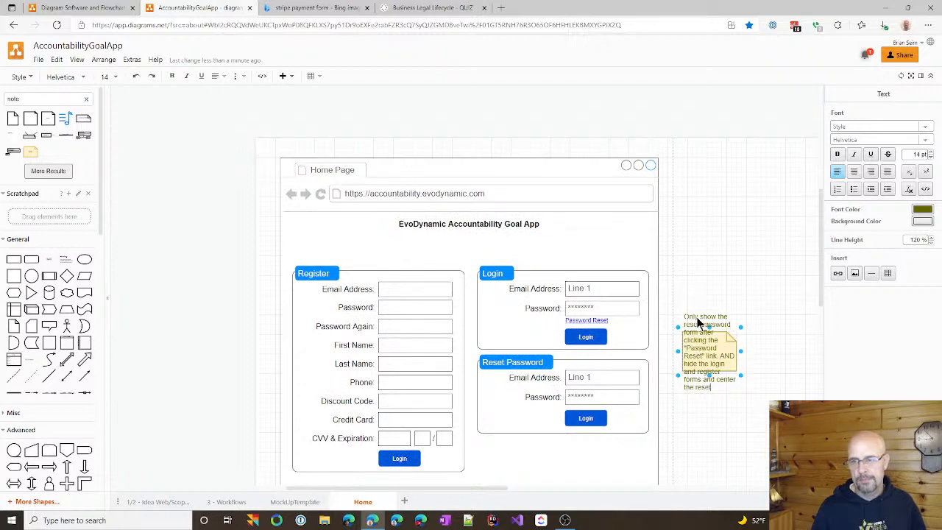
type(" password form")
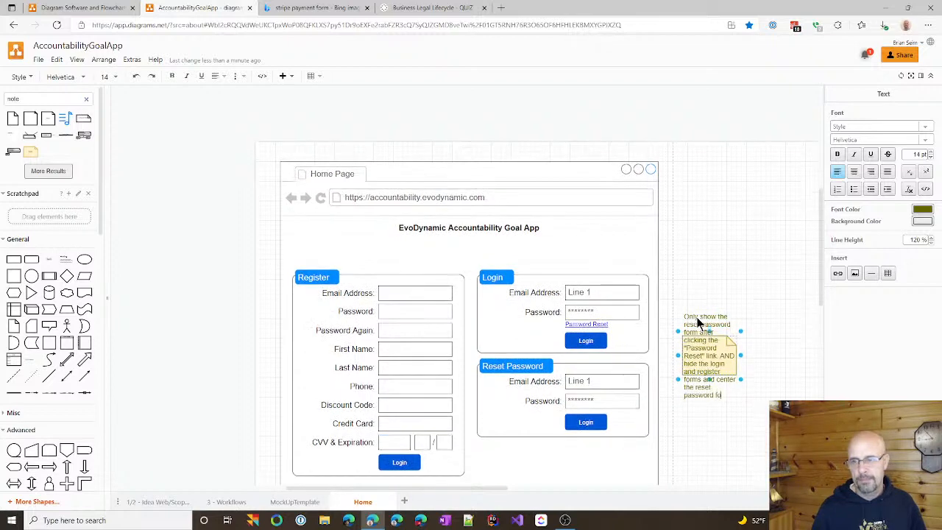
key("Escape")
key("Escape")
Resize the note to about 160 × 135 so its text wraps, and move it beside the Reset Password form
left_click(712, 360)
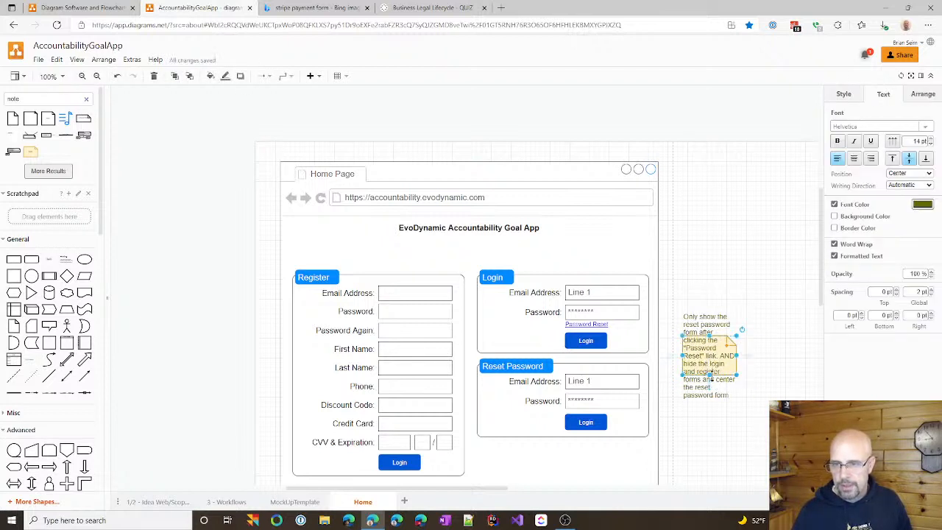
left_click_drag(711, 383, 718, 446)
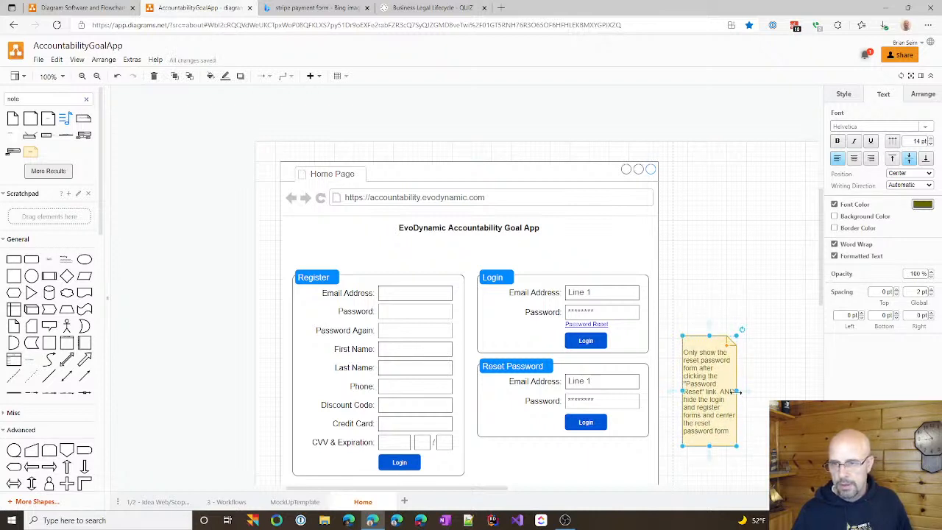
left_click_drag(736, 393, 762, 393)
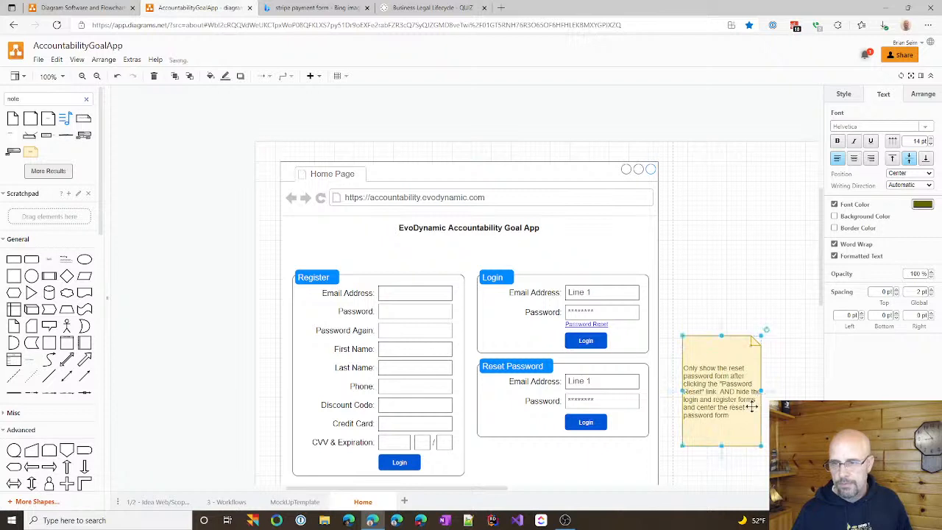
left_click_drag(721, 446, 730, 410)
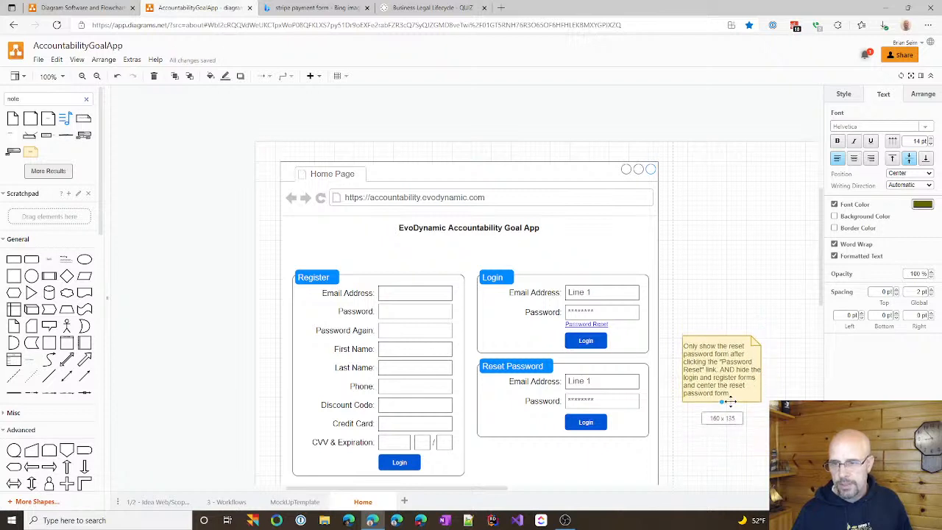
left_click_drag(718, 368, 705, 375)
left_click(755, 321)
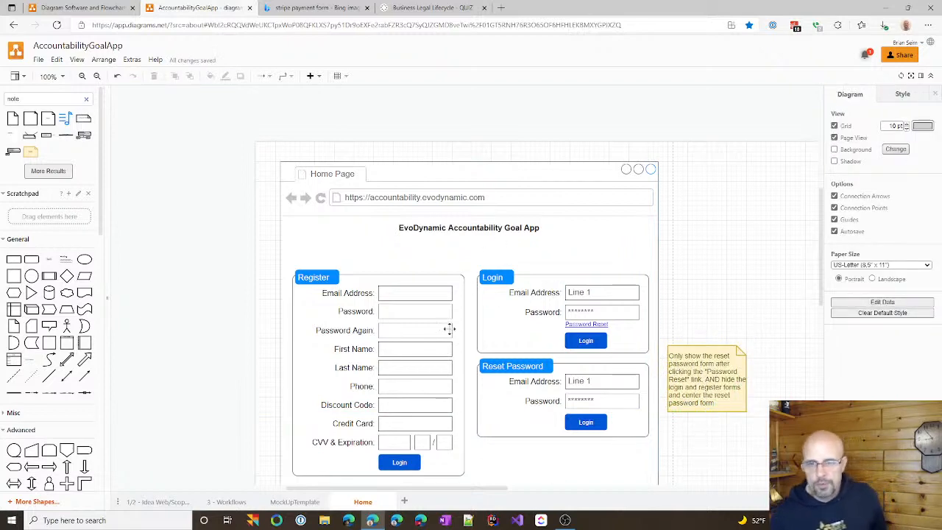
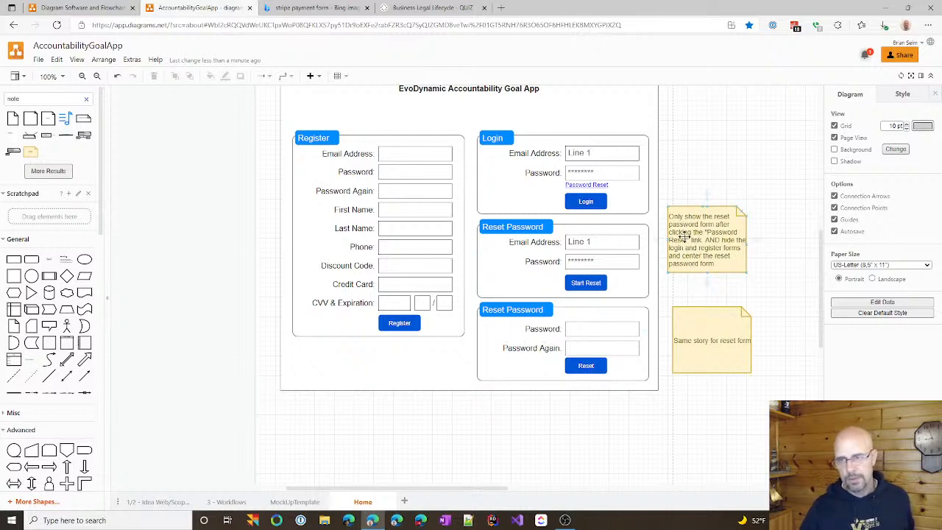
Delete both yellow sticky notes from the Home page
left_click(683, 235)
key("Delete")
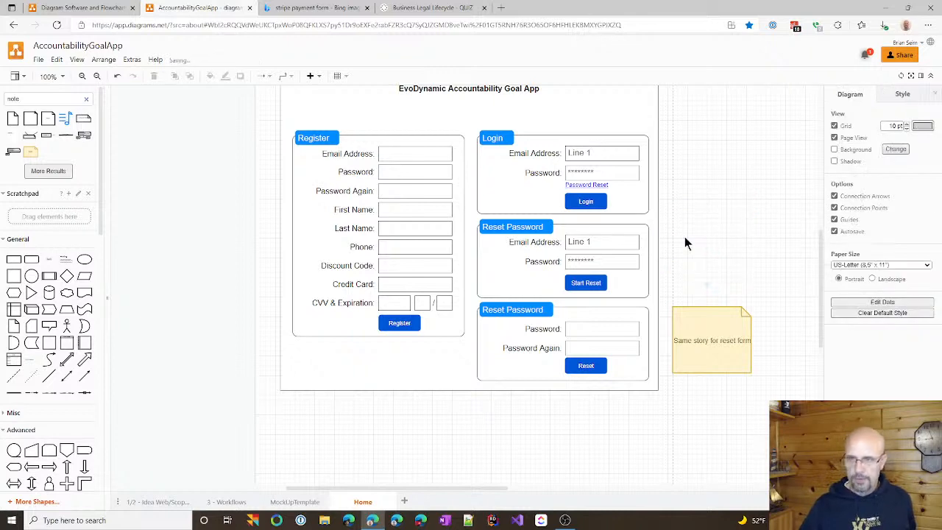
left_click(695, 355)
key("Delete")
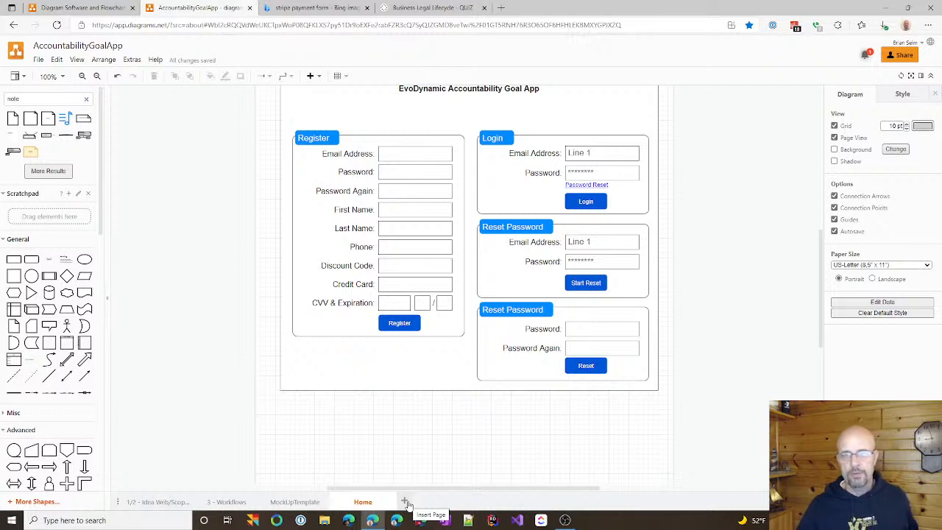
Duplicate the Home page and rename the copy 'Reset Password'
right_click(368, 502)
left_click(402, 484)
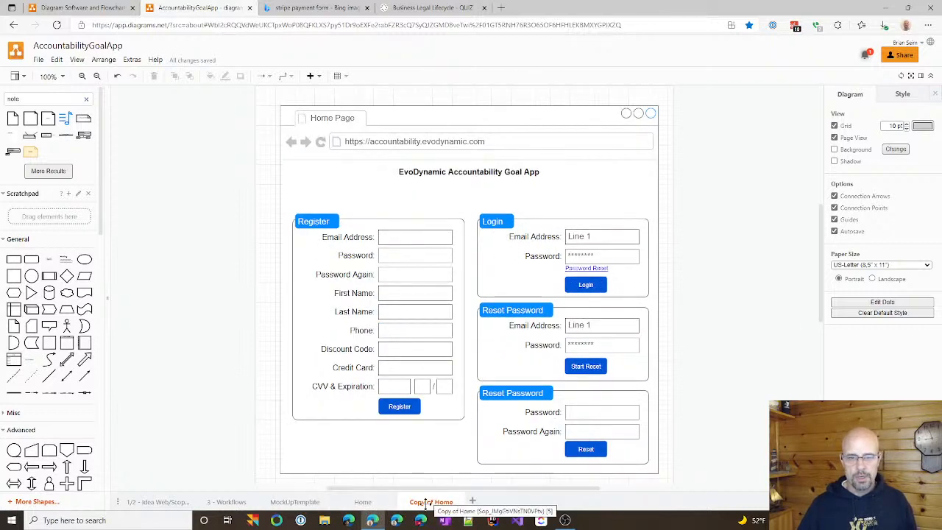
double_click(425, 503)
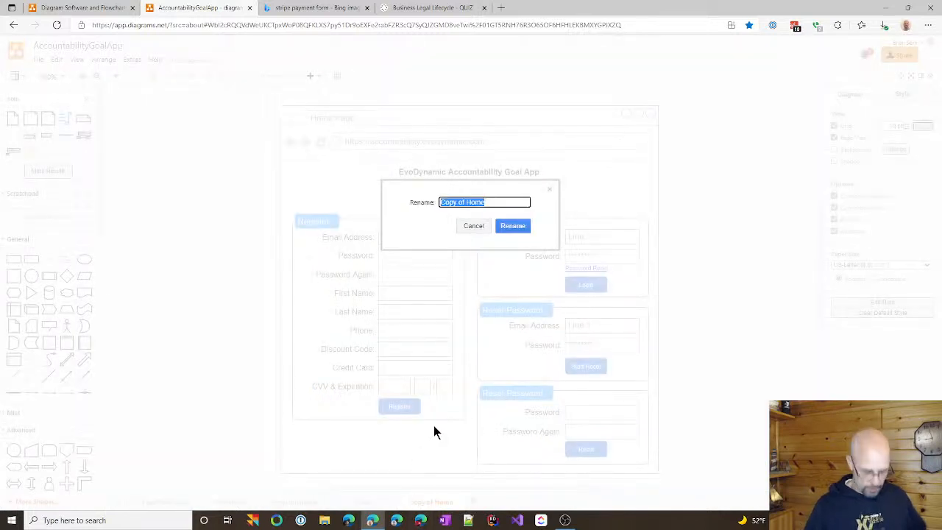
type("Reset Password")
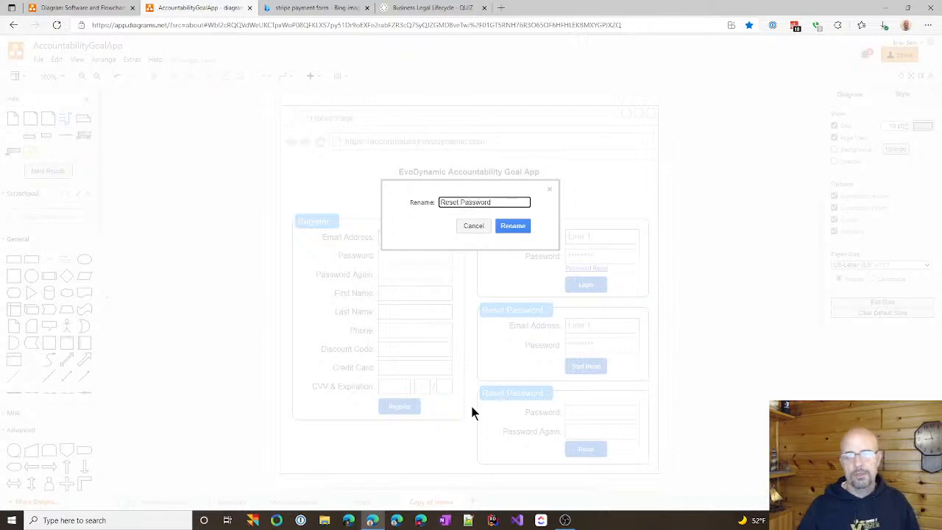
left_click(502, 231)
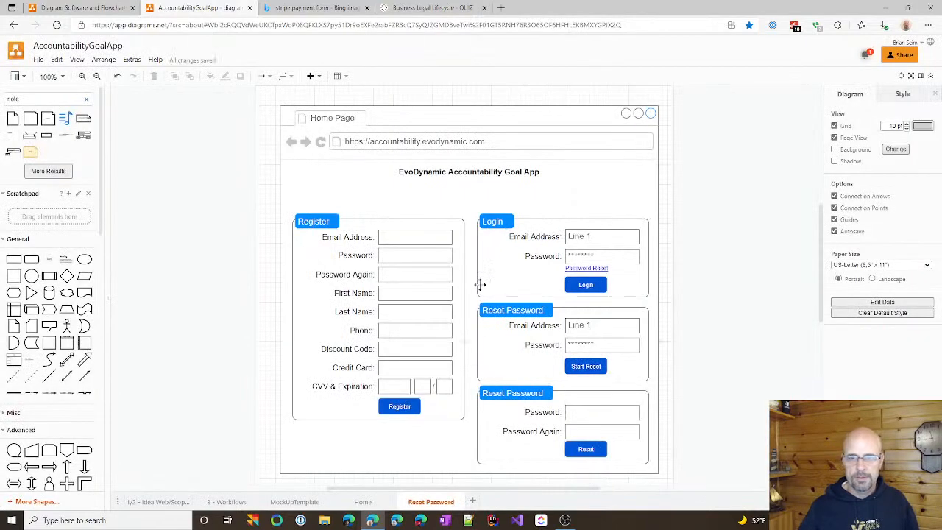
left_click(479, 282)
Delete the Login and Register forms from the Reset Password page
left_click(478, 282)
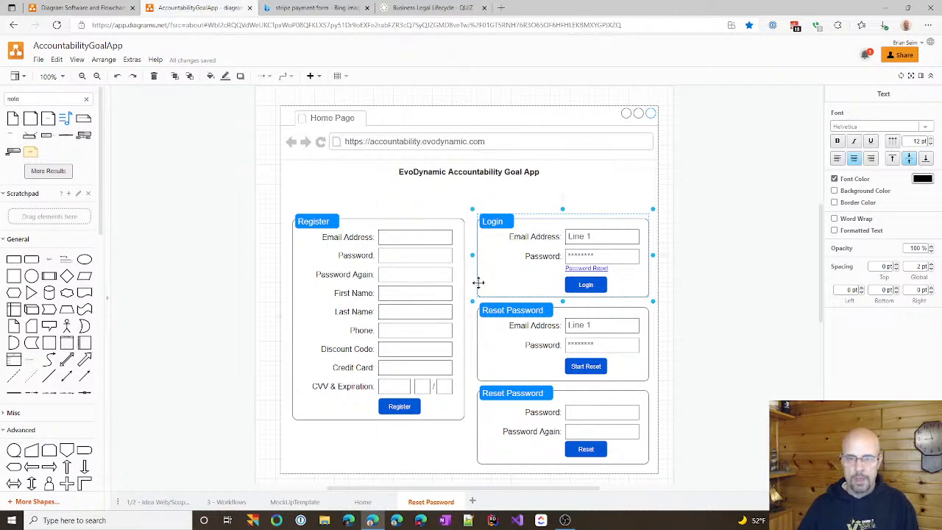
left_click(479, 281)
key("Delete")
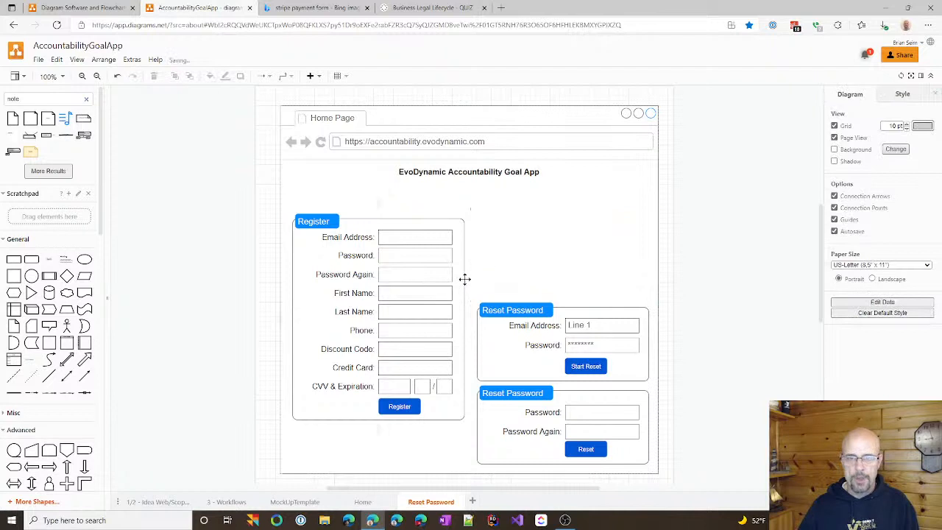
left_click(464, 280)
left_click(465, 280)
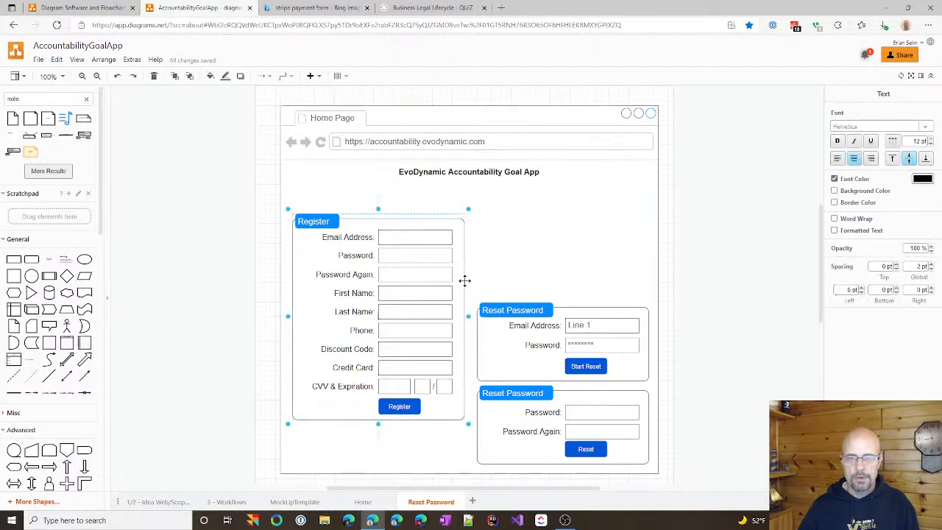
key("Delete")
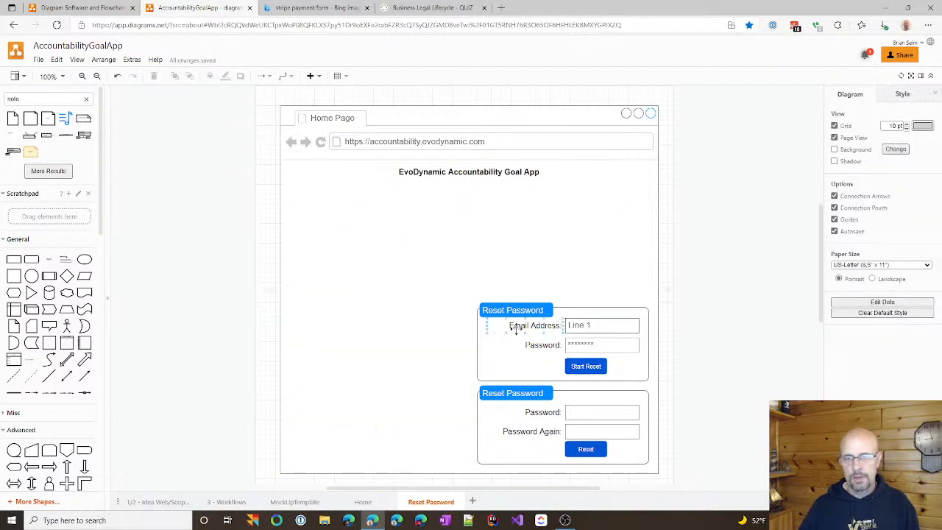
Move the email reset form up under the app title
left_click(478, 359)
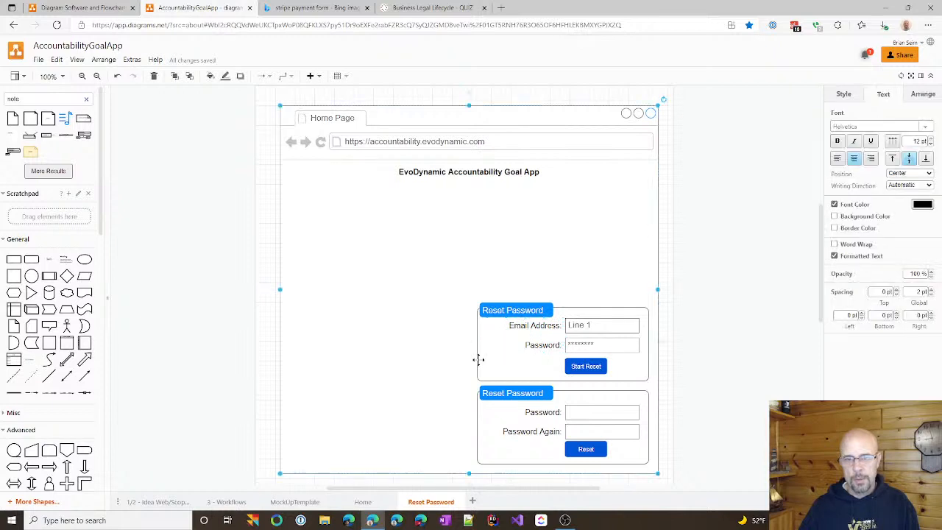
left_click(478, 359)
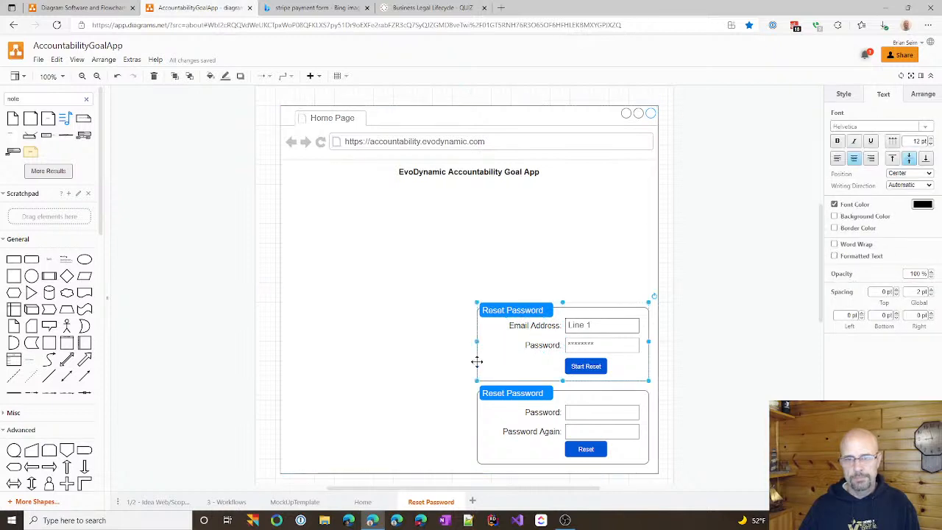
left_click_drag(477, 361, 388, 257)
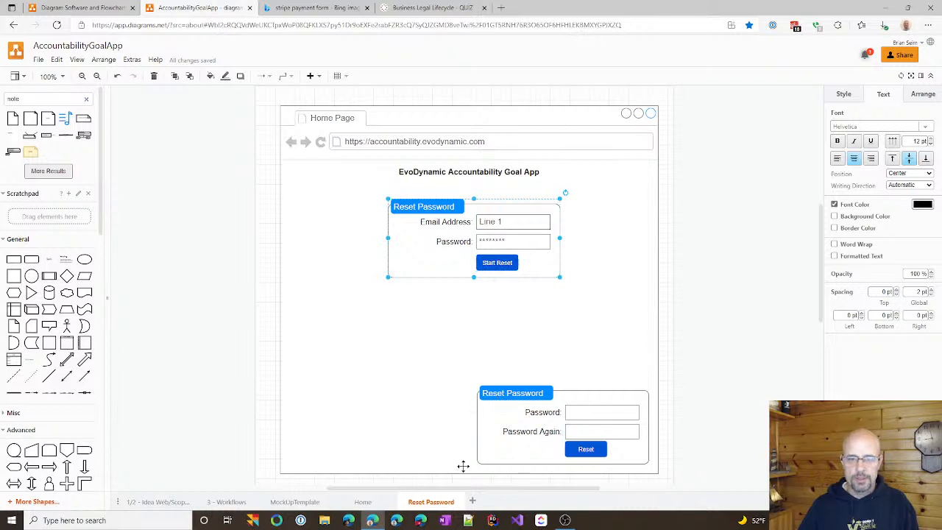
Duplicate the Reset Password page, then delete the lower new-password form from the original
right_click(424, 503)
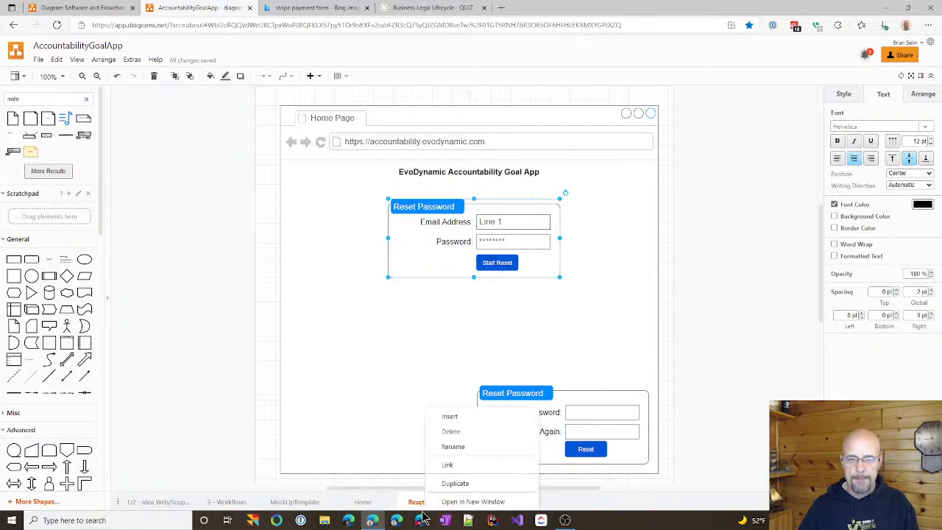
left_click(454, 484)
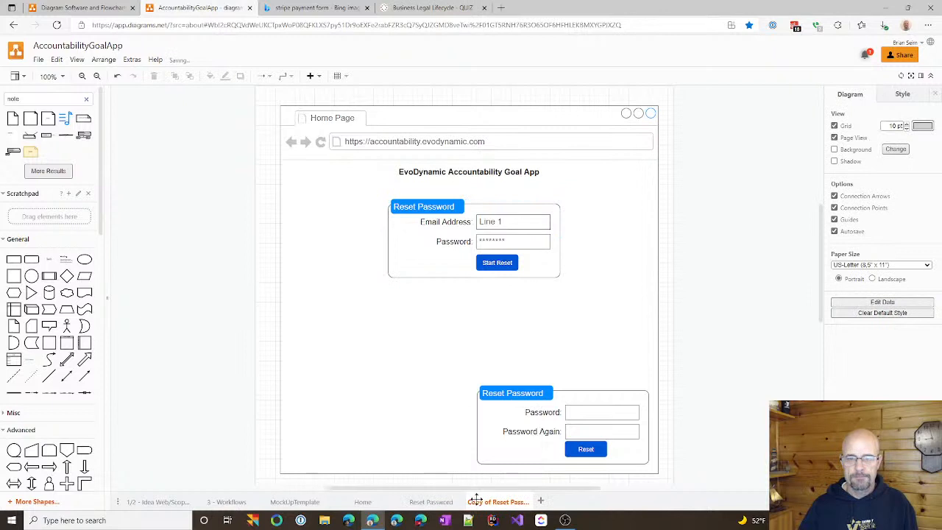
left_click(432, 505)
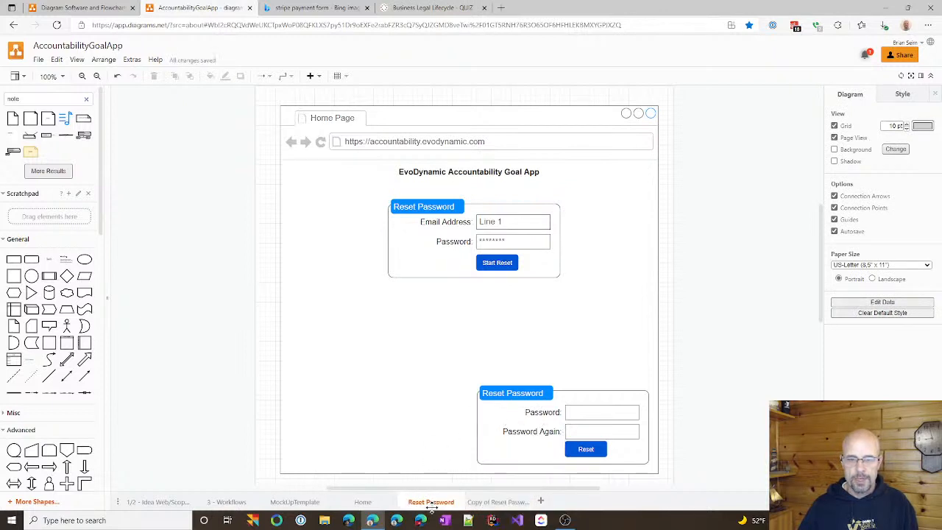
left_click(477, 440)
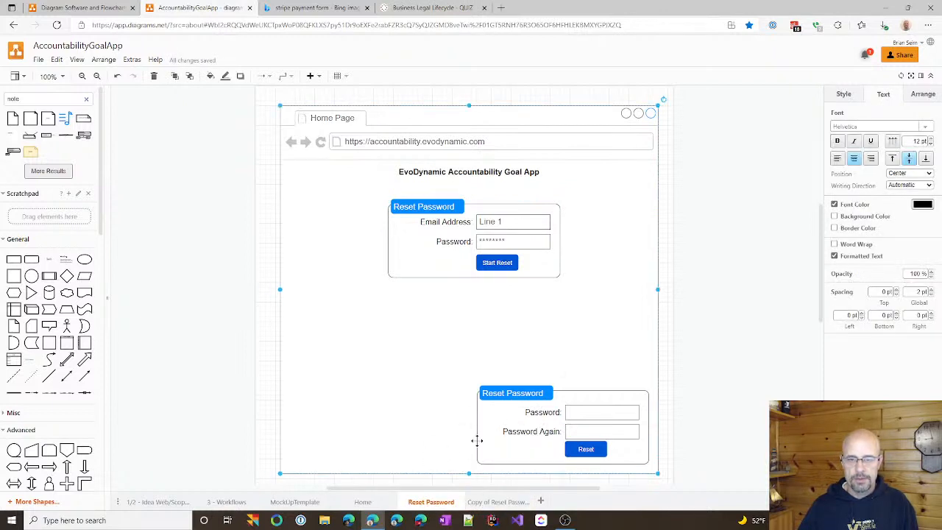
left_click(477, 439)
key("Delete")
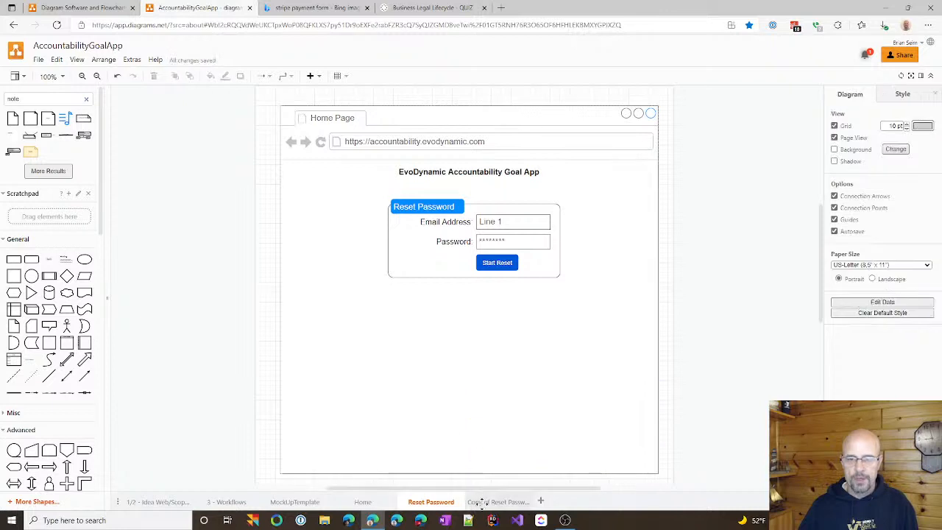
On the copy, delete the email reset form and move the new-password form under the title
left_click(482, 504)
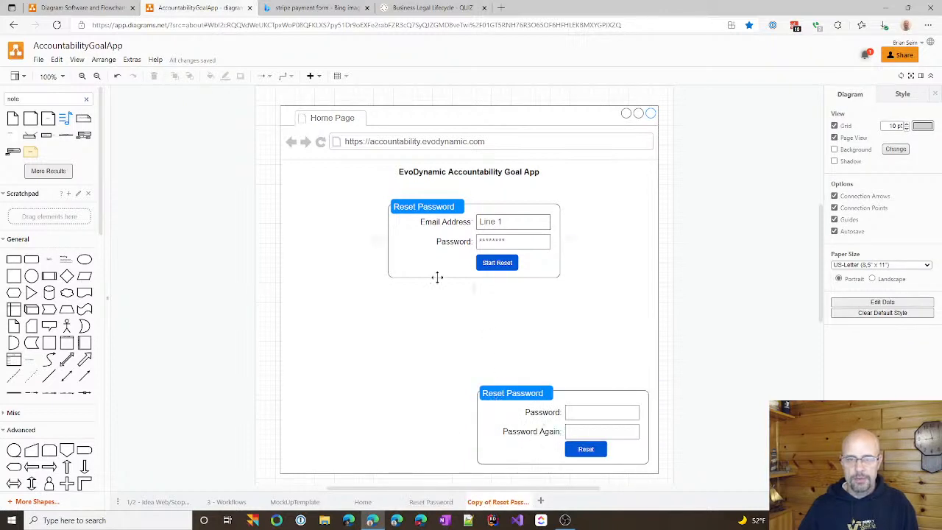
left_click_drag(437, 277, 440, 279)
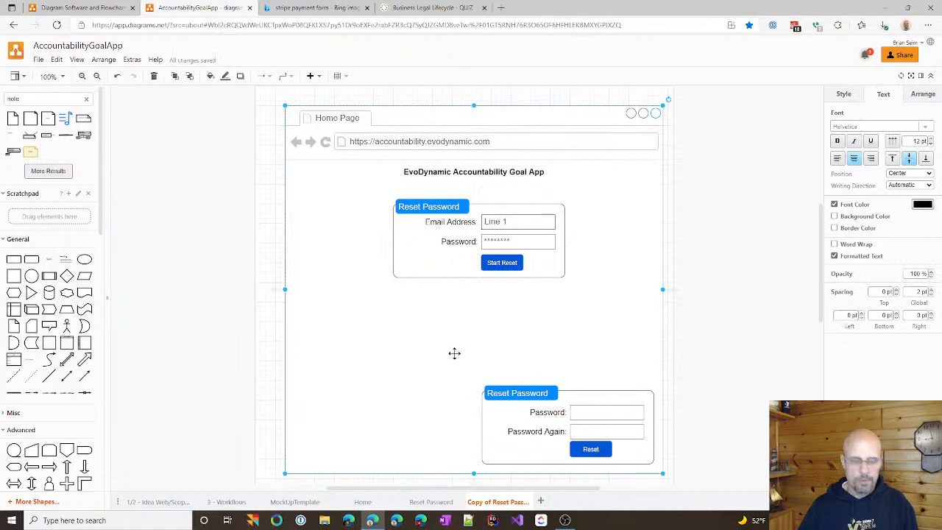
key("ctrl+z")
left_click(434, 278)
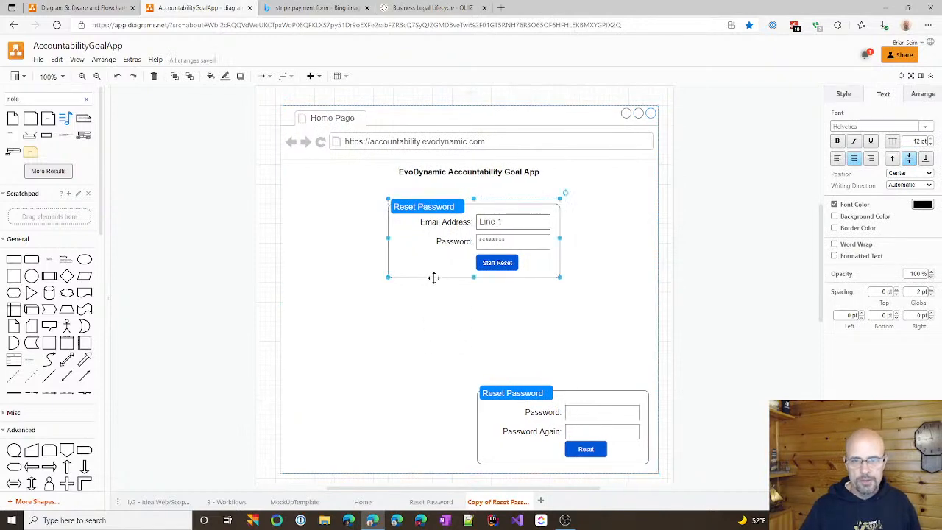
key("Delete")
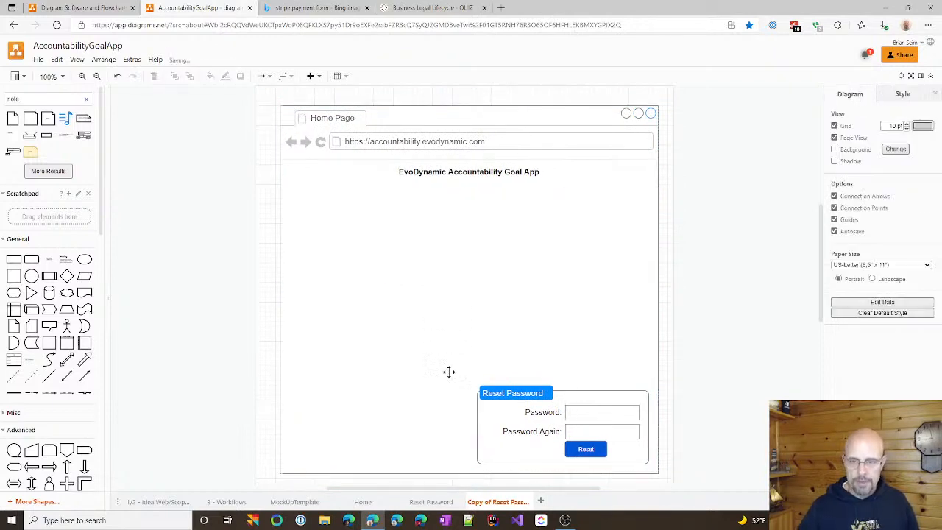
left_click(475, 429)
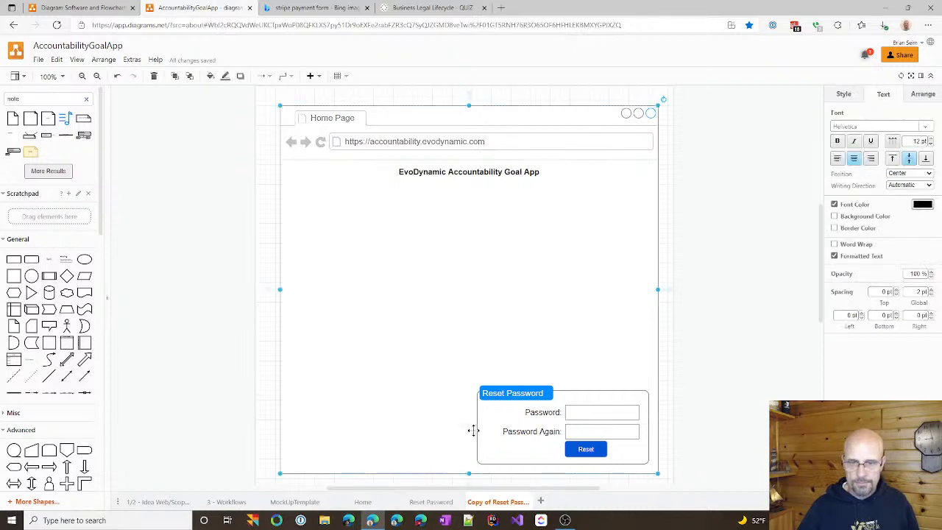
left_click(476, 431)
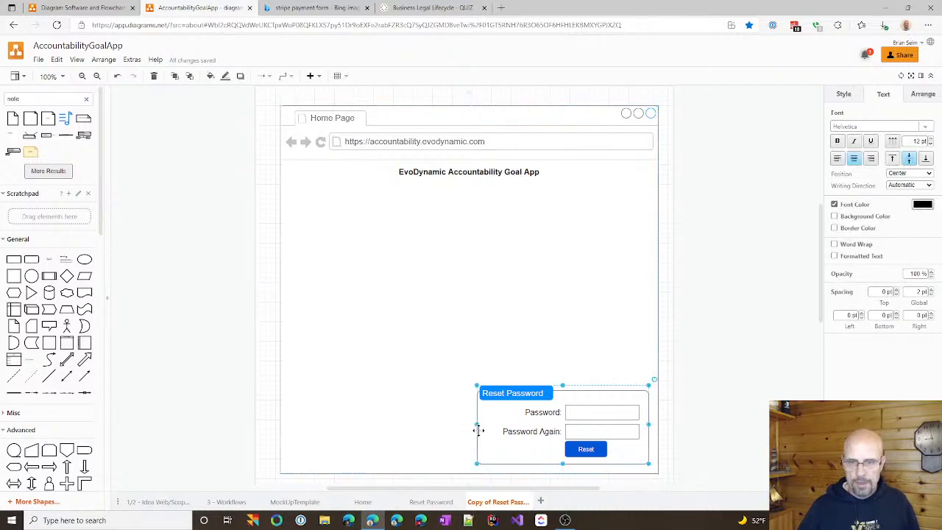
left_click_drag(477, 437, 386, 247)
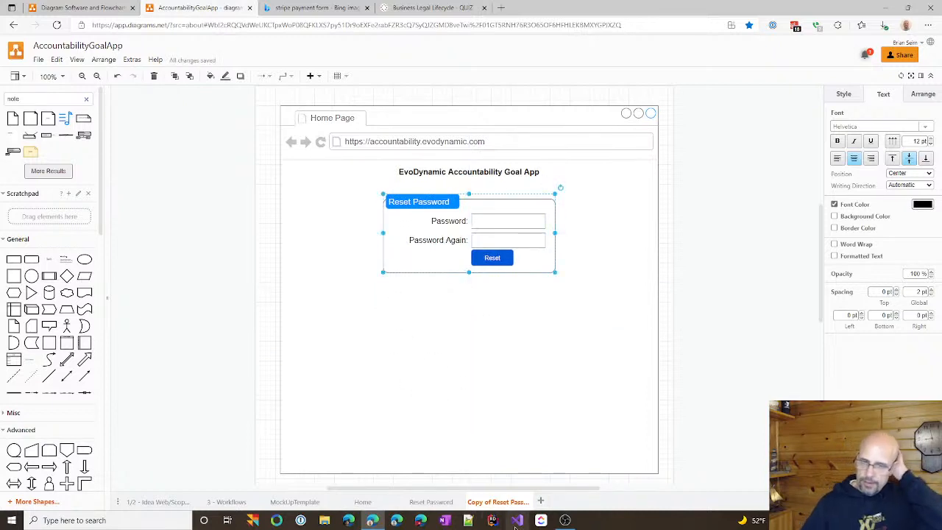
Rename the copied page to 'Reset Password 2'
right_click(504, 501)
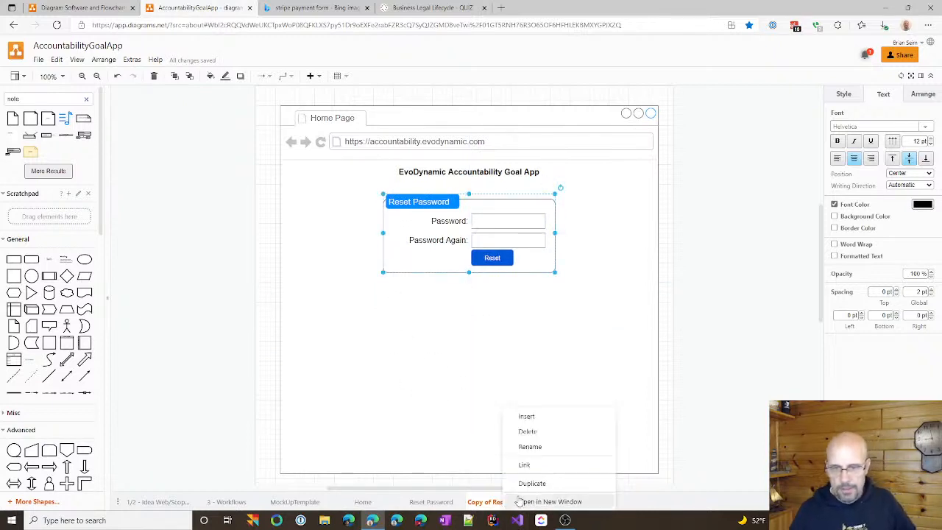
left_click(527, 446)
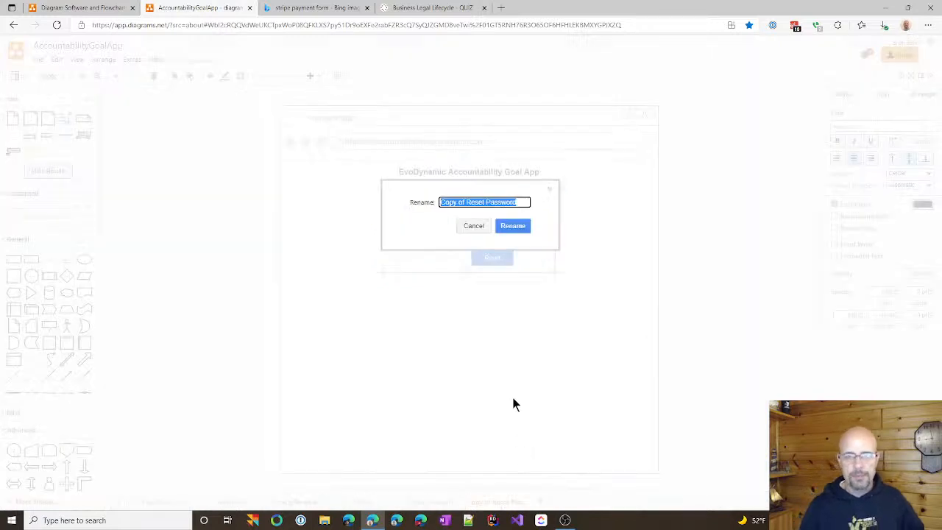
type("Reset")
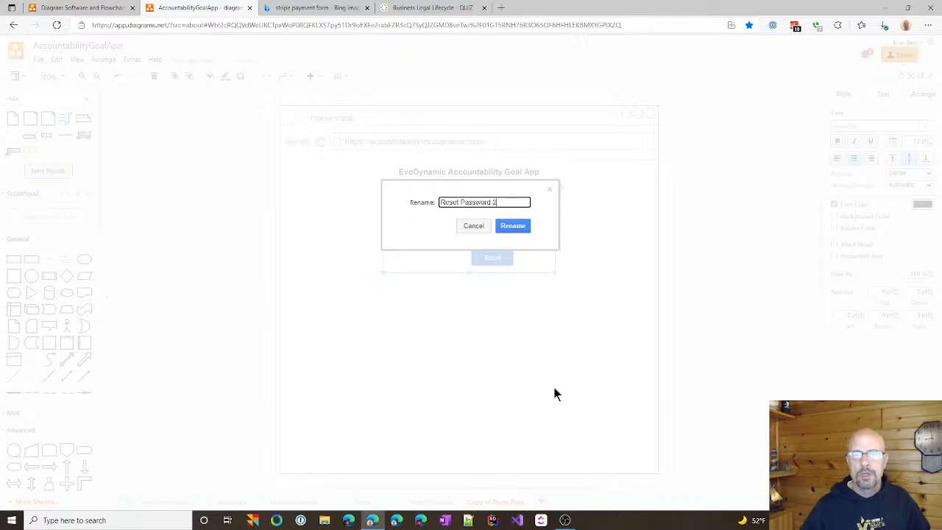
left_click(508, 226)
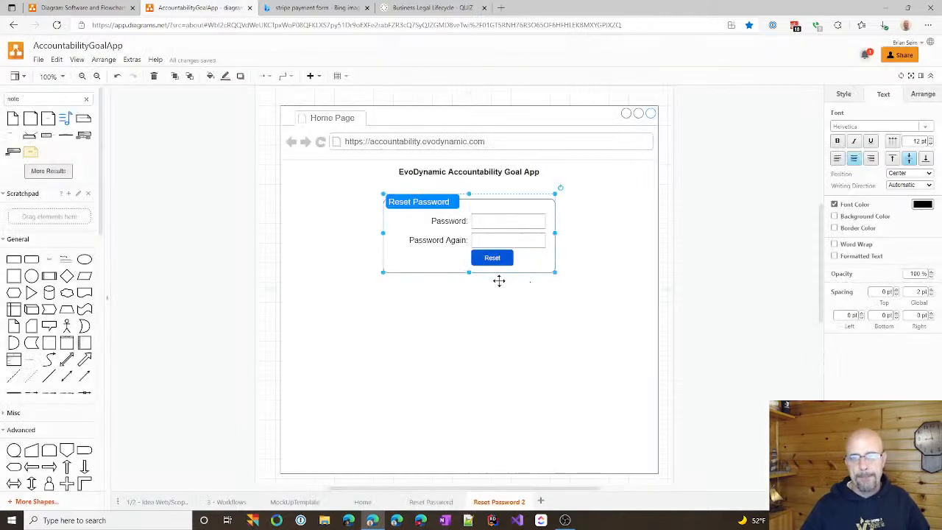
Link the form's Reset button to the Home page
left_click(493, 259)
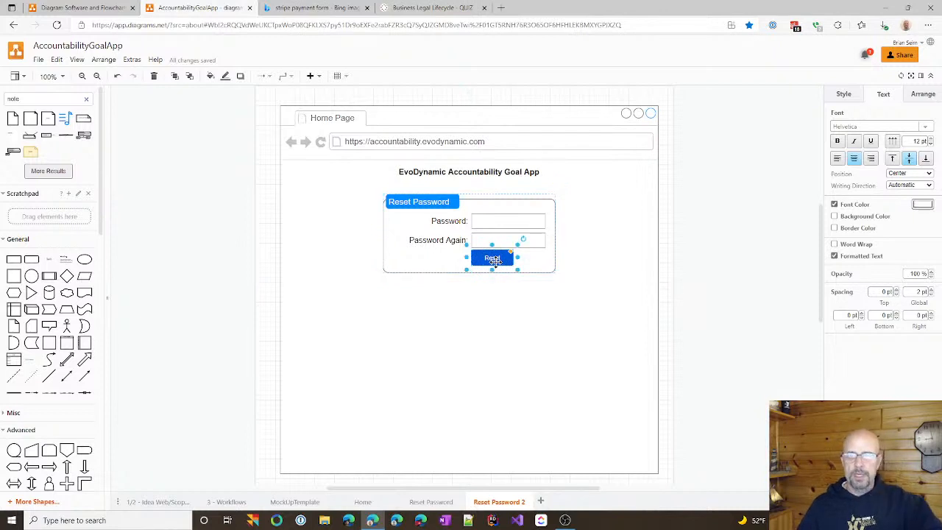
right_click(493, 259)
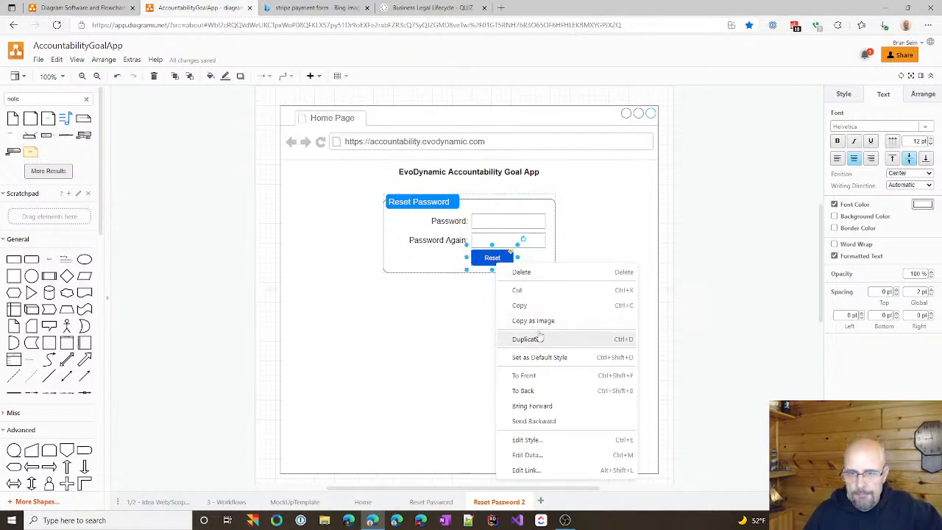
left_click(527, 470)
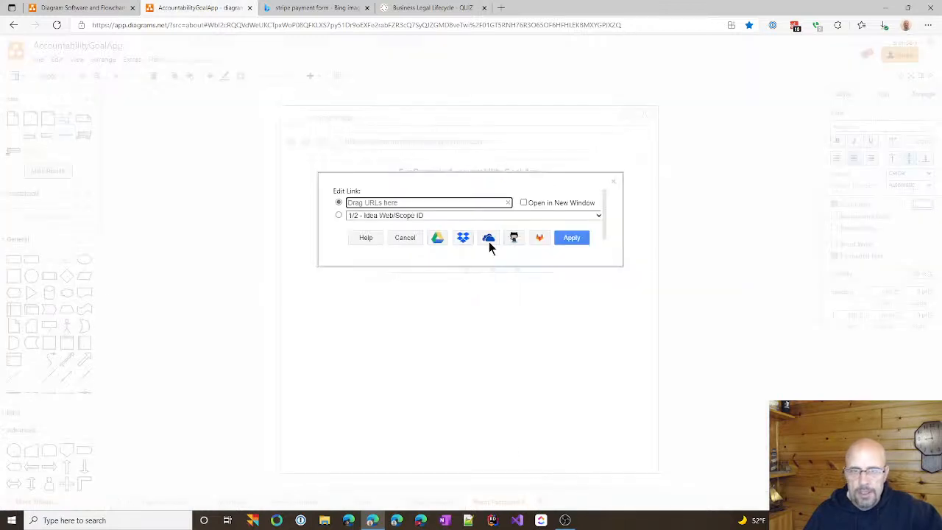
left_click(432, 217)
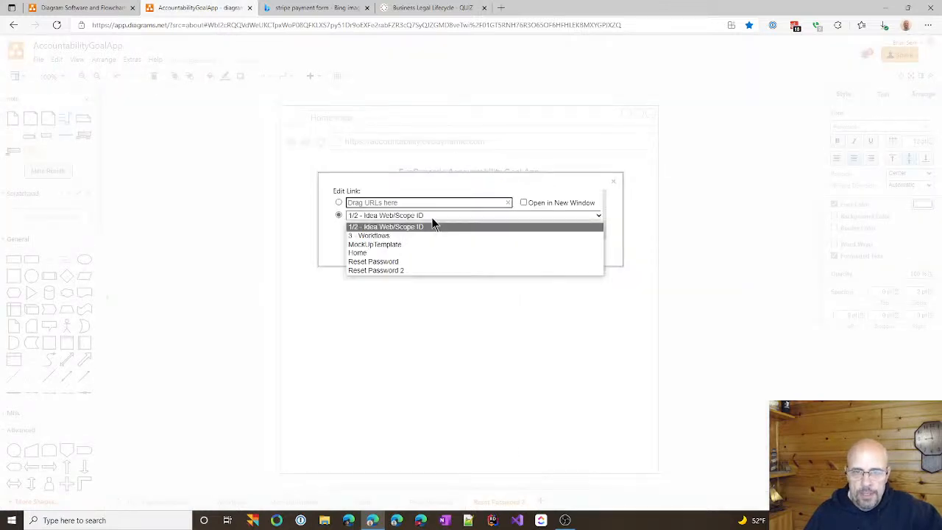
left_click(412, 252)
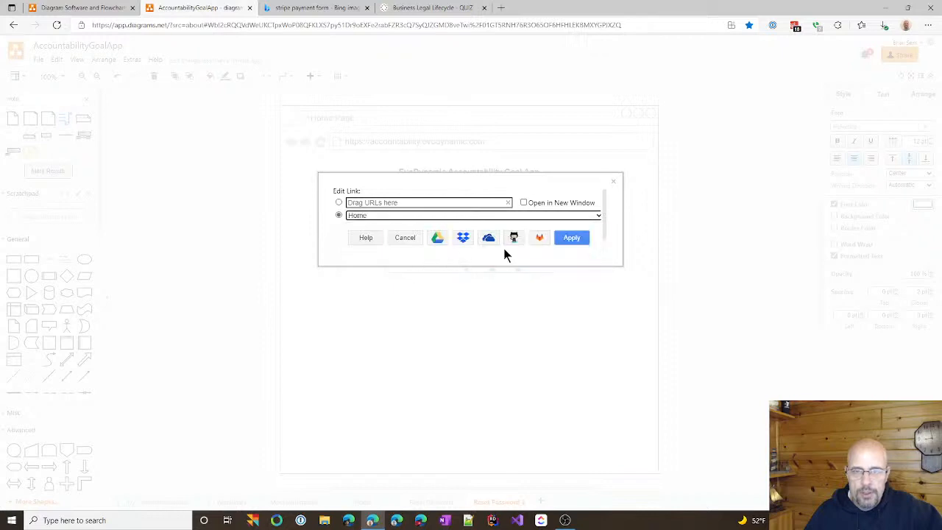
left_click(563, 239)
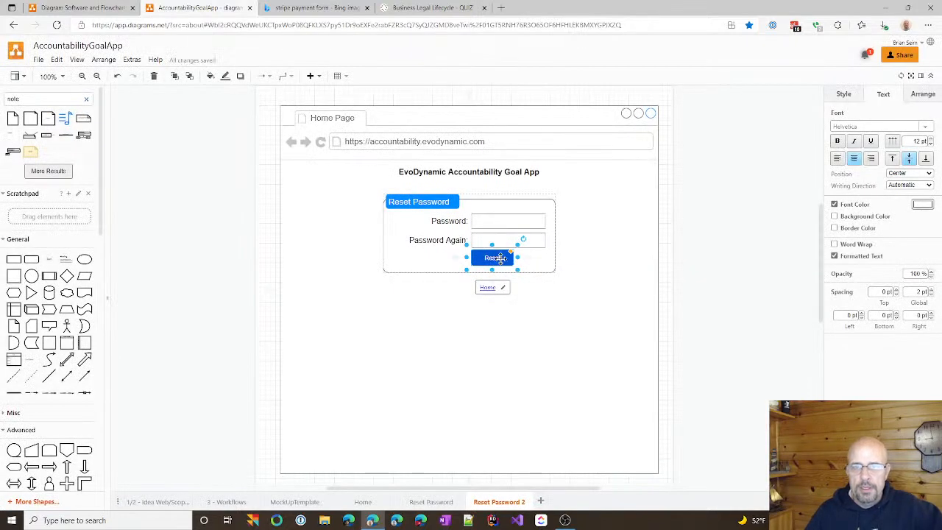
Follow the link to the Home page and delete its middle and bottom Reset Password forms
left_click(488, 288)
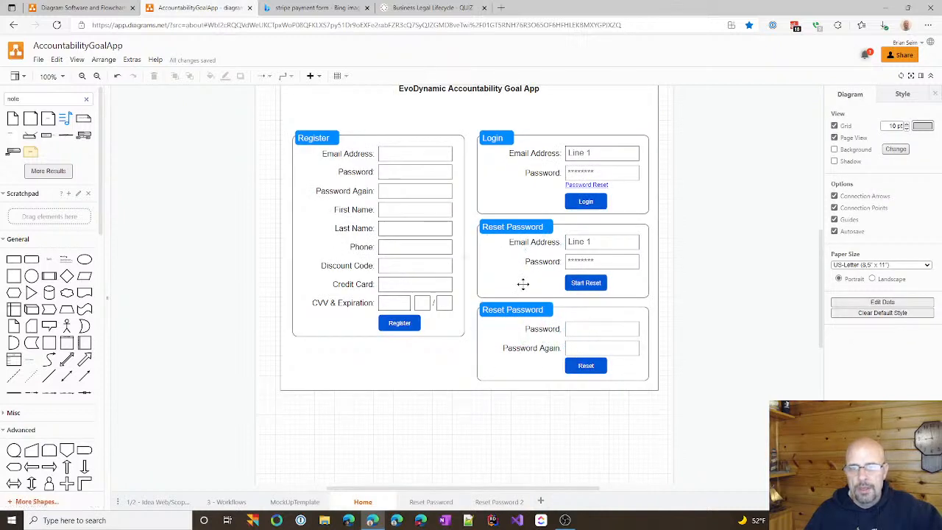
left_click(503, 295)
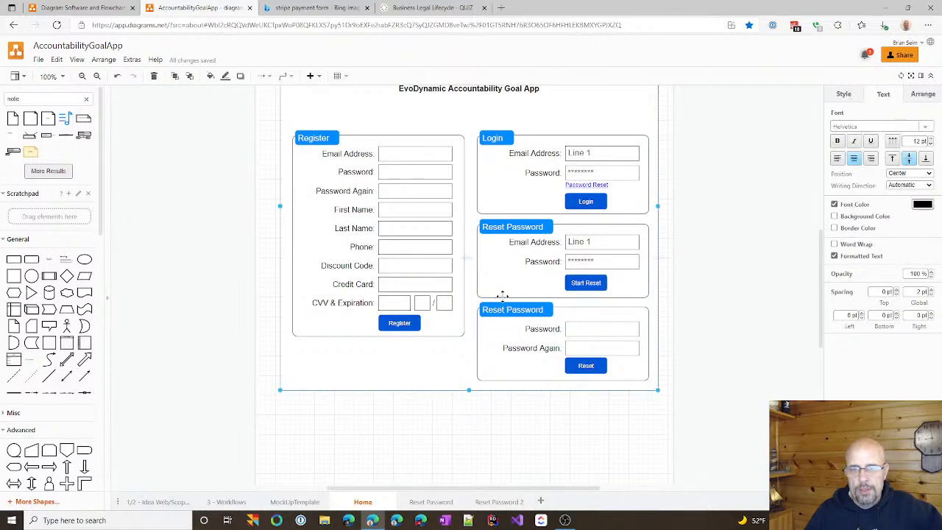
left_click(502, 297)
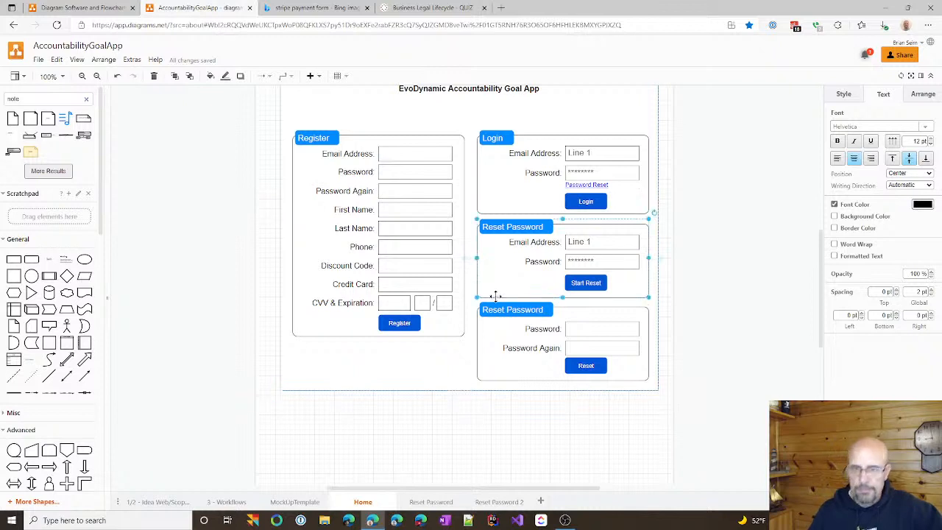
key("Delete")
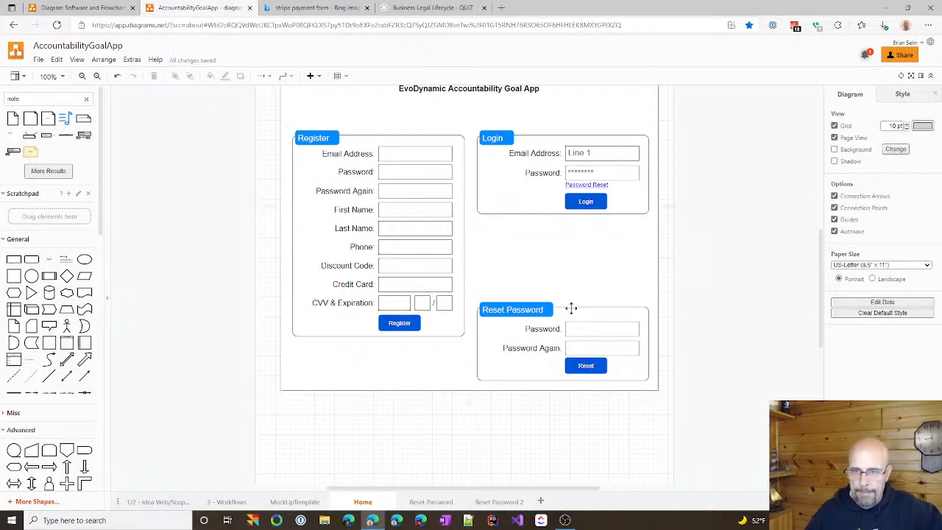
left_click(571, 308)
left_click(569, 307)
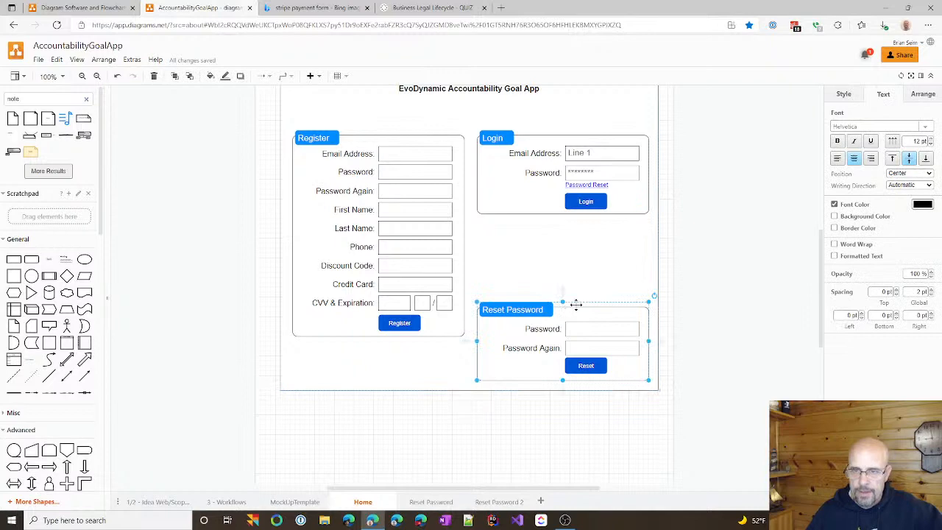
key("Delete")
Link the Password Reset label's text to the Reset Password page, removing leftover address text
left_click(580, 304)
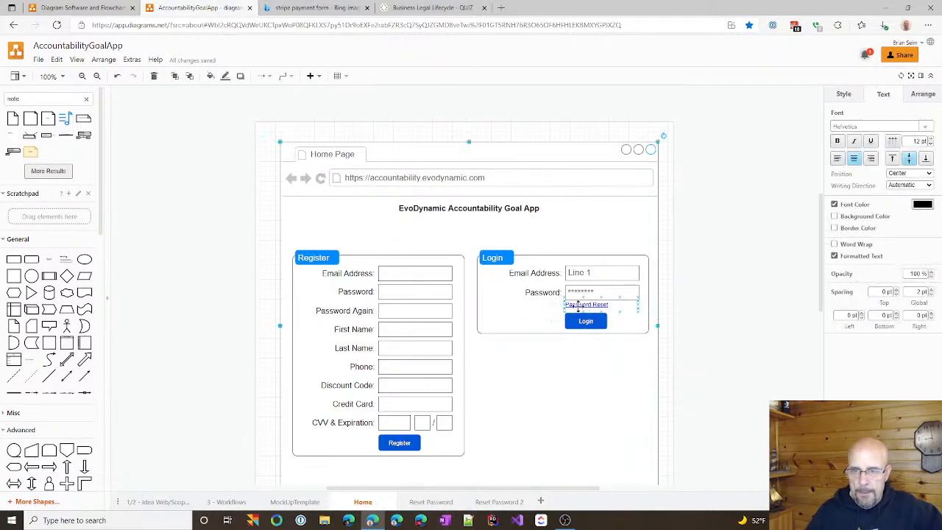
right_click(573, 305)
left_click(573, 305)
double_click(576, 304)
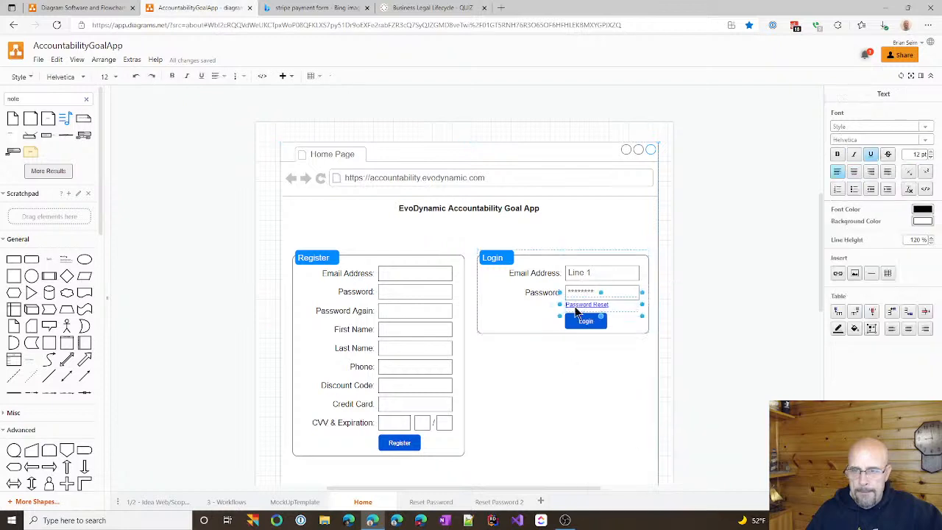
right_click(577, 311)
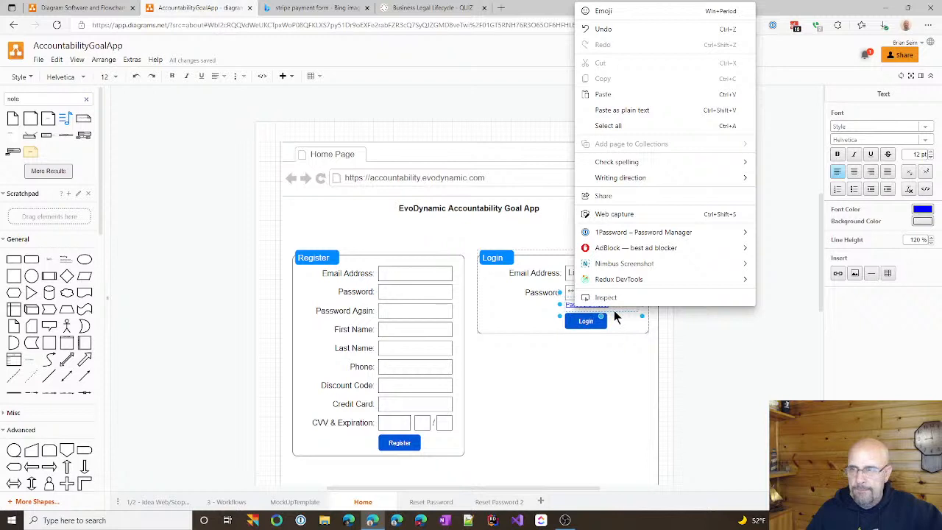
left_click(826, 287)
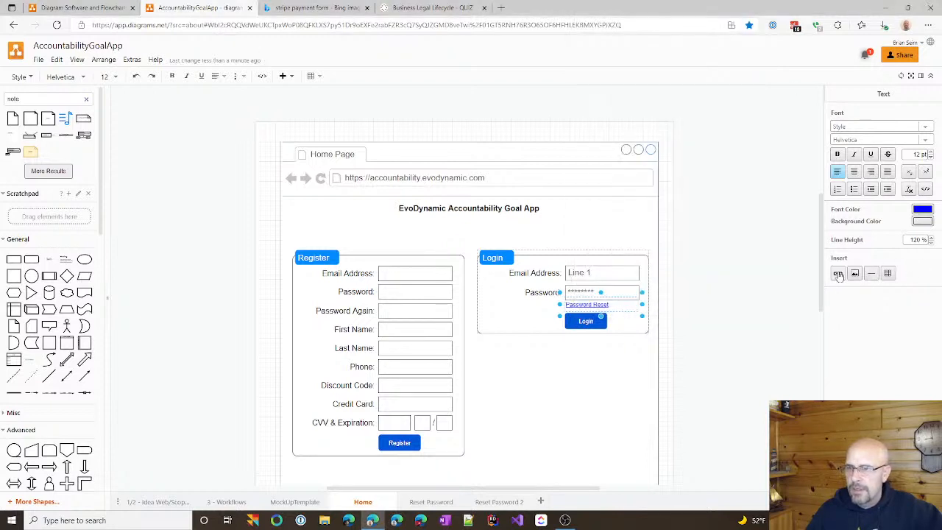
left_click(839, 273)
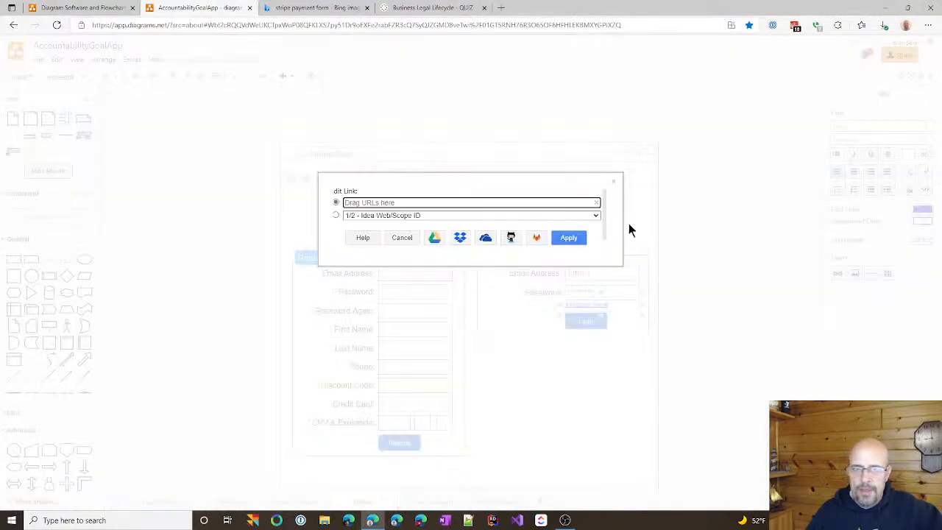
left_click(502, 215)
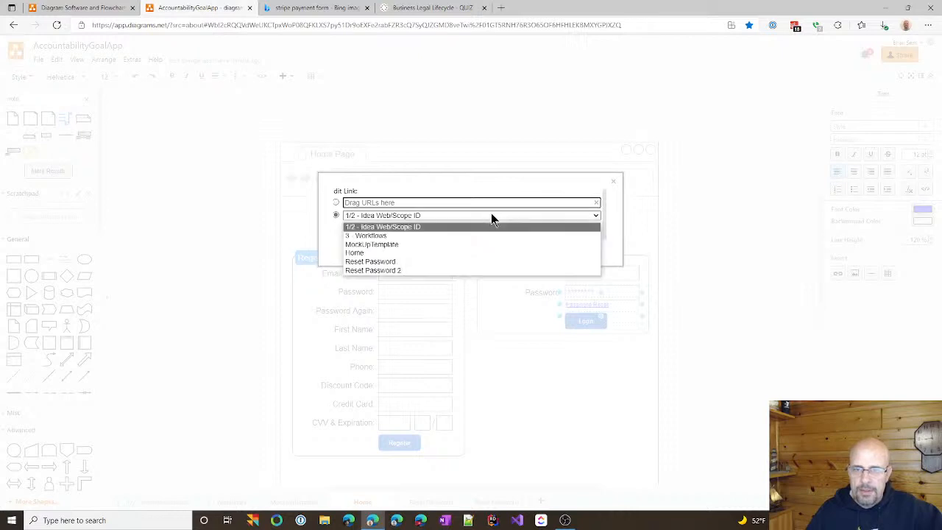
left_click(456, 265)
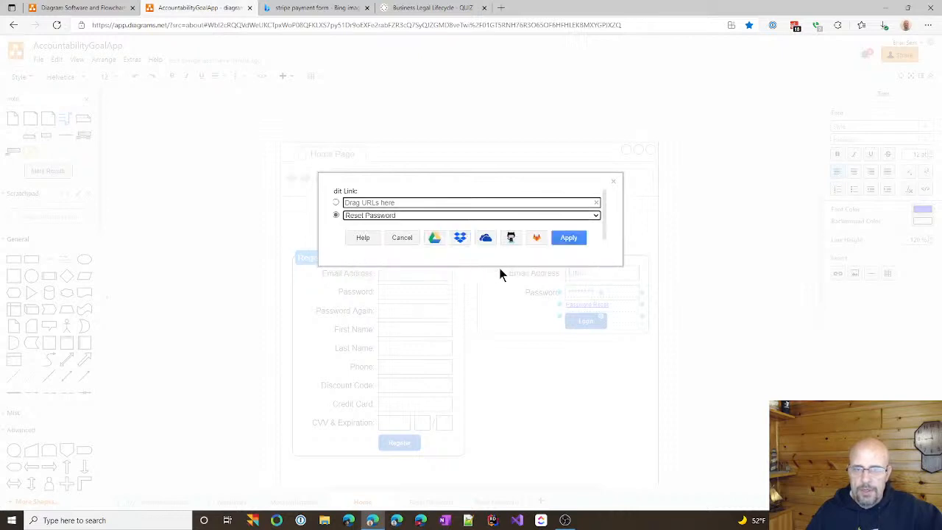
left_click(566, 239)
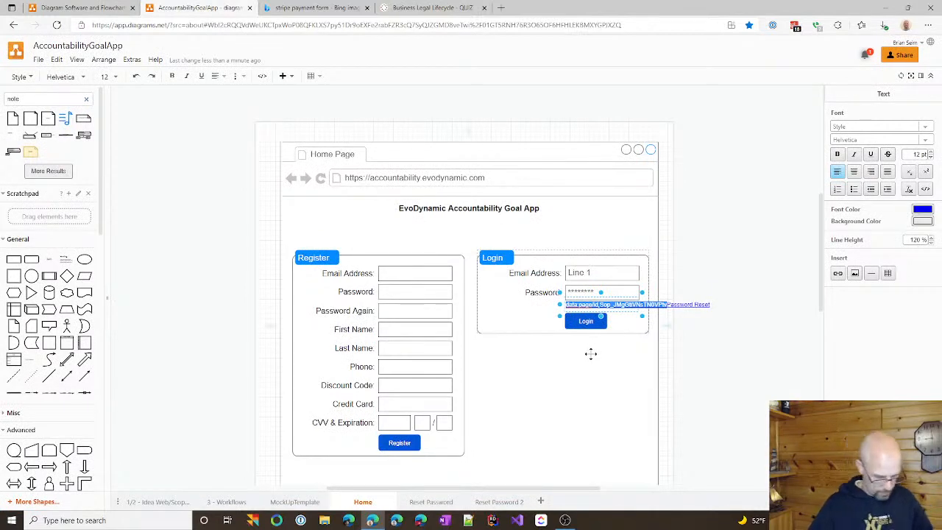
key("BackSpace")
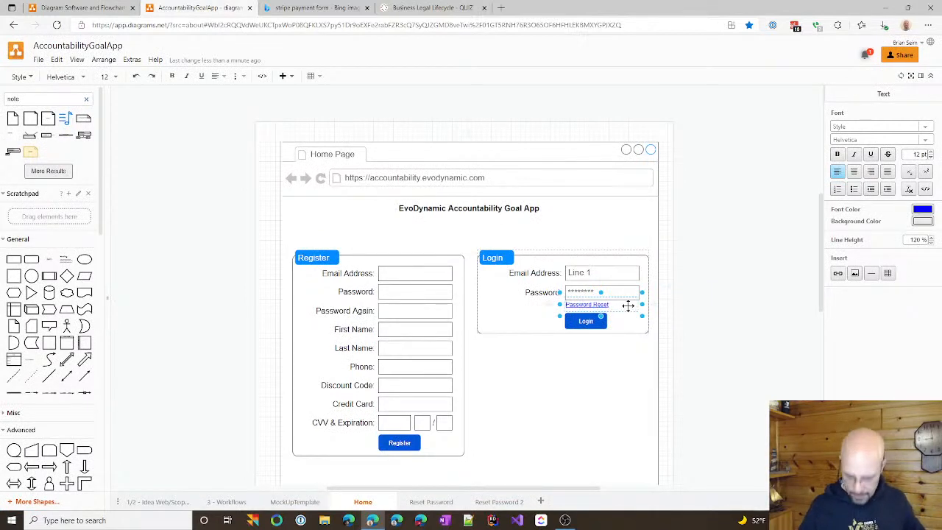
key("Escape")
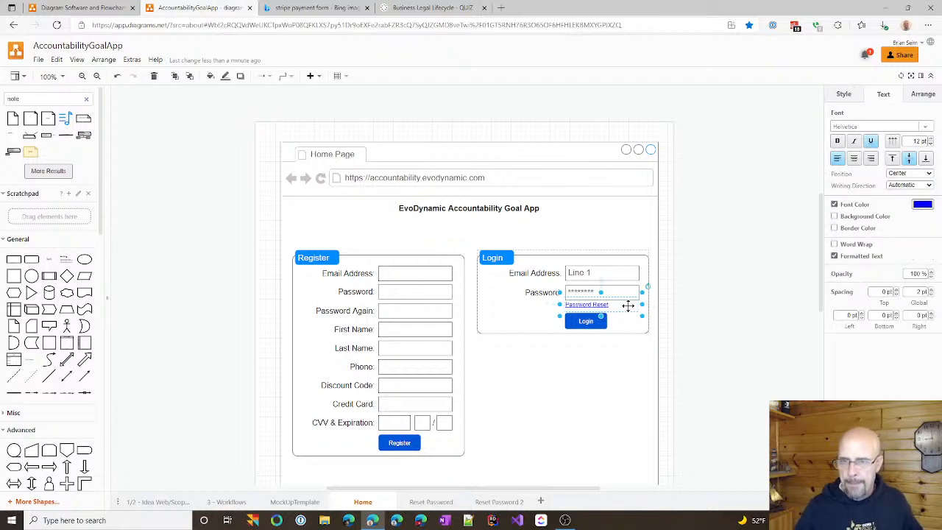
Set the Password Reset label shape's link to the Reset Password page
left_click(622, 329)
left_click(598, 306)
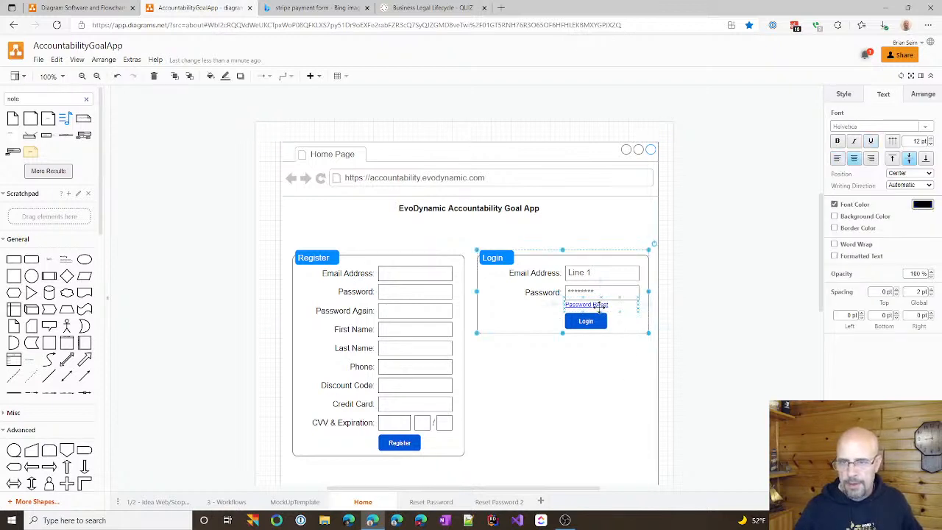
left_click(601, 307)
right_click(600, 305)
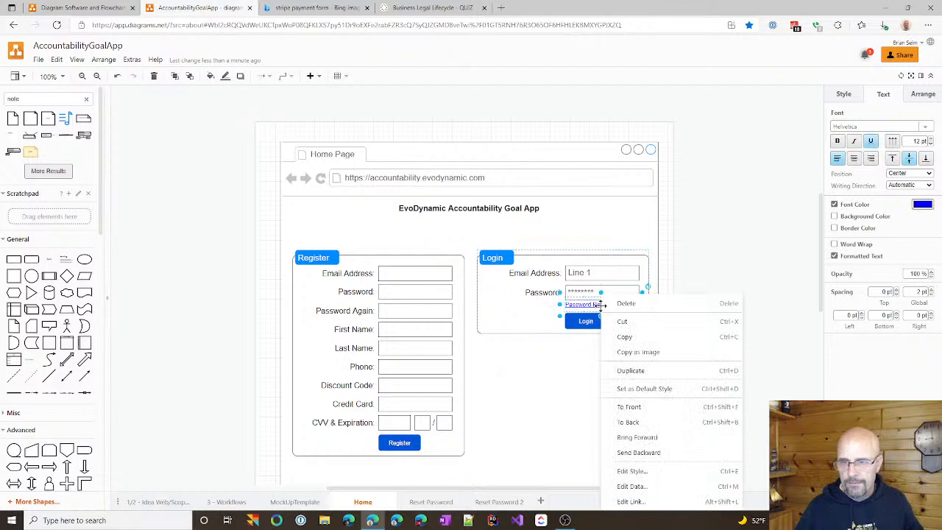
left_click(637, 501)
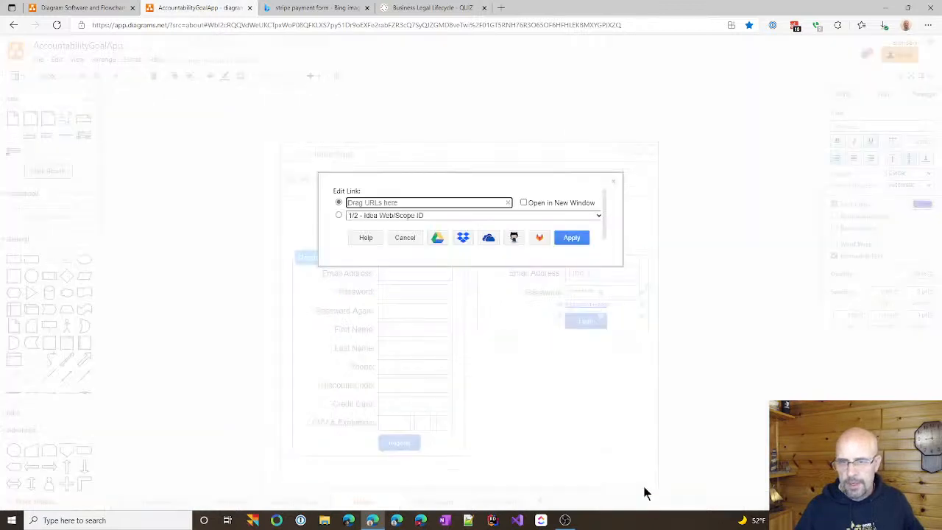
left_click(479, 217)
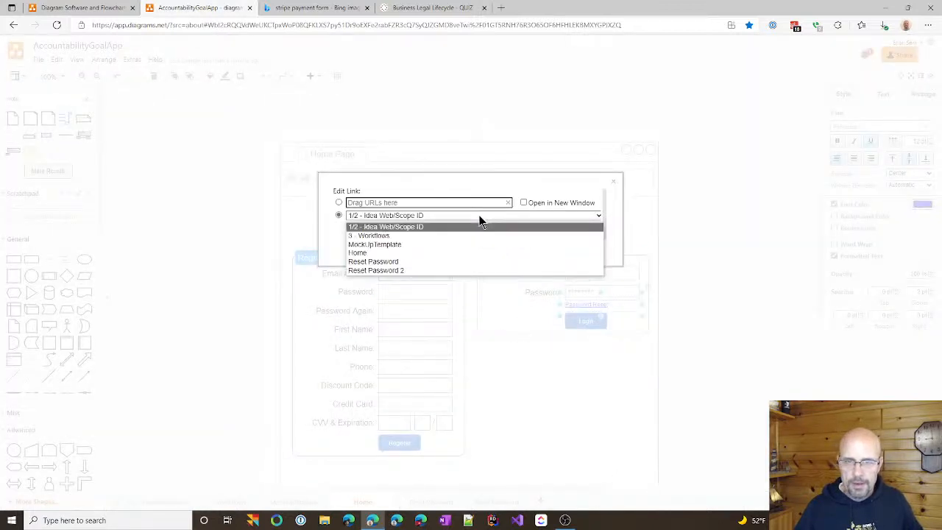
left_click(466, 263)
left_click(563, 240)
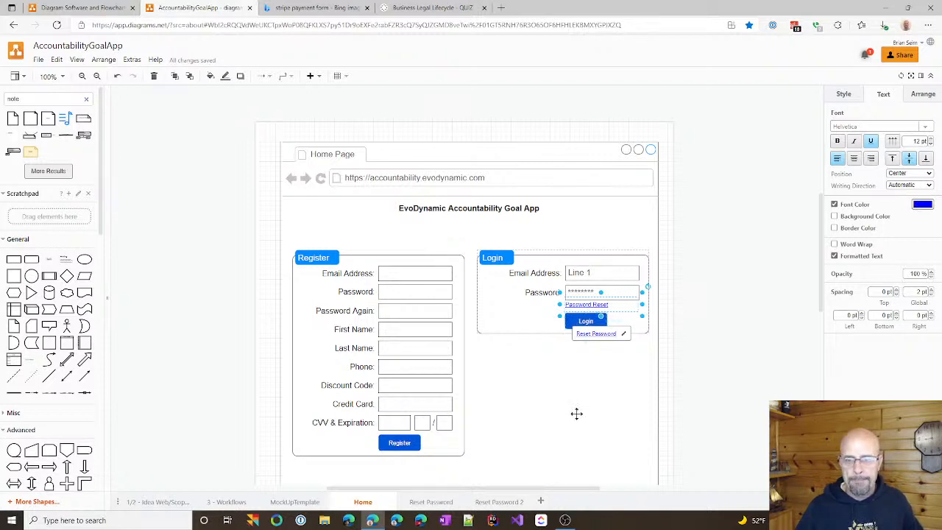
On Reset Password 2, link the Reset button to the Reset Password 2 page
left_click(514, 501)
left_click(501, 258)
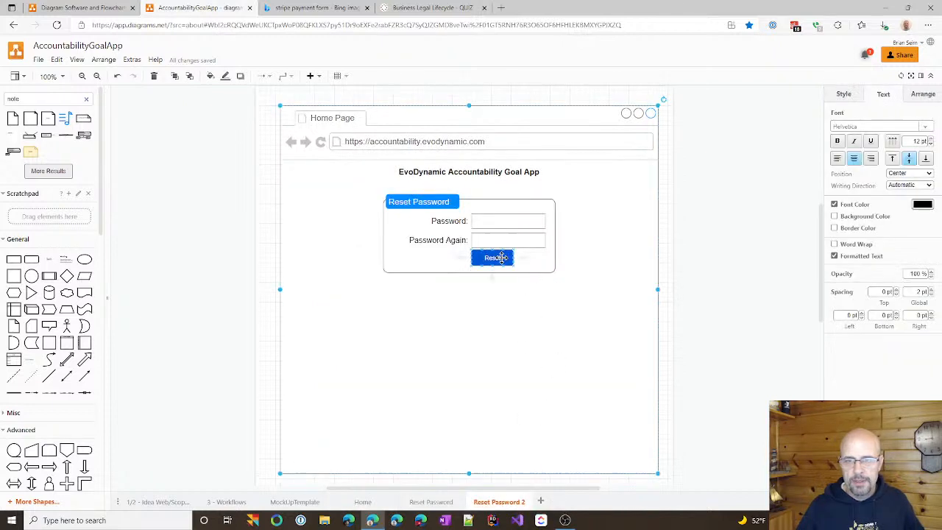
left_click(500, 258)
left_click(500, 258)
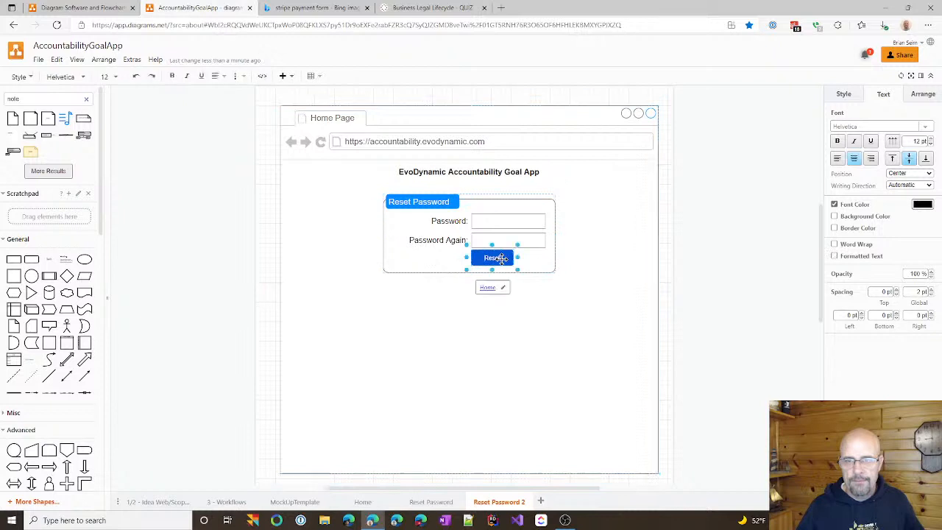
right_click(502, 262)
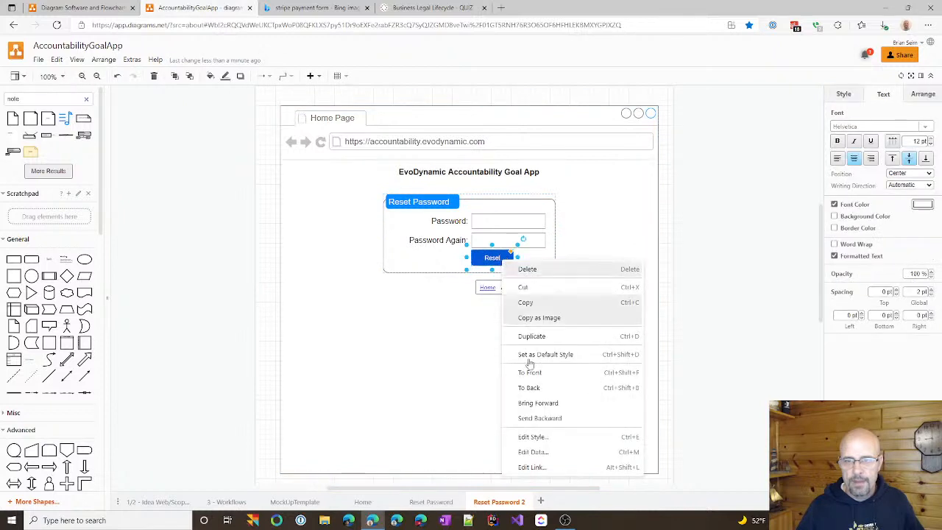
left_click(544, 467)
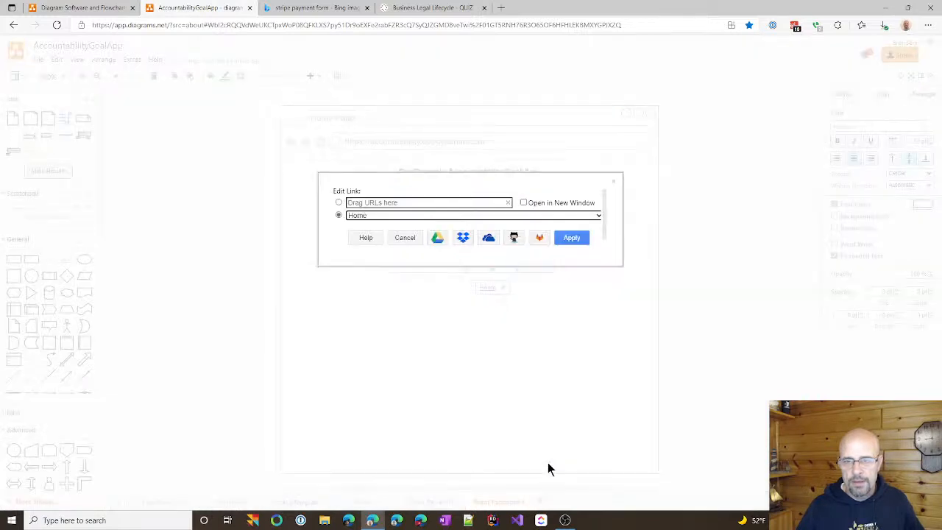
left_click(471, 215)
left_click(446, 271)
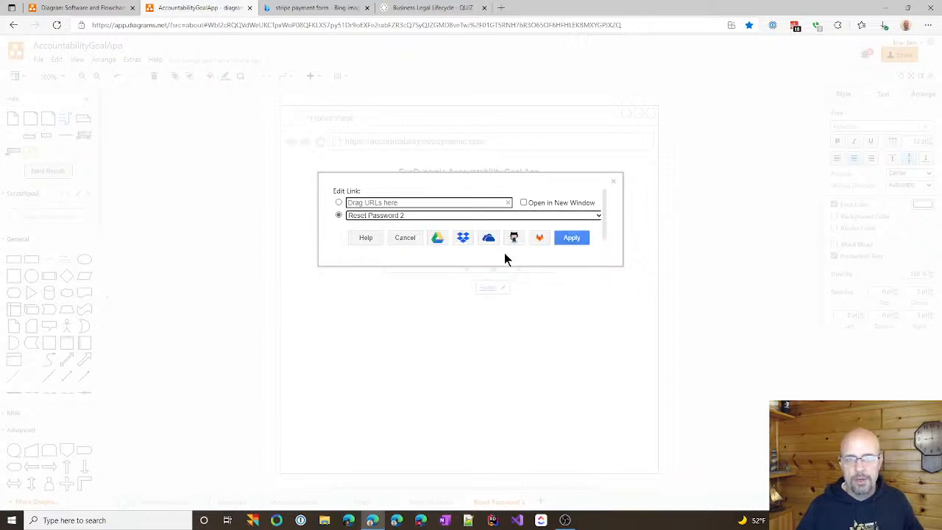
left_click(574, 241)
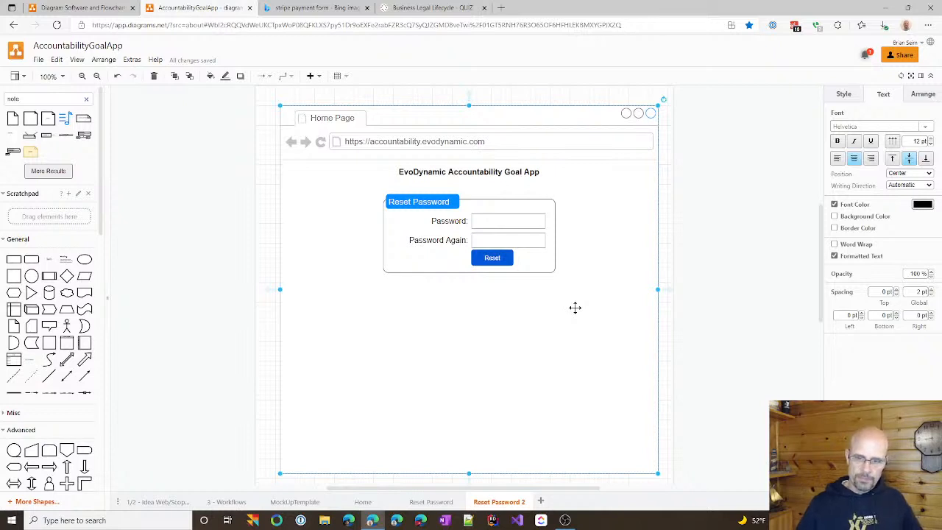
Add a sticky note reading 'Reset Password email to next page' below the form
left_click_drag(30, 151, 517, 304)
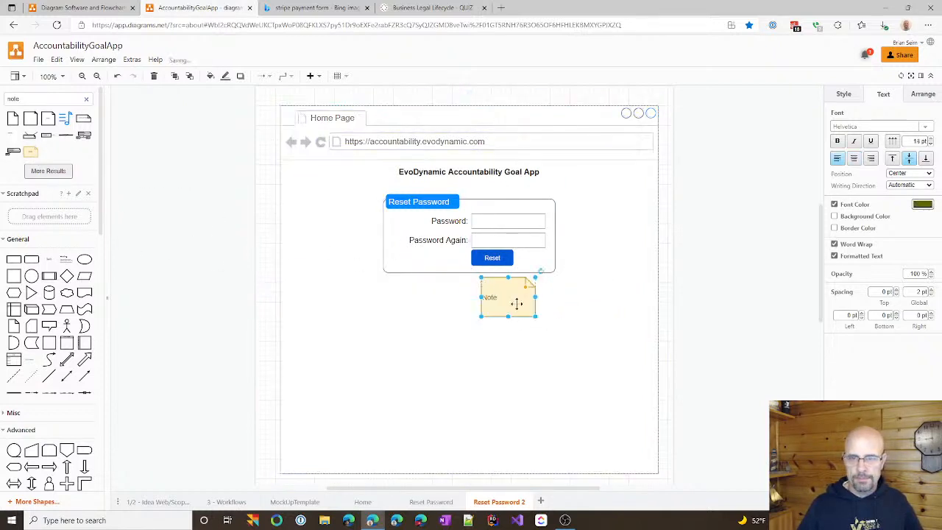
key("F2")
type("Reset")
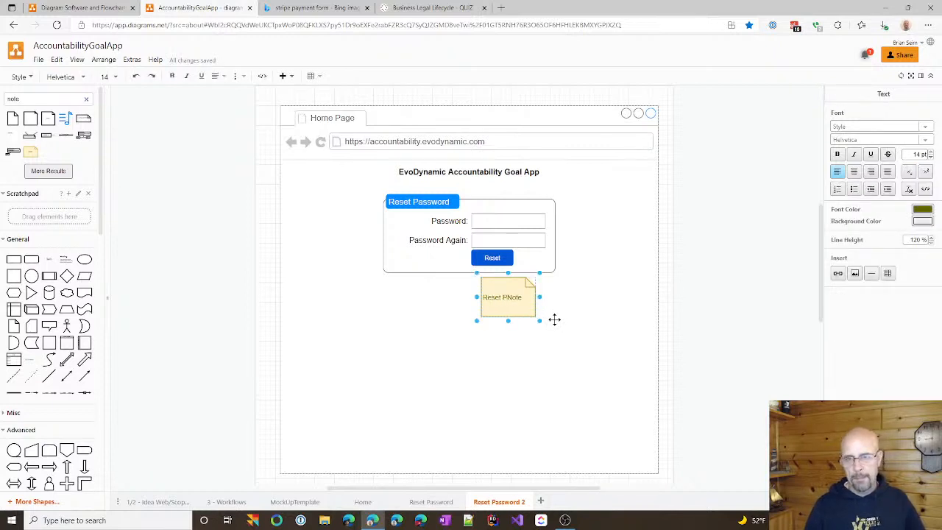
type(" Password ")
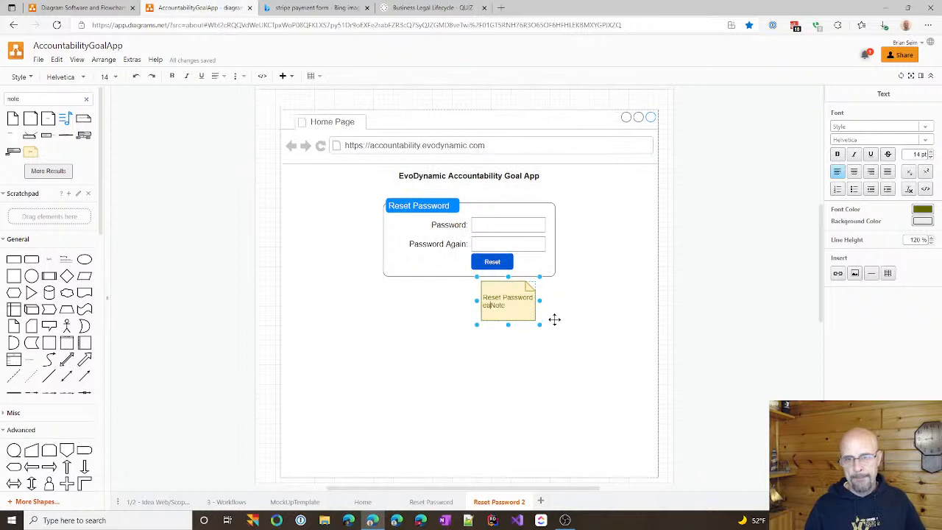
type("email to ")
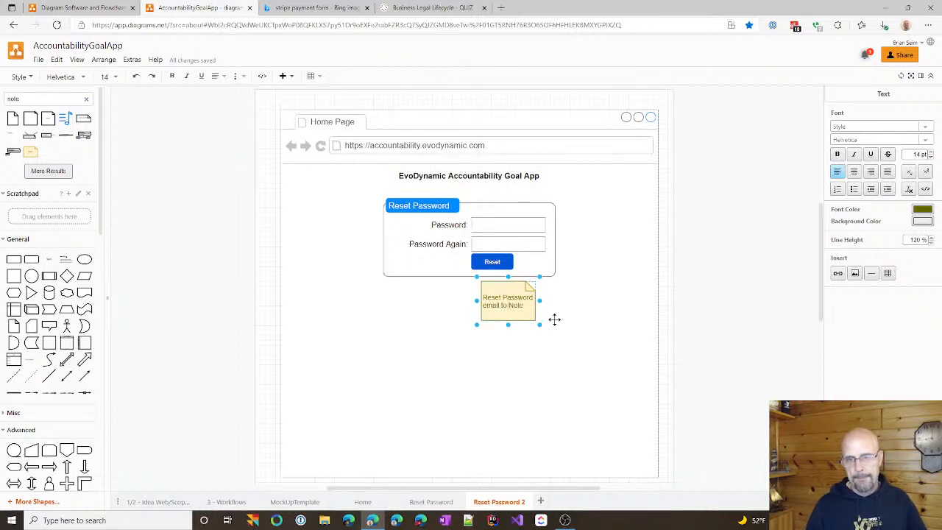
type("next page")
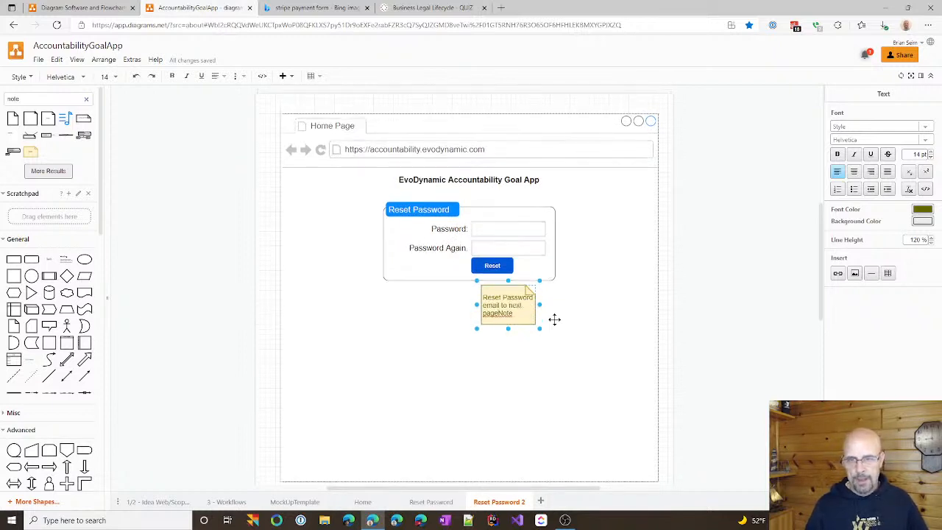
key("Delete")
key("Delete")
key("Delete")
key("Delete")
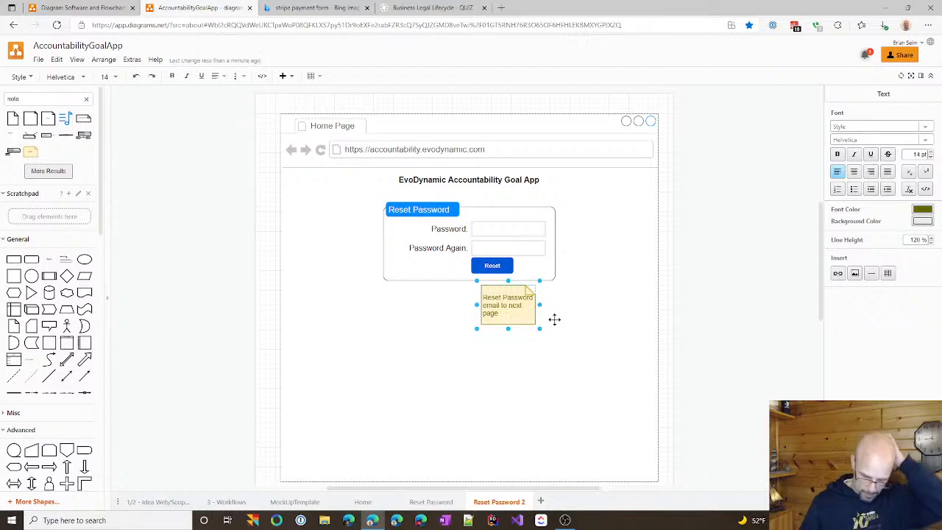
left_click(562, 310)
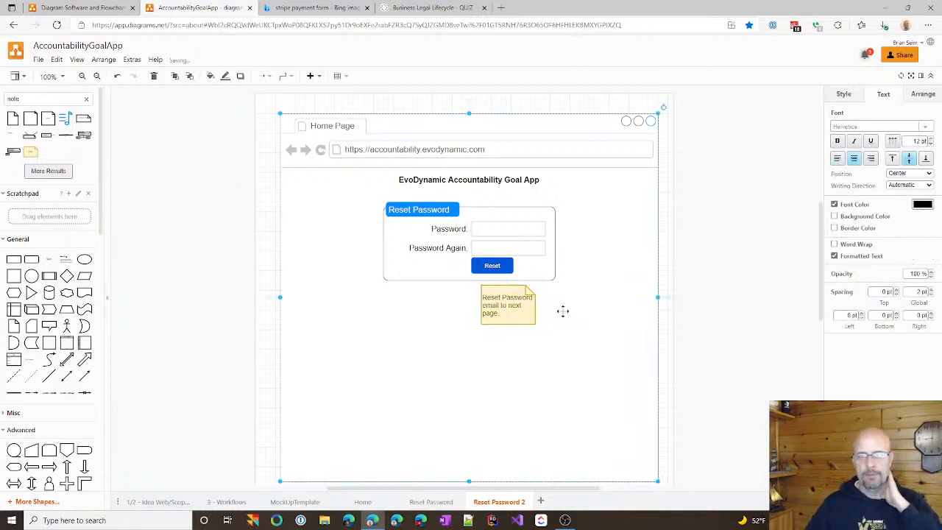
mouse_move(499, 313)
left_mouse_down()
mouse_move(544, 312)
mouse_move(509, 308)
left_mouse_up()
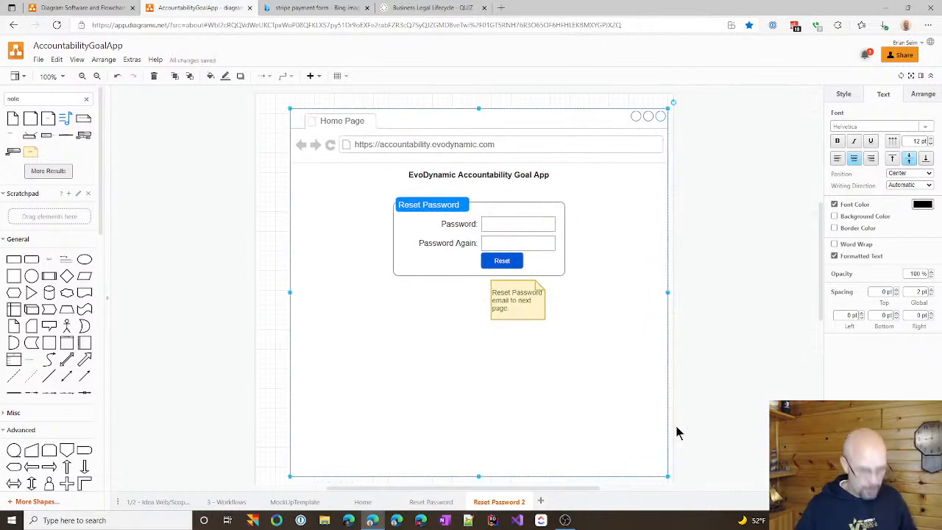
key("ctrl+z")
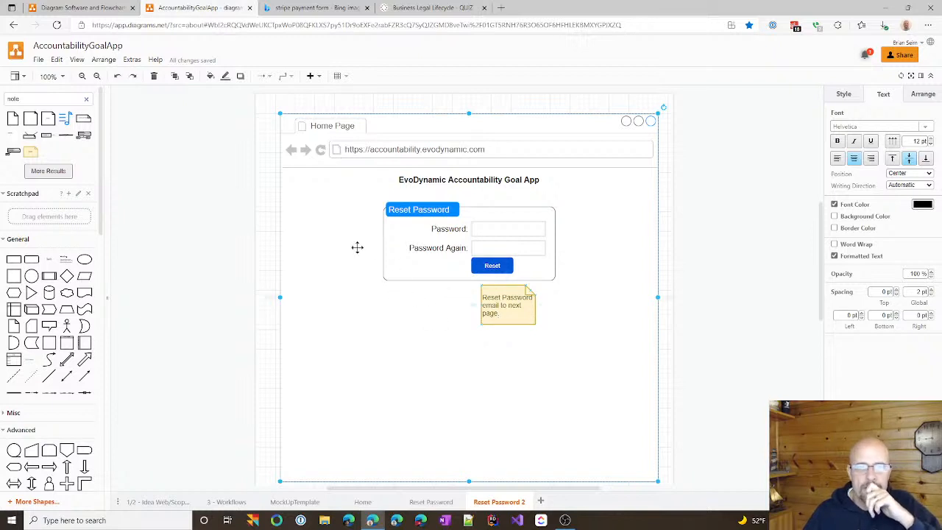
left_click_drag(357, 246, 353, 249)
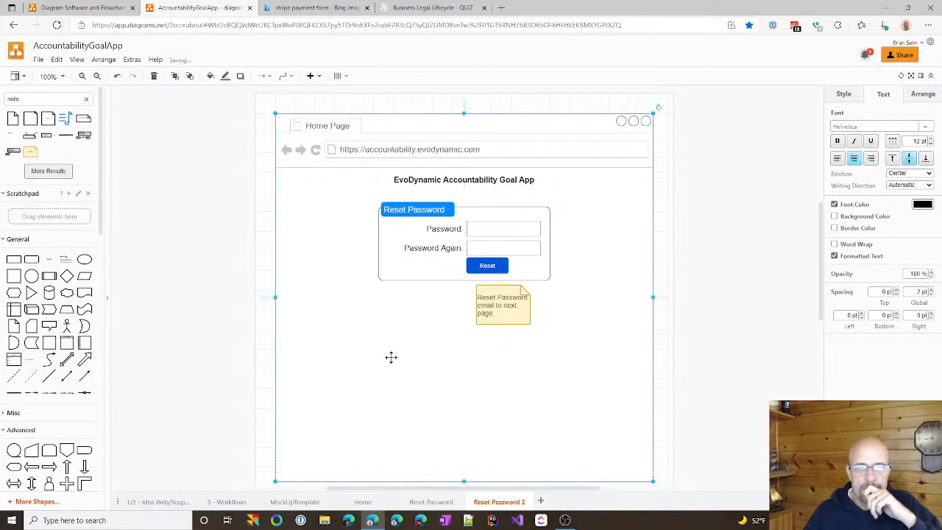
Recentre the page mockups on the Reset Password and Home pages
left_click(433, 501)
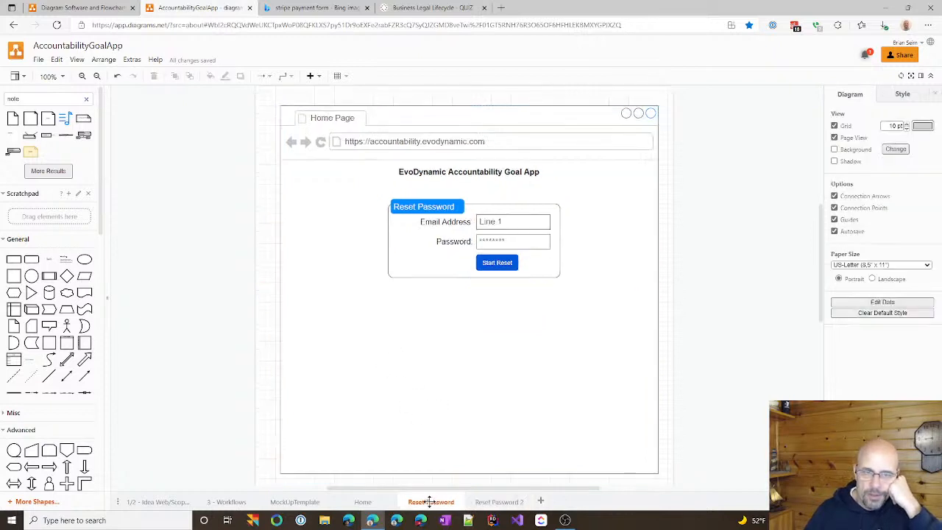
left_click(365, 388)
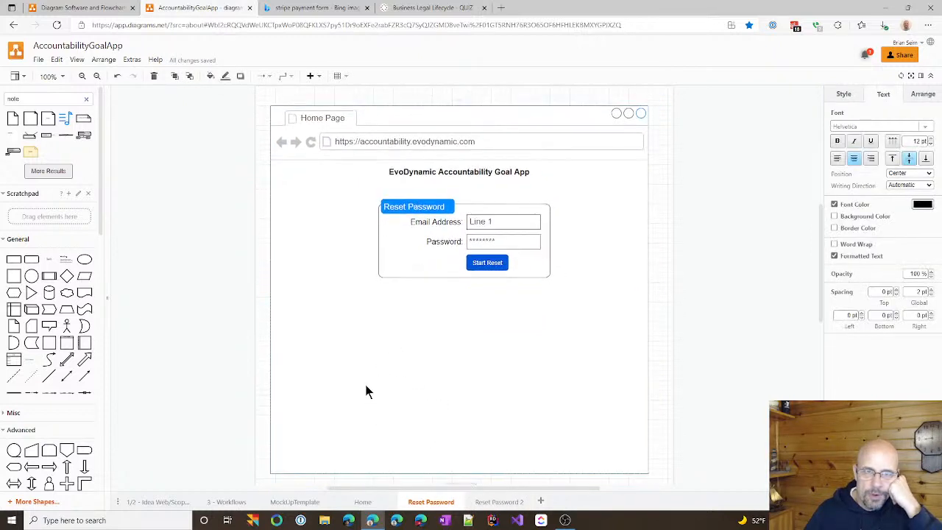
mouse_move(366, 382)
left_mouse_down()
mouse_move(383, 387)
mouse_move(373, 387)
left_mouse_up()
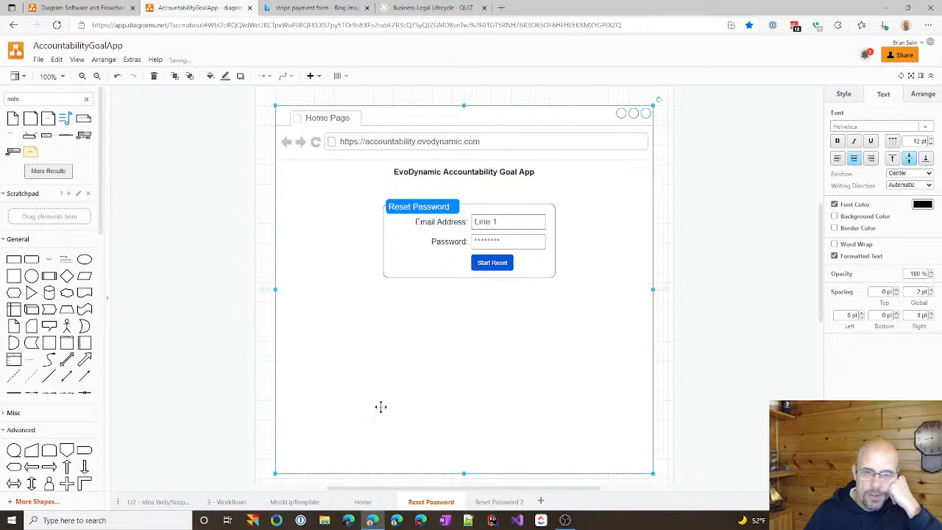
left_click(364, 502)
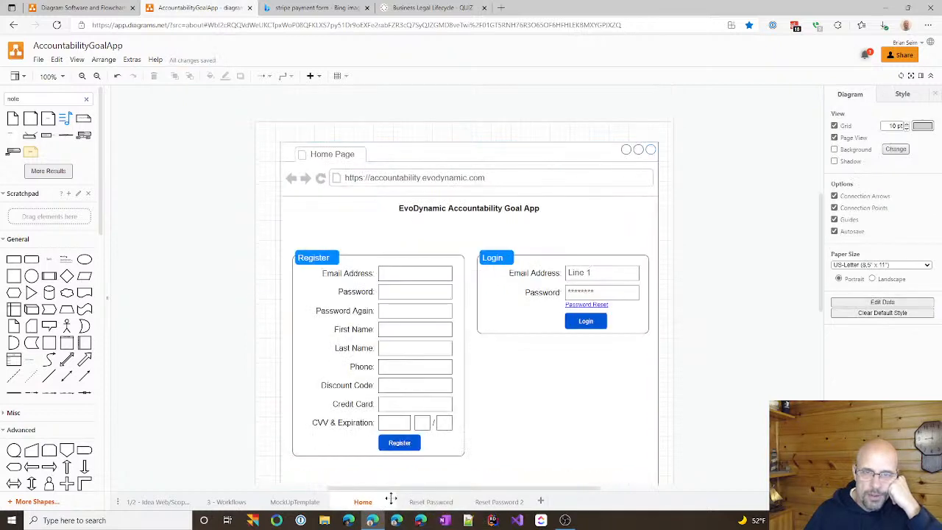
left_click_drag(400, 251, 396, 251)
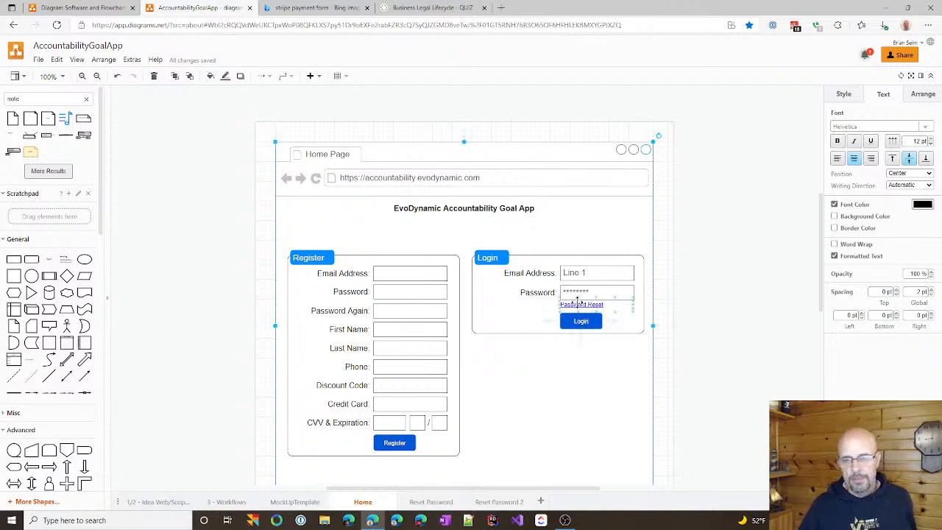
Follow the Home page's Password Reset link to the Reset Password page
left_click(576, 309)
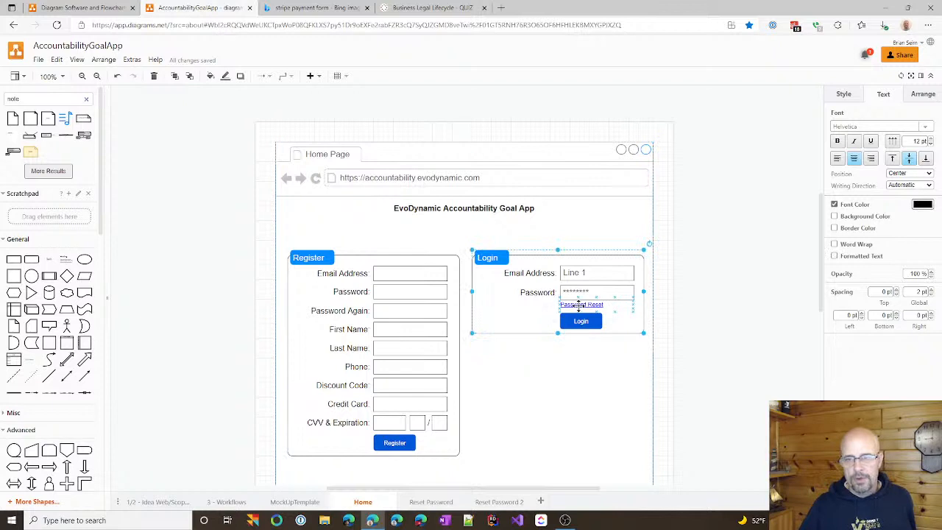
left_click(579, 309)
left_click(588, 333)
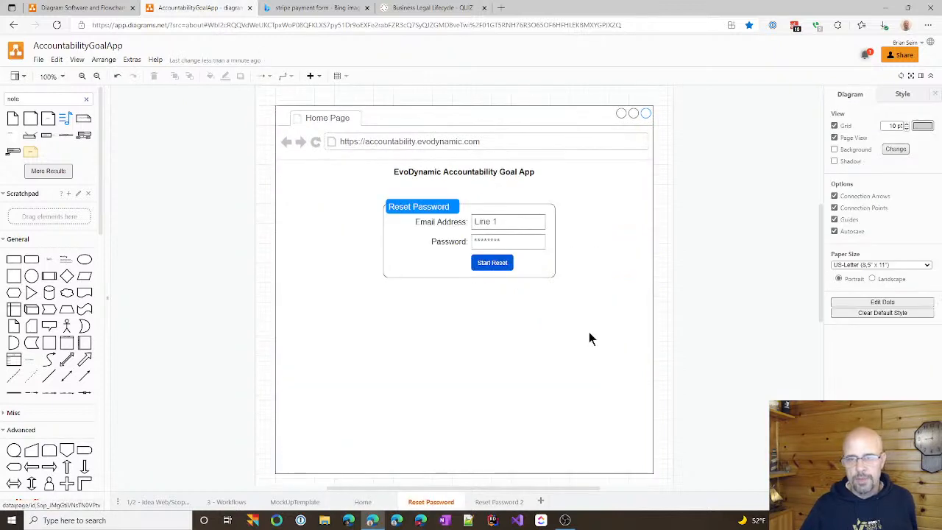
Link the Start Reset button to the Reset Password 2 page
left_click(492, 262)
left_click(491, 263)
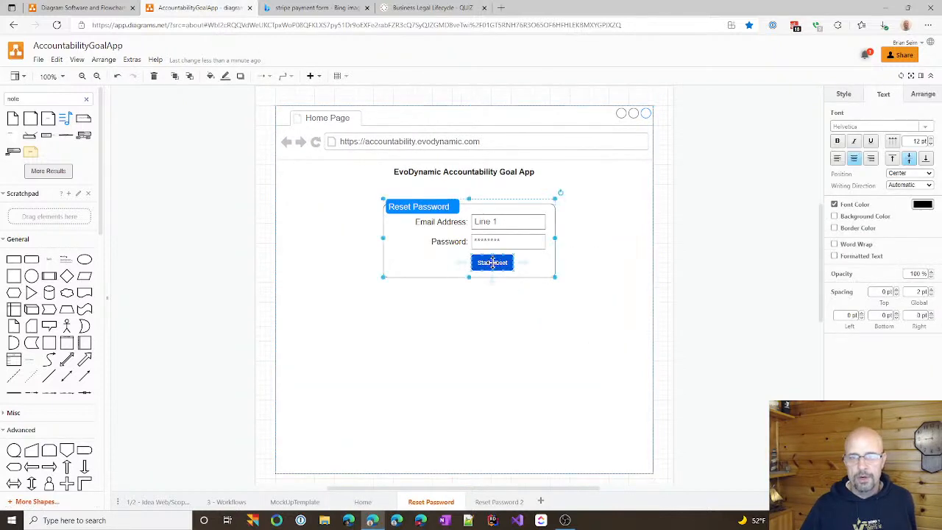
double_click(493, 263)
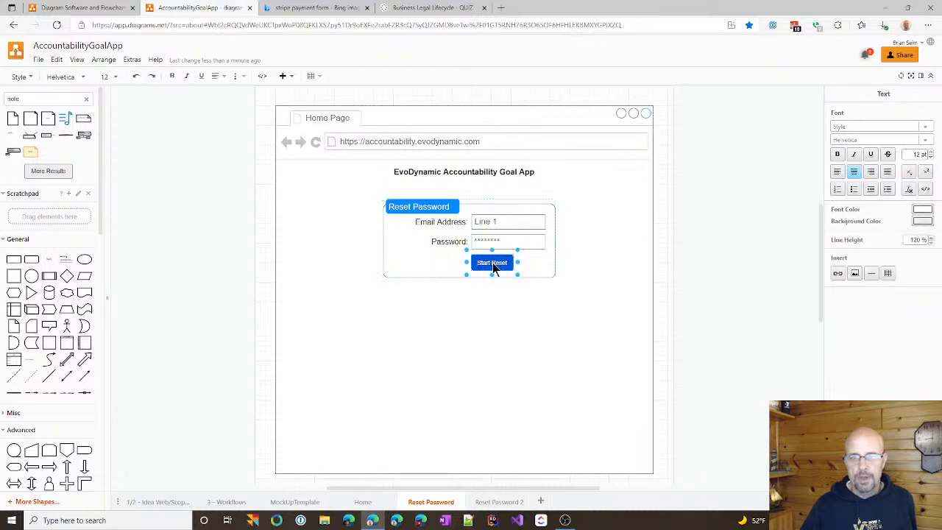
right_click(500, 265)
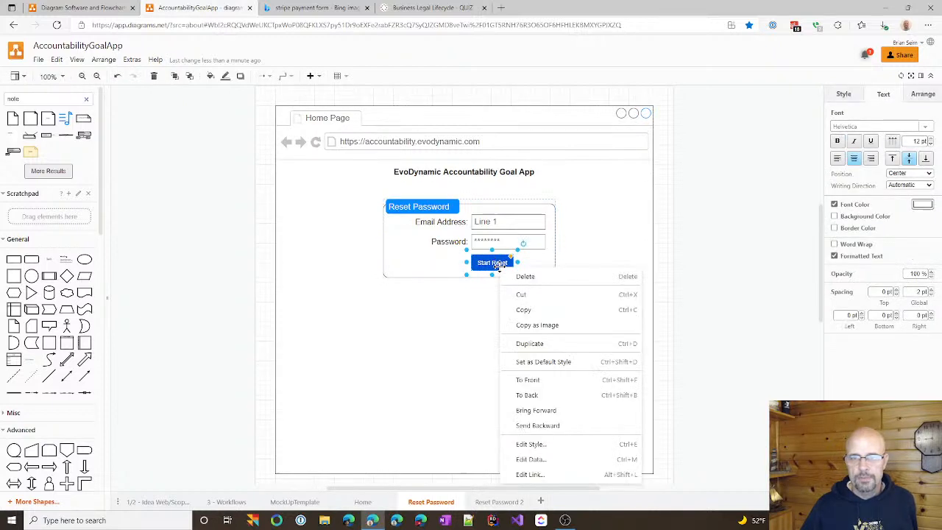
left_click(530, 475)
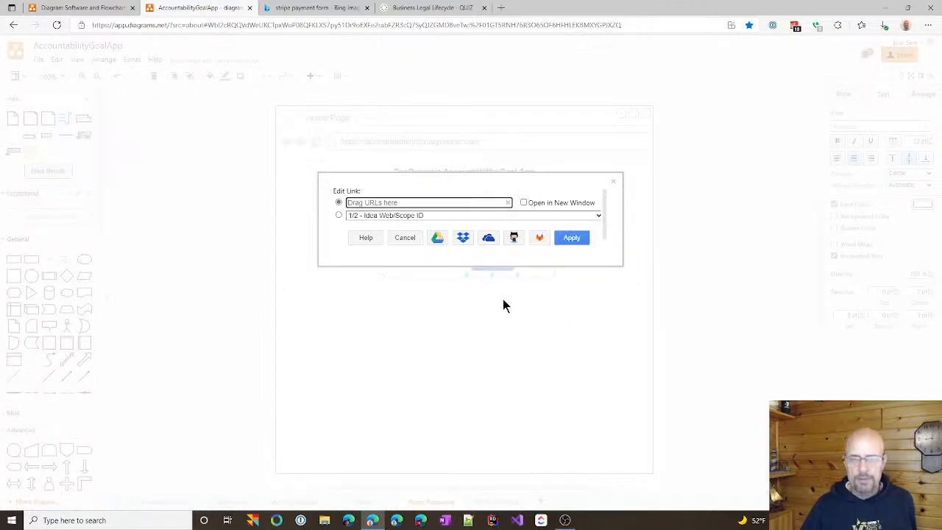
left_click(467, 215)
left_click(455, 269)
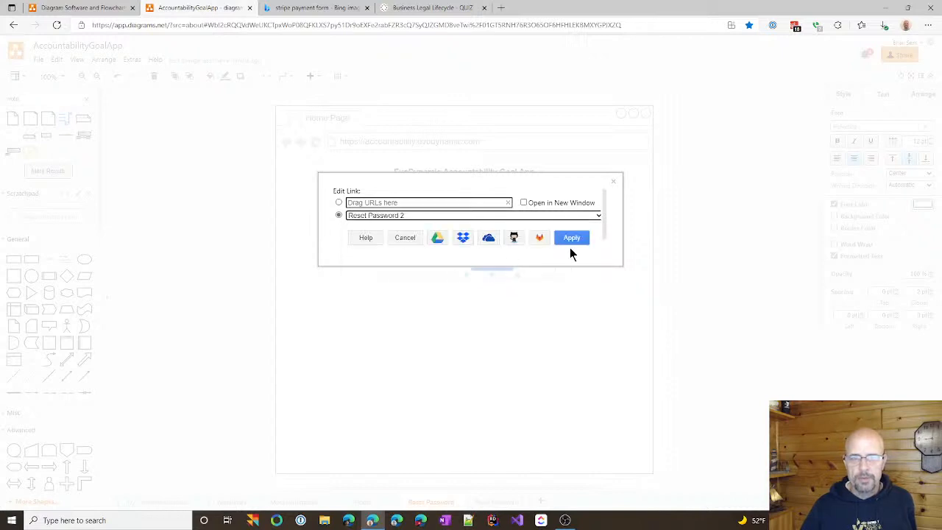
left_click(570, 243)
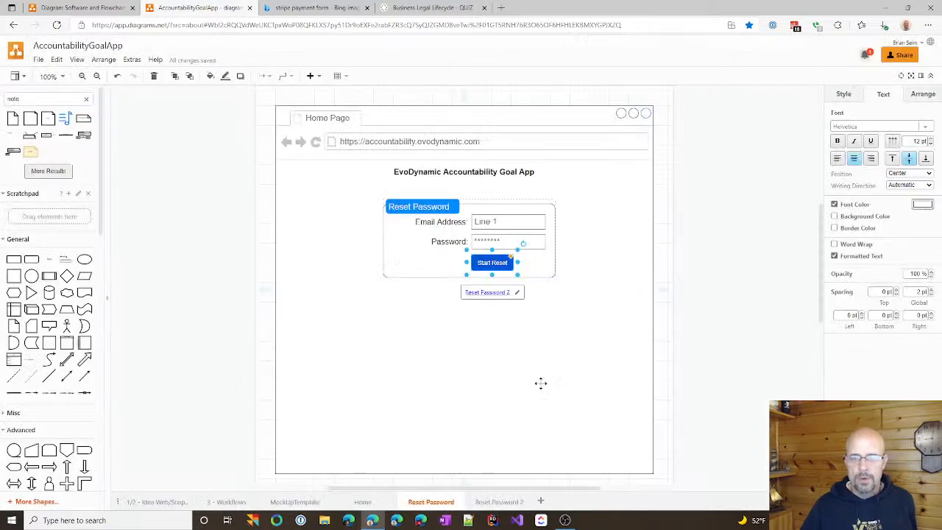
Delete the yellow note from the Reset Password 2 page
left_click(506, 503)
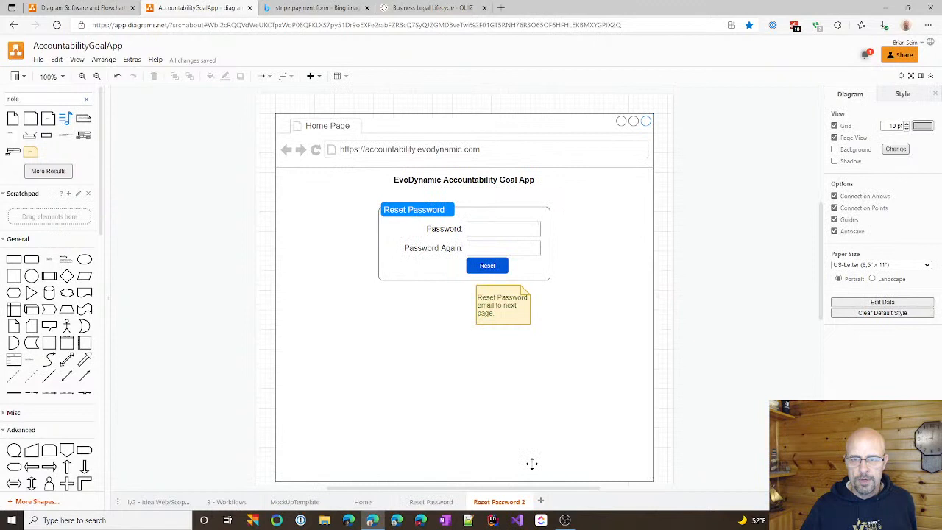
left_click(506, 318)
left_click(505, 318)
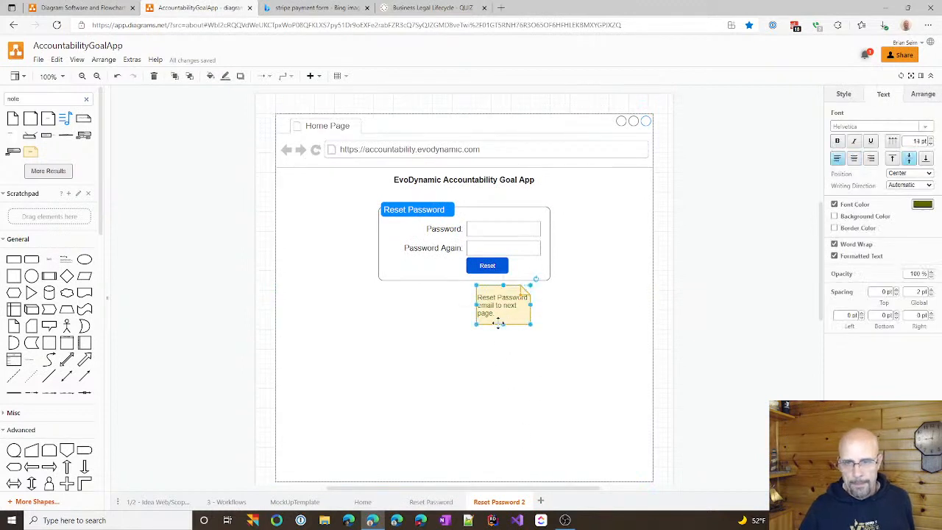
key("Delete")
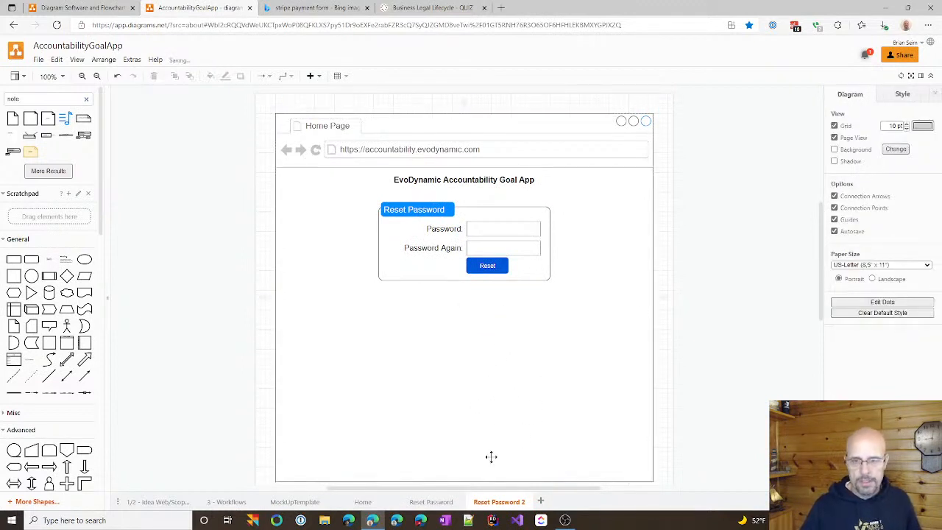
On the Reset Password page, undo two stray pastes and begin dragging in a sticky note
left_click(443, 502)
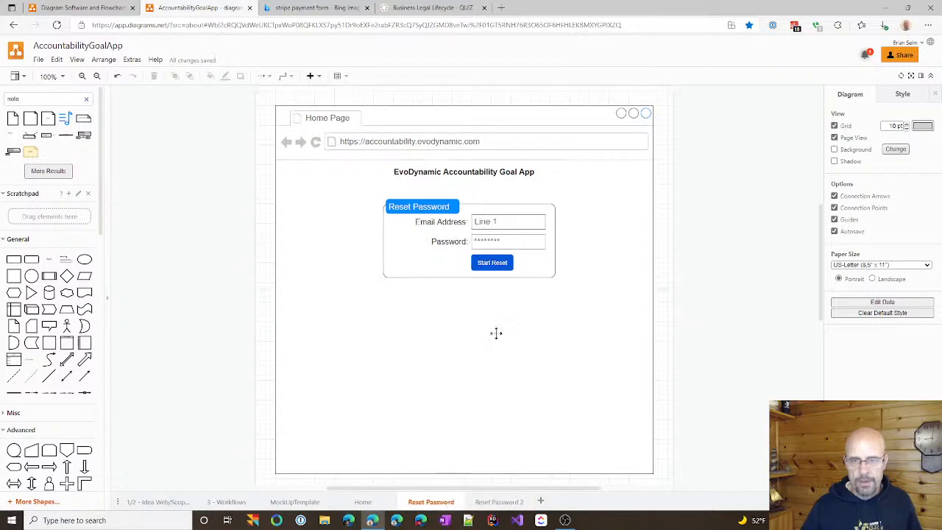
key("ctrl+v")
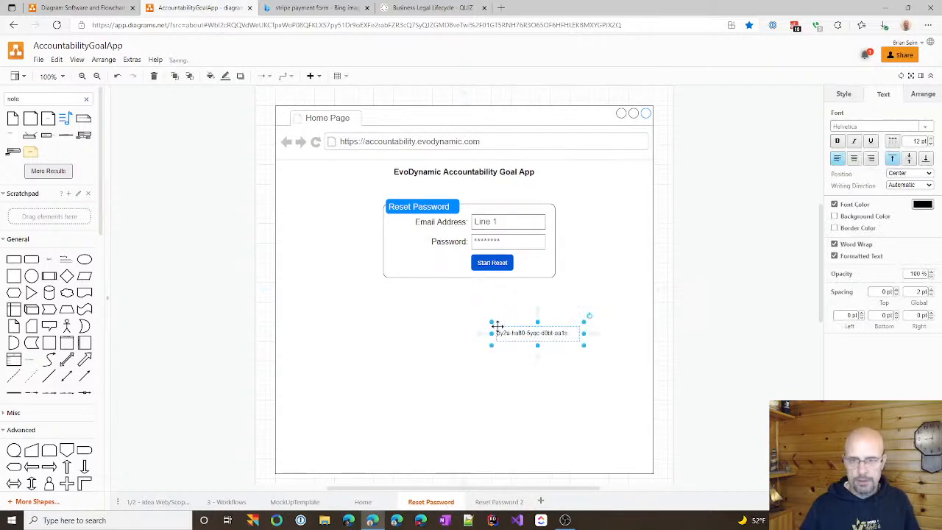
key("ctrl+z")
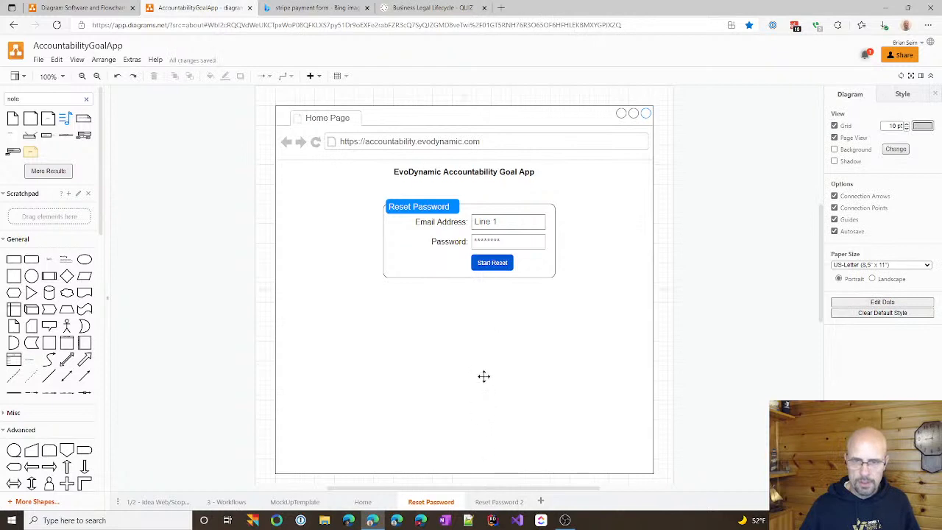
left_click(486, 313)
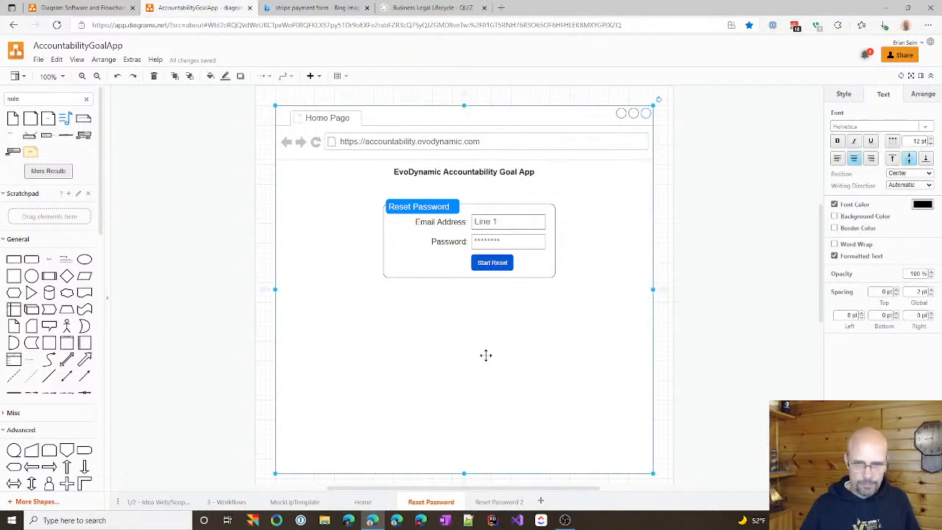
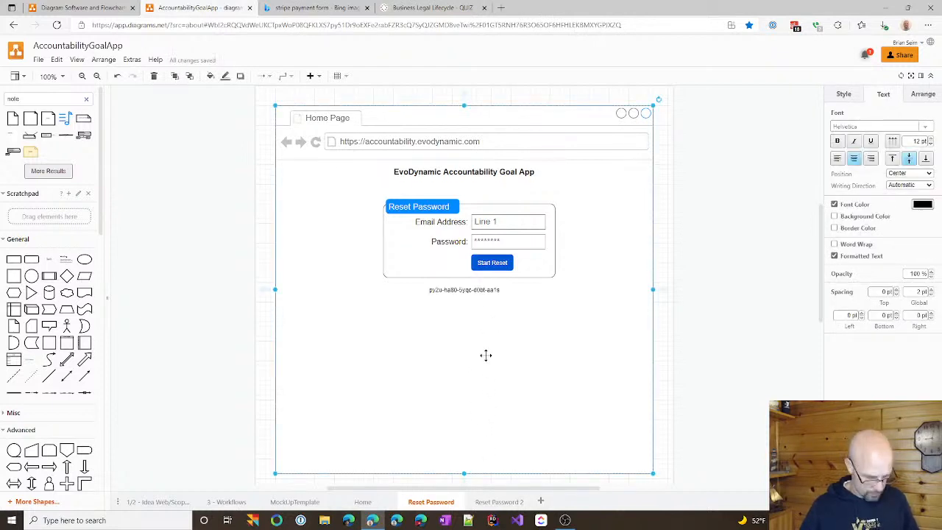
key("ctrl+z")
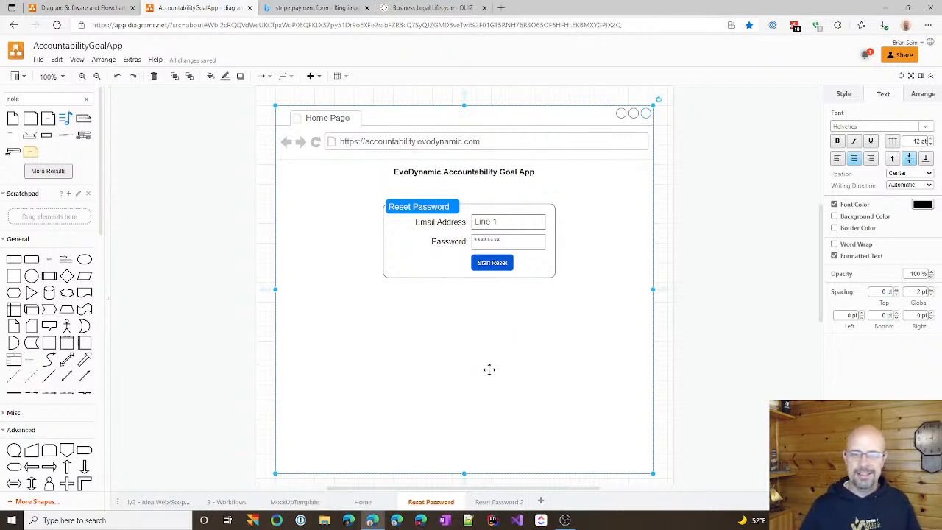
left_click_drag(30, 151, 461, 286)
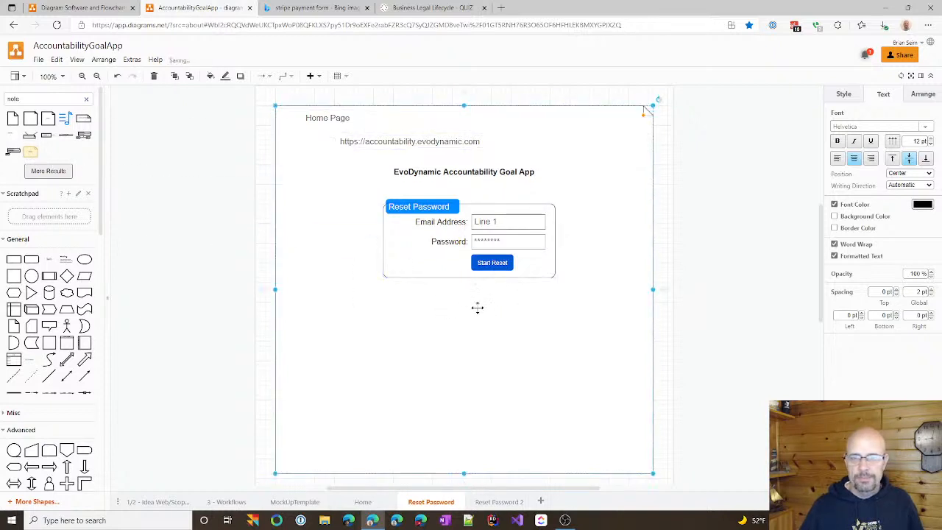
Place a note below the form reading 'This will send an email with a reset link that will take them to the next page'
mouse_move(36, 158)
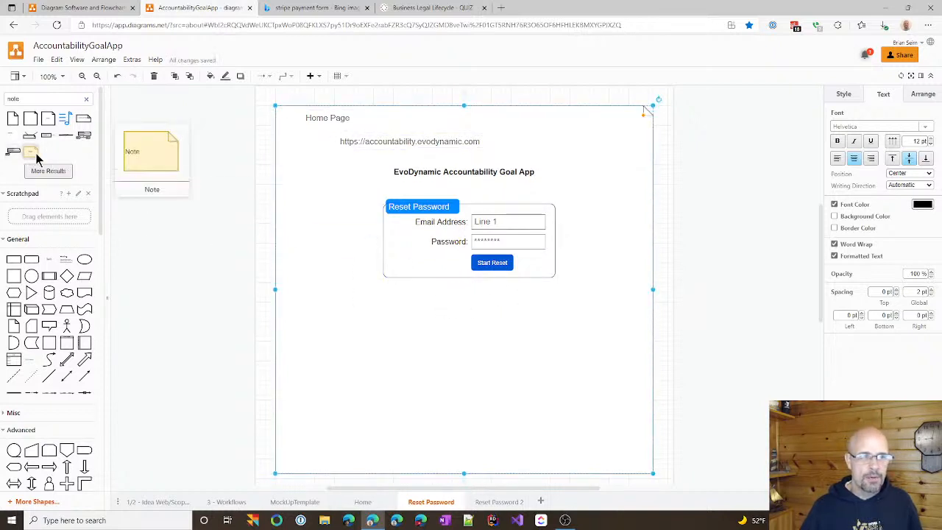
left_click_drag(36, 158, 484, 284)
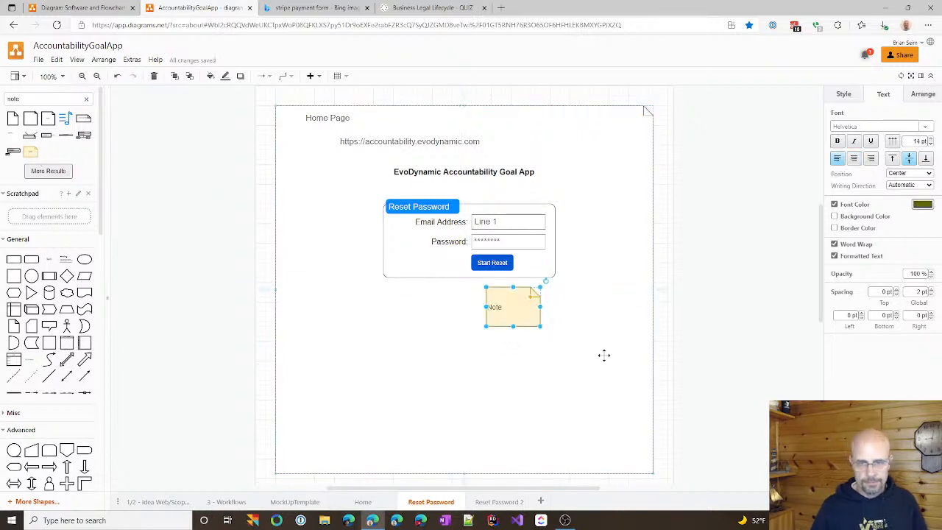
type("This wil")
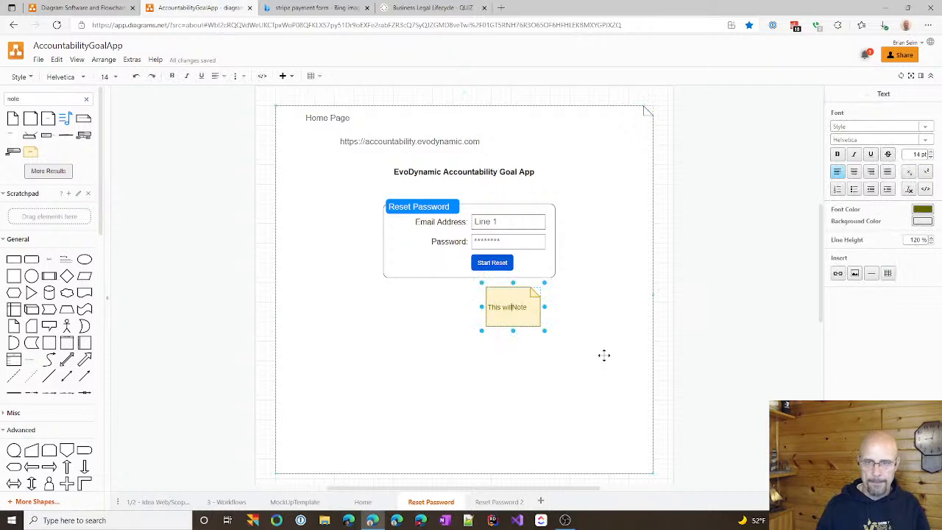
type("l send an em")
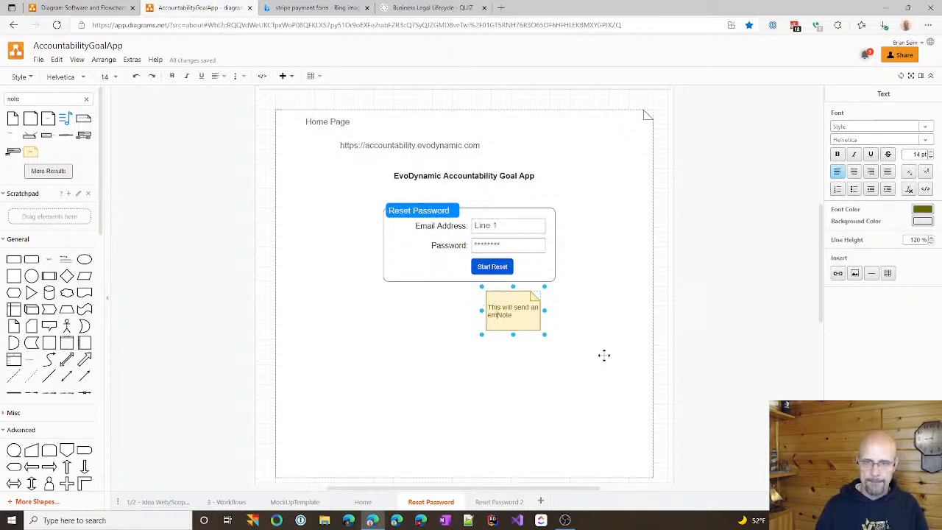
type("ail with a res")
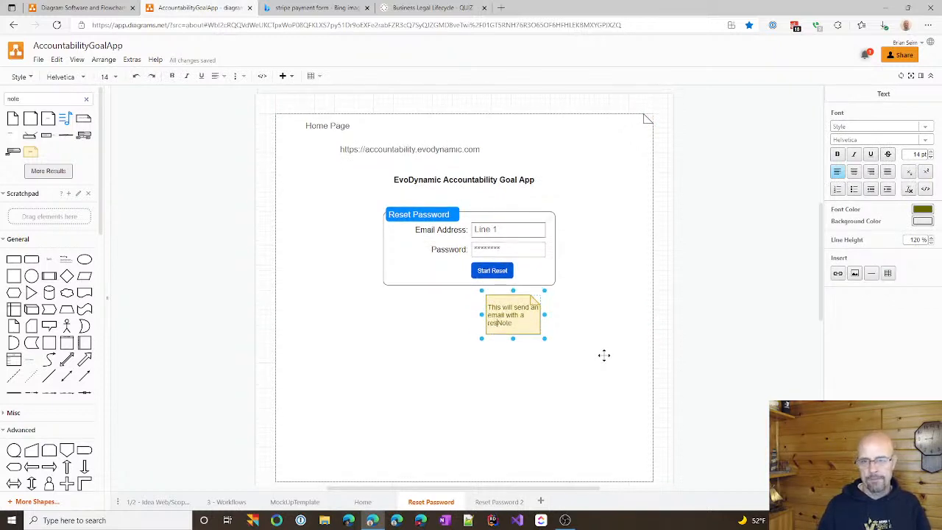
type("et link")
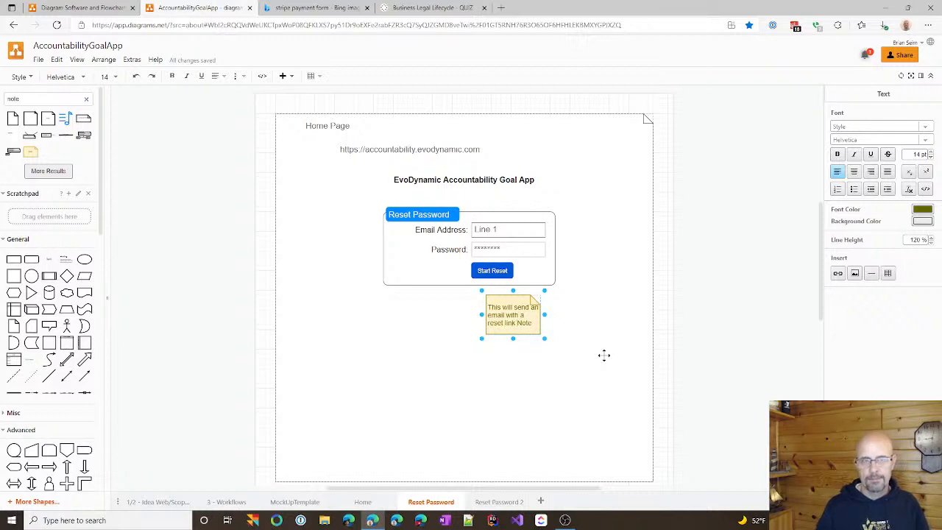
type(" that ")
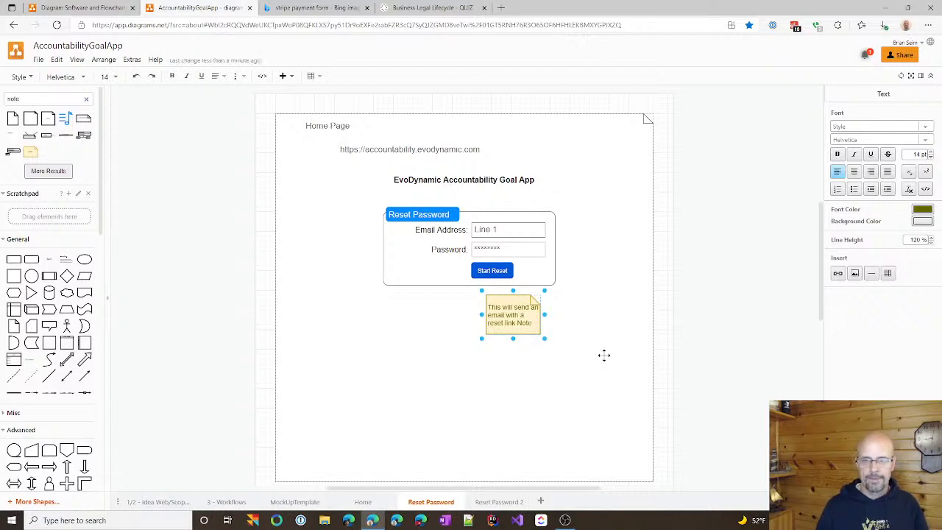
type("will take them to ")
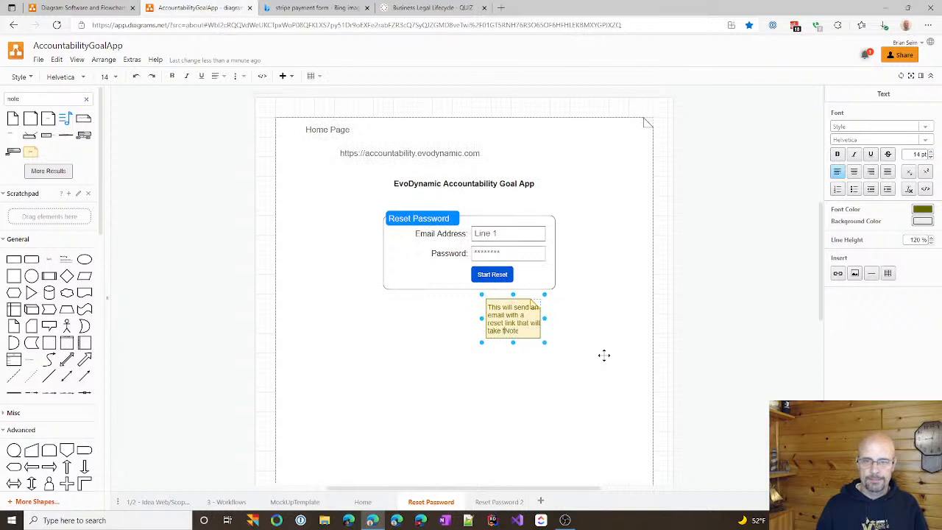
type("the")
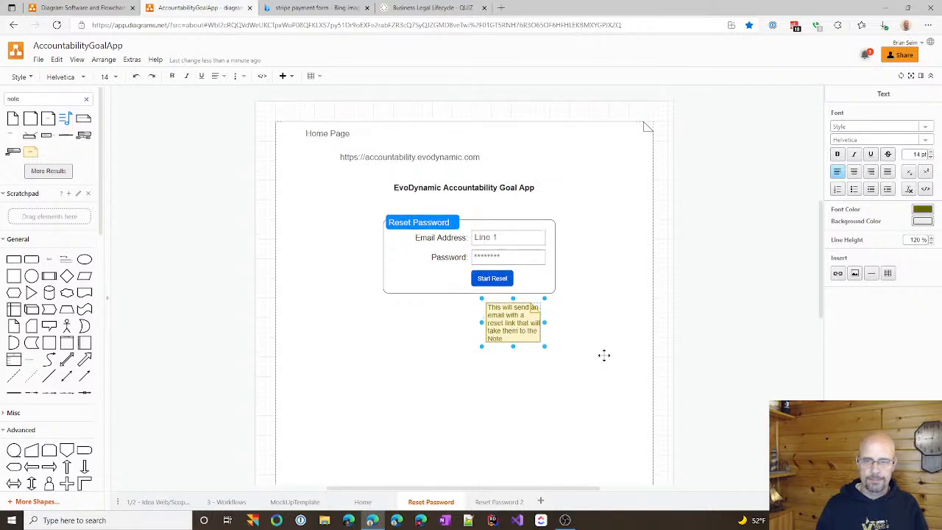
type(" next page")
key("Return")
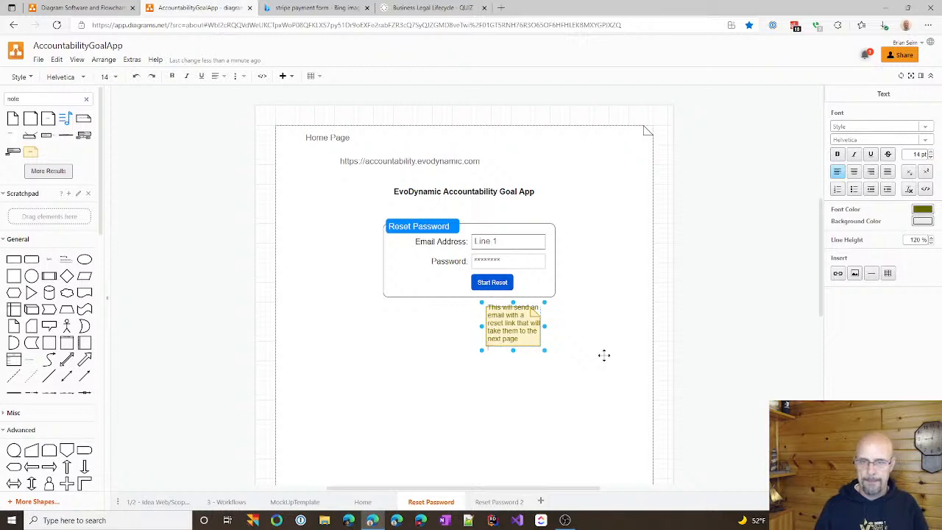
key("BackSpace")
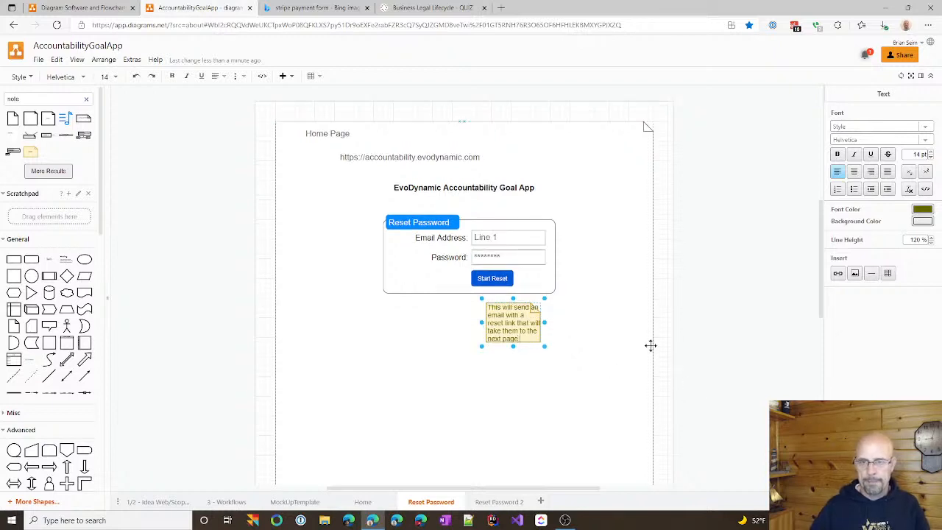
left_click(678, 340)
Make the note slightly taller, then follow Start Reset's link to Reset Password 2
left_click(510, 337)
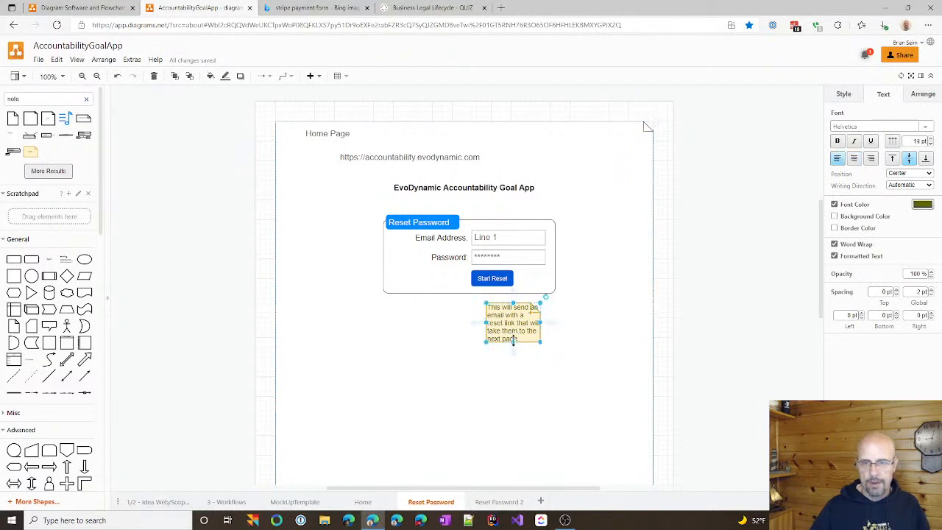
left_click_drag(513, 340, 513, 347)
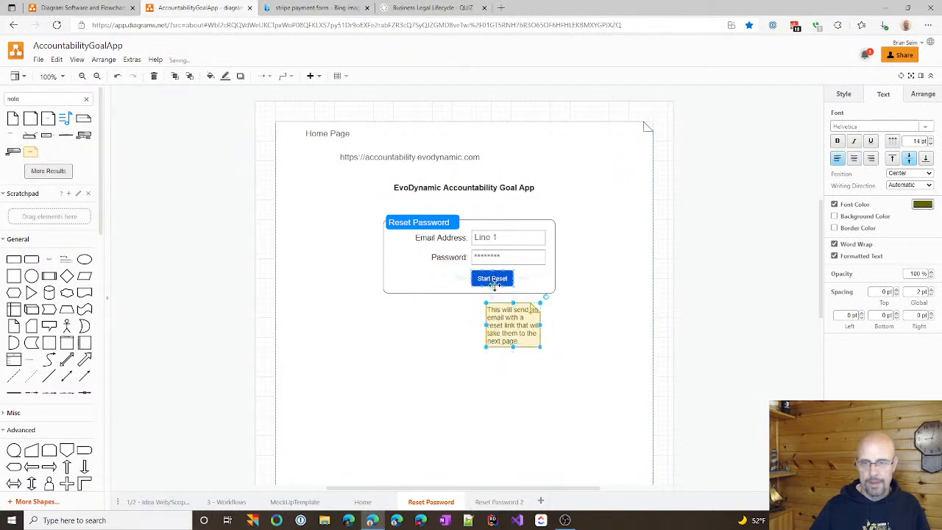
left_click(493, 279)
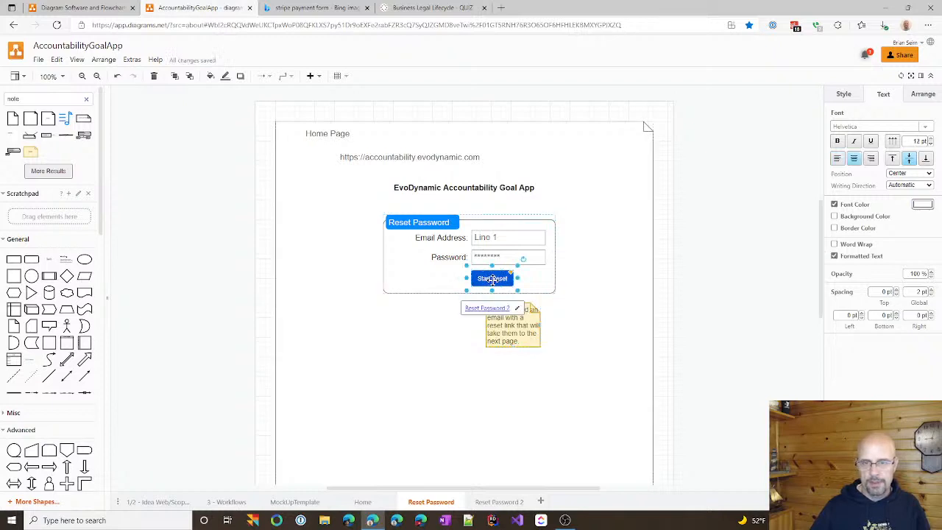
left_click(483, 311)
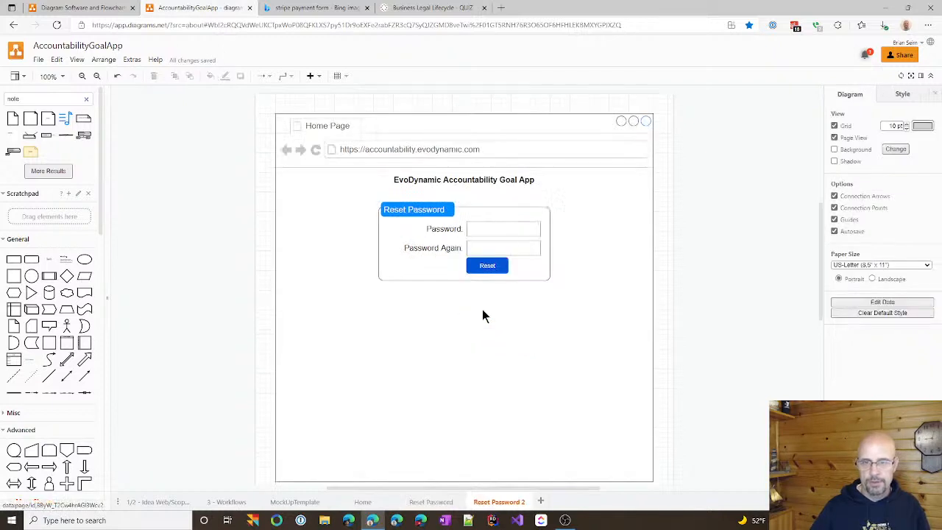
Relink the Reset button from Reset Password 2 to the Home page and follow it to Home
left_click(488, 265)
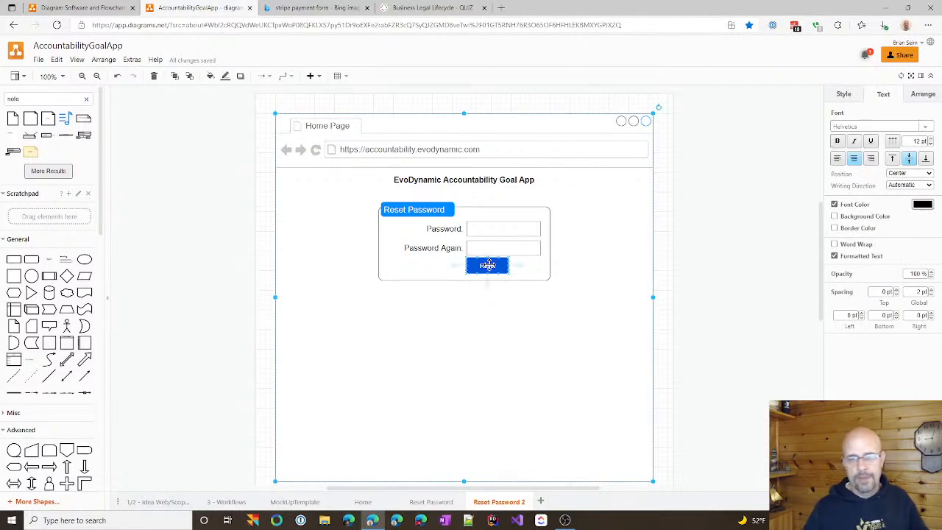
left_click(488, 264)
double_click(490, 268)
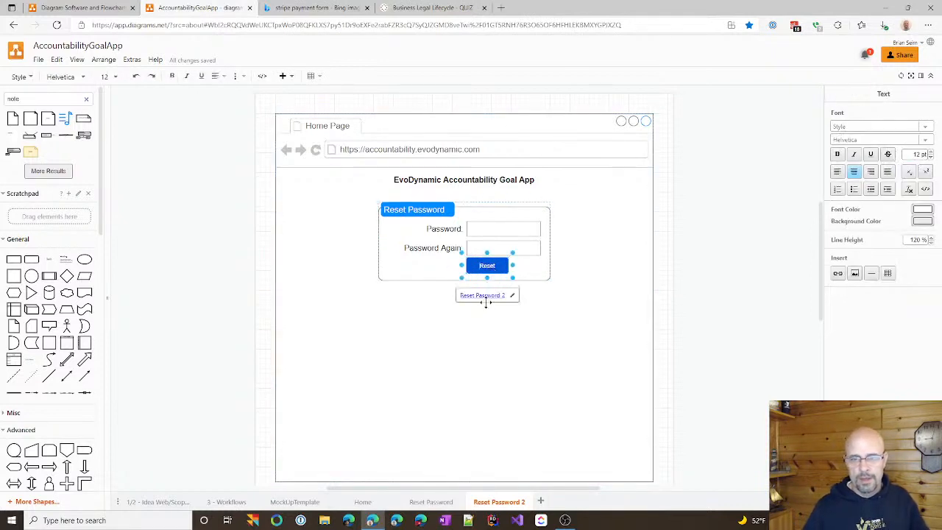
left_click(513, 296)
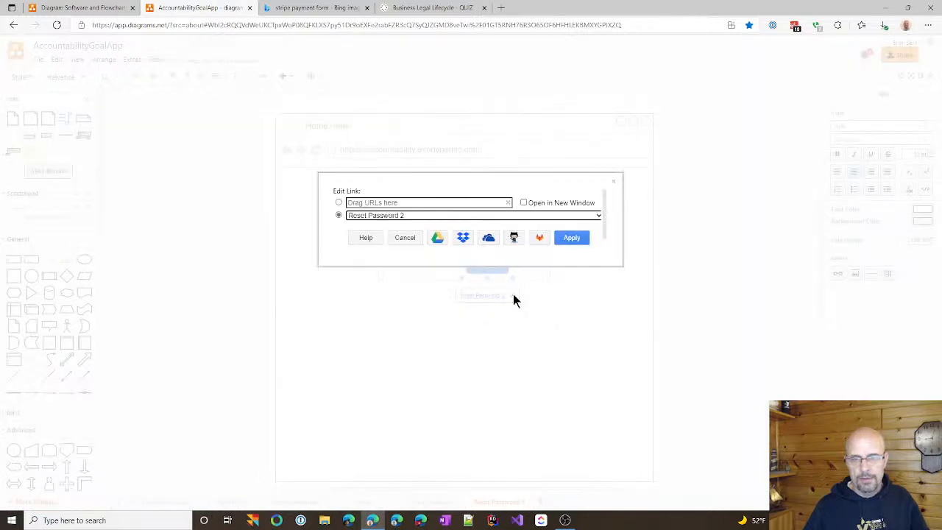
left_click(421, 215)
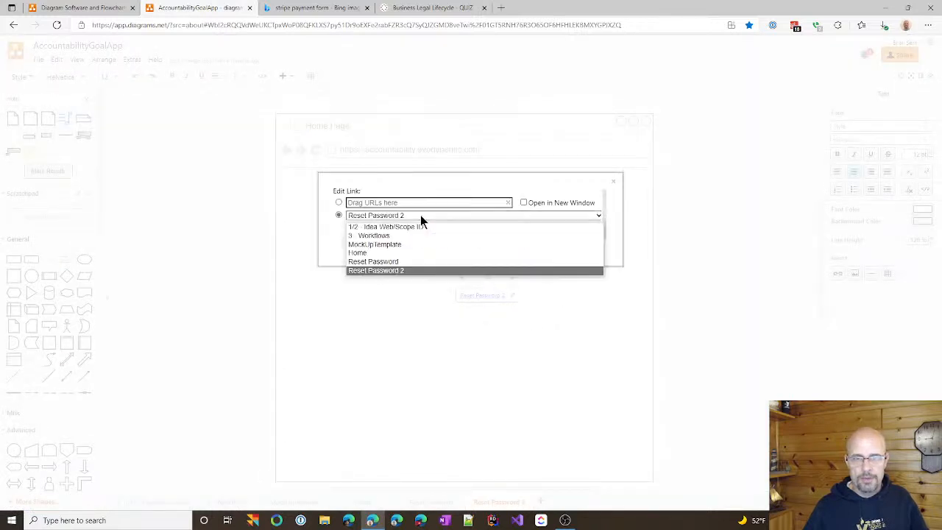
left_click(413, 254)
left_click(570, 236)
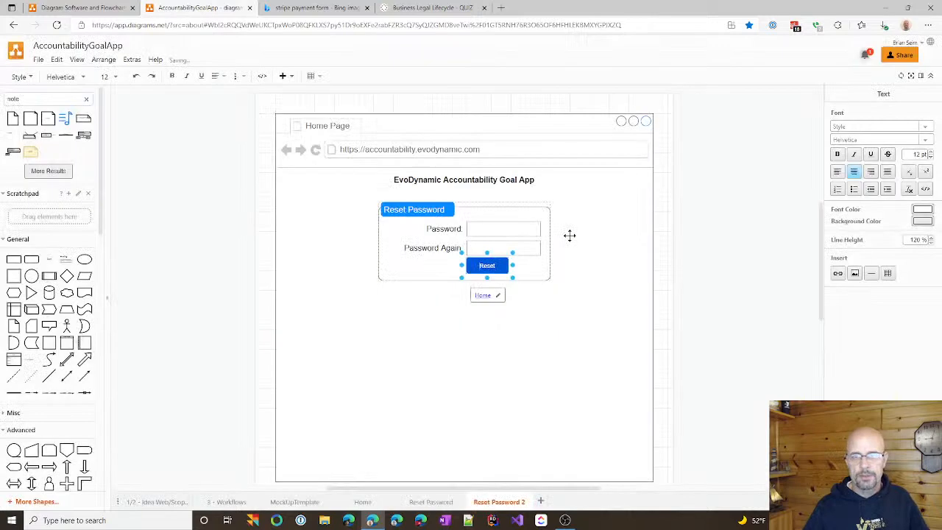
left_click(483, 298)
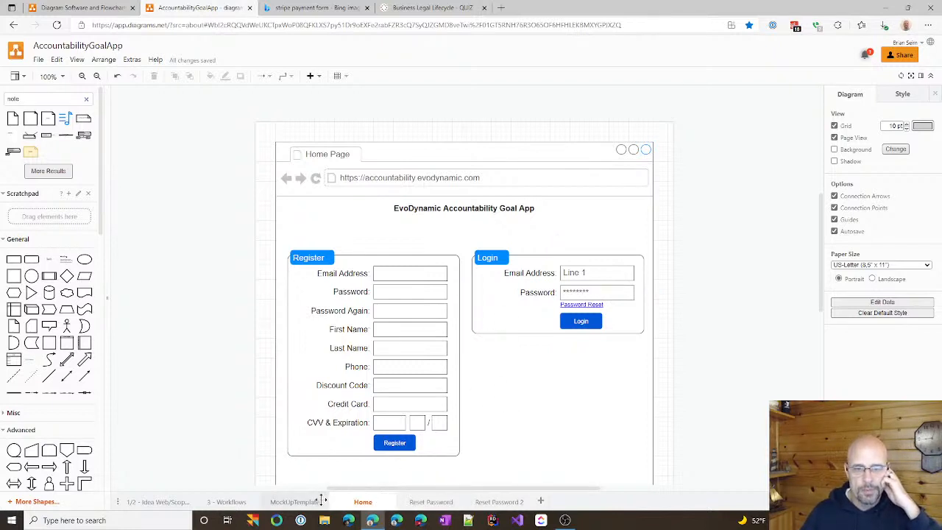
Duplicate the MockUpTemplate page and reorder the tabs so Reset Password 2 follows Reset Password
right_click(296, 502)
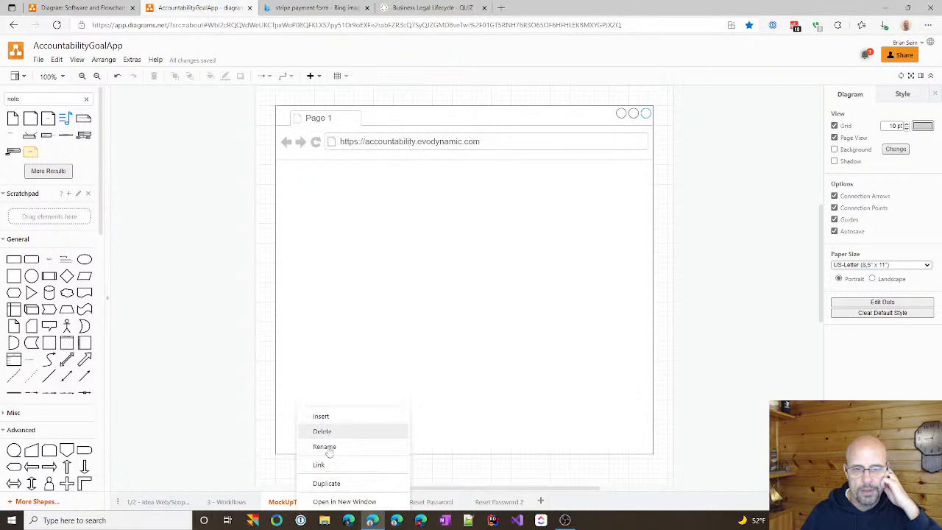
left_click(327, 484)
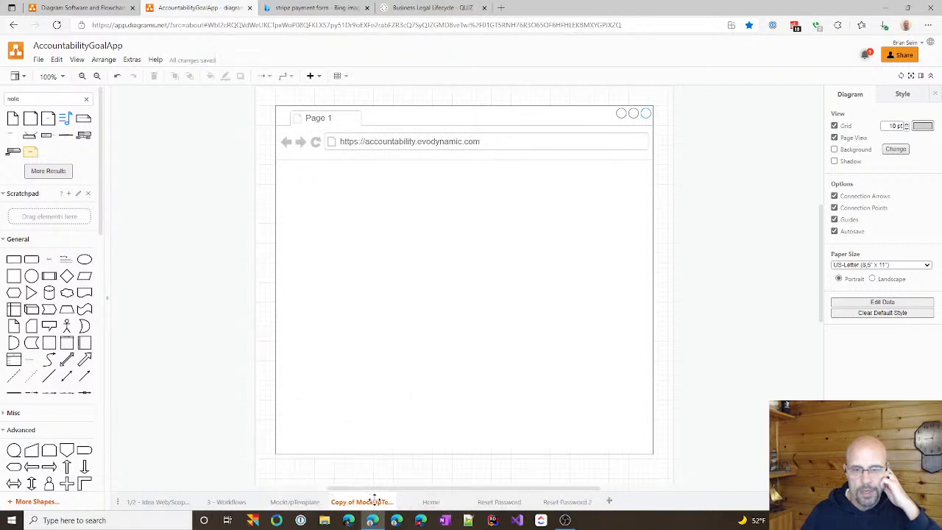
left_click_drag(483, 513, 647, 506)
left_click_drag(362, 502, 609, 503)
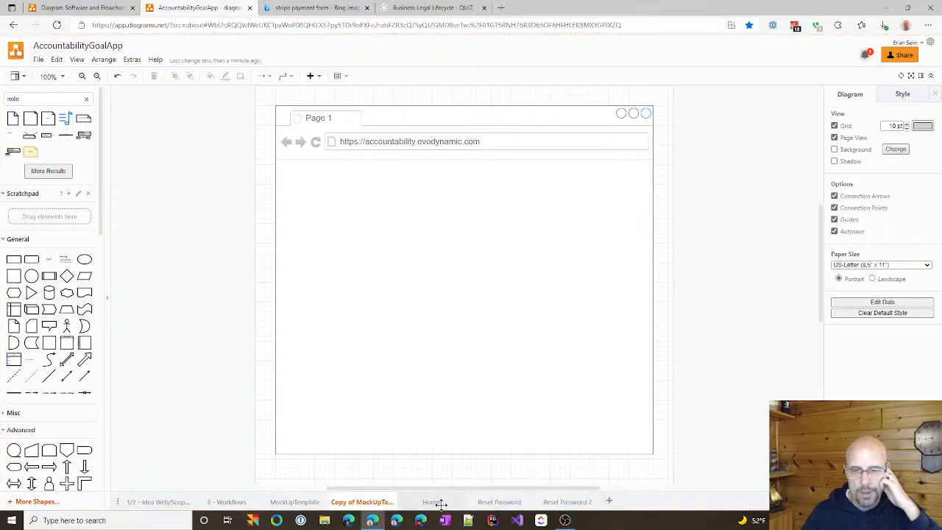
left_click_drag(432, 502, 336, 503)
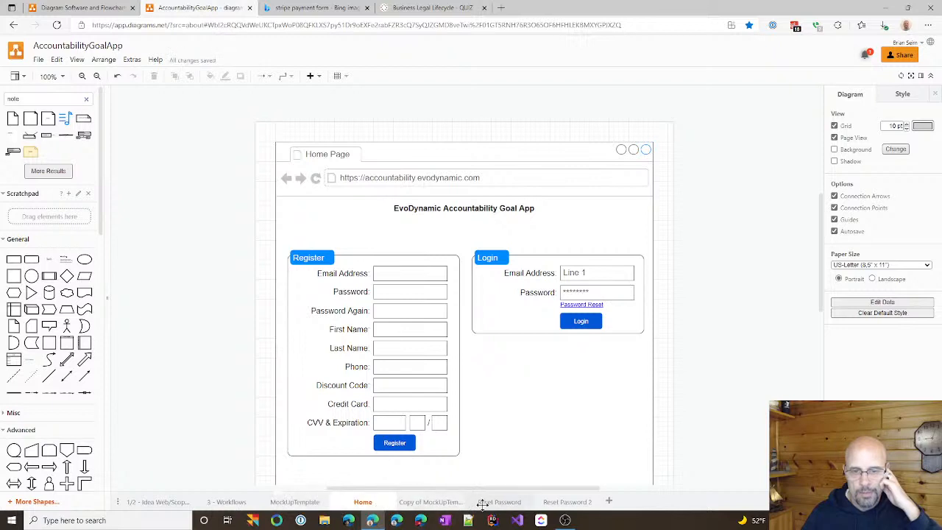
left_click_drag(495, 503, 437, 505)
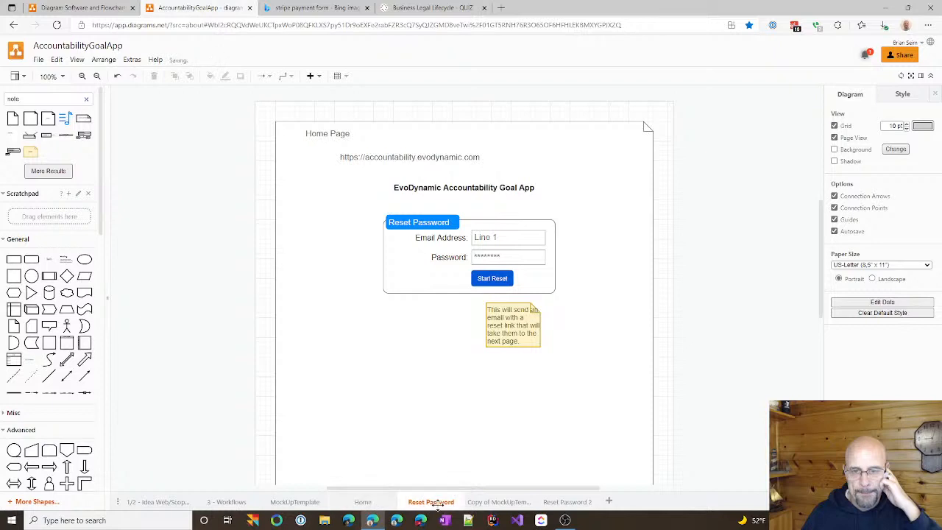
left_click_drag(566, 501, 483, 505)
Rename the Copy of MockUpTemplate page to User Home, then return to Reset Password
left_click(551, 504)
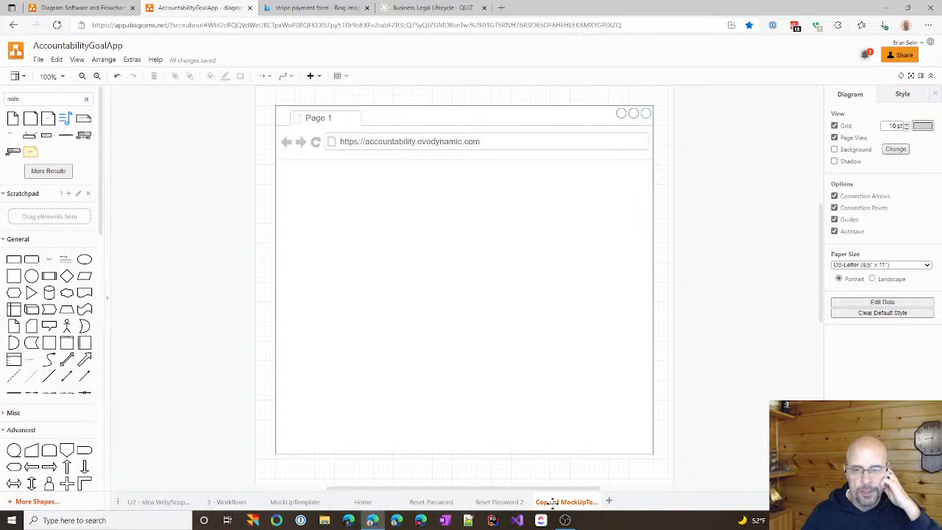
left_click(367, 502)
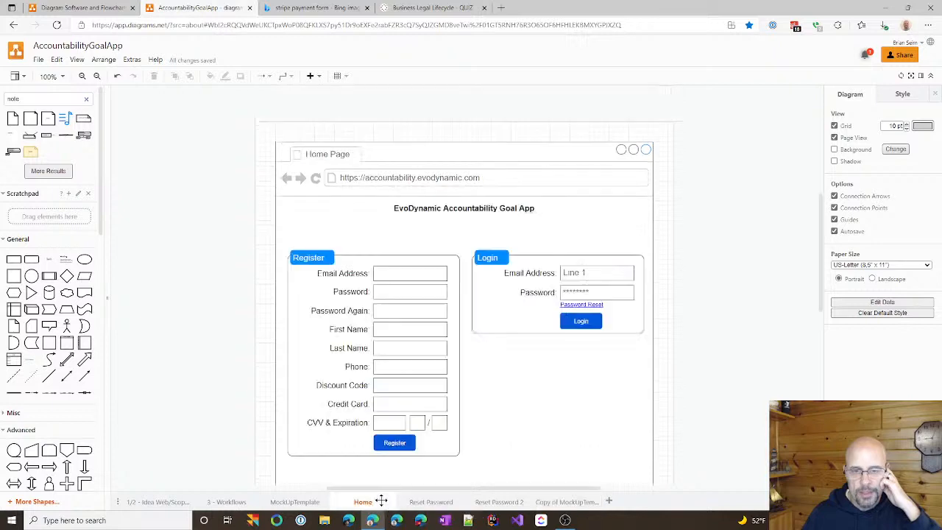
double_click(554, 502)
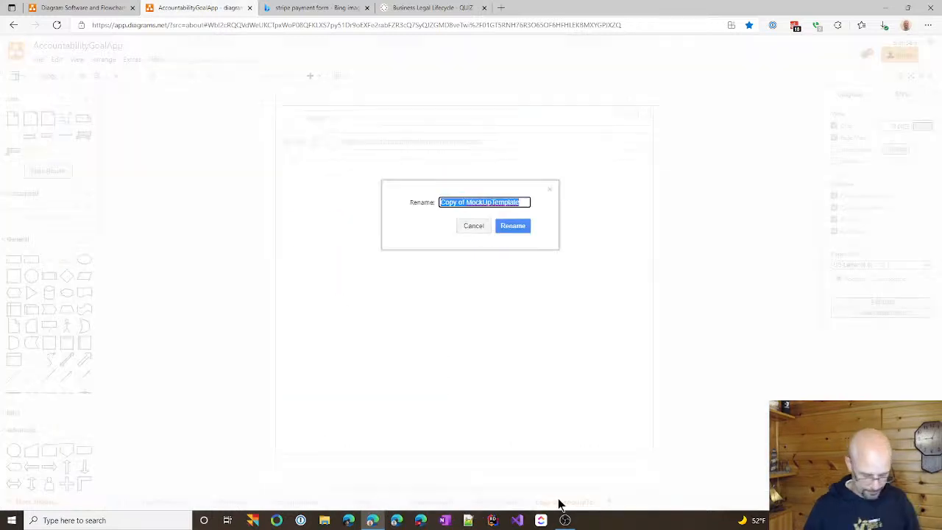
type("User Home")
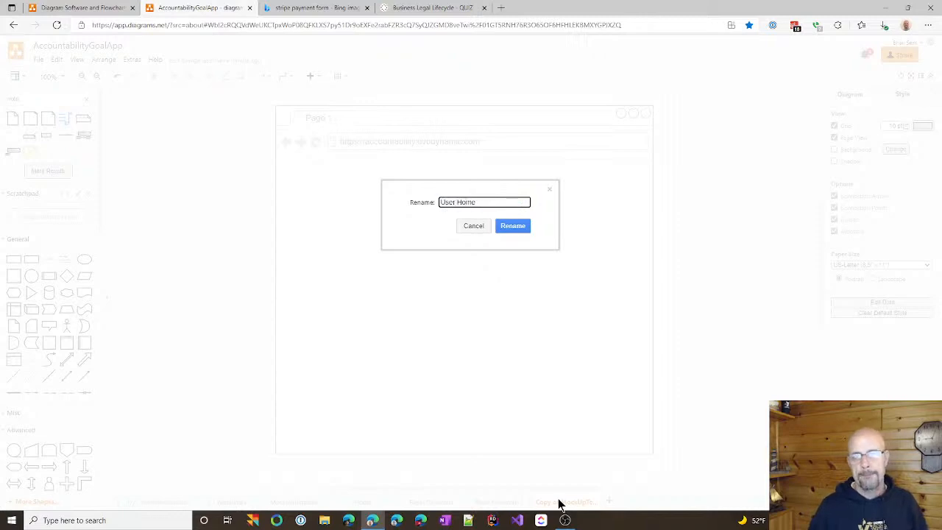
key("Return")
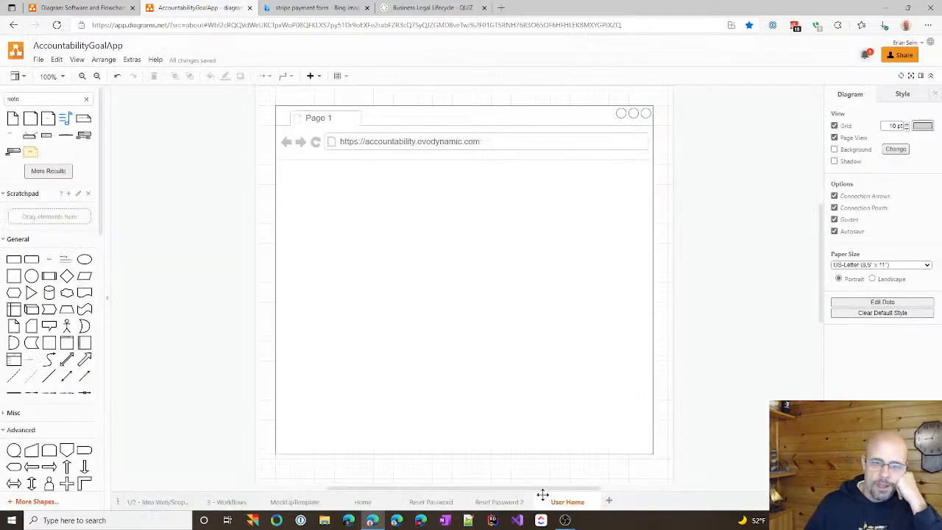
left_click(436, 502)
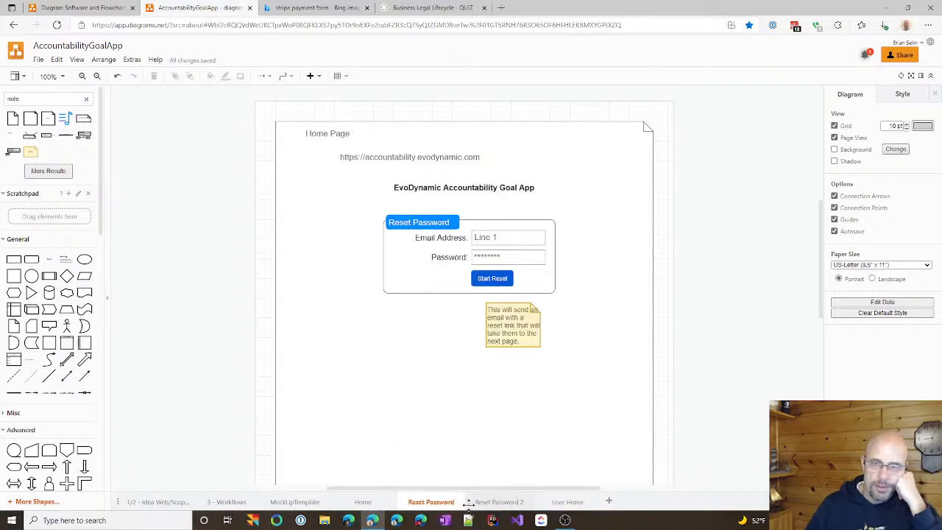
Review the Home and Reset Password pages, undo an accidental frame move, and open Reset Password 2
left_click(491, 502)
left_click(438, 502)
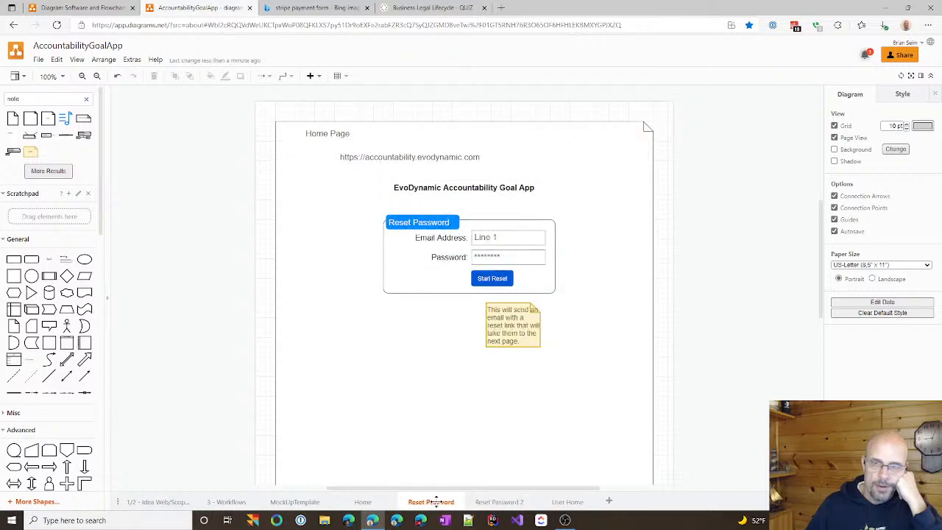
left_click(363, 502)
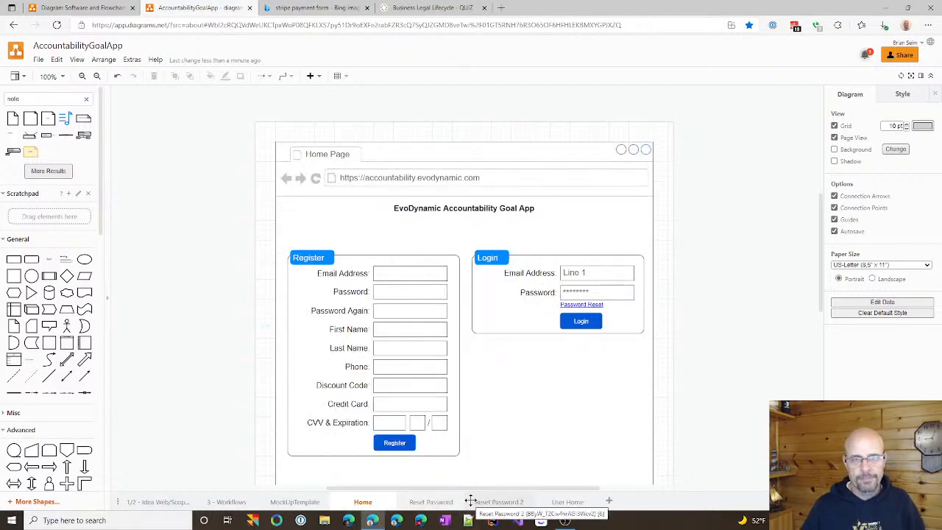
left_click(422, 502)
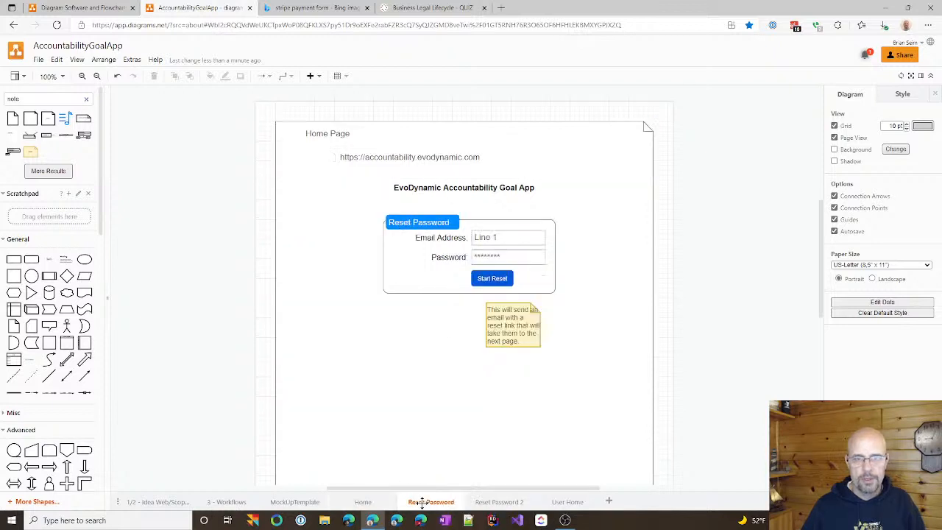
left_click(356, 134)
left_click_drag(612, 202, 725, 296)
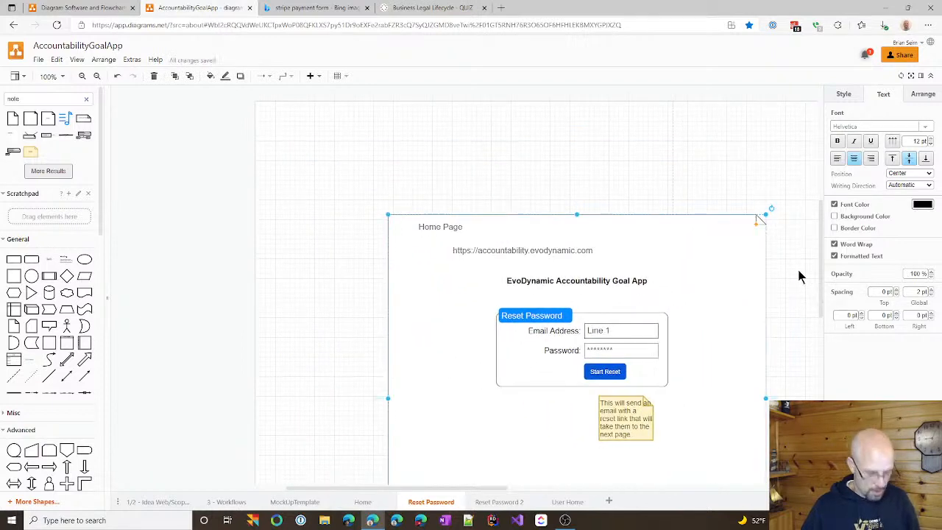
key("ctrl+z")
key("ctrl+z")
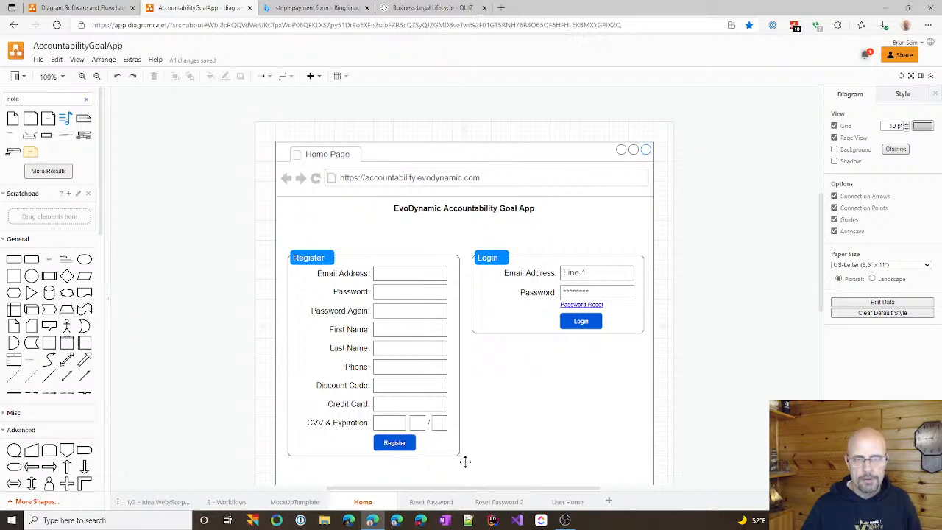
left_click(449, 502)
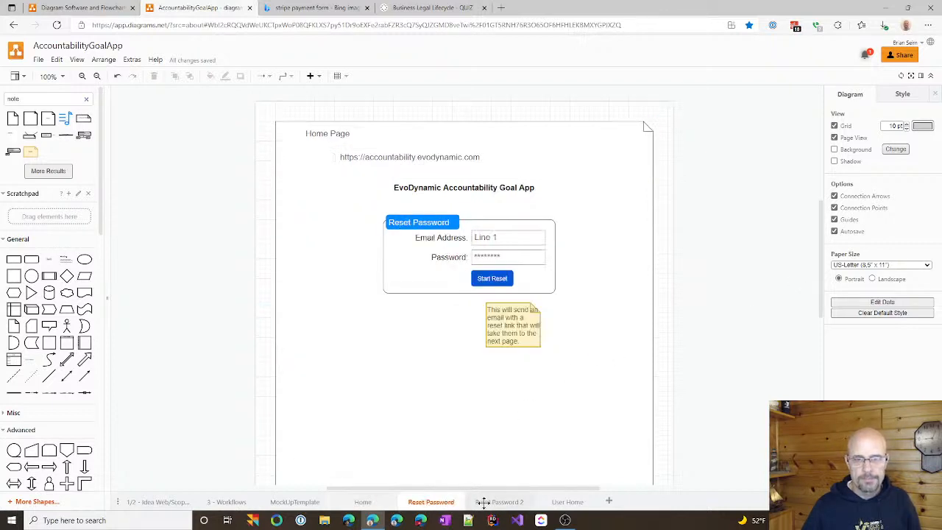
left_click(482, 502)
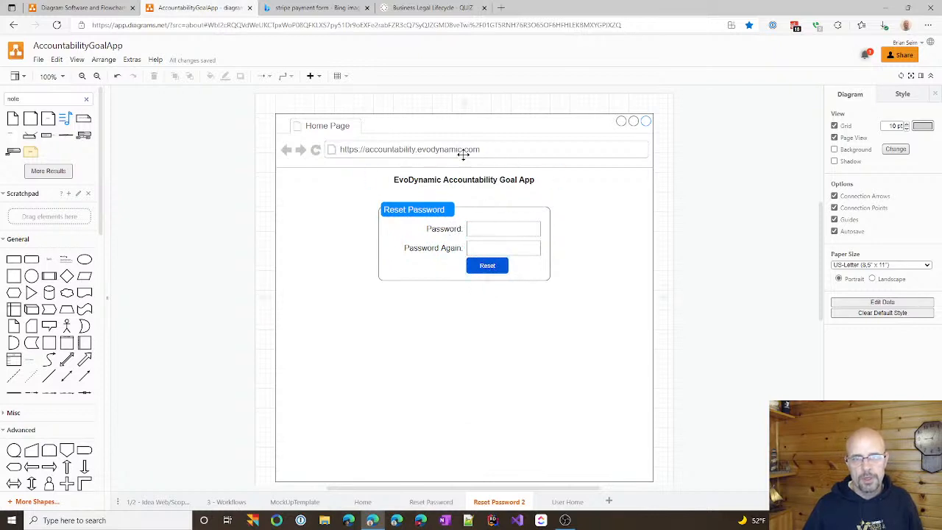
Append reset-password to the mockup URL and retitle the Home Page label to Reset Password
left_click(486, 150)
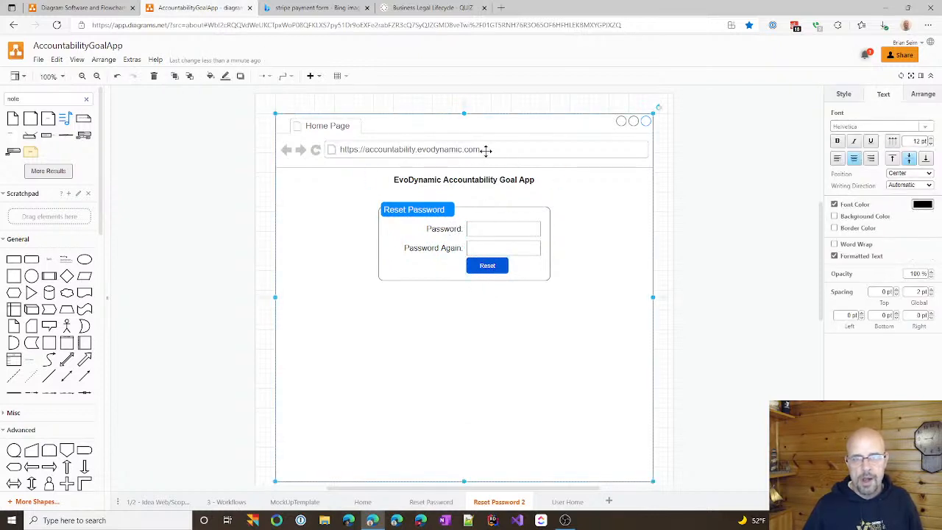
double_click(427, 149)
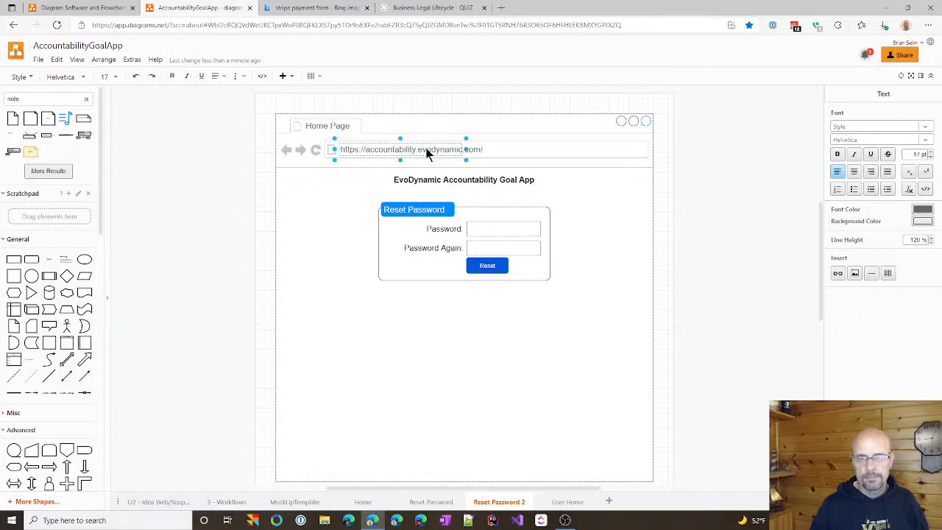
type("reset-password")
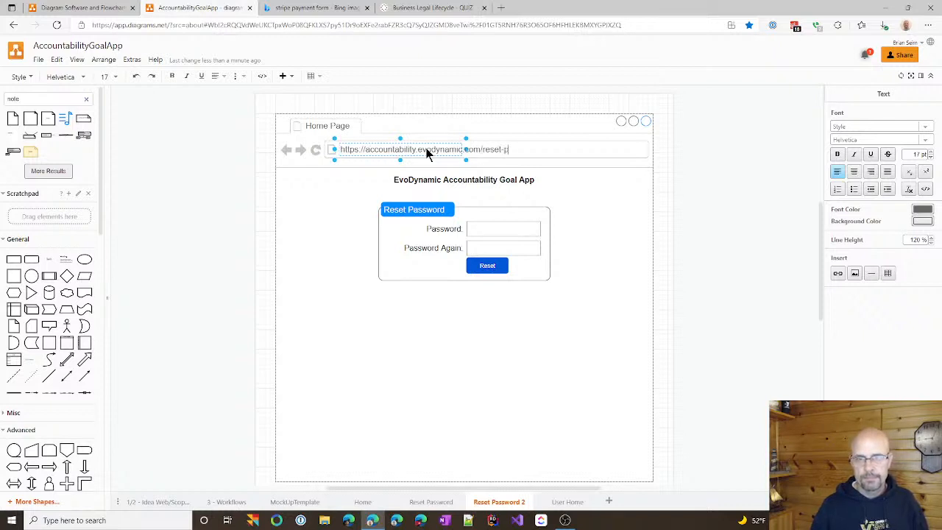
double_click(326, 127)
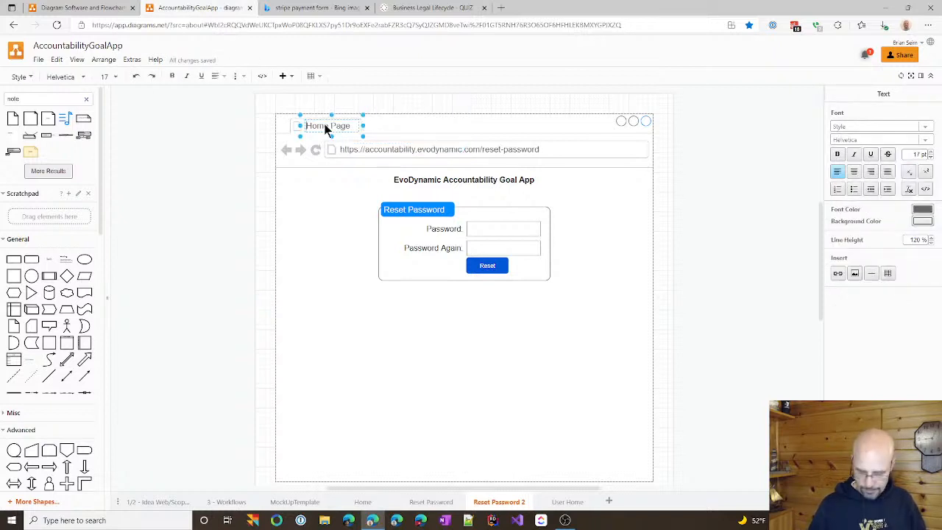
key("ctrl+a")
key("BackSpace")
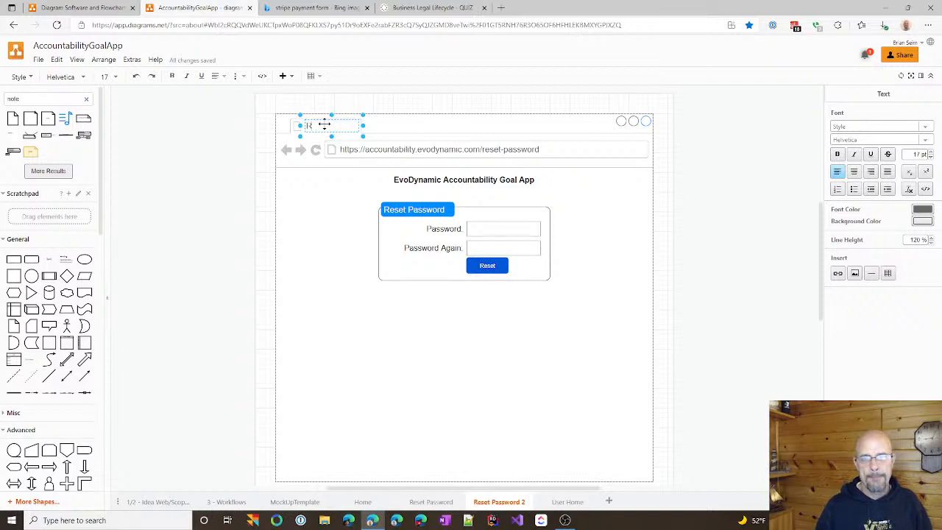
type("Reset Password")
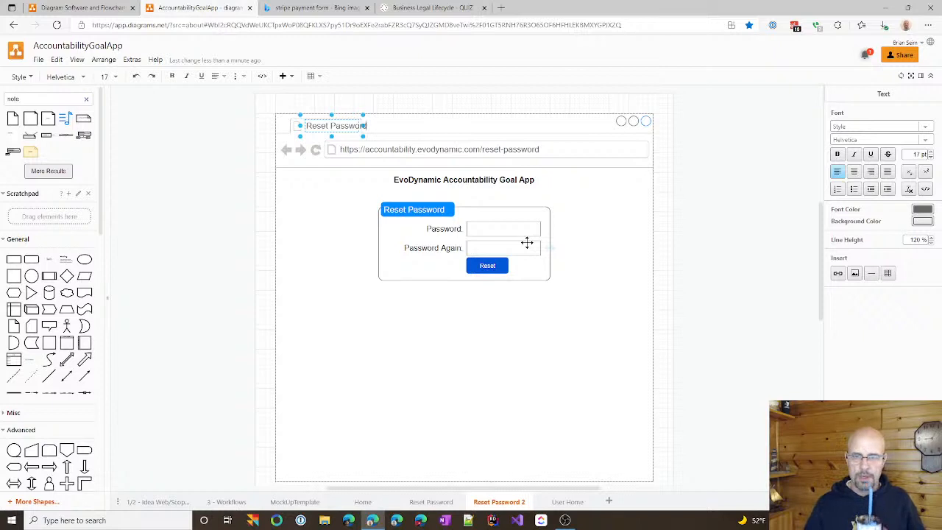
Nudge the Reset button down slightly and go back to the Reset Password page
left_click(500, 266)
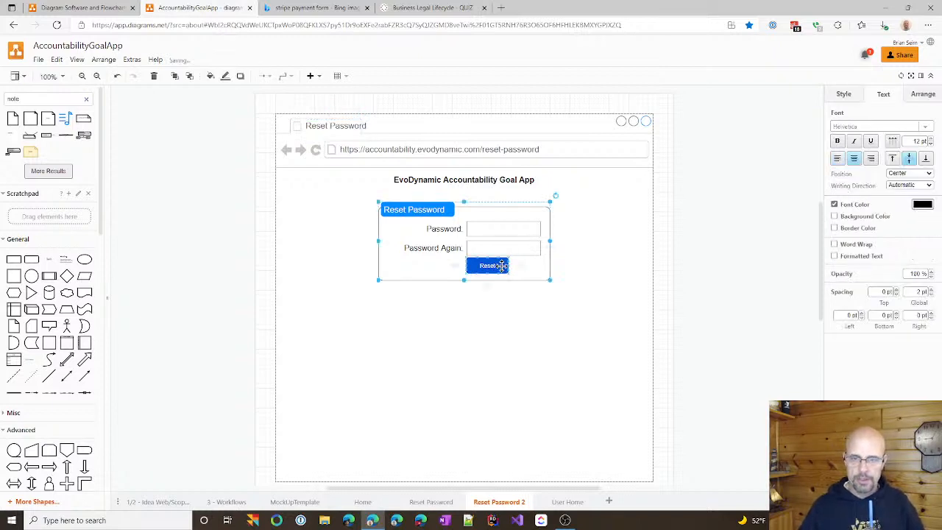
double_click(501, 266)
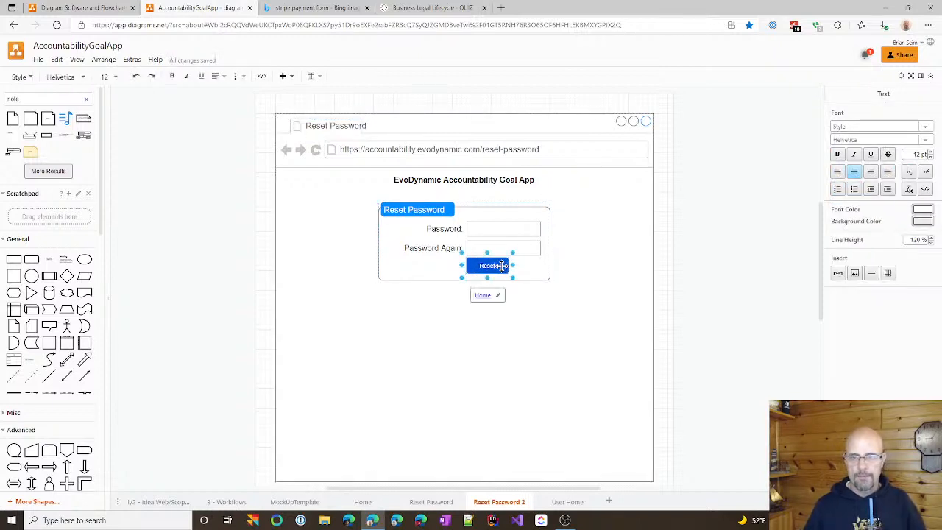
key("Escape")
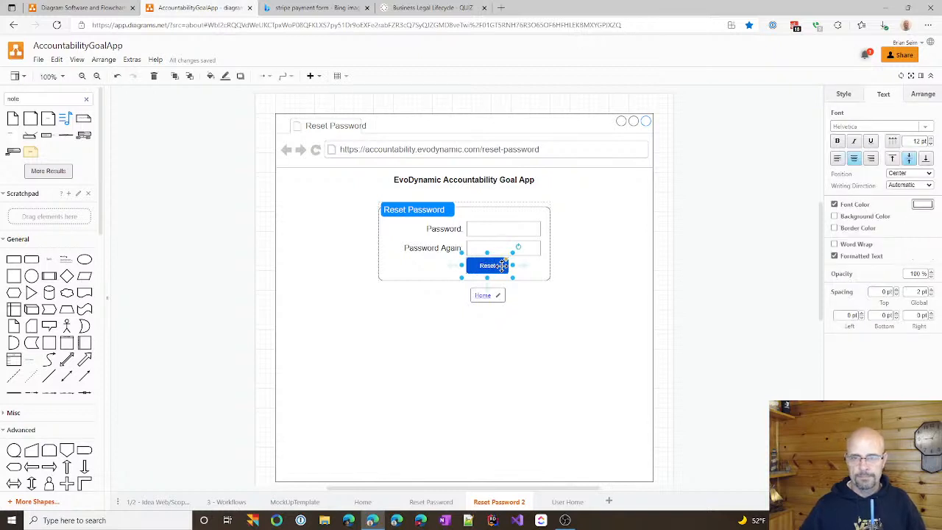
key("Down")
key("Down")
key("Down")
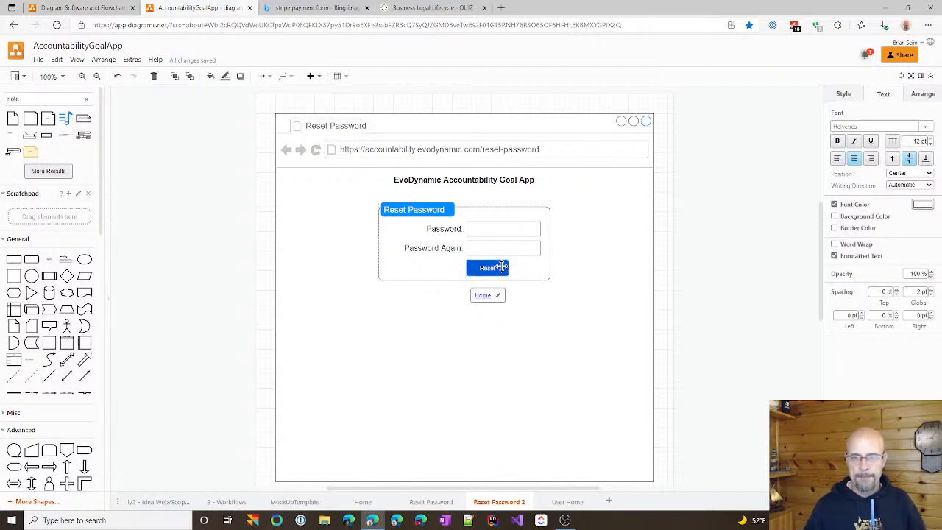
left_click(432, 502)
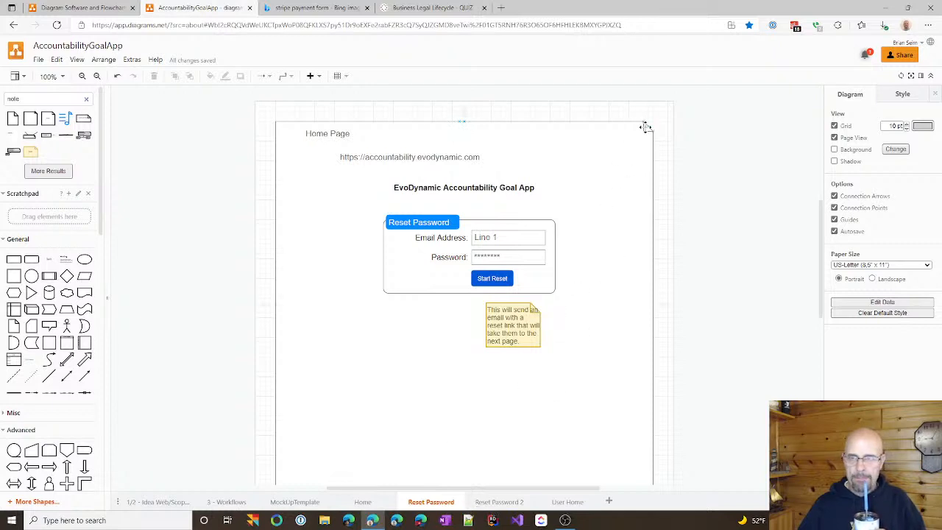
Select the Reset Password page frame and shrink it from its top-right corner
left_click(647, 127)
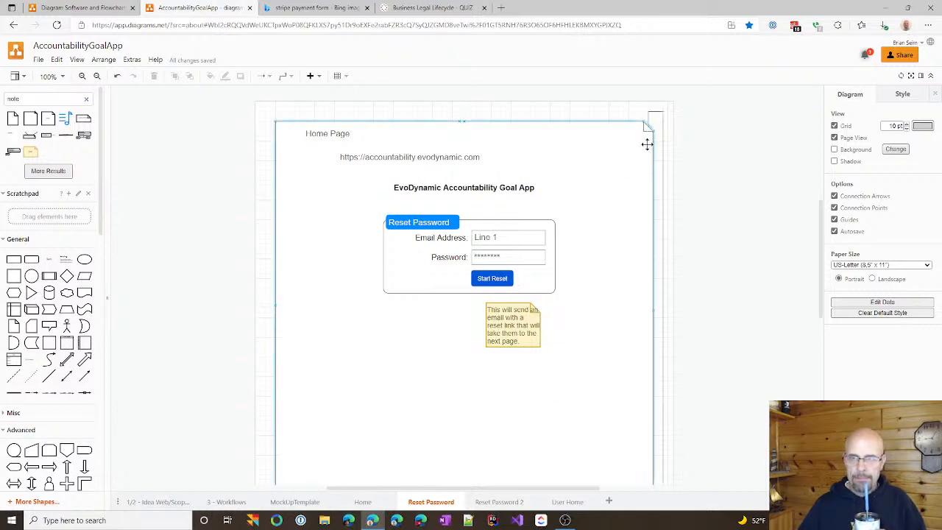
left_click(647, 212)
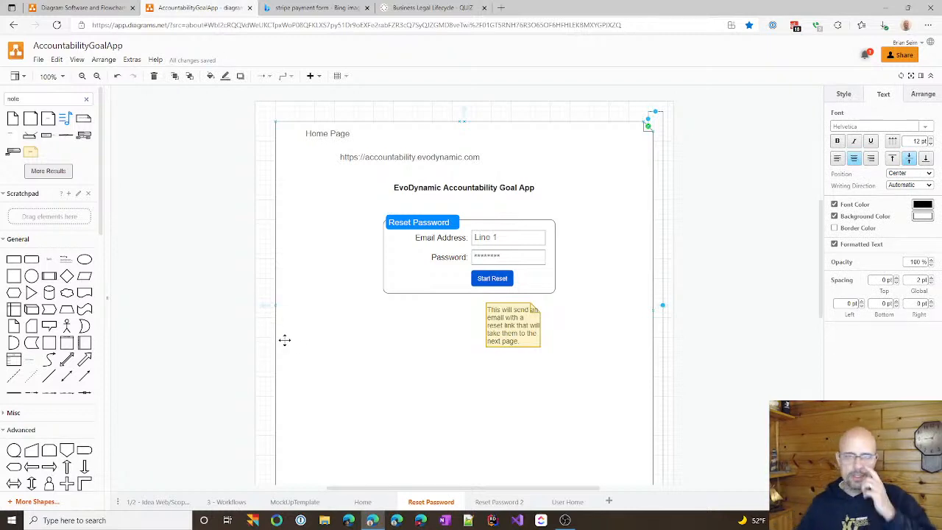
right_click(300, 244)
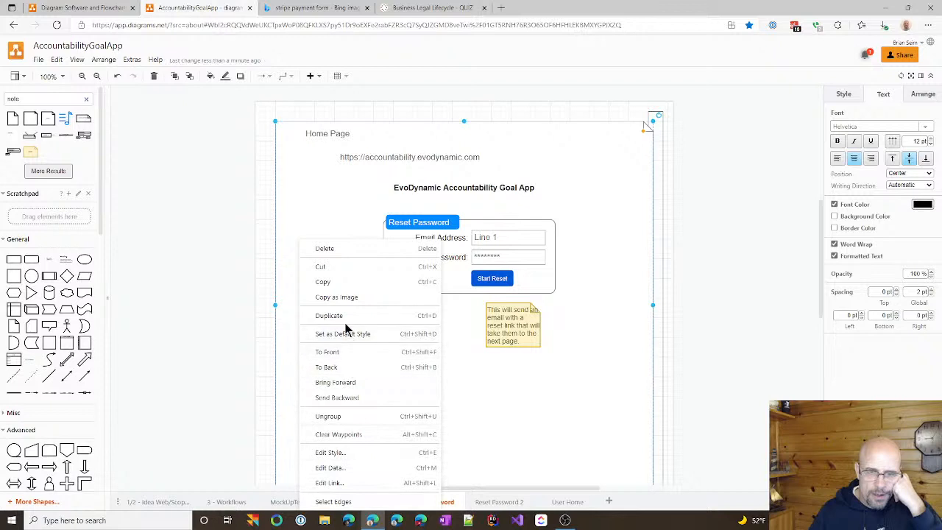
left_click(506, 407)
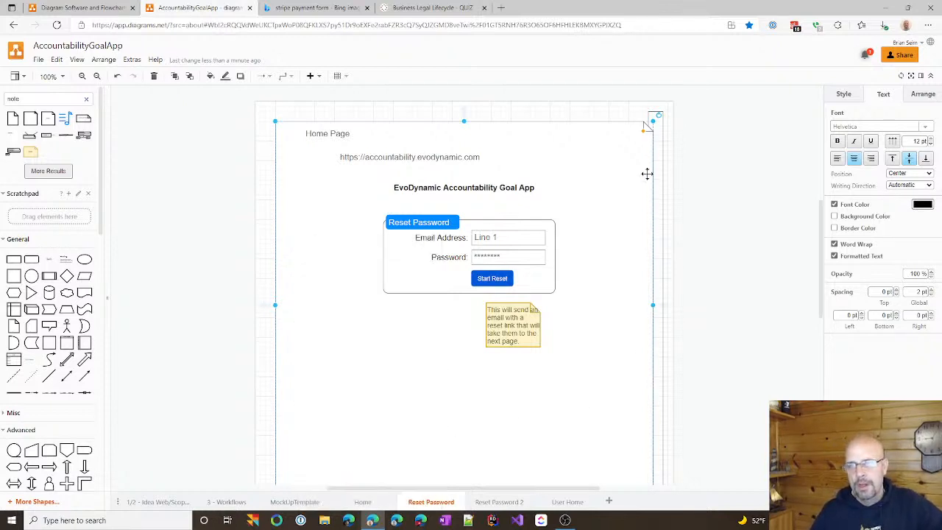
left_click_drag(653, 121, 563, 269)
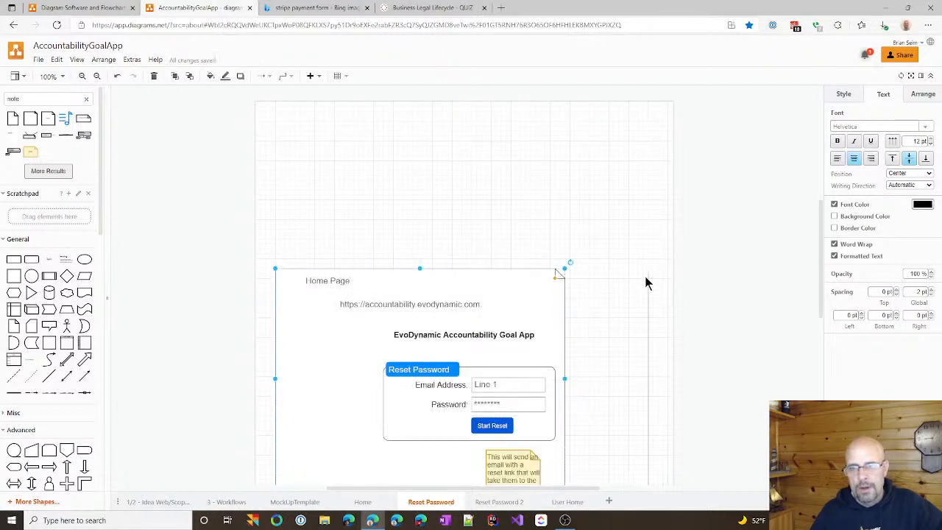
Undo that resize with Ctrl+Z so the frame spans the Start Reset form again
scroll(639, 260, "down", 5)
scroll(640, 261, "up", 5)
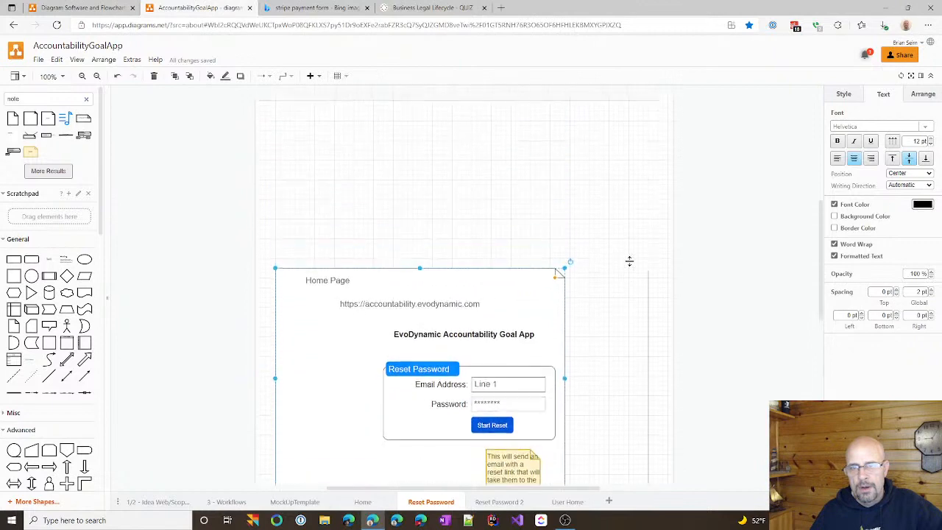
scroll(629, 263, "down", 2)
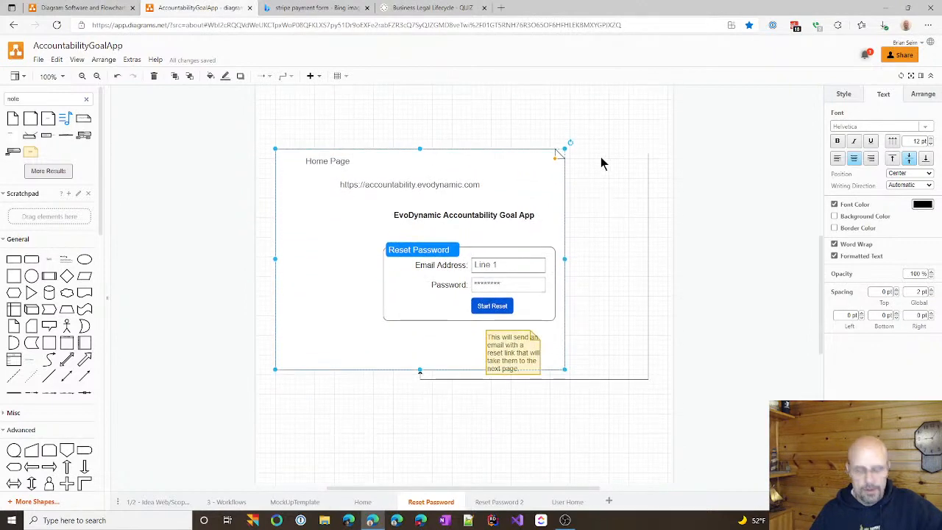
key("ctrl+z")
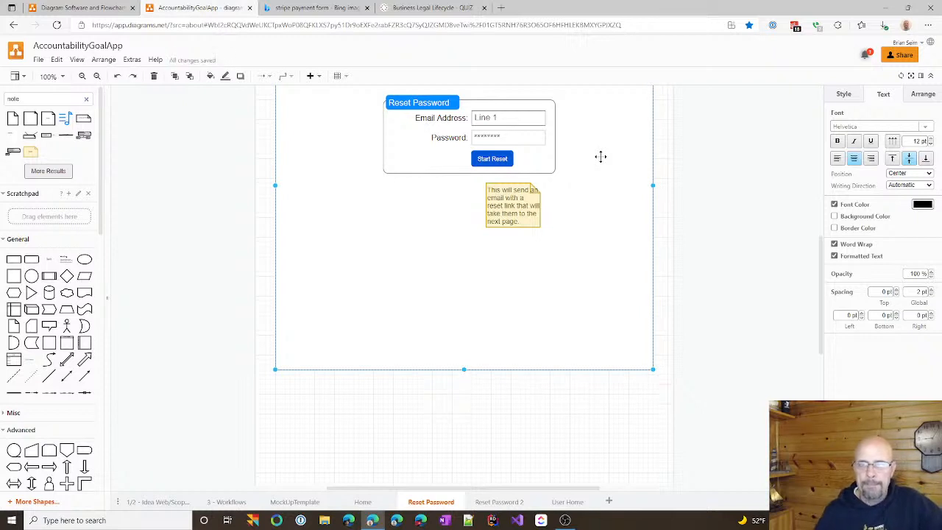
scroll(515, 324, "up", 4)
scroll(541, 332, "down", 2)
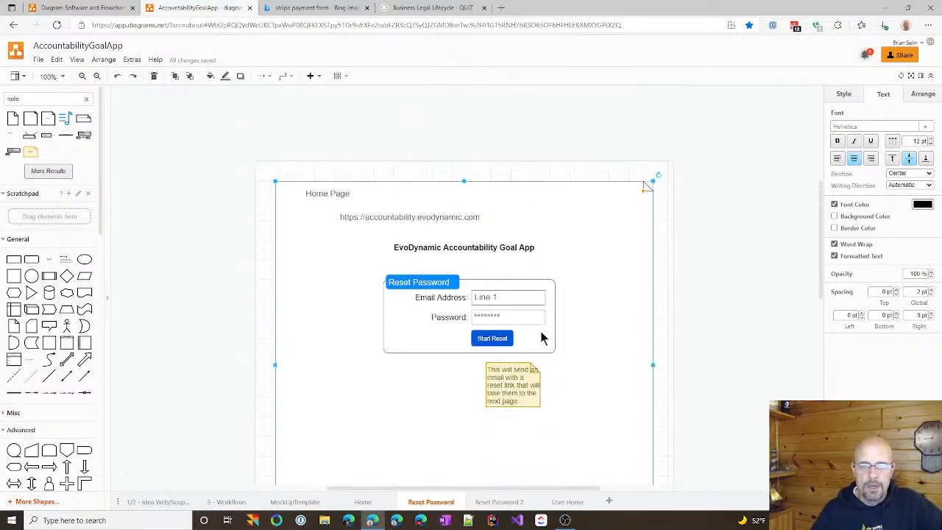
scroll(541, 335, "down", 3)
scroll(542, 332, "up", 2)
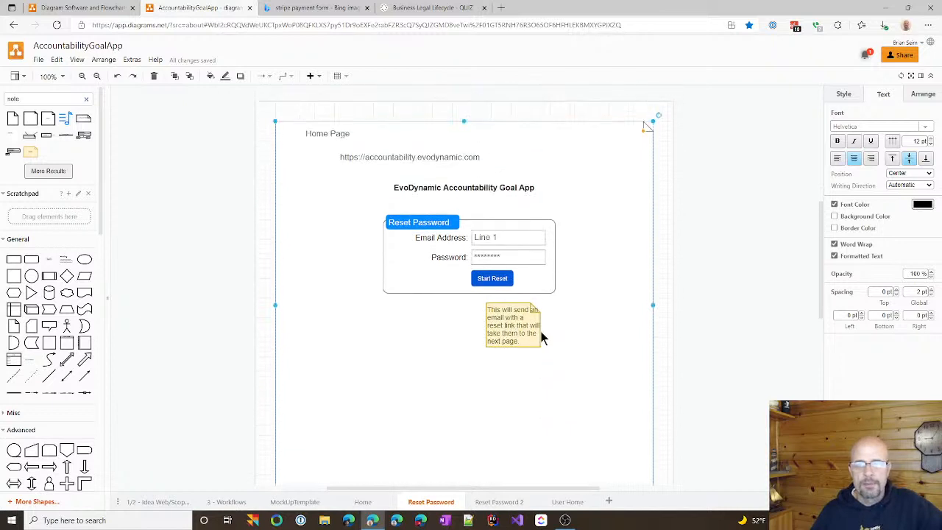
scroll(364, 338, "down", 2)
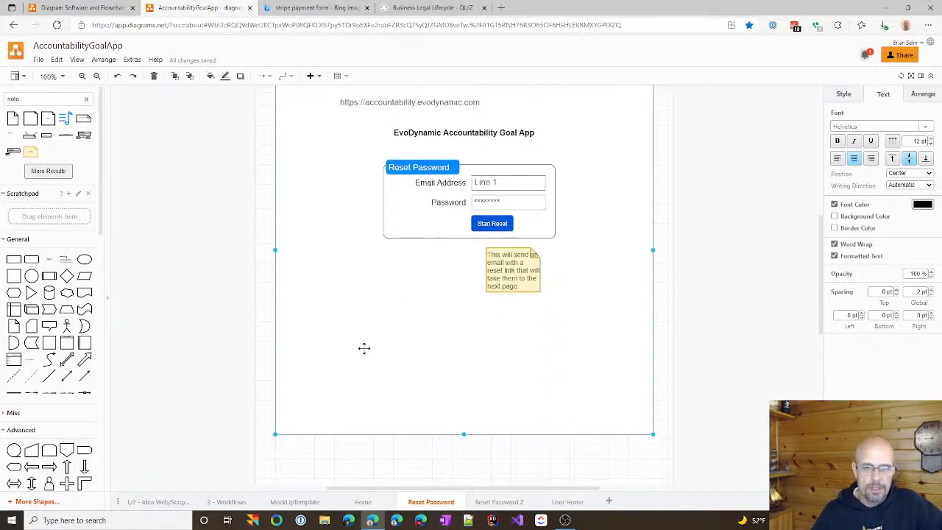
scroll(362, 336, "up", 2)
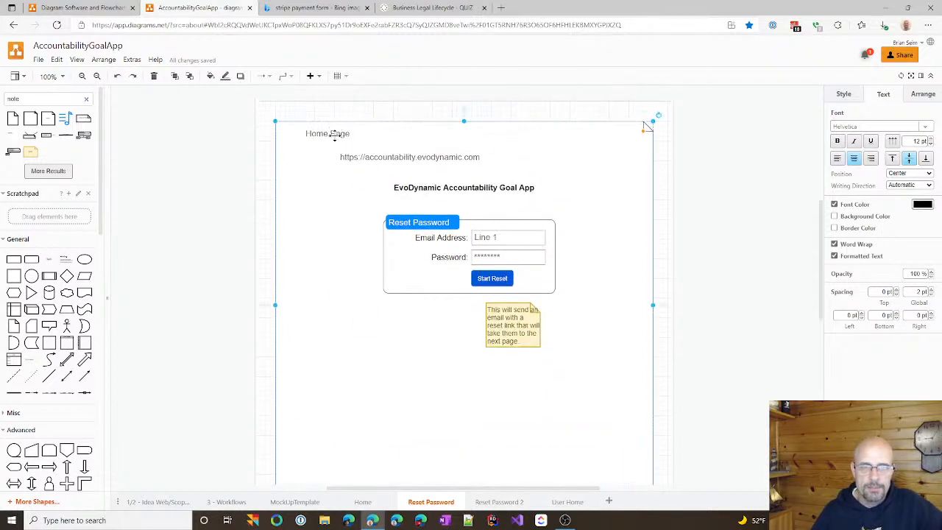
Replace the Home Page tab label with Reset Password
double_click(333, 137)
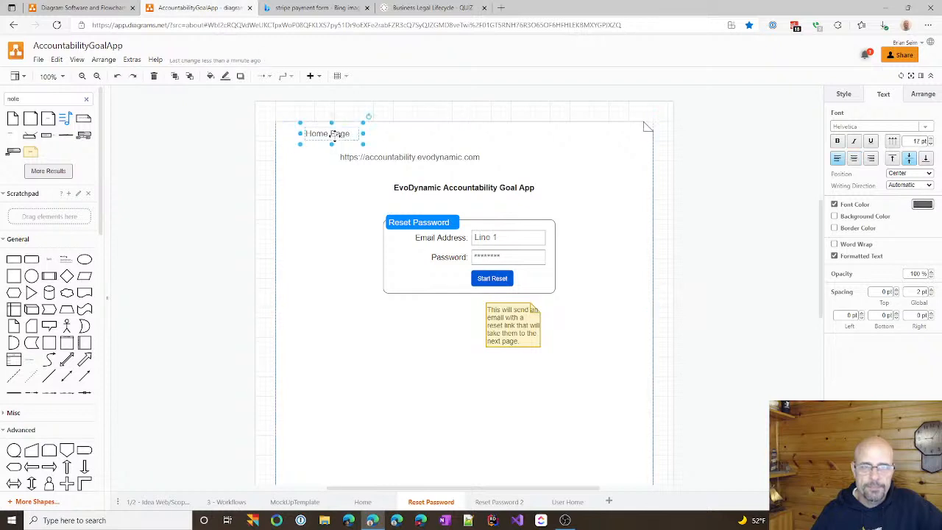
key("ctrl+a")
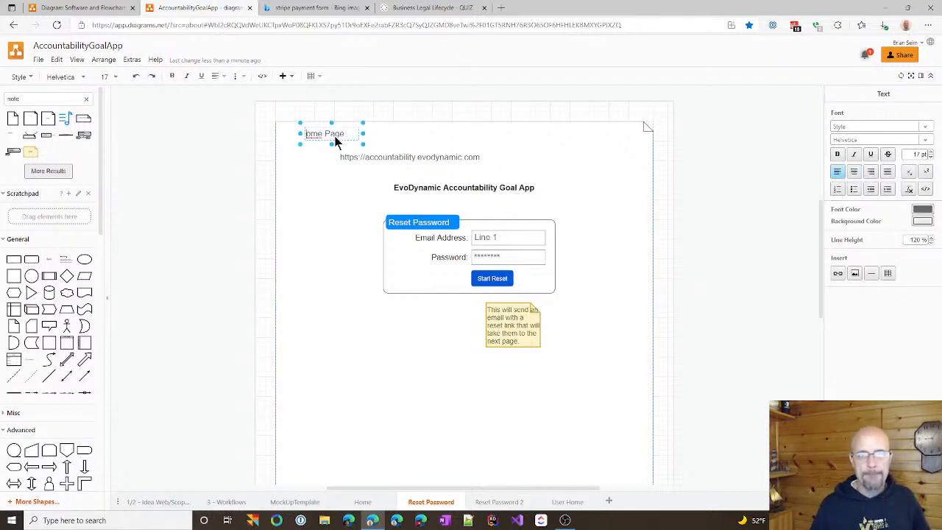
key("BackSpace")
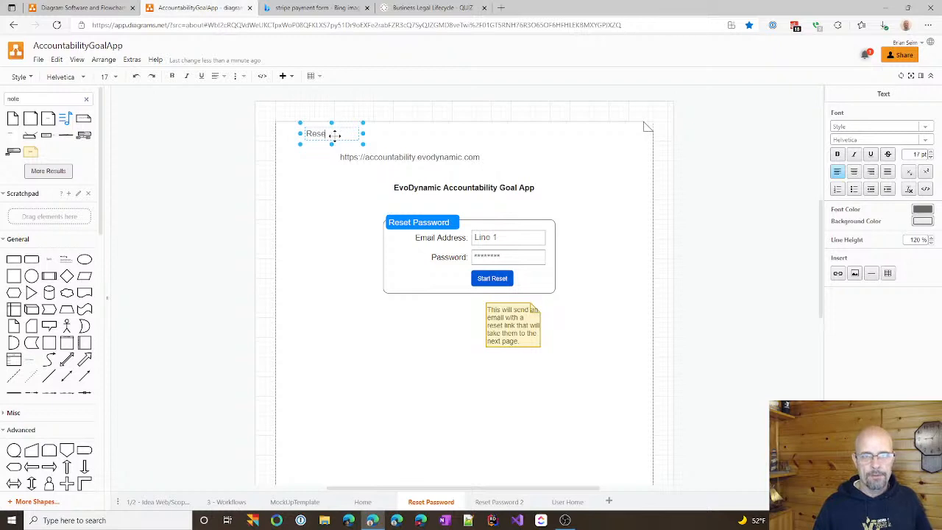
type("Reset Password")
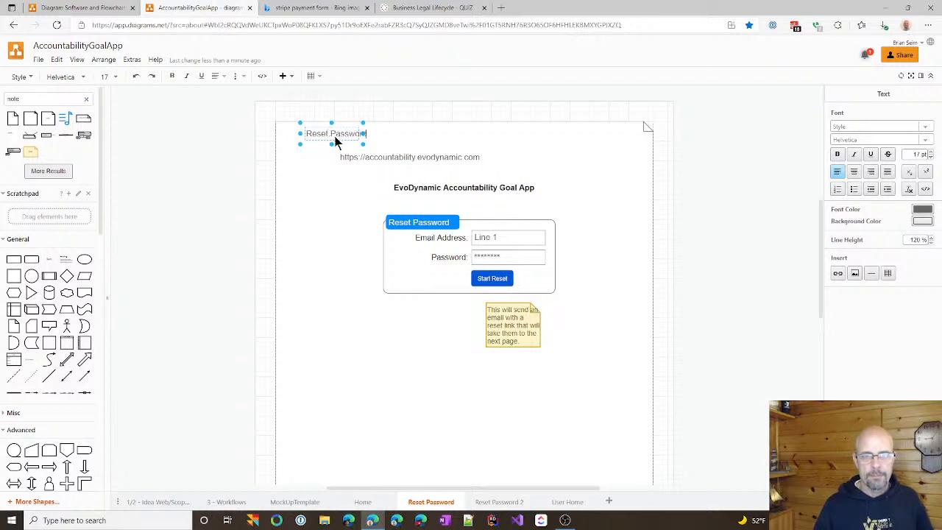
left_click(406, 158)
Append /reset-password to the mockup's URL text
left_click(408, 157)
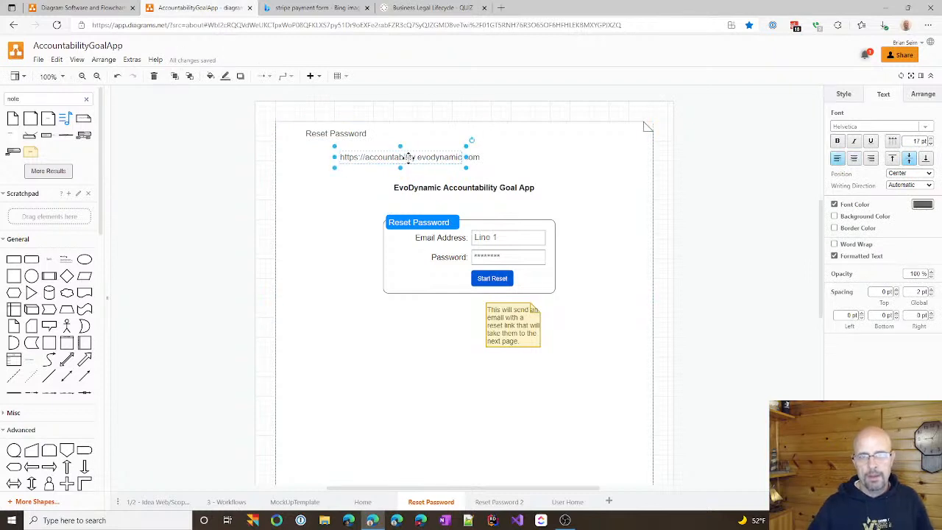
double_click(410, 159)
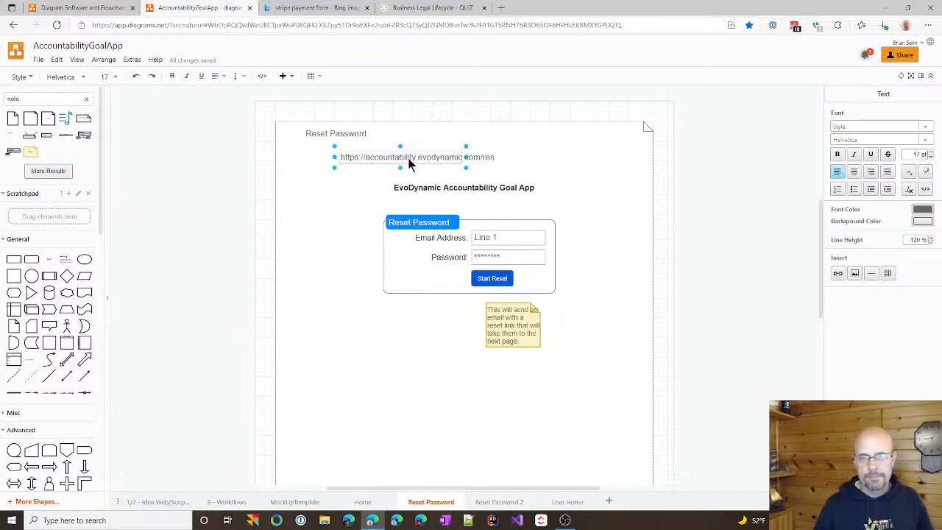
type("ssword")
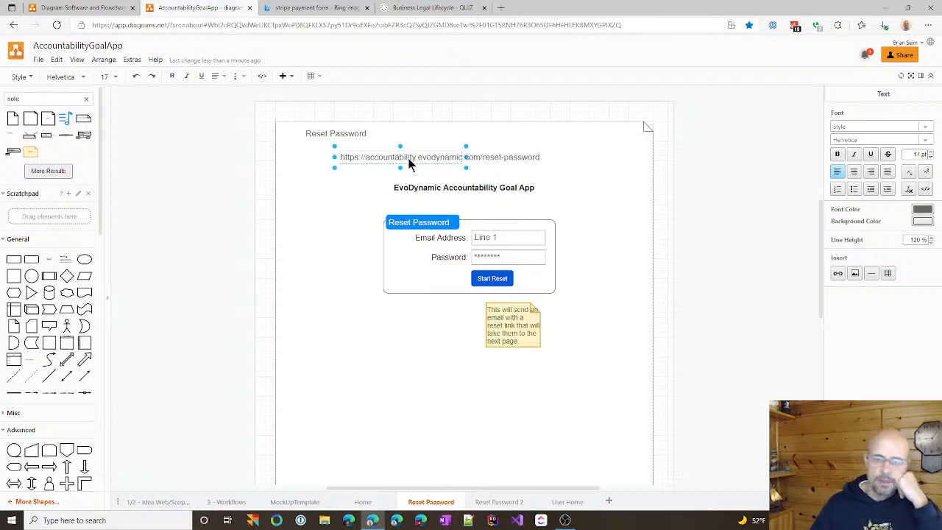
On the User Home page, replace the Page 1 tab label with Member Home
left_click(563, 502)
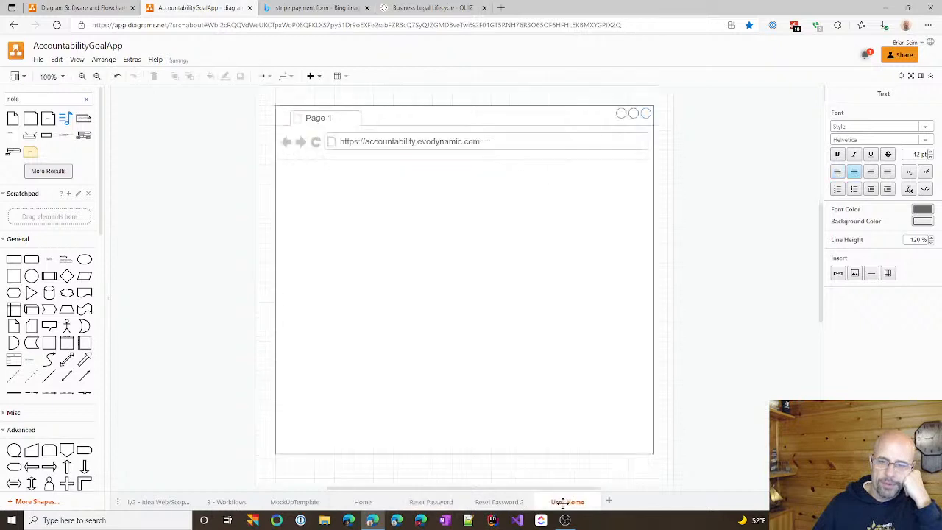
double_click(329, 118)
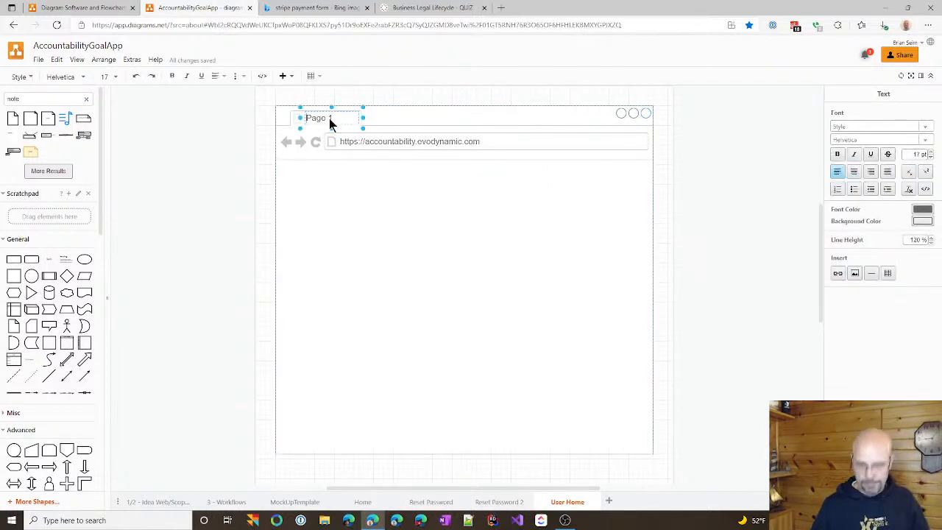
key("BackSpace")
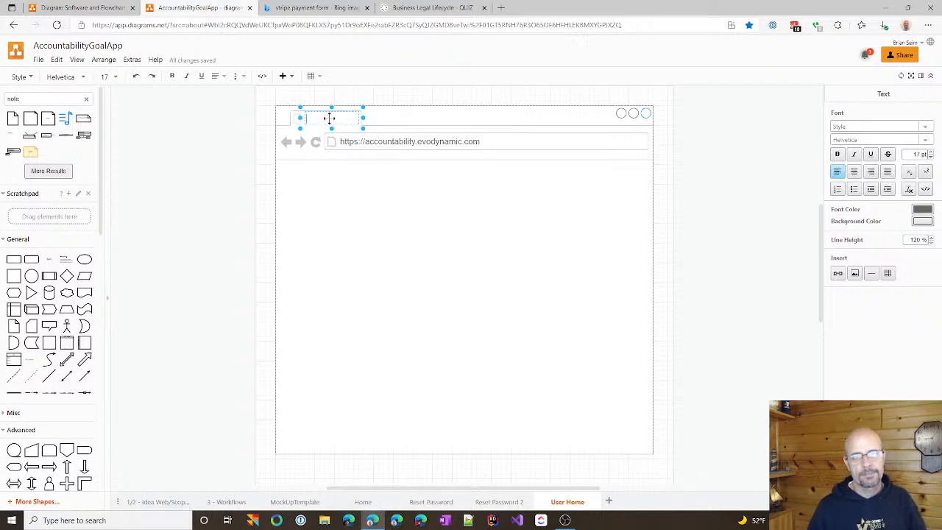
type("Member")
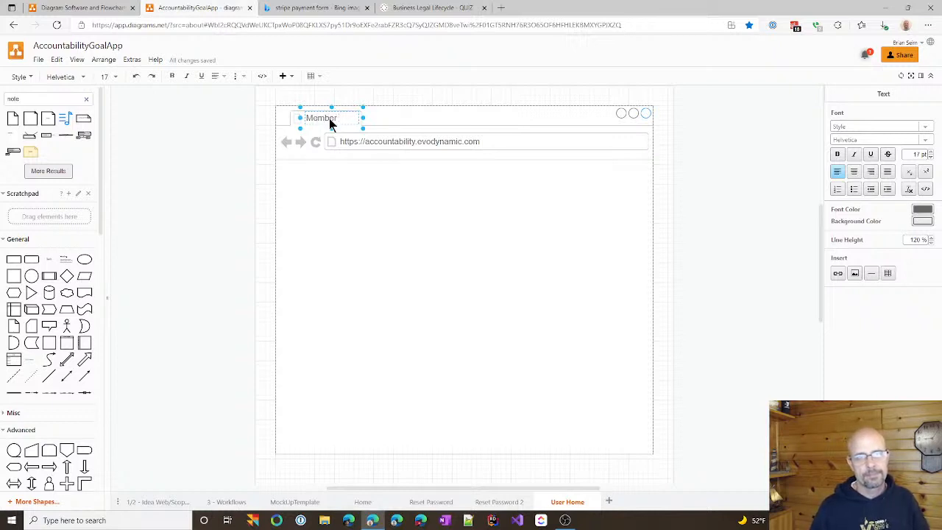
type(" Home")
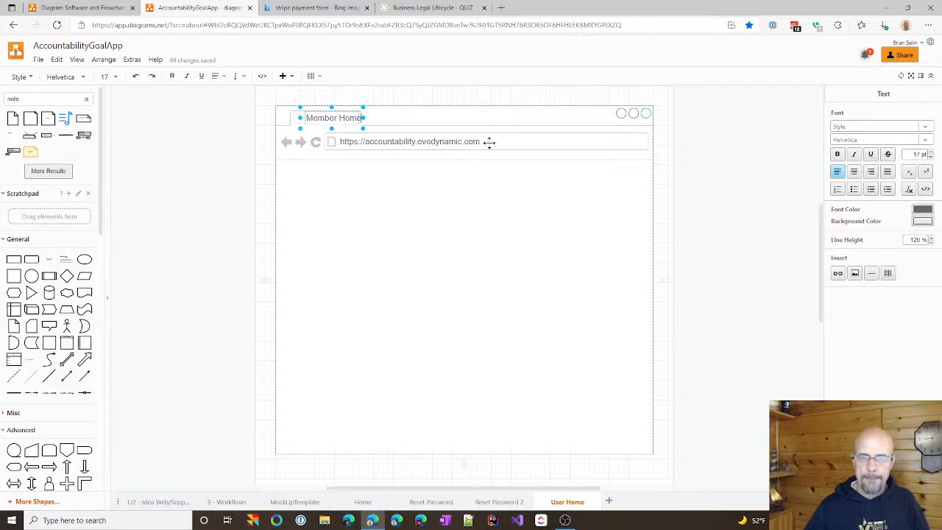
left_click(489, 142)
Append /member to the mockup's URL, undoing an accidental frame nudge
left_click(472, 142)
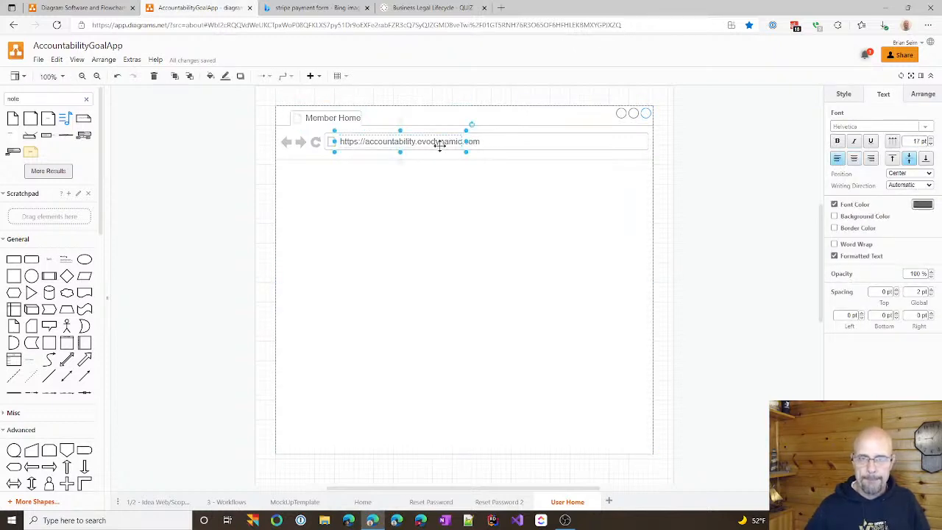
left_click_drag(440, 145, 437, 140)
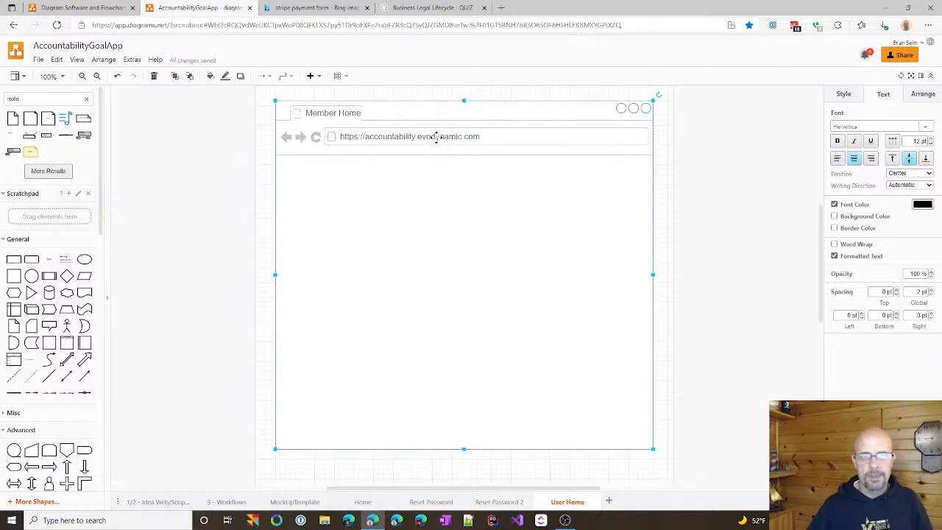
key("ctrl+z")
double_click(431, 139)
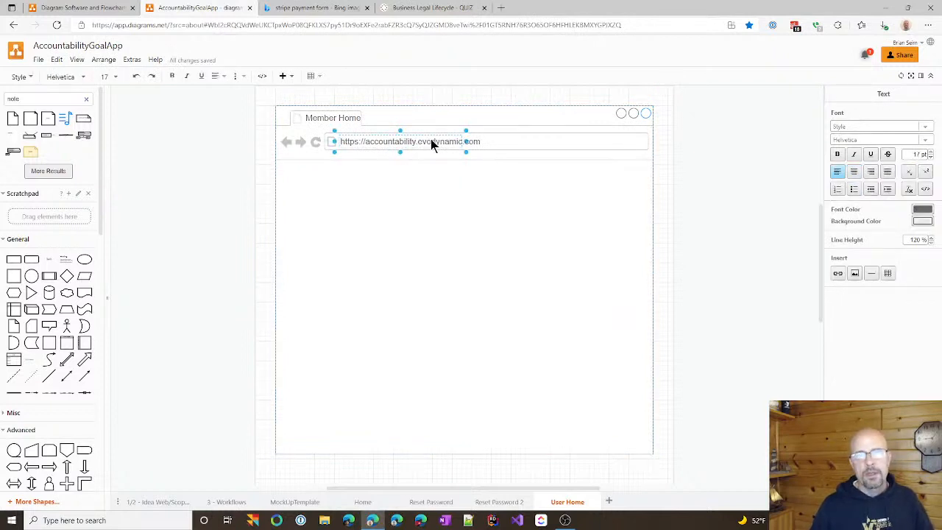
type("/")
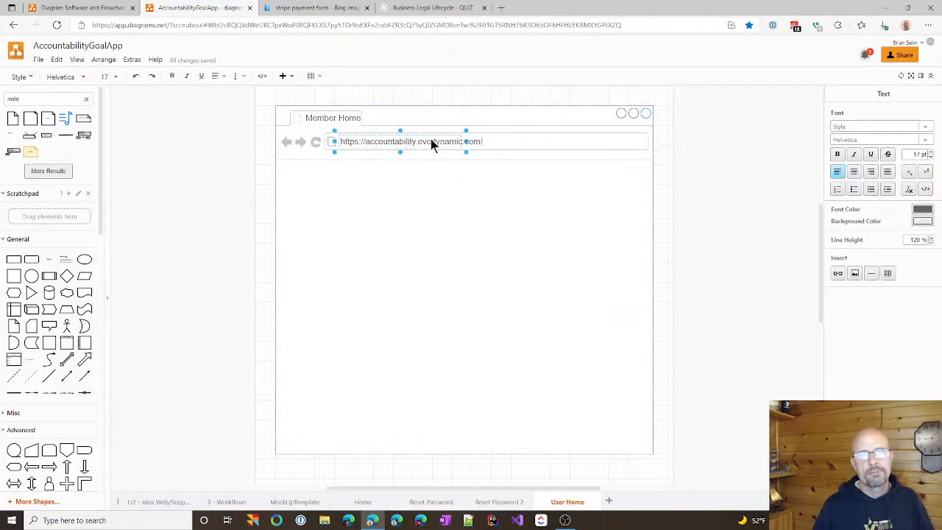
type("member")
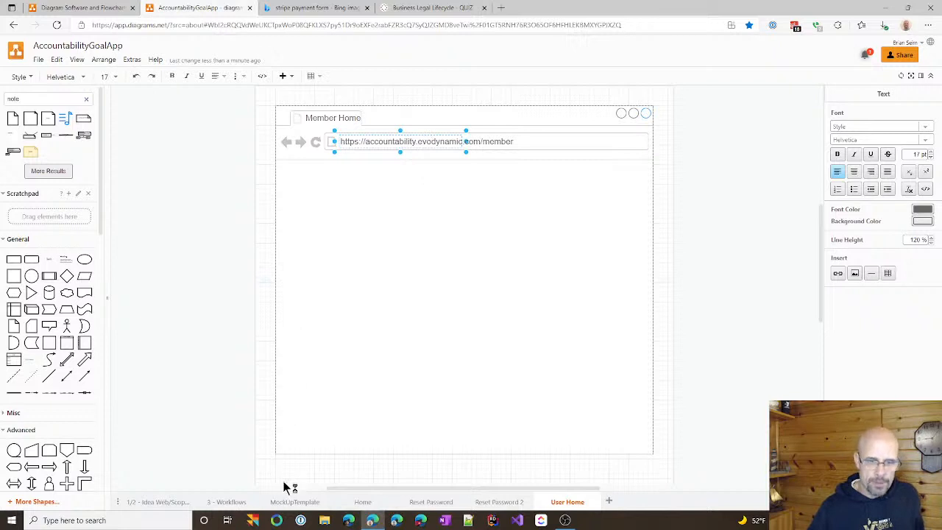
left_click(227, 502)
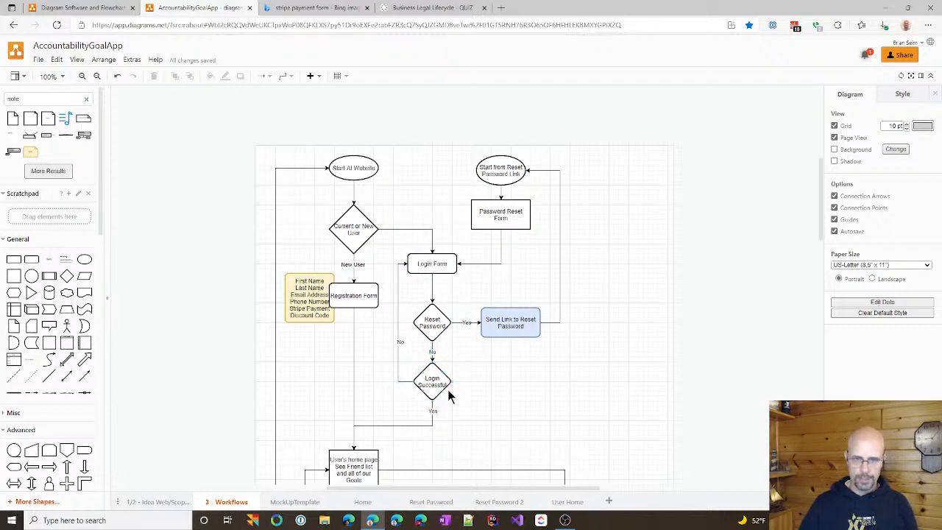
Scroll down the Workflows flowchart to review the home page's branching steps
scroll(379, 420, "down", 1)
scroll(382, 418, "down", 2)
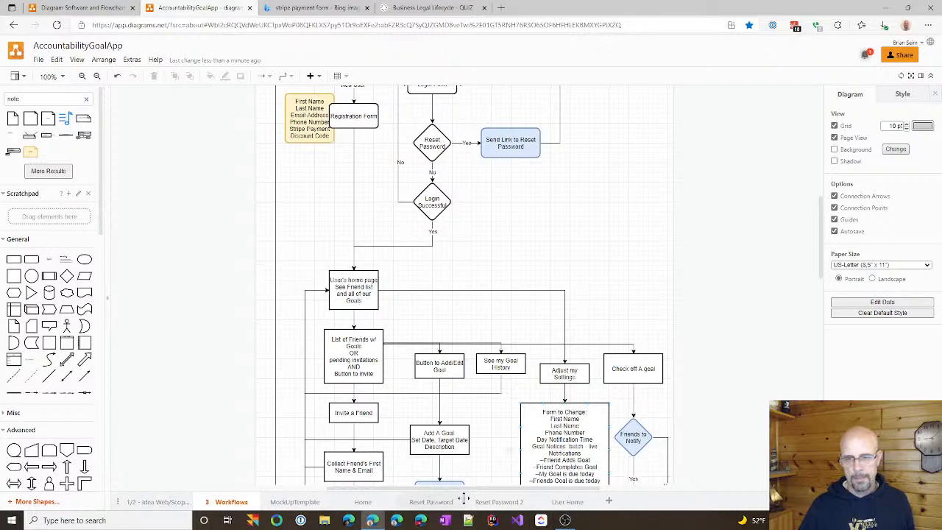
Link the Home page's Register button to the User Home page
left_click(363, 502)
left_click(409, 440)
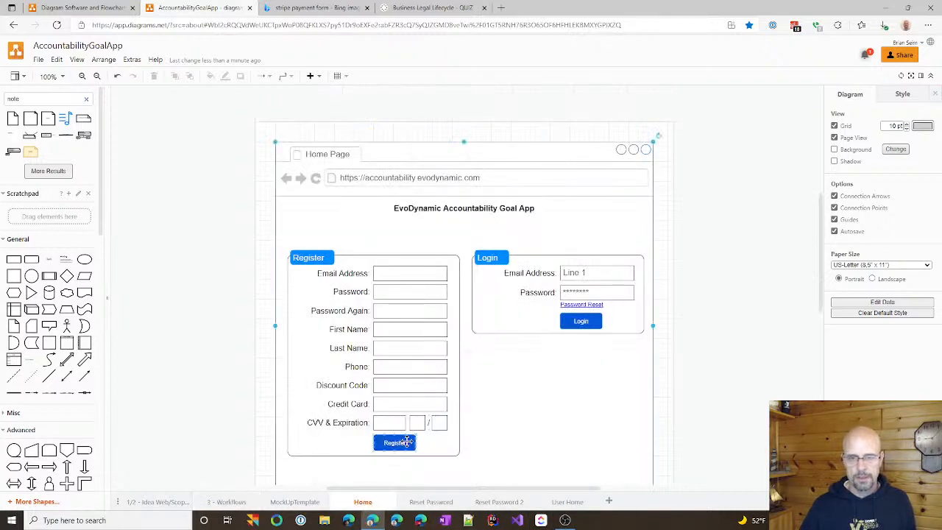
left_click(407, 440)
double_click(407, 440)
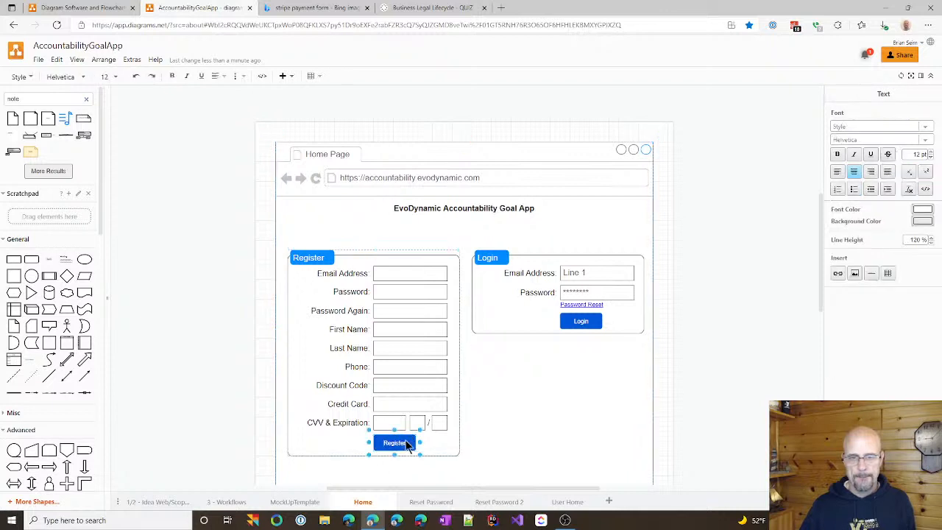
right_click(407, 445)
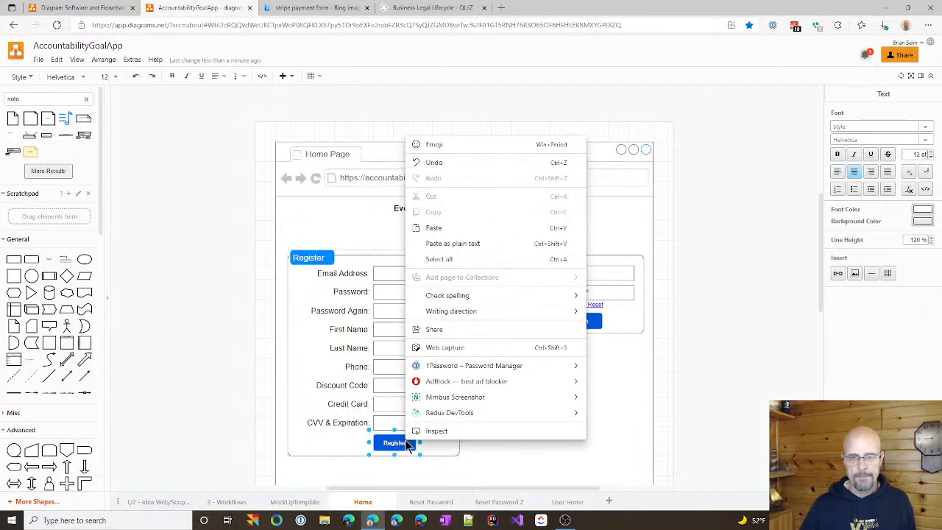
left_click(448, 442)
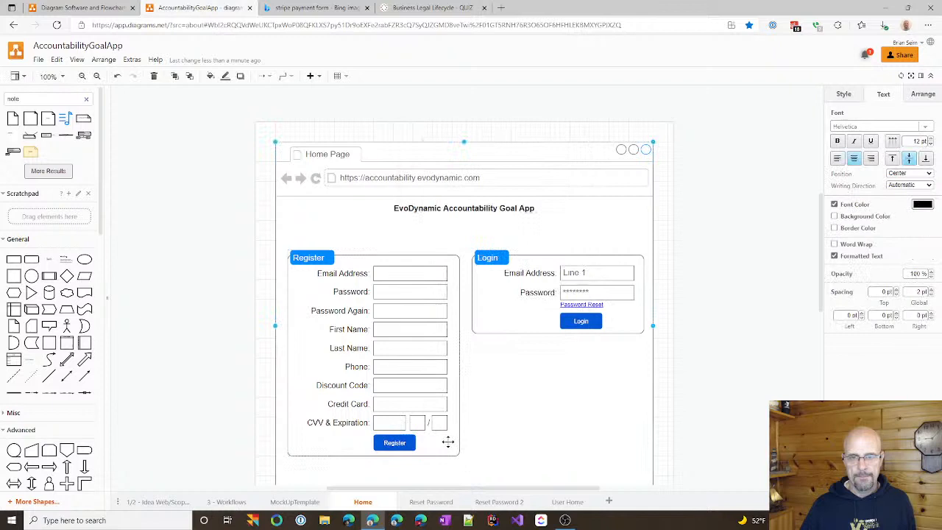
left_click(394, 444)
double_click(396, 444)
right_click(398, 448)
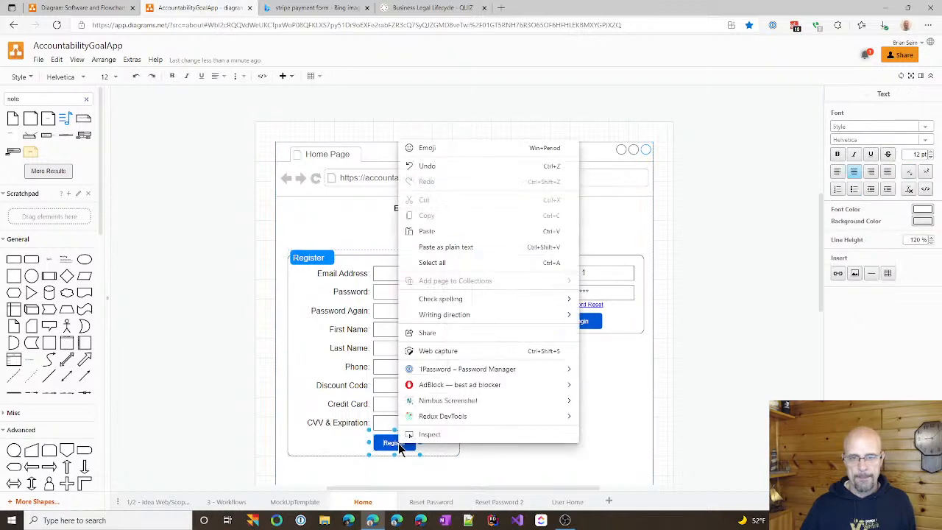
right_click(411, 446)
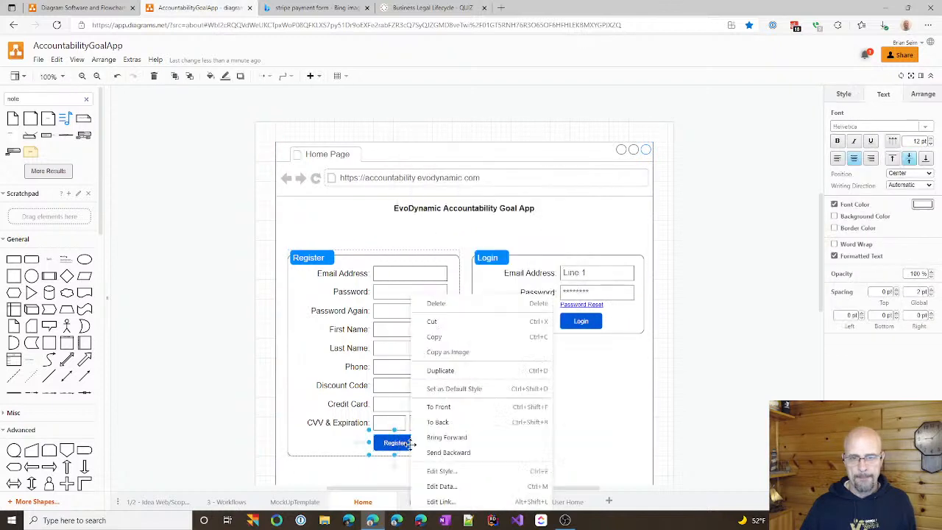
left_click(443, 505)
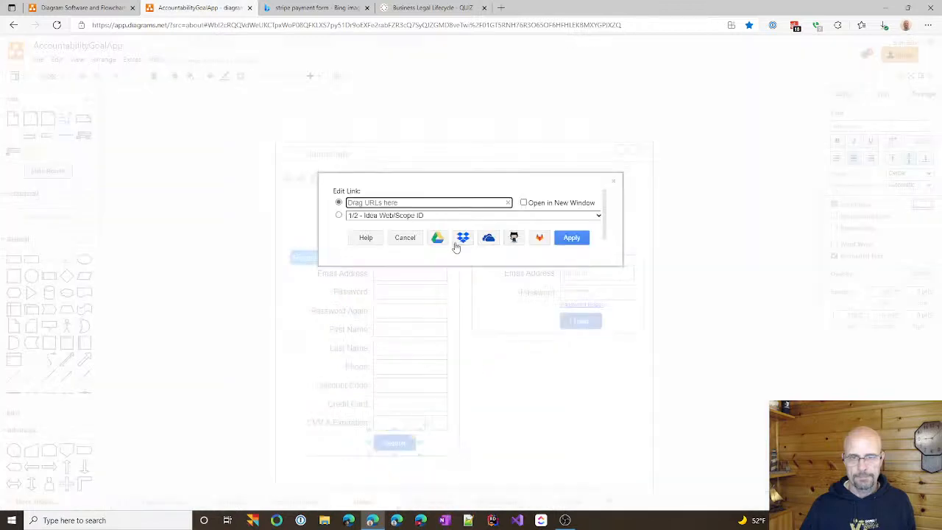
left_click(458, 215)
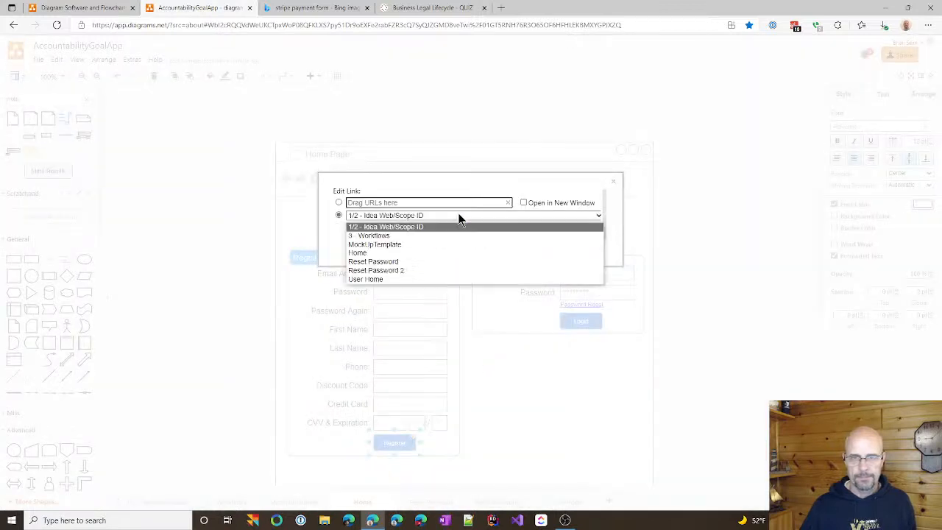
left_click(443, 280)
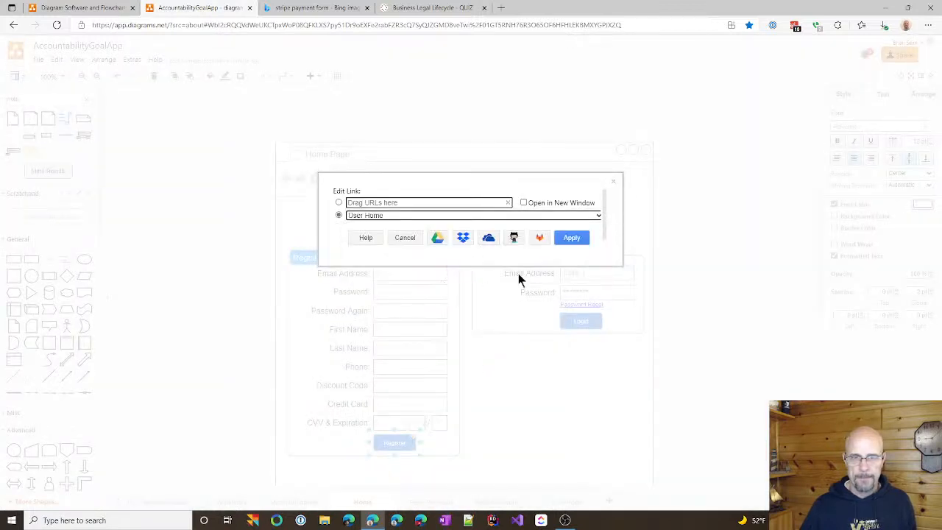
left_click(566, 243)
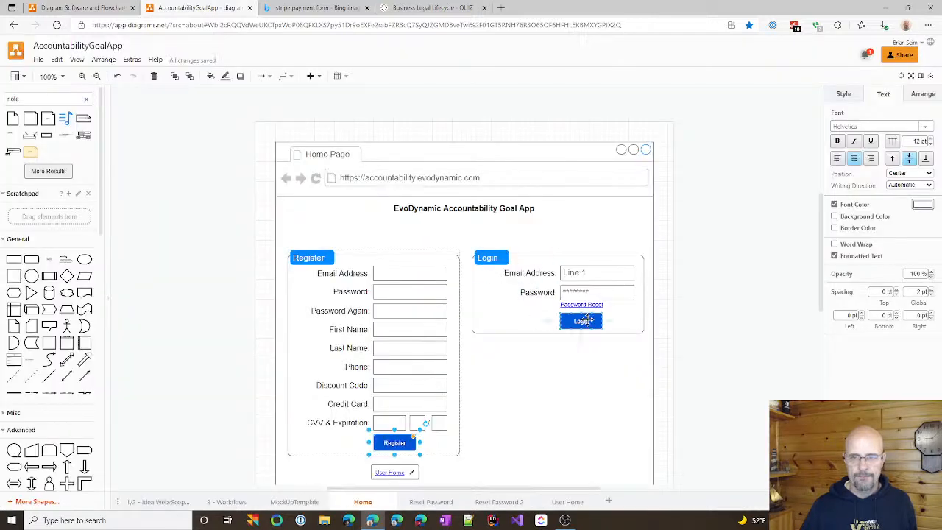
Begin linking the Login button to User Home, but close the dialog without applying
right_click(588, 321)
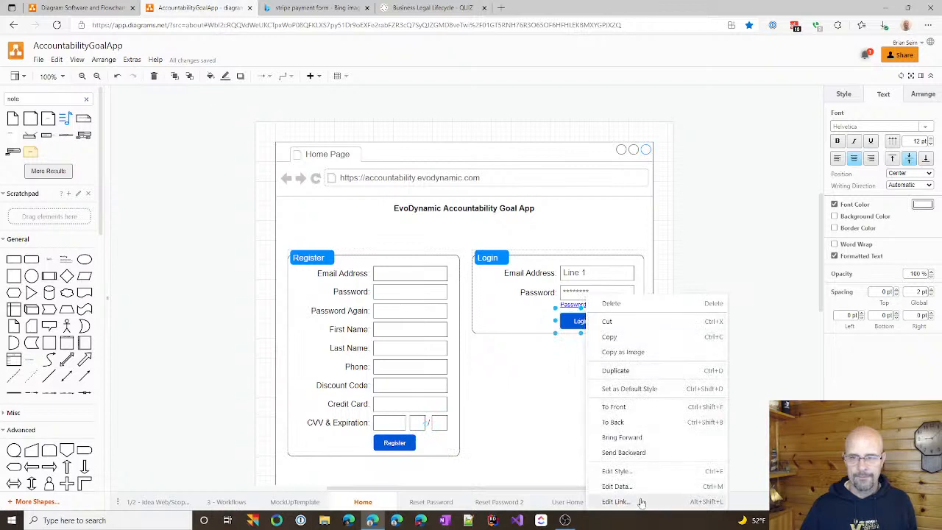
left_click(615, 502)
left_click(458, 215)
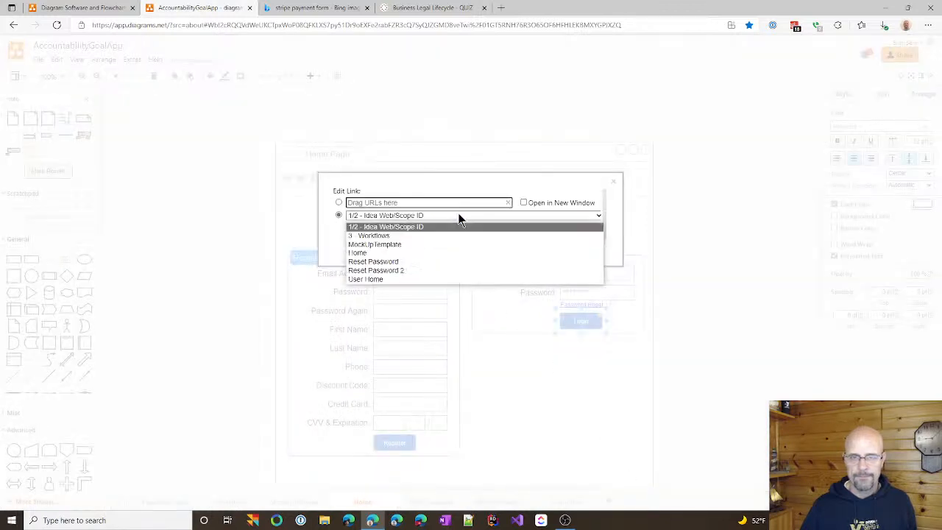
left_click(458, 280)
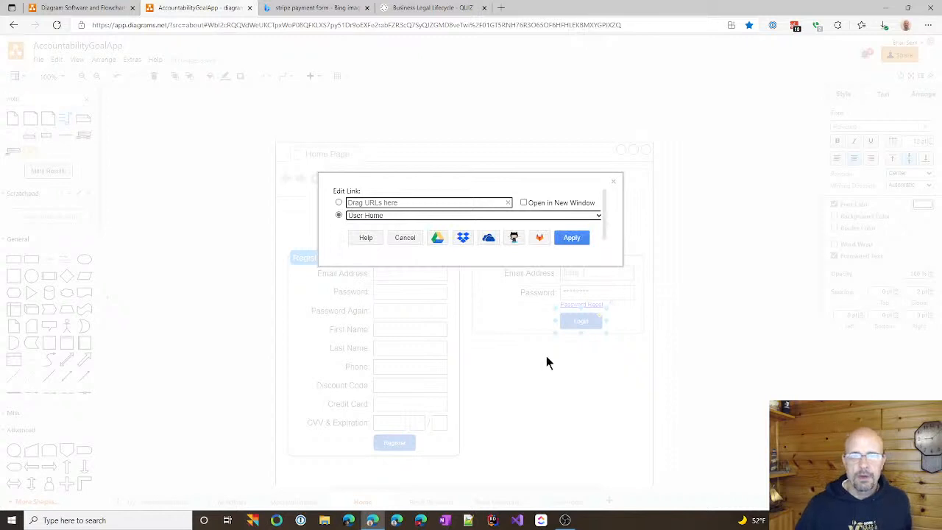
key("Return")
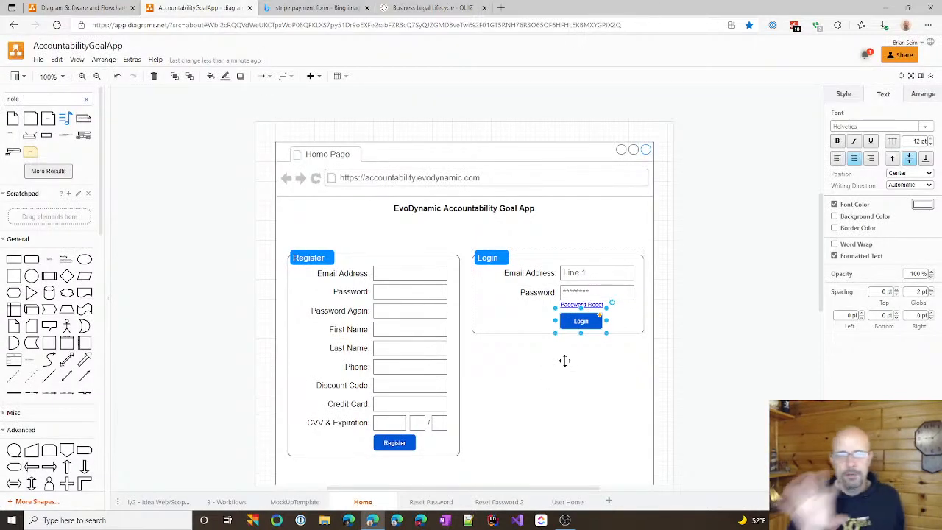
left_click(581, 321)
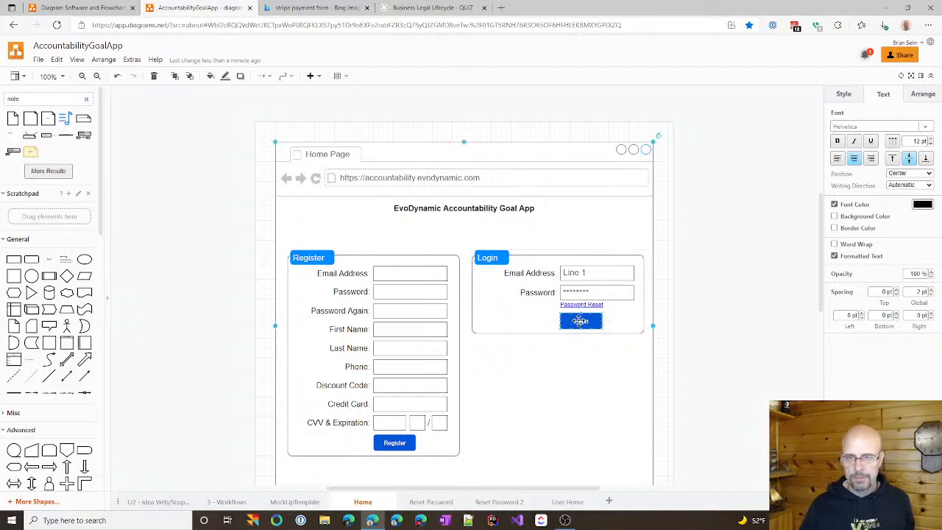
left_click(597, 321)
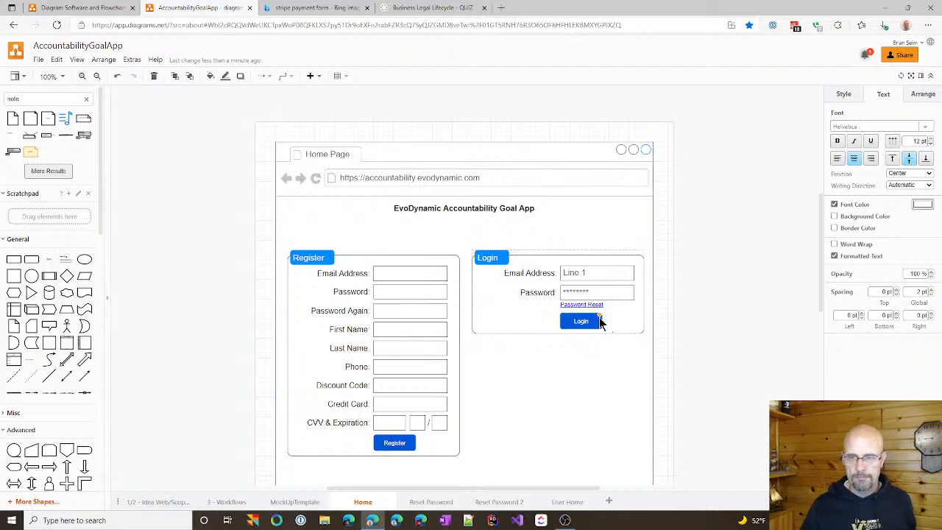
Link the Login button to User Home and follow the link to that page
left_click(395, 442)
left_click(396, 443)
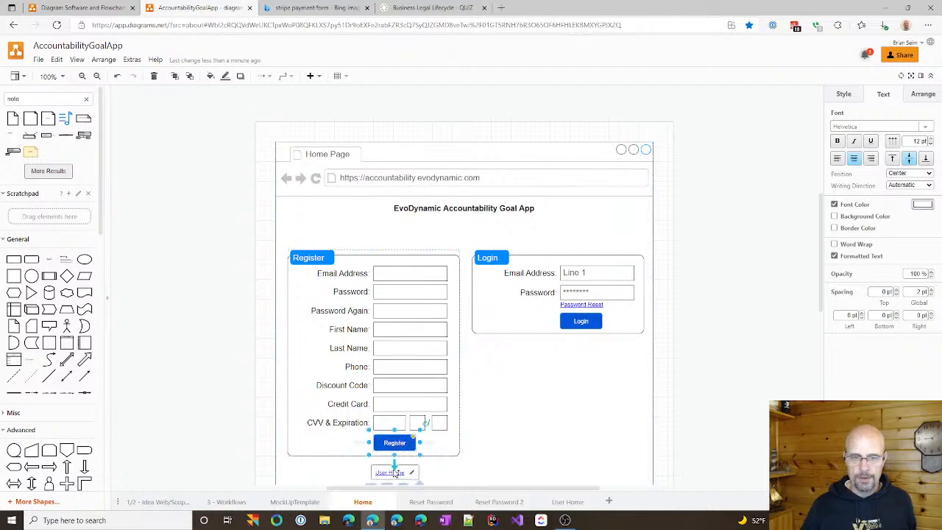
left_click(573, 323)
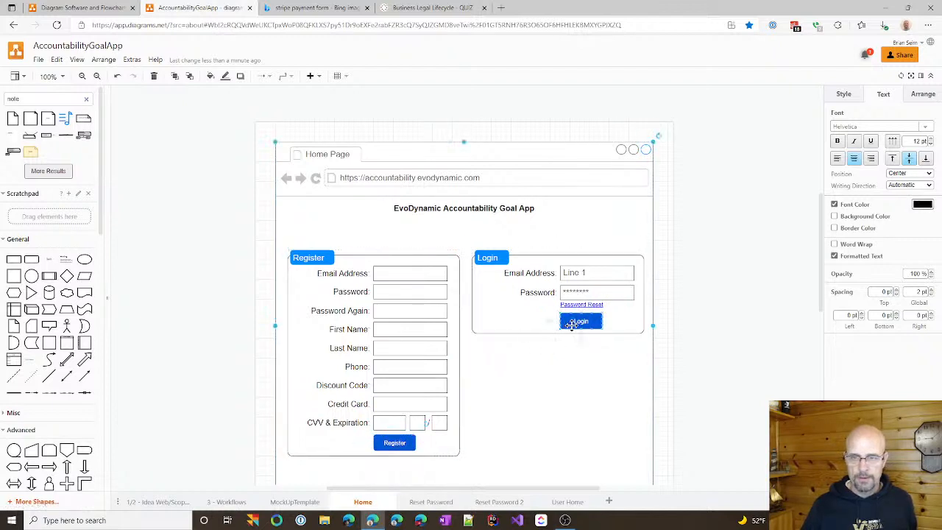
right_click(572, 325)
left_click(552, 373)
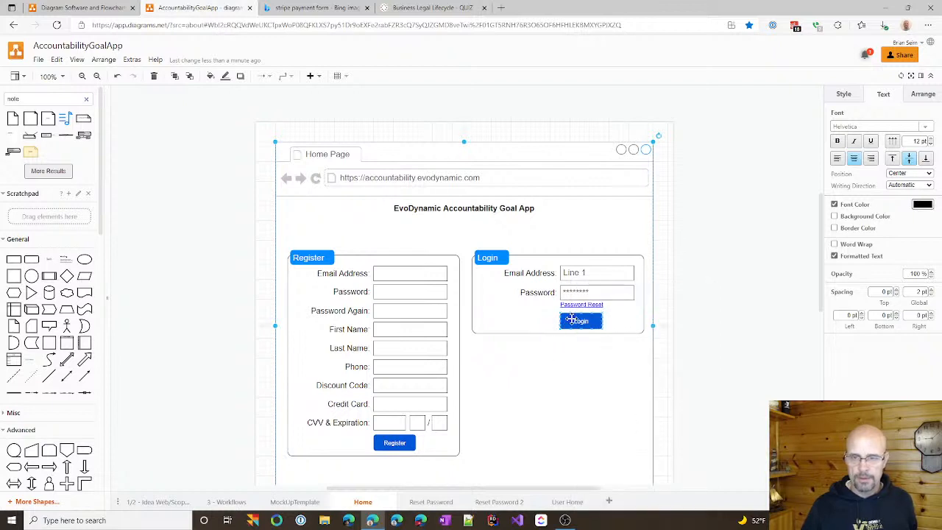
double_click(572, 320)
right_click(572, 320)
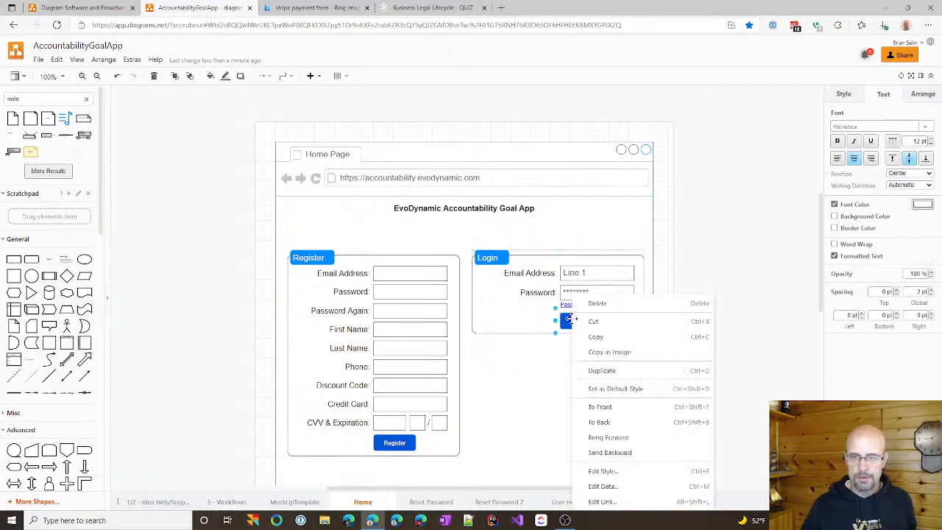
left_click(597, 503)
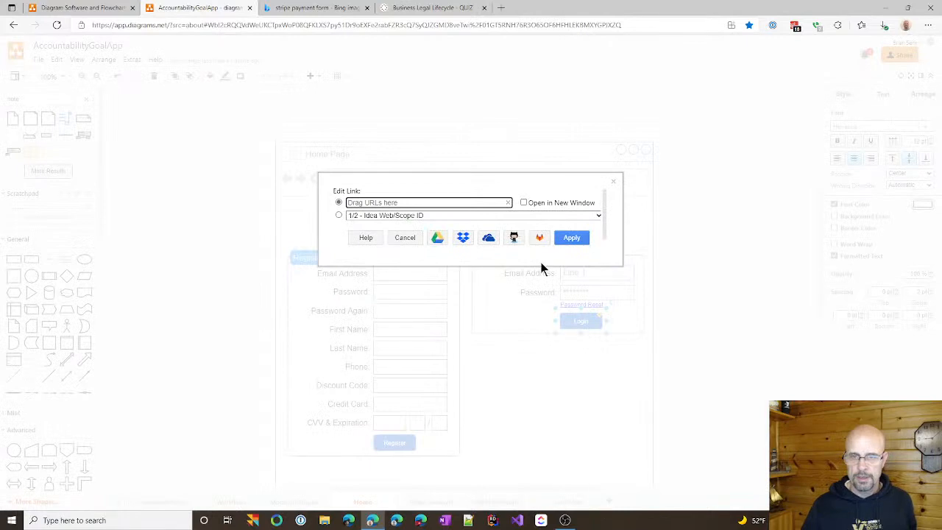
left_click(472, 215)
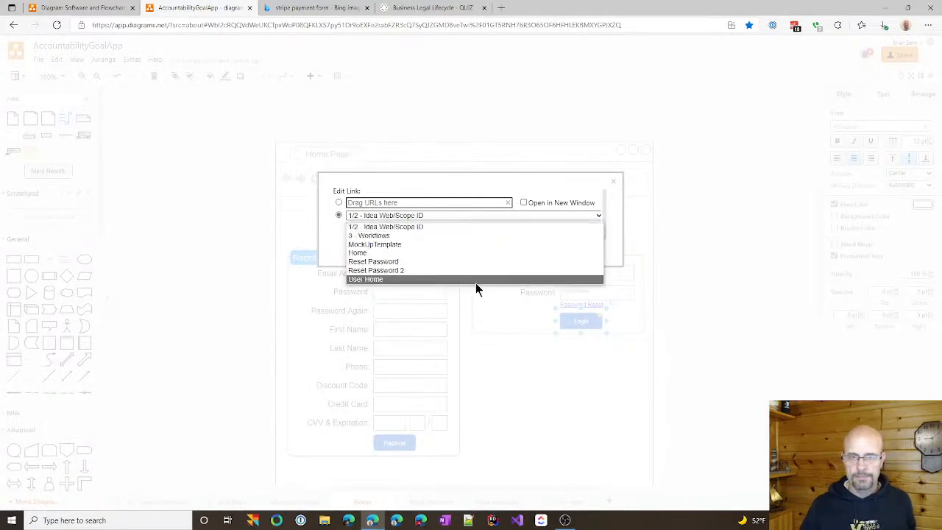
left_click(476, 283)
left_click(569, 238)
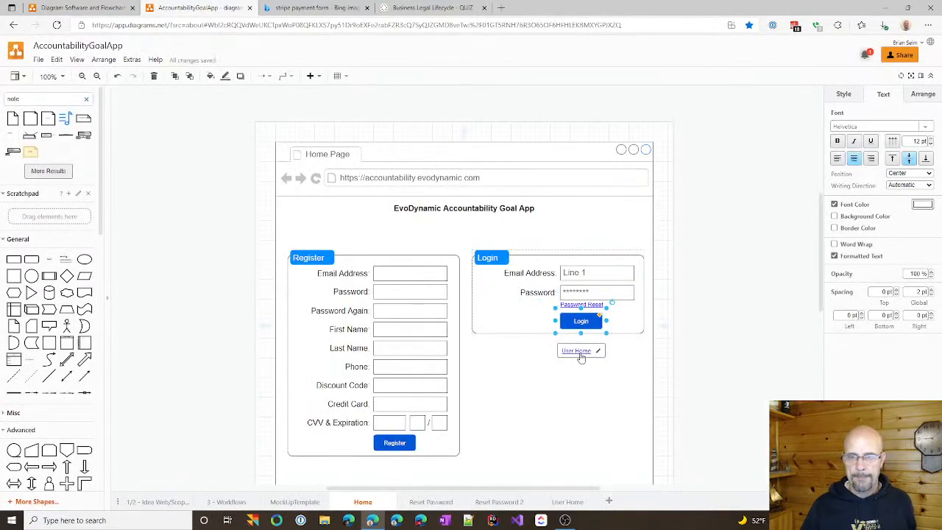
left_click(580, 352)
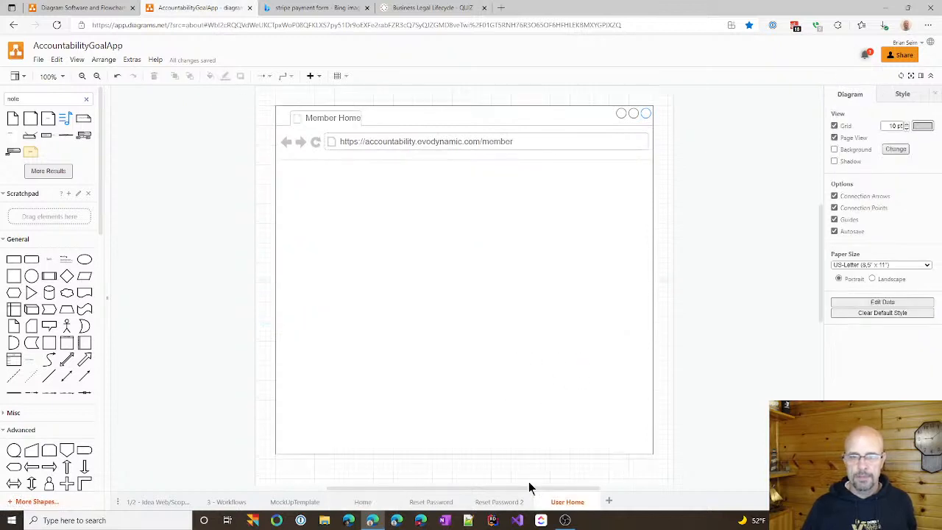
left_click(488, 502)
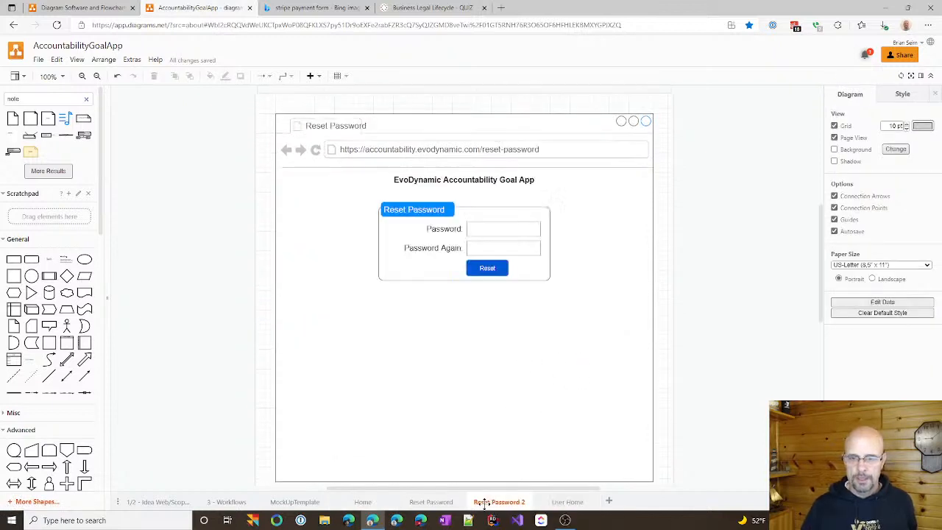
left_click(453, 181)
left_click(454, 182)
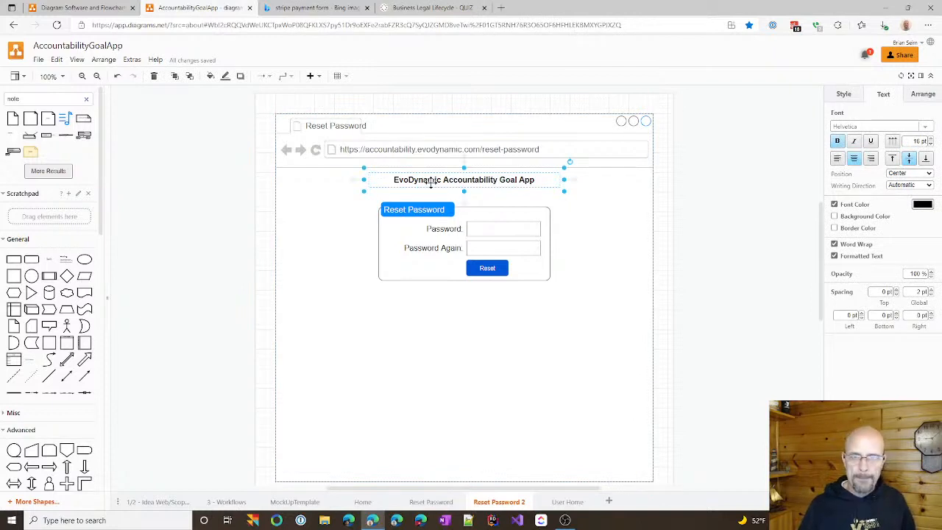
right_click(427, 183)
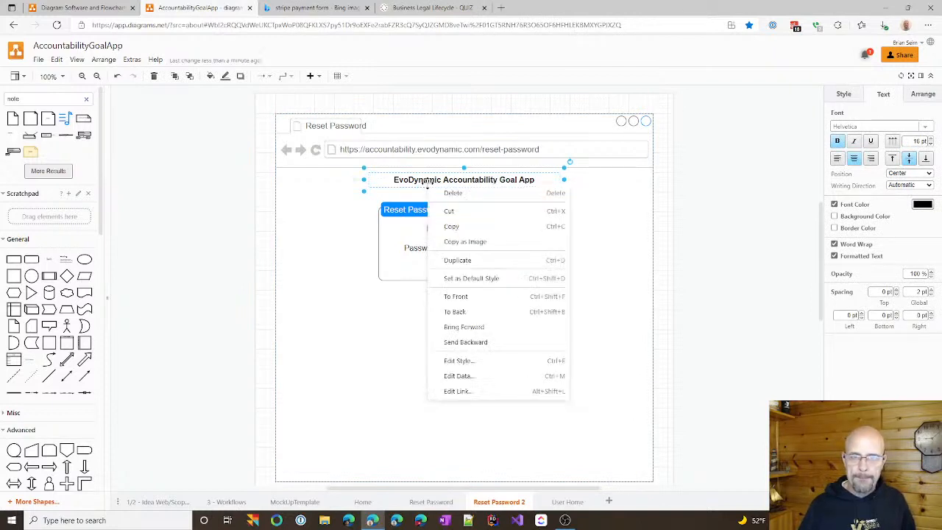
left_click(447, 229)
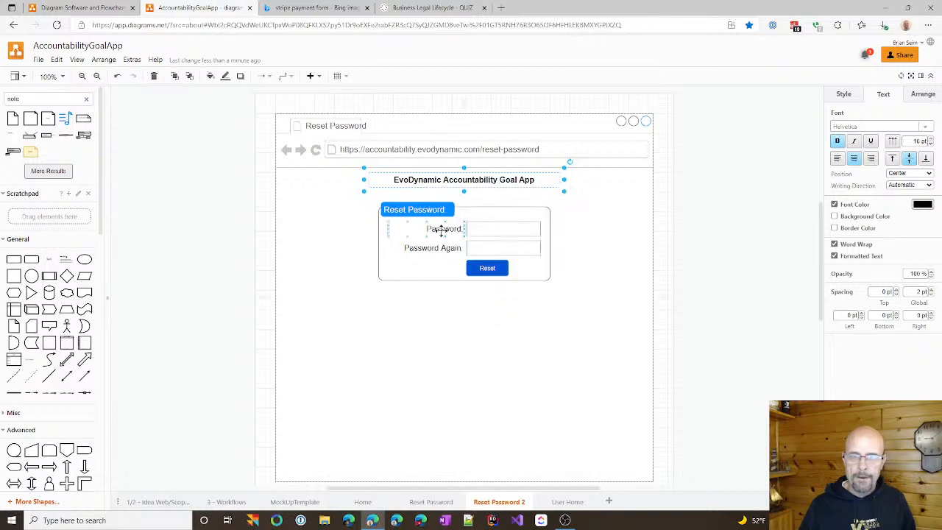
left_click(554, 503)
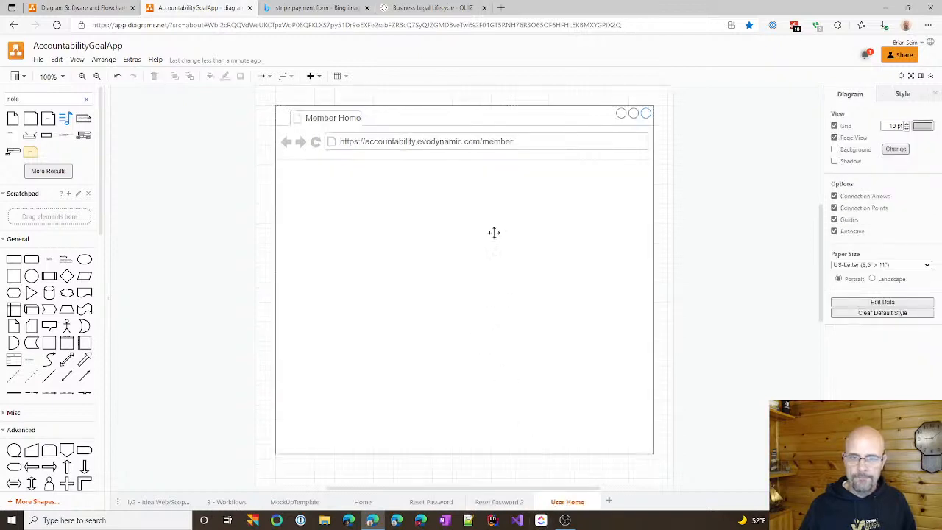
right_click(493, 190)
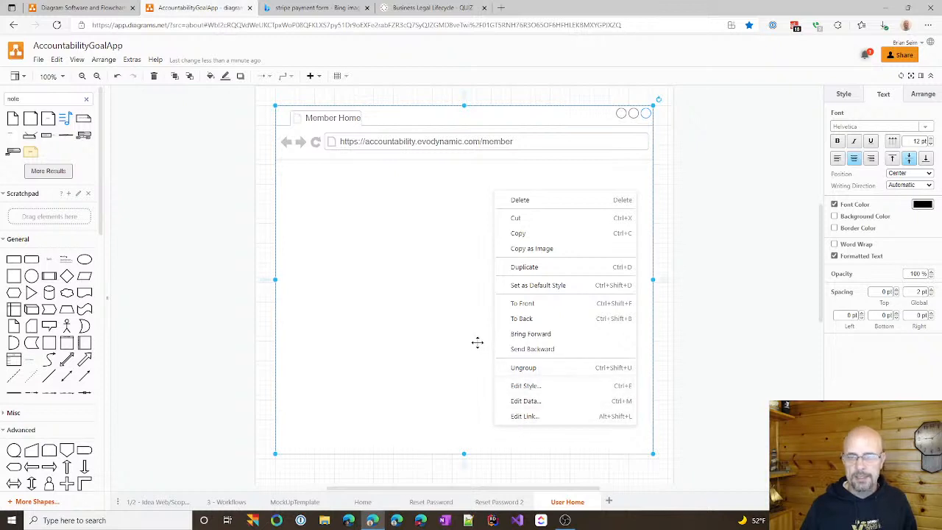
left_click(430, 309)
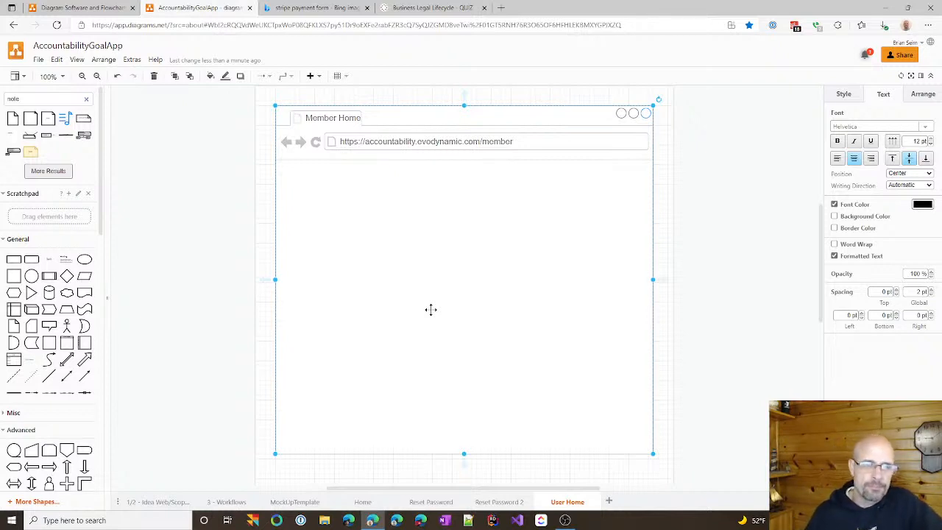
Add a 16 pt text box inside the Member Home mockup
left_click(227, 502)
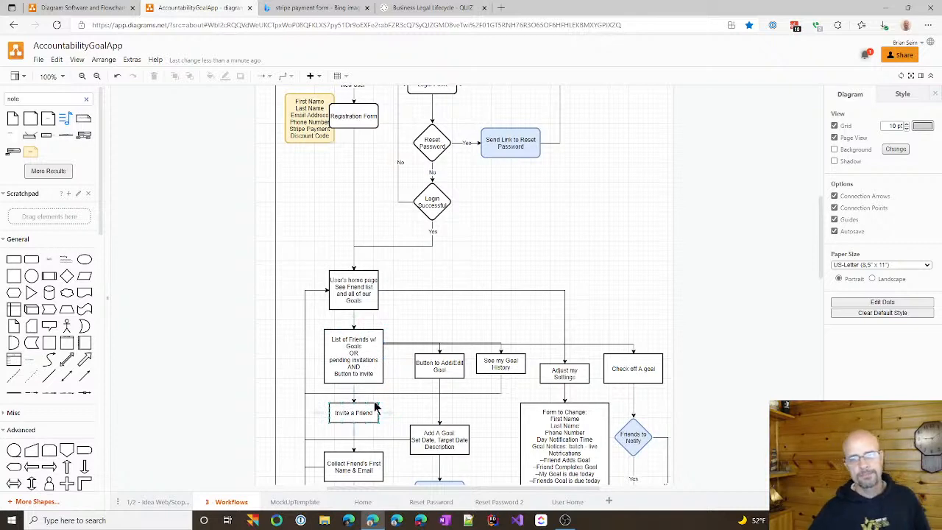
left_click(567, 502)
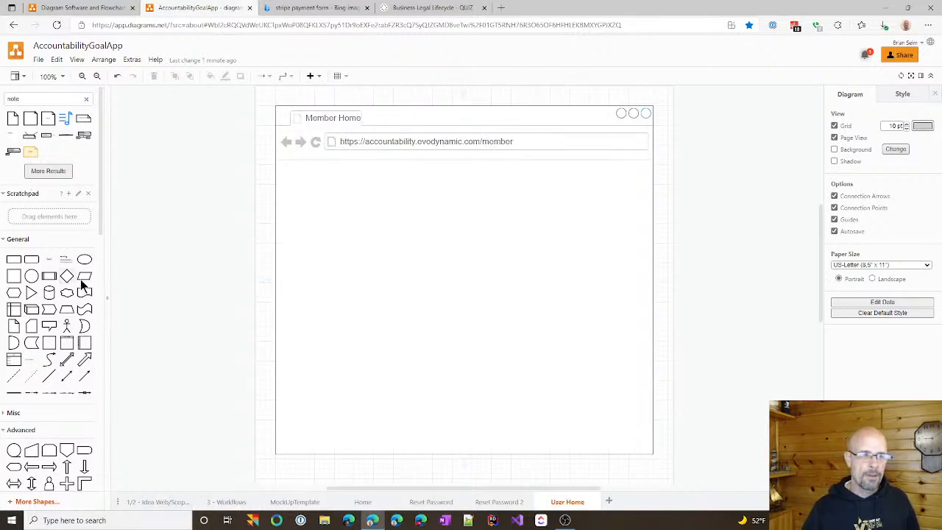
left_click_drag(49, 259, 383, 213)
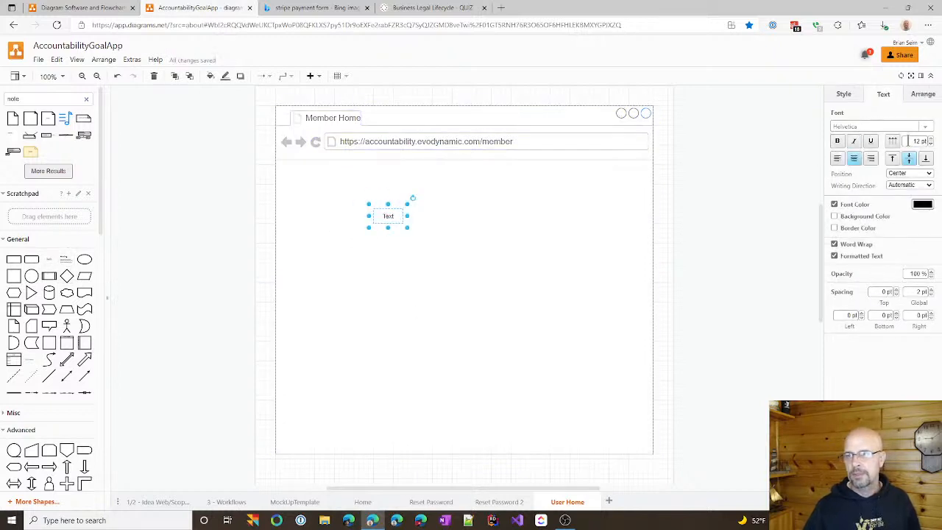
left_click(915, 141)
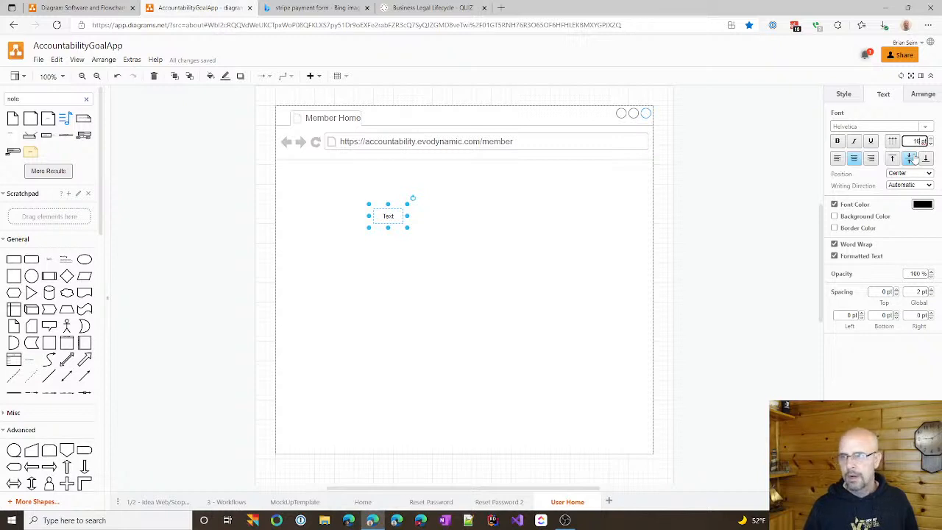
left_click(912, 157)
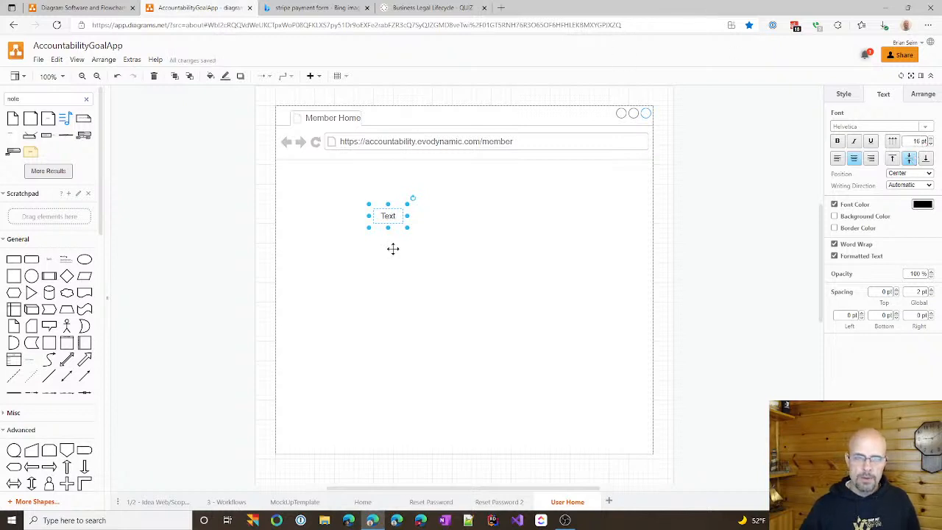
Enter 'EvoDynamic Accountability Goal App' as the text and widen it to fit one line
double_click(392, 216)
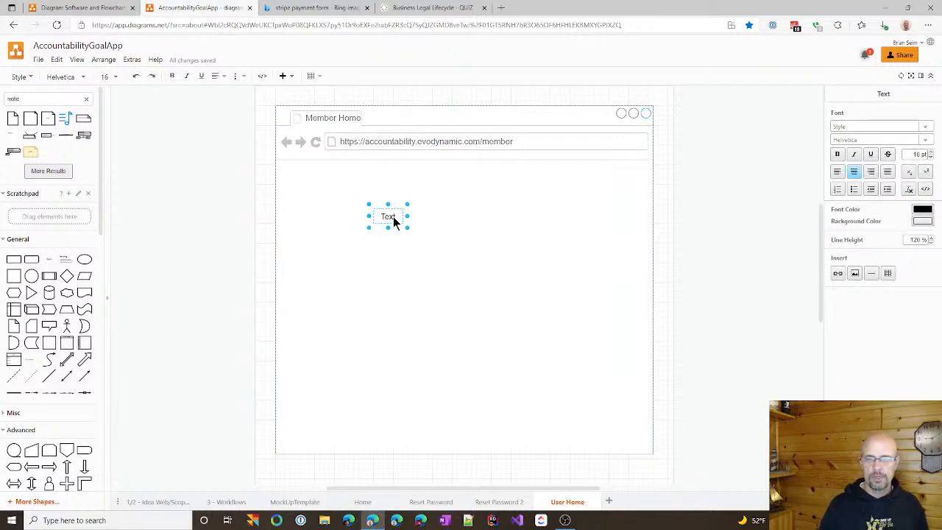
type("EvoDy")
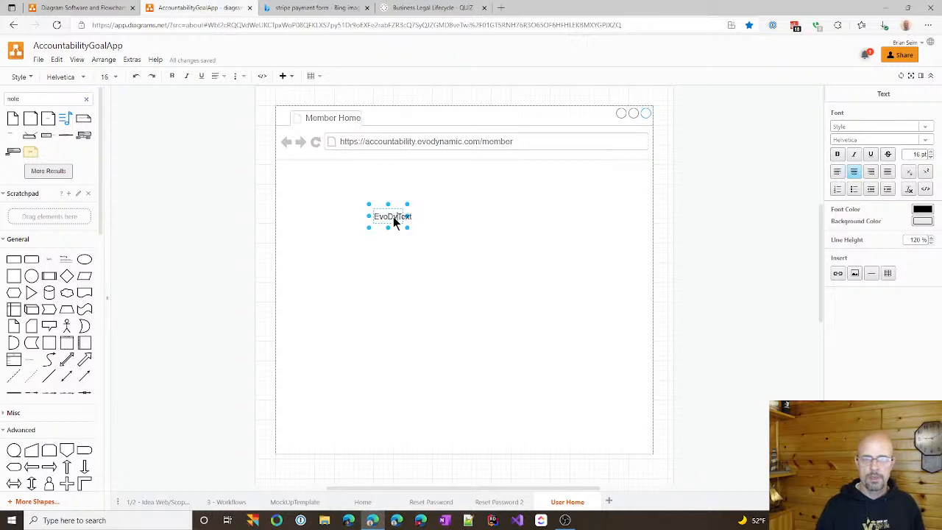
type("namic Accou")
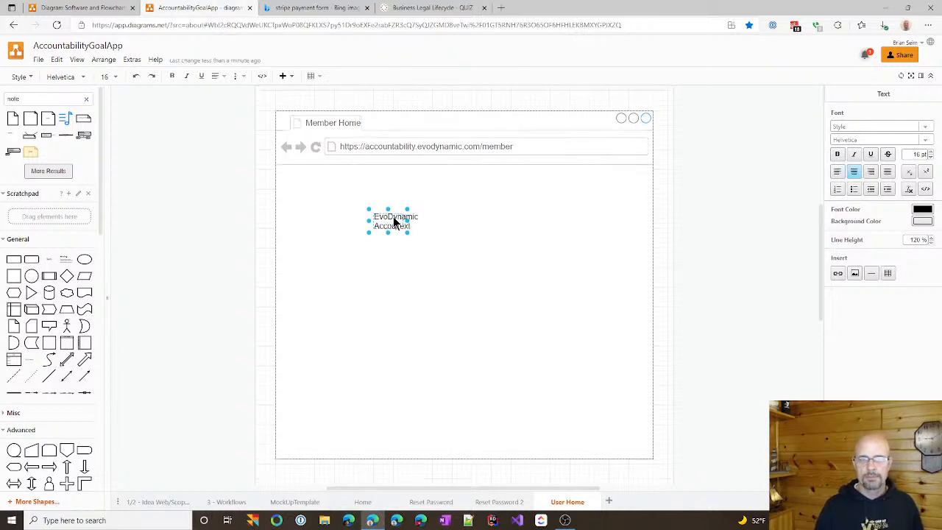
type("ntability Goal ")
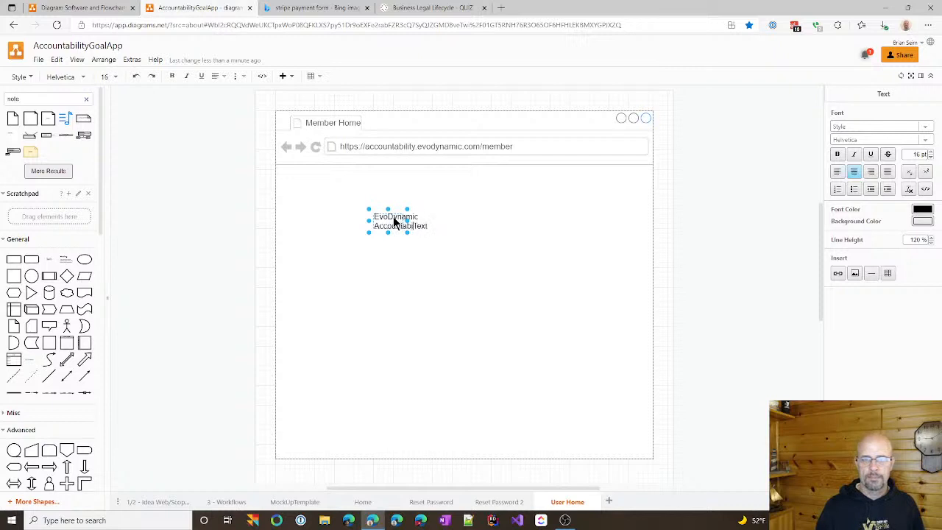
type("App")
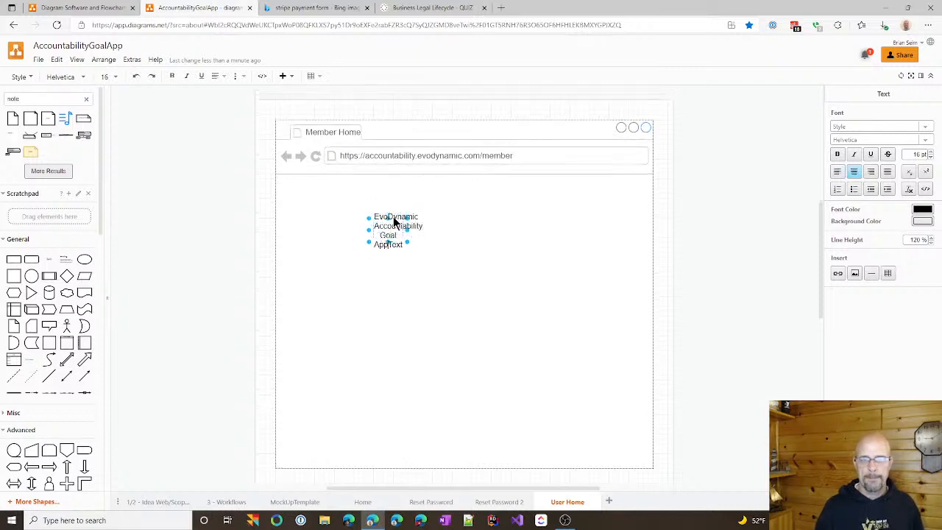
key("Delete")
key("Delete")
key("Delete")
key("Delete")
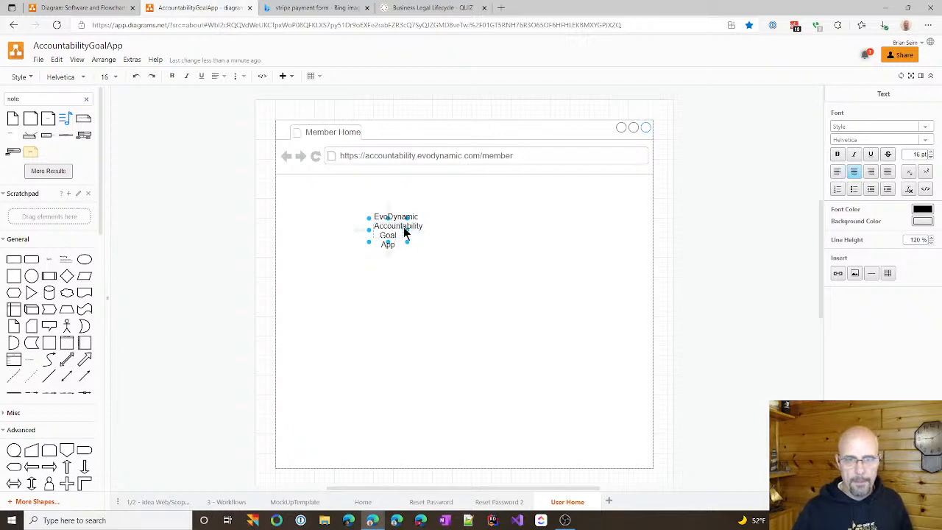
left_click_drag(407, 229, 544, 229)
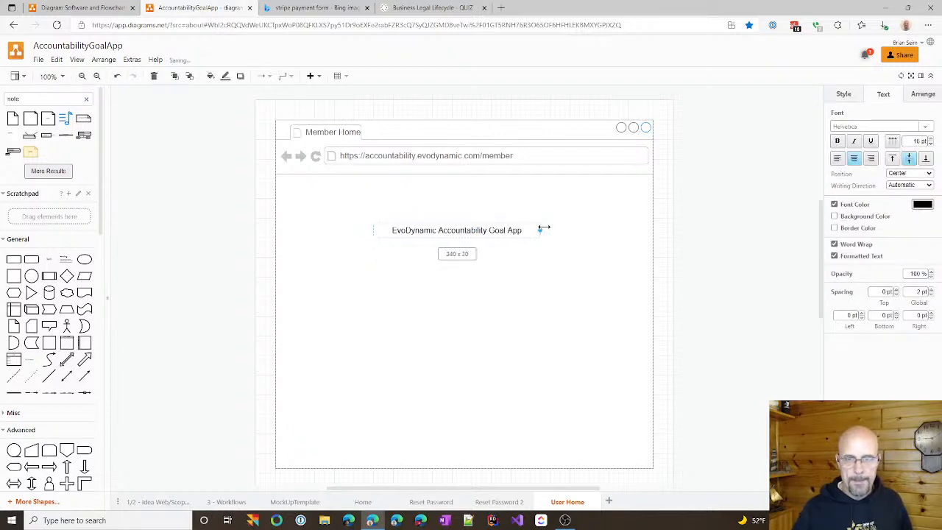
left_click(359, 502)
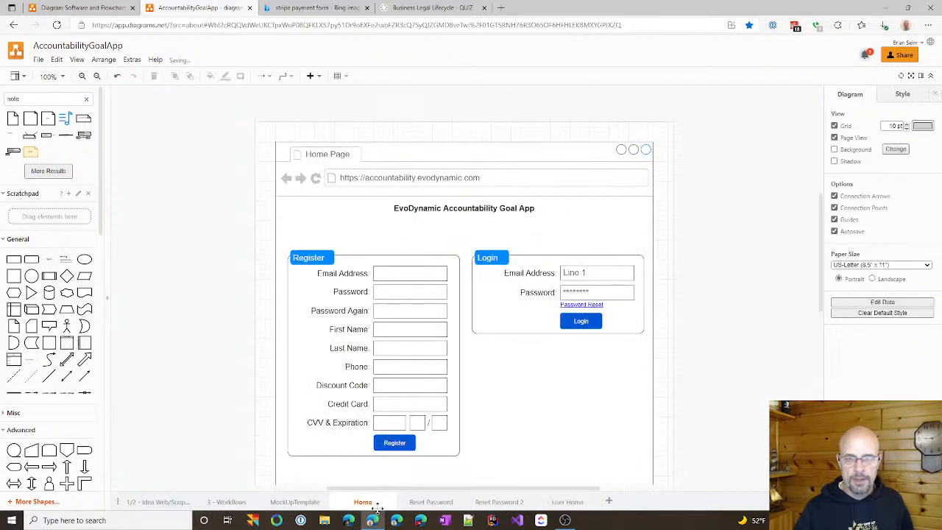
Inspect the app title formatting on the Home, Reset Password and Reset Password 2 pages
left_click(495, 213)
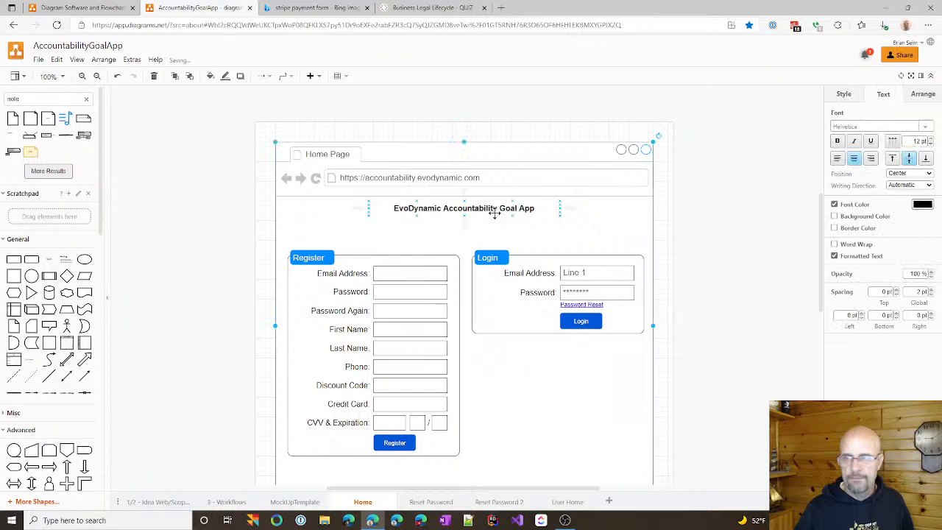
left_click(920, 142)
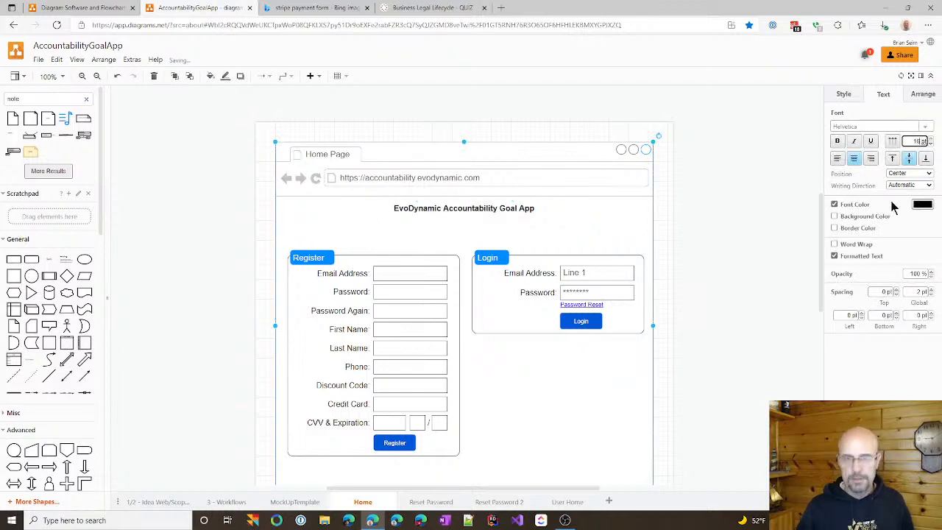
key("Return")
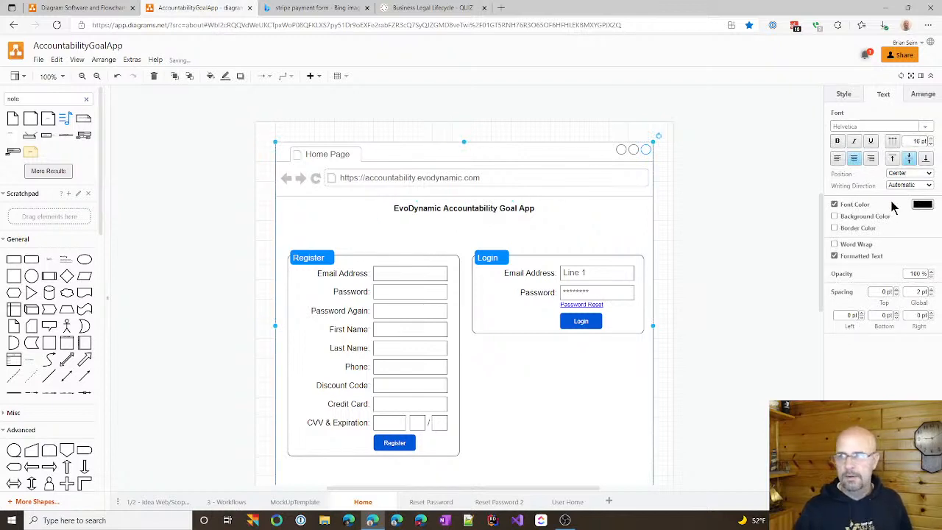
left_click(701, 246)
left_click(492, 211)
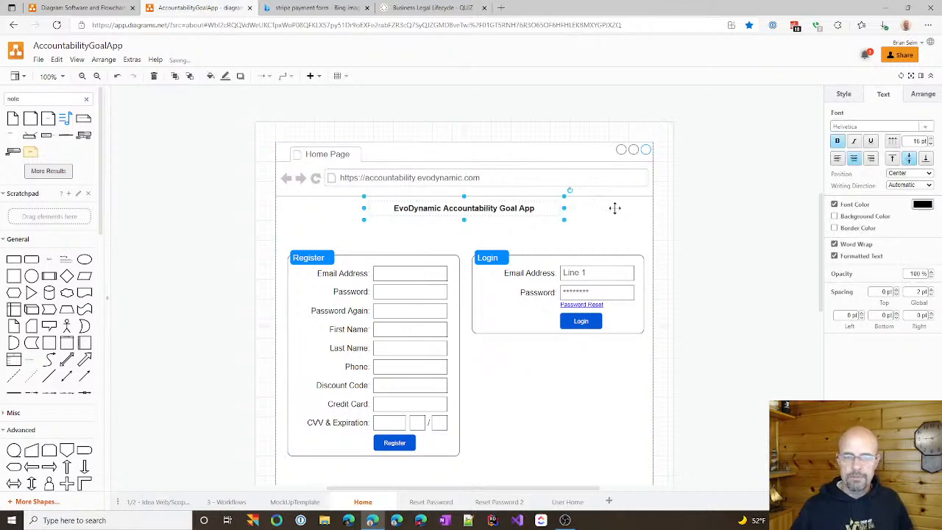
left_click(445, 502)
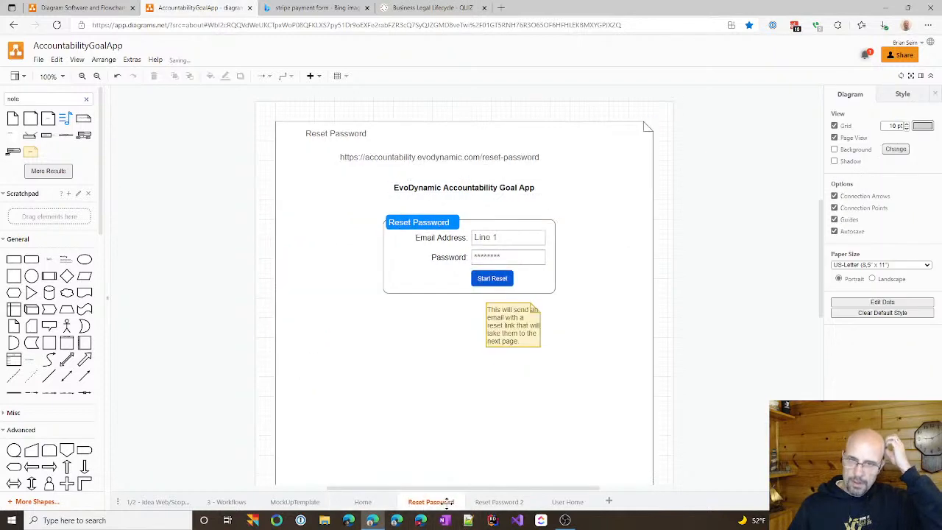
left_click(510, 191)
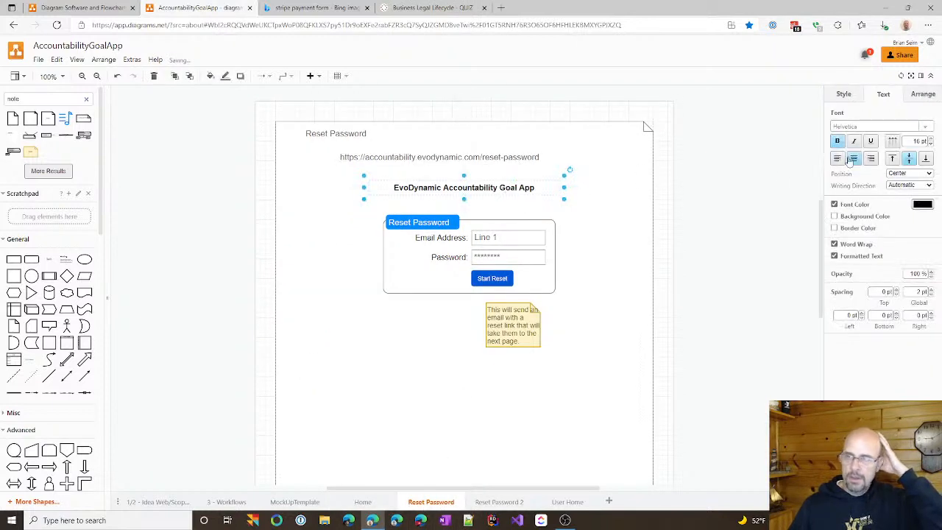
left_click(497, 502)
left_click(479, 179)
double_click(480, 181)
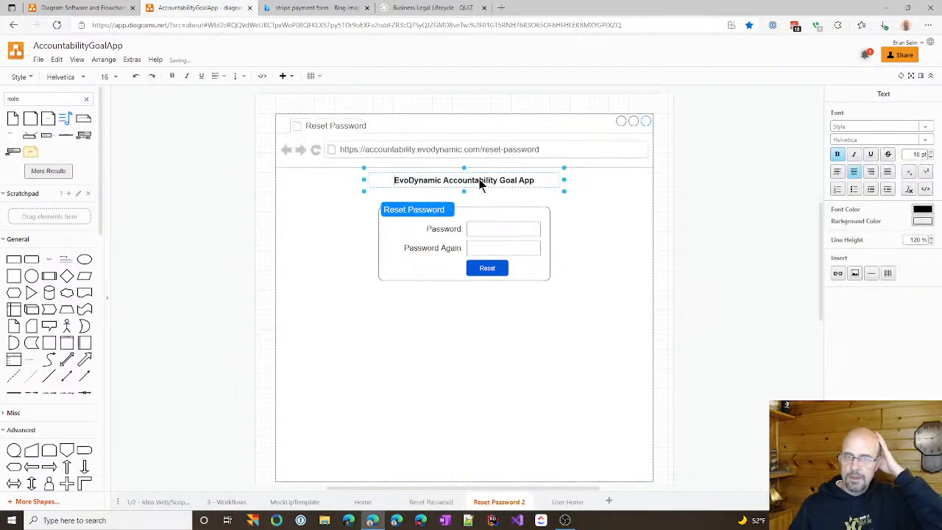
left_click(565, 502)
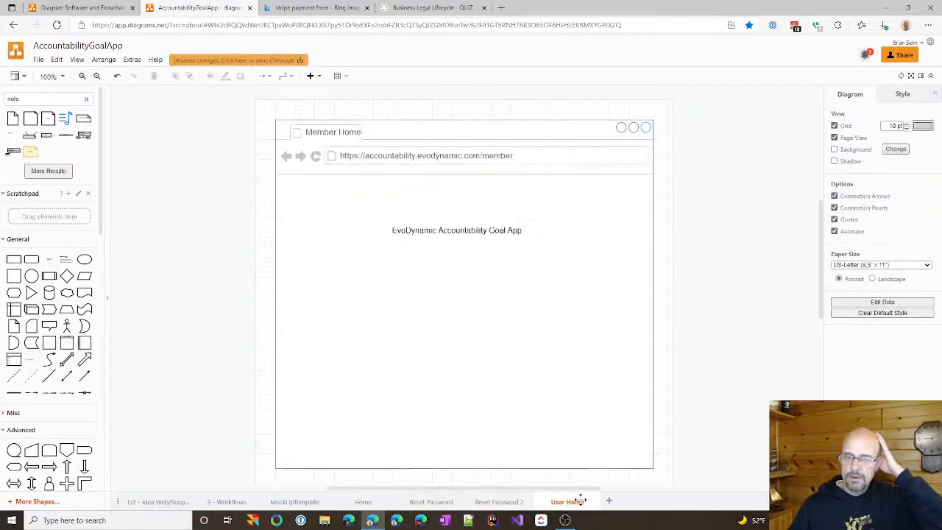
Bold the EvoDynamic Accountability Goal App title and move it up under the URL
left_click(465, 233)
double_click(465, 234)
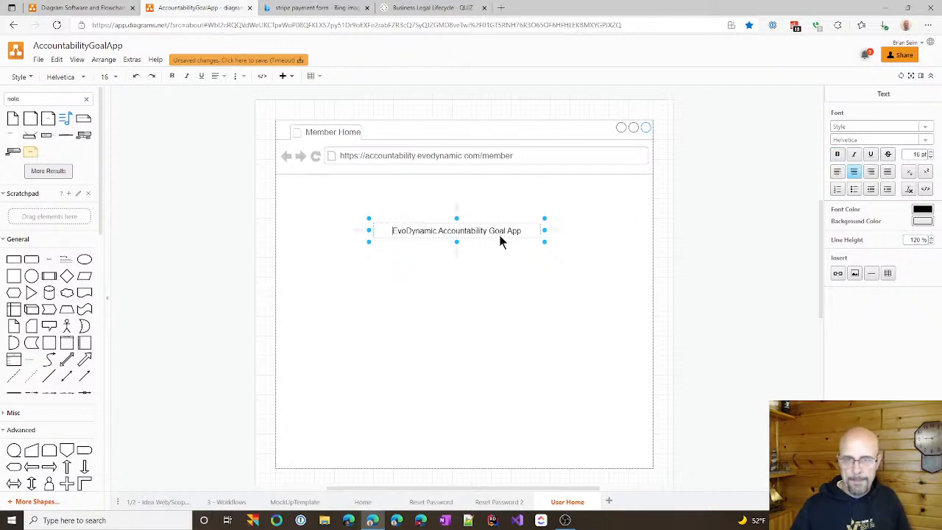
left_click(511, 273)
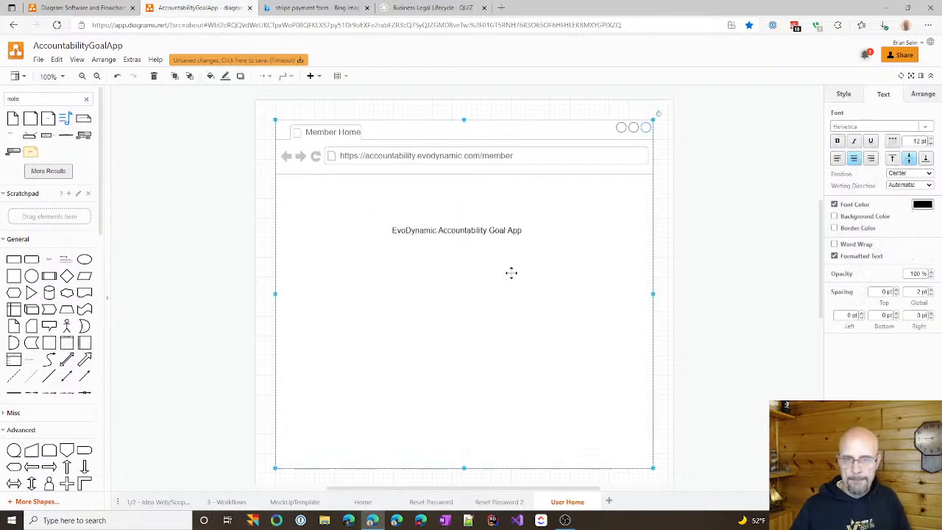
left_click(513, 231)
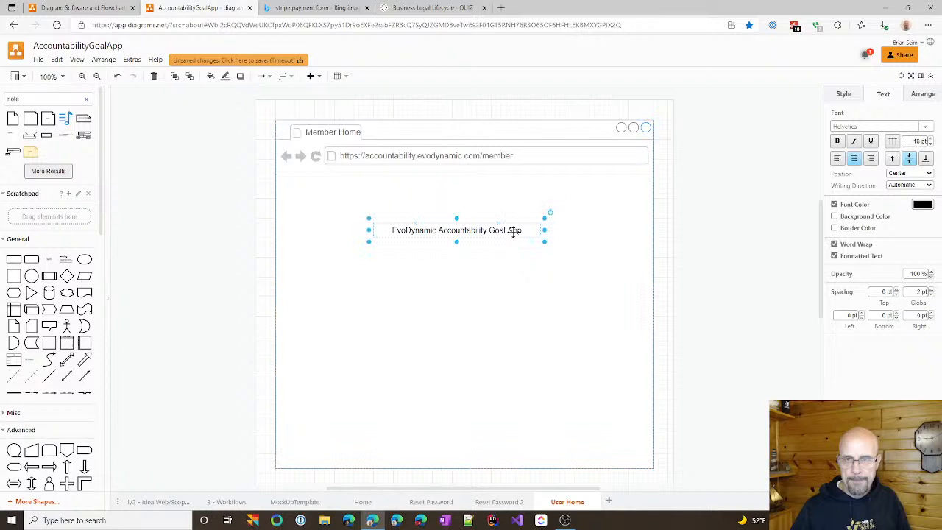
left_click(838, 141)
left_click_drag(498, 233, 498, 188)
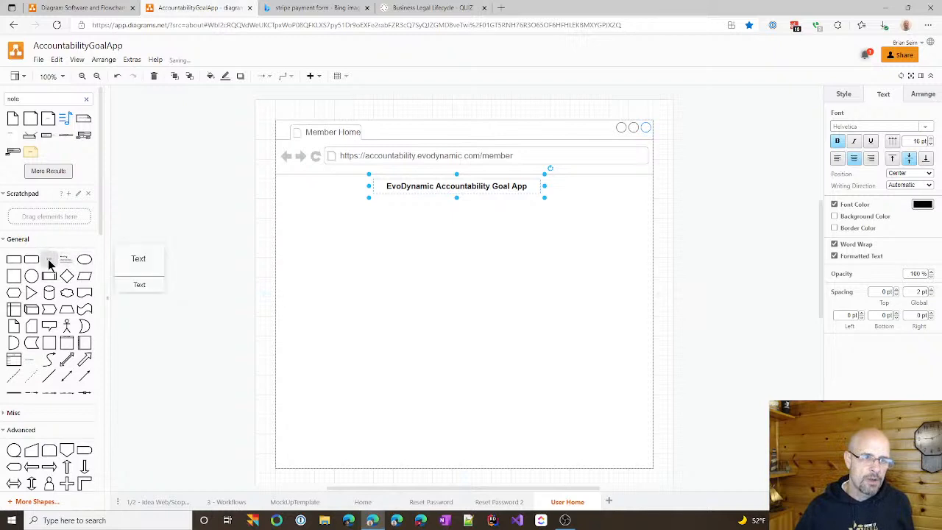
Place a Text element below the app title reading 'Your Goals' and resize its box
left_click_drag(49, 262, 330, 223)
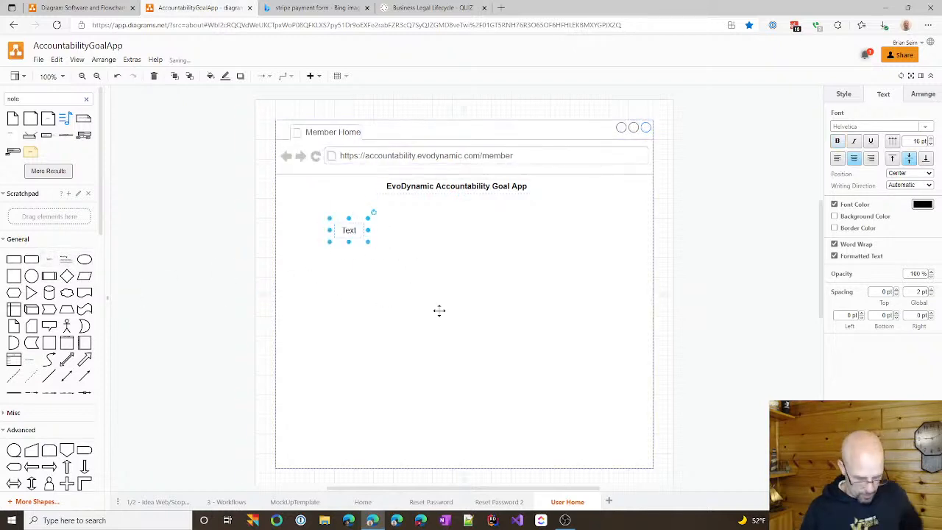
type("Your Goals")
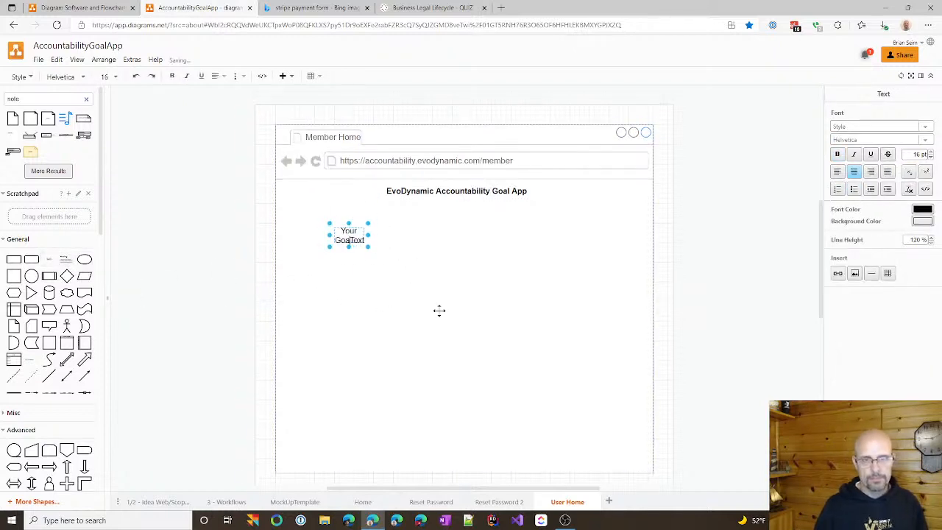
key("Delete")
key("Delete")
key("Delete")
key("Delete")
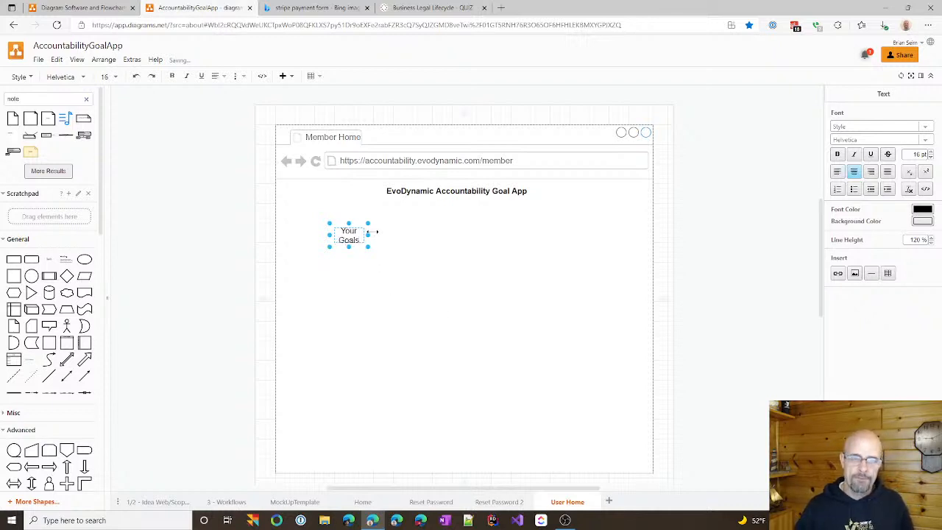
left_click_drag(371, 233, 410, 234)
left_click_drag(418, 235, 363, 220)
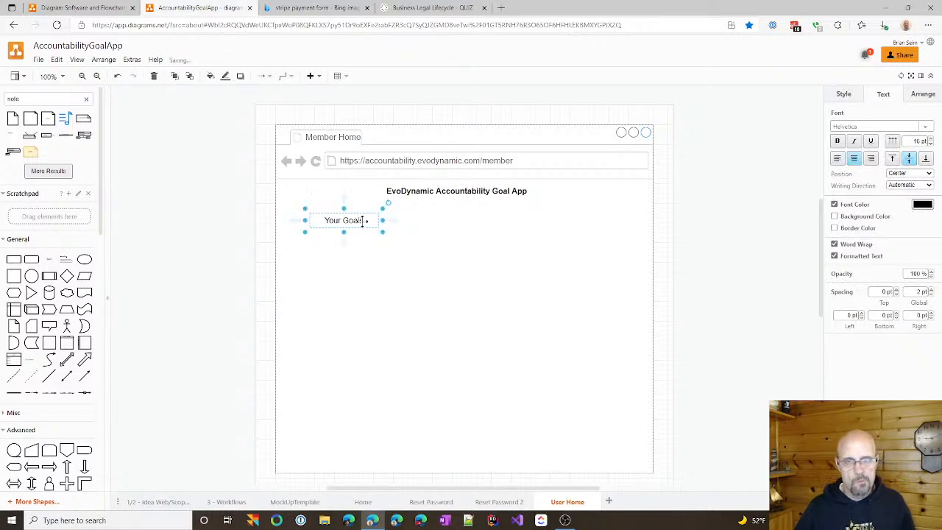
left_click(368, 248)
Try left then center alignment on the Your Goals heading, then add a placeholder Text element beneath
left_click(348, 221)
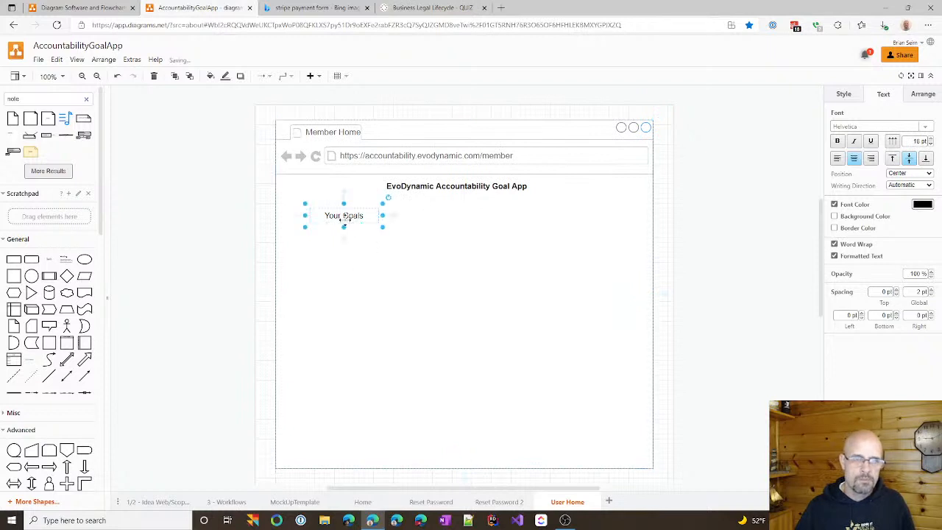
double_click(348, 217)
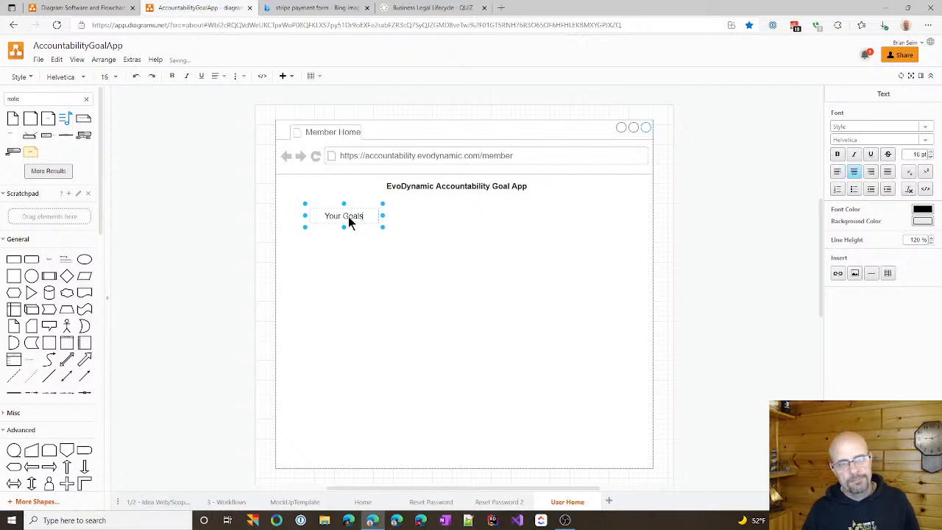
double_click(350, 223)
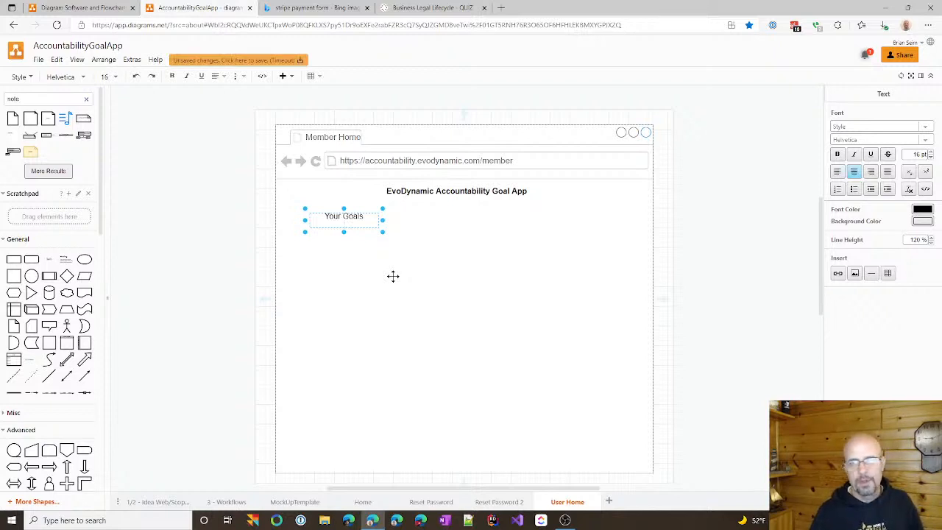
left_click(838, 174)
left_click(854, 172)
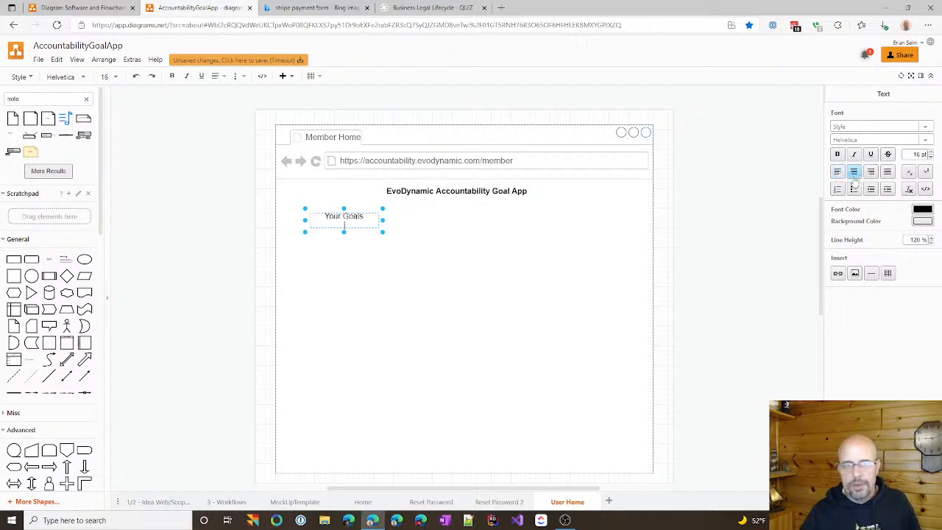
left_click(456, 270)
left_click_drag(59, 265, 325, 255)
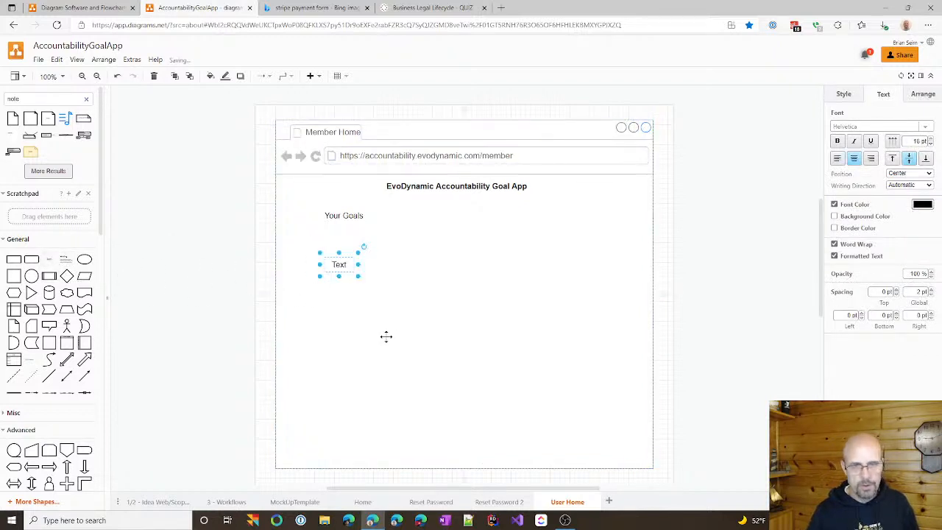
Widen the placeholder and enter three lines: Do One Thing, Do Another Thing, Do the Third thing
left_click_drag(358, 264, 462, 271)
type("Do One ")
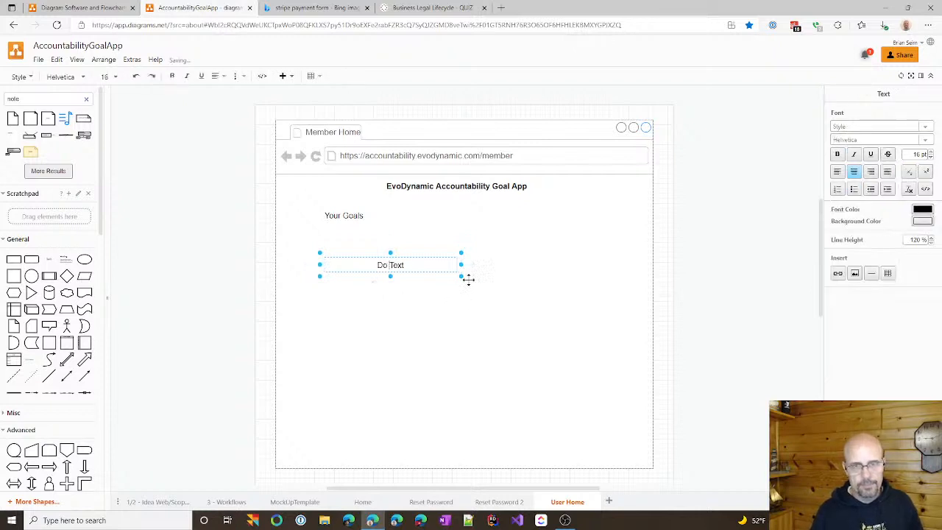
type("Thing")
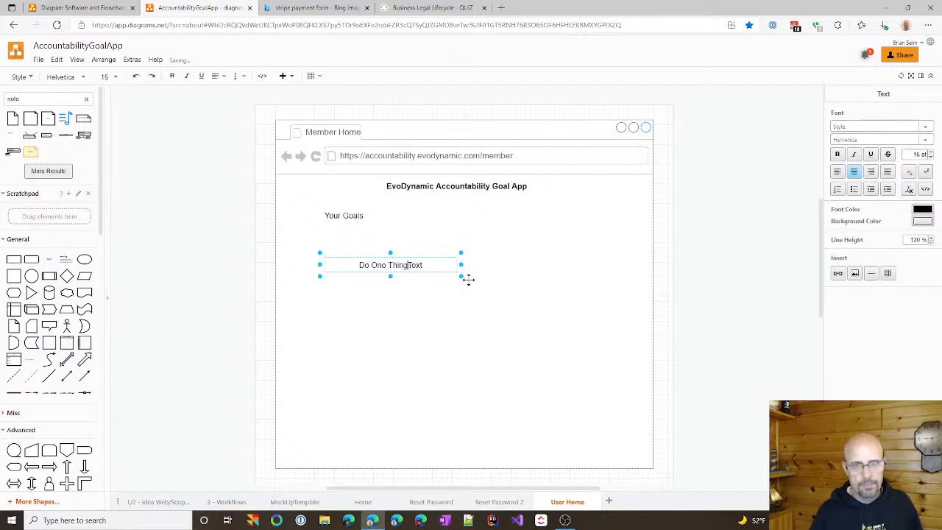
key("Return")
type("Do Another ")
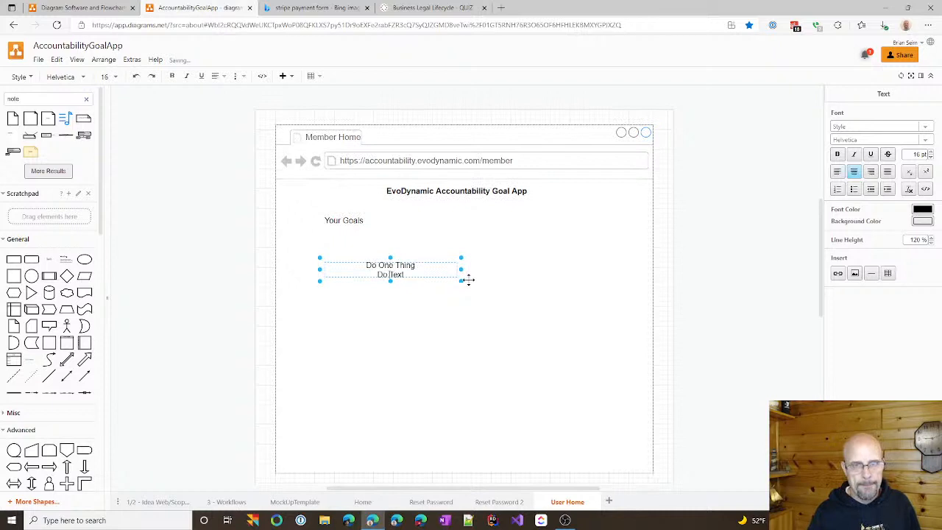
type("Thing")
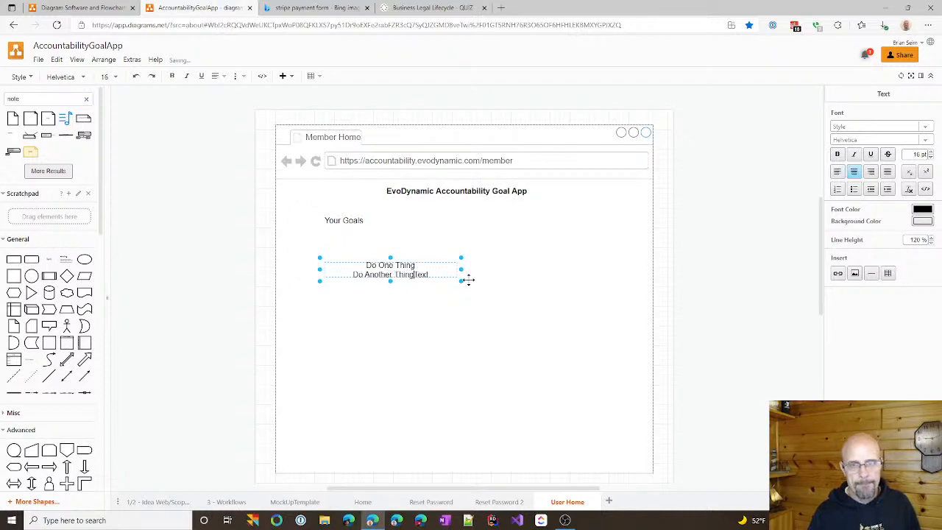
key("Return")
type("Do the Third ")
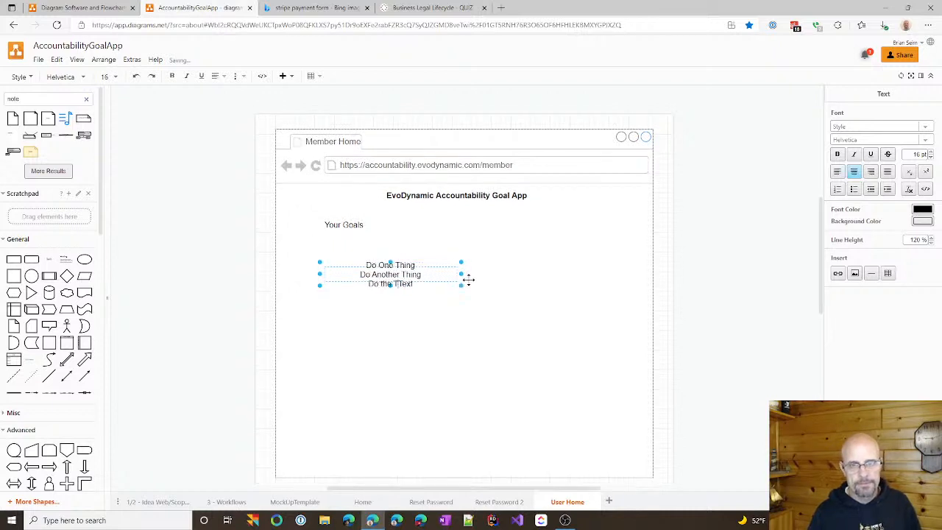
type("thing")
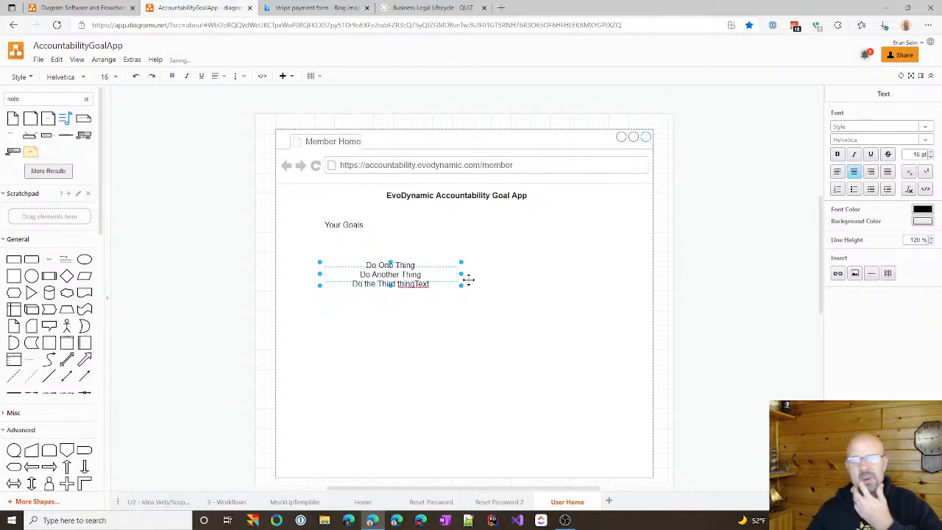
key("Delete")
key("Delete")
key("Delete")
key("Delete")
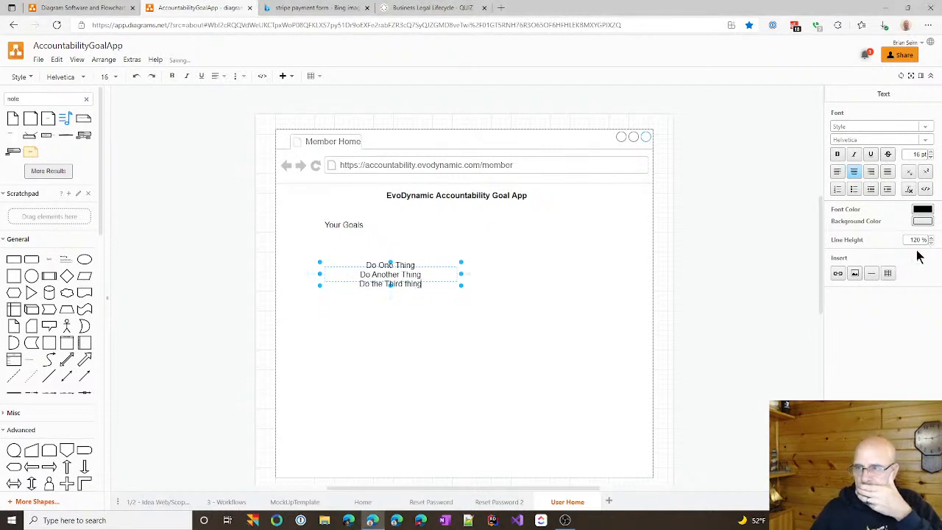
left_click(606, 284)
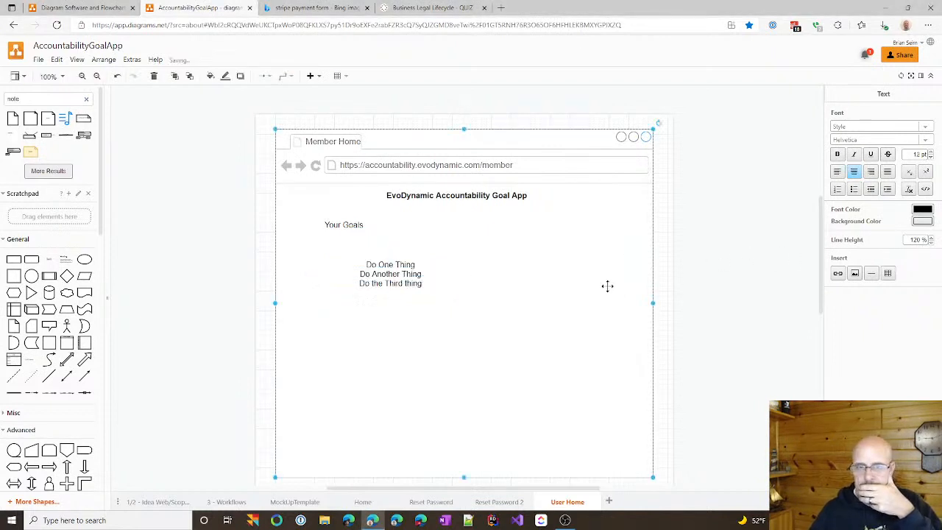
Increase the goal list's line spacing and left-align all three goal lines
left_click(409, 274)
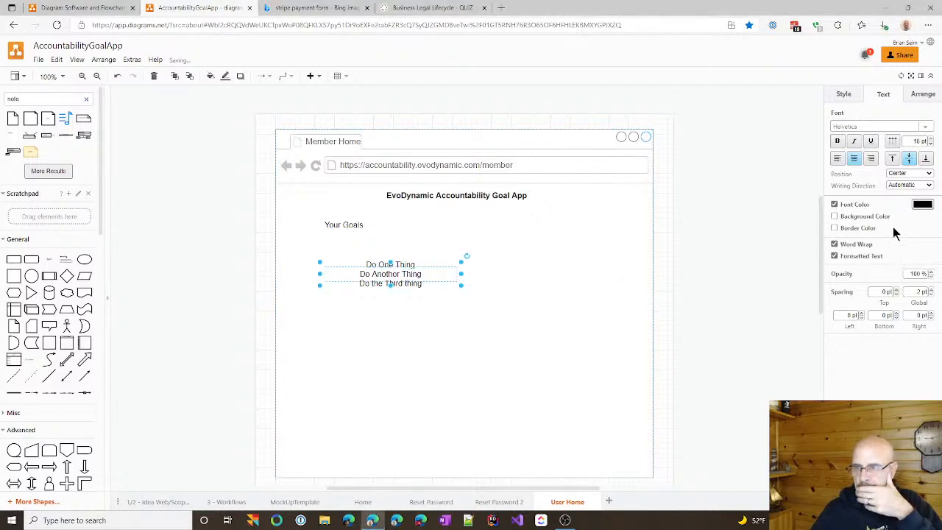
left_click(407, 274)
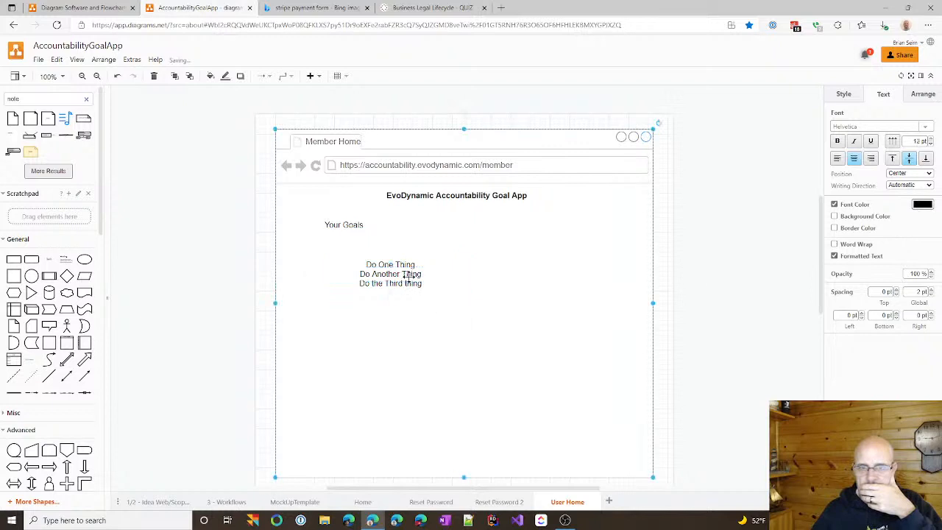
double_click(408, 276)
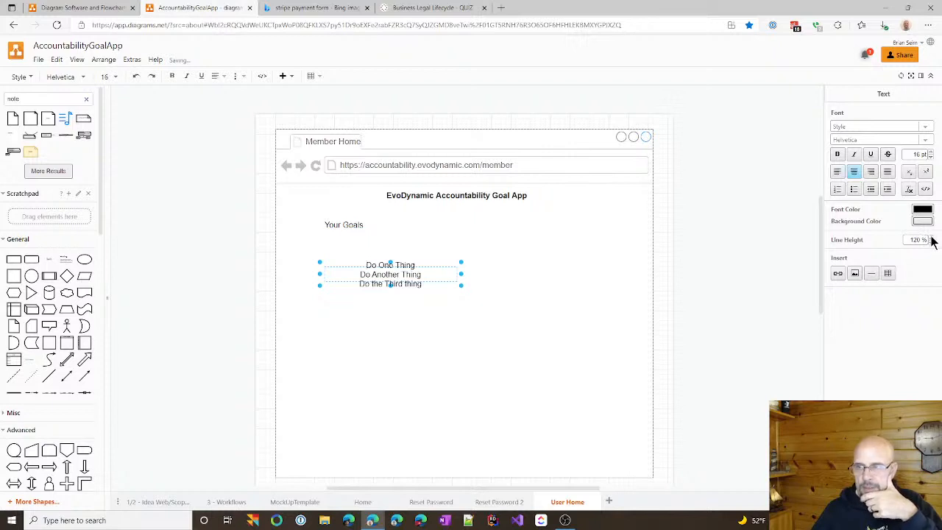
left_click(931, 237)
left_click(932, 237)
left_click(931, 237)
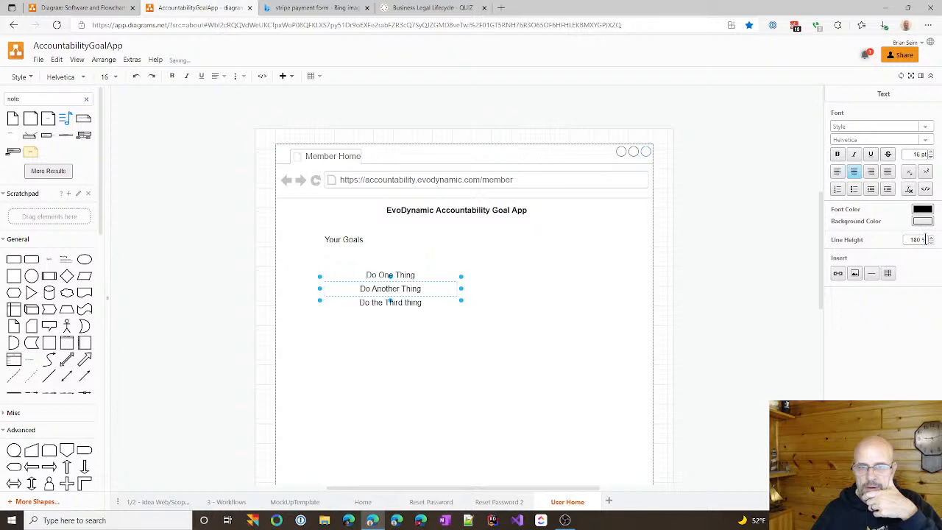
left_click(837, 171)
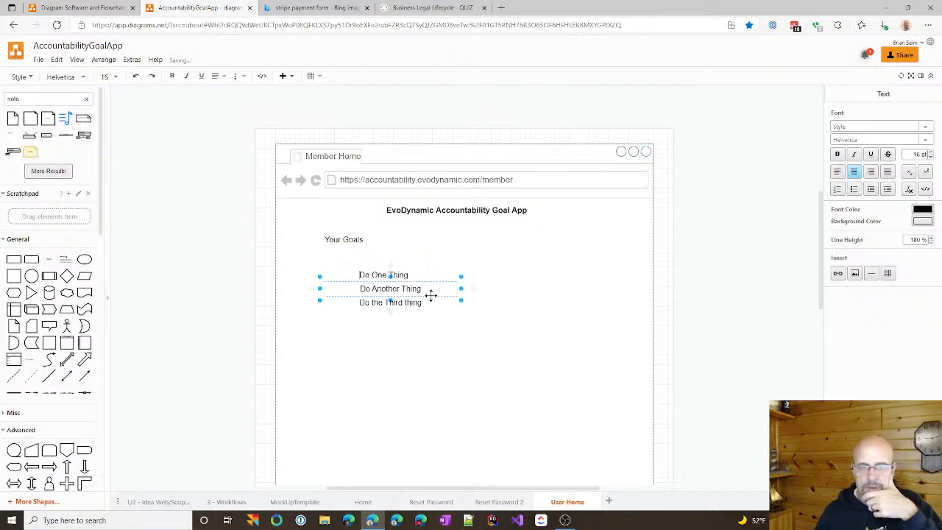
left_click(841, 172)
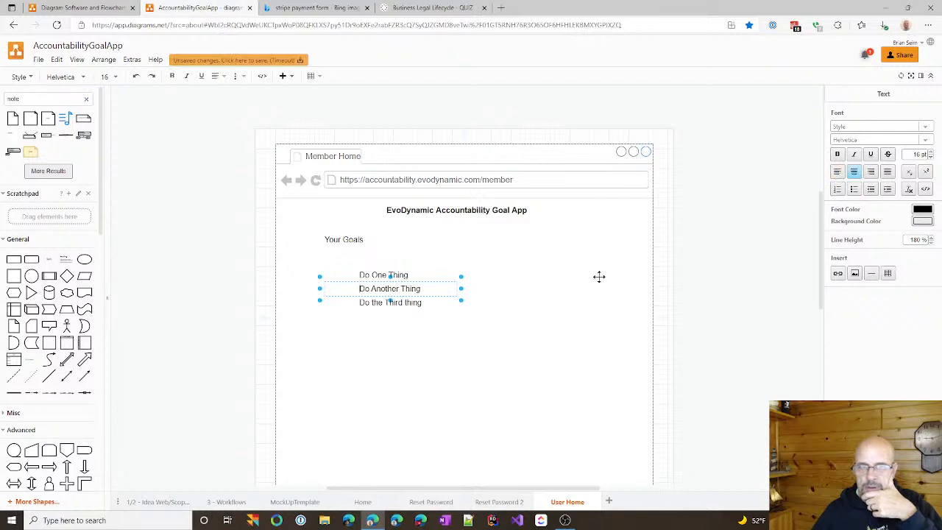
left_click(451, 329)
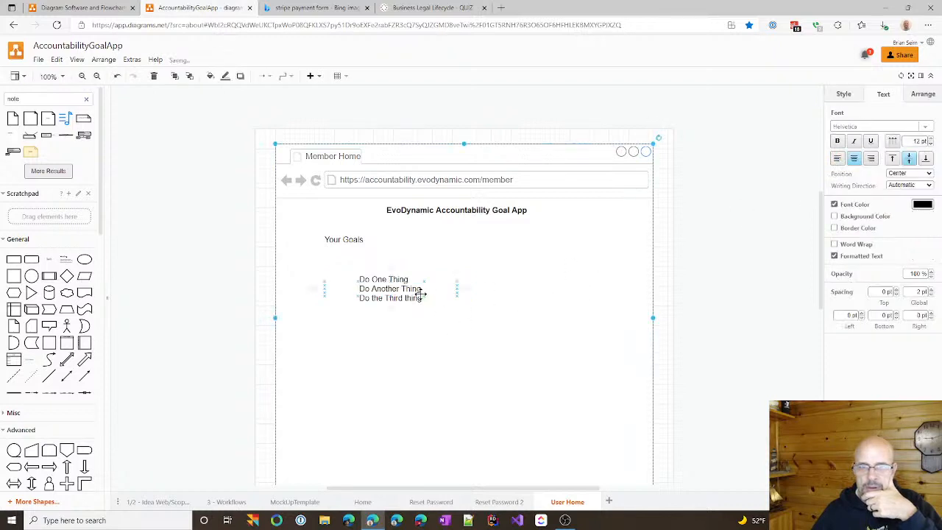
left_click(405, 292)
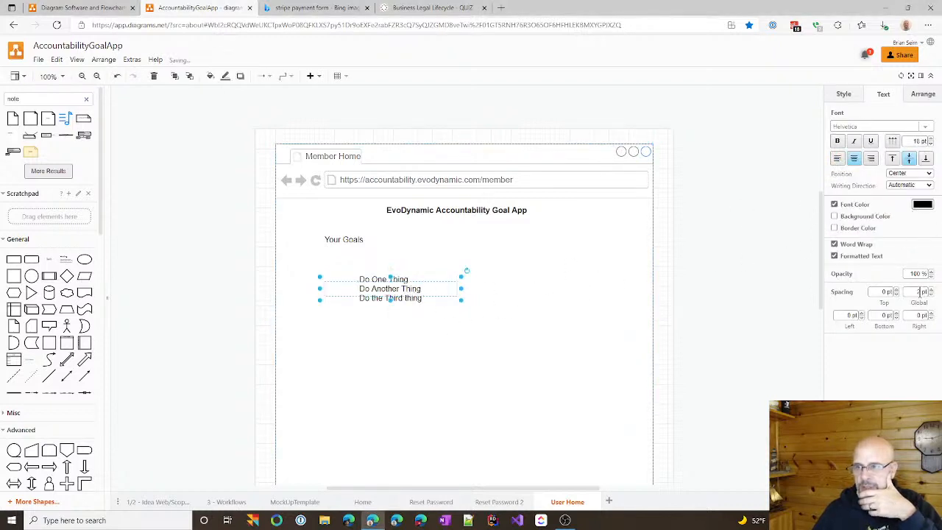
left_click(837, 159)
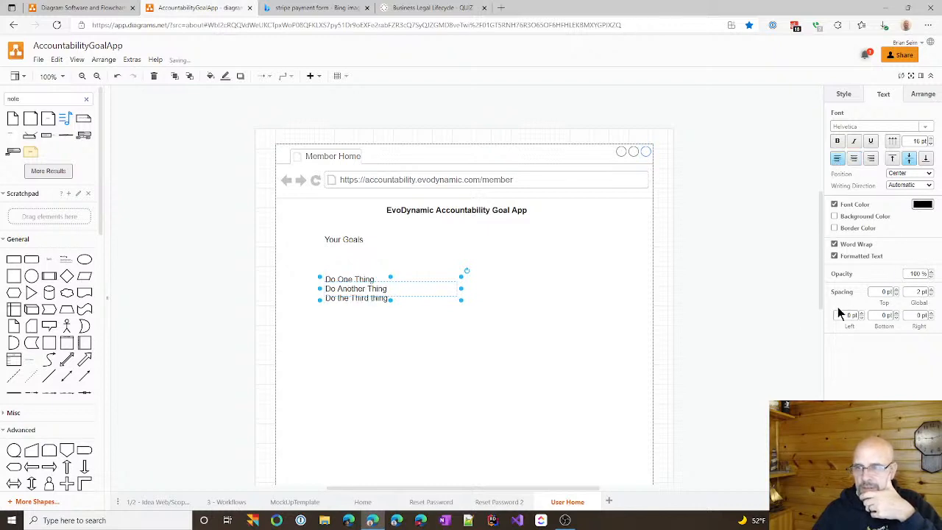
Adjust the goal list's bottom spacing, ending back at 2 pt
left_click(897, 312)
double_click(895, 313)
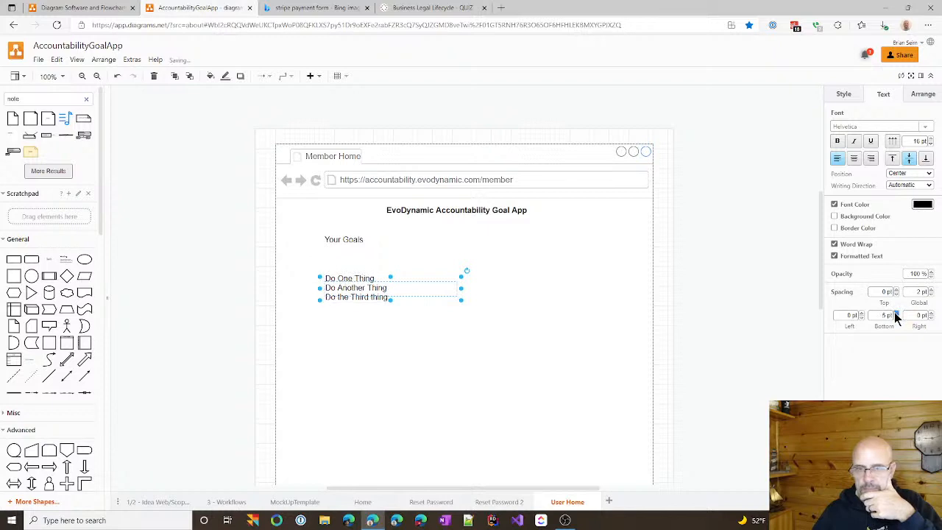
left_click(895, 313)
left_click(895, 313)
left_click(895, 313)
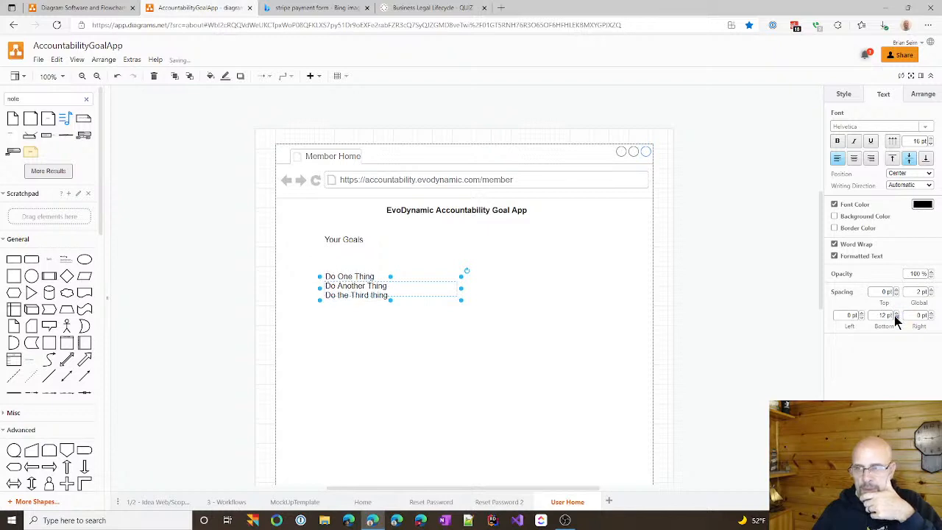
triple_click(895, 316)
triple_click(895, 316)
double_click(895, 316)
double_click(895, 317)
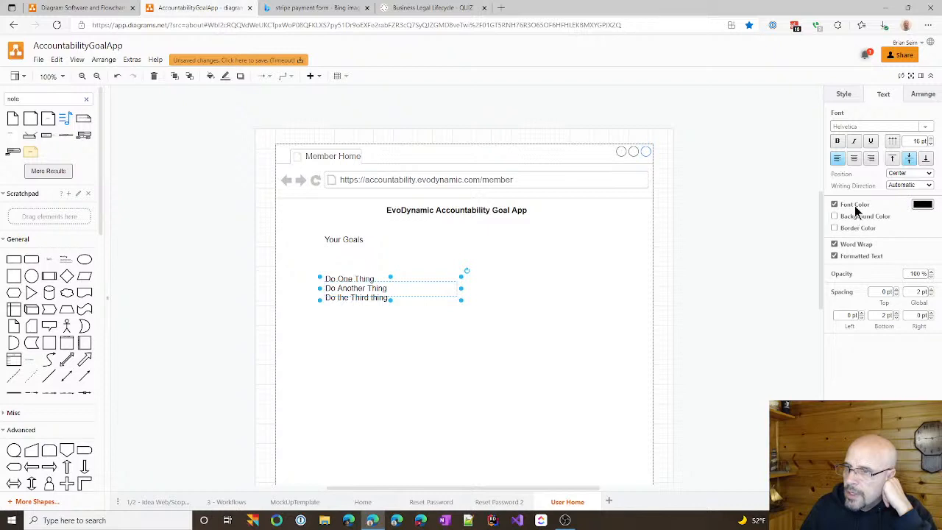
Step the goal list's line height up from 130% to 180% and confirm it
double_click(359, 287)
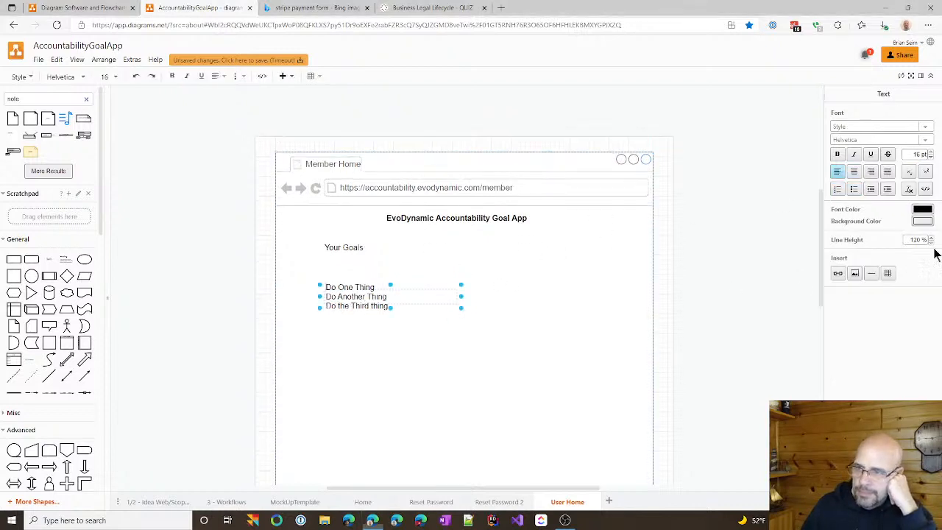
left_click(931, 239)
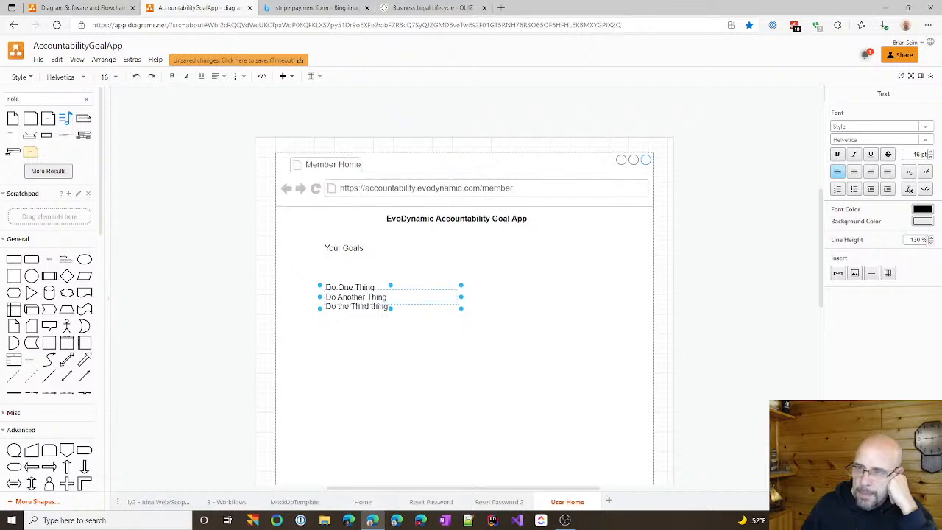
left_click(931, 238)
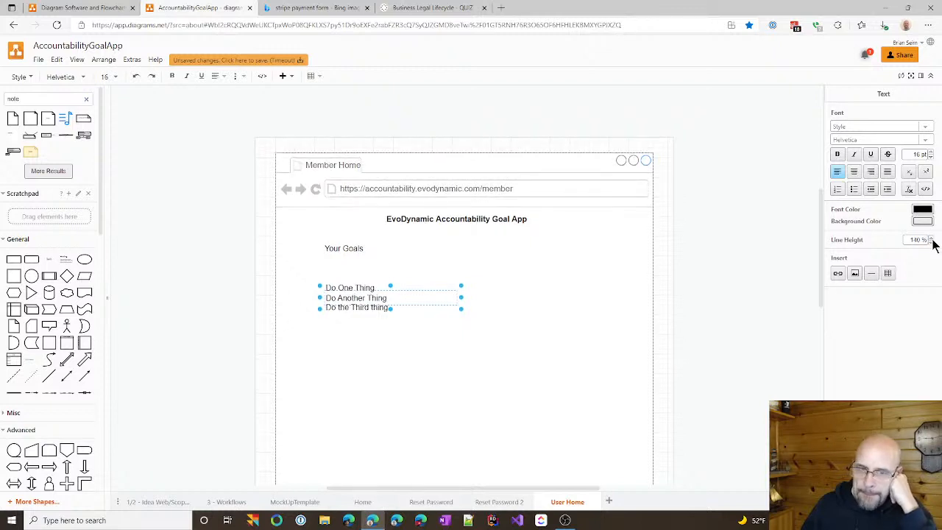
left_click(930, 238)
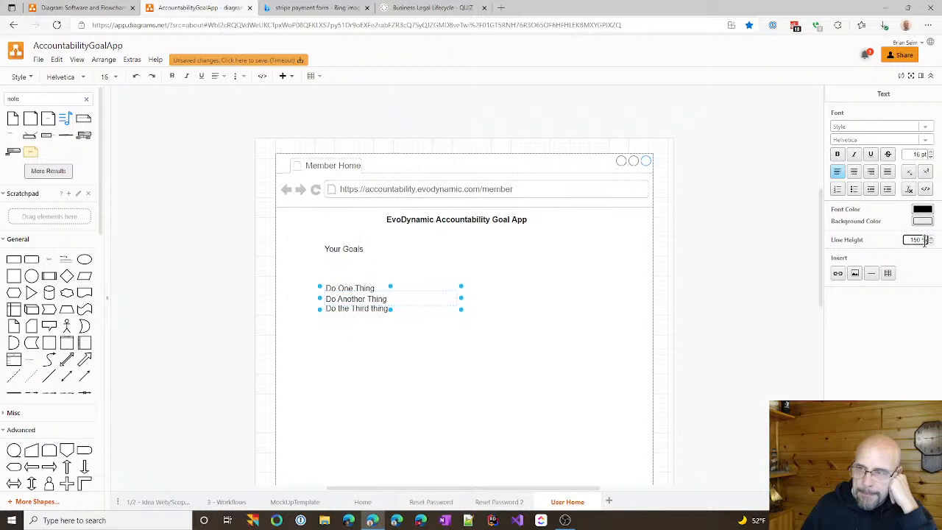
left_click(931, 238)
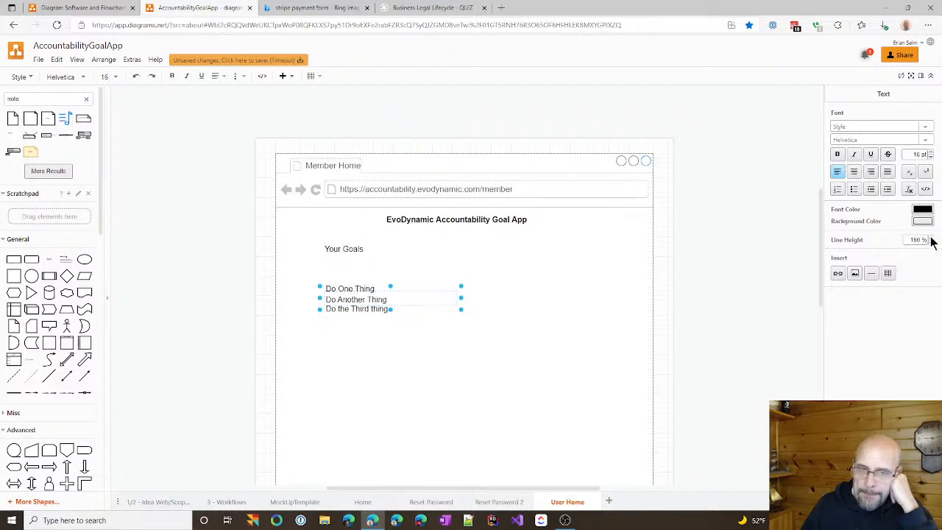
left_click(930, 238)
left_click(930, 237)
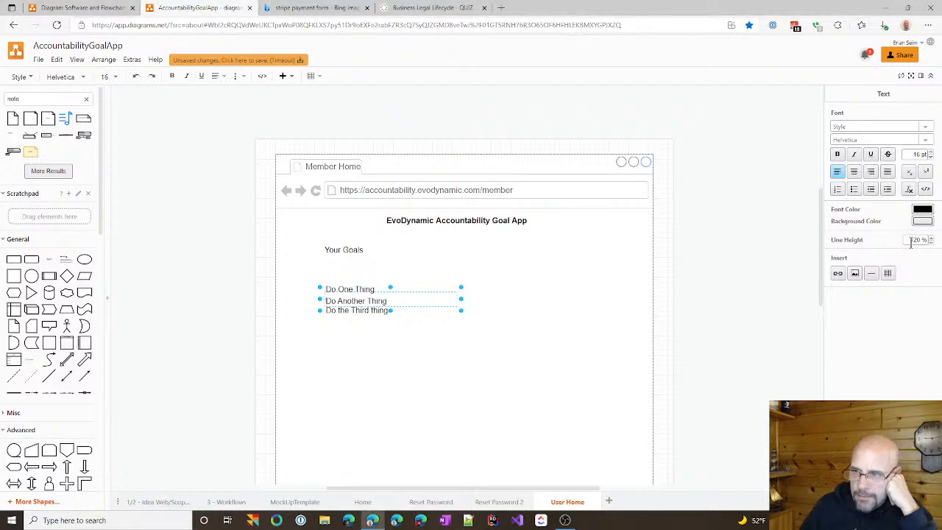
left_click(912, 244)
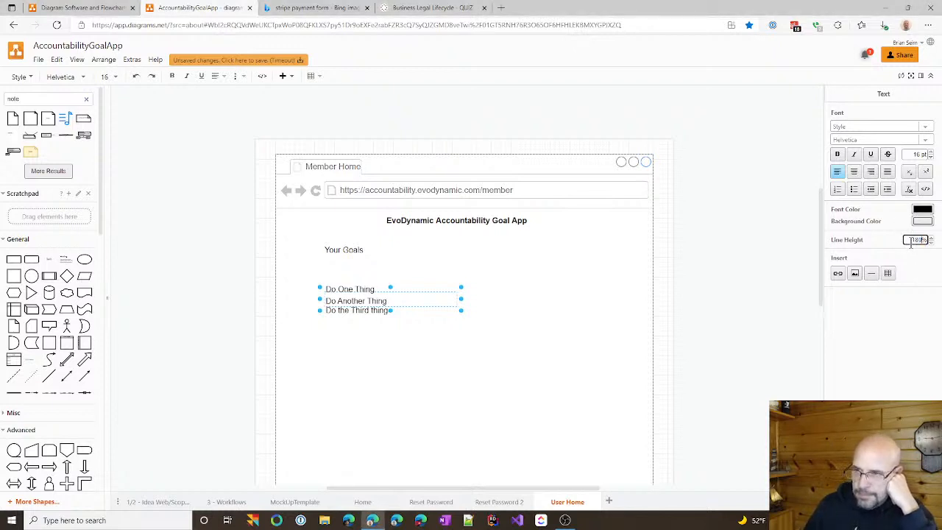
key("Return")
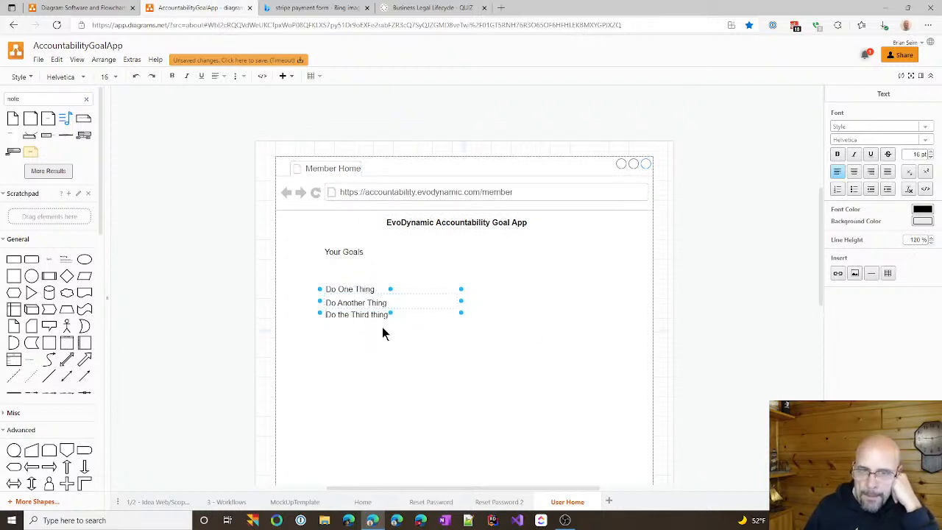
Re-enter 180 in the line height field and commit it, then check the list's formatting
left_click(906, 243)
double_click(906, 241)
type("180")
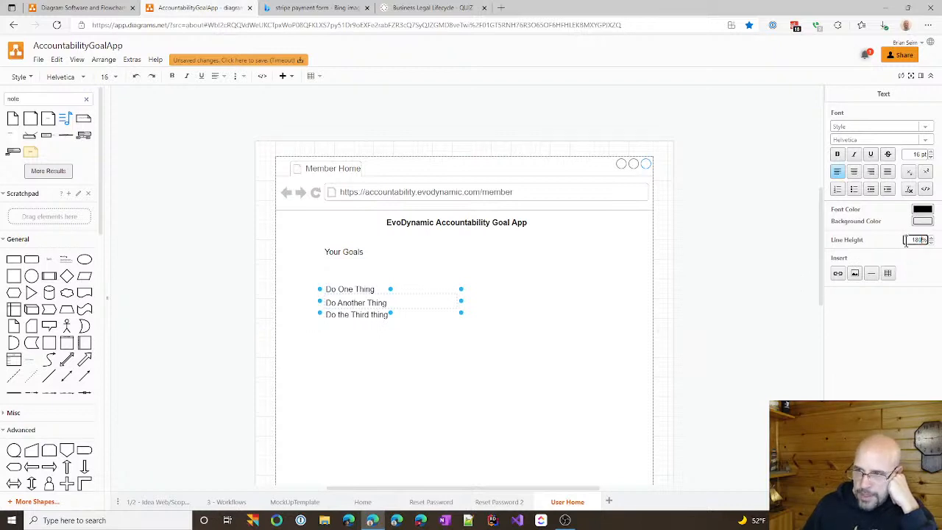
key("Escape")
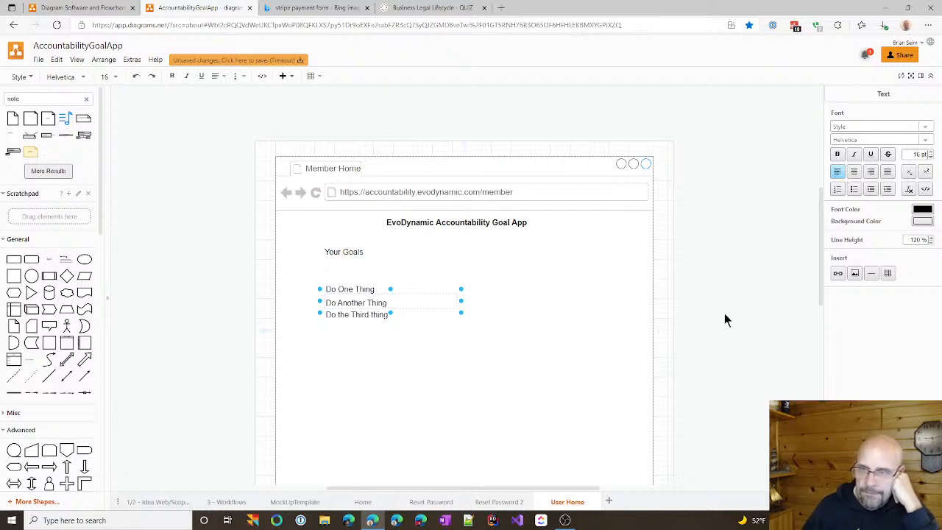
double_click(911, 243)
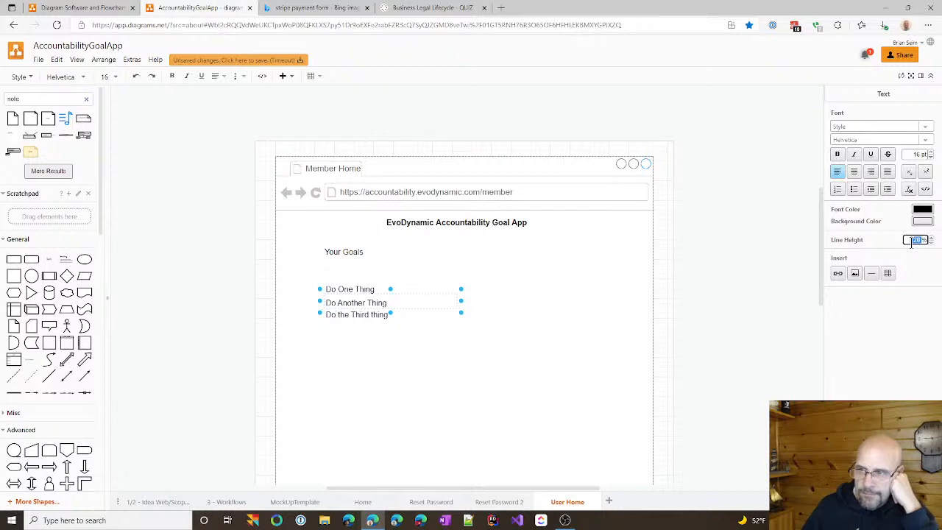
type("180")
key("Return")
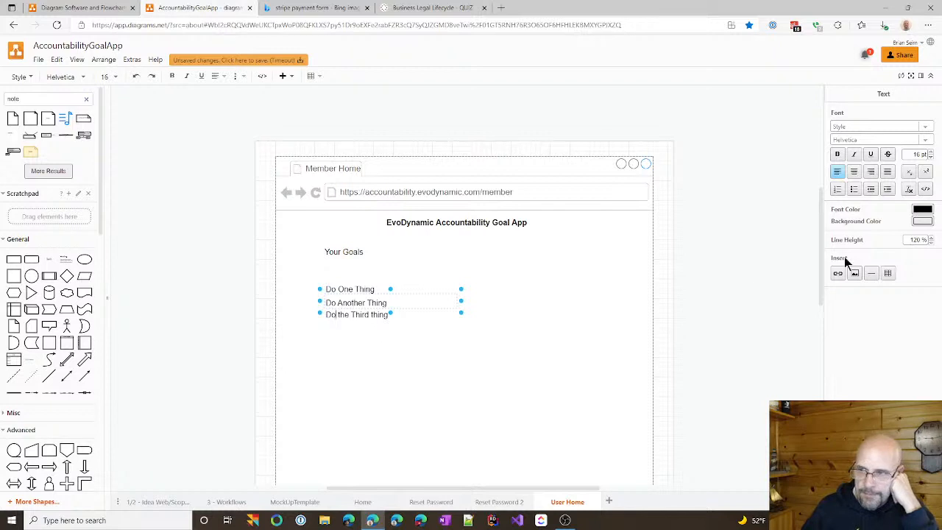
left_click(912, 242)
double_click(913, 242)
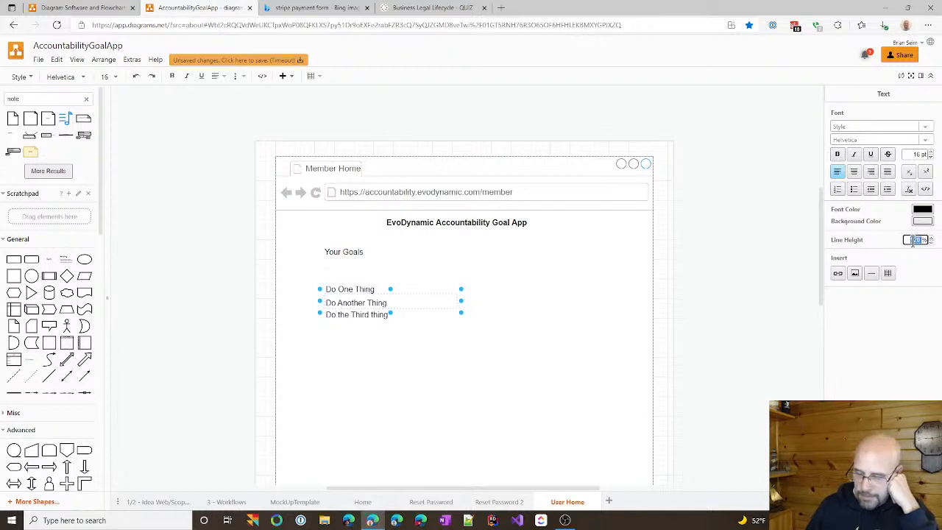
key("Return")
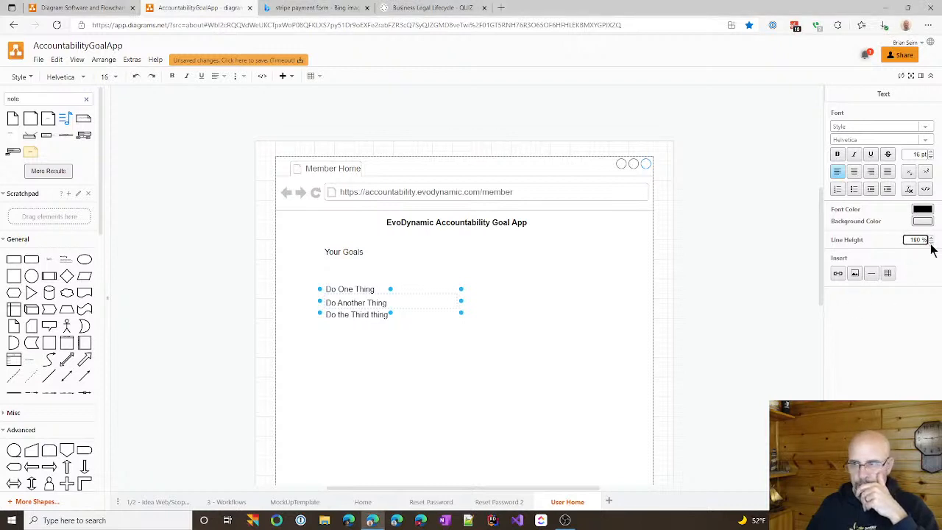
left_click(350, 311)
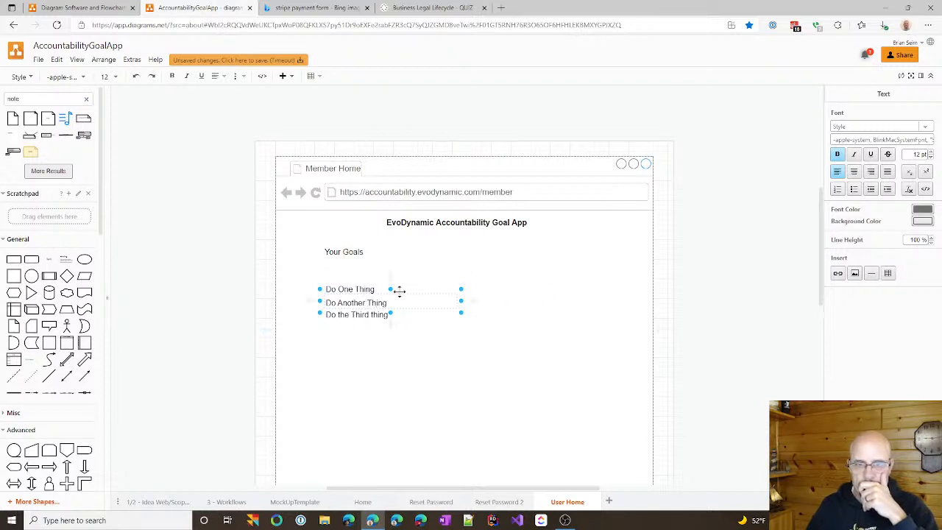
Move the goal list up-left under Your Goals and make the Your Goals heading bold
left_click_drag(393, 291, 374, 267)
left_click(346, 252)
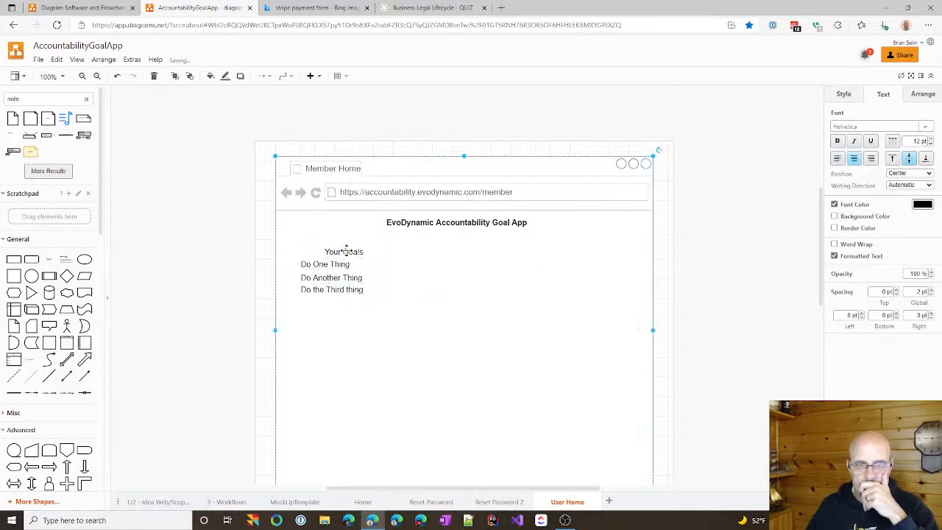
double_click(343, 252)
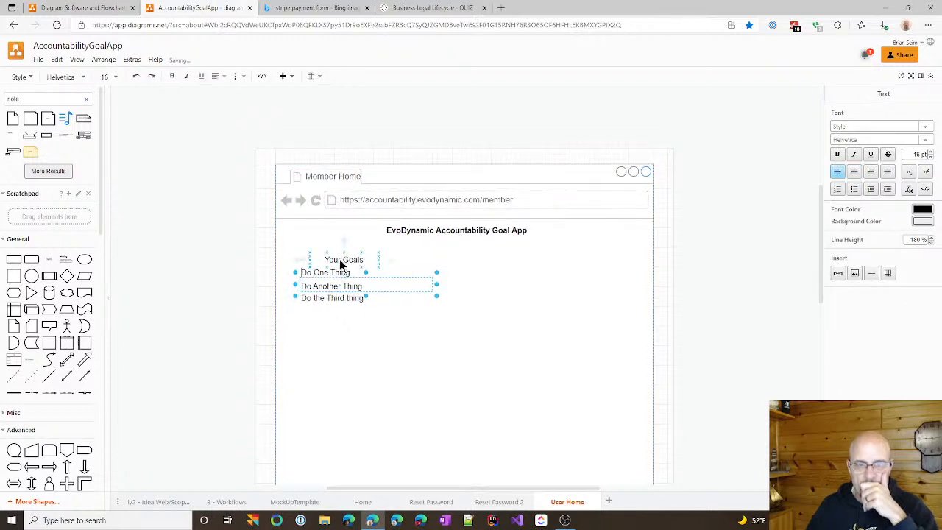
left_click(357, 258)
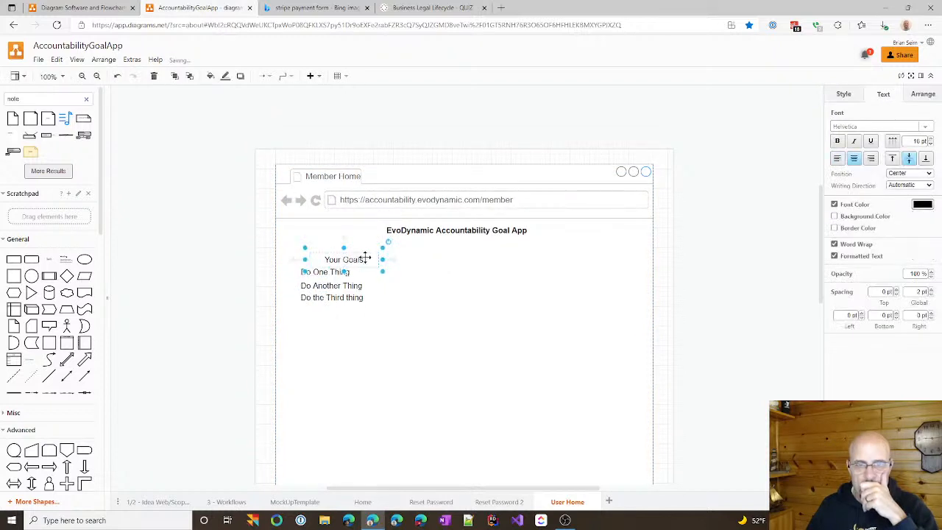
left_click(837, 140)
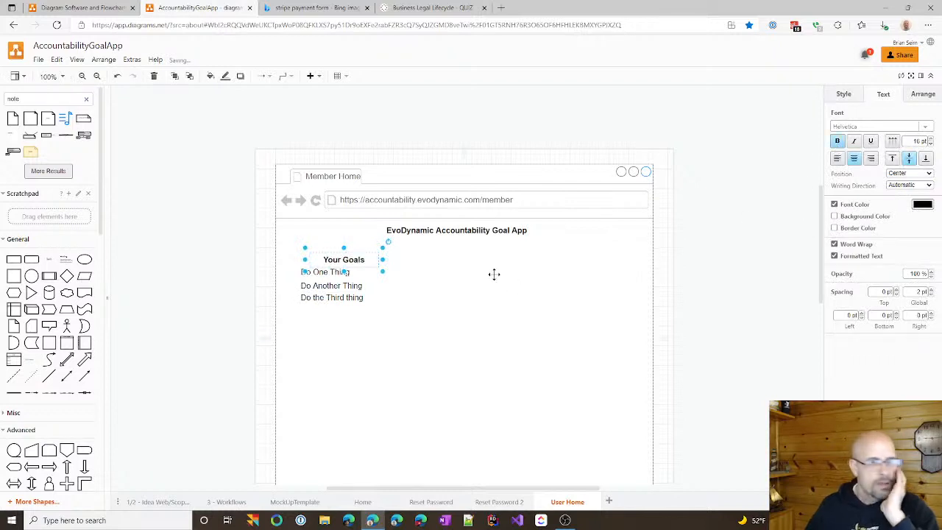
scroll(86, 315, "down", 2)
scroll(85, 316, "down", 5)
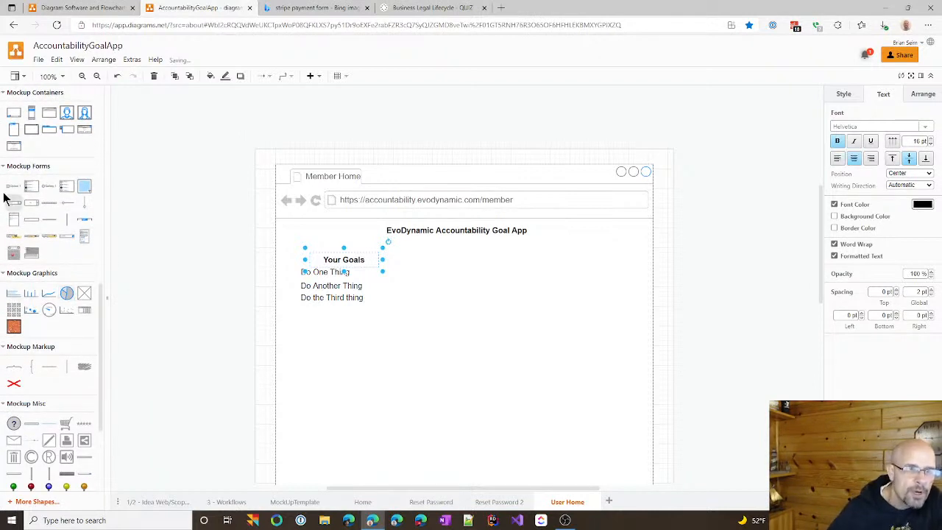
Place a Mockup Forms checkbox below the goal list and review its Arrange, Text and Style options
mouse_move(13, 187)
left_click_drag(12, 187, 369, 329)
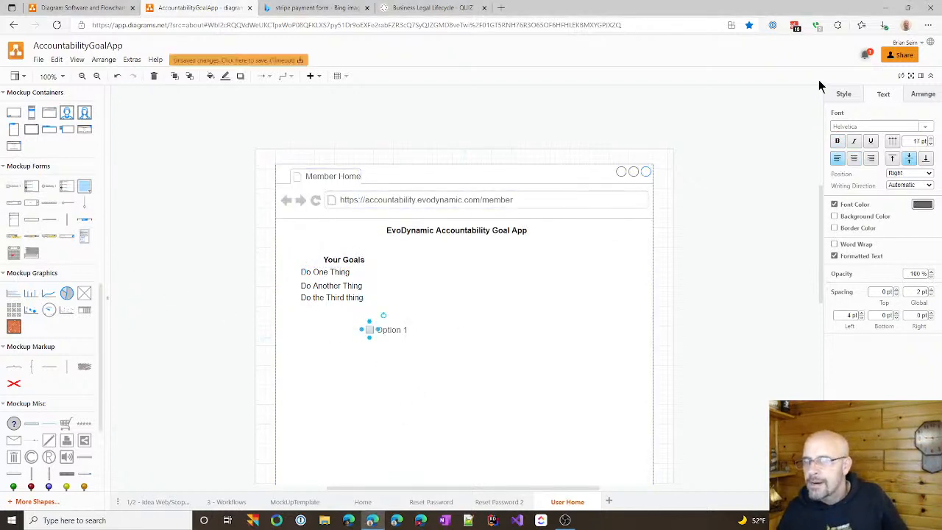
left_click(921, 96)
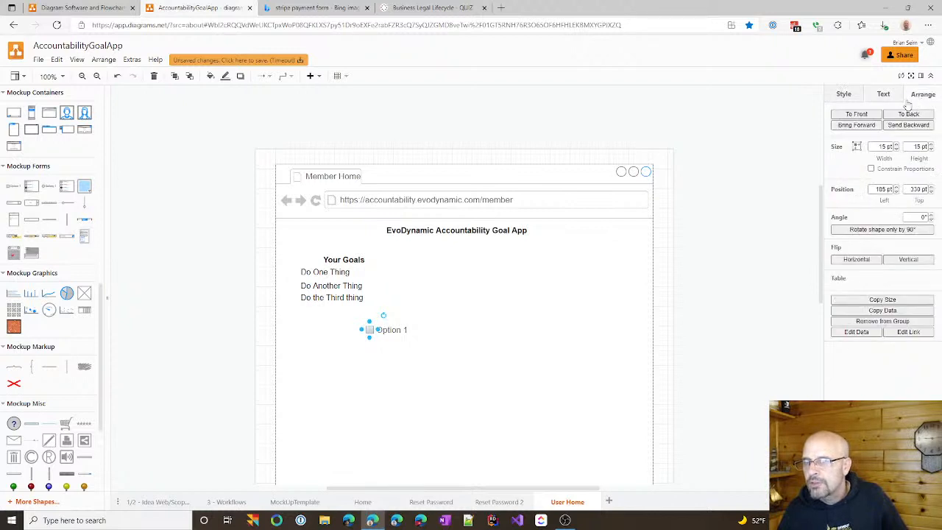
left_click(882, 95)
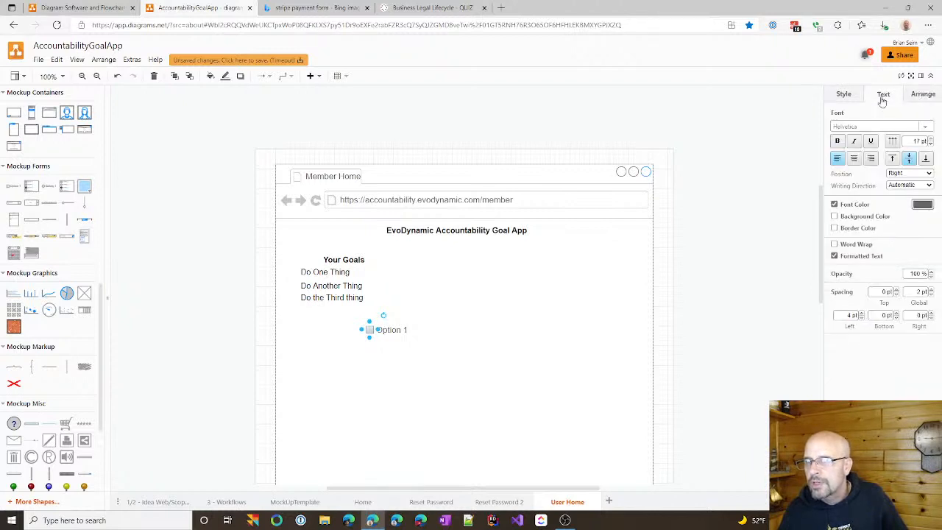
left_click(838, 96)
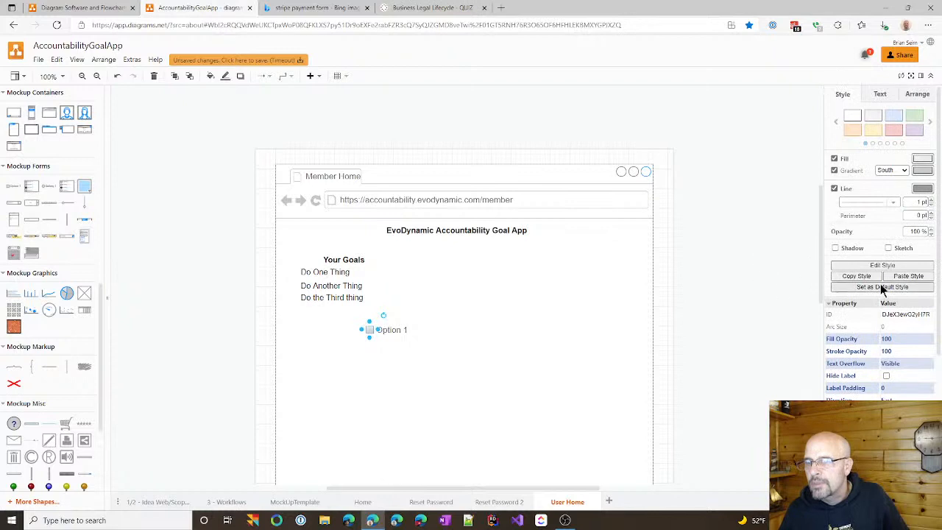
scroll(879, 284, "down", 5)
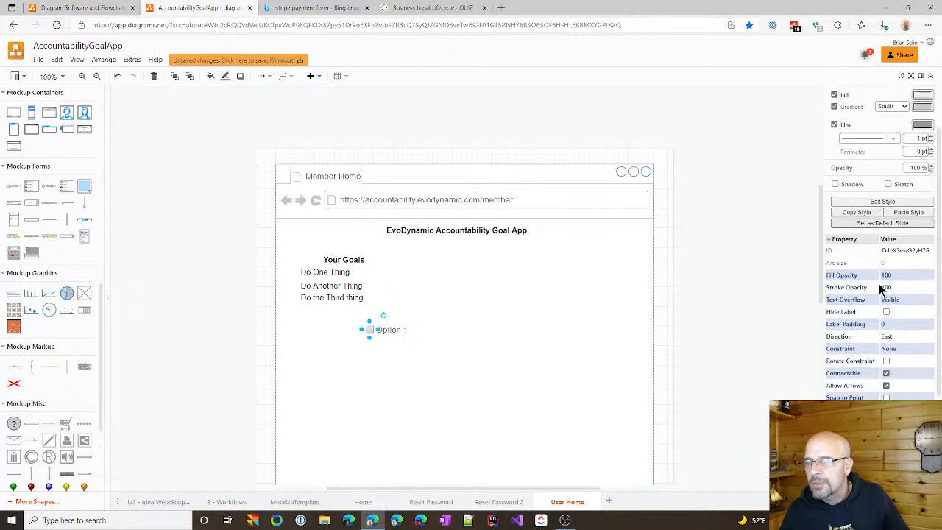
Relabel the checkbox from 'Option 1' to 'Do One Thing' and save the diagram
double_click(396, 331)
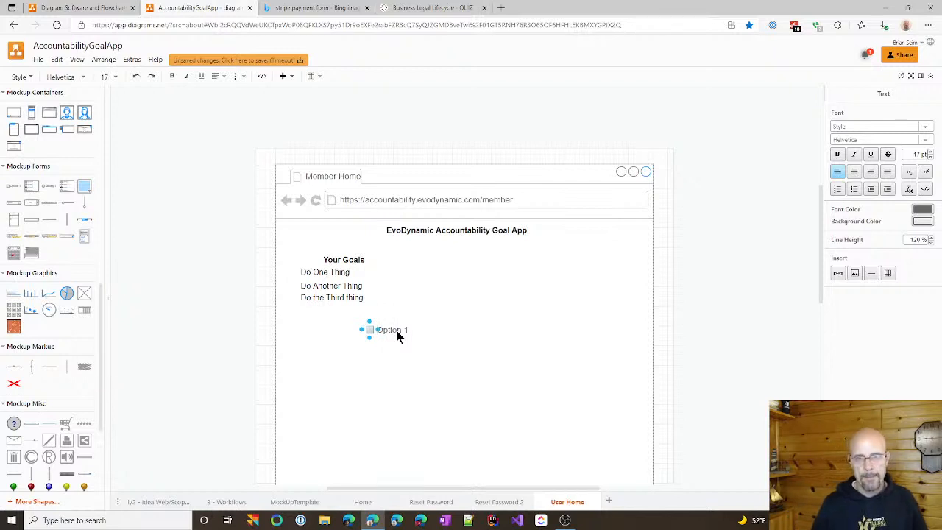
key("ctrl+a")
key("BackSpace")
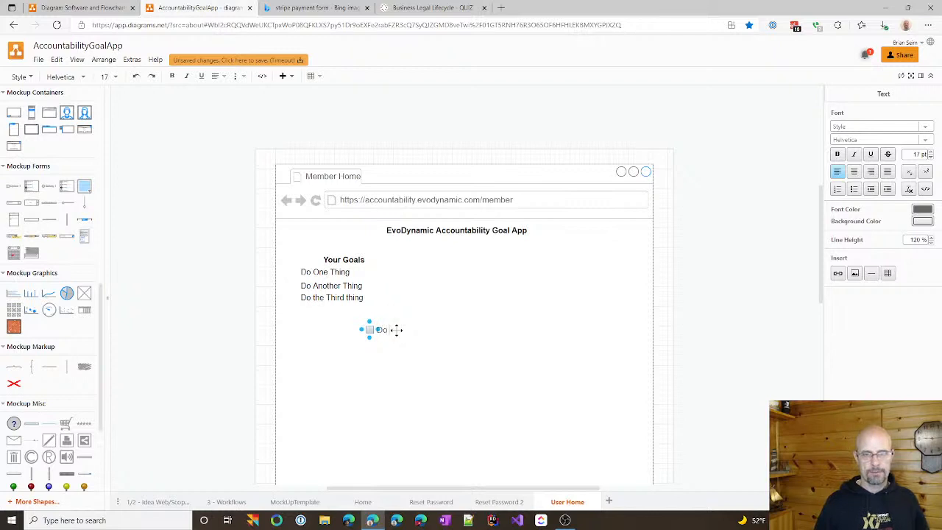
type("Do One")
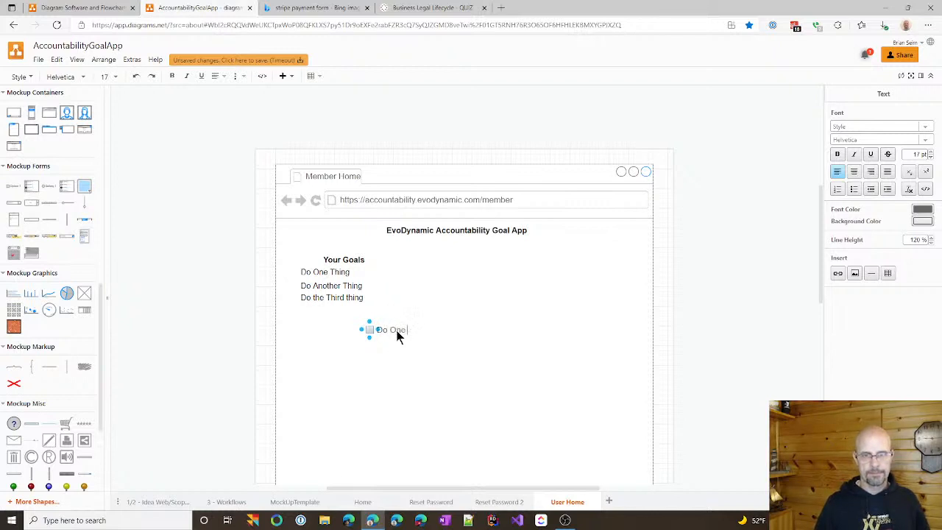
type(" Thing")
key("Return")
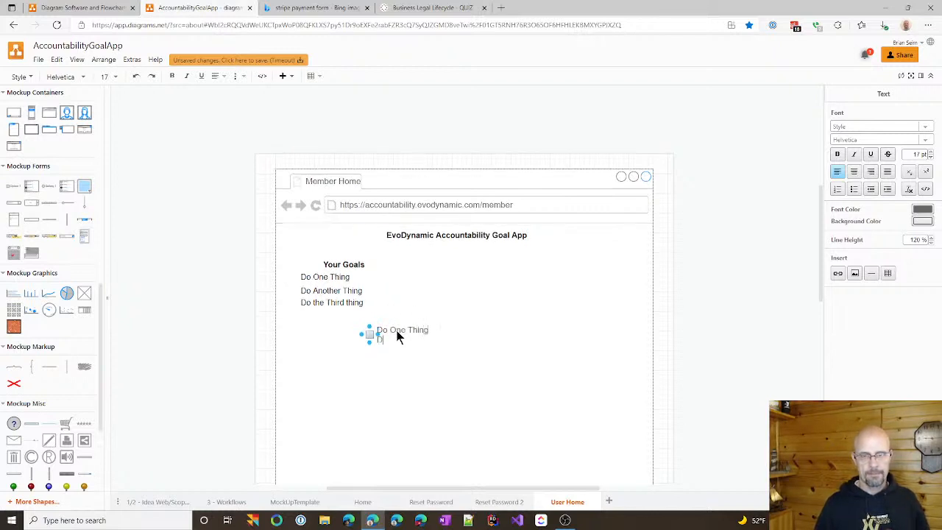
key("BackSpace")
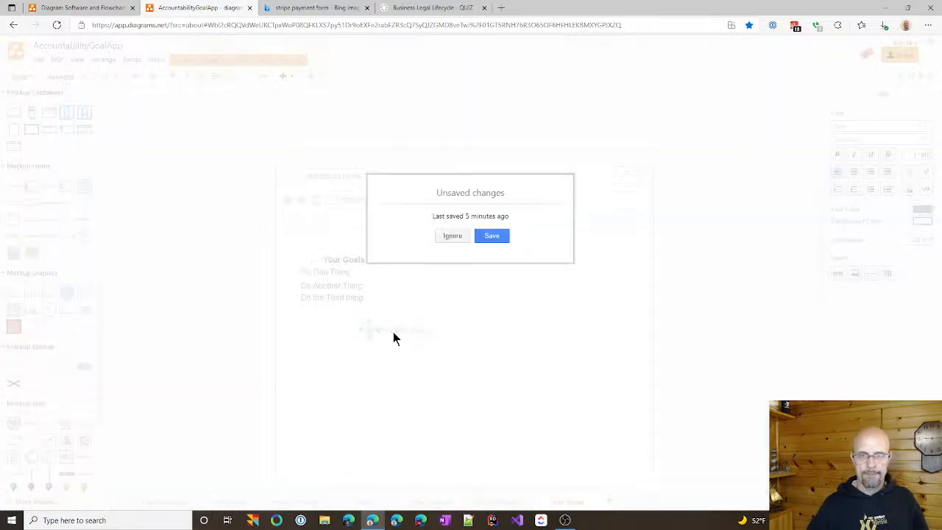
left_click(492, 236)
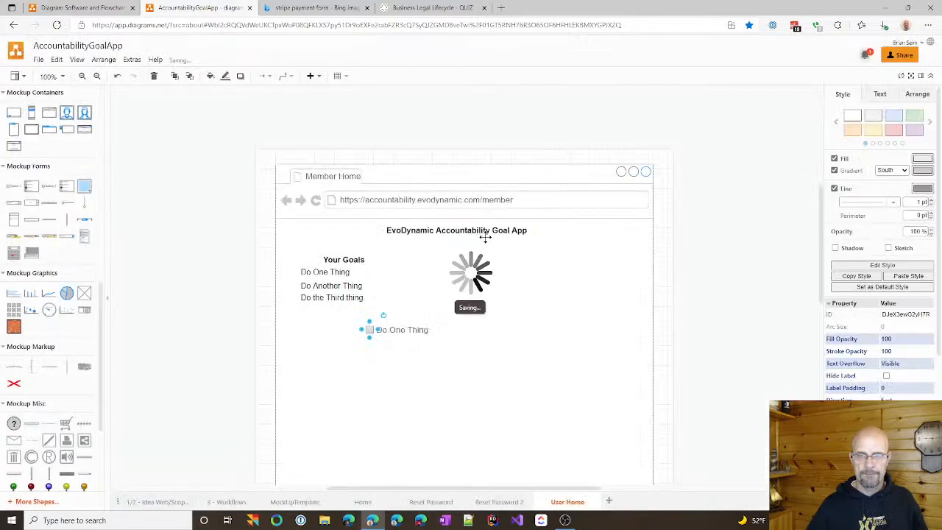
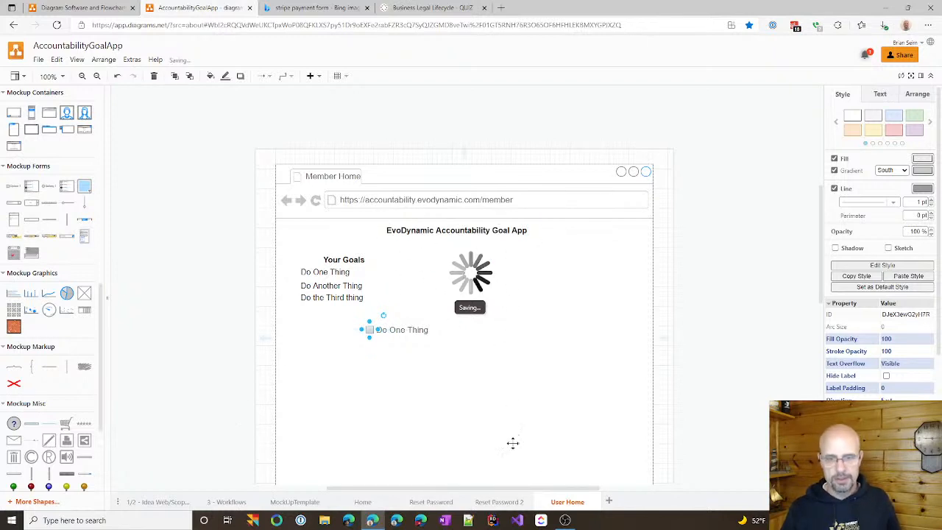
Return to the User Home page and dismiss the save Timeout error
left_click(509, 502)
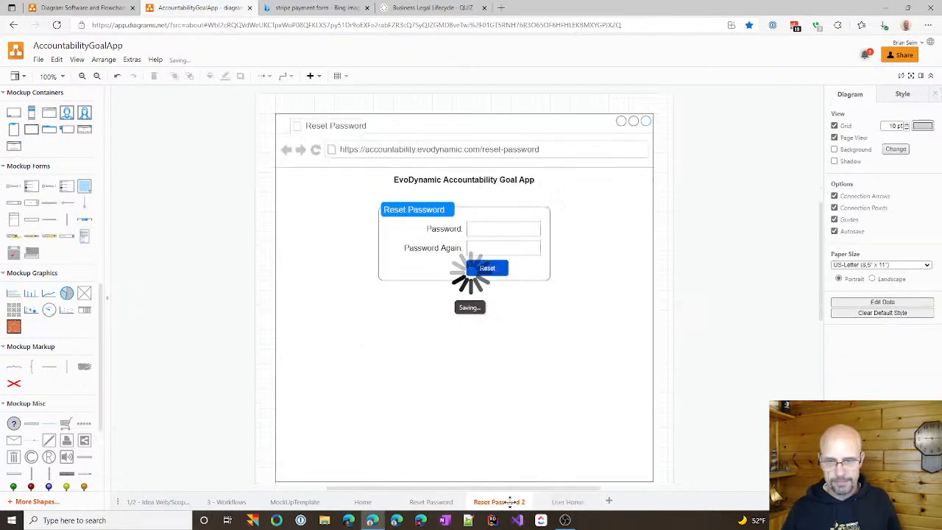
left_click(548, 503)
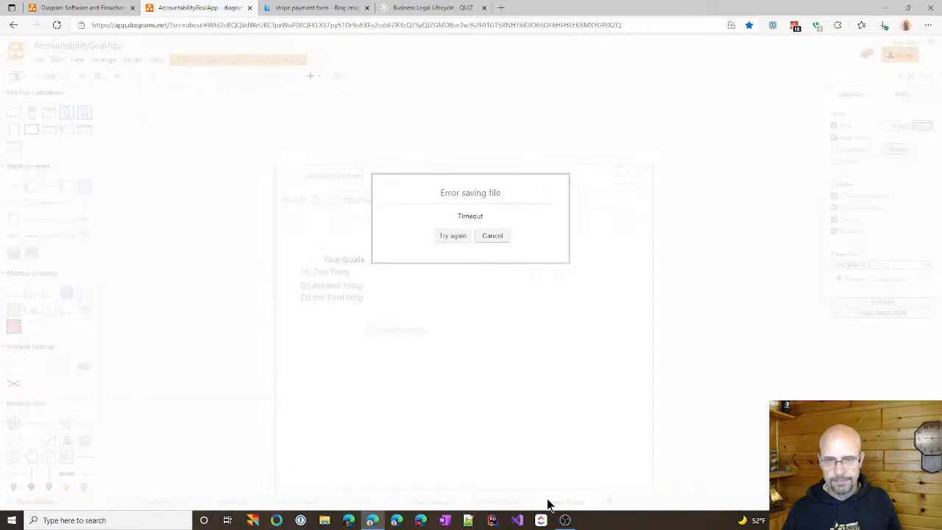
left_click(482, 240)
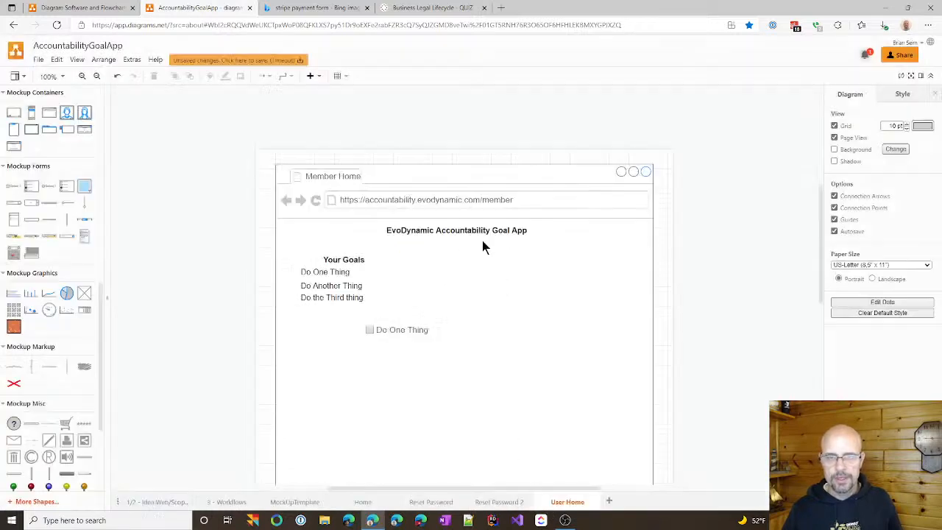
Nudge the Do One Thing checkbox slightly left and up beneath Your Goals
left_click(403, 329)
left_click(404, 329)
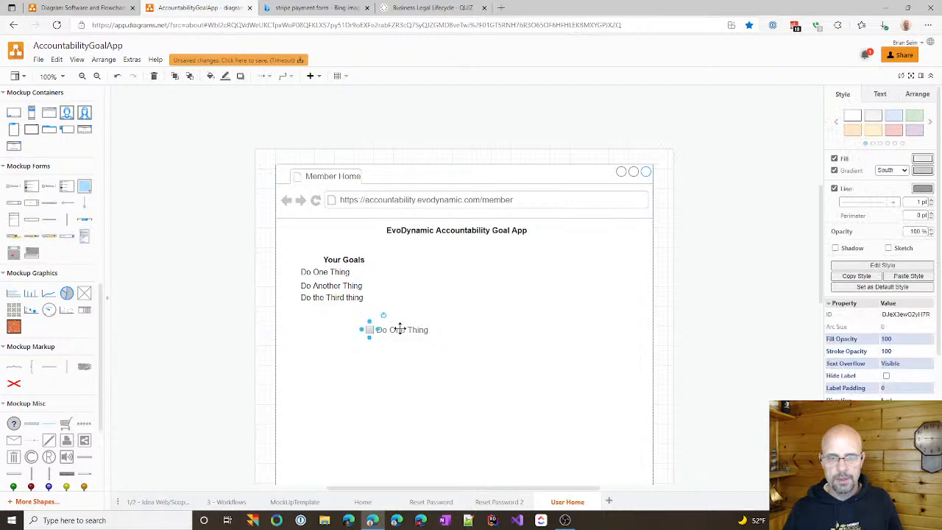
left_click_drag(403, 329, 378, 325)
left_click(345, 274)
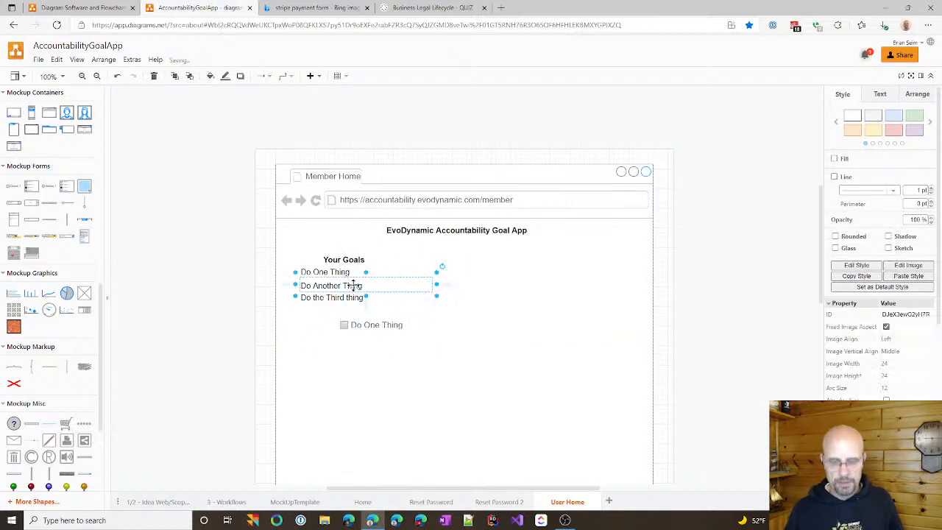
Delete the plain text goal list and move the Do One Thing checkbox just below Your Goals
key("Delete")
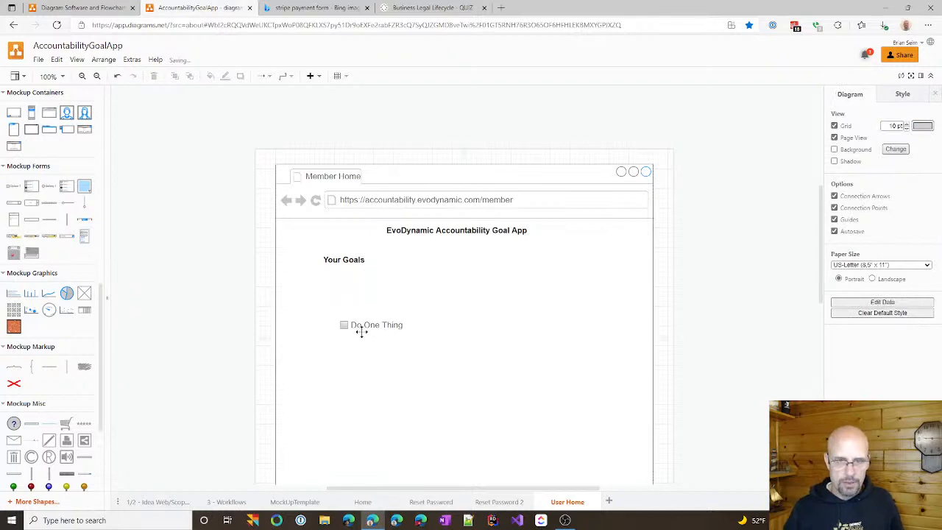
left_click_drag(361, 326, 317, 271)
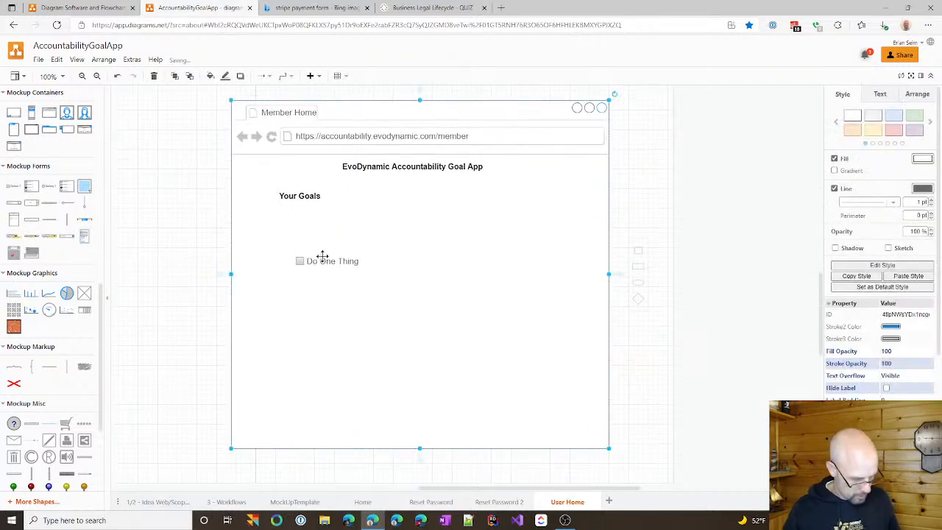
key("ctrl+z")
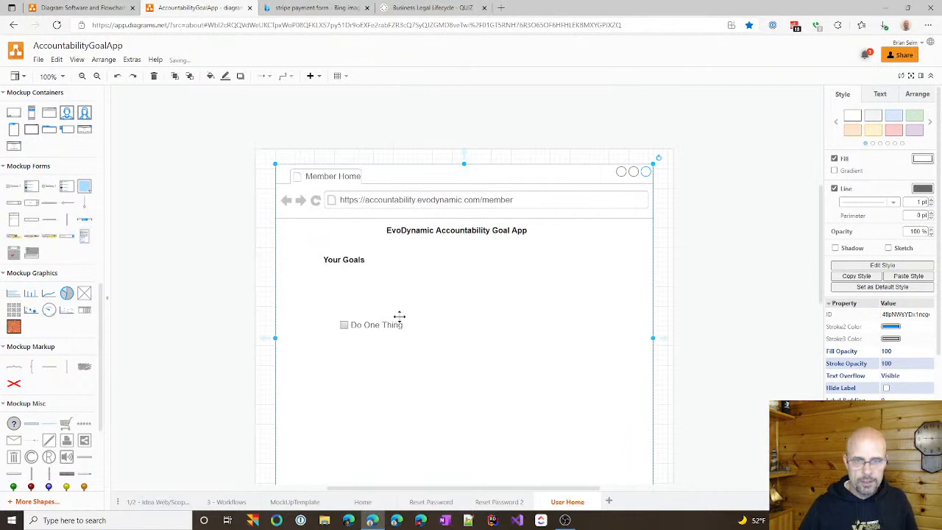
left_click(373, 324)
double_click(373, 325)
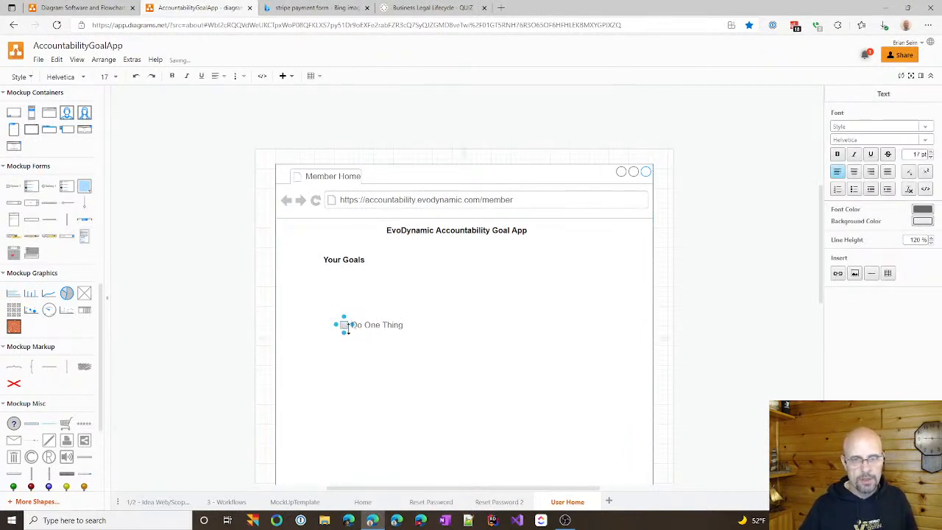
left_click_drag(343, 324, 305, 272)
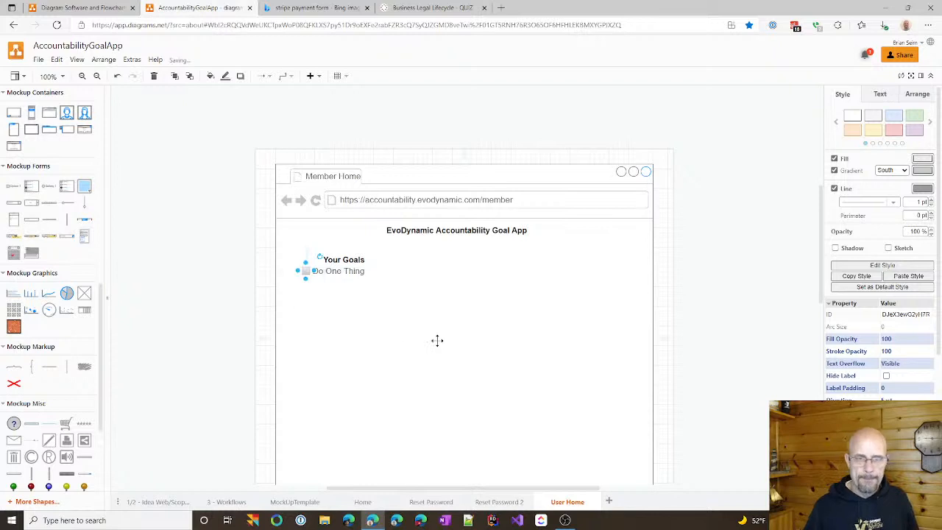
key("Down")
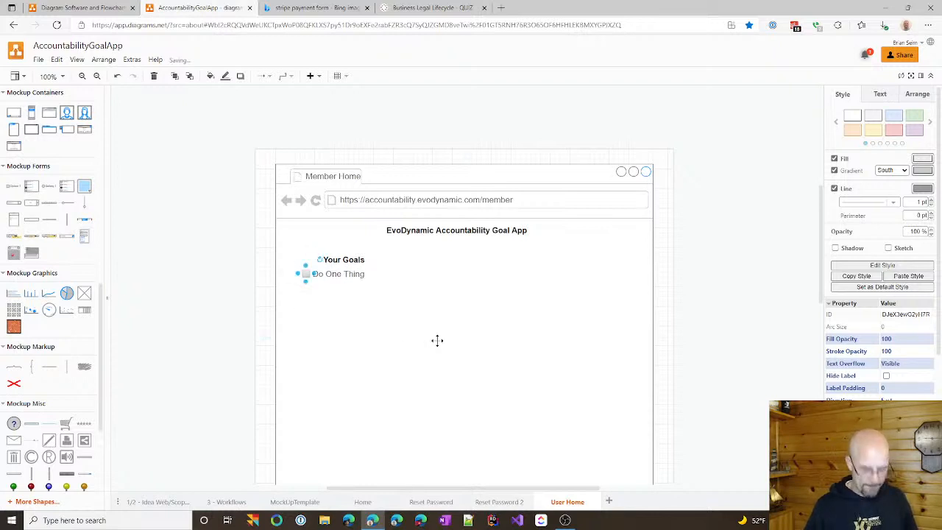
Duplicate the checkbox twice, aligning the copies in a stacked column beneath the original
key("ctrl+d")
key("Left")
key("Left")
key("Left")
key("Left")
key("Left")
key("Left")
key("Left")
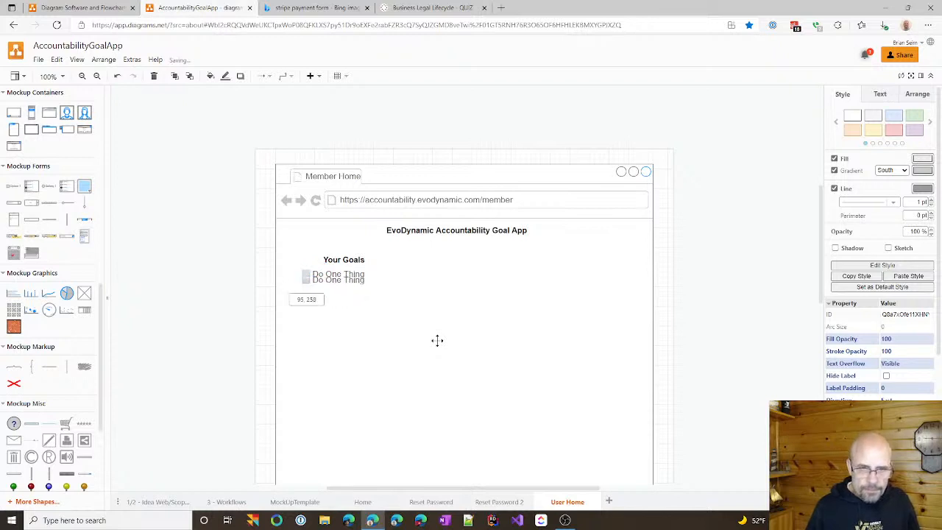
key("Down")
key("Down")
key("Down")
key("Down")
key("Down")
key("Down")
key("Down")
key("Down")
key("Down")
key("Down")
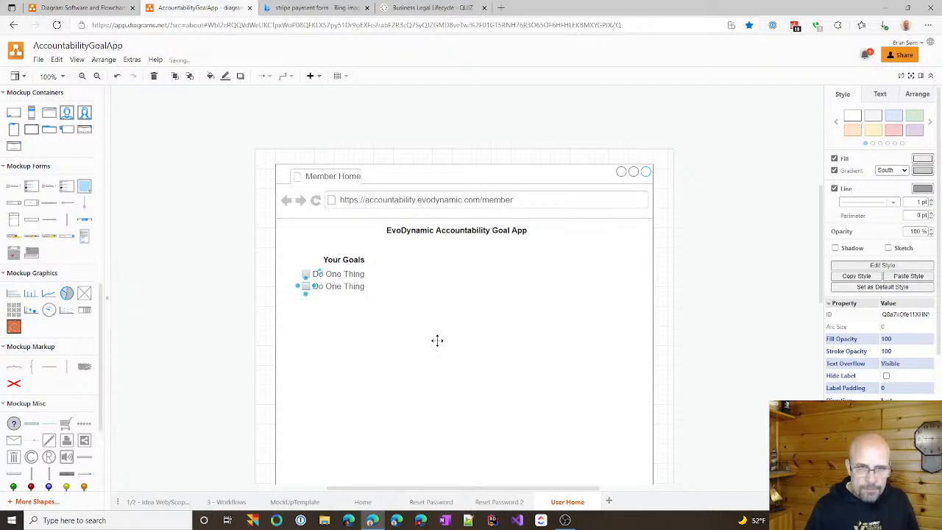
key("ctrl+d")
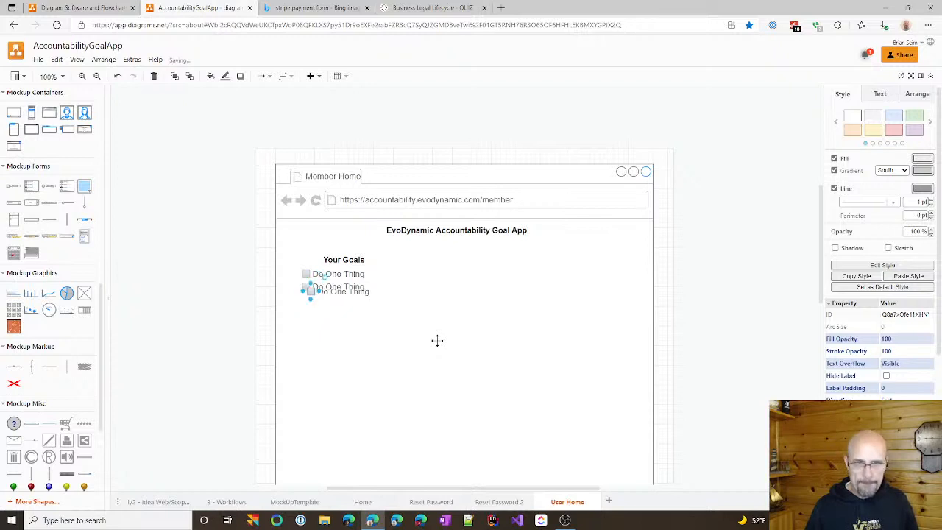
key("Left")
key("Left")
key("Left")
key("Left")
key("Left")
key("Left")
key("Left")
key("Left")
key("Left")
key("Left")
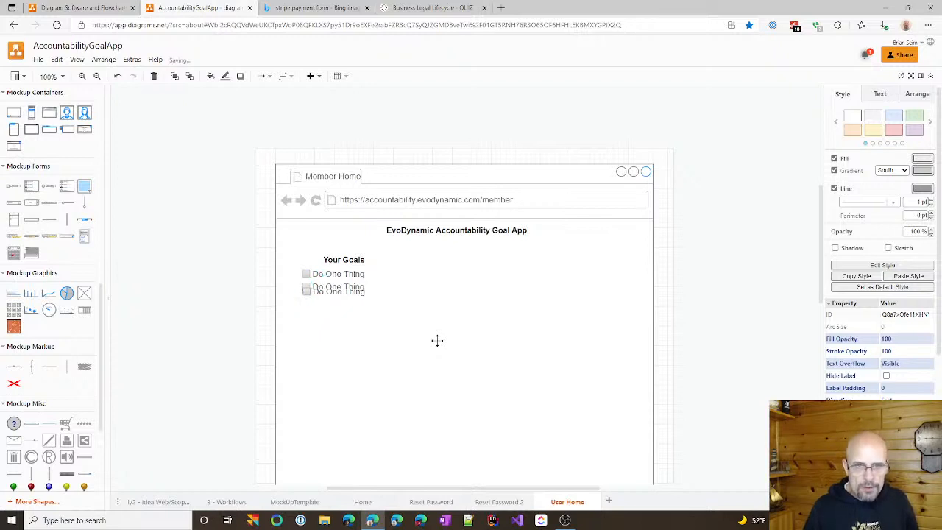
key("Down")
key("Down")
key("Down")
key("Down")
key("Down")
key("Down")
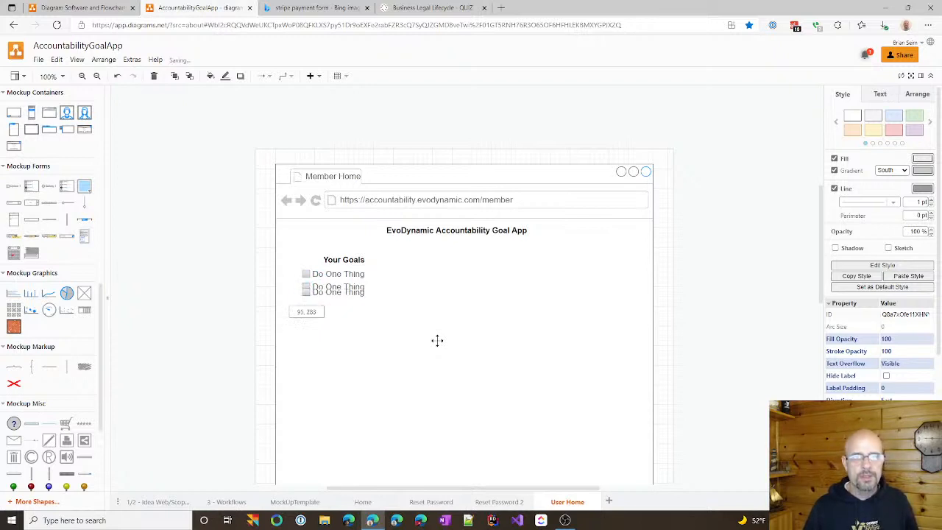
key("Down")
key("Down")
key("Down")
key("Down")
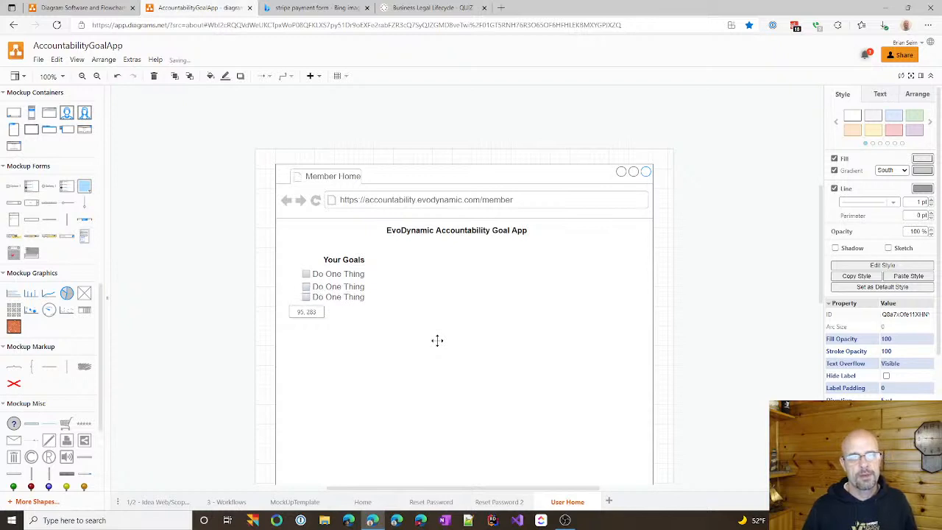
key("Down")
key("Escape")
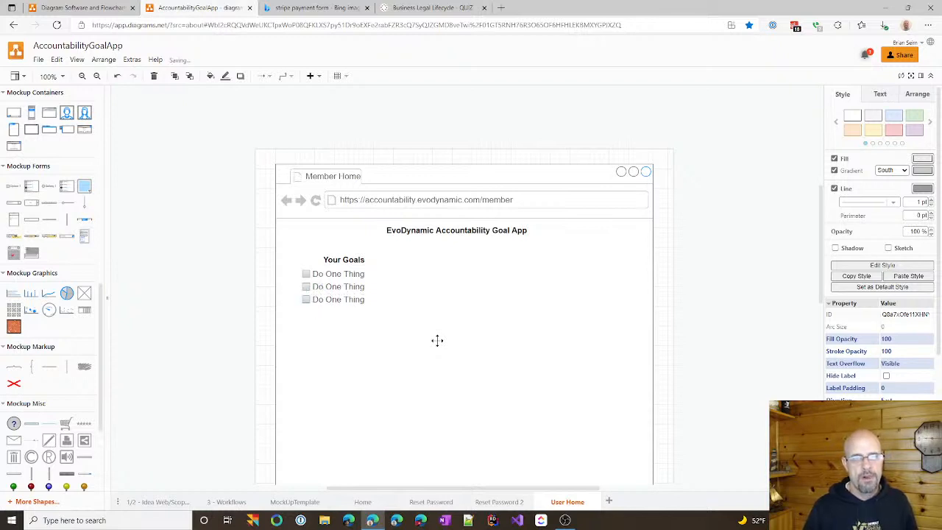
left_click(352, 287)
Rename the second checkbox to 'Do Another Thing'
double_click(352, 287)
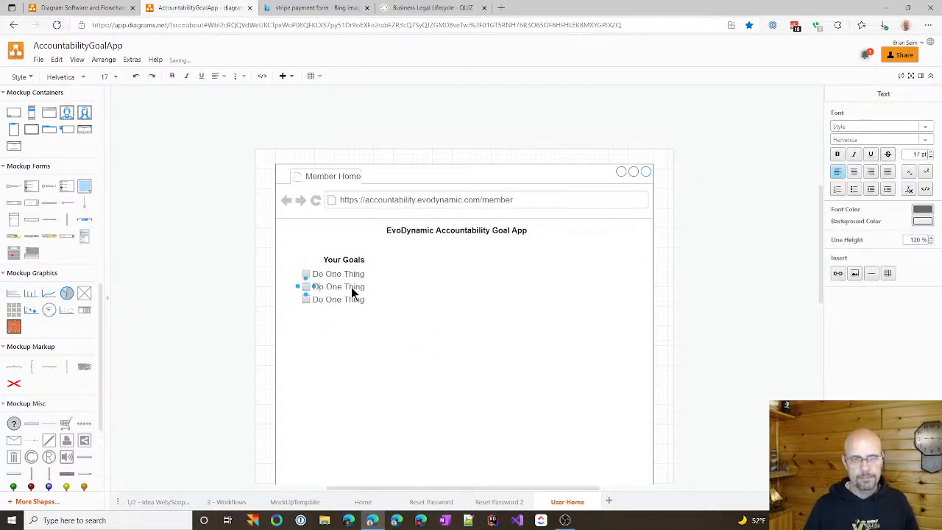
key("Right")
key("Right")
key("Delete")
key("Delete")
key("Delete")
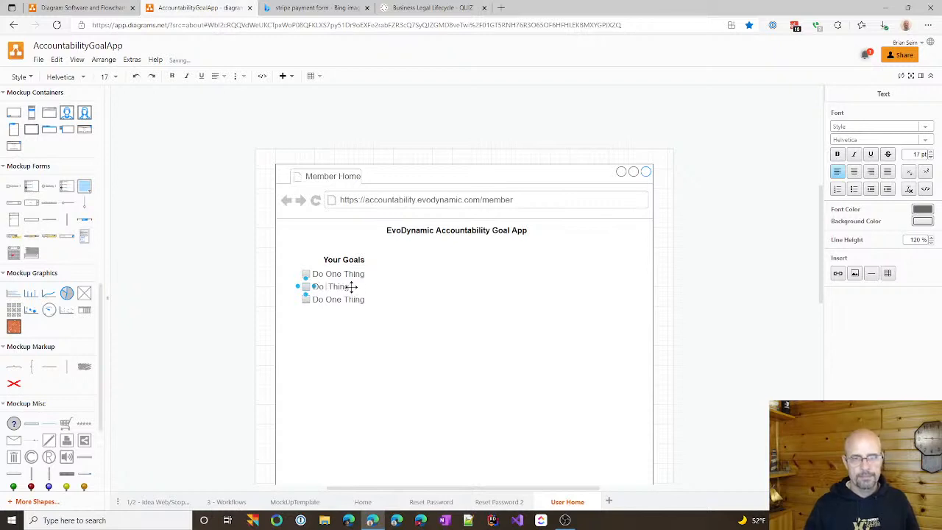
type("Another")
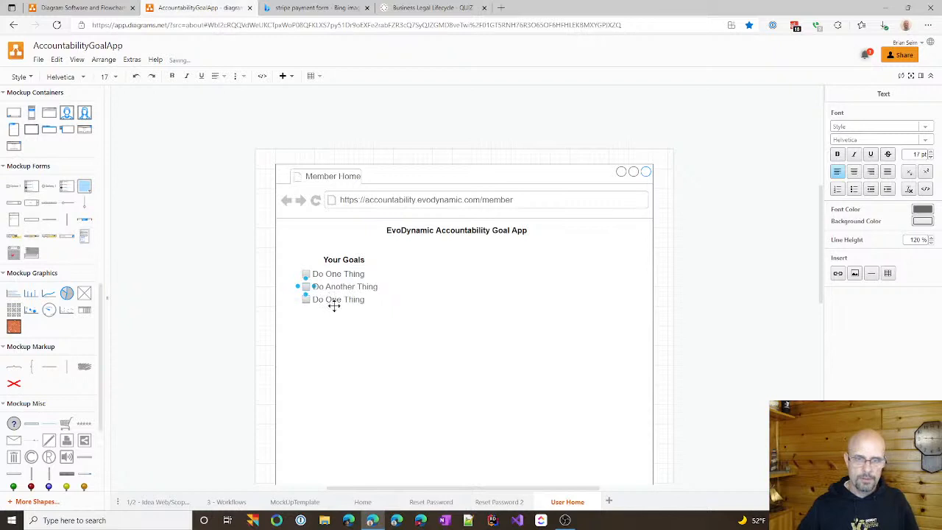
left_click(336, 301)
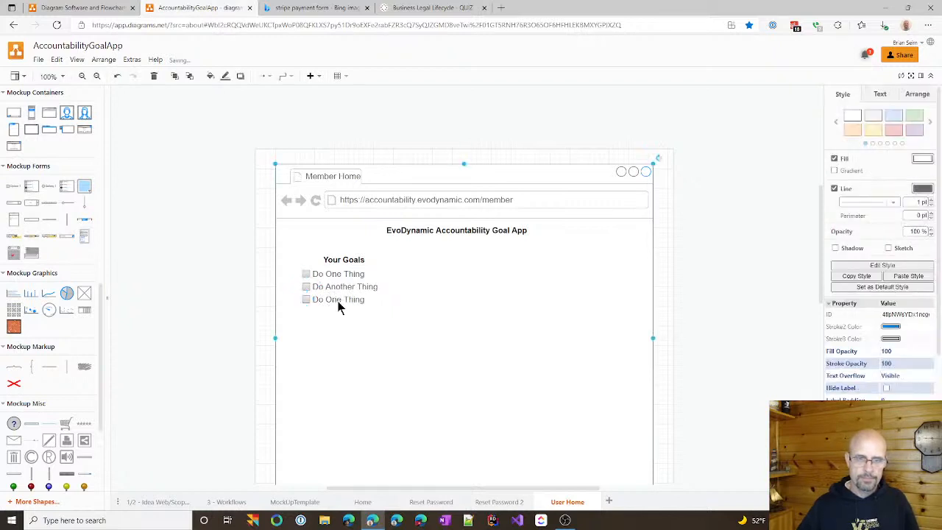
Rename the third checkbox to 'Do Something Else' and undo the accidental duplicate title
double_click(338, 303)
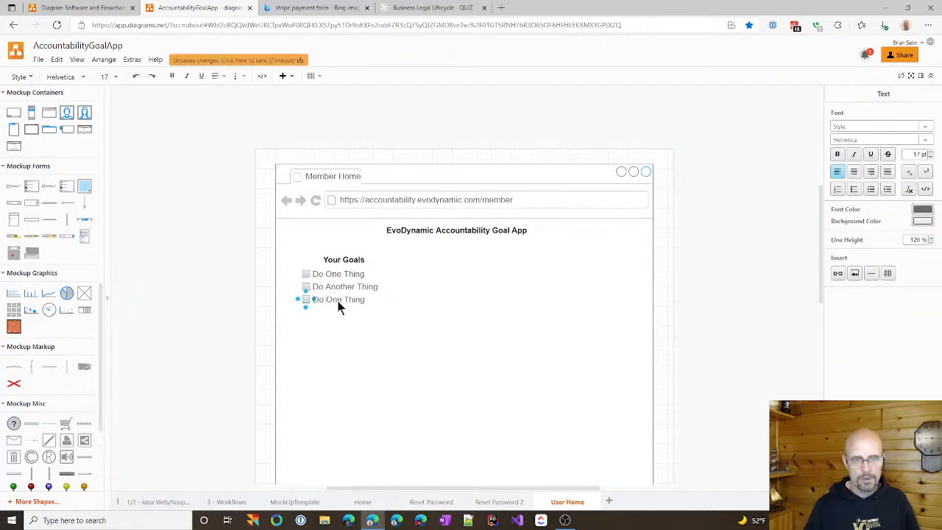
key("BackSpace")
key("BackSpace")
key("BackSpace")
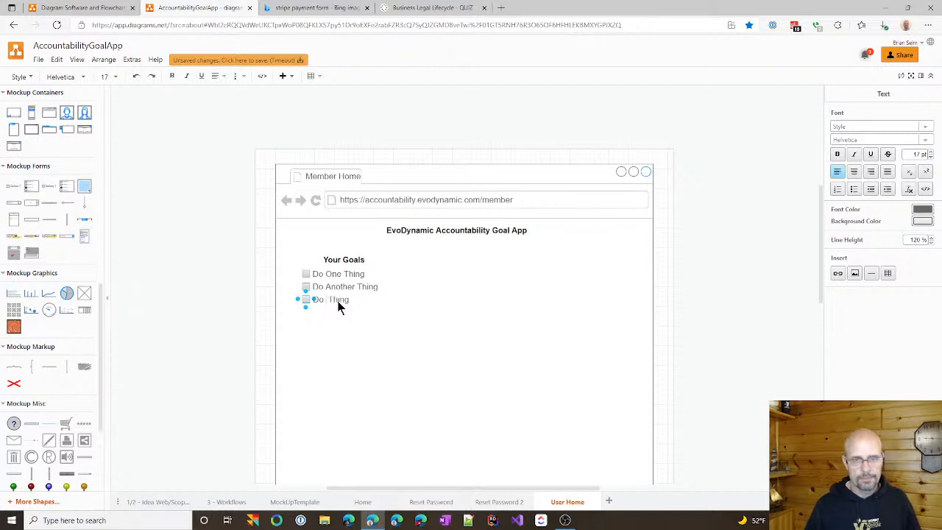
type("Something El")
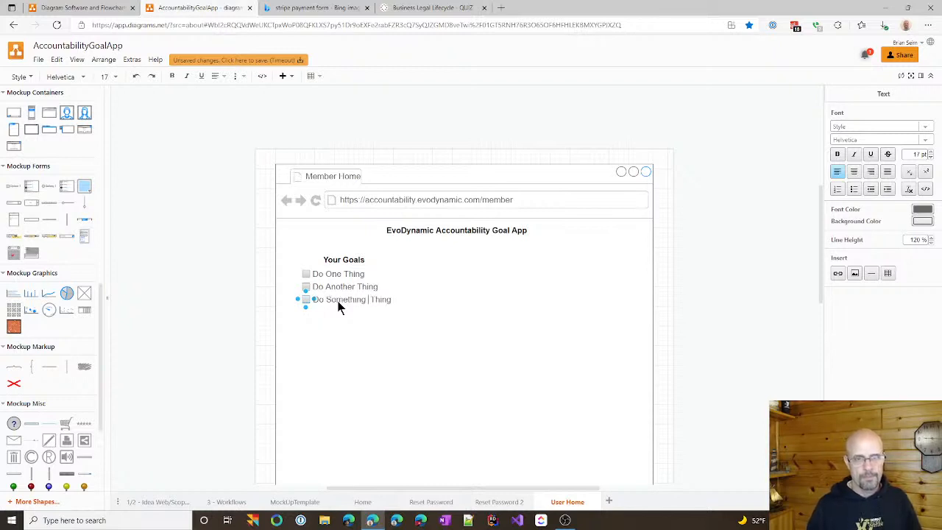
type("se")
key("Delete")
key("Delete")
key("Delete")
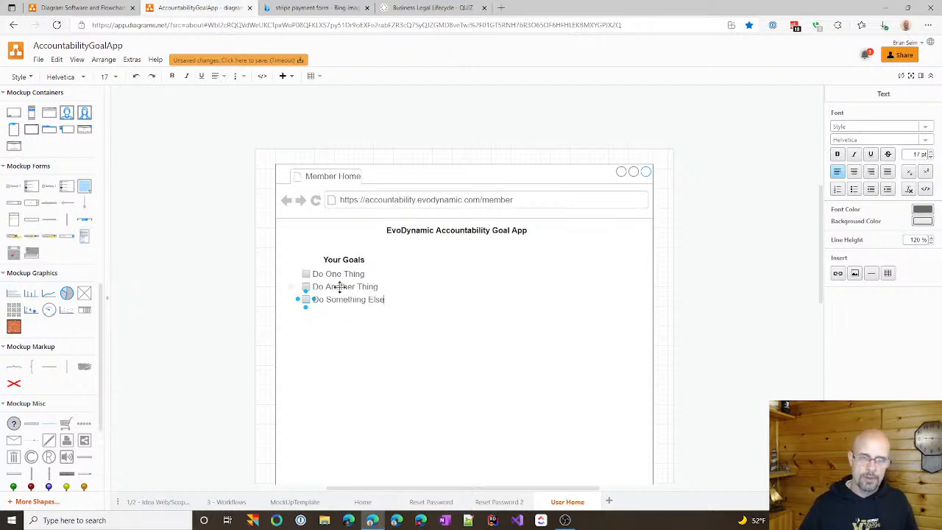
left_click(340, 286)
left_click(340, 275)
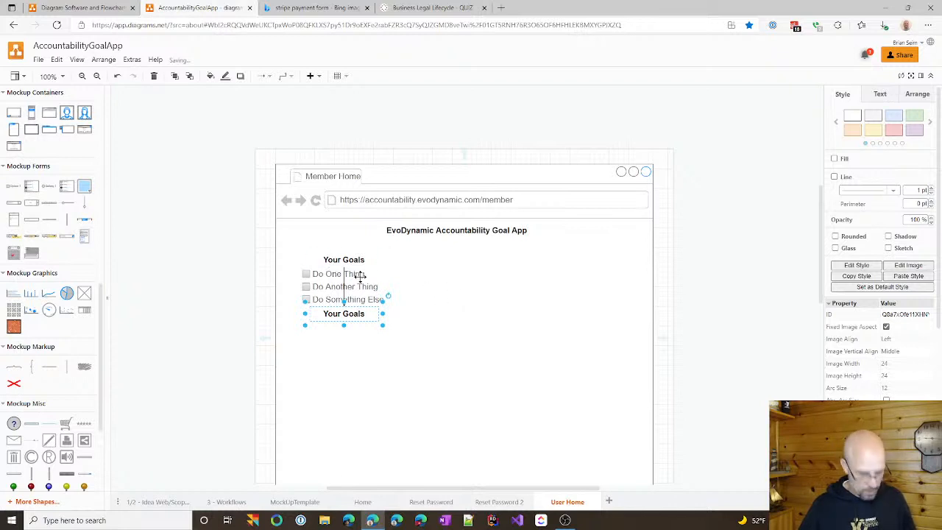
key("ctrl+z")
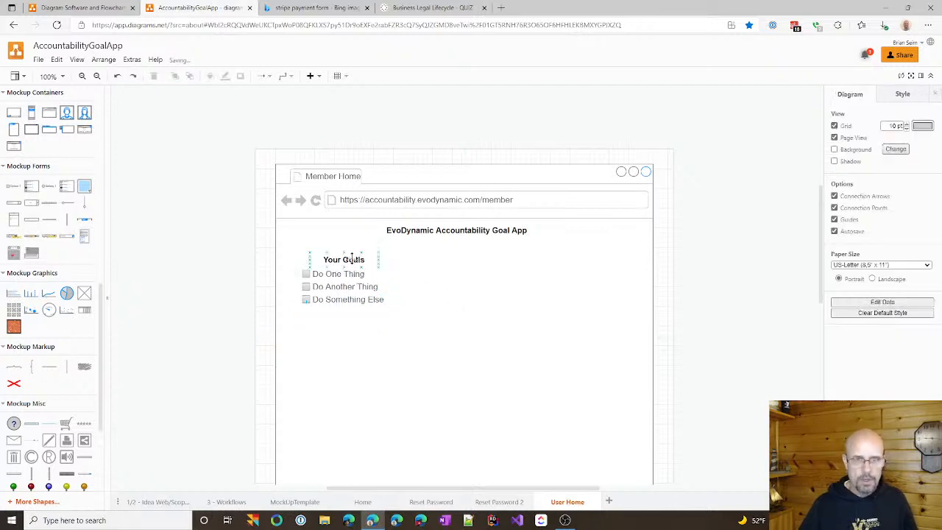
Copy the Your Goals title and its three checkboxes twice, stacking the copies below the original
left_click(352, 259)
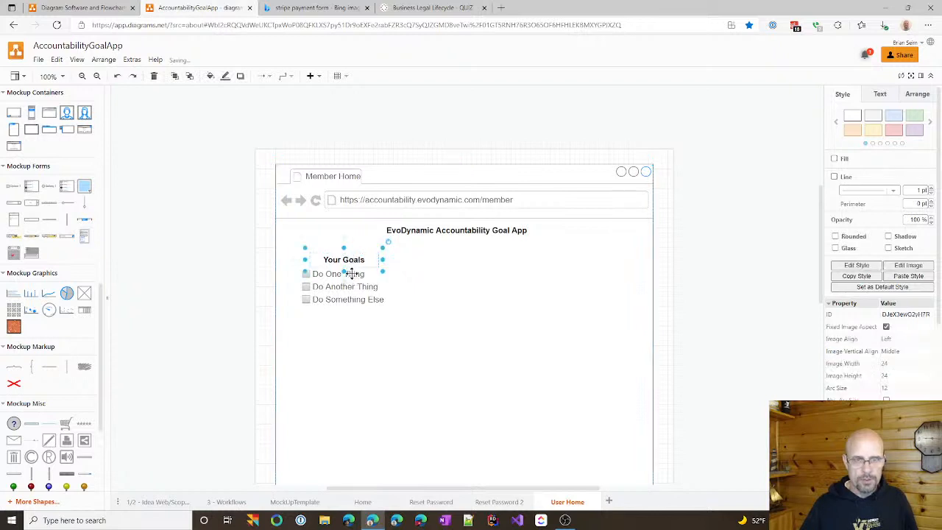
left_click(352, 273, "shift")
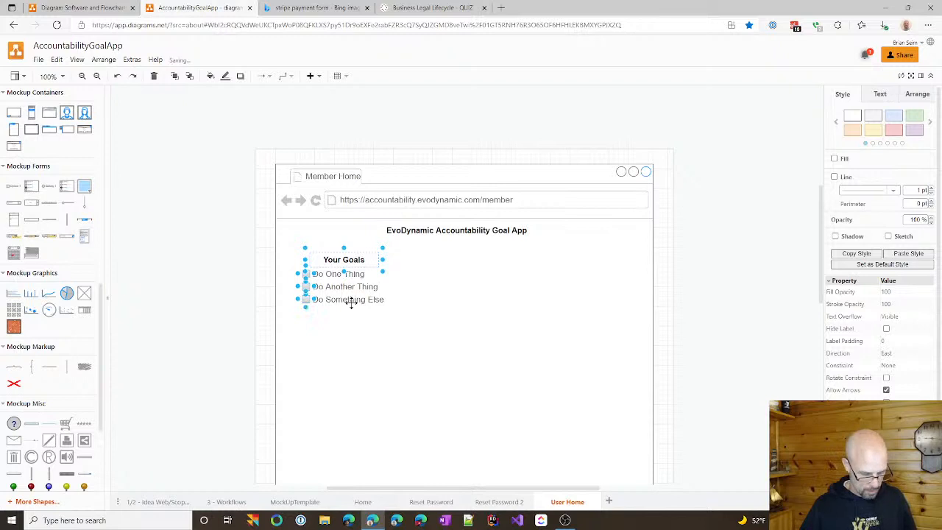
left_click_drag(352, 303, 339, 389)
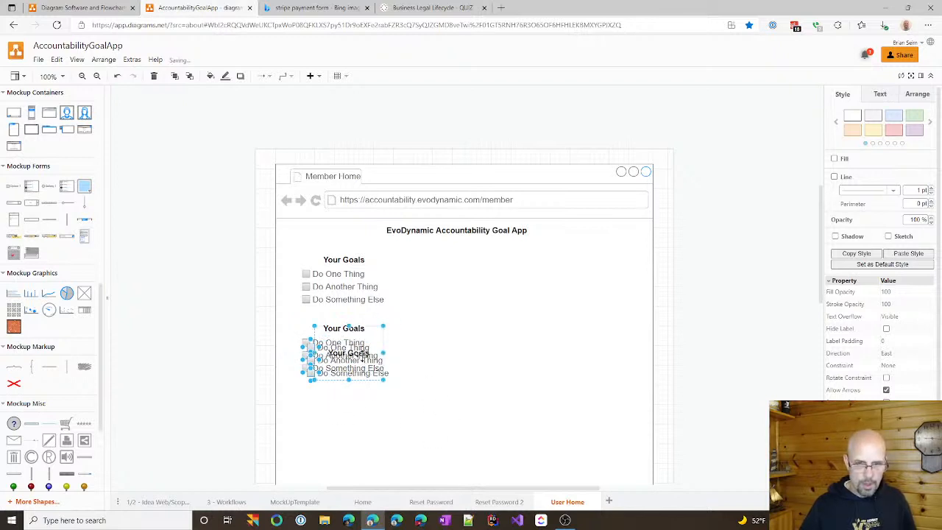
key("ctrl+z")
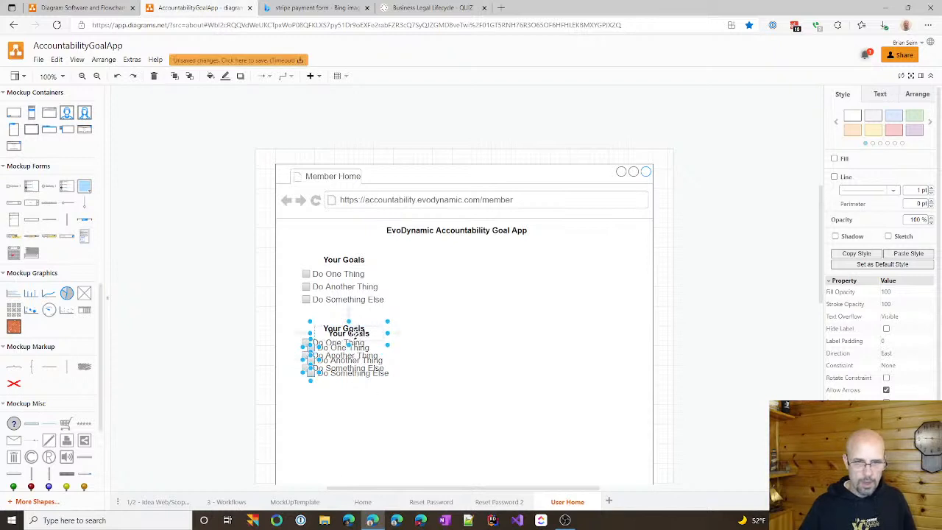
left_click_drag(354, 334, 348, 390)
left_click(340, 331)
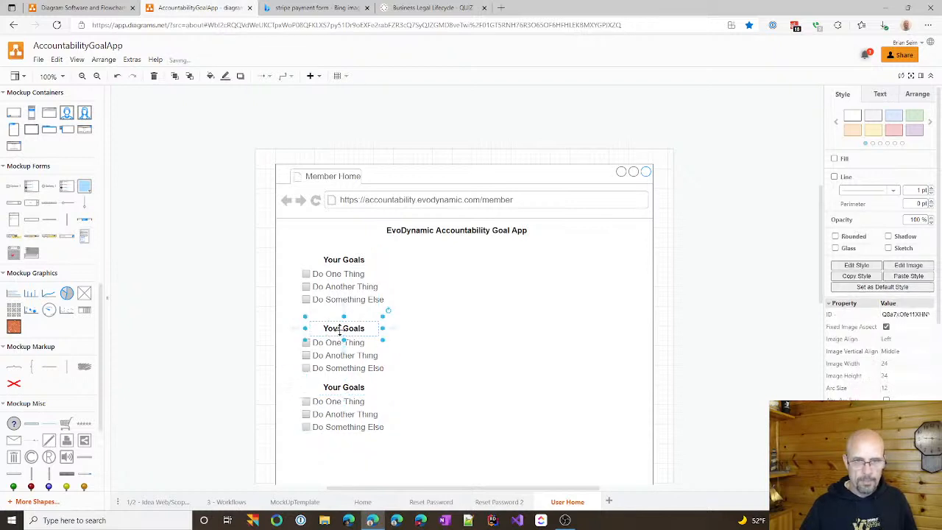
left_click(340, 331)
left_click(340, 331)
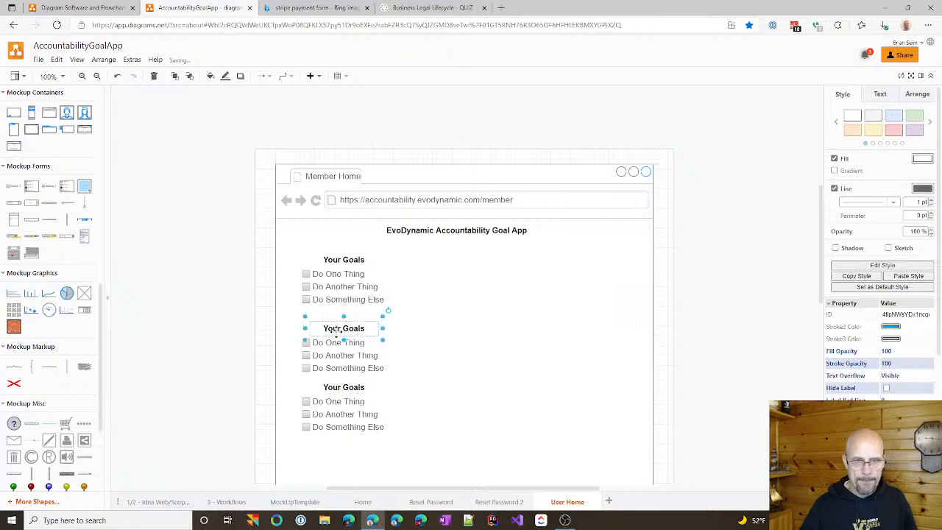
left_click_drag(340, 331, 335, 325)
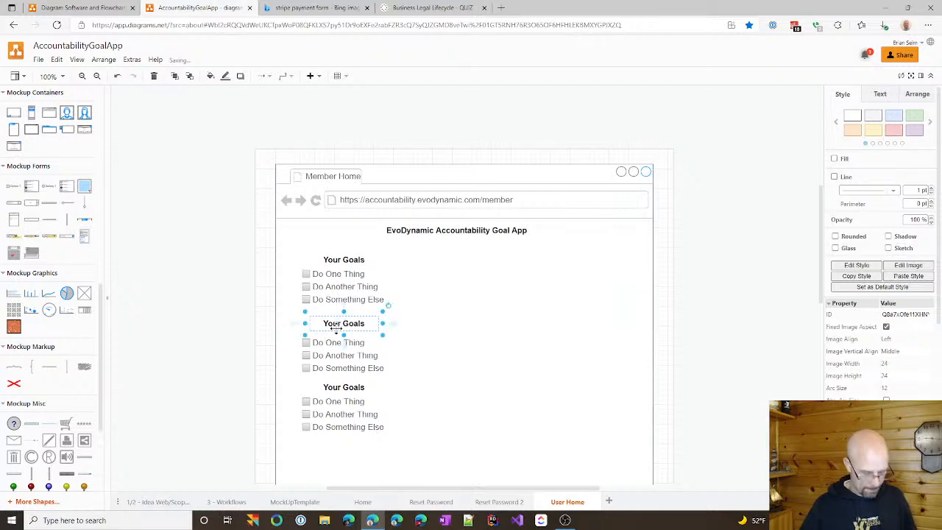
Retitle the second group 'Jon Goals' and the third group 'David Goals'
key("ctrl+z")
double_click(340, 327)
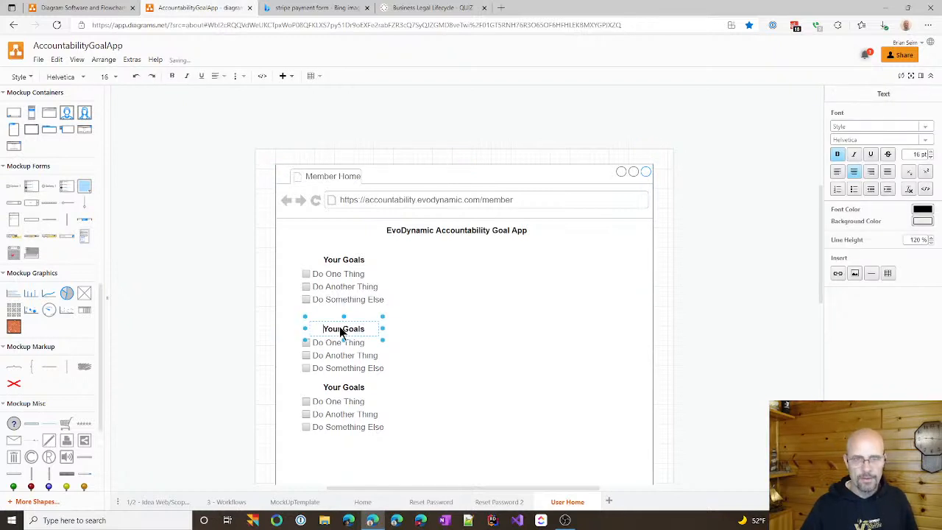
key("BackSpace")
key("BackSpace")
key("BackSpace")
key("BackSpace")
key("BackSpace")
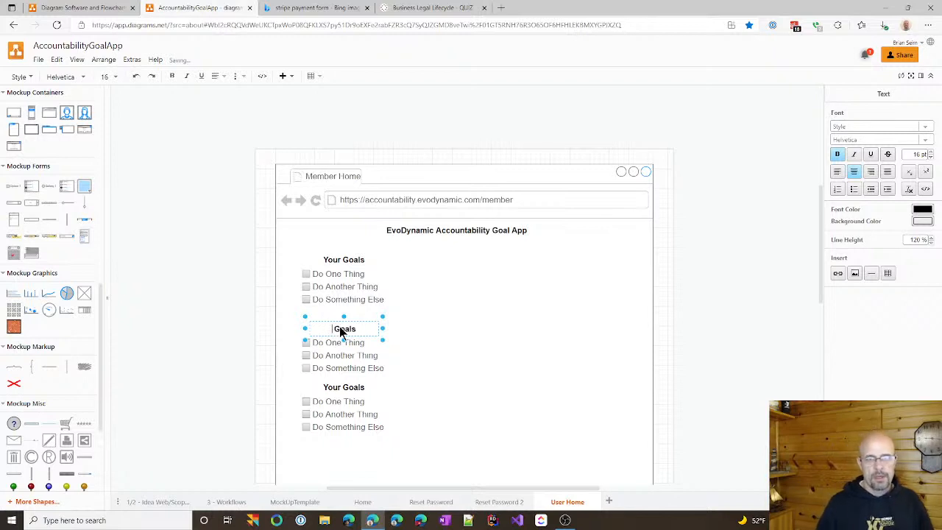
type("Jon")
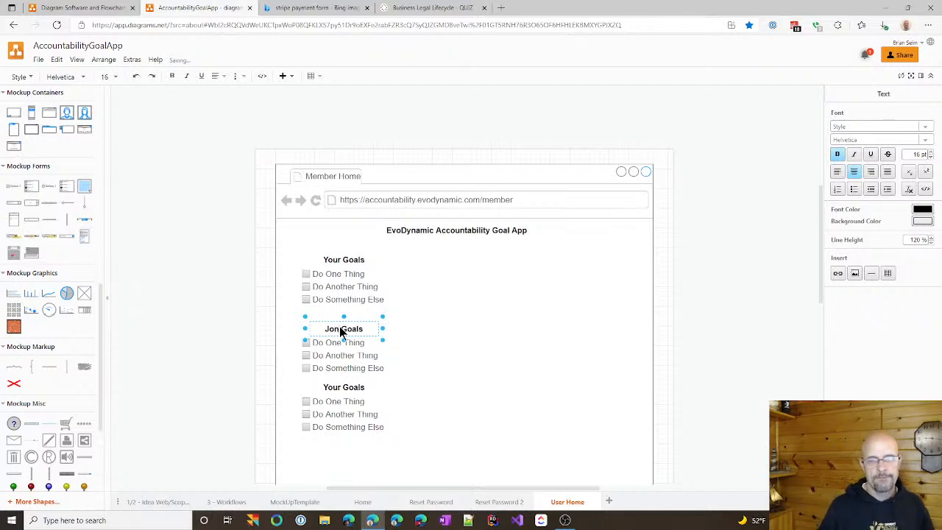
double_click(341, 388)
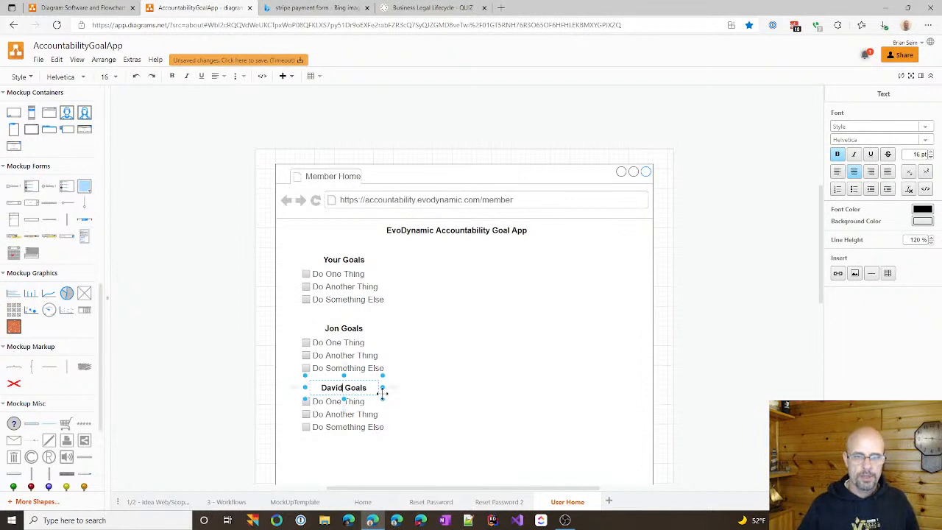
scroll(382, 405, "down", 3)
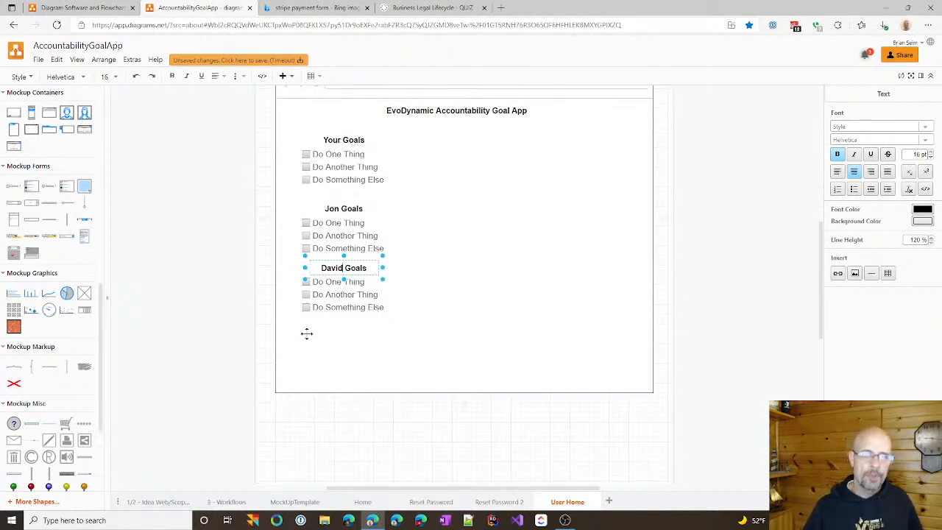
left_click(382, 342)
left_click(359, 265)
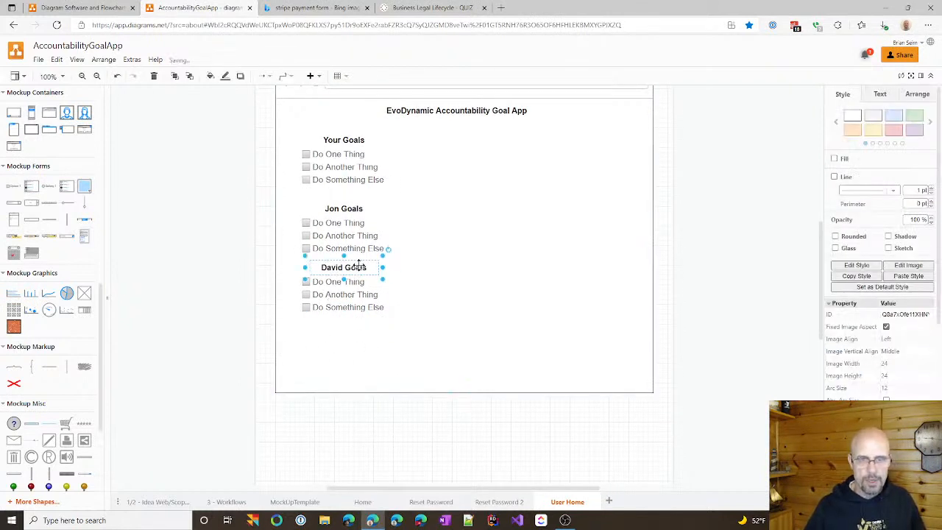
Copy the David Goals title below the third group, retitle it 'Sam Invite Pending', and widen it to one line
left_click_drag(359, 263, 354, 326)
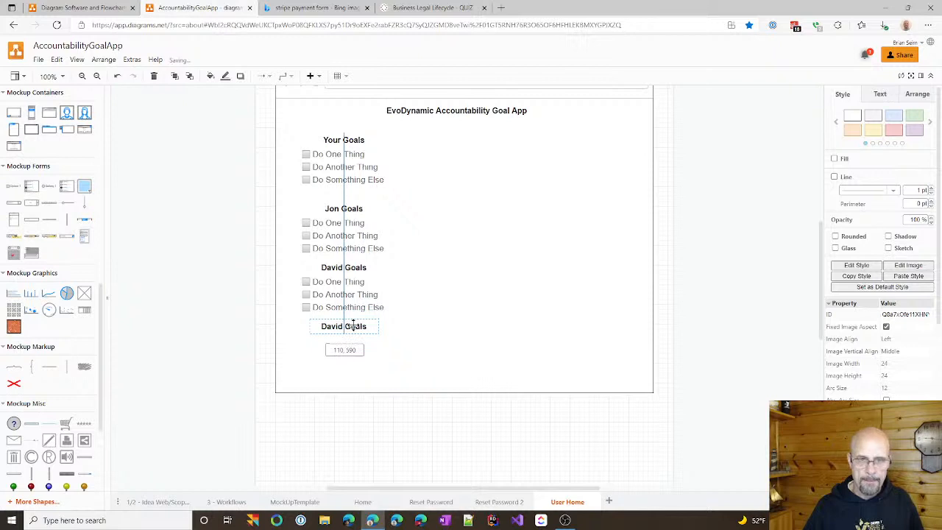
left_click_drag(353, 326, 354, 331)
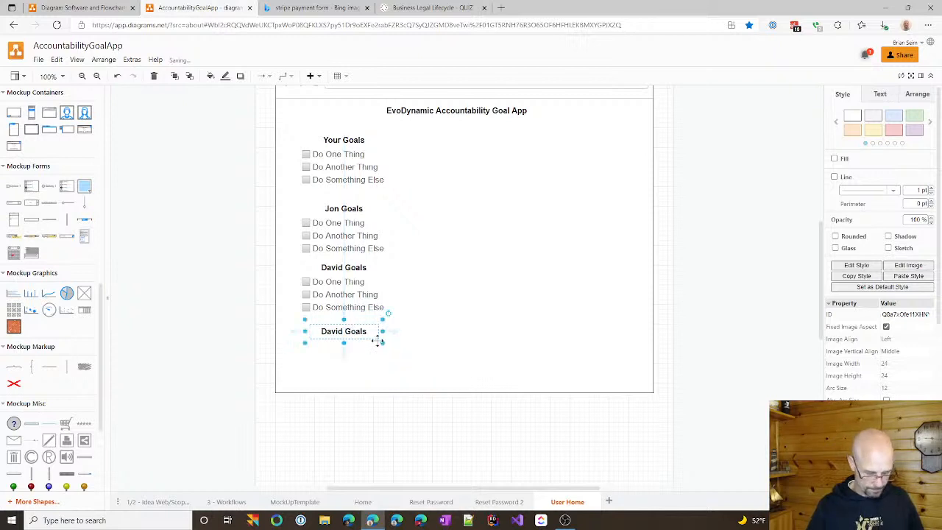
double_click(377, 341)
type("Sam Inv")
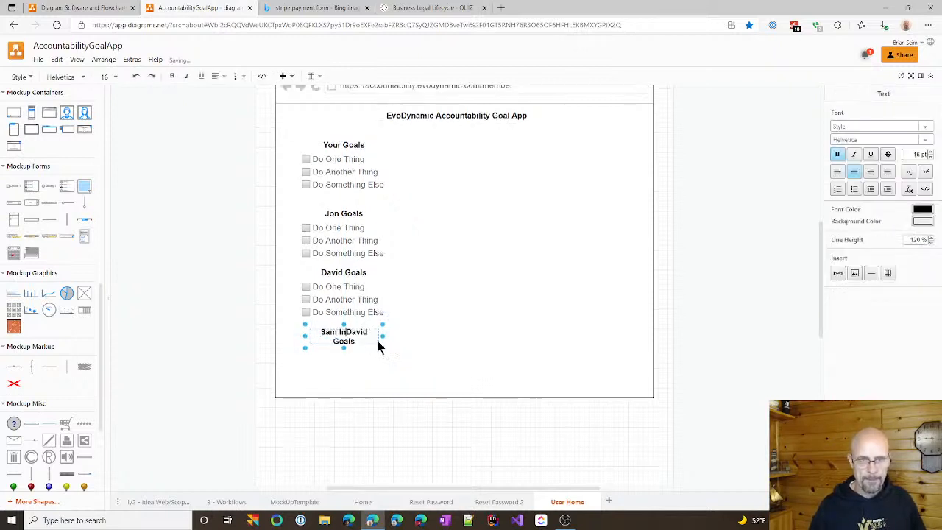
type("ite Pending")
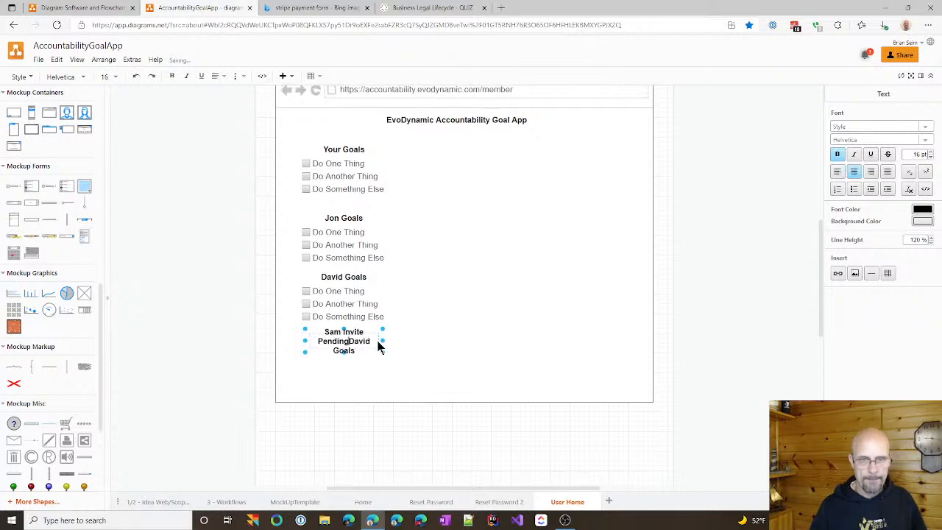
key("Delete")
key("Delete")
key("Delete")
key("Delete")
key("Delete")
key("Delete")
key("Delete")
key("Delete")
key("Delete")
key("Delete")
key("Delete")
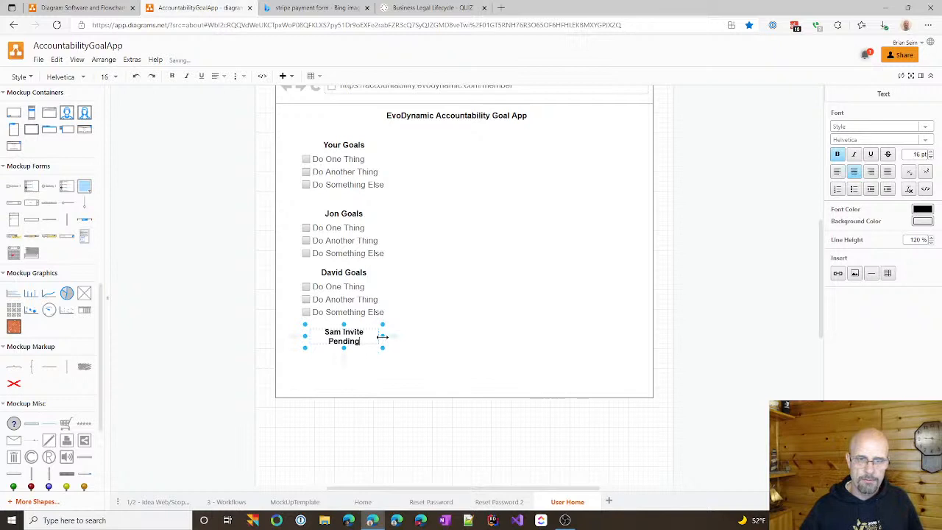
mouse_move(382, 336)
left_mouse_down()
mouse_move(413, 335)
mouse_move(367, 340)
left_mouse_up()
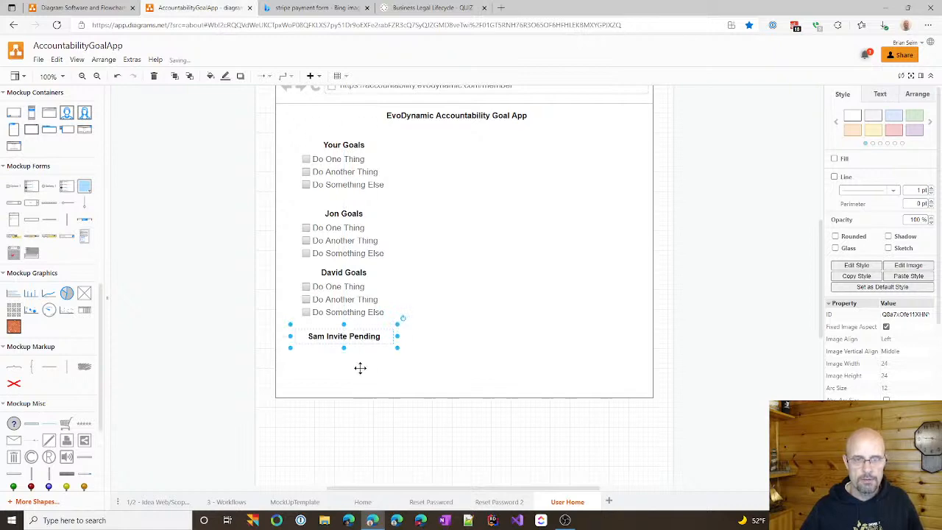
left_click(360, 368)
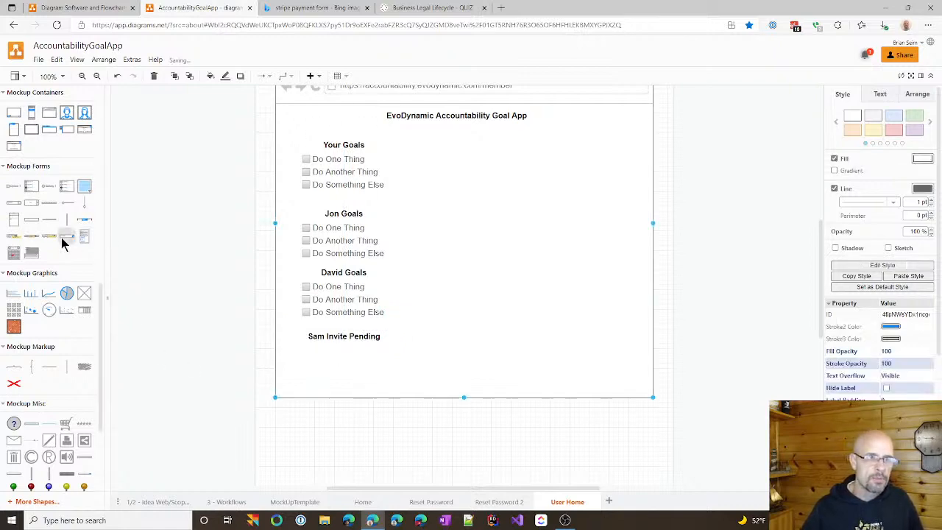
Search the shapes for 'button' and place the blue Primary button below Sam Invite Pending
scroll(64, 219, "up", 12)
scroll(65, 219, "down", 15)
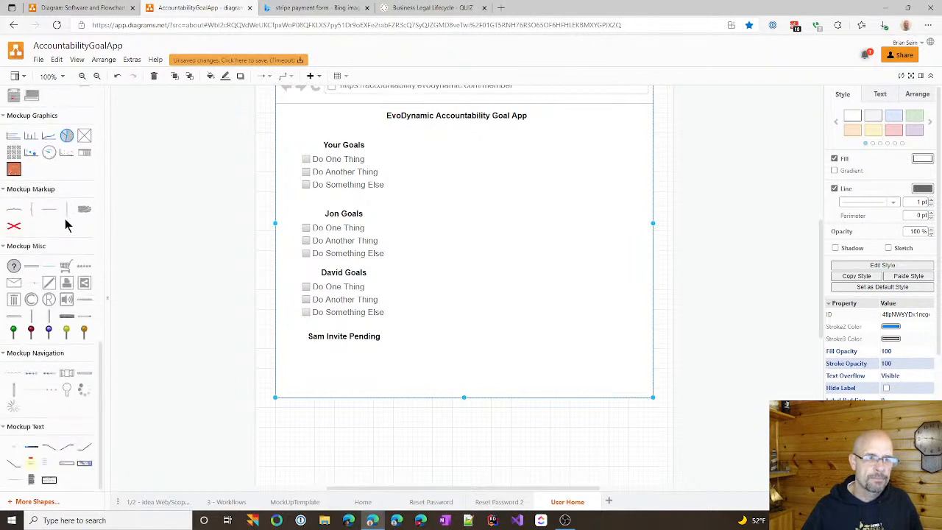
scroll(66, 221, "up", 15)
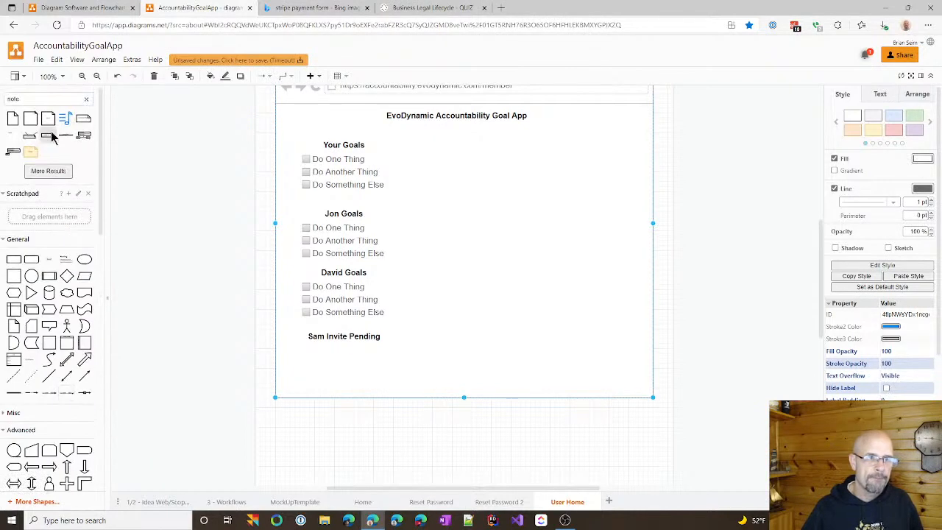
double_click(54, 103)
type("tton")
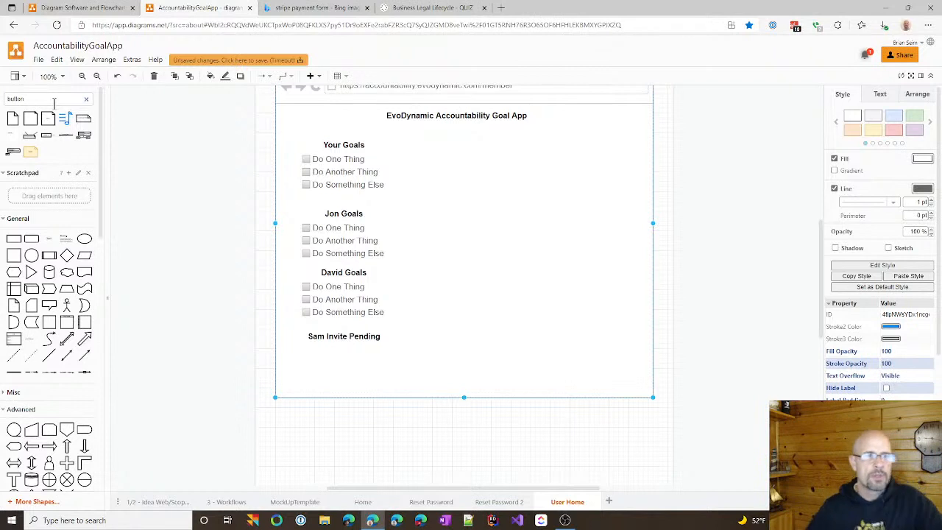
key("Return")
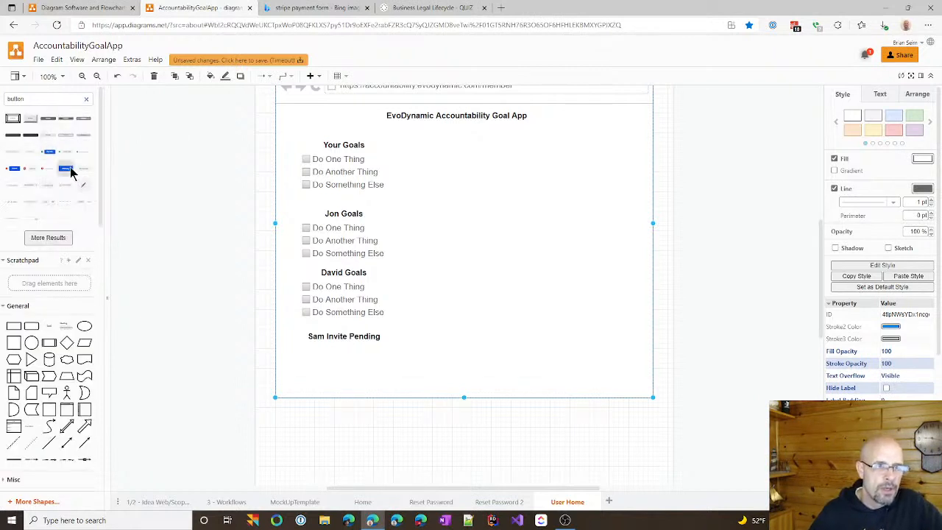
left_click_drag(65, 169, 323, 349)
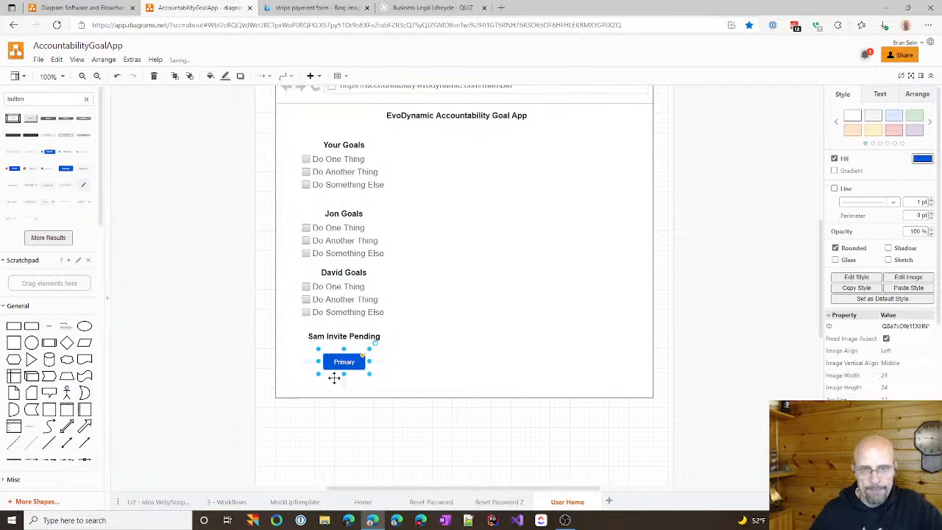
double_click(338, 363)
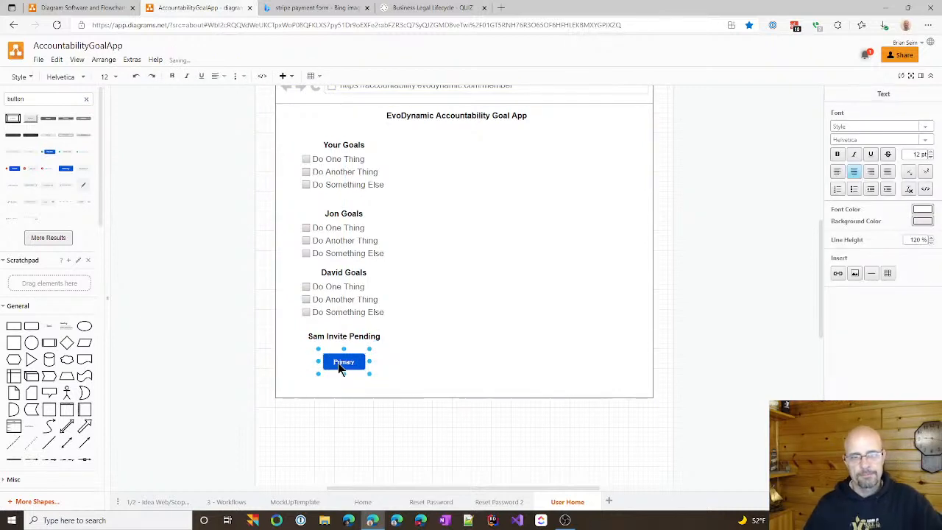
type("R")
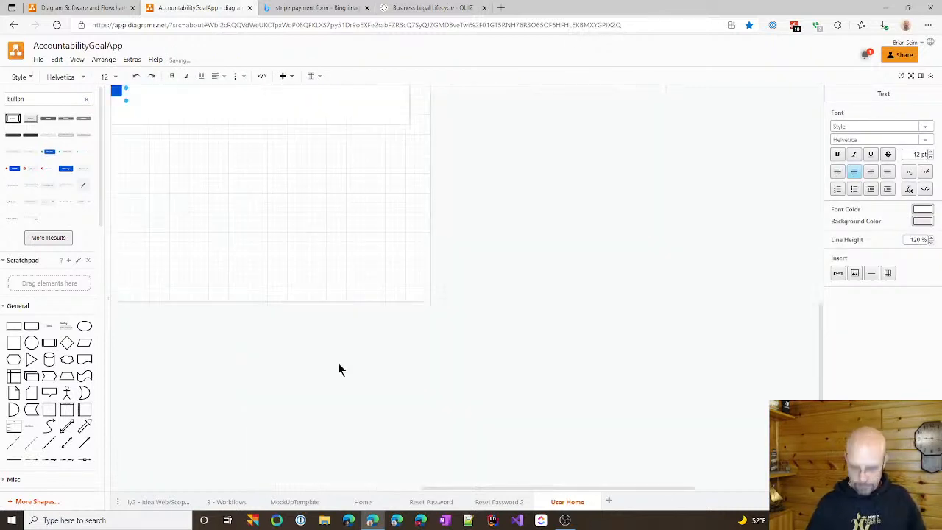
key("shift+Home")
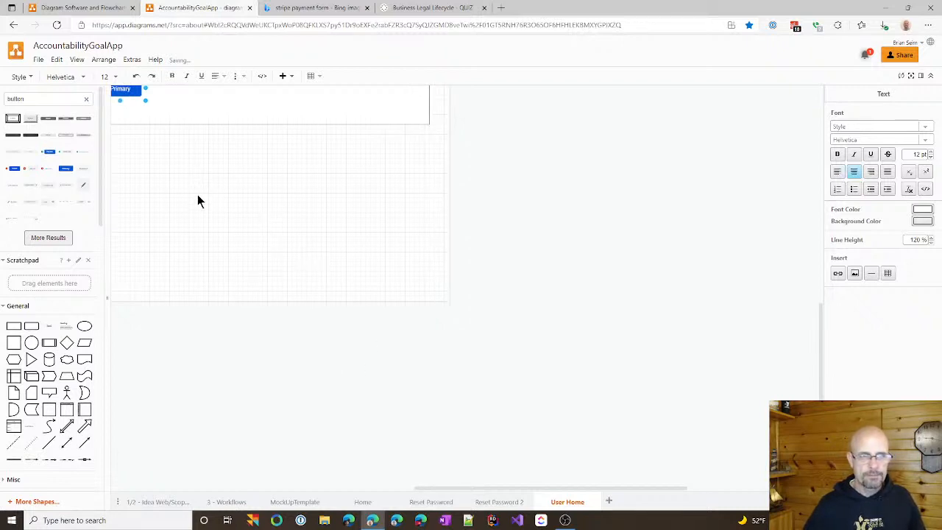
Change the blue button's label from 'Primary' to 'Invite a Friend'
left_click_drag(191, 194, 380, 370)
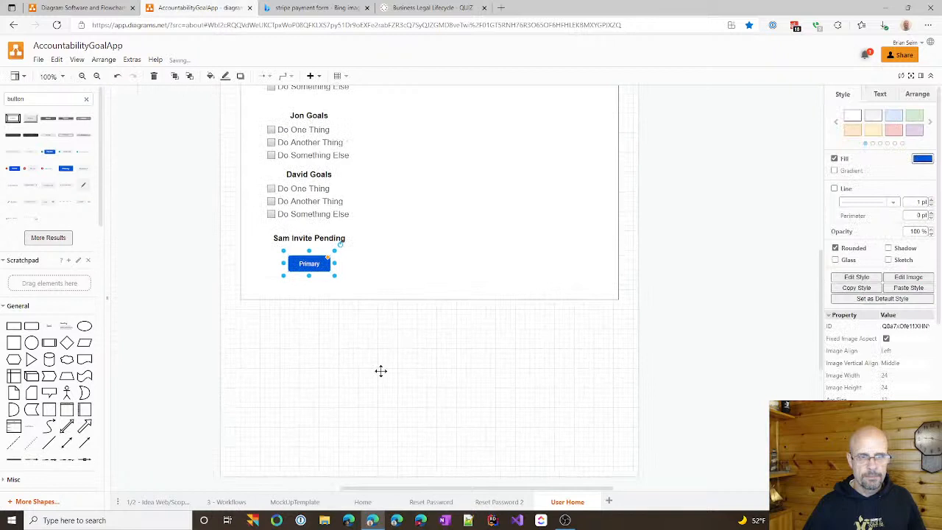
double_click(315, 270)
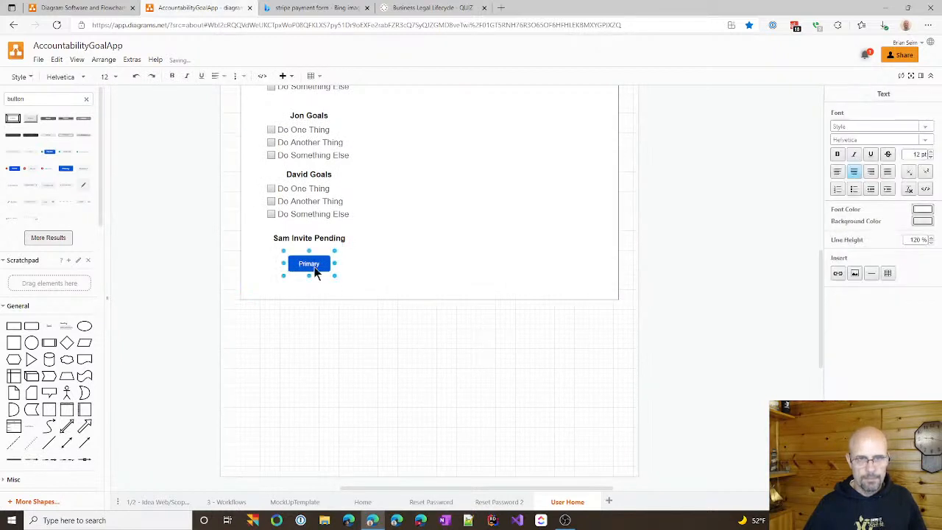
double_click(313, 266)
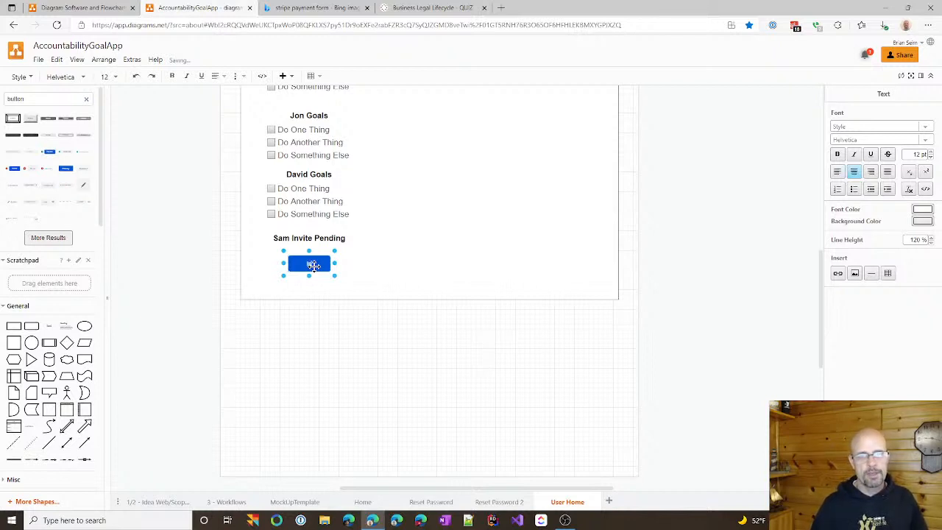
type("Invite a F")
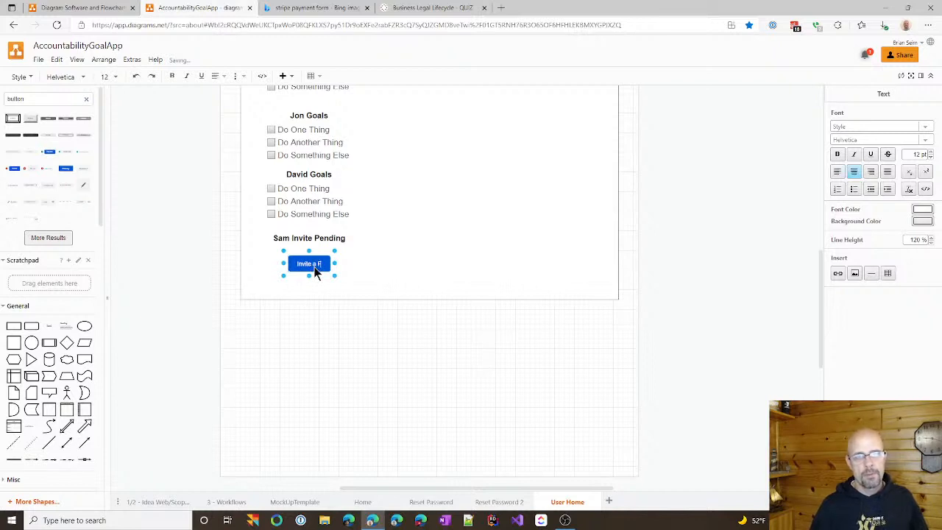
key("BackSpace")
type("Pal")
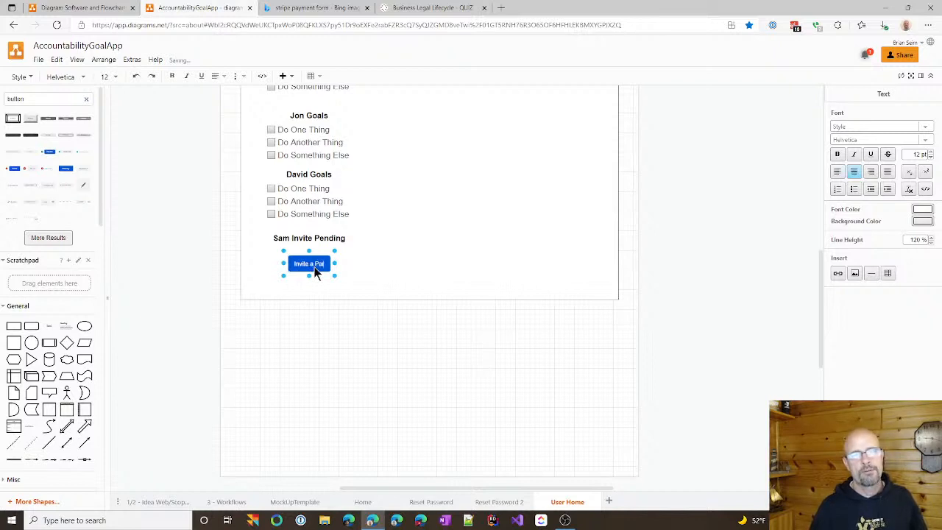
key("BackSpace")
key("BackSpace")
key("BackSpace")
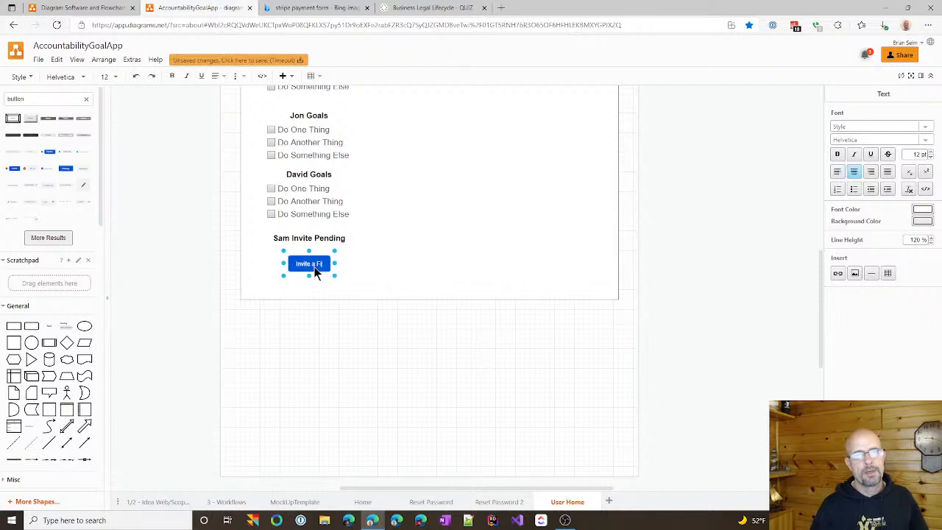
type("Friend")
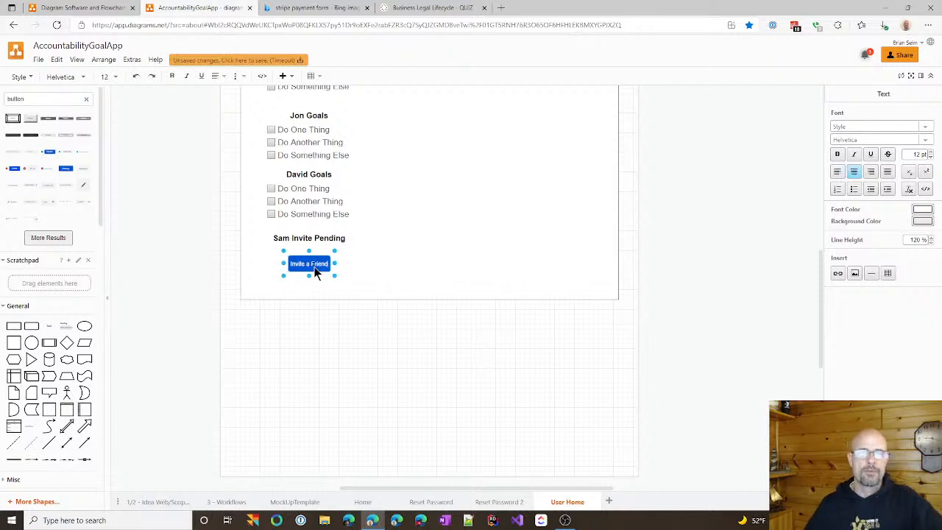
left_click(382, 267)
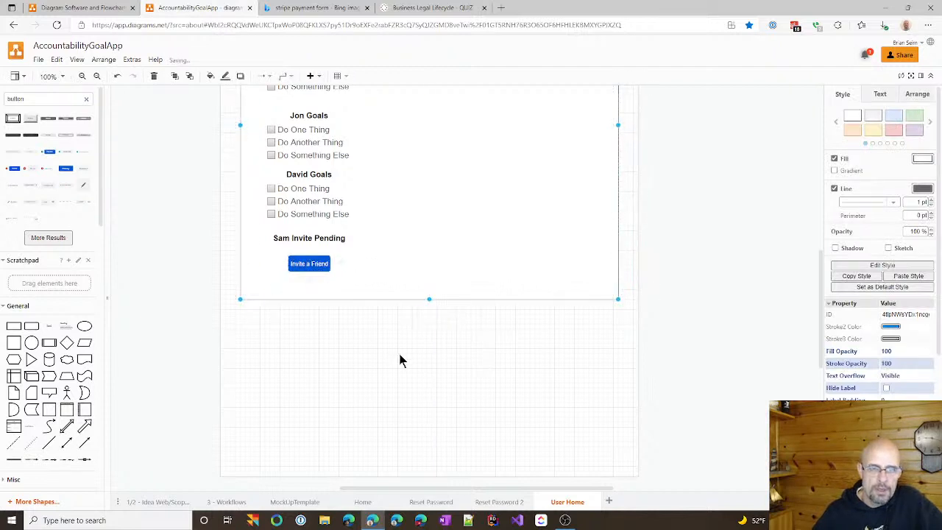
left_click(322, 267)
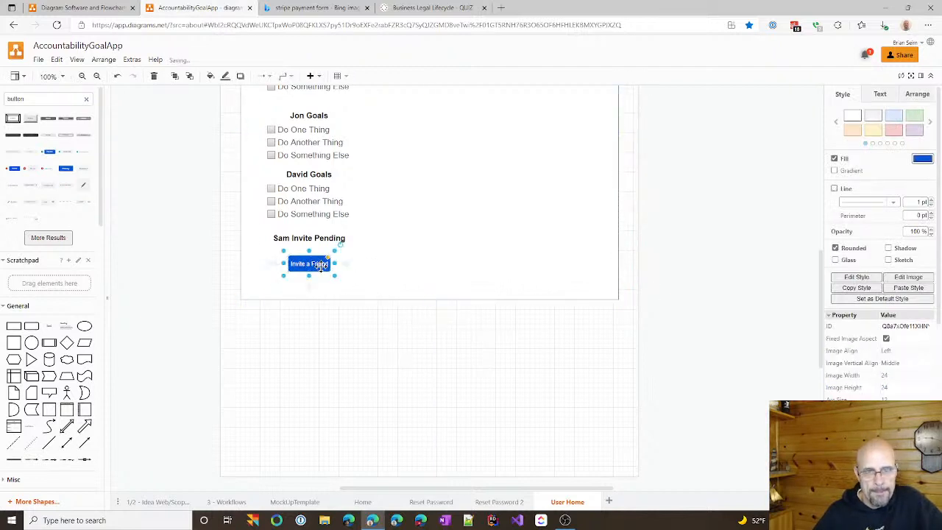
left_click_drag(317, 266, 317, 267)
left_click(413, 246)
Open the Workflows page to view the app's workflow flowchart
scroll(410, 271, "up", 3)
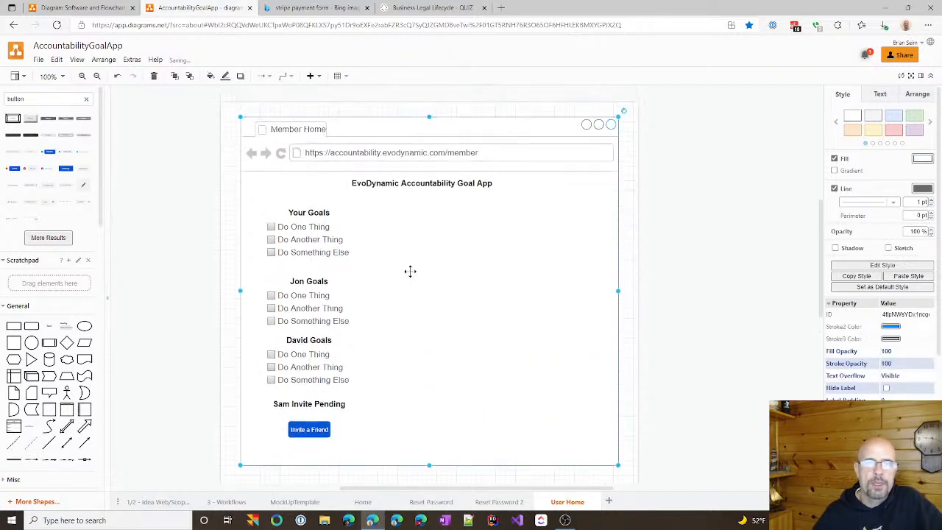
scroll(385, 284, "down", 1)
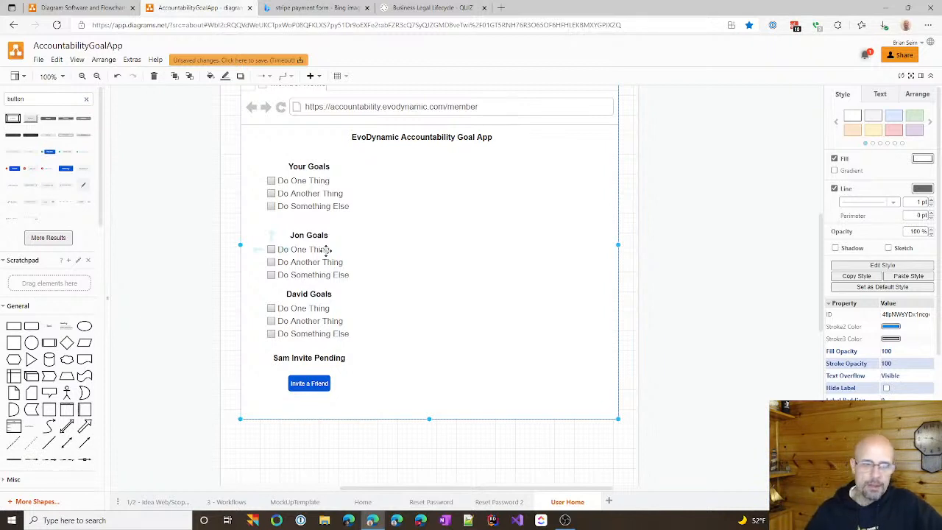
left_click(228, 502)
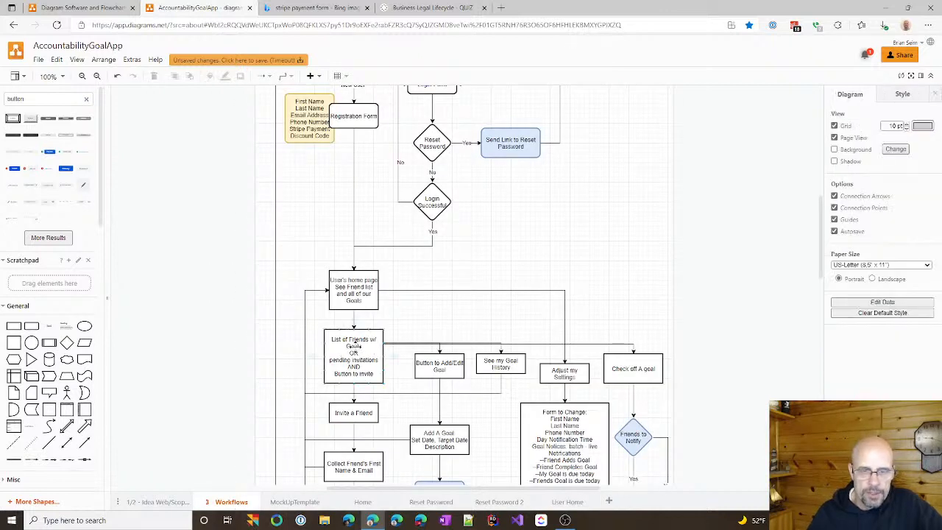